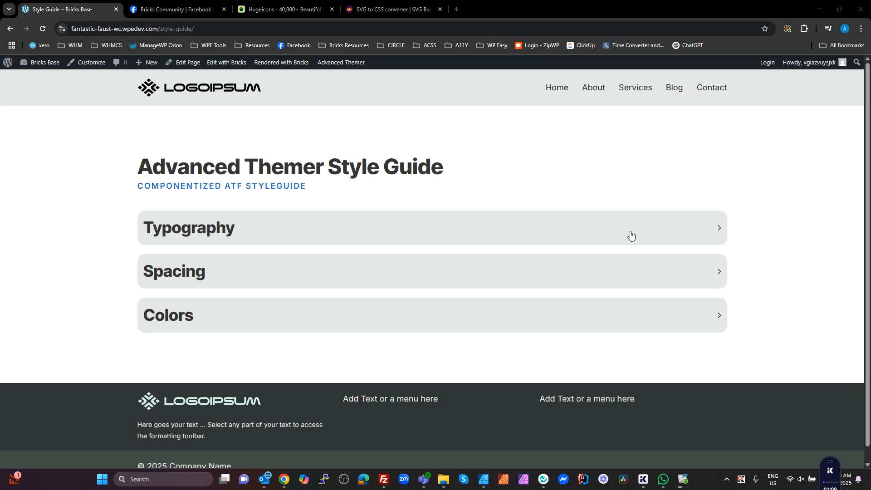
# Expand the Typography section of the style guide and examine the body, heading and text size entries.
pyautogui.click(379, 228)
pyautogui.scroll(-2, 392, 236)
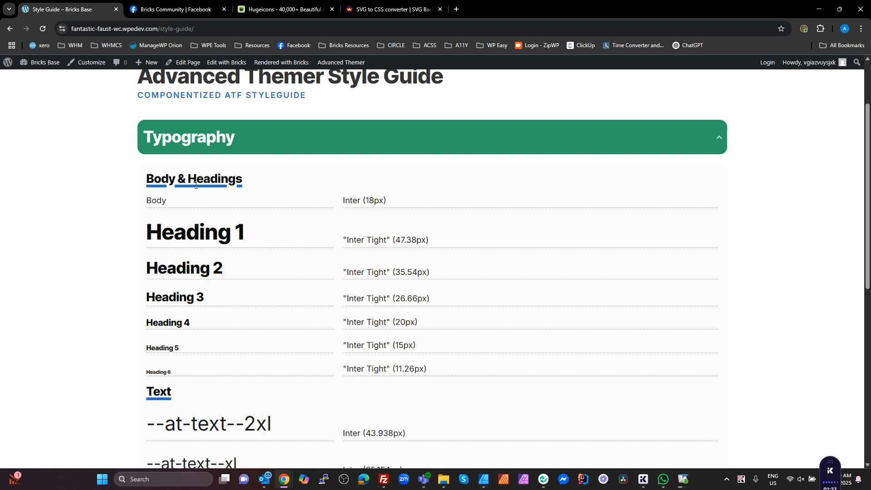
pyautogui.doubleClick(156, 200)
pyautogui.click(397, 194)
pyautogui.doubleClick(352, 200)
pyautogui.doubleClick(185, 235)
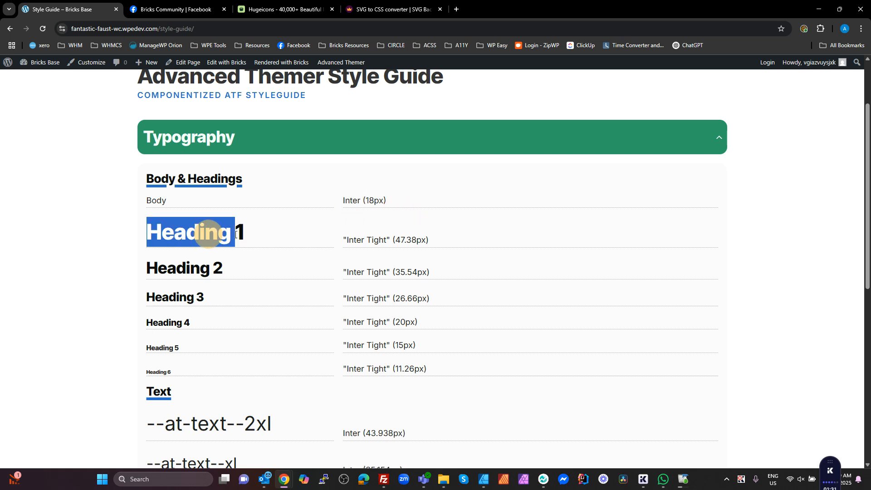
pyautogui.moveTo(390, 239); pyautogui.dragTo(347, 239)
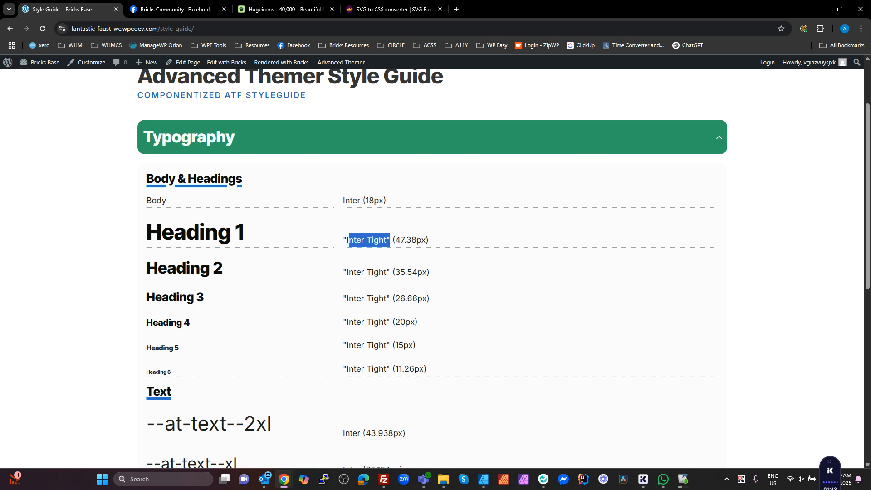
pyautogui.scroll(-3, 231, 245)
pyautogui.scroll(-3, 293, 263)
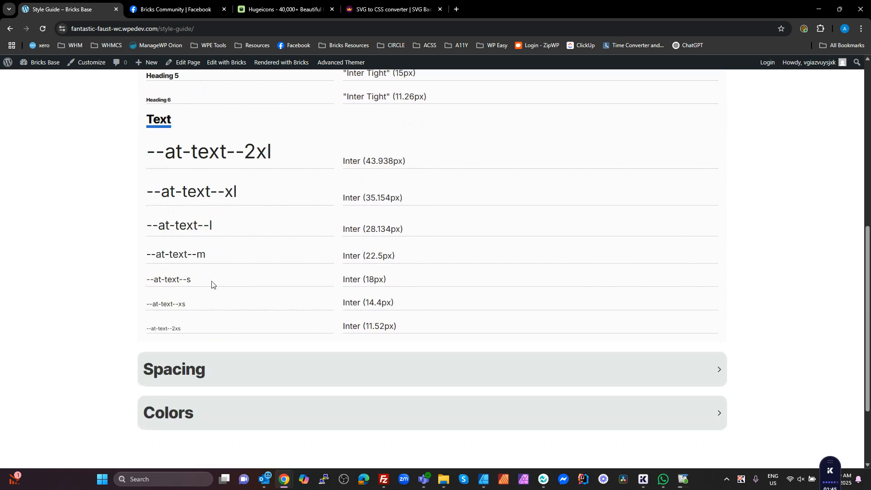
# Expand the Spacing section of the style guide and review its general scale.
pyautogui.click(352, 370)
pyautogui.scroll(-2, 351, 349)
pyautogui.scroll(2, 340, 317)
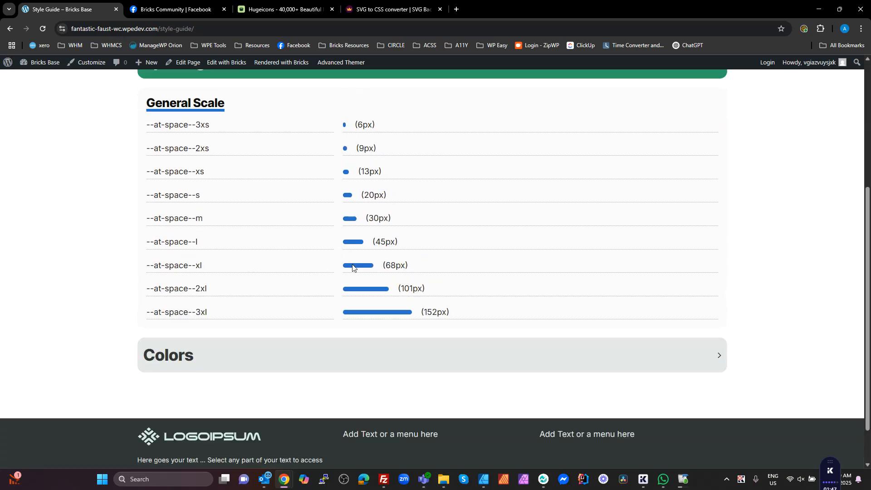
# Expand the Colors section, examine the primary, secondary and neutral palettes with their shades and transparencies, and collapse it.
pyautogui.scroll(-2, 295, 281)
pyautogui.click(266, 316)
pyautogui.scroll(-15, 299, 304)
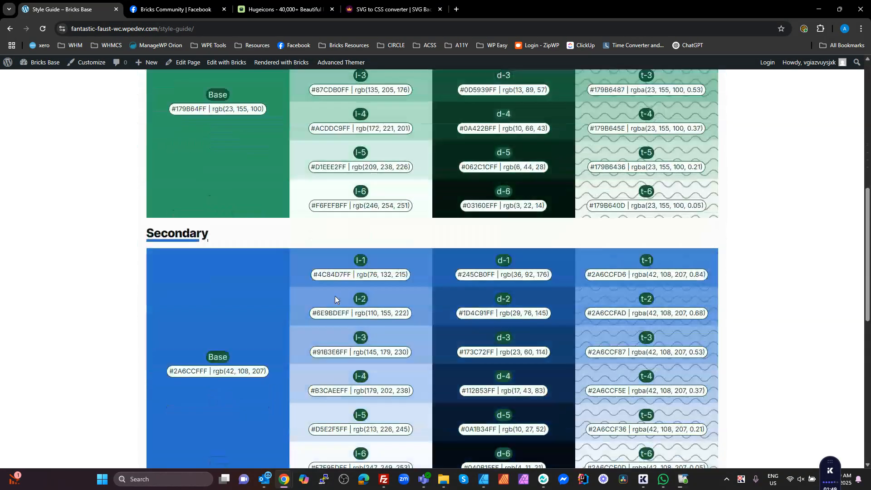
pyautogui.scroll(15, 335, 299)
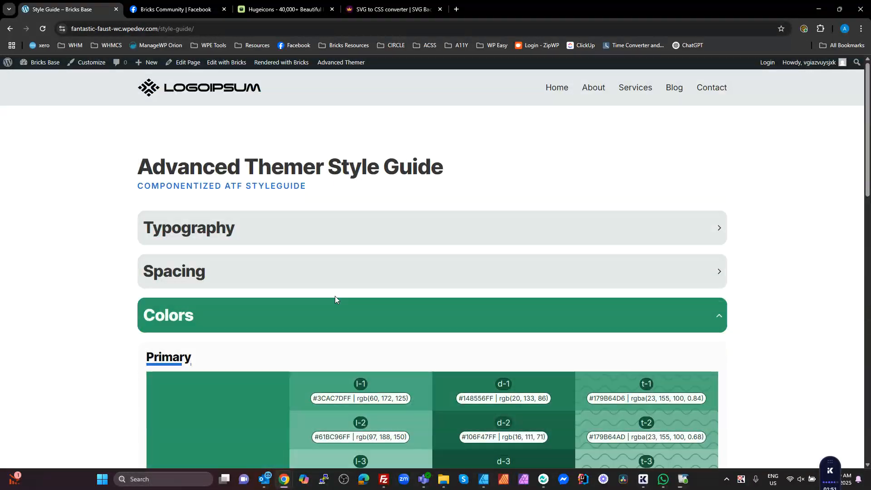
pyautogui.scroll(-12, 335, 299)
pyautogui.scroll(-5, 334, 299)
pyautogui.scroll(16, 335, 299)
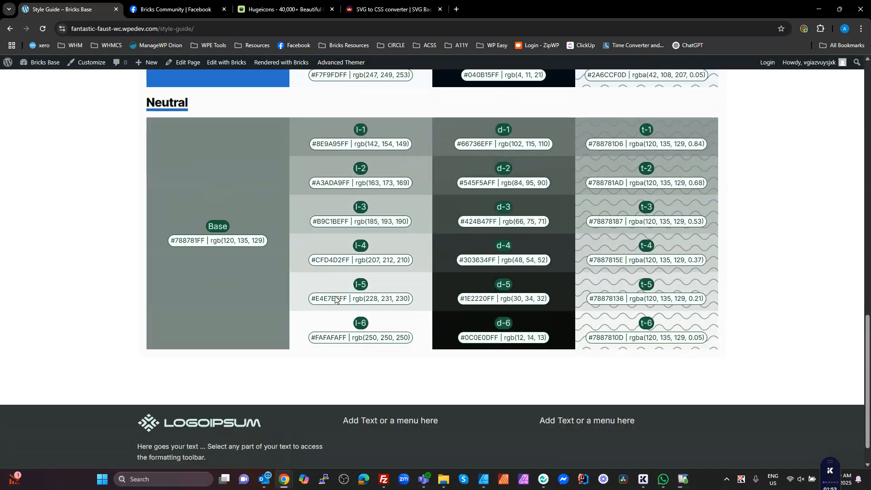
pyautogui.scroll(-4, 334, 299)
pyautogui.doubleClick(187, 223)
pyautogui.click(236, 227)
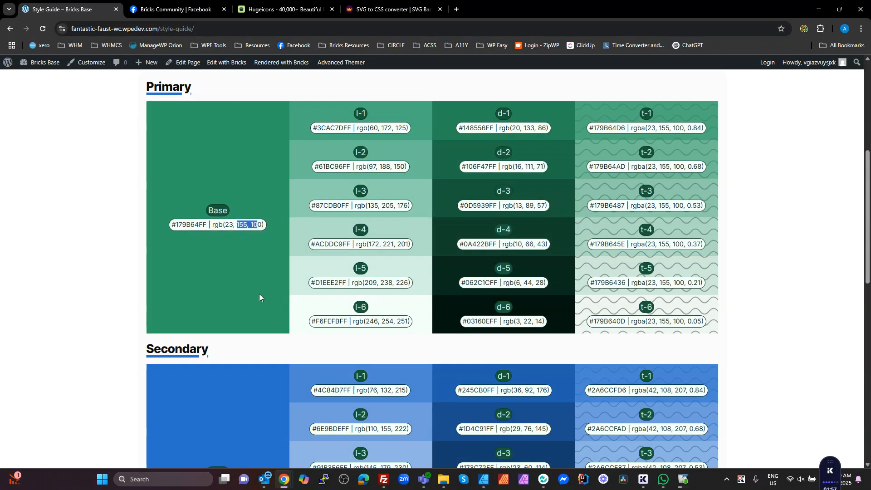
pyautogui.moveTo(698, 128); pyautogui.dragTo(645, 128)
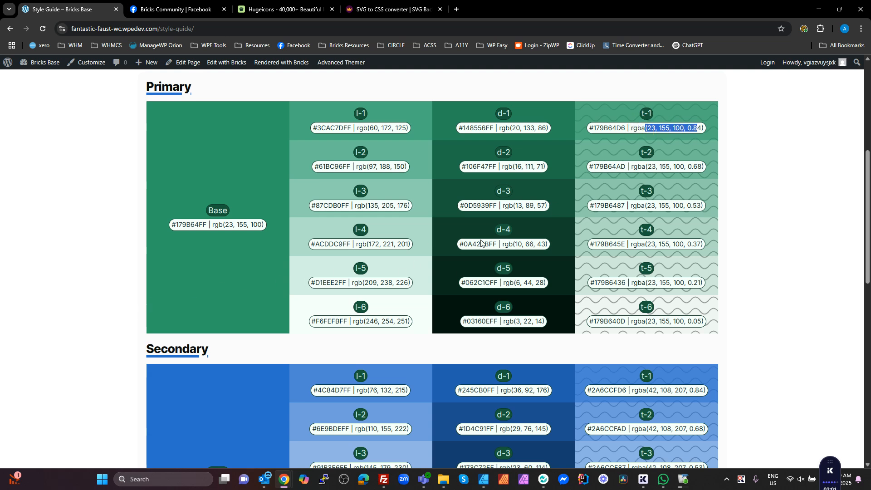
pyautogui.click(44, 293)
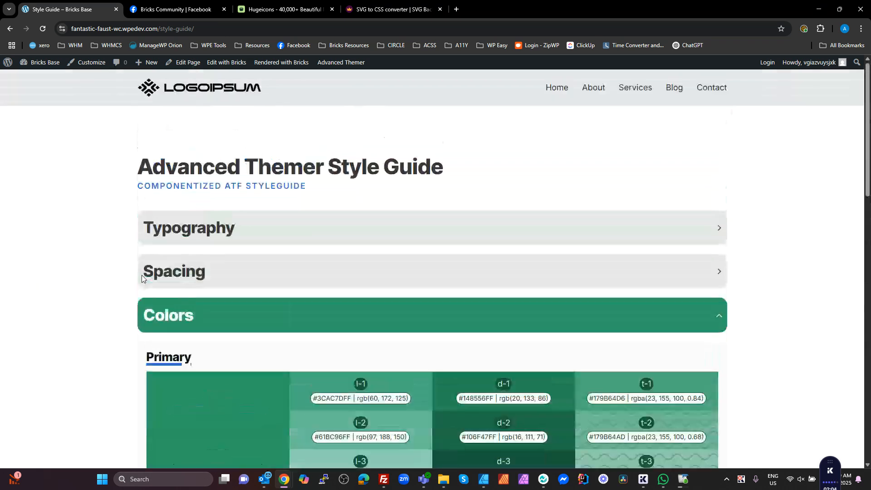
pyautogui.click(334, 316)
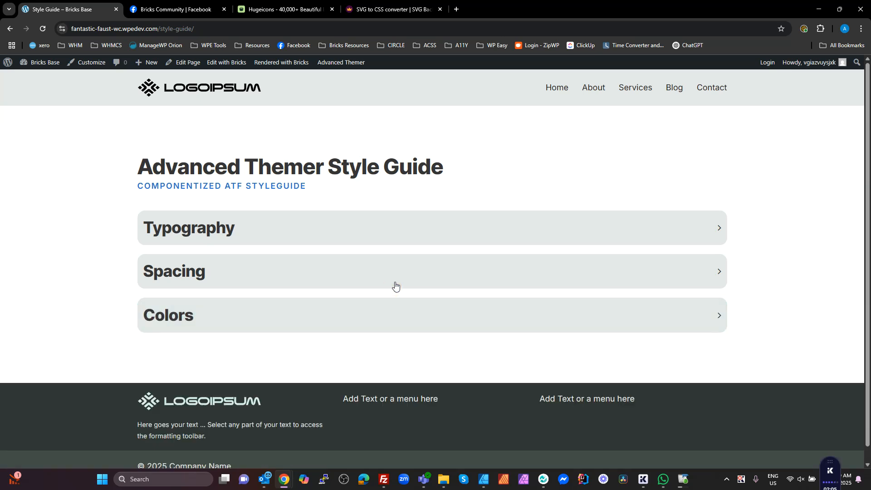
# Go to the site's WordPress dashboard and review the lists of posts and team members.
pyautogui.click(24, 62)
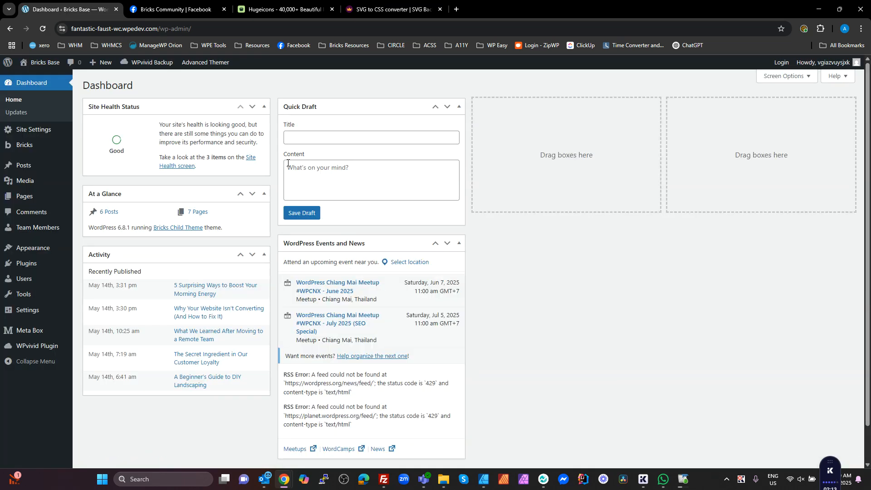
pyautogui.click(24, 170)
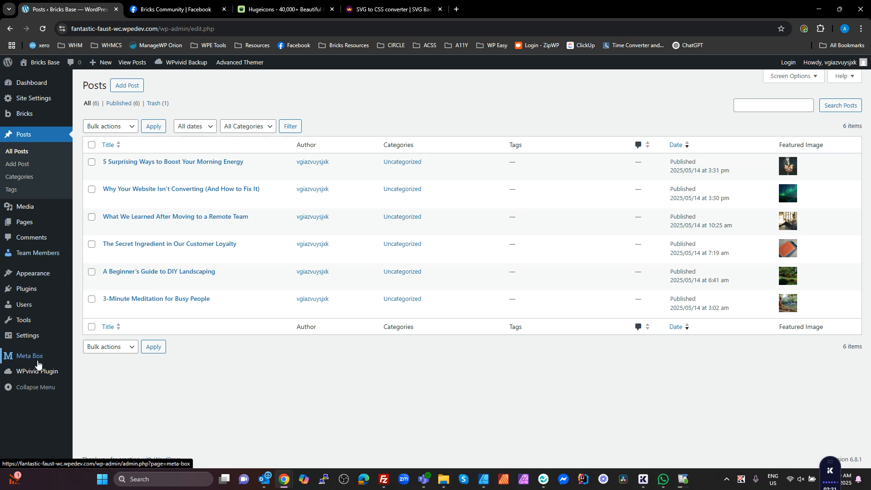
pyautogui.moveTo(38, 361)
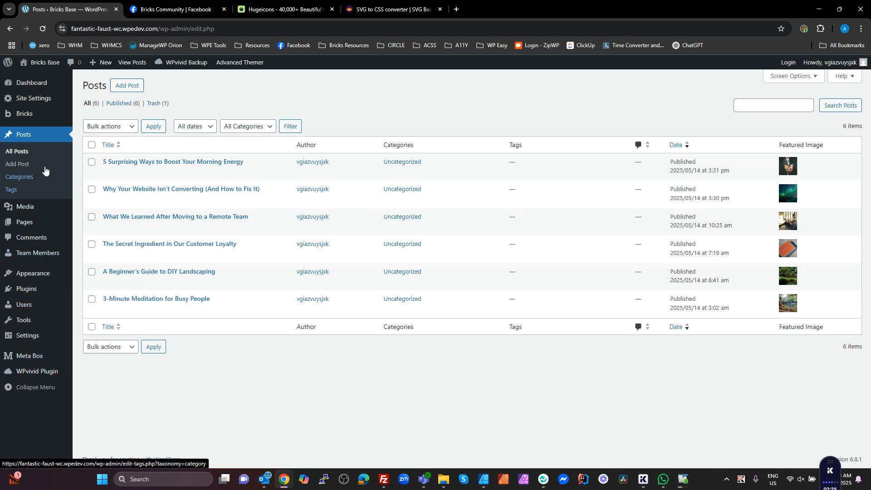
pyautogui.click(36, 252)
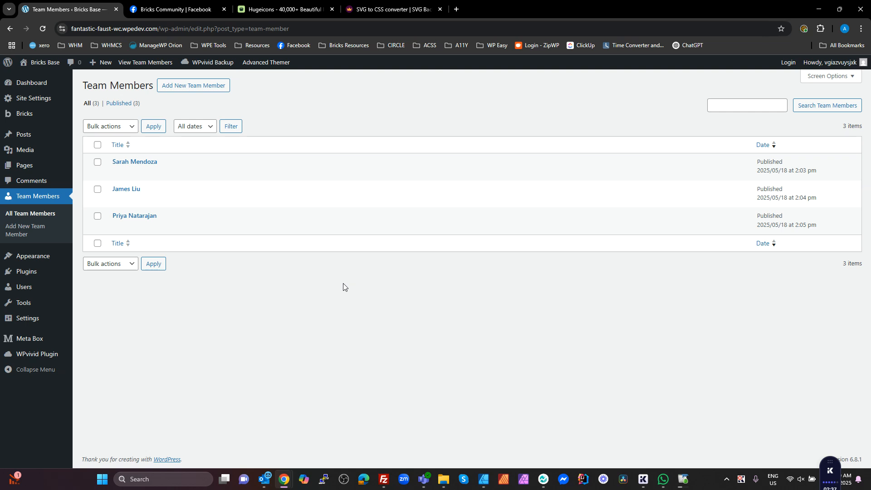
pyautogui.moveTo(156, 202)
# Review the site's list of pages and the list of Bricks templates.
pyautogui.click(26, 169)
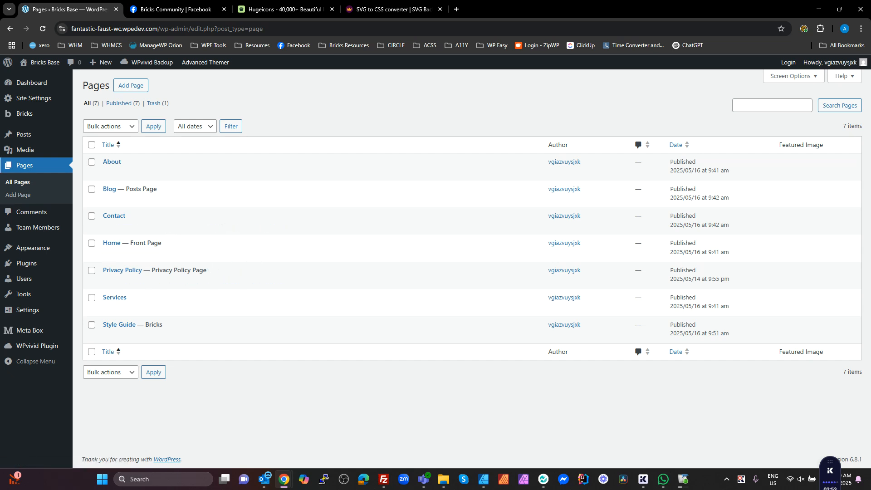
pyautogui.click(31, 116)
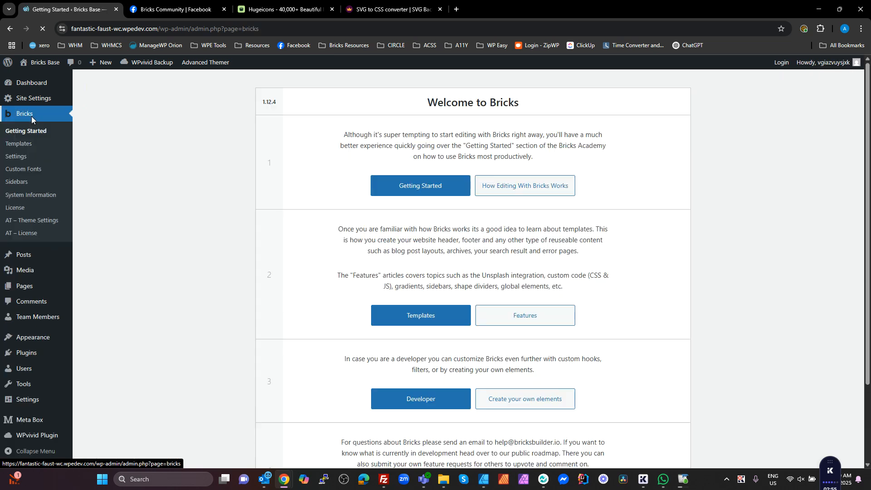
pyautogui.click(21, 143)
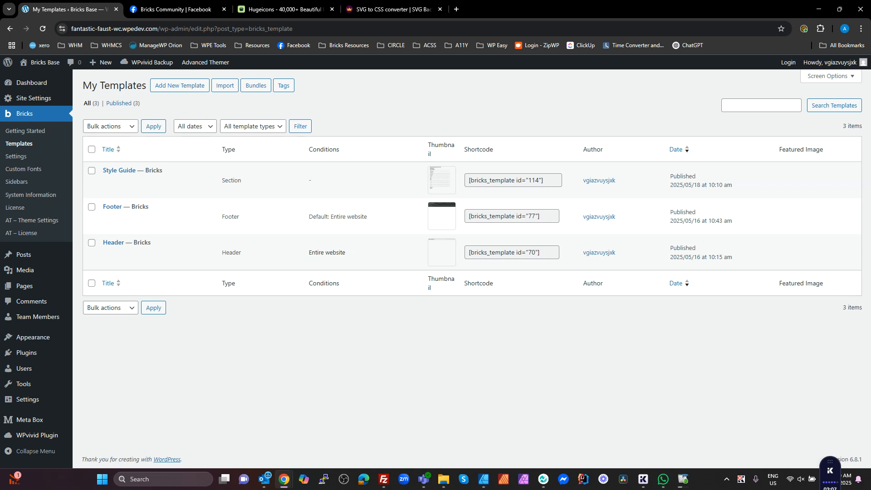
# Open the Home front page from the pages list in the Bricks builder.
pyautogui.click(24, 287)
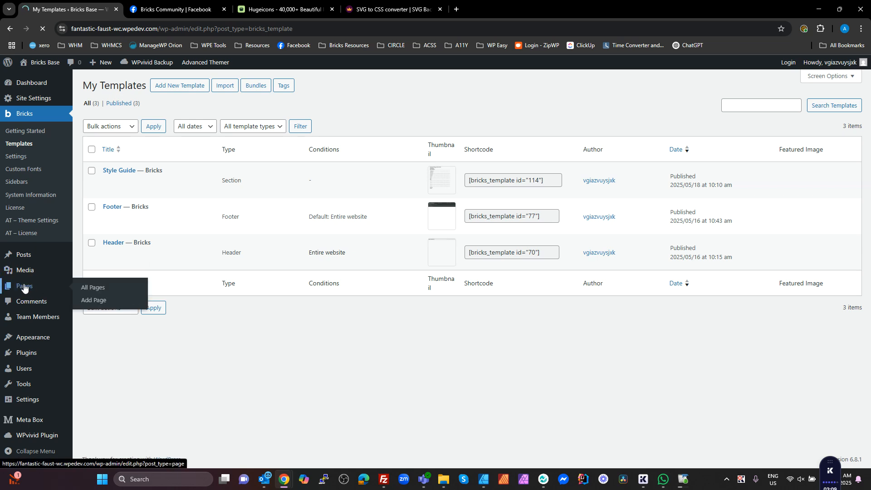
pyautogui.click(251, 256)
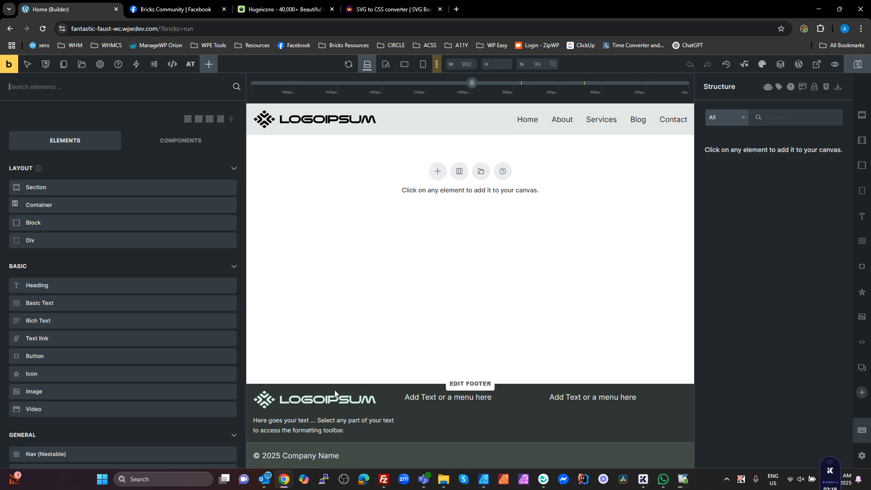
pyautogui.click(424, 234)
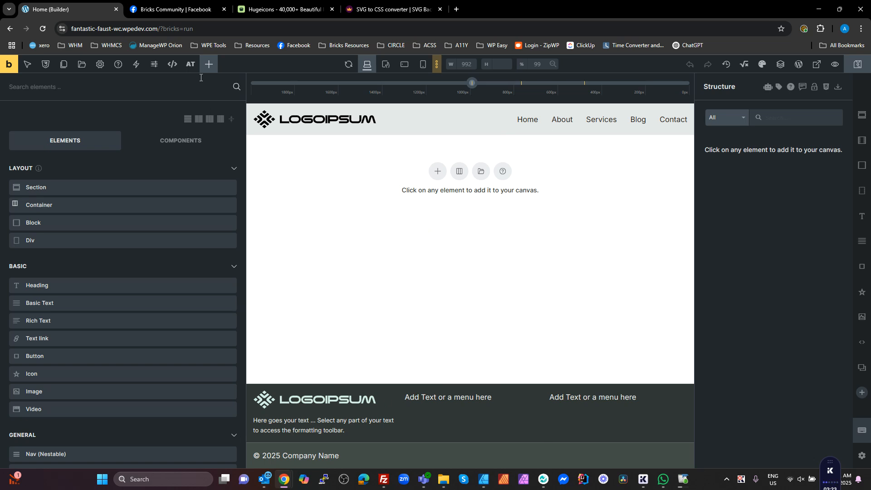
# Open the AT Framework settings, review the enabled variables, colors, classes, theme styles and CSS recipes, and close them.
pyautogui.click(190, 64)
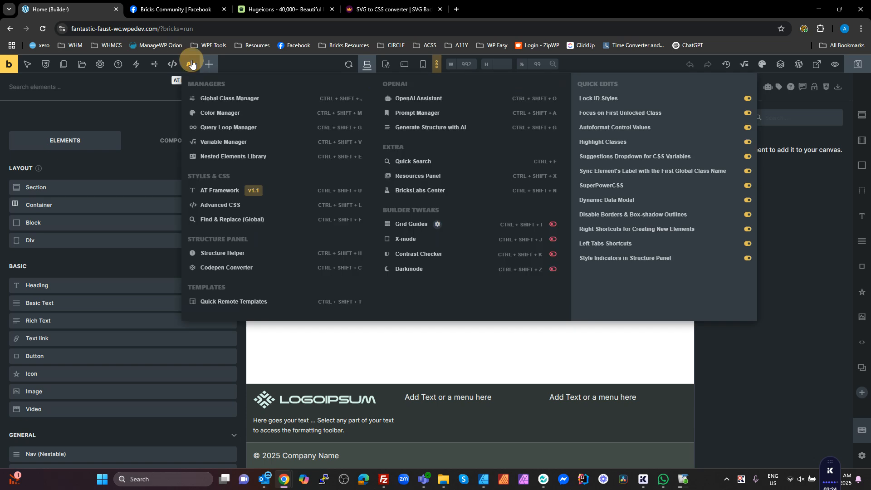
pyautogui.click(241, 187)
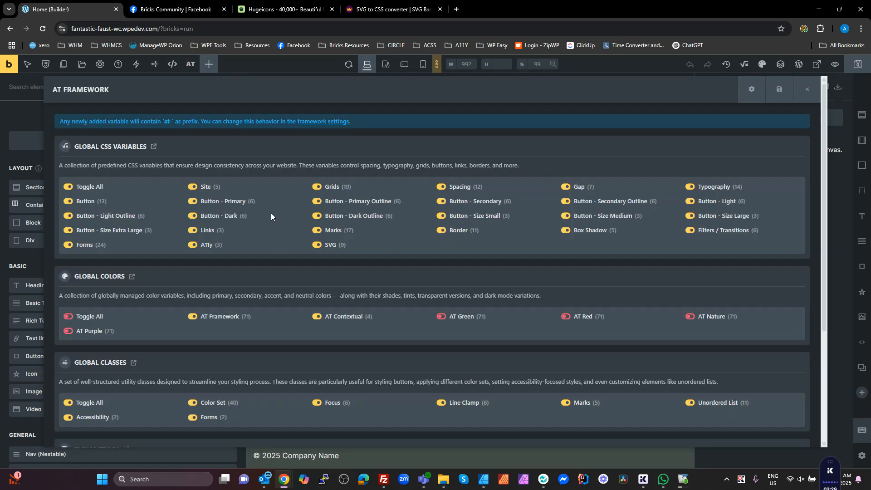
pyautogui.scroll(-1, 318, 284)
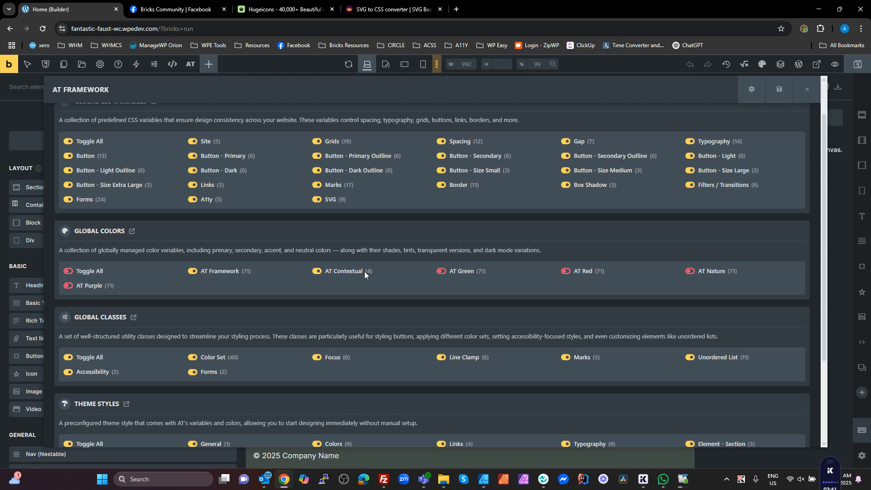
pyautogui.scroll(-1, 165, 302)
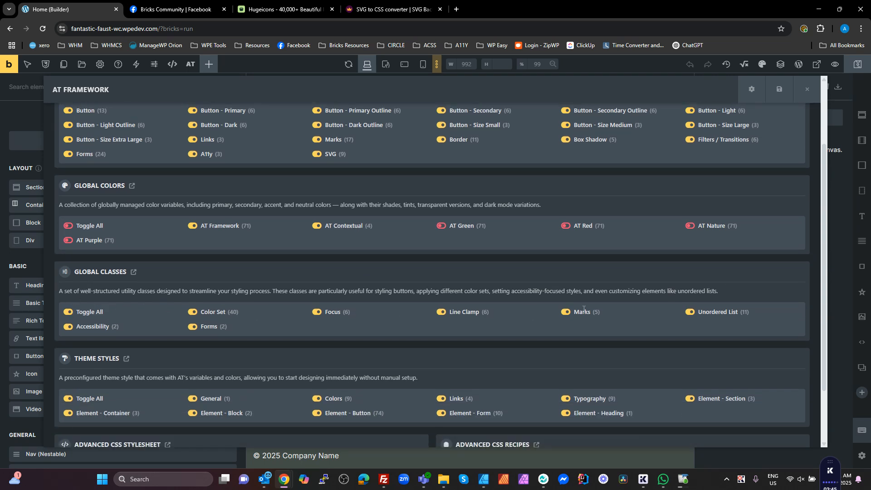
pyautogui.scroll(-2, 297, 312)
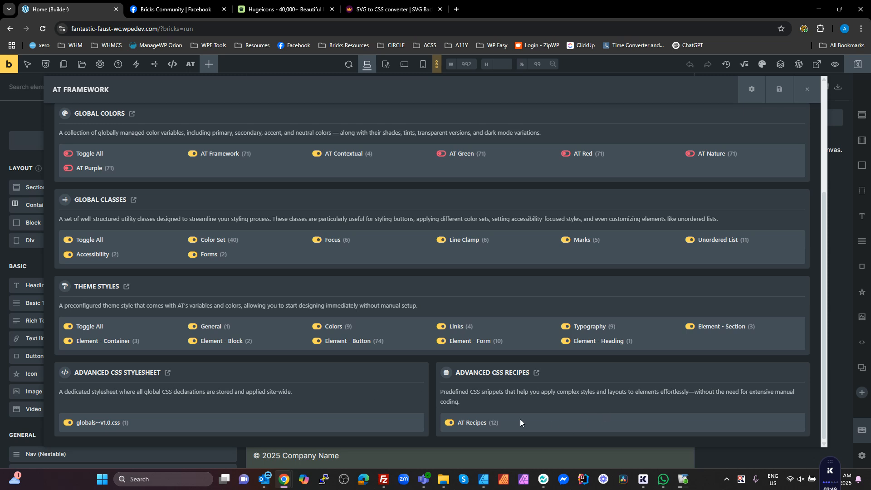
pyautogui.click(807, 90)
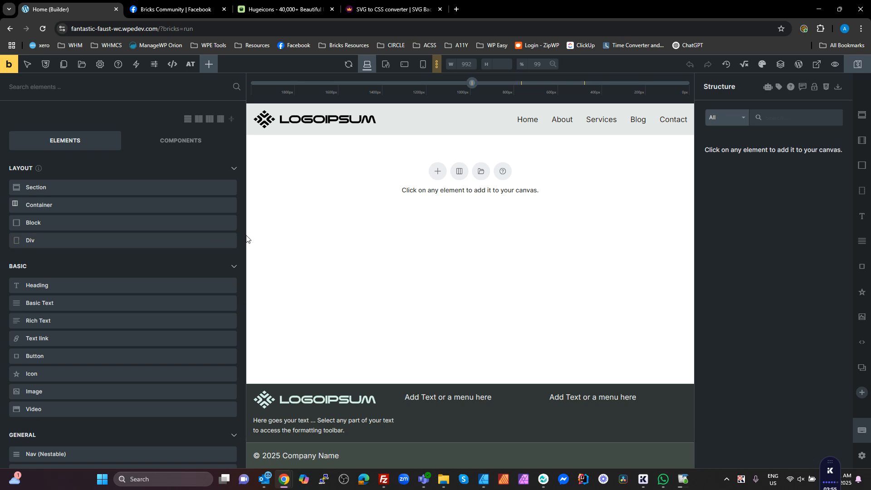
# Narrow the elements panel and open the theme style settings for AT Framework.
pyautogui.moveTo(241, 237); pyautogui.dragTo(168, 234)
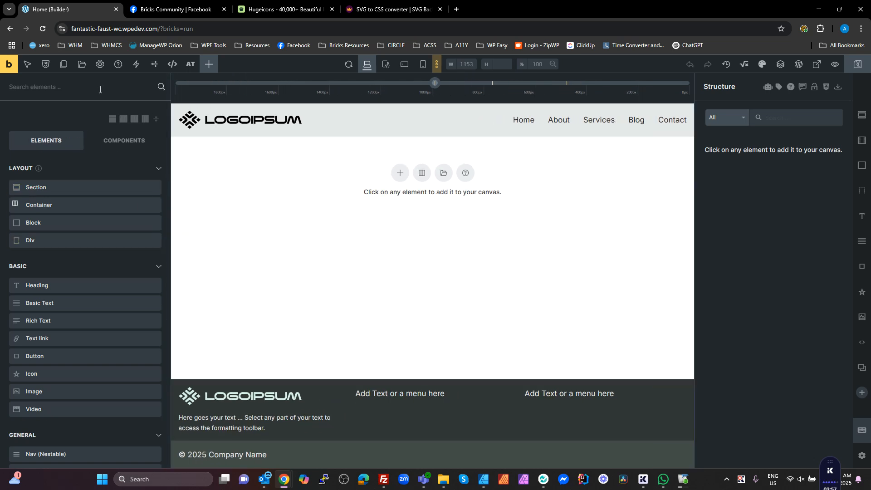
pyautogui.click(99, 65)
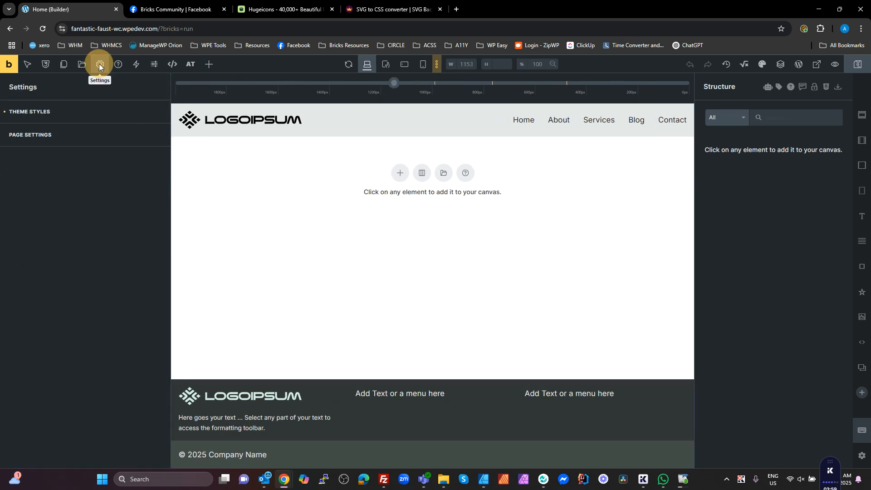
pyautogui.click(60, 109)
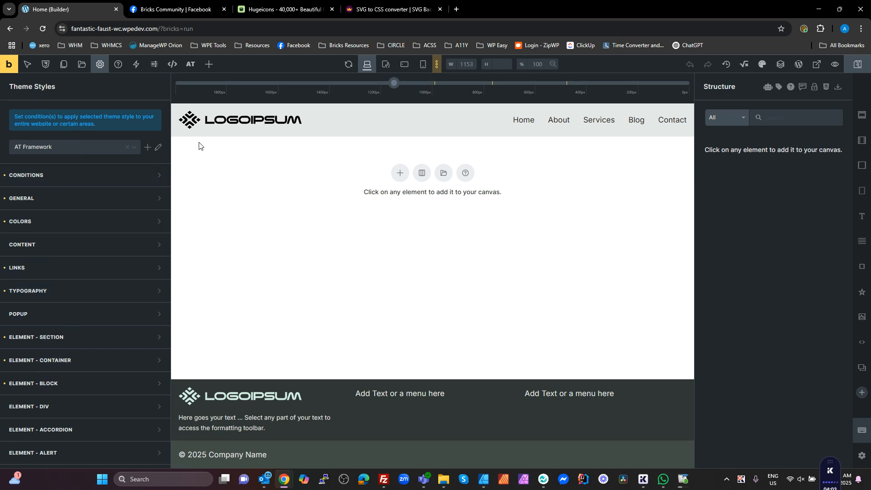
pyautogui.click(178, 67)
pyautogui.click(825, 79)
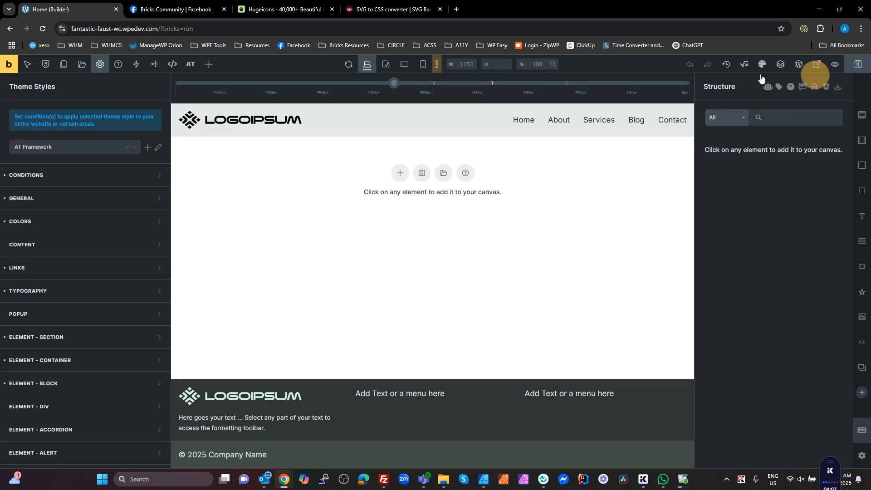
# Open the Global Class Manager and browse the list of all classes.
pyautogui.click(185, 67)
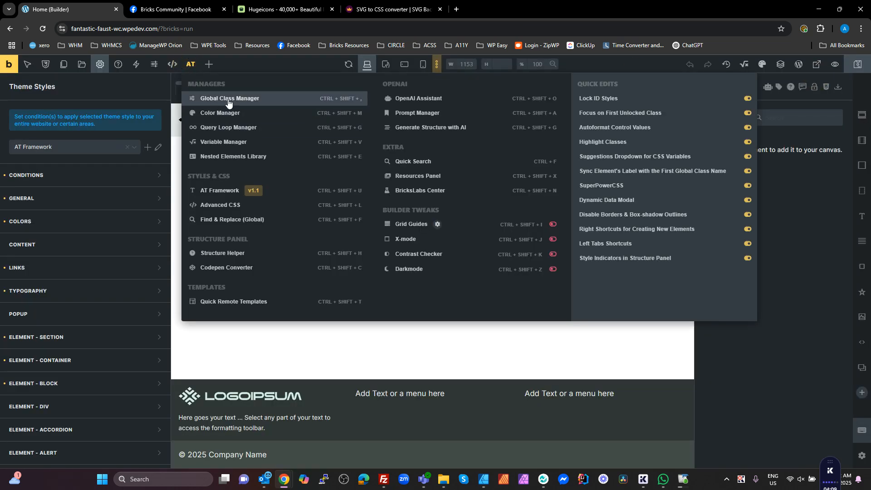
pyautogui.click(243, 102)
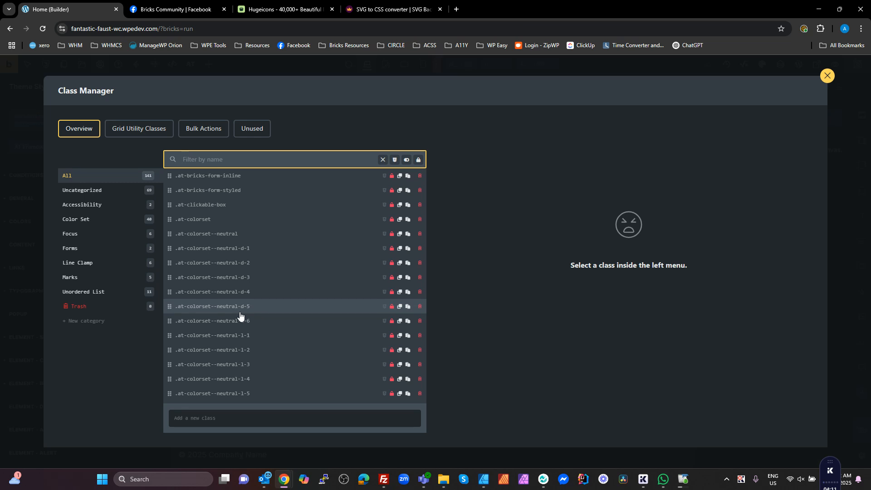
pyautogui.scroll(-10, 213, 277)
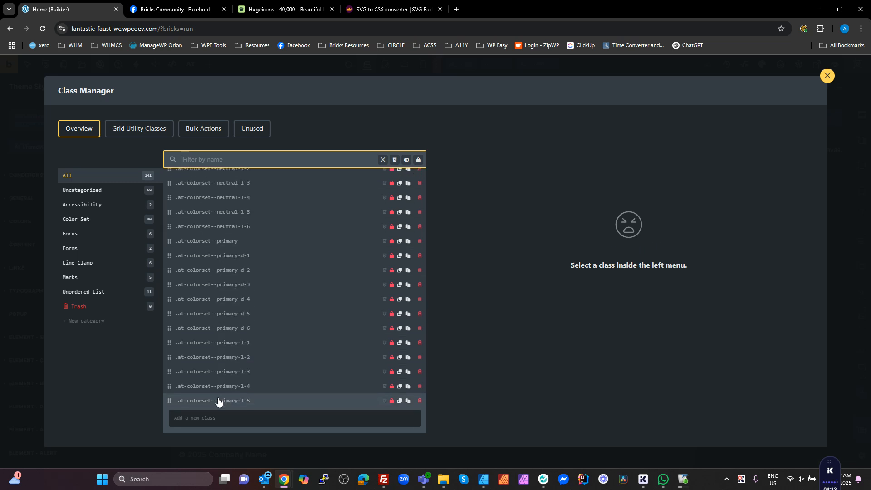
# Browse the remaining classes down to the end of the Class Manager list, and close the manager.
pyautogui.click(215, 399)
pyautogui.scroll(-3, 226, 390)
pyautogui.scroll(-9, 228, 388)
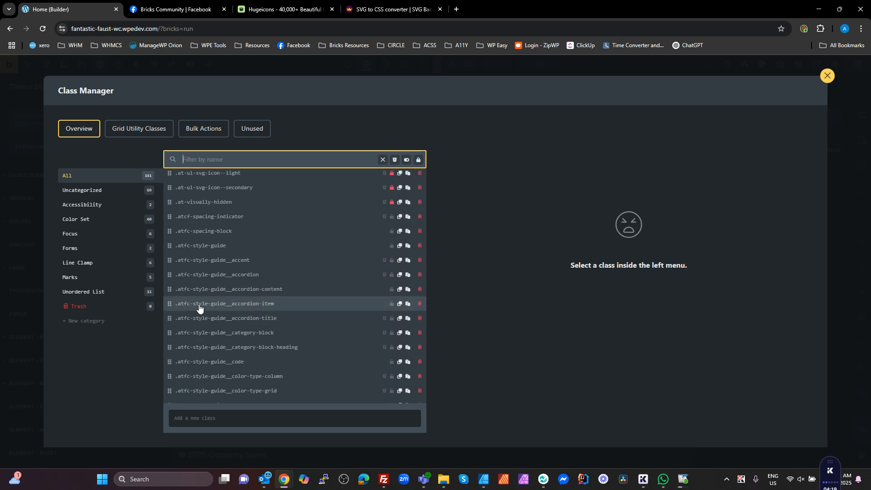
pyautogui.scroll(-10, 210, 310)
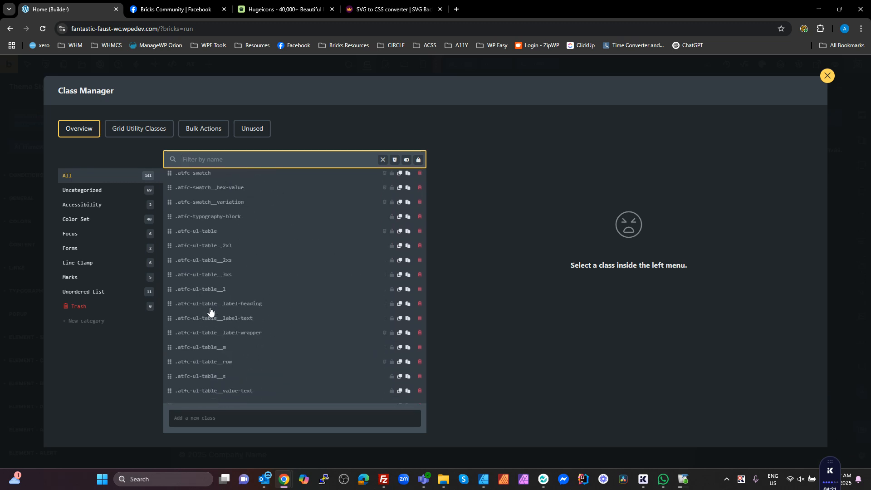
pyautogui.scroll(-3, 210, 312)
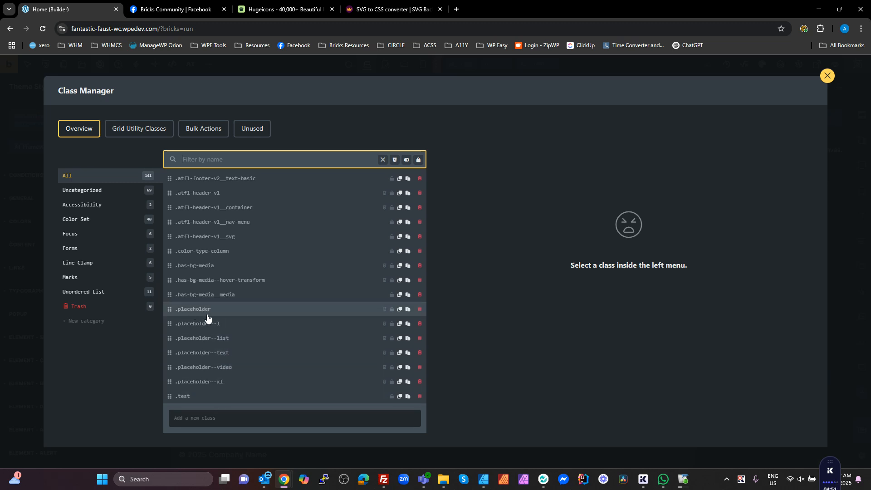
pyautogui.click(827, 76)
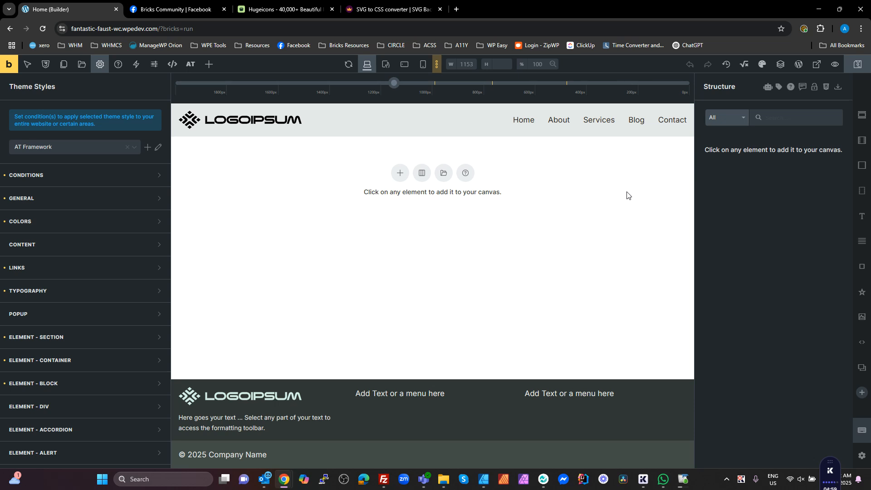
# Add a section to the empty Home page containing a heading, two basic texts, a button and a block.
pyautogui.click(863, 119)
pyautogui.click(862, 216)
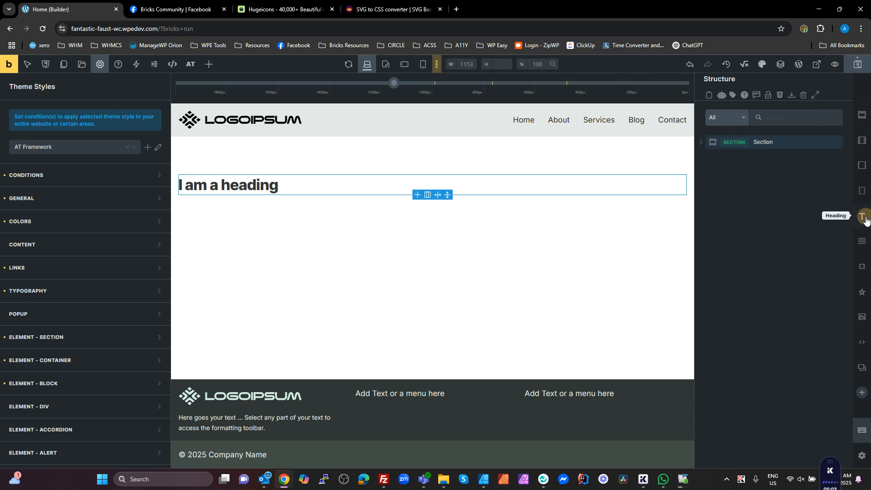
pyautogui.click(862, 243)
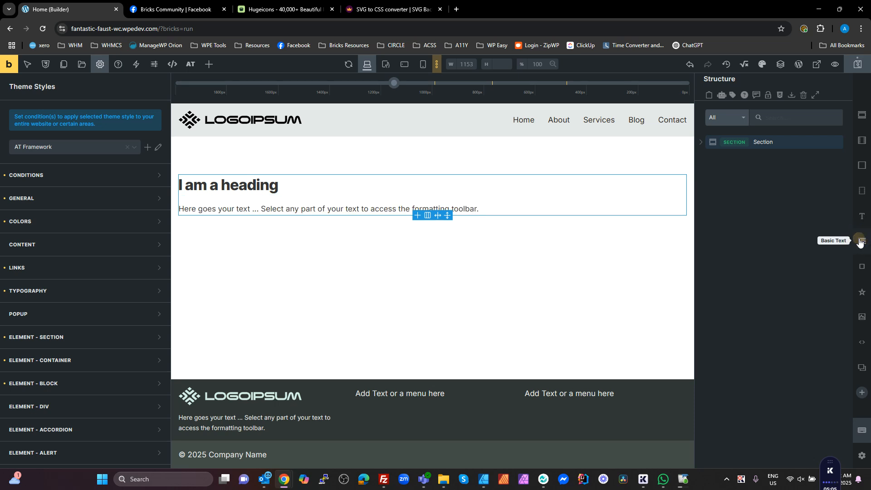
pyautogui.click(863, 244)
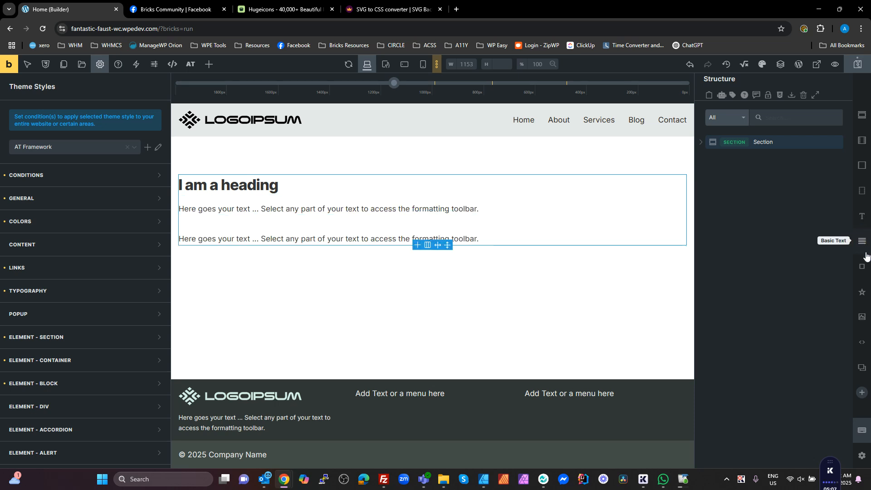
pyautogui.click(862, 270)
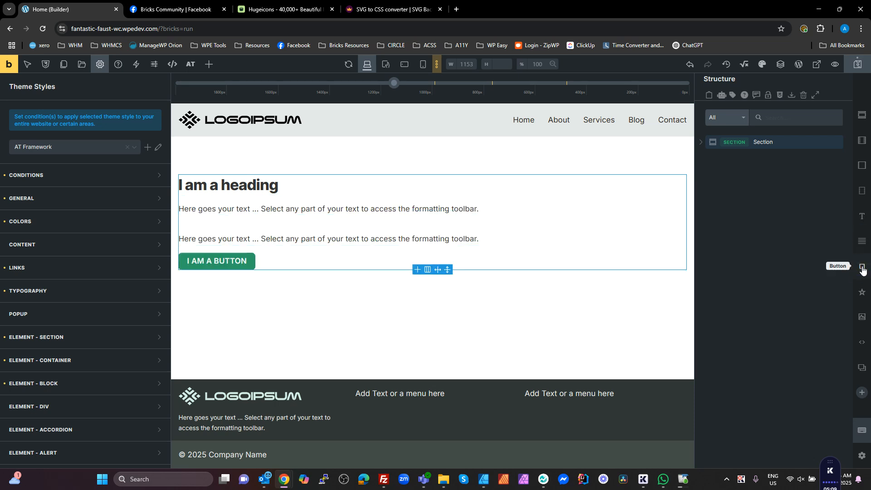
pyautogui.click(862, 165)
# Move the block to the start of the container and nest the heading and first basic text inside it.
pyautogui.click(700, 144)
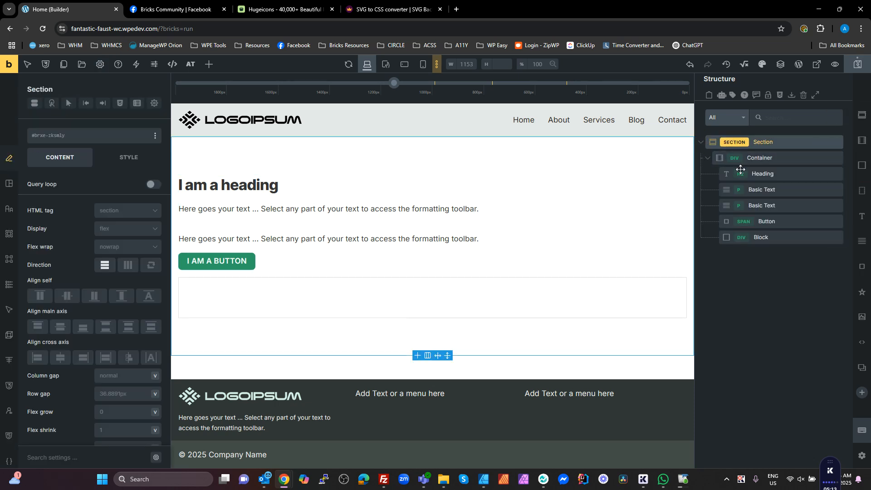
pyautogui.click(760, 235)
pyautogui.moveTo(760, 234); pyautogui.dragTo(779, 180)
pyautogui.moveTo(755, 208)
pyautogui.mouseDown()
pyautogui.moveTo(749, 195)
pyautogui.moveTo(757, 200)
pyautogui.mouseUp()
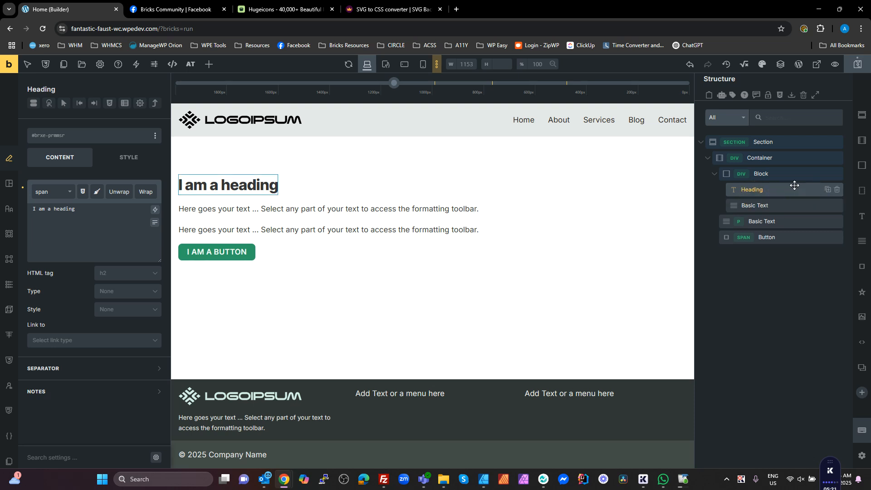
# Rename the section as Section Hero and the block inside its container as Header.
pyautogui.click(776, 142)
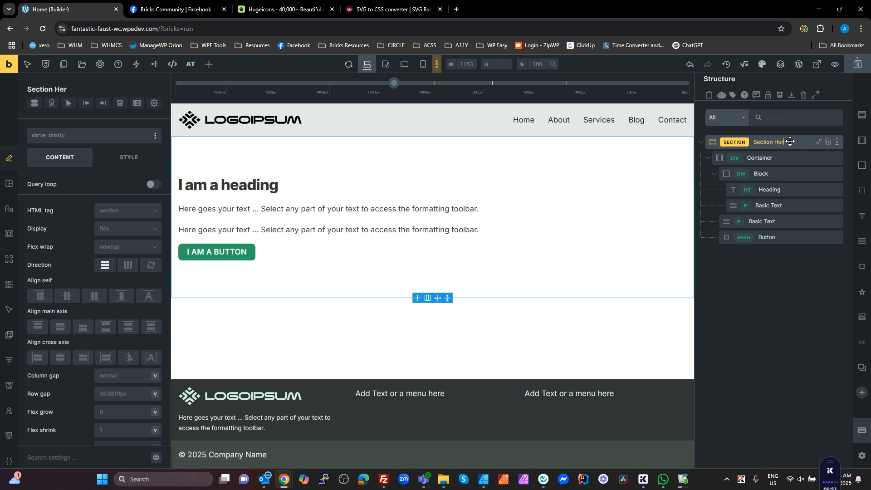
pyautogui.click(777, 174)
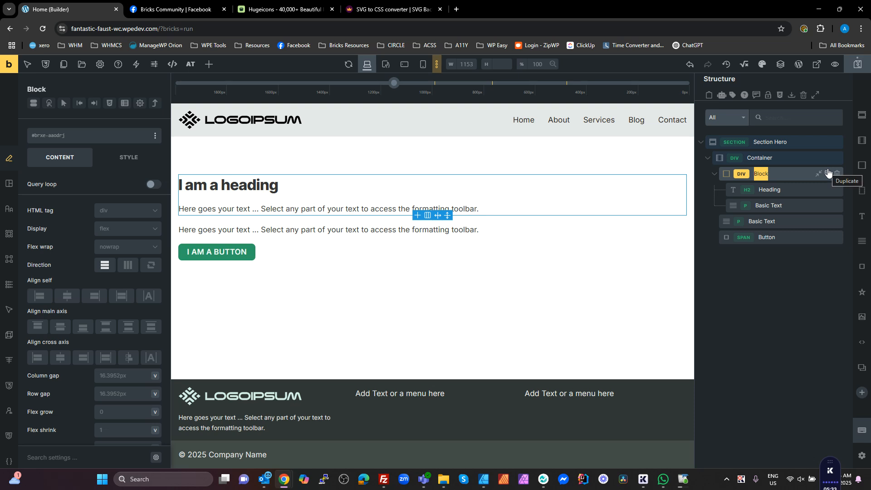
pyautogui.write('Header')
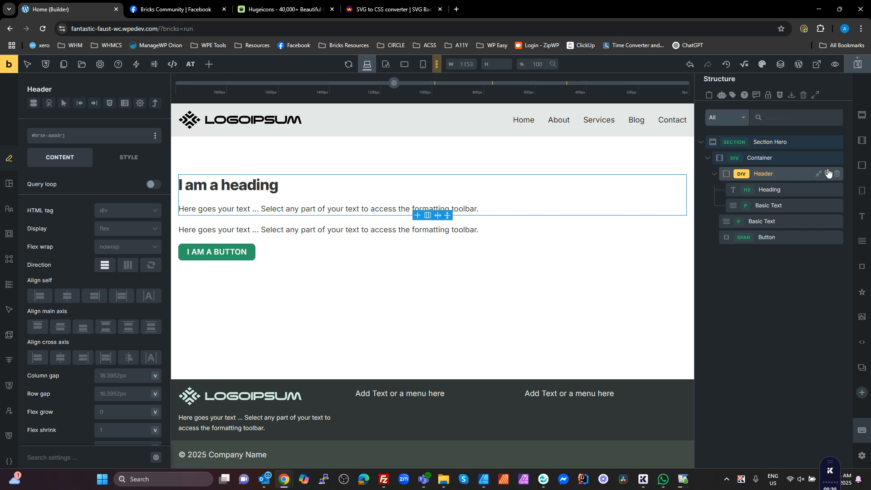
# Rename the basic text inside Header as Accent Text and the basic text below that block as Lede Text.
pyautogui.click(766, 206)
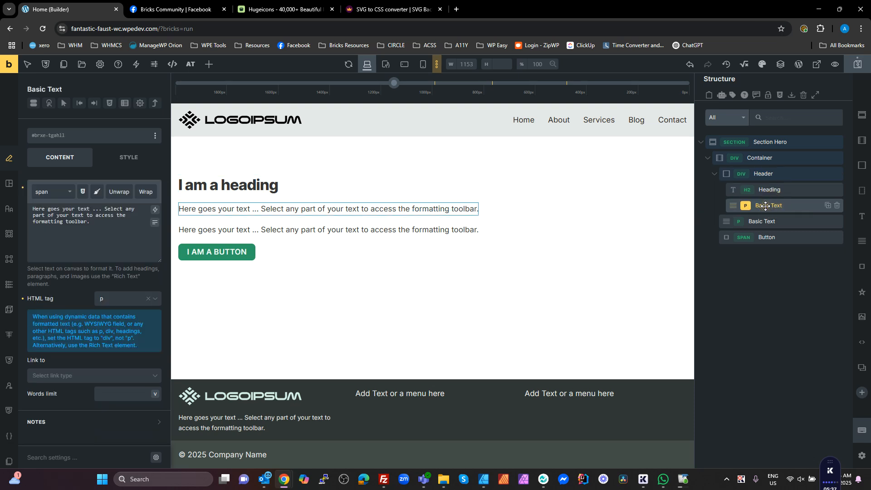
pyautogui.doubleClick(765, 206)
pyautogui.doubleClick(766, 208)
pyautogui.write('Accent')
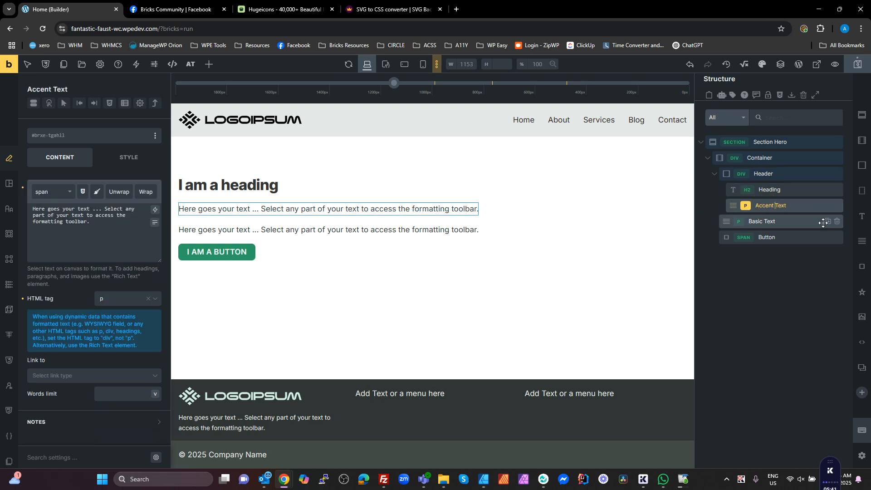
pyautogui.click(756, 222)
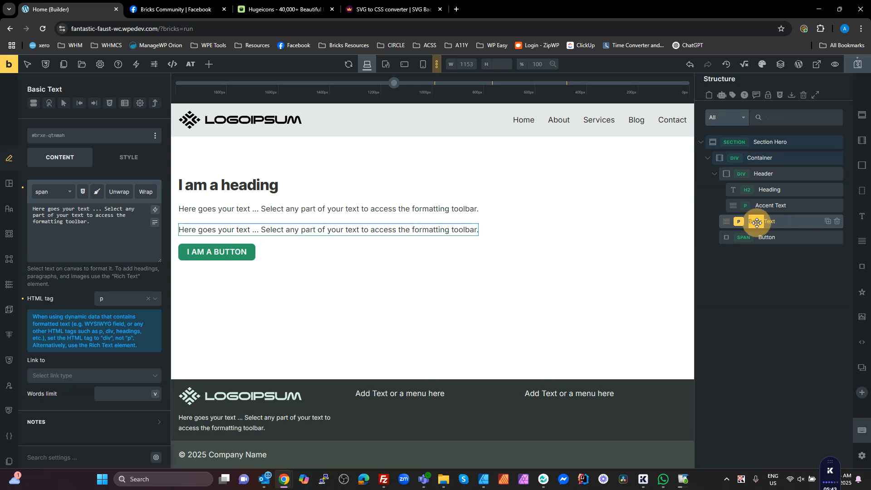
pyautogui.write('Lete')
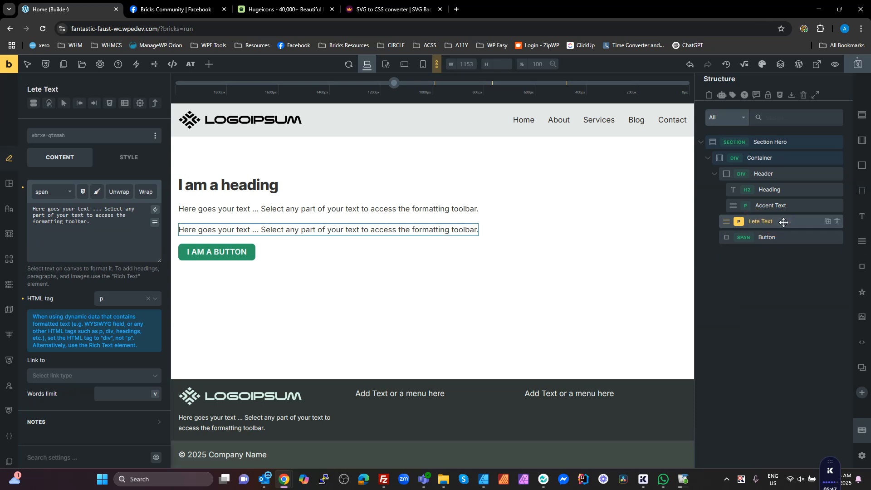
pyautogui.press('Delete')
pyautogui.write('d')
pyautogui.press('Return')
# Rename the button element in the structure as CTA Button.
pyautogui.doubleClick(762, 238)
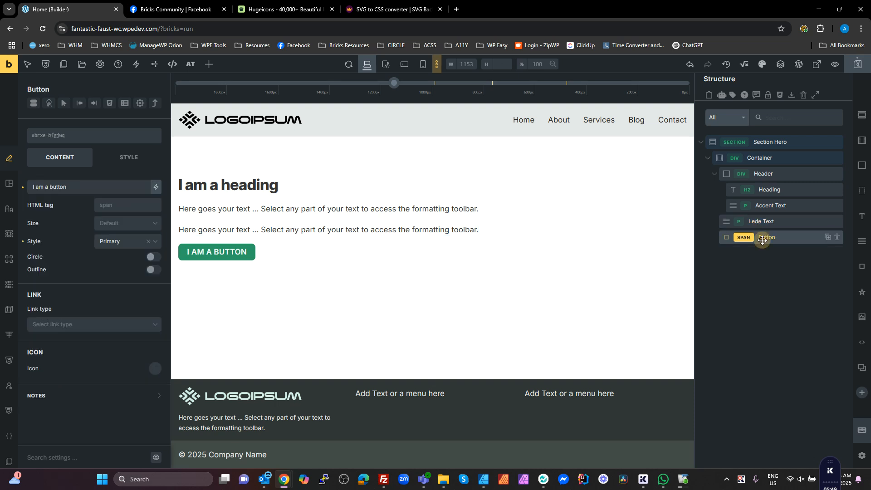
pyautogui.press('Home')
pyautogui.write('CTA')
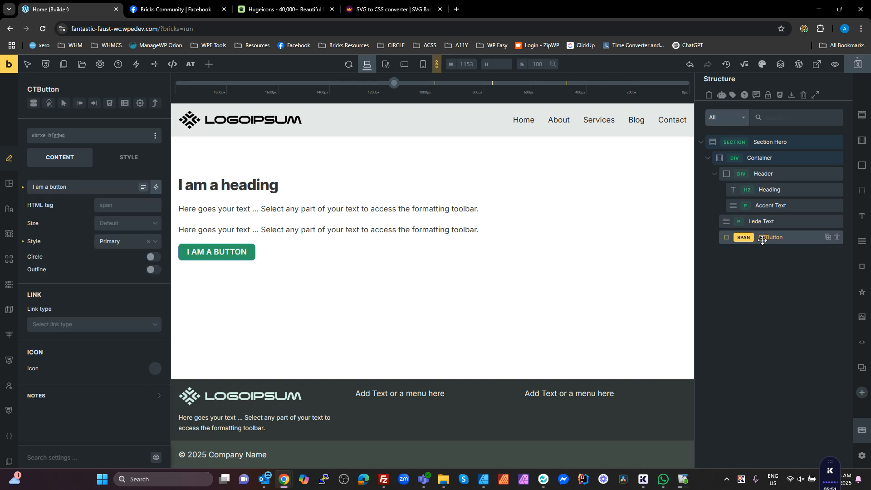
pyautogui.click(777, 262)
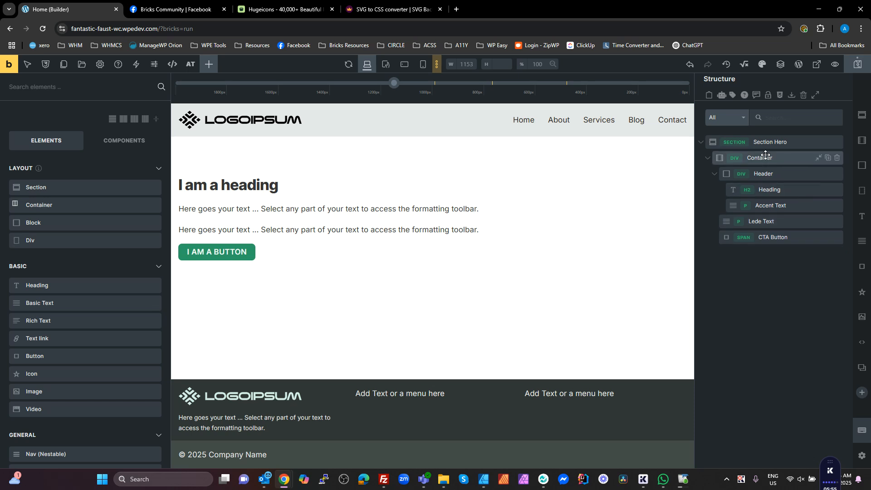
# Set the heading's HTML tag to h1 and its text to "Hero Title".
pyautogui.click(766, 174)
pyautogui.click(766, 191)
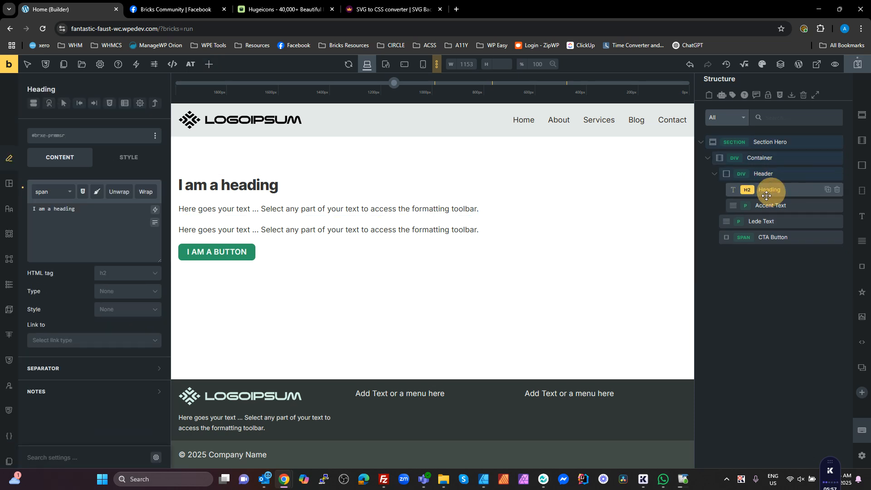
pyautogui.click(131, 276)
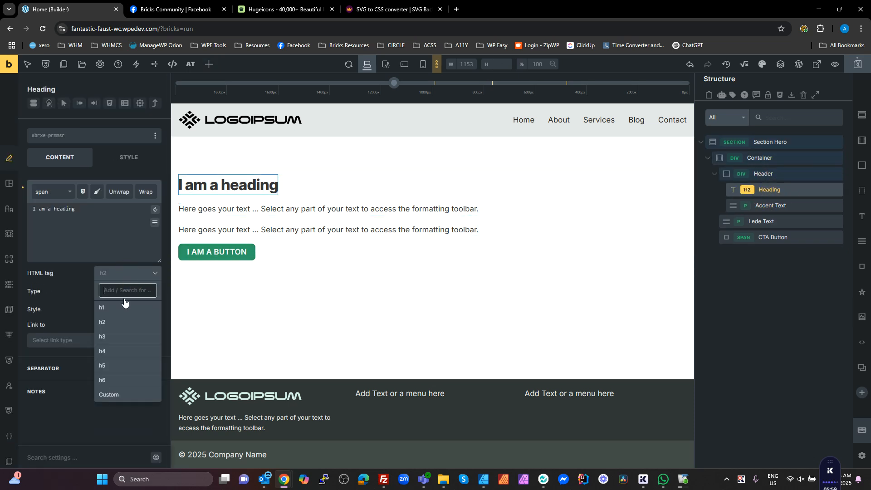
pyautogui.click(118, 308)
pyautogui.click(87, 217)
pyautogui.hotkey('ctrl', 'a')
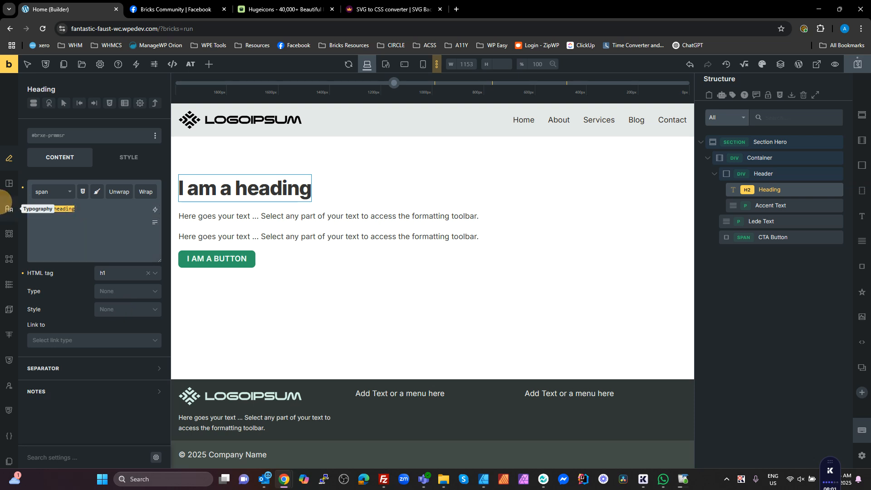
pyautogui.write('Hero')
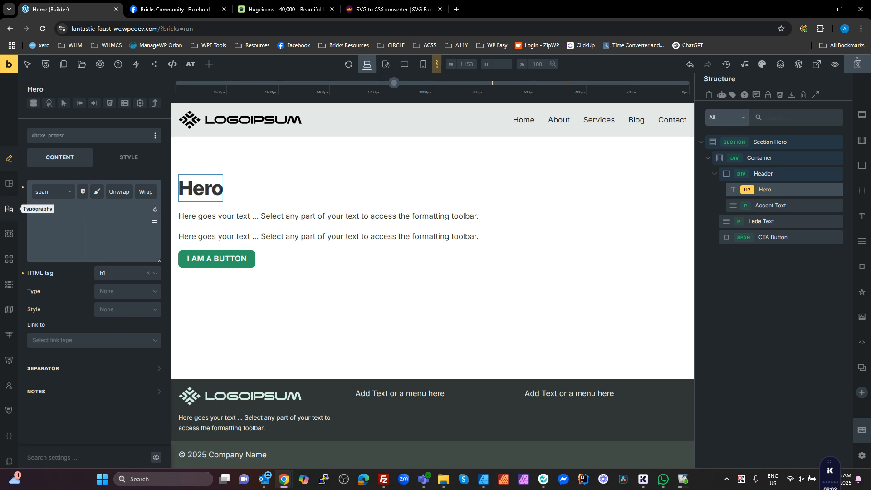
pyautogui.write(' Title')
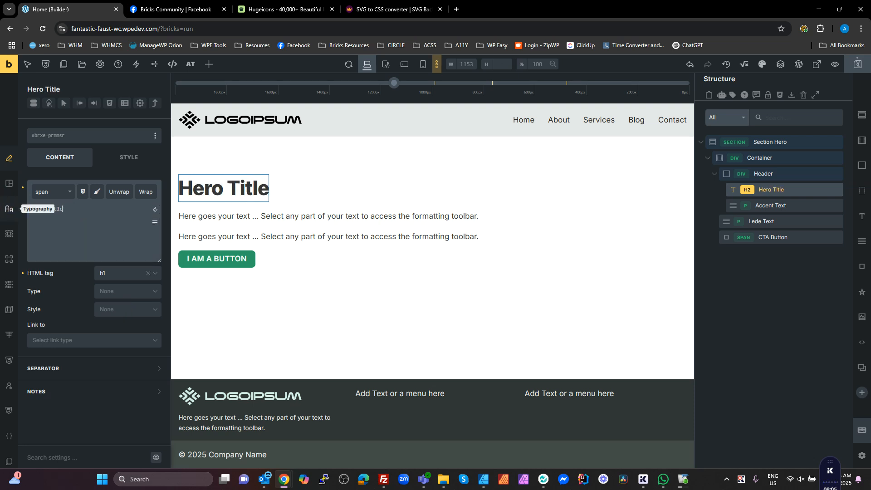
# Replace the placeholder content of the Accent Text element with "Accent Text".
pyautogui.click(200, 216)
pyautogui.click(96, 221)
pyautogui.hotkey('ctrl', 'a')
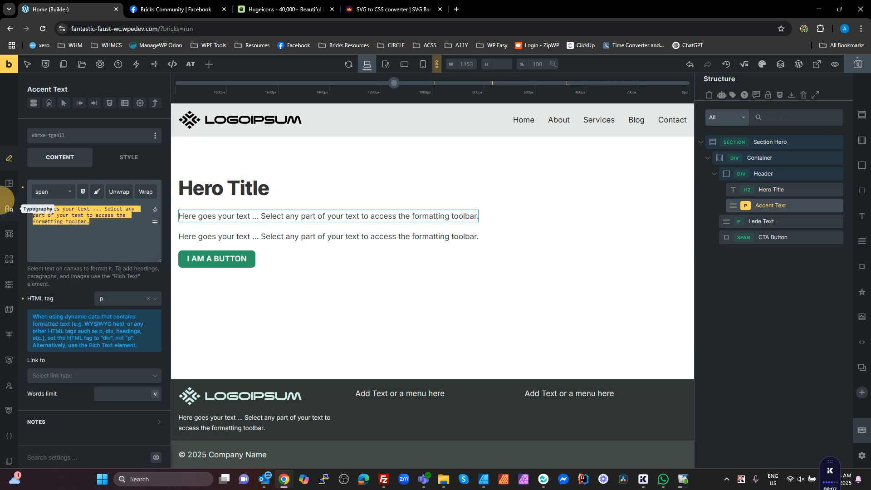
pyautogui.write('Accent Text')
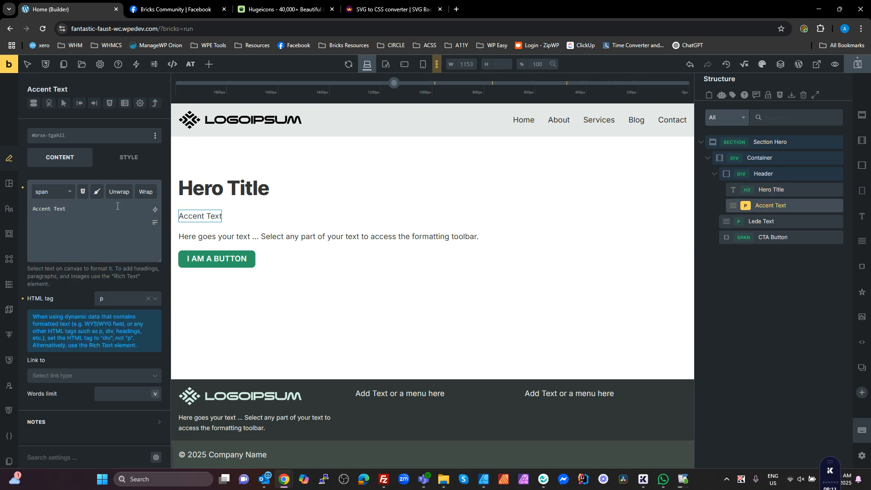
# Insert "LEDE.." at the start of the Lede Text element's placeholder content and deselect the element.
pyautogui.click(333, 235)
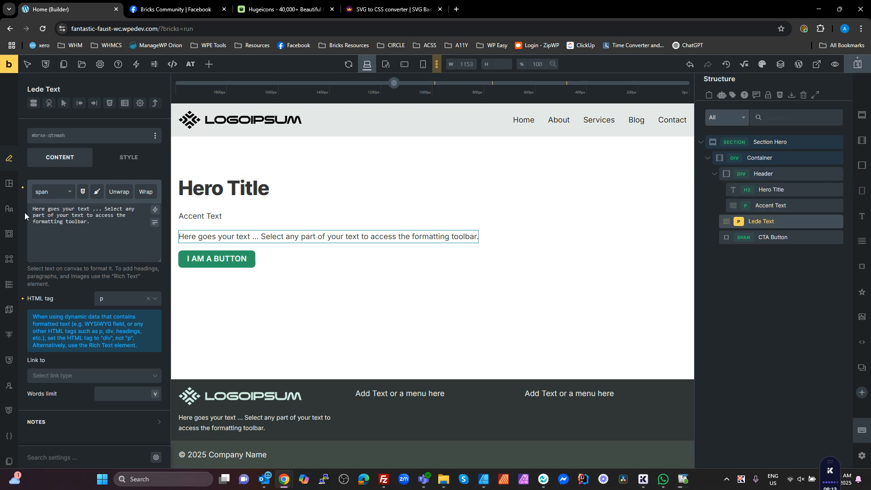
pyautogui.click(40, 213)
pyautogui.click(33, 209)
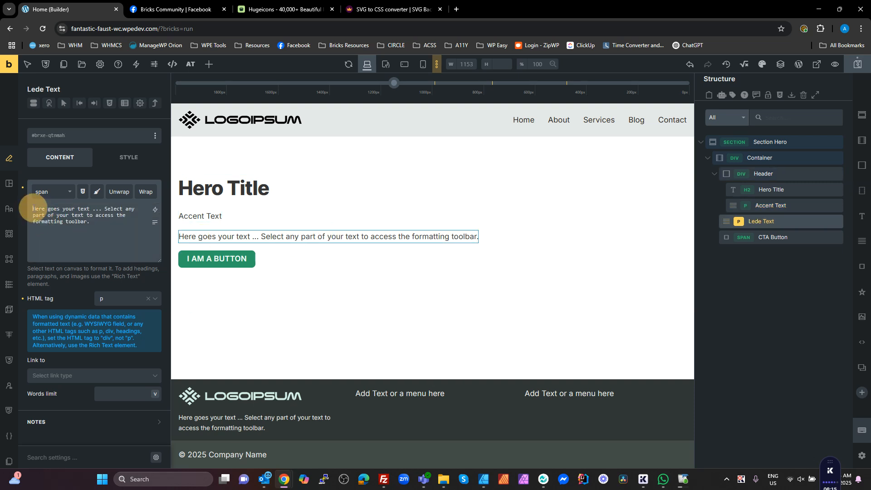
pyautogui.write('LEDE..')
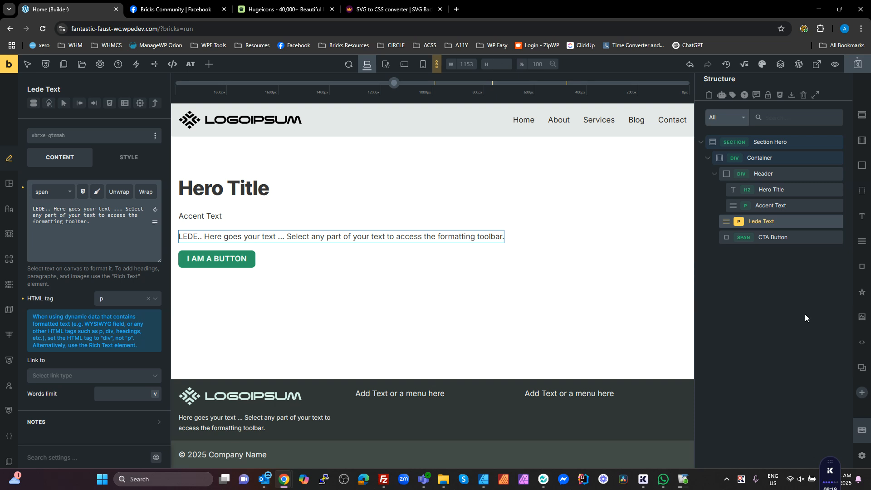
pyautogui.click(770, 288)
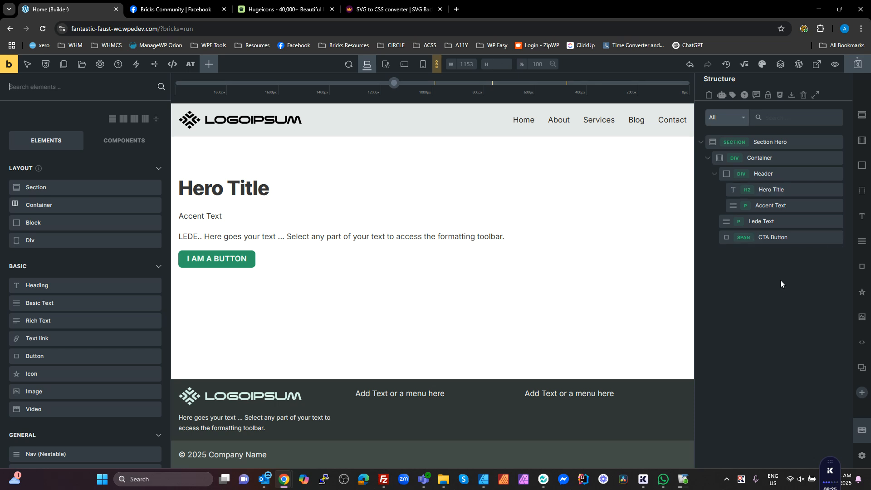
# Run the Class Converter on Section Hero with basename section-hero and delimiter __, and select the Container to check its class.
pyautogui.rightClick(773, 143)
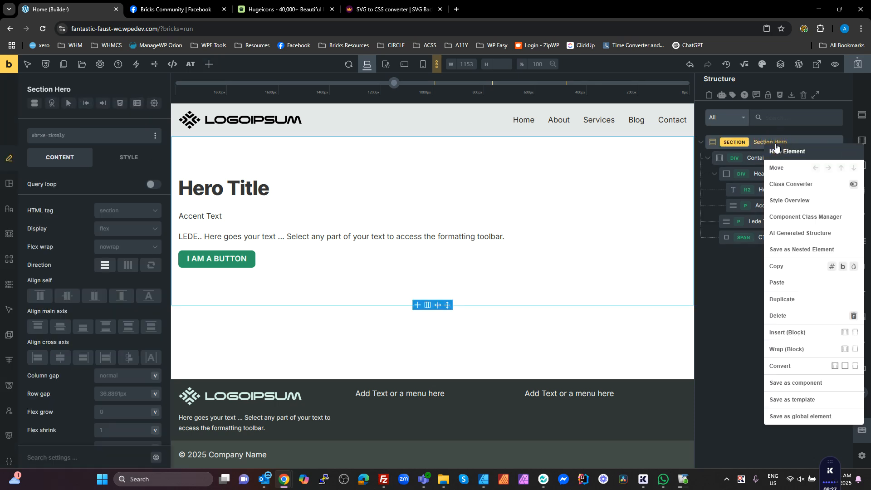
pyautogui.click(803, 186)
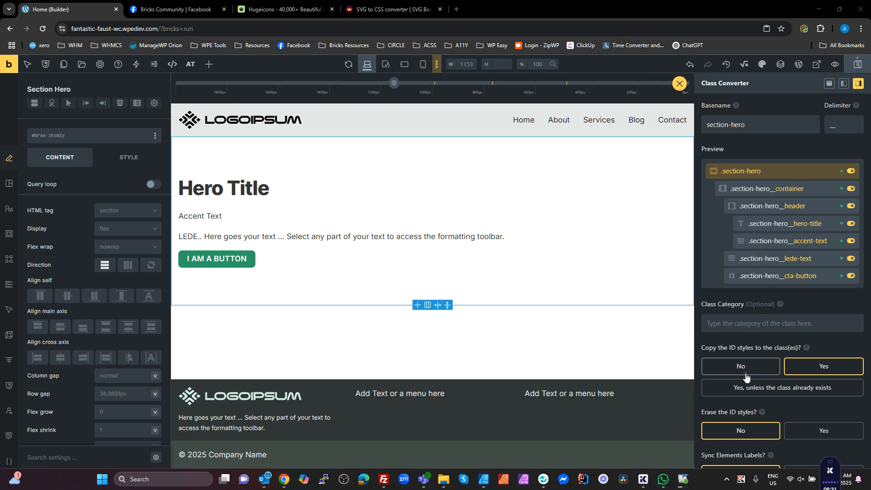
pyautogui.scroll(-2, 746, 377)
pyautogui.click(781, 455)
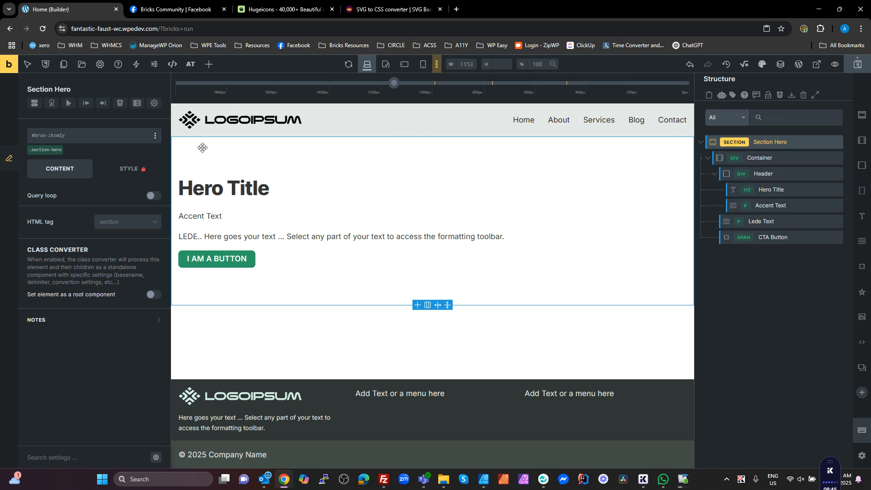
pyautogui.click(762, 159)
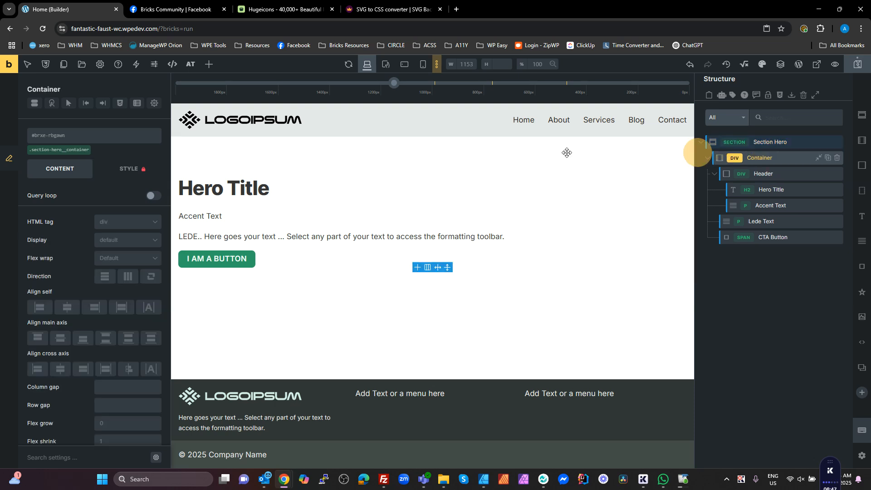
# Set the row gap of the section-hero__header class on the Header block to 0.
pyautogui.click(771, 174)
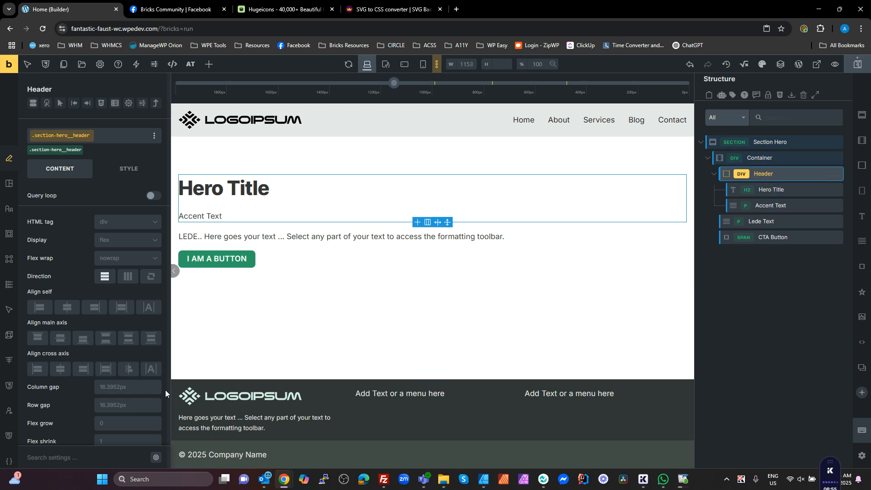
pyautogui.scroll(-2, 124, 431)
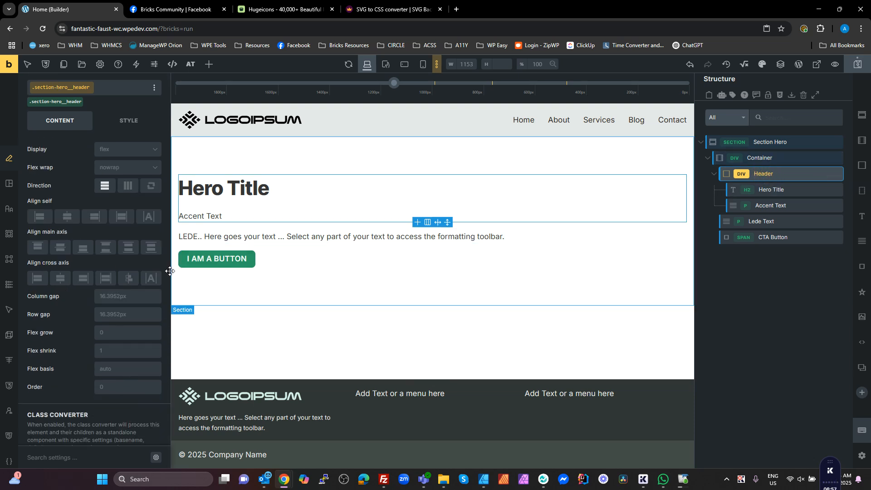
pyautogui.scroll(1, 154, 271)
pyautogui.scroll(-2, 154, 272)
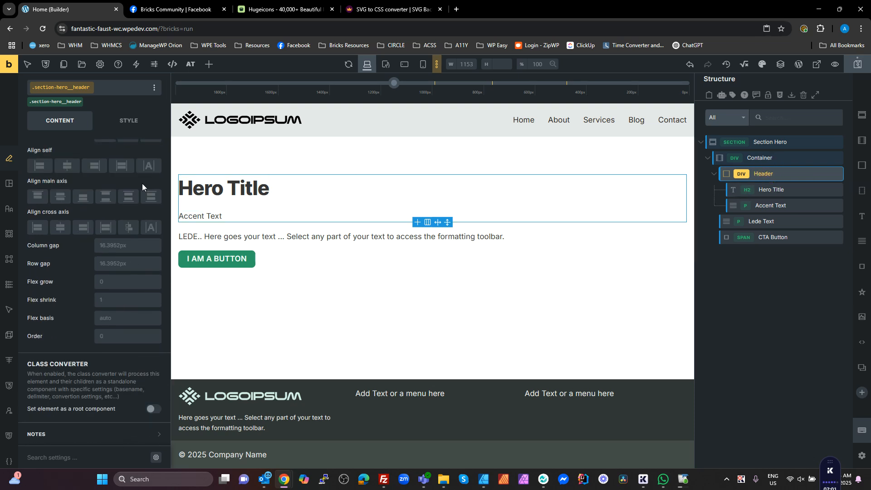
pyautogui.scroll(3, 140, 191)
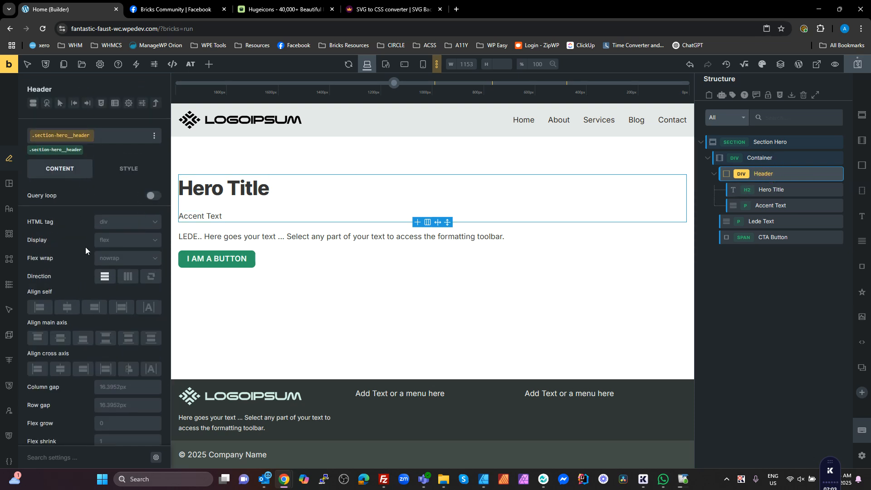
pyautogui.scroll(-2, 96, 265)
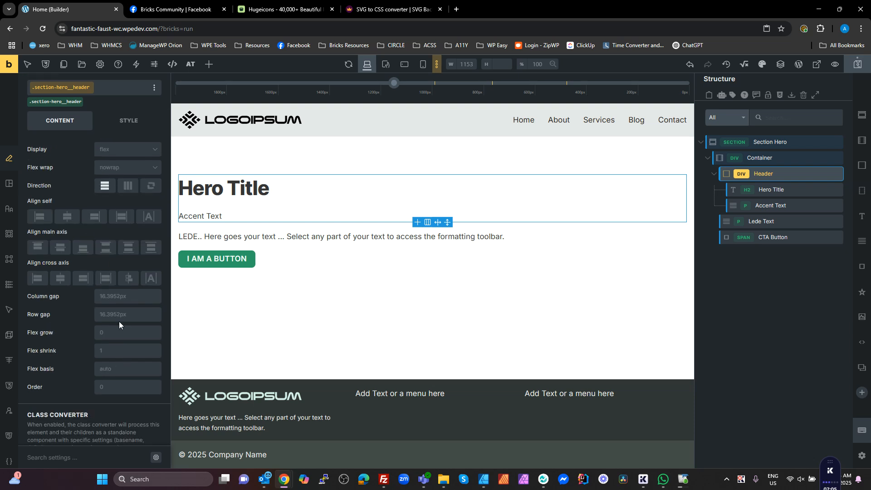
pyautogui.click(117, 314)
pyautogui.write('0')
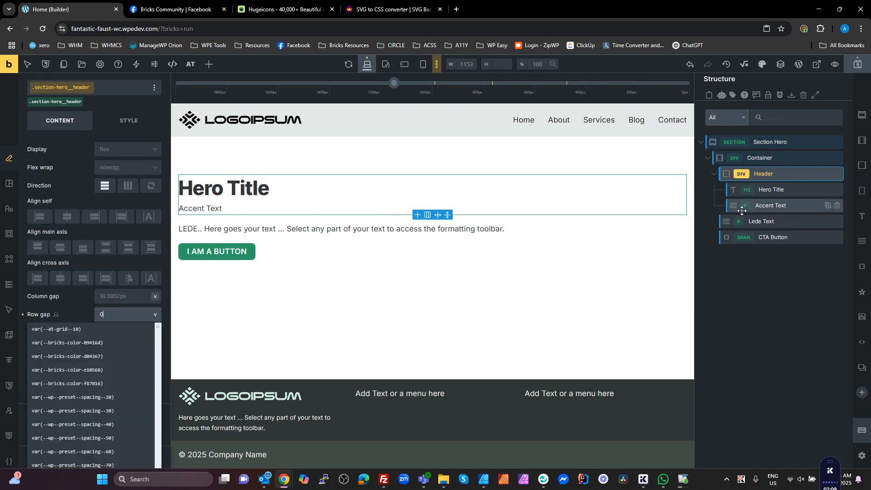
# Set the line height of the section-hero__hero-title class on the Hero Title heading to 1.
pyautogui.click(766, 190)
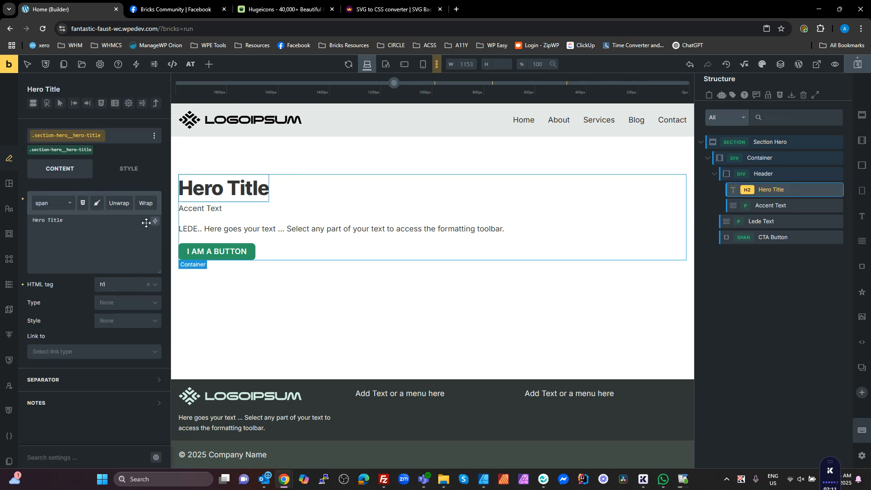
pyautogui.click(9, 209)
pyautogui.scroll(-3, 132, 331)
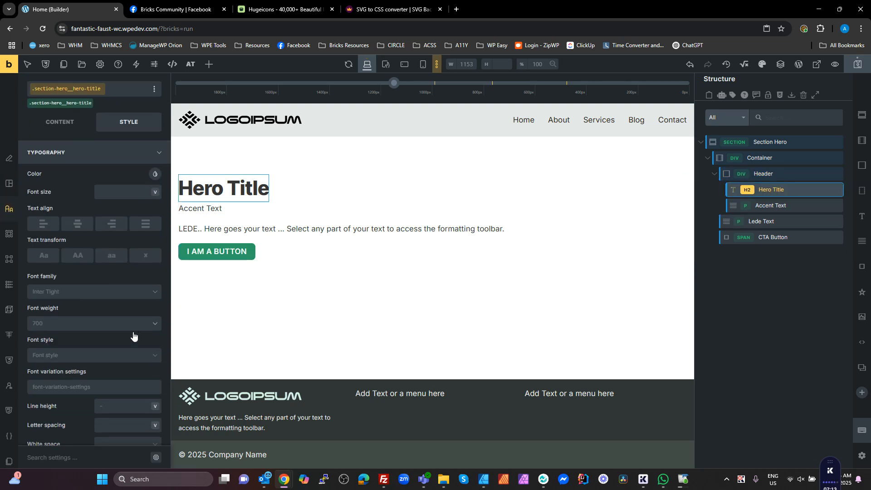
pyautogui.click(111, 323)
pyautogui.write('1')
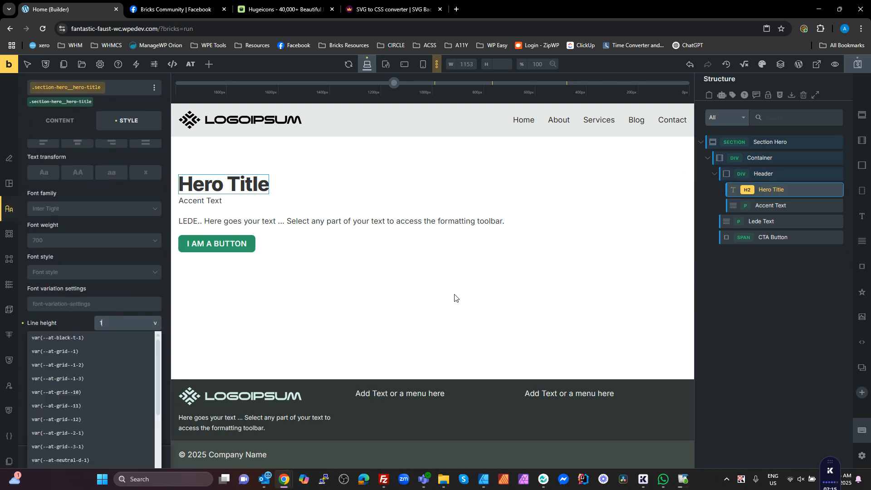
# Create a text--accent class on the Accent Text element.
pyautogui.click(766, 206)
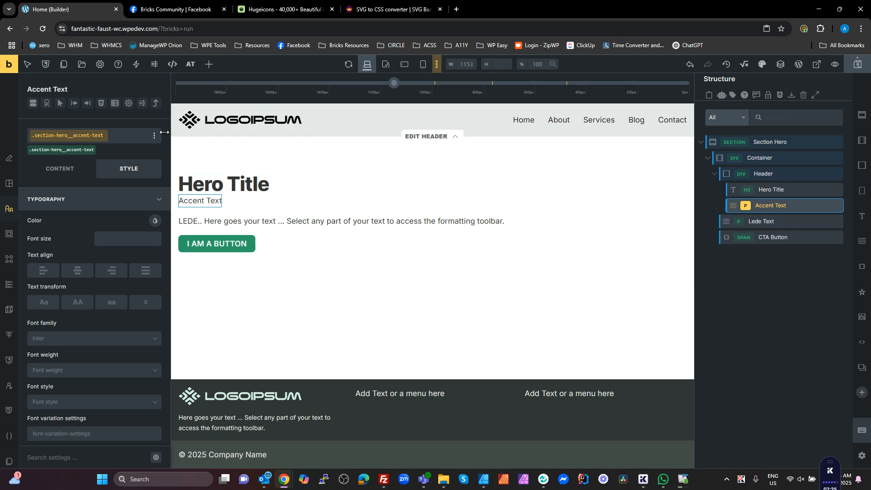
pyautogui.click(54, 136)
pyautogui.write('text--')
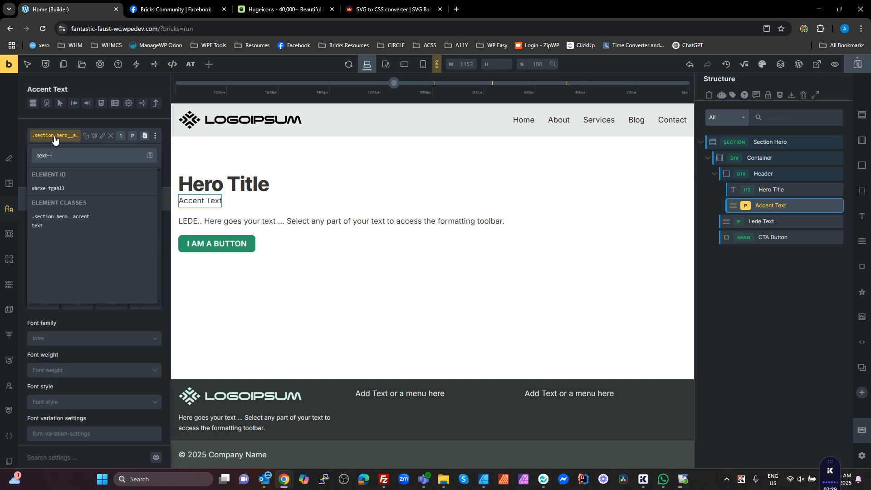
pyautogui.write('accent')
pyautogui.press('Return')
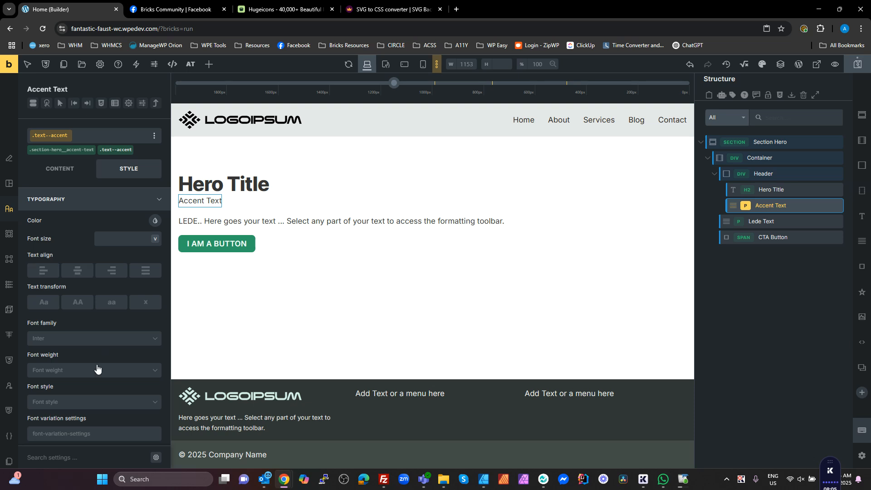
# Give the text--accent class a line height of 1 and an uppercase text transform.
pyautogui.scroll(-3, 96, 370)
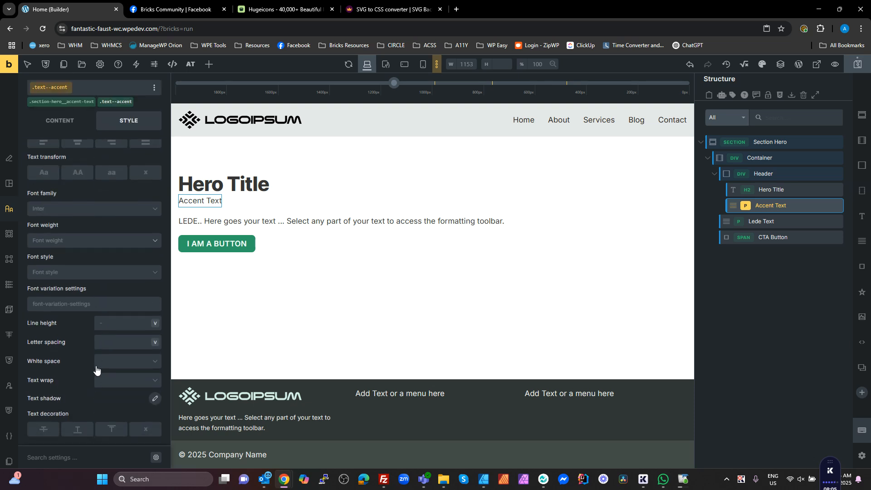
pyautogui.click(117, 328)
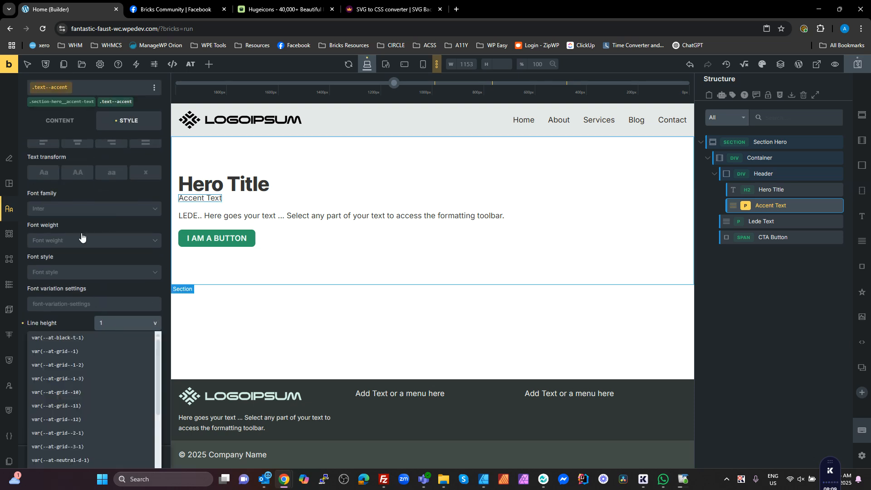
pyautogui.click(6, 213)
pyautogui.click(95, 200)
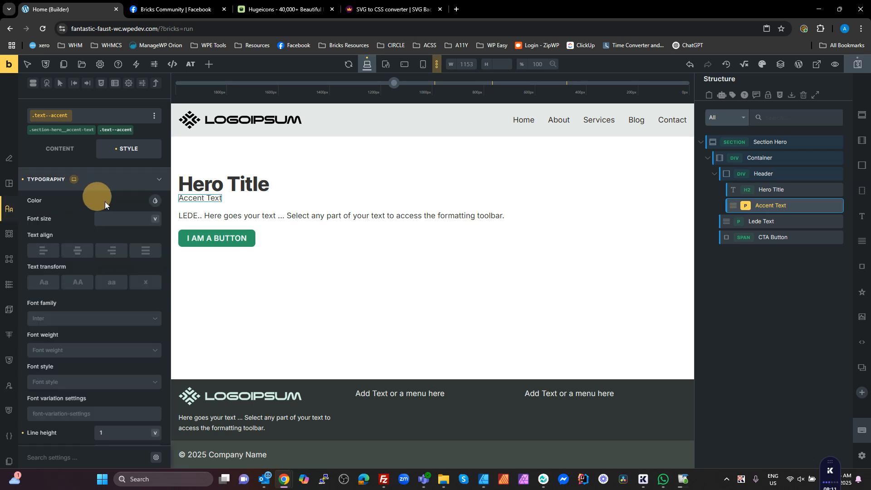
pyautogui.click(78, 283)
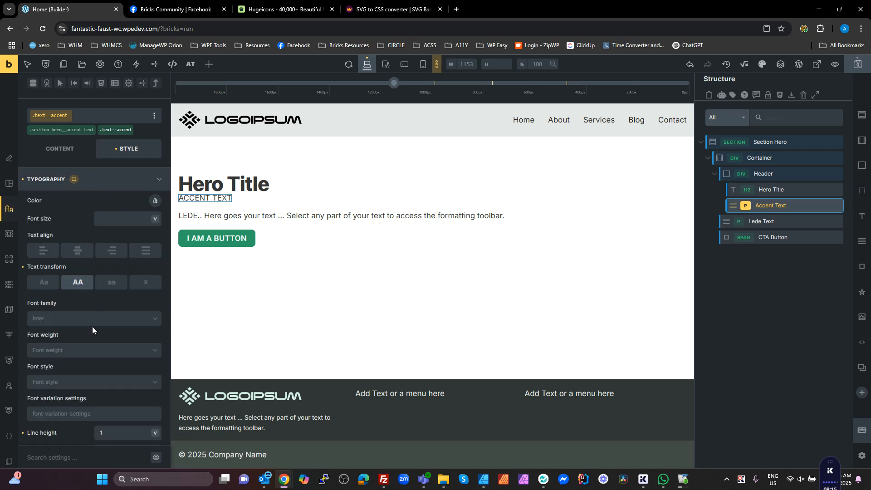
# Set the text--accent class's font family to Inter Tight and its letter spacing to 3.
pyautogui.click(78, 319)
pyautogui.click(59, 368)
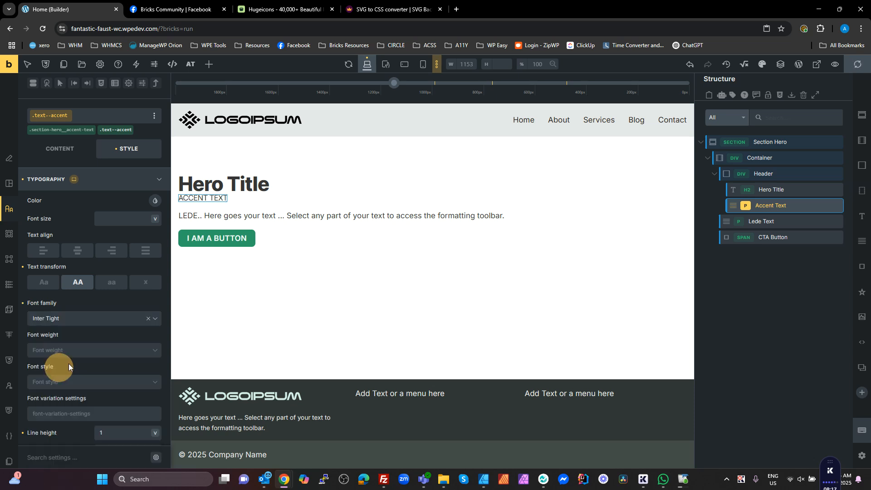
pyautogui.scroll(-1, 123, 338)
pyautogui.scroll(-2, 123, 340)
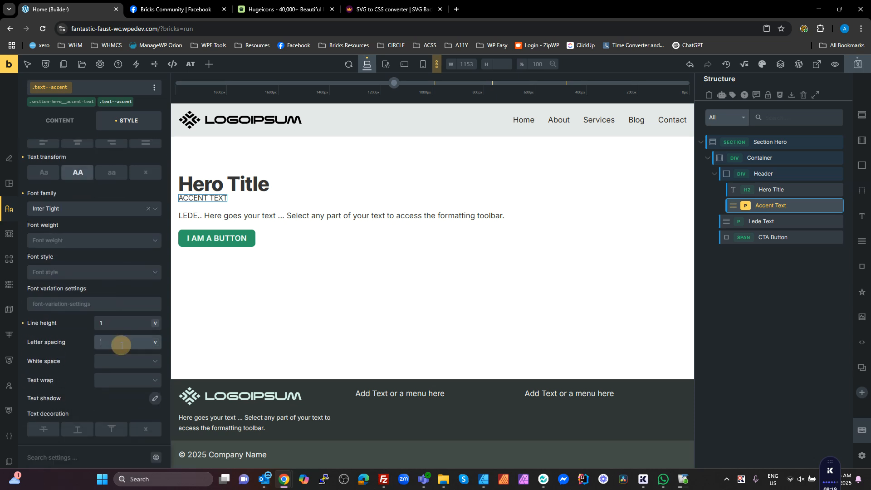
pyautogui.click(122, 345)
pyautogui.write('3')
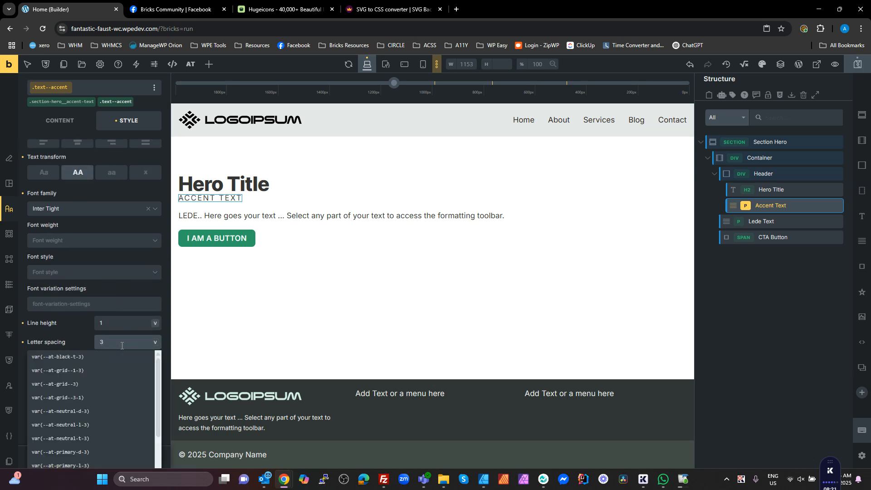
# Set the text--accent class's font weight to 600 and deselect the element.
pyautogui.click(68, 273)
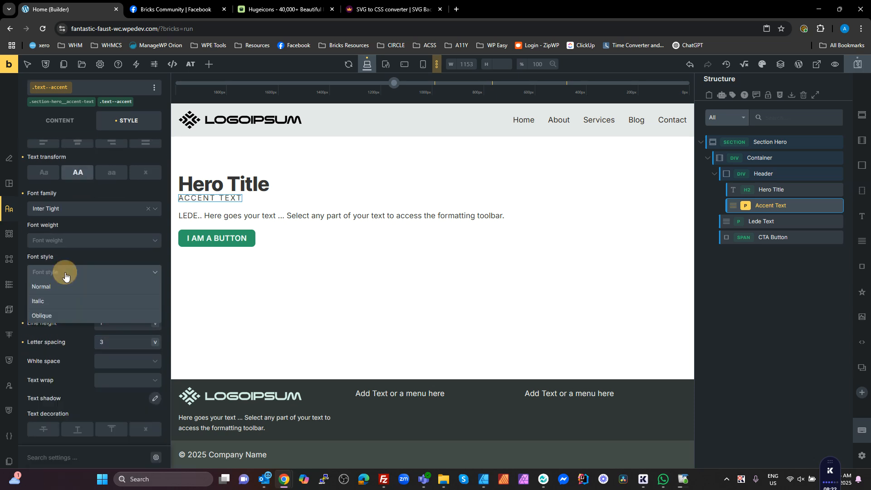
pyautogui.click(60, 243)
pyautogui.click(44, 287)
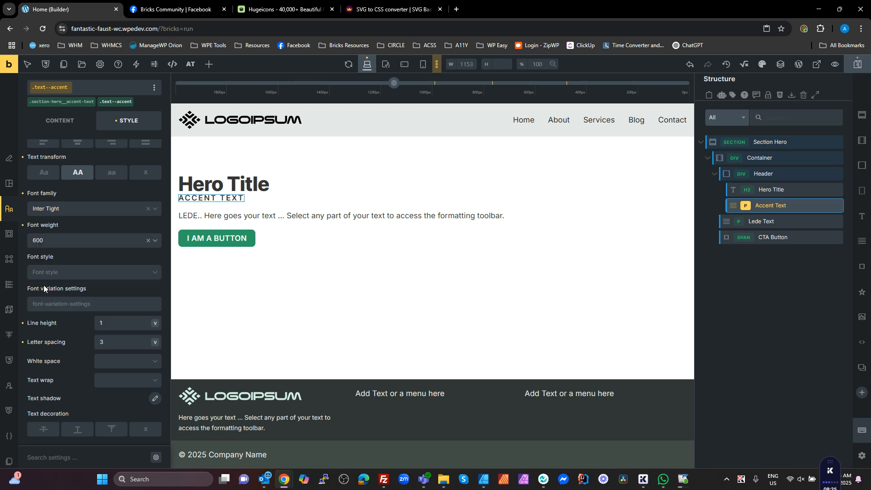
pyautogui.click(794, 285)
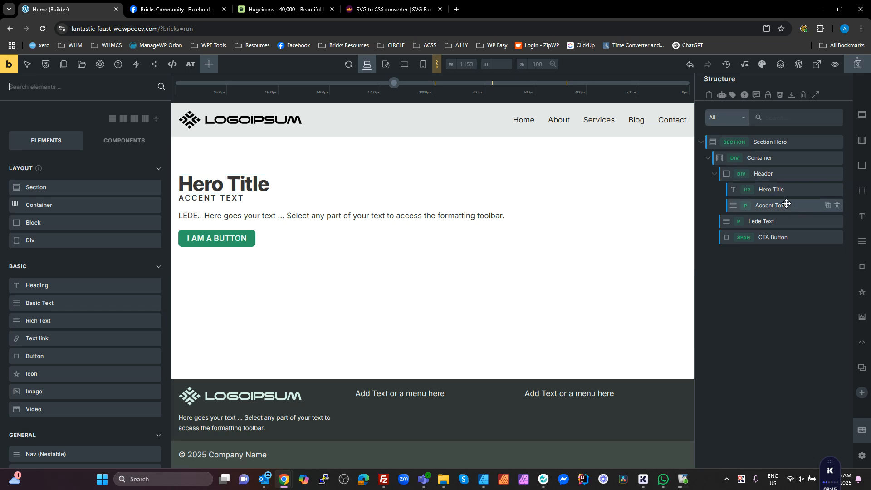
# Set the order of the section-hero__accent-text class to -1 to place Accent Text above the Hero Title, and deselect it.
pyautogui.click(718, 203)
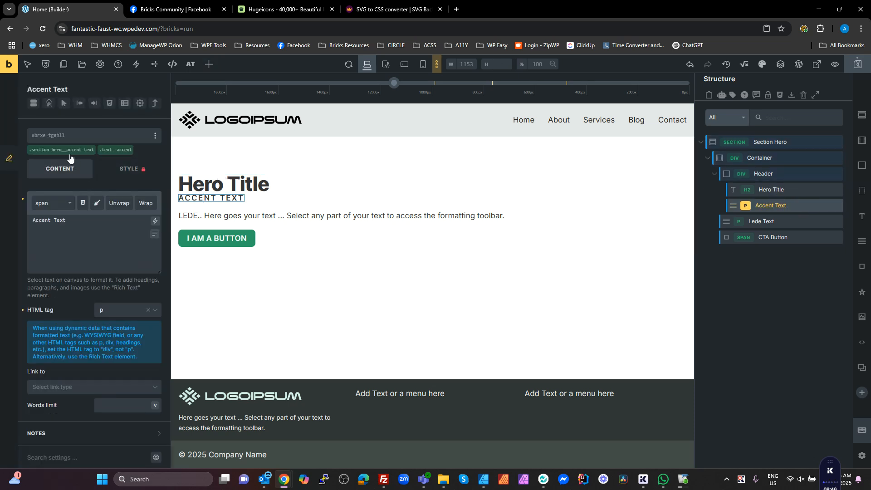
pyautogui.click(68, 150)
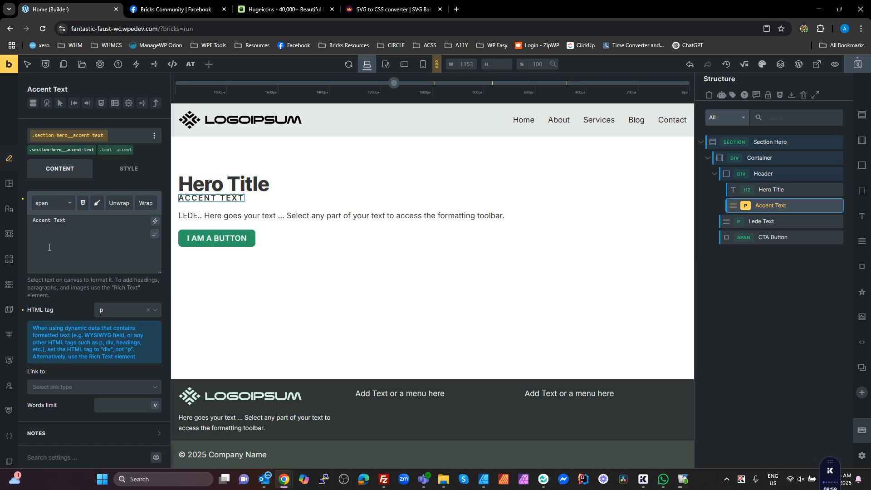
pyautogui.click(10, 184)
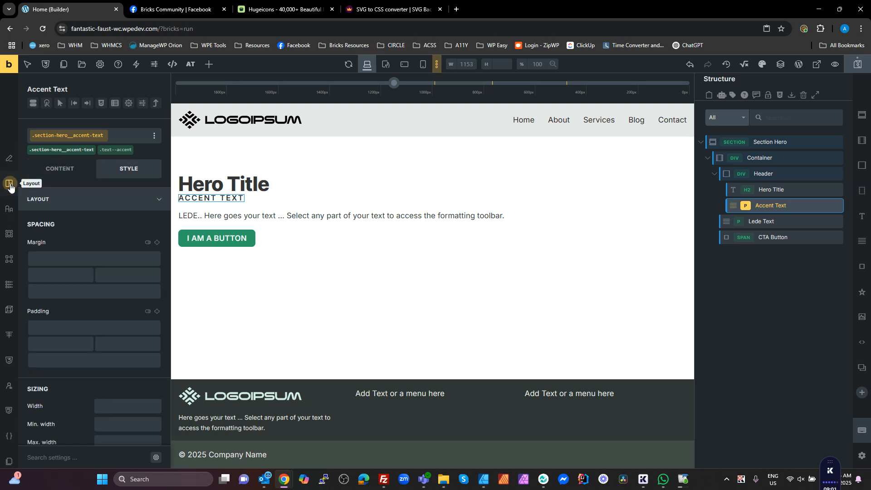
pyautogui.scroll(-3, 91, 241)
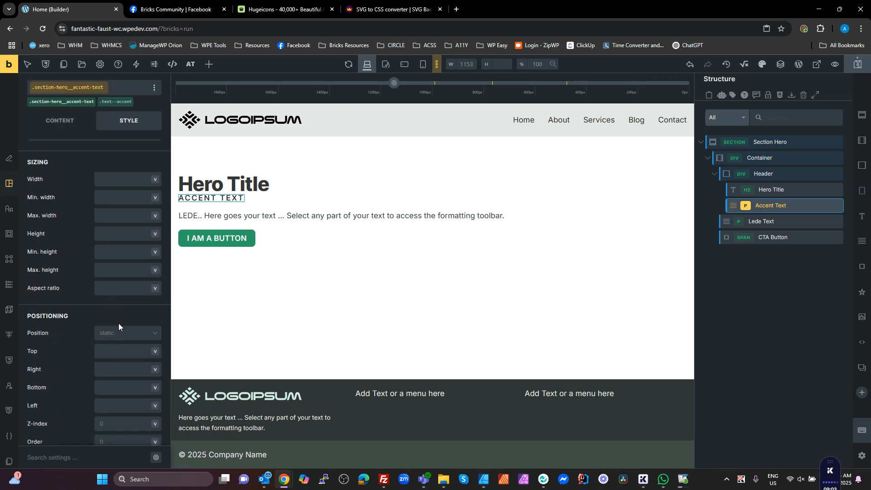
pyautogui.scroll(-1, 117, 322)
pyautogui.click(114, 399)
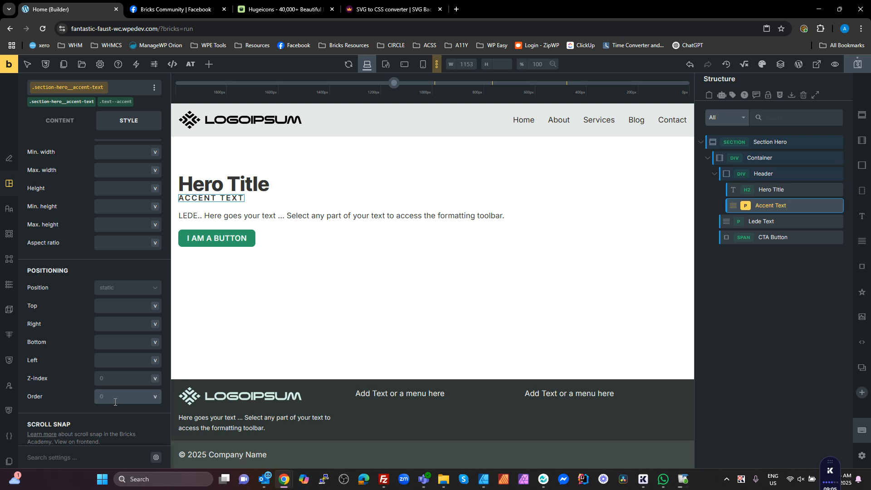
pyautogui.write('-1')
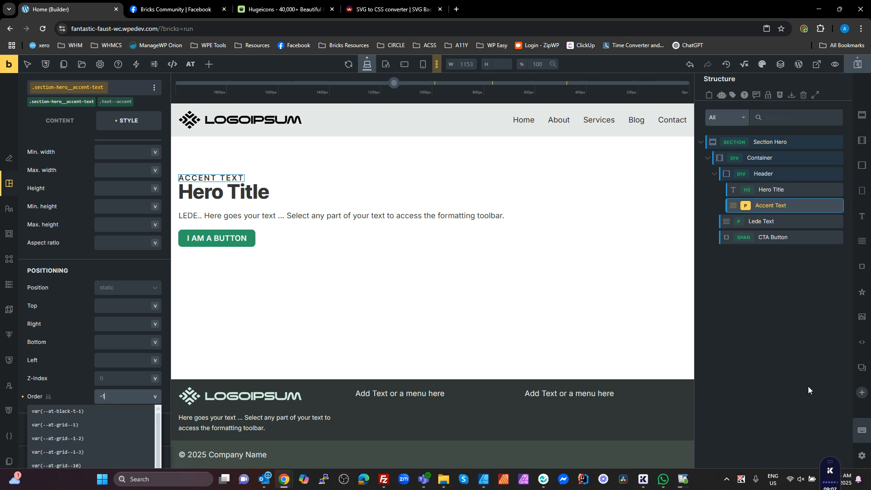
pyautogui.click(781, 286)
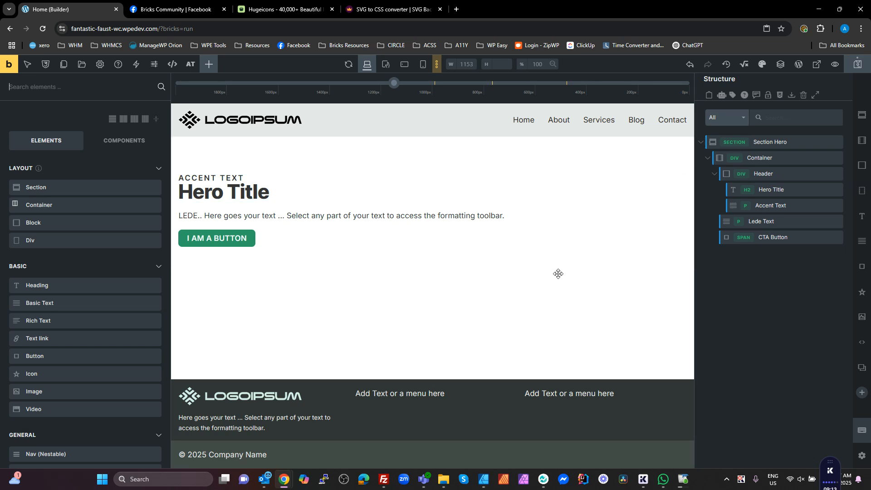
# Add the existing at-colorset class to Section Hero.
pyautogui.click(784, 139)
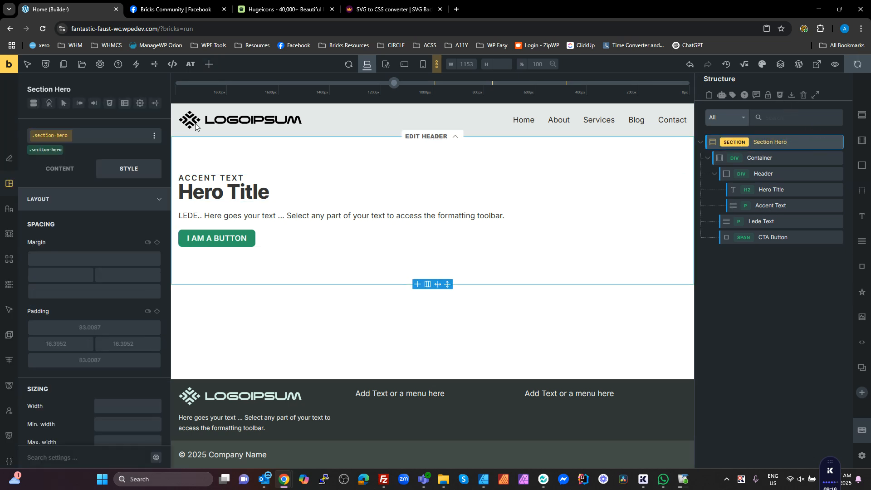
pyautogui.click(52, 136)
pyautogui.write('coor')
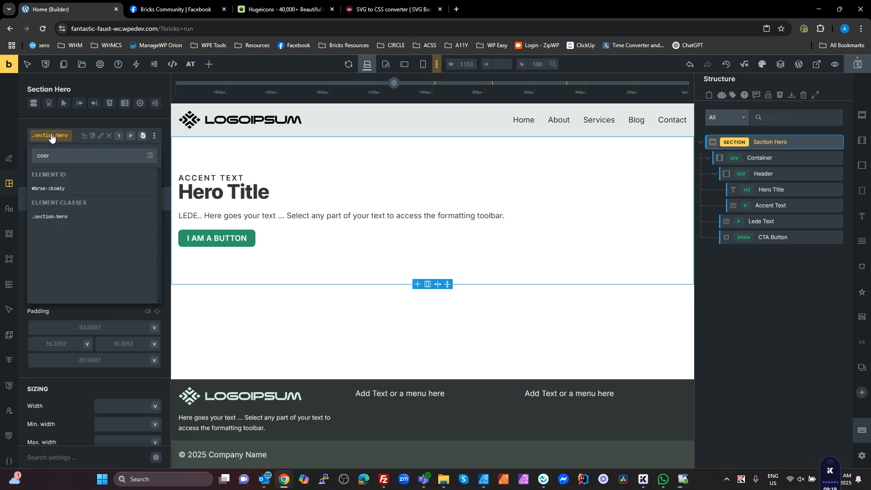
pyautogui.press('BackSpace')
pyautogui.press('BackSpace')
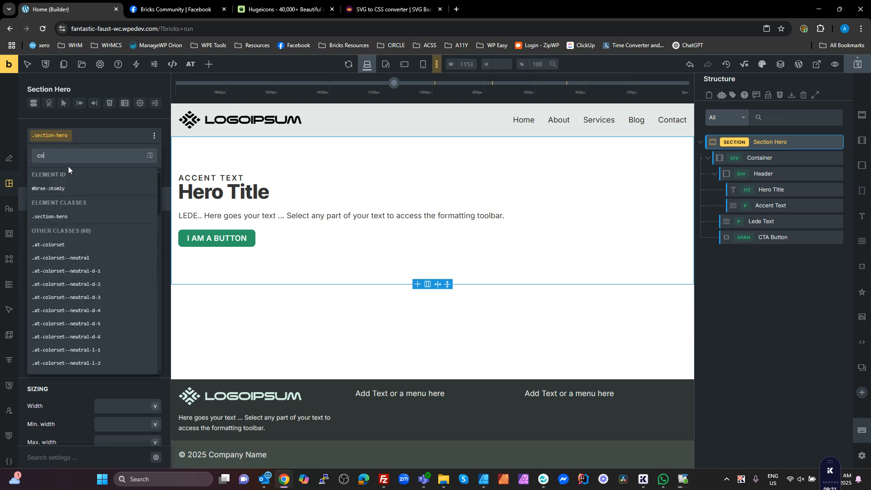
pyautogui.write('lor')
pyautogui.click(60, 246)
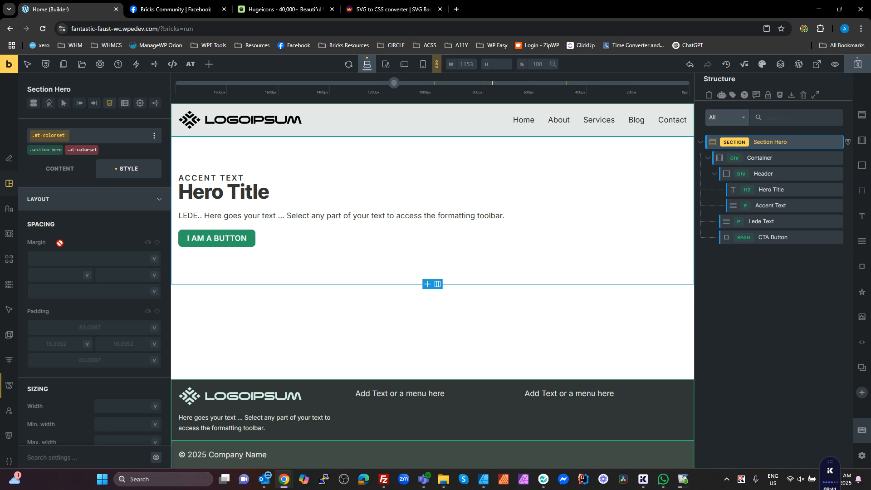
# Add the at-colorset--neutral-d-4 class to Section Hero.
pyautogui.click(59, 137)
pyautogui.write('color')
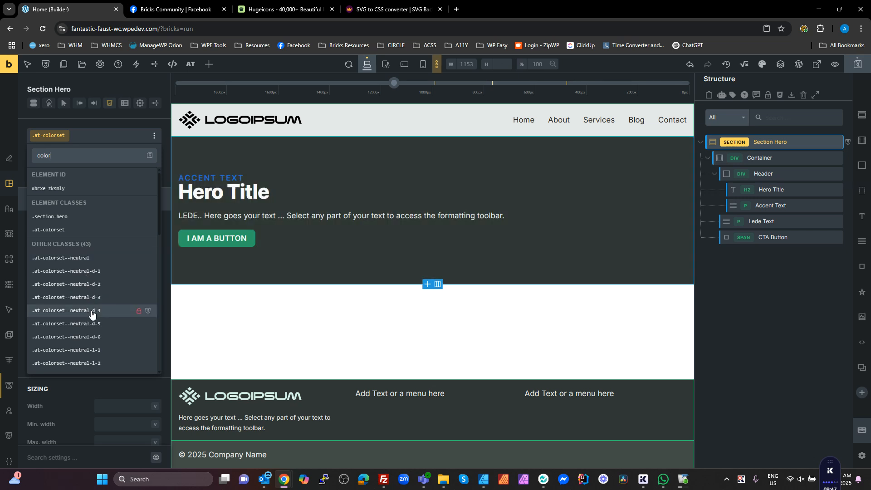
pyautogui.click(92, 312)
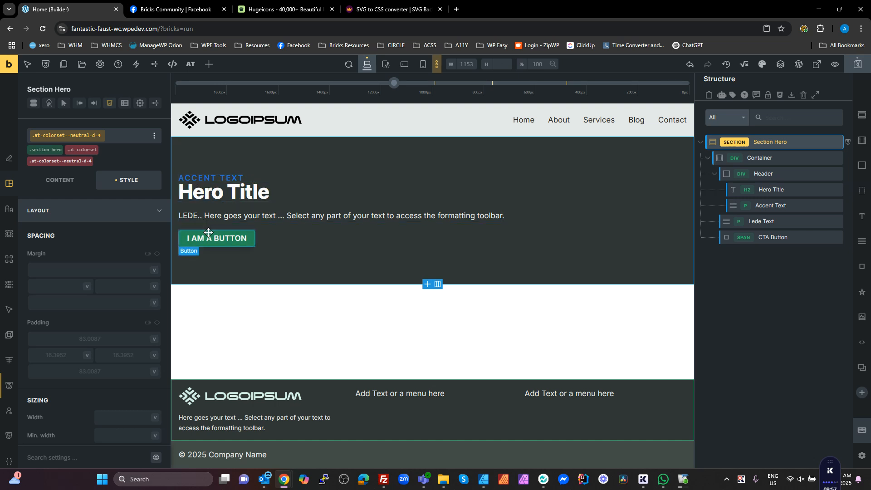
# Review the AT Framework palette in the color manager, close it and deselect Section Hero.
pyautogui.click(762, 64)
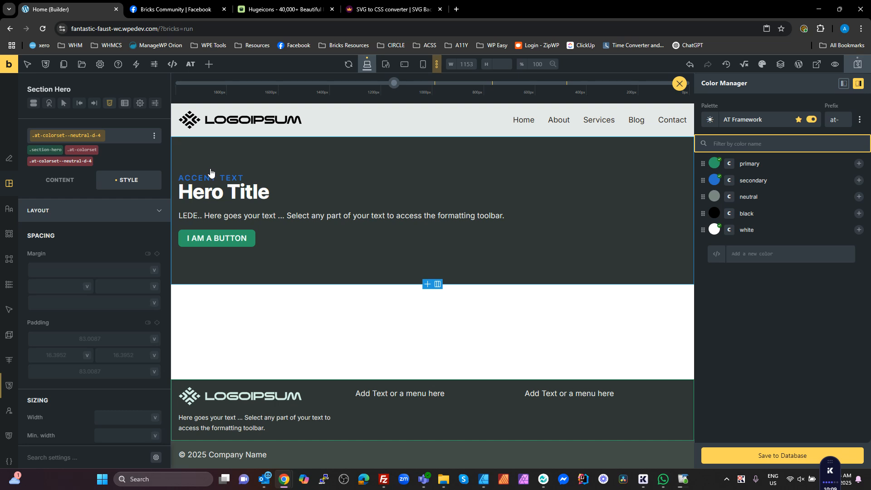
pyautogui.click(680, 84)
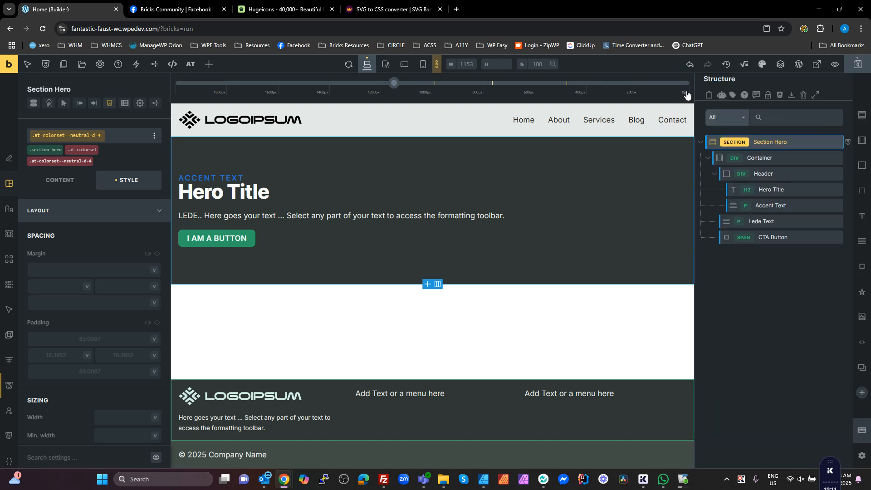
pyautogui.click(457, 327)
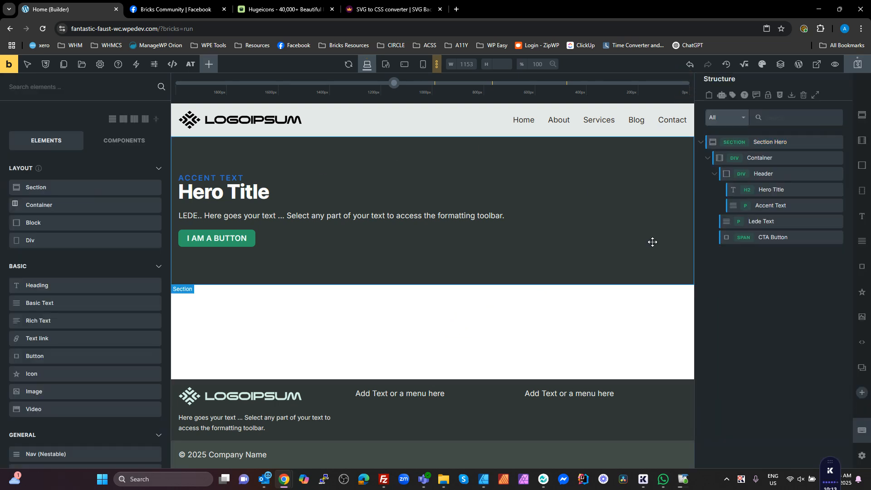
# Add a new section below Section Hero and expand it in the page structure.
pyautogui.click(862, 114)
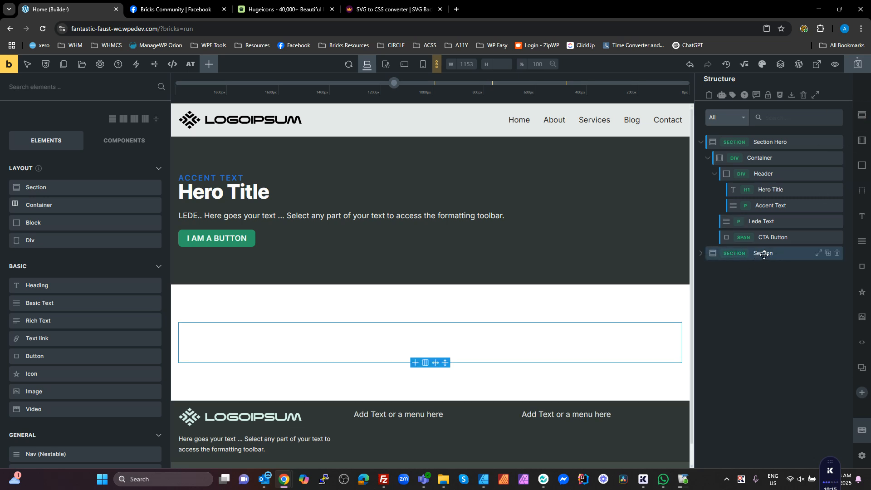
pyautogui.click(760, 253)
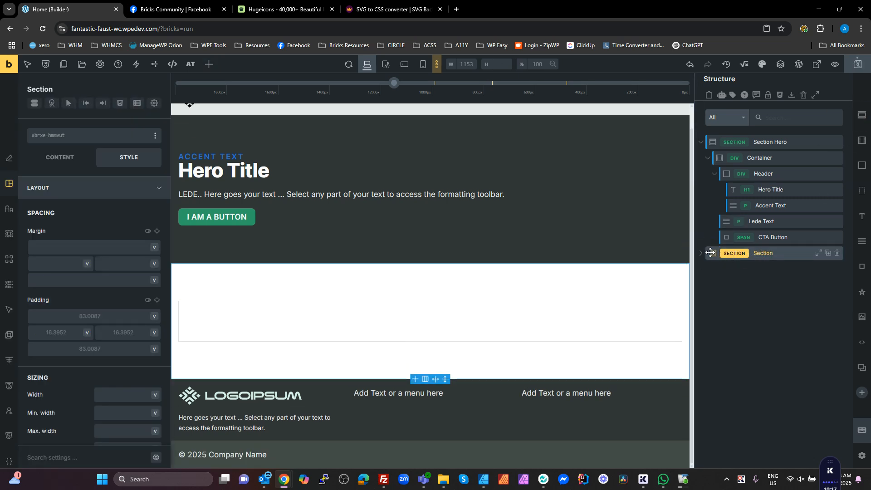
pyautogui.click(700, 254)
# Add a block, a heading and two basic text elements to the new section's container.
pyautogui.click(780, 270)
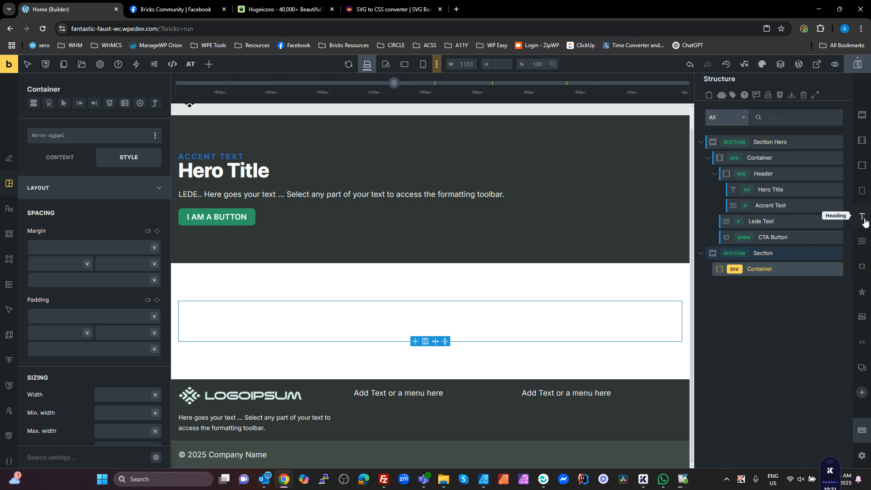
pyautogui.click(862, 165)
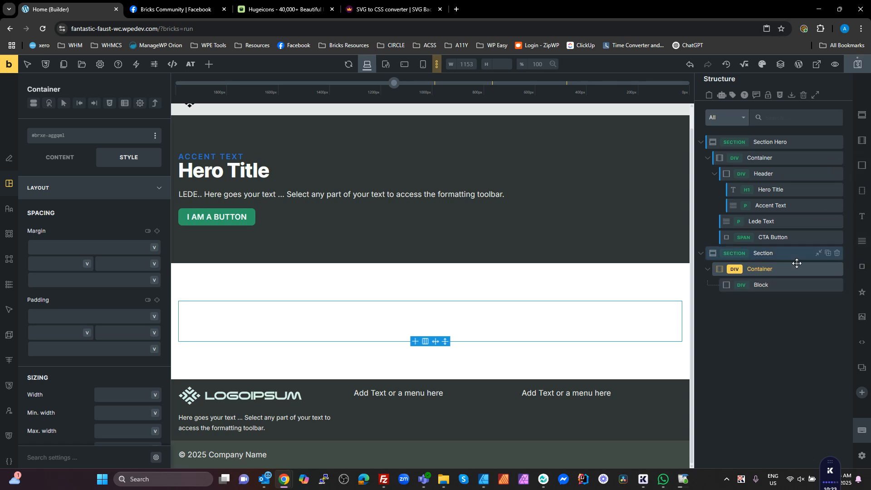
pyautogui.click(862, 216)
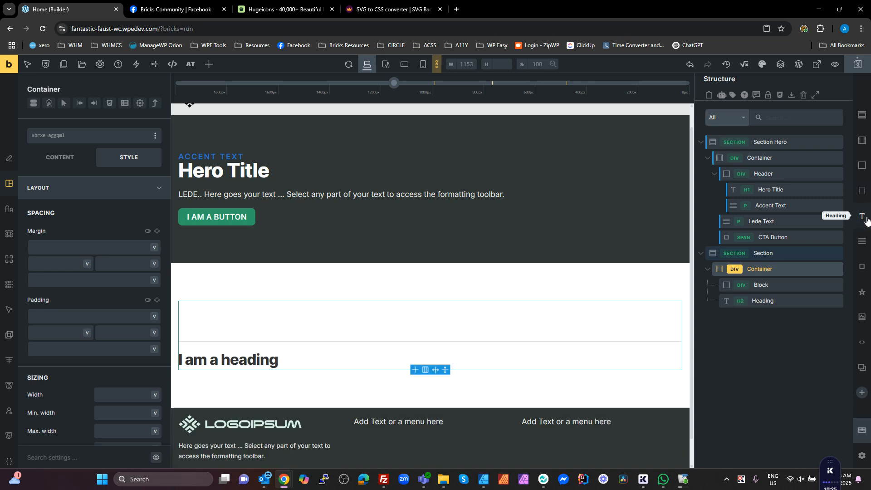
pyautogui.click(863, 242)
pyautogui.click(863, 242)
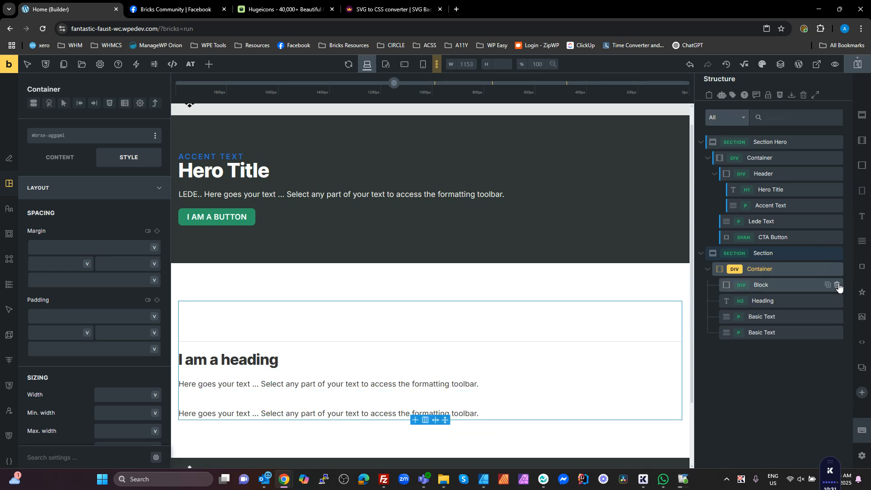
# Nest the heading and the first basic text inside the new block, keeping the second basic text outside it.
pyautogui.moveTo(757, 300); pyautogui.dragTo(791, 292)
pyautogui.click(757, 291)
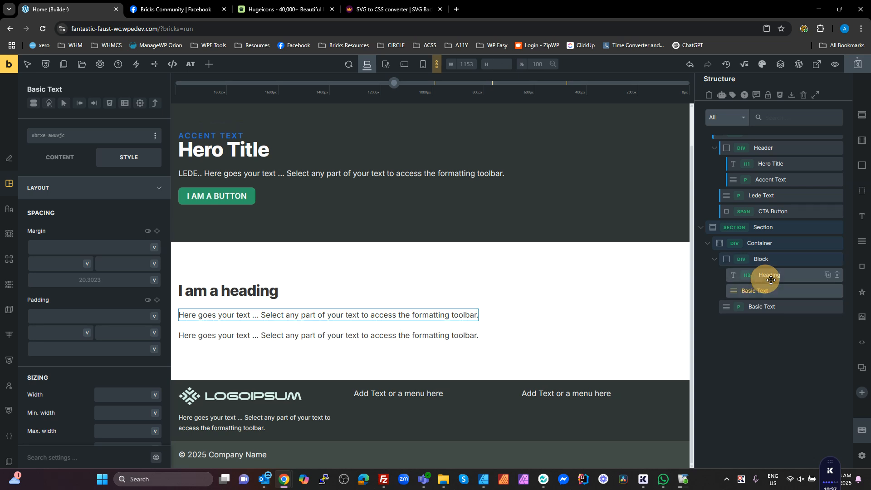
pyautogui.click(758, 309)
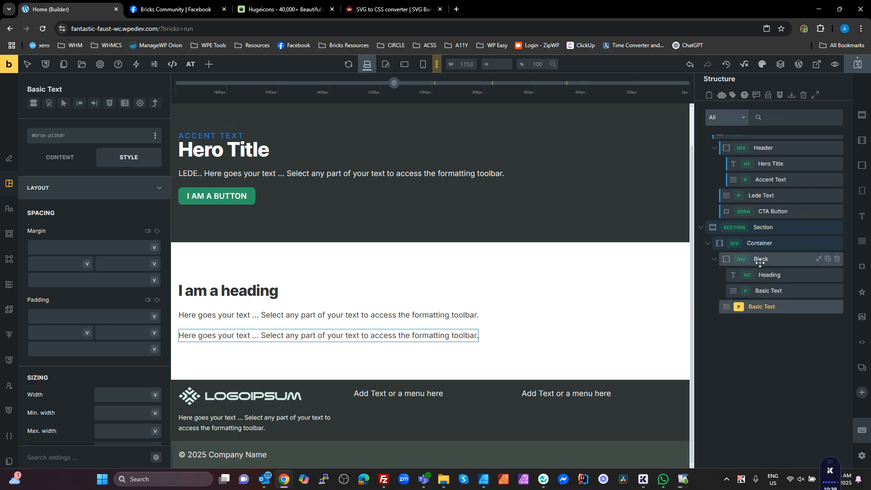
# Rename the new section as Section About.
pyautogui.click(774, 226)
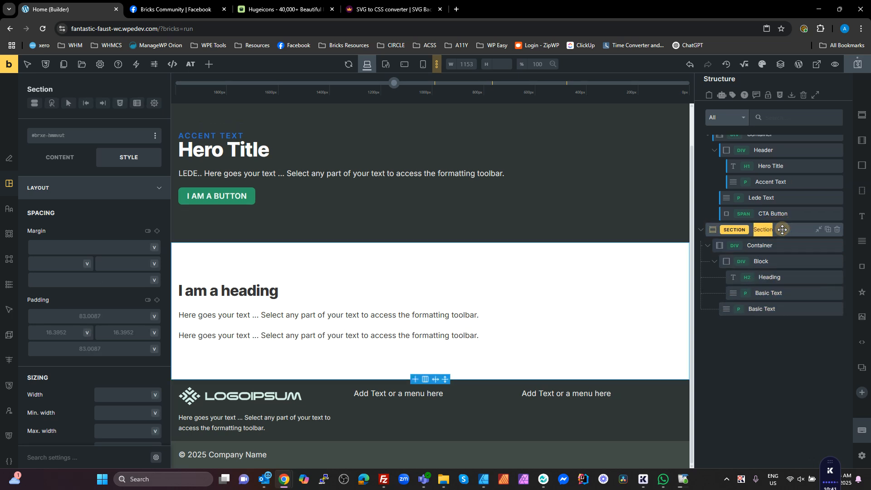
pyautogui.doubleClick(783, 232)
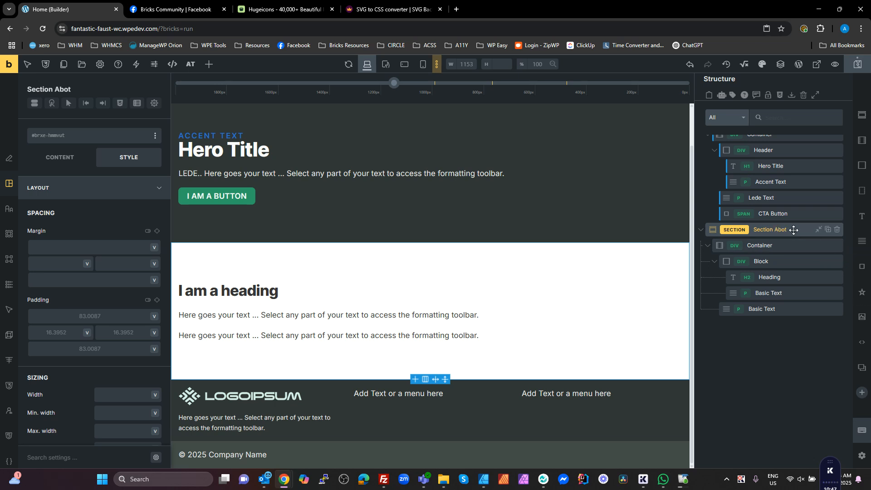
pyautogui.tripleClick(785, 229)
pyautogui.click(785, 230)
pyautogui.write('u')
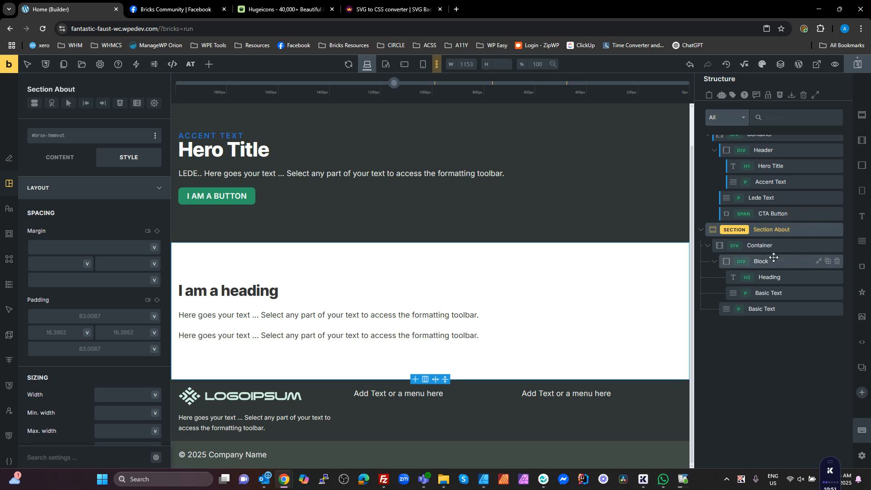
# Rename the block in Section About as Header and its nested basic text as Accent Text.
pyautogui.doubleClick(771, 260)
pyautogui.write('Header')
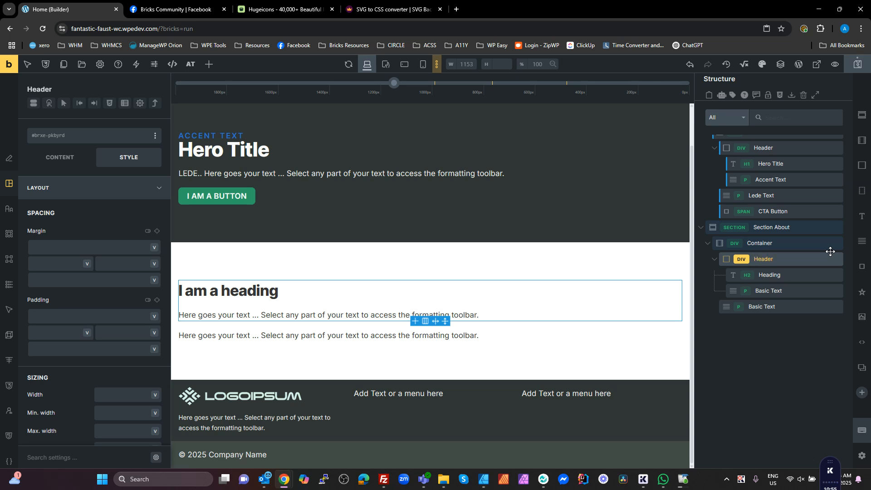
pyautogui.click(762, 290)
pyautogui.write('Accent Text')
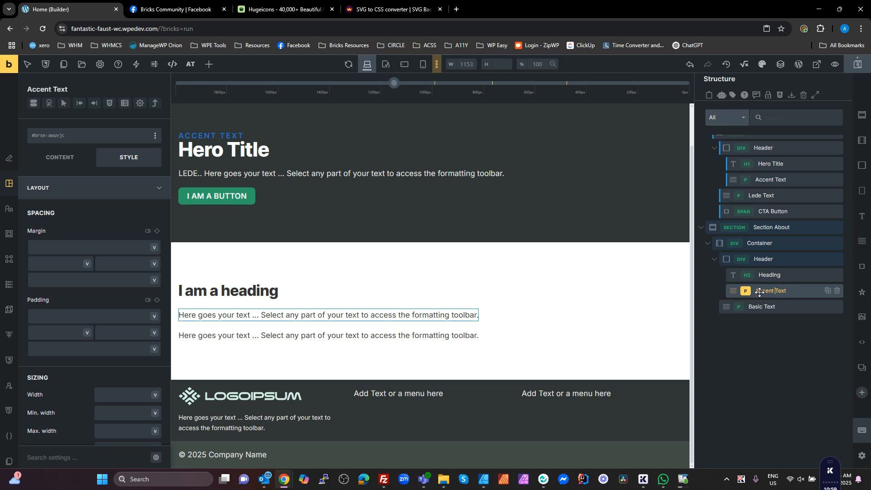
# Rename the remaining basic text in Section About as Lede Text and deselect it.
pyautogui.doubleClick(756, 305)
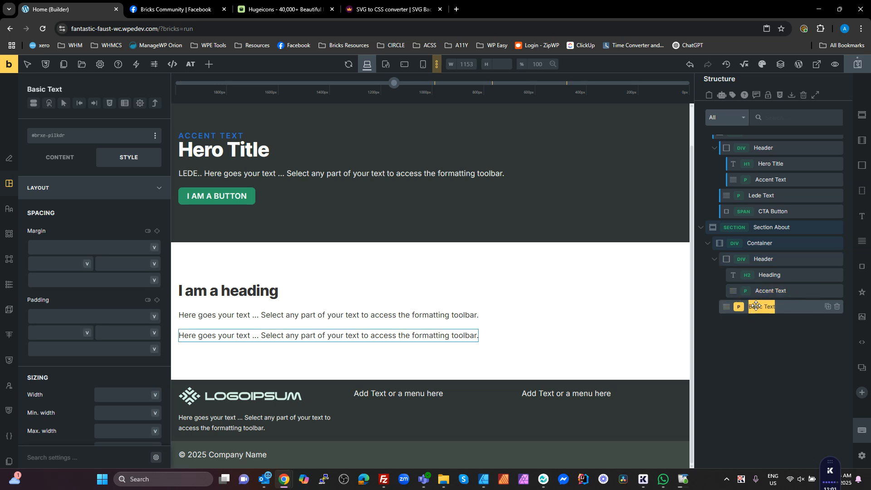
pyautogui.write('LedeText')
pyautogui.click(761, 305)
pyautogui.click(793, 341)
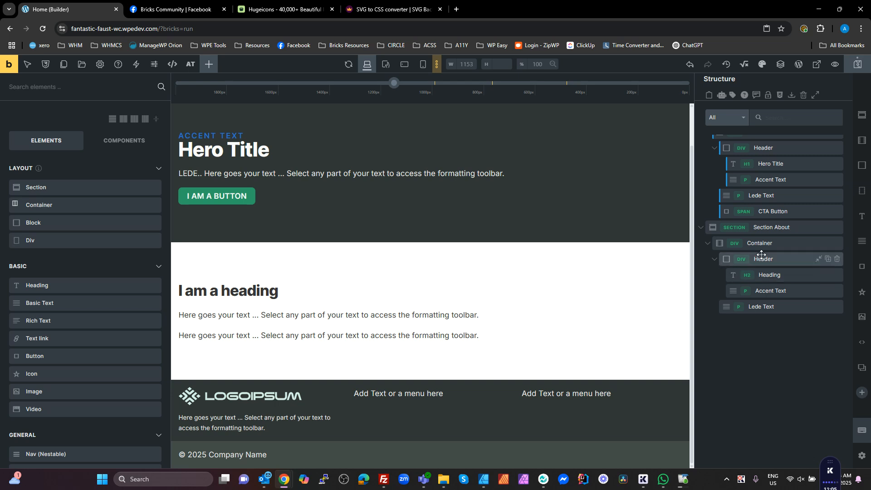
# Create BEM classes for Section About and all its child elements with the Class Converter, using the basename section-about.
pyautogui.click(766, 227)
pyautogui.rightClick(774, 228)
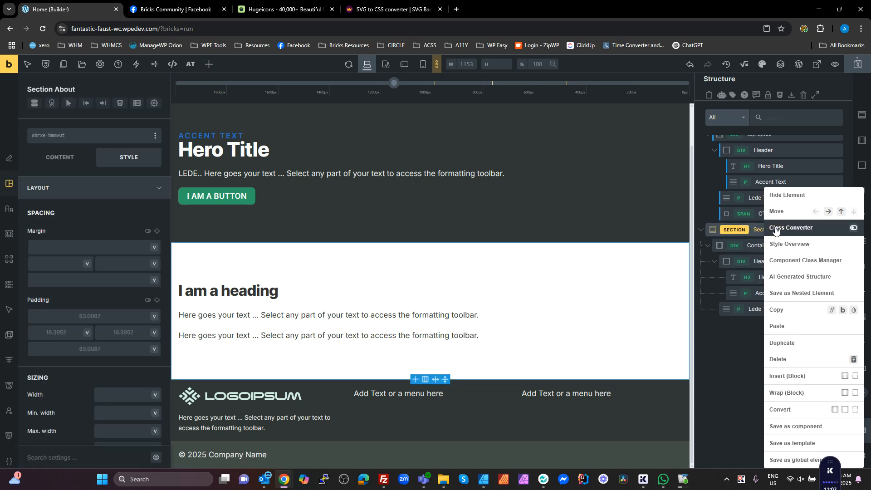
pyautogui.click(803, 234)
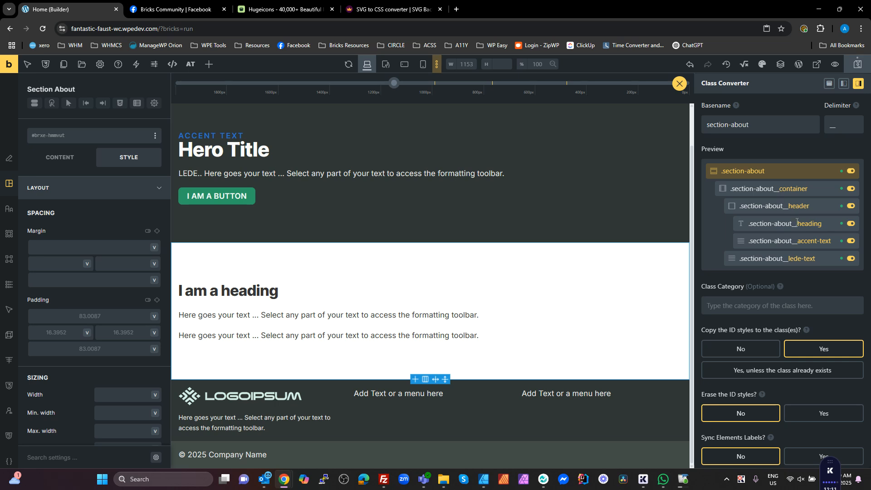
pyautogui.scroll(-2, 804, 258)
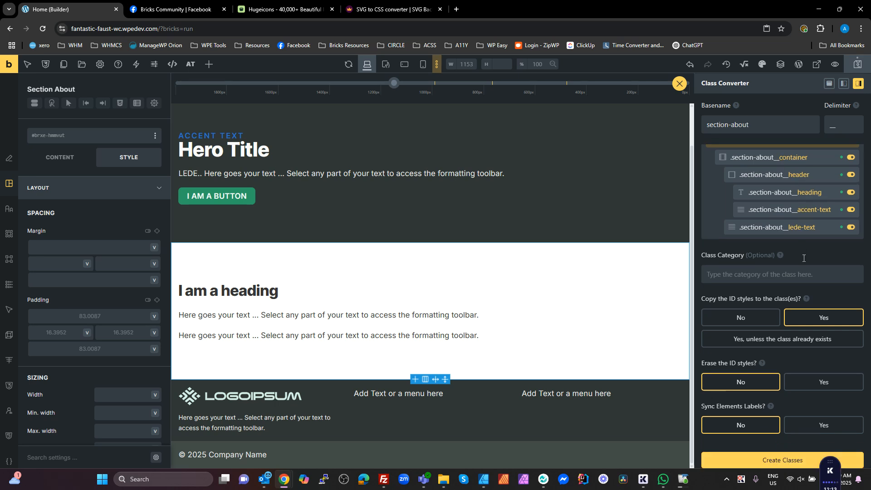
pyautogui.click(783, 454)
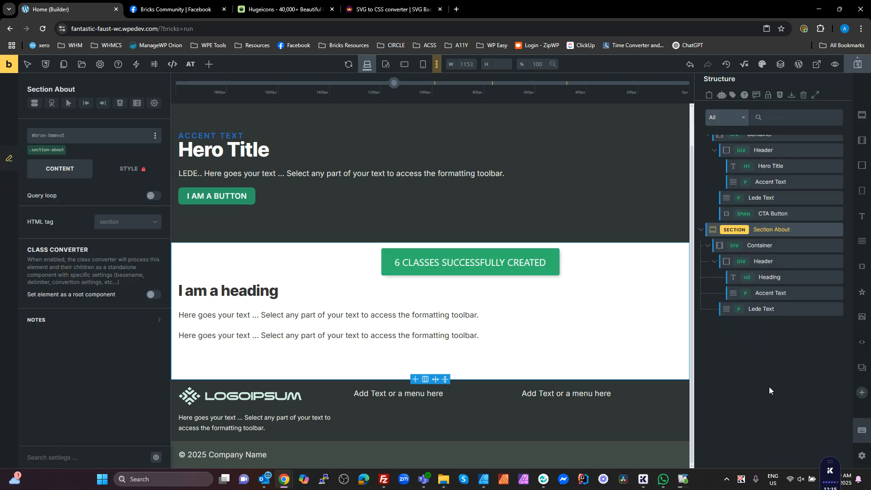
# Replace the placeholder content of Section About's Accent Text with "Section Accent".
pyautogui.click(771, 292)
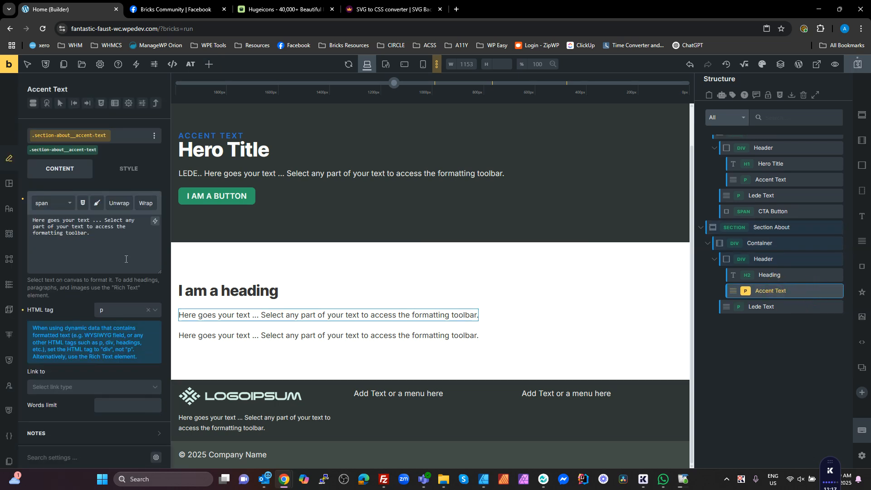
pyautogui.moveTo(89, 235); pyautogui.dragTo(34, 220)
pyautogui.write('Section Accent')
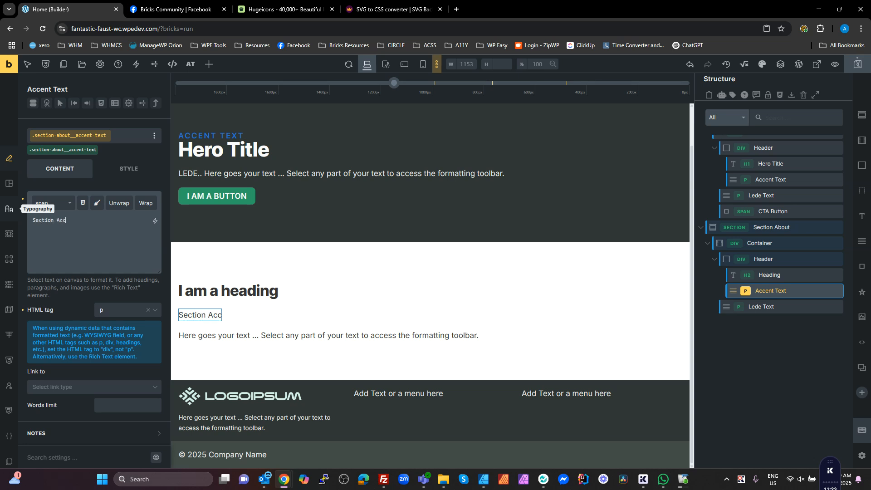
# Add the existing text--accent class to Section About's Accent Text.
pyautogui.click(56, 136)
pyautogui.write('text--')
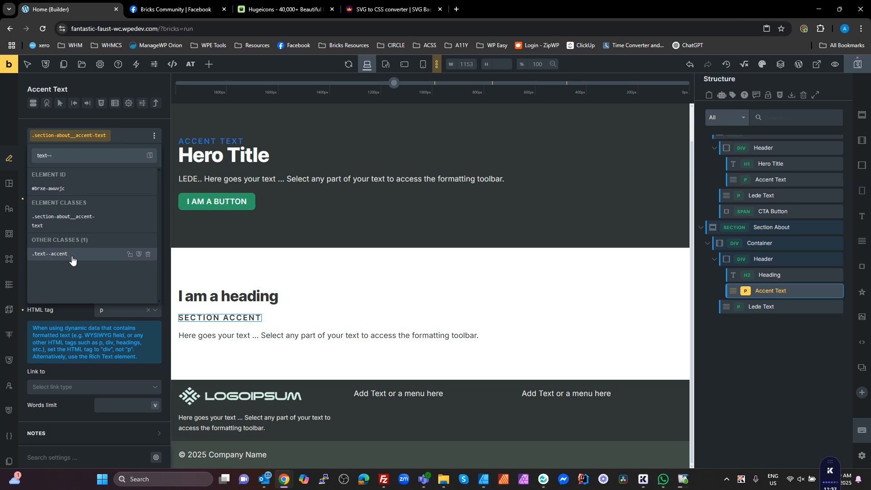
pyautogui.click(56, 256)
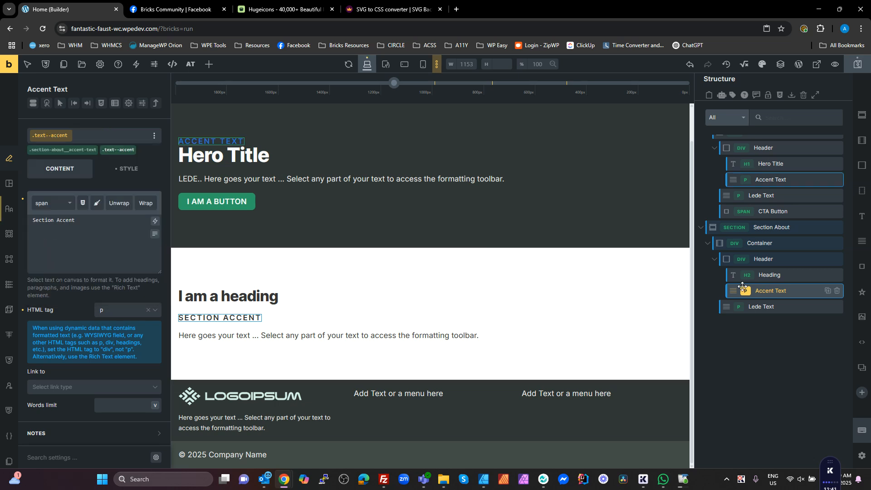
# Set the row gap of the section-about__header class to 0.
pyautogui.click(771, 265)
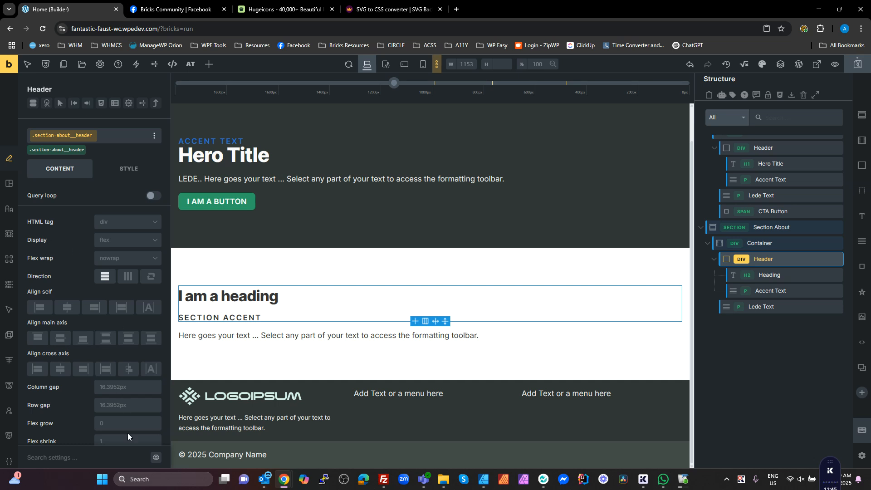
pyautogui.scroll(-1, 127, 436)
pyautogui.click(117, 355)
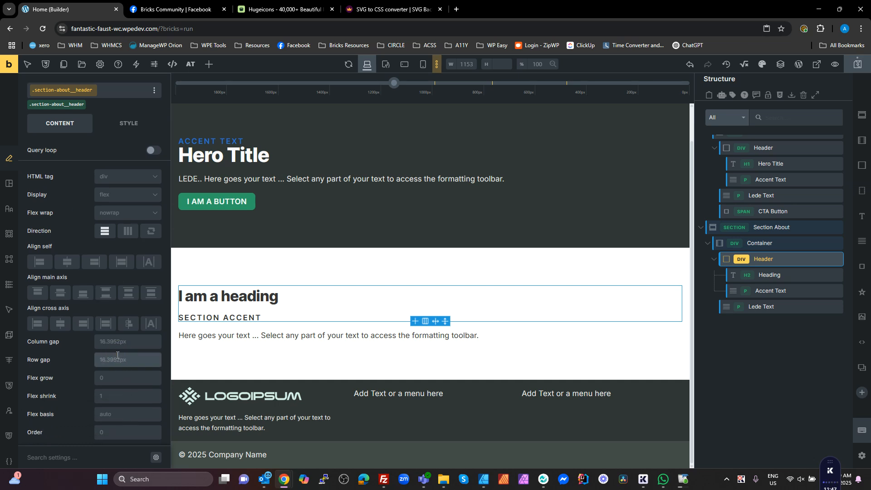
pyautogui.write('0')
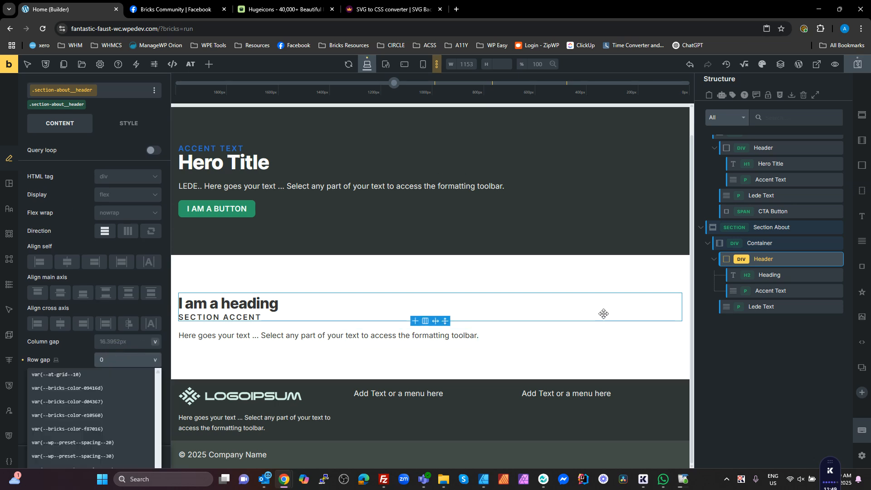
# Set the line height of the section-about__heading class to 1.
pyautogui.click(771, 274)
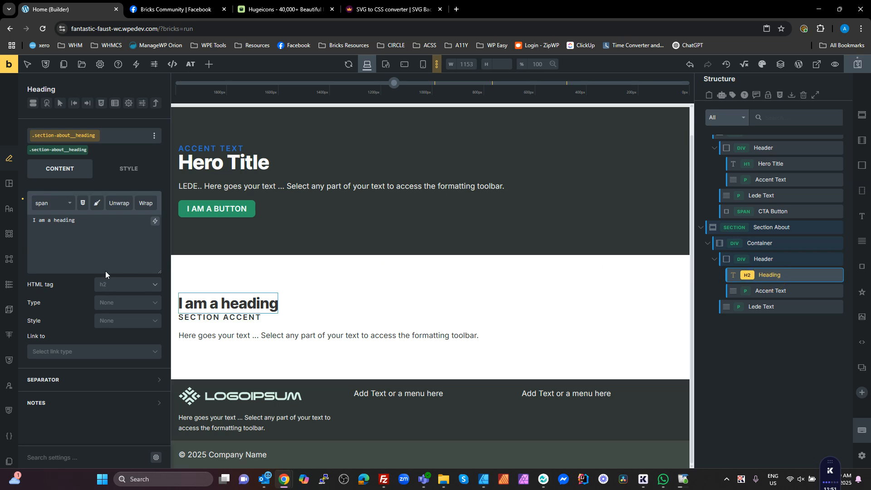
pyautogui.click(9, 209)
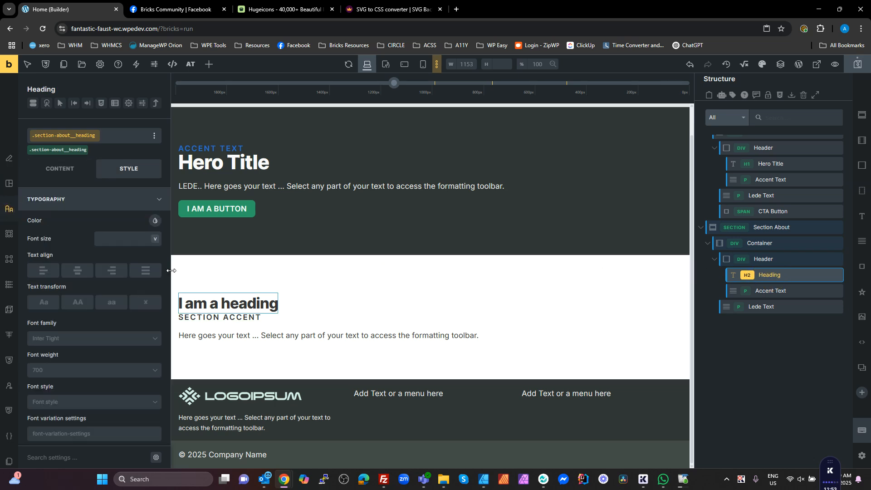
pyautogui.scroll(-2, 97, 254)
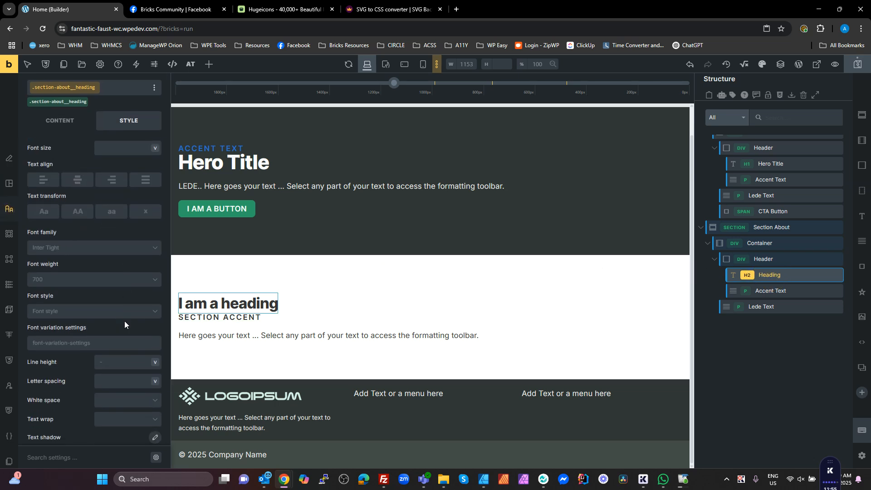
pyautogui.click(119, 365)
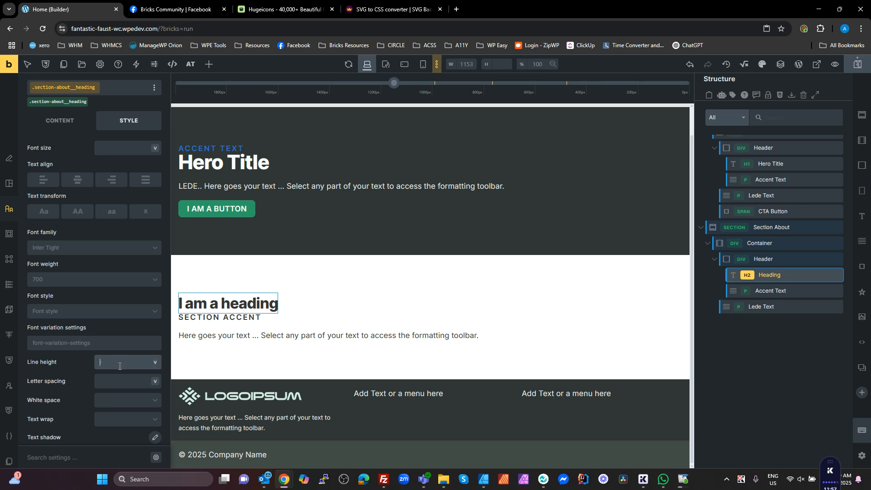
pyautogui.write('1')
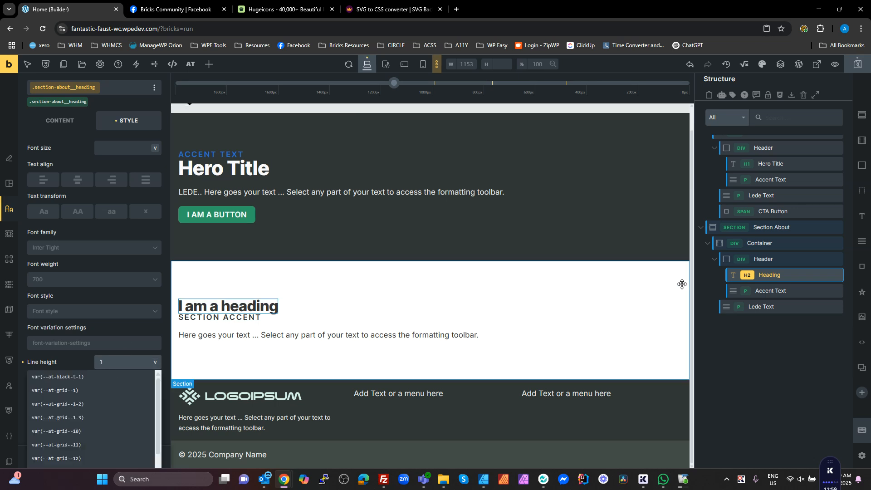
# Try a line height of 1 on the section-about__accent-text class, and clear it again.
pyautogui.click(759, 292)
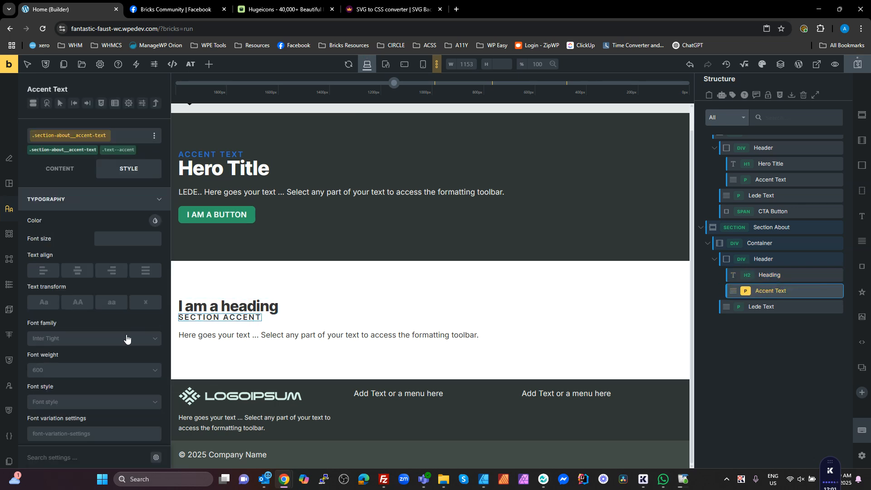
pyautogui.scroll(-2, 129, 405)
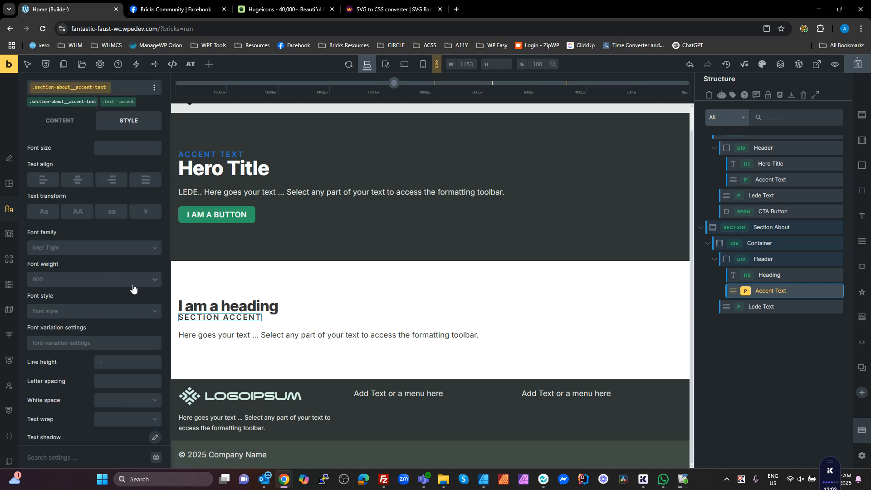
pyautogui.scroll(-1, 130, 281)
pyautogui.click(125, 323)
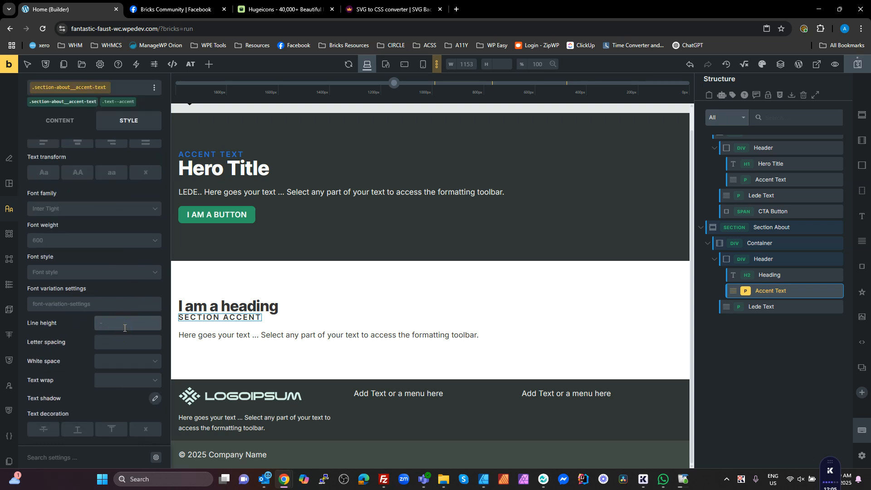
pyautogui.write('1')
pyautogui.press('BackSpace')
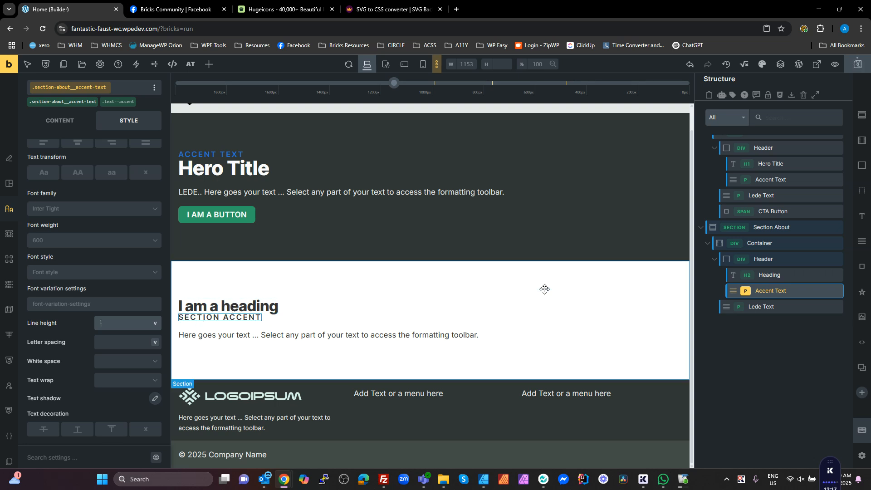
# Add the prefix "LEDE.." to the start of Section About's Lede Text content.
pyautogui.click(279, 335)
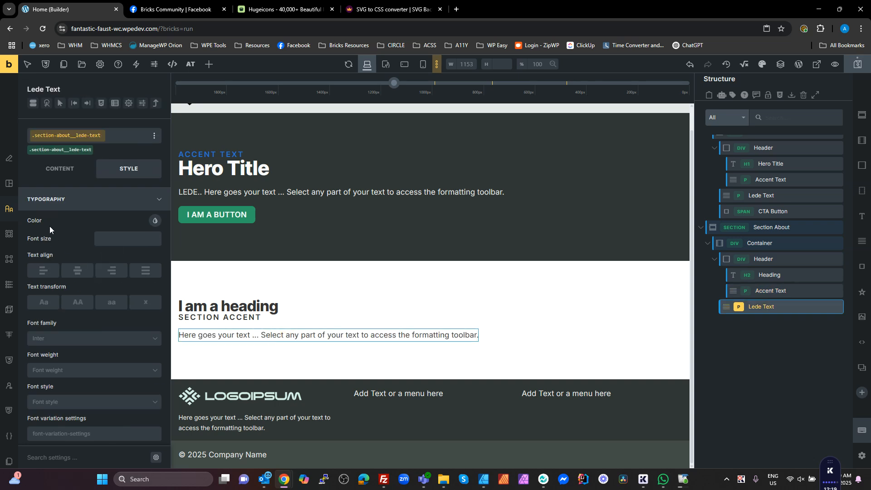
pyautogui.click(60, 169)
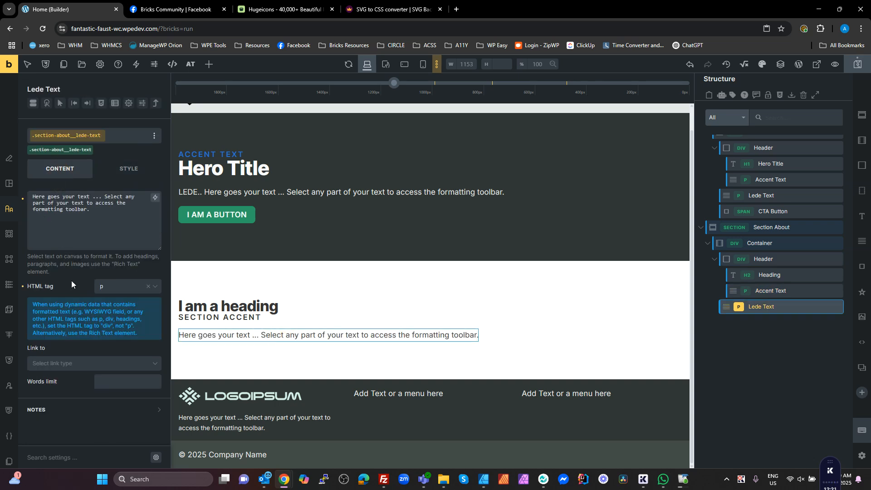
pyautogui.click(39, 200)
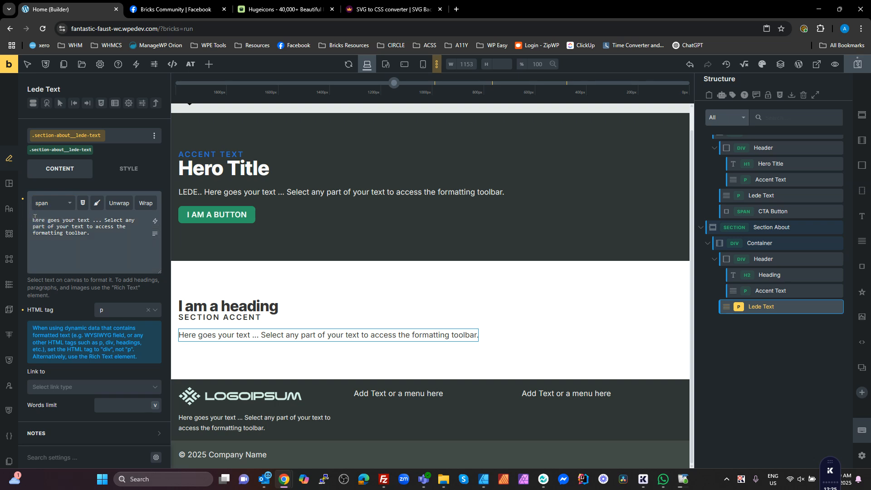
pyautogui.write('LEDE..')
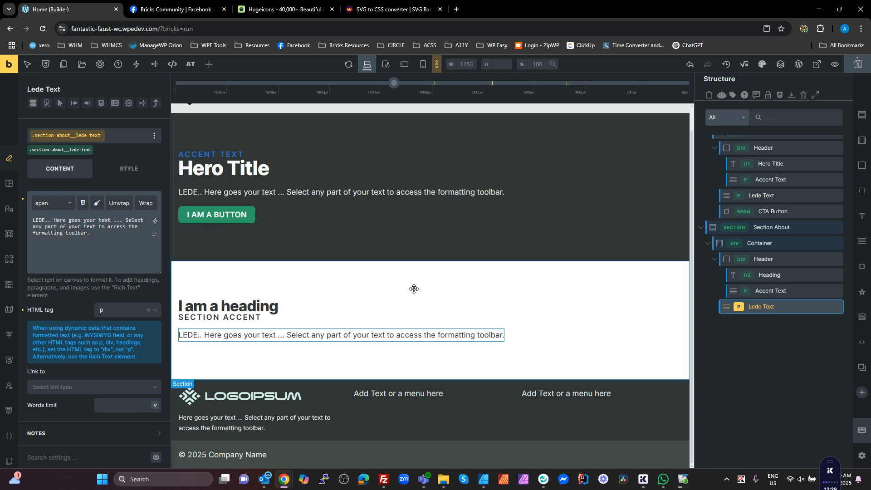
pyautogui.click(801, 350)
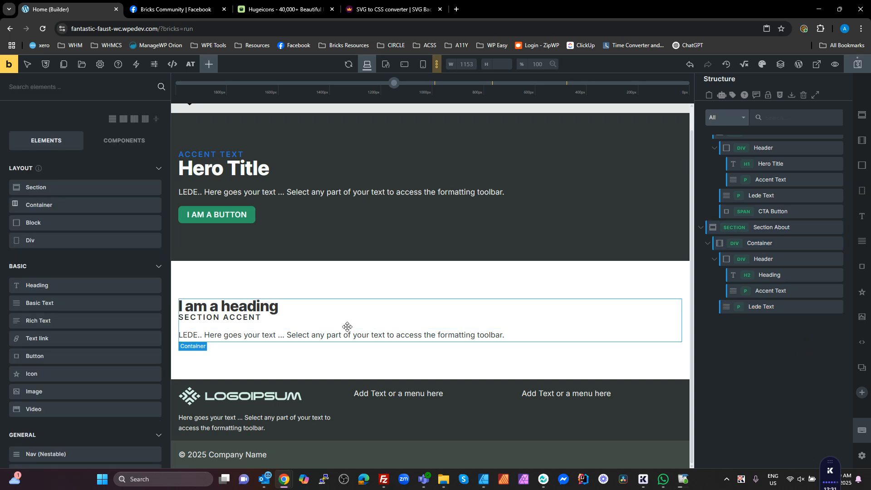
# Set the HTML tag of Section About's Heading explicitly to h2.
pyautogui.click(274, 299)
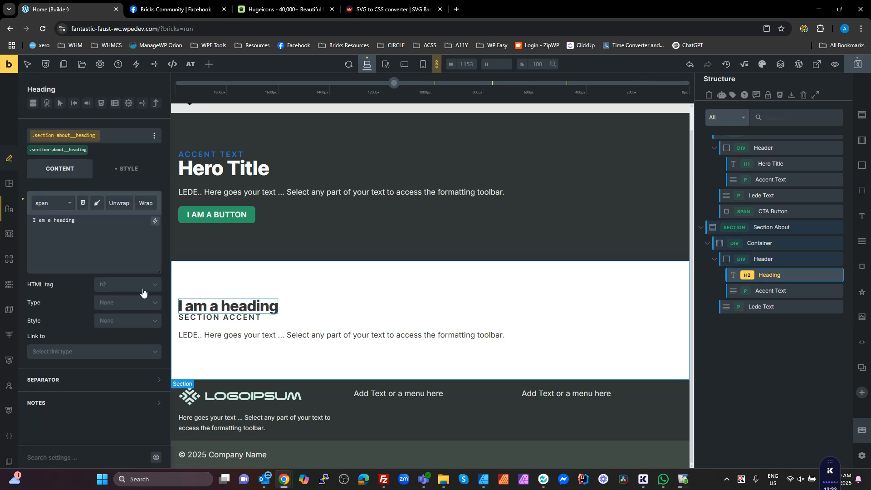
pyautogui.click(113, 290)
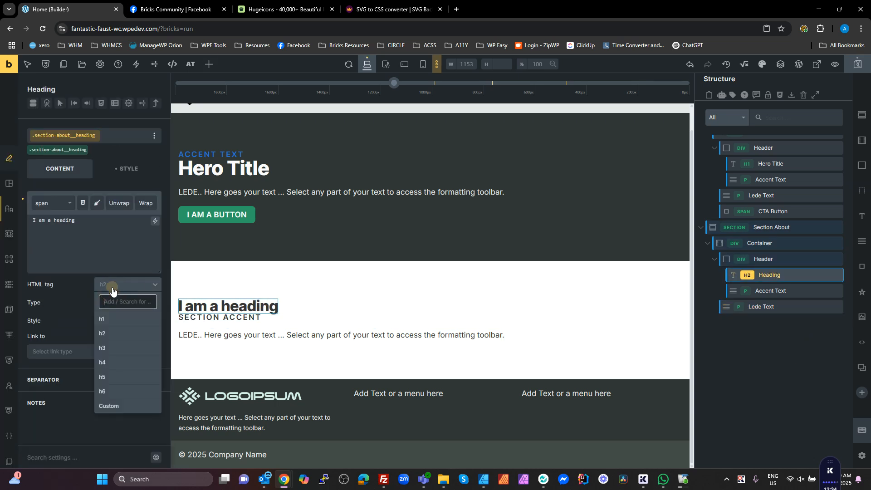
pyautogui.click(103, 333)
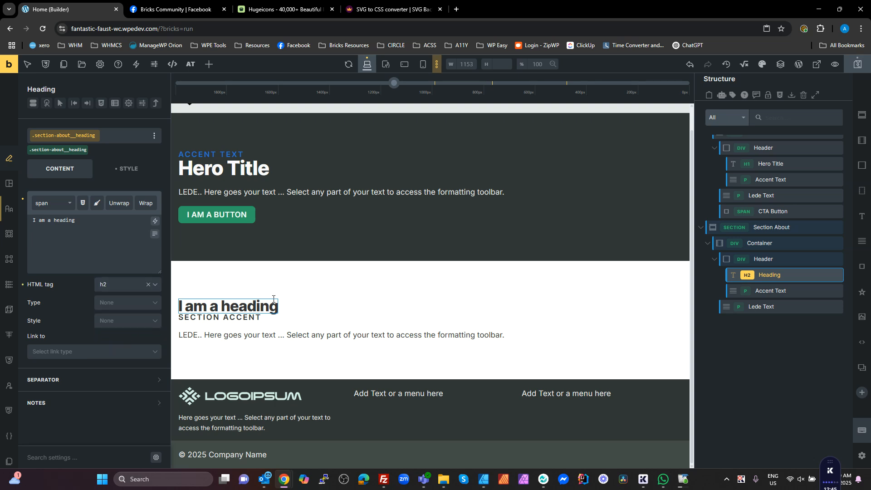
pyautogui.click(753, 352)
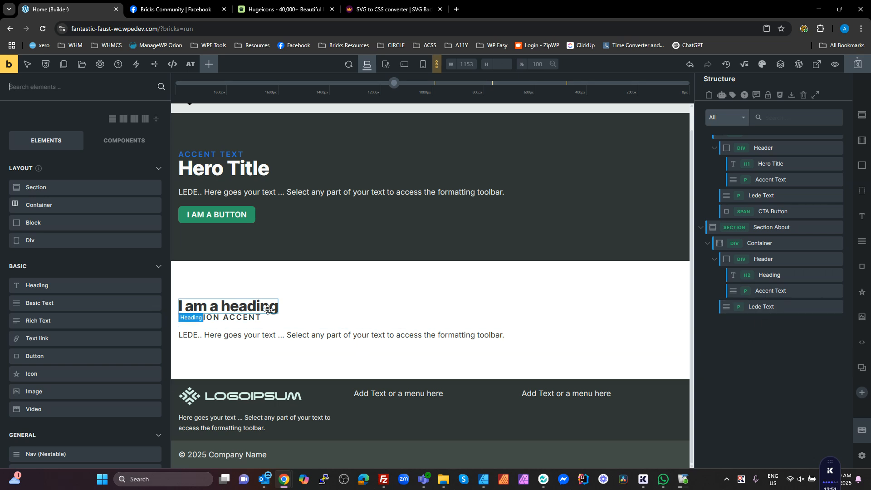
# Change the text of Section About's Heading to "Section heading" with a single space between the words.
pyautogui.click(291, 321)
pyautogui.click(51, 262)
pyautogui.moveTo(50, 221); pyautogui.dragTo(1, 222)
pyautogui.write('Section  heading')
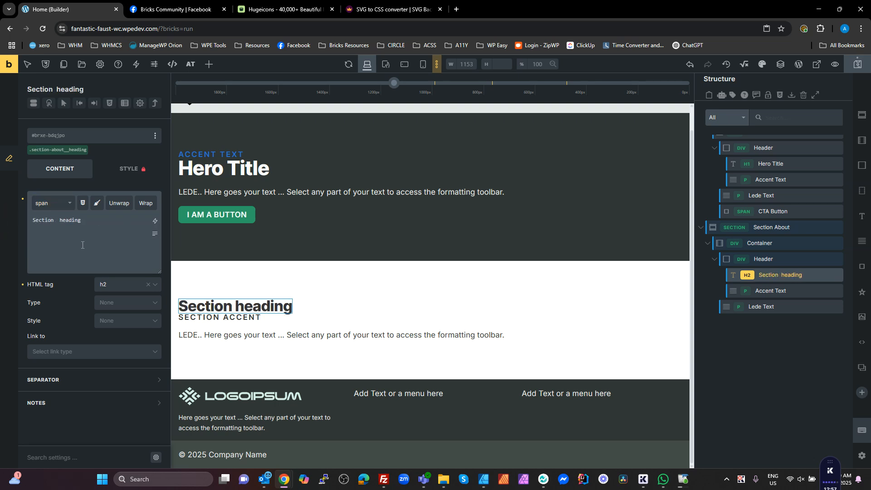
pyautogui.press('Delete')
# Add a Block at the end of Section About's Container and rename it "Grid".
pyautogui.click(817, 243)
pyautogui.click(862, 165)
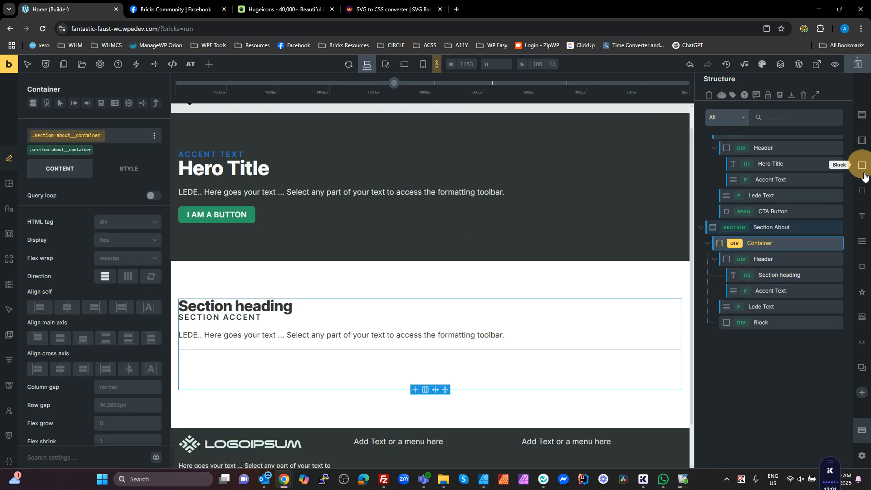
pyautogui.doubleClick(763, 322)
pyautogui.write('G')
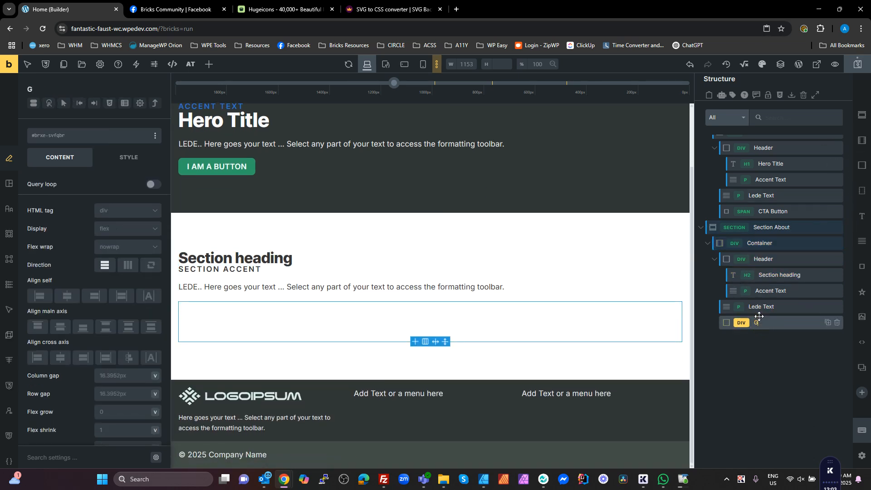
pyautogui.write('rid')
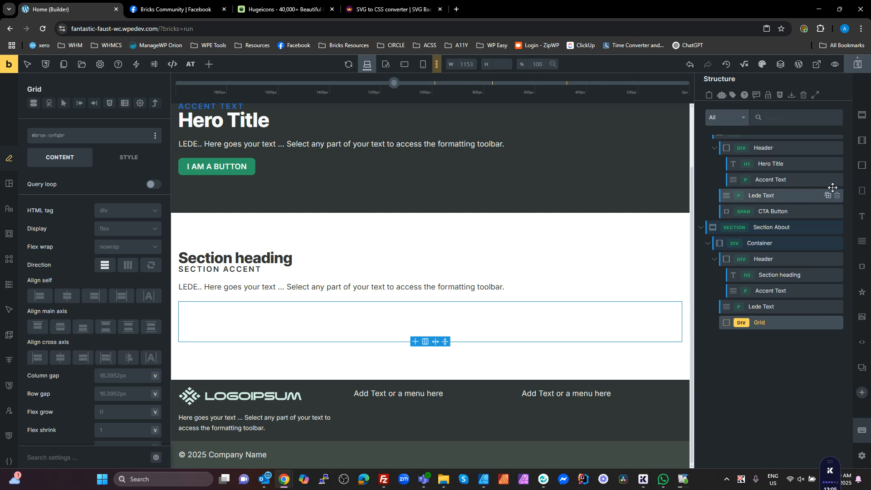
# Nest a Block inside Section About's Grid and rename it "Cell".
pyautogui.click(862, 165)
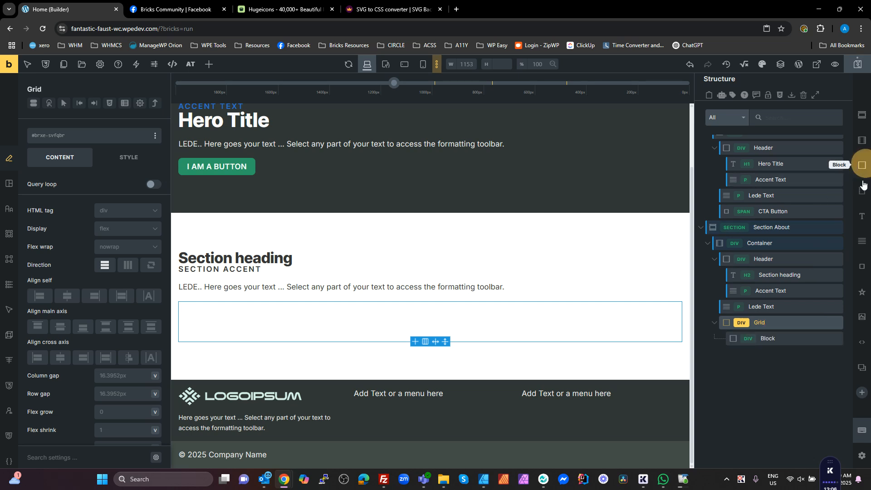
pyautogui.doubleClick(771, 338)
pyautogui.write('Cel')
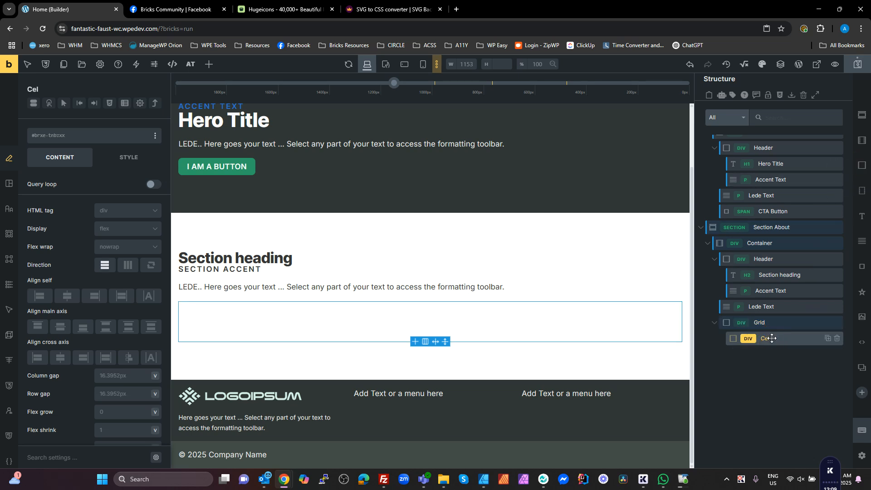
pyautogui.write('l')
# Run the Class Converter on Section About to generate BEM classes for its new Grid and Cell elements.
pyautogui.rightClick(770, 229)
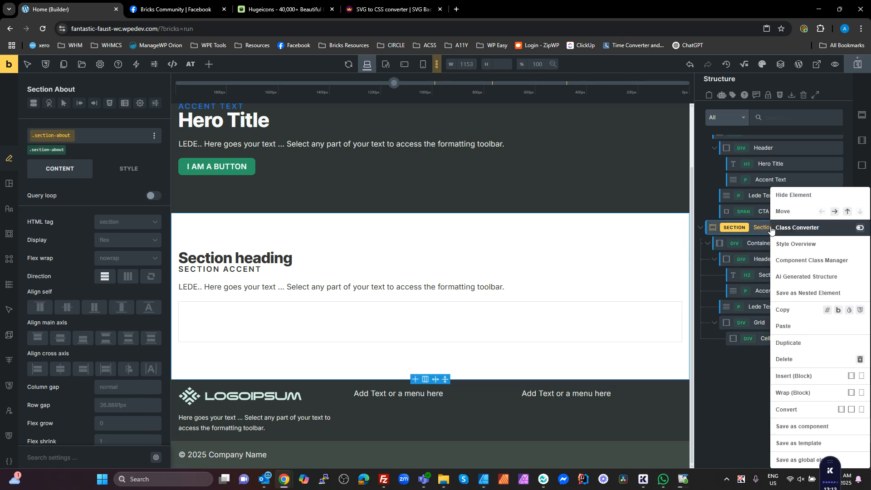
pyautogui.click(774, 228)
pyautogui.scroll(-3, 790, 453)
pyautogui.click(791, 455)
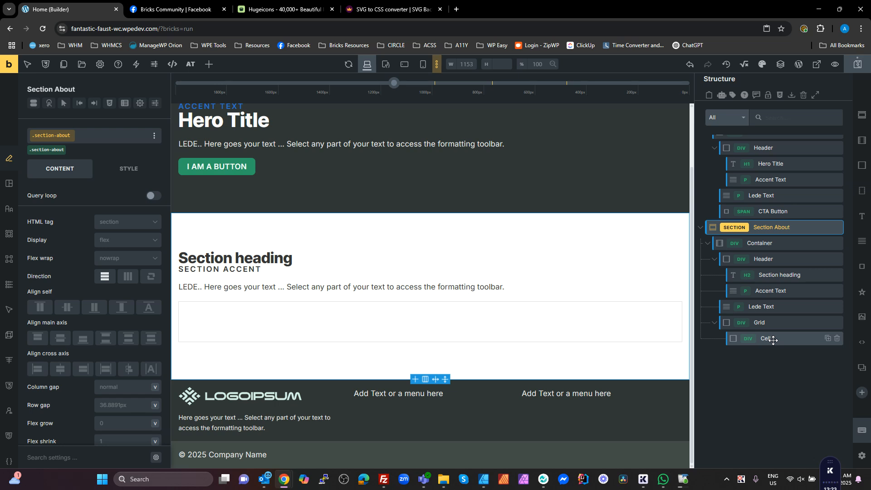
# Check the classes within Section About and remove the extra section-about__section-heading class from its heading.
pyautogui.click(762, 245)
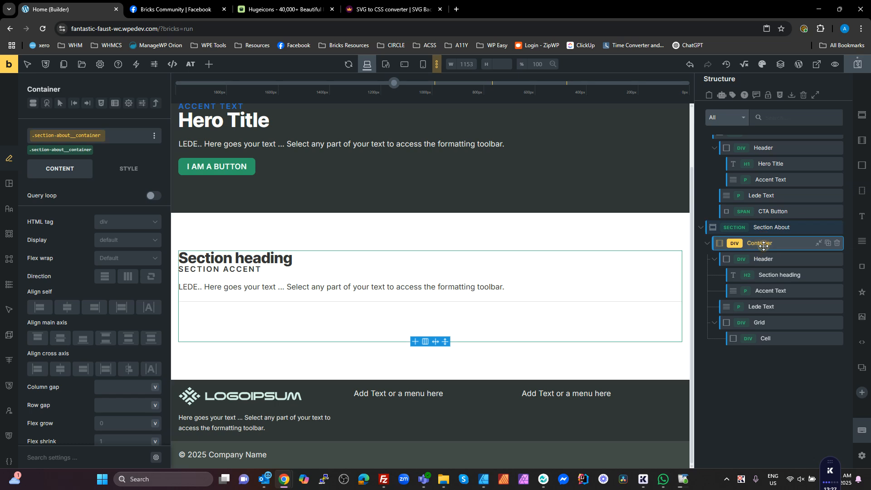
pyautogui.click(764, 259)
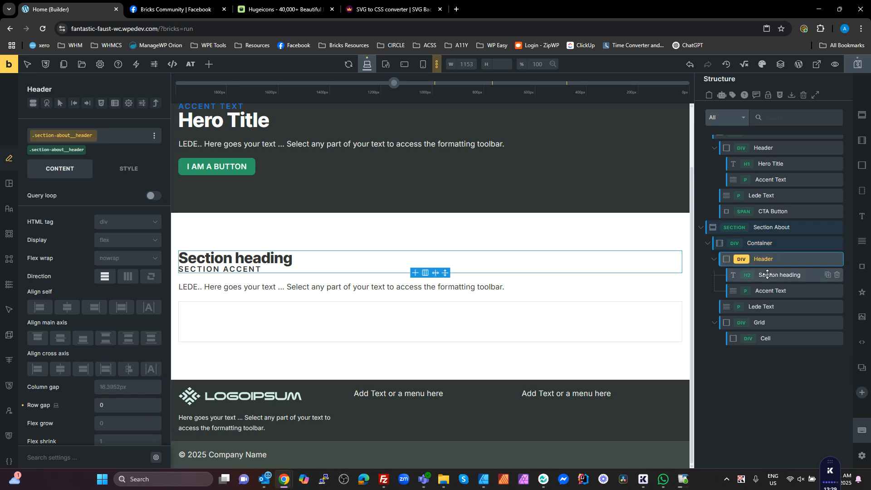
pyautogui.click(768, 274)
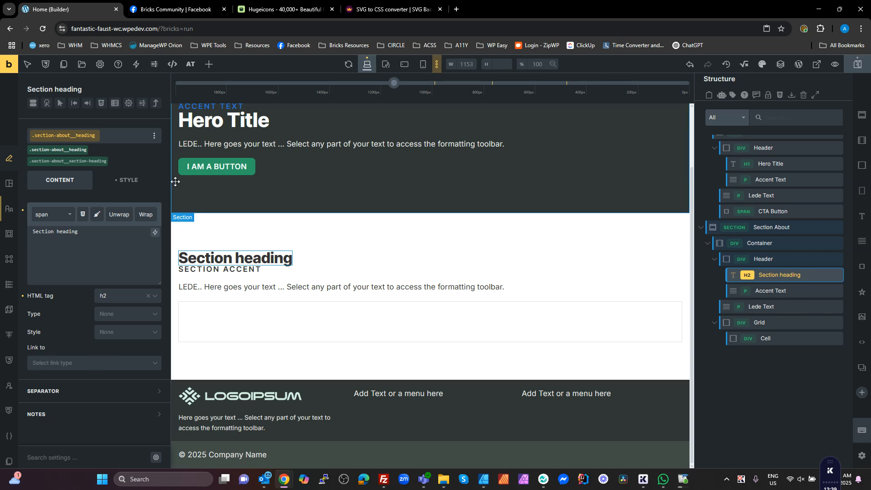
pyautogui.press('Return')
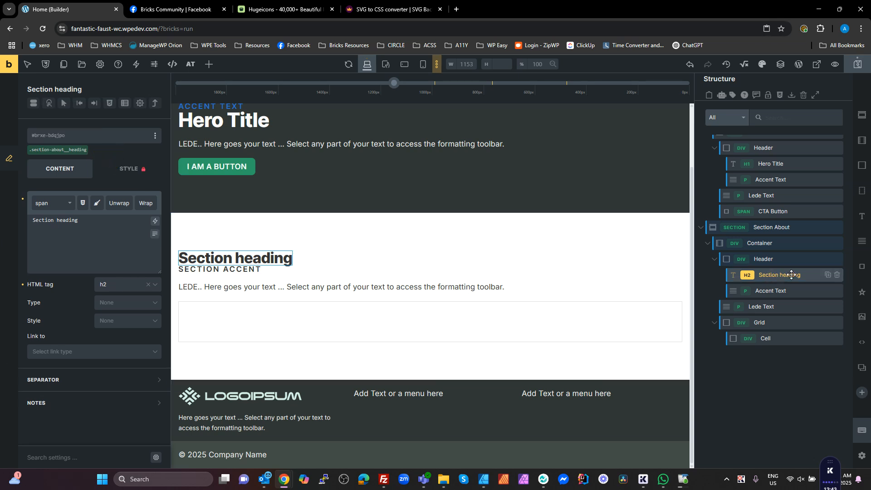
# Rename Section About's heading element to "Heading" in the structure.
pyautogui.doubleClick(768, 274)
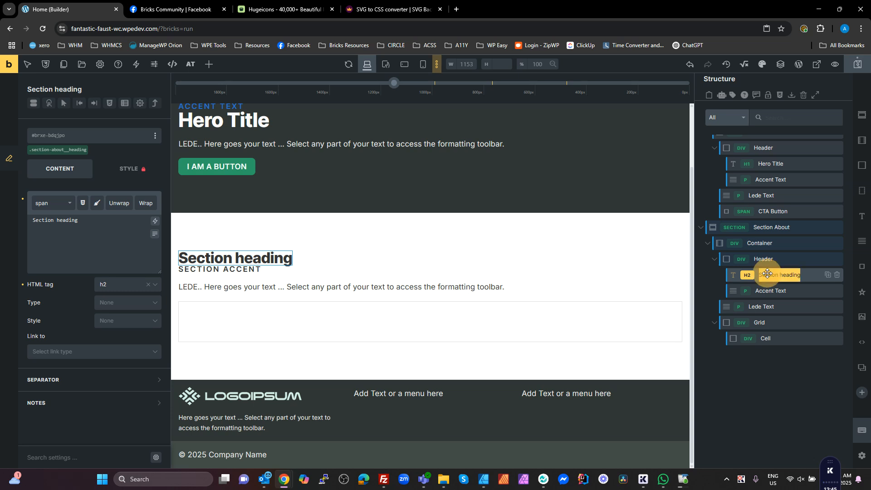
pyautogui.doubleClick(768, 274)
pyautogui.press('Delete')
pyautogui.press('Delete')
pyautogui.press('Delete')
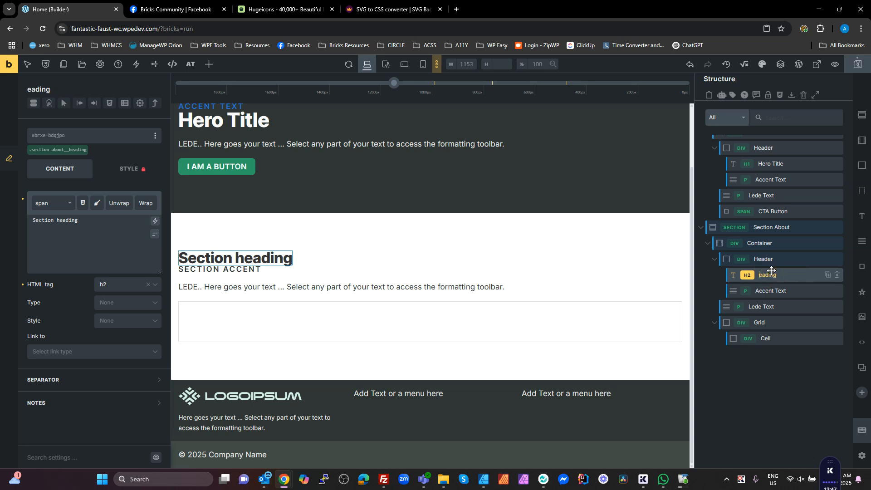
pyautogui.write('H')
pyautogui.tripleClick(44, 230)
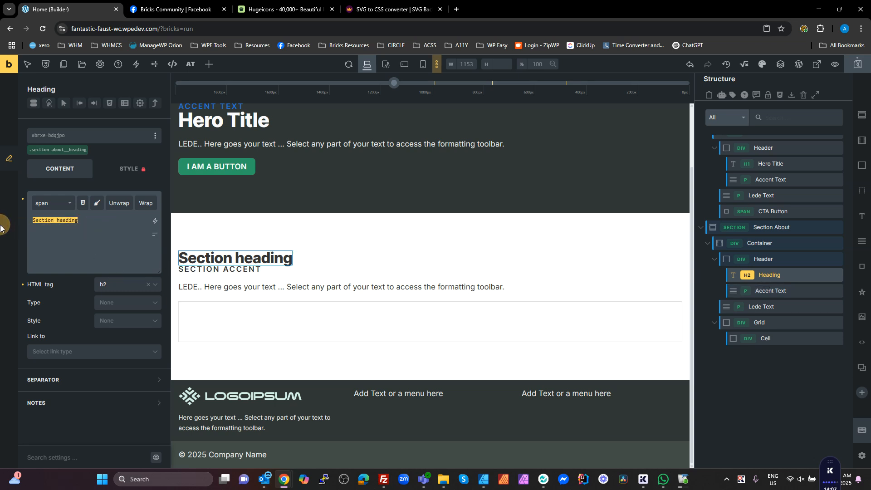
pyautogui.click(737, 356)
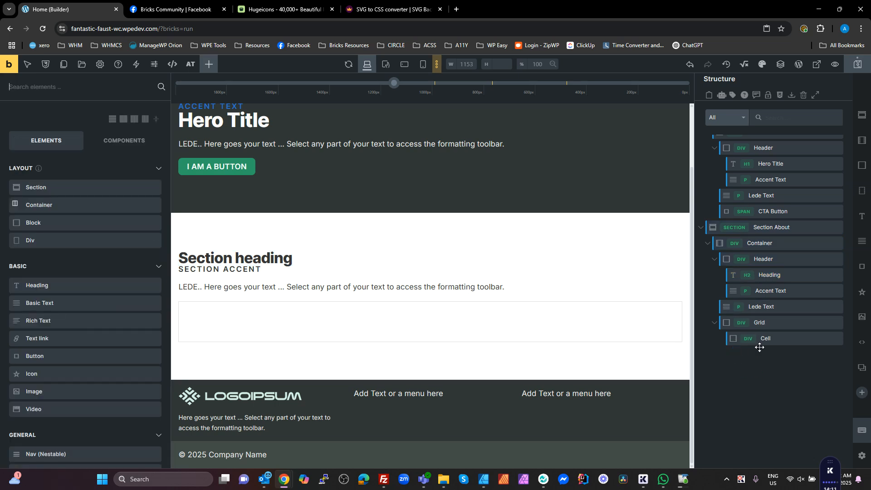
# Check the classes on Grid and Cell, and set the display of the section-about__grid class to grid.
pyautogui.click(776, 323)
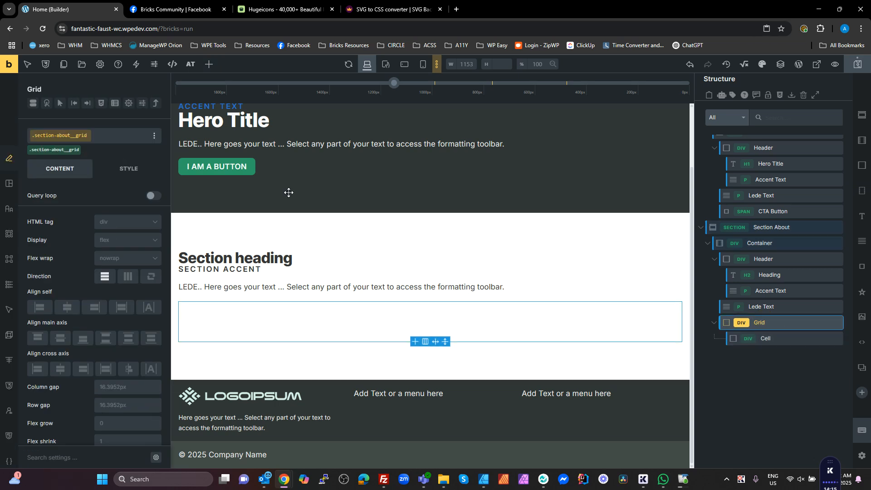
pyautogui.click(788, 339)
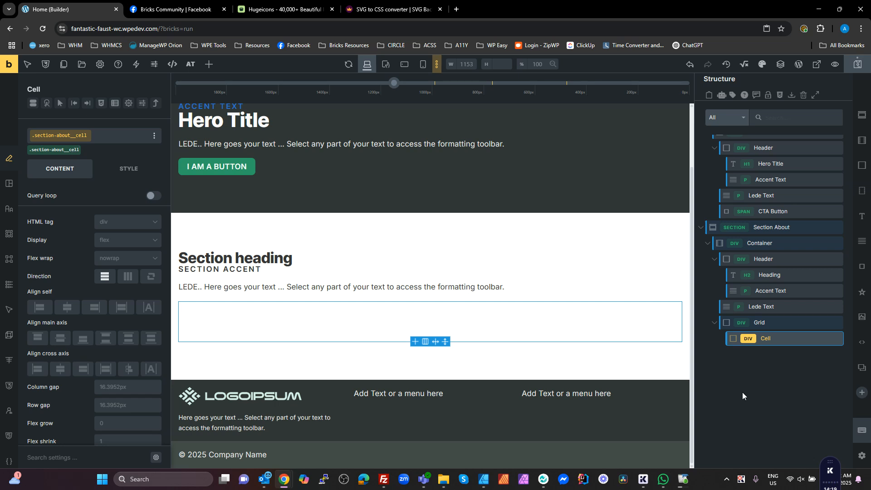
pyautogui.click(775, 322)
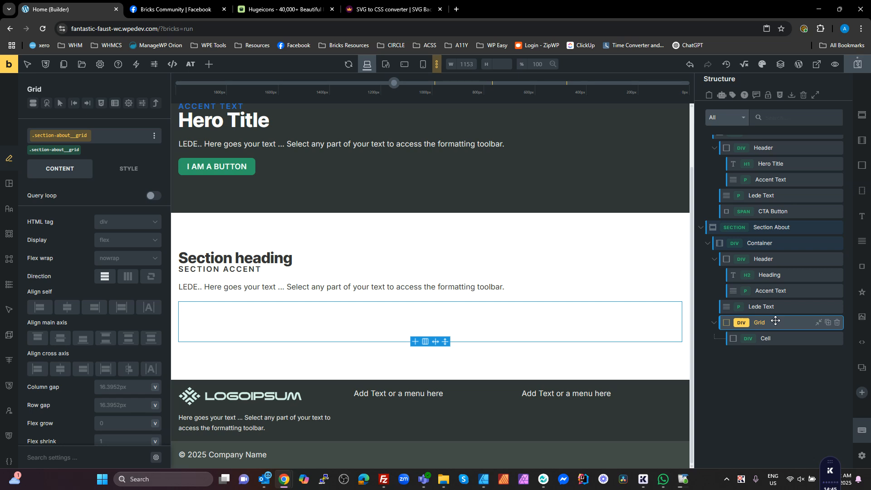
pyautogui.click(773, 321)
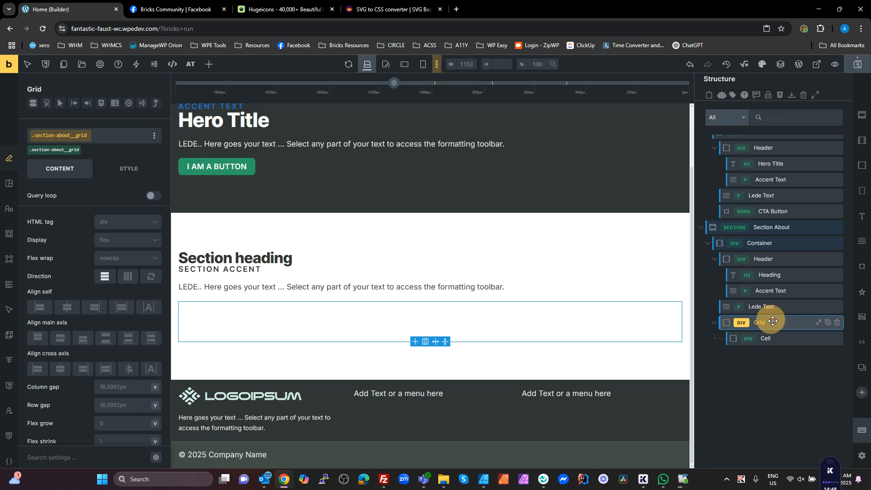
pyautogui.click(100, 240)
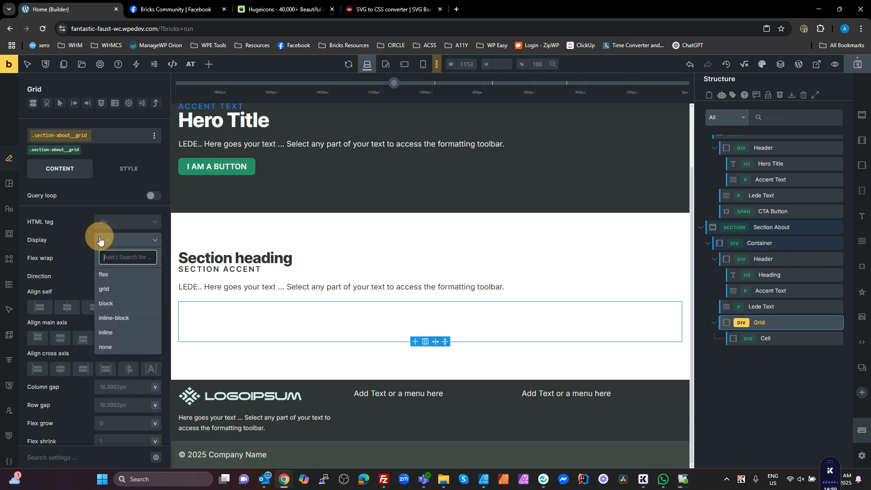
pyautogui.click(111, 289)
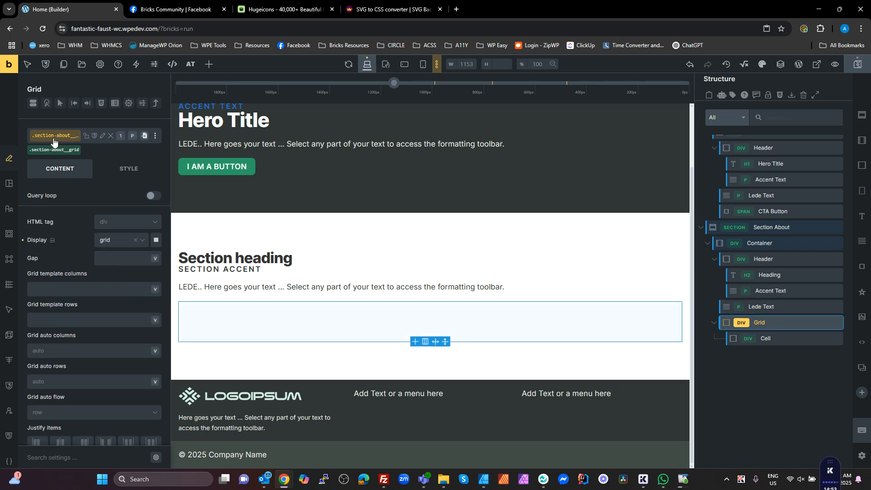
# Try the Grid 3 variable for the section-about__grid template columns and replace it with var(--at-grid-auto-fill).
pyautogui.click(155, 289)
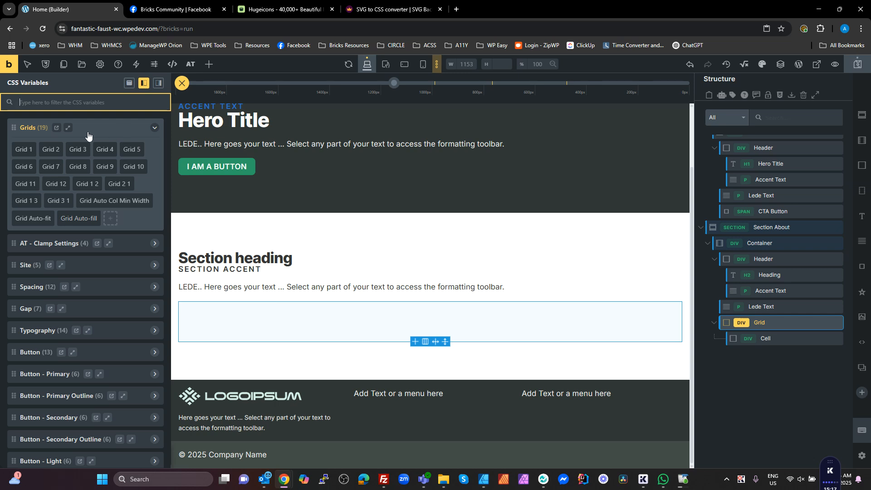
pyautogui.click(74, 150)
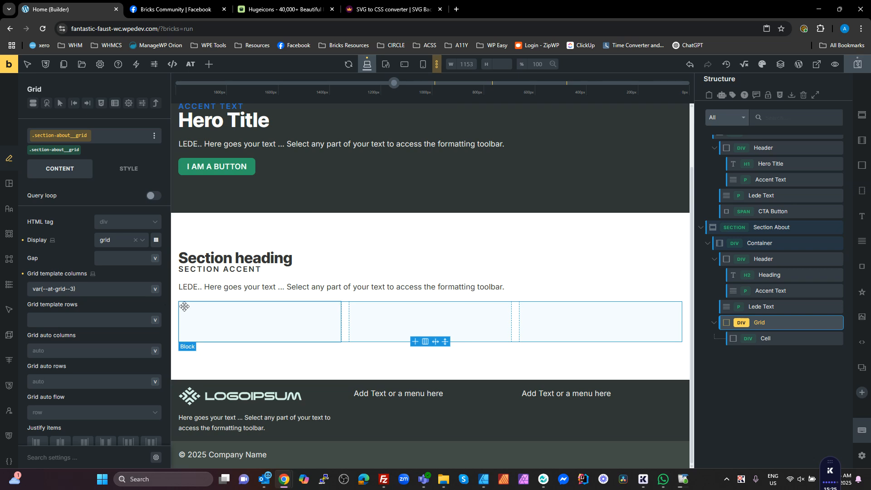
pyautogui.moveTo(117, 288); pyautogui.dragTo(7, 282)
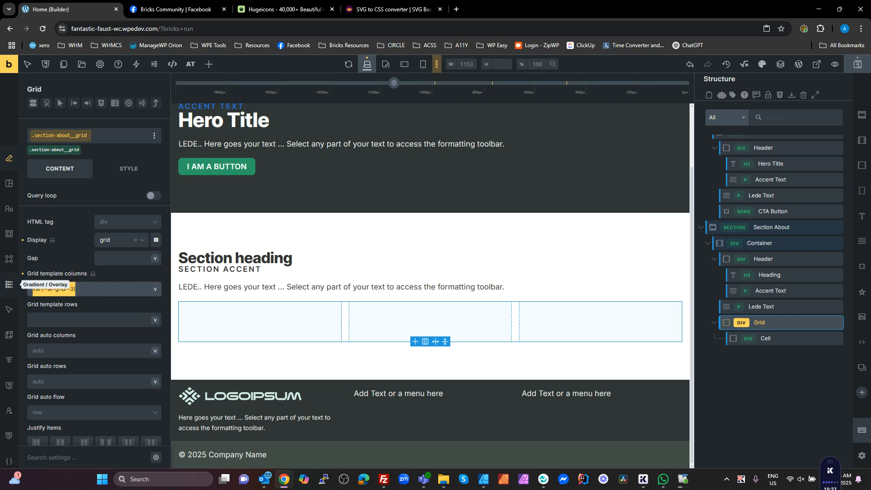
pyautogui.press('BackSpace')
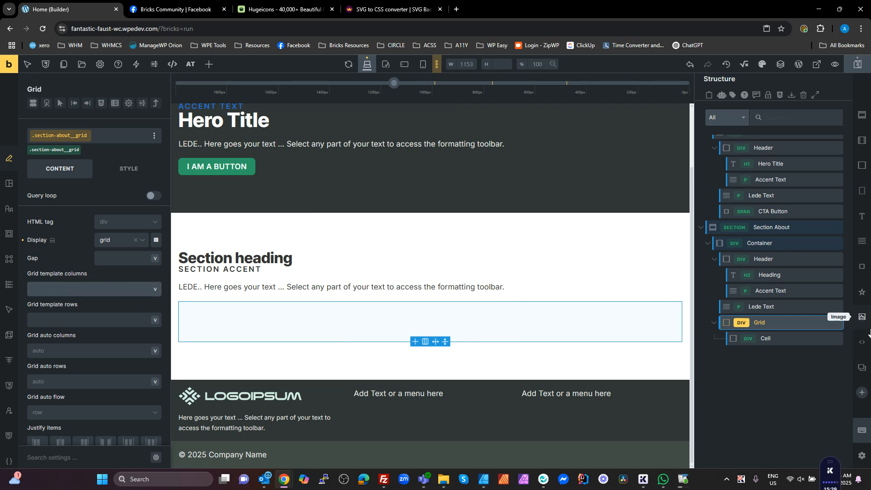
pyautogui.write('fil')
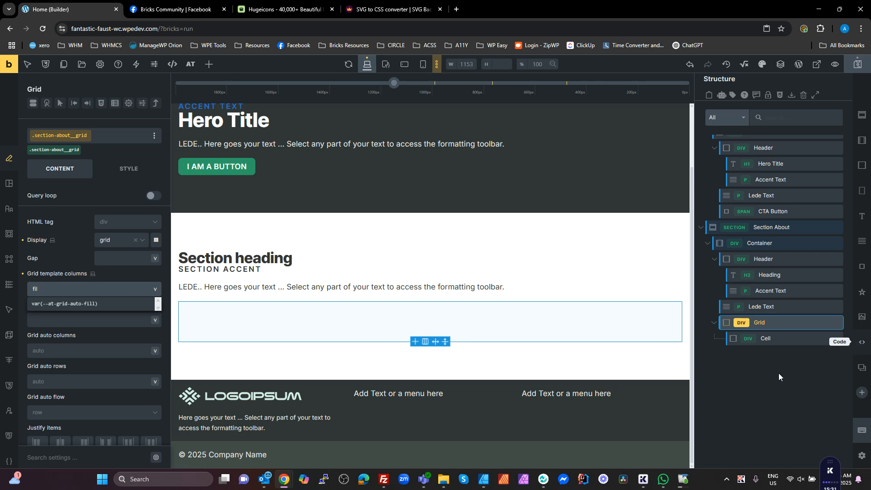
pyautogui.click(119, 306)
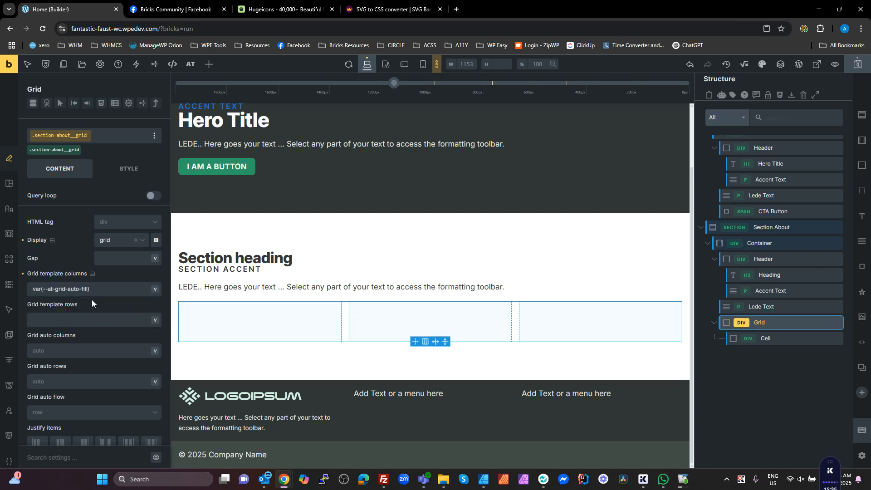
# Clear the grid template columns and choose Grid Auto-fill from the CSS variables list instead.
pyautogui.click(107, 289)
pyautogui.hotkey('ctrl', 'a')
pyautogui.press('BackSpace')
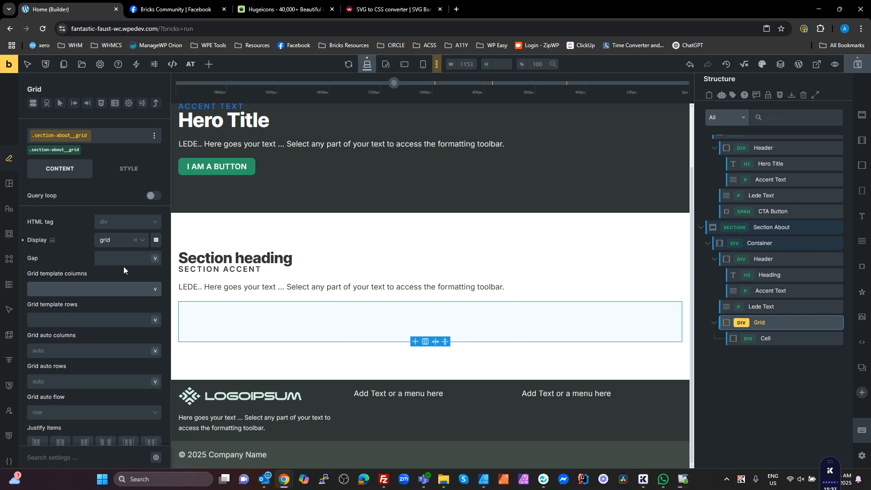
pyautogui.click(155, 289)
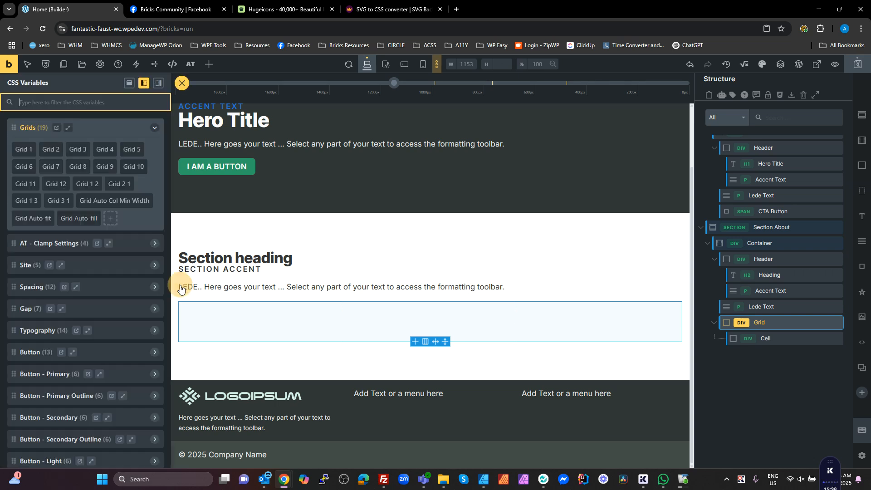
pyautogui.click(79, 218)
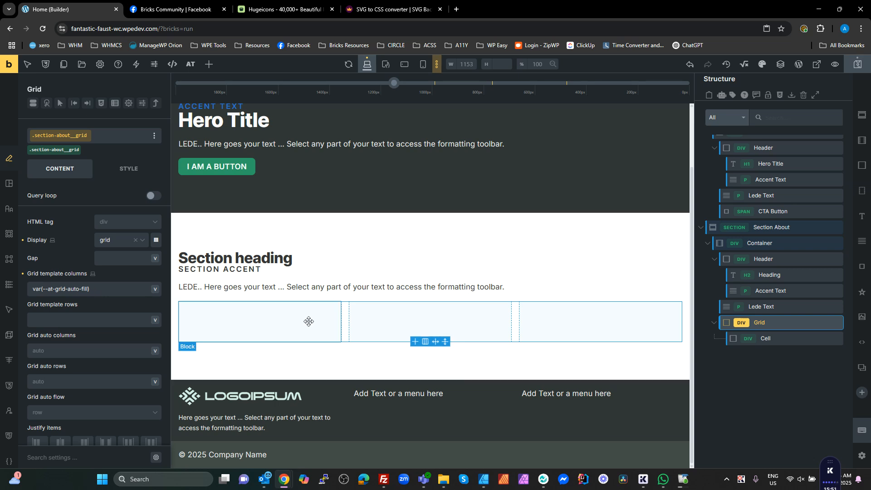
# Add the existing placeholder class to the Cell element inside Section About's grid.
pyautogui.click(767, 338)
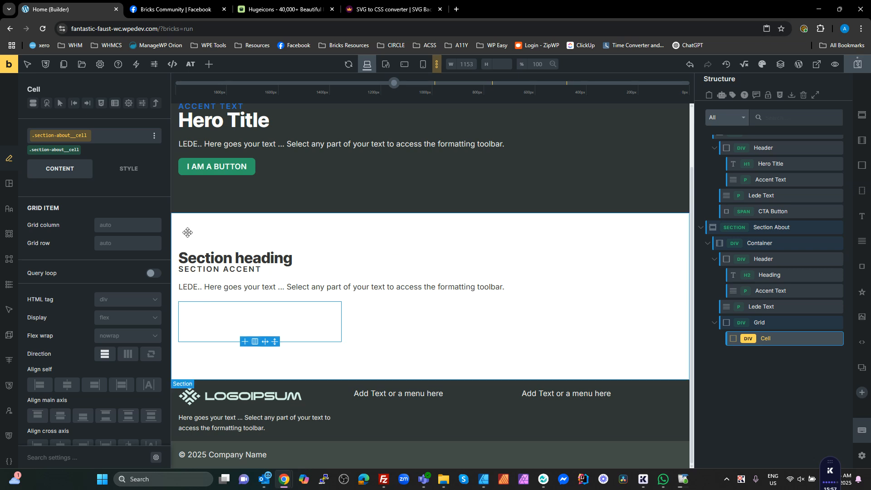
pyautogui.click(54, 140)
pyautogui.write('place')
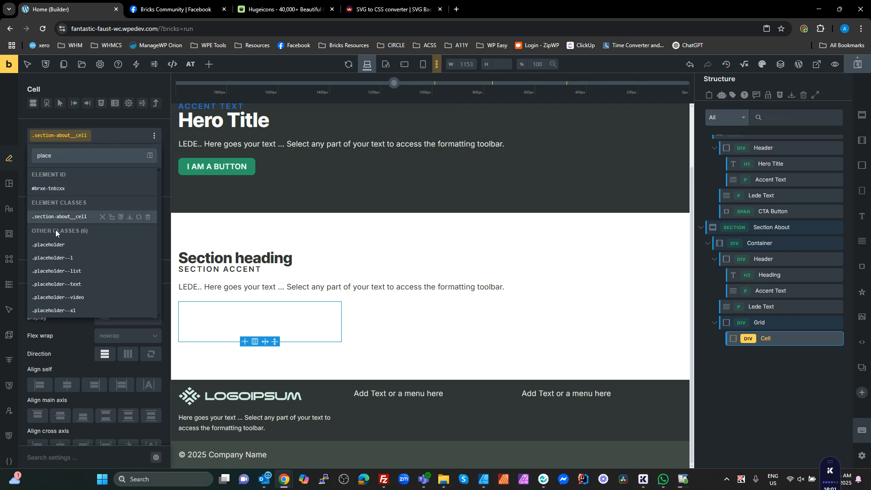
pyautogui.click(60, 246)
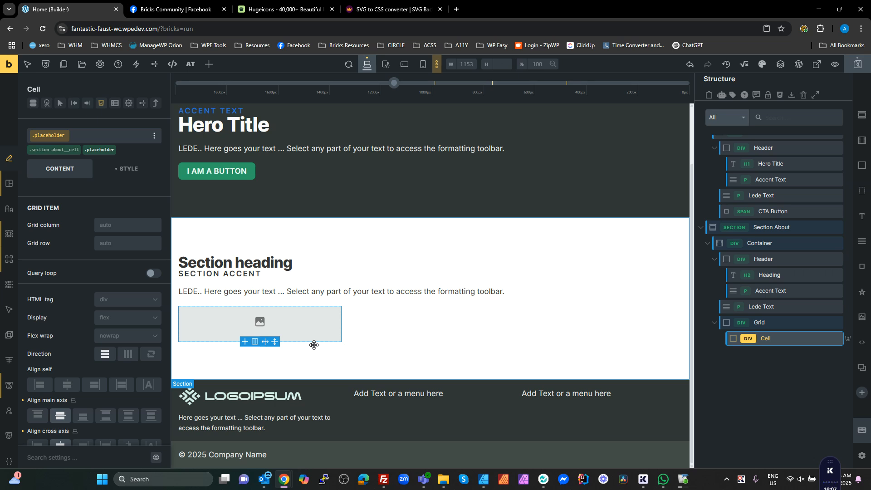
# Try the placeholder--video class on the Cell and remove it again.
pyautogui.click(54, 137)
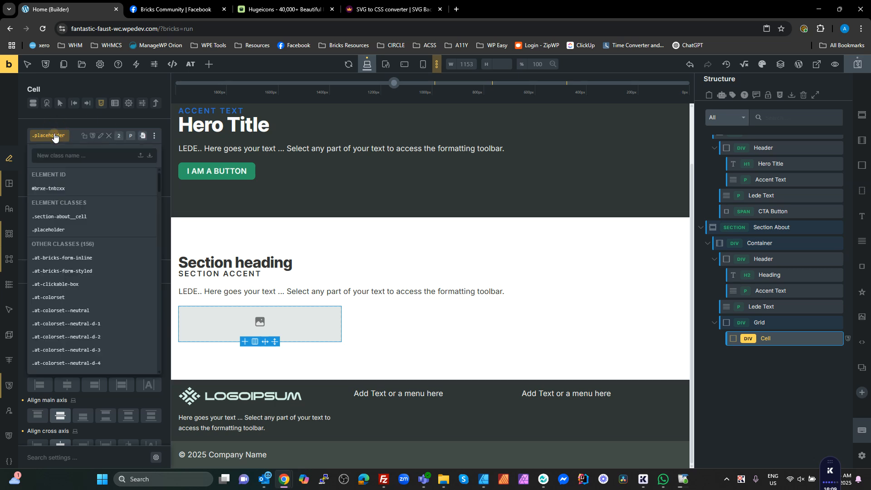
pyautogui.write('place')
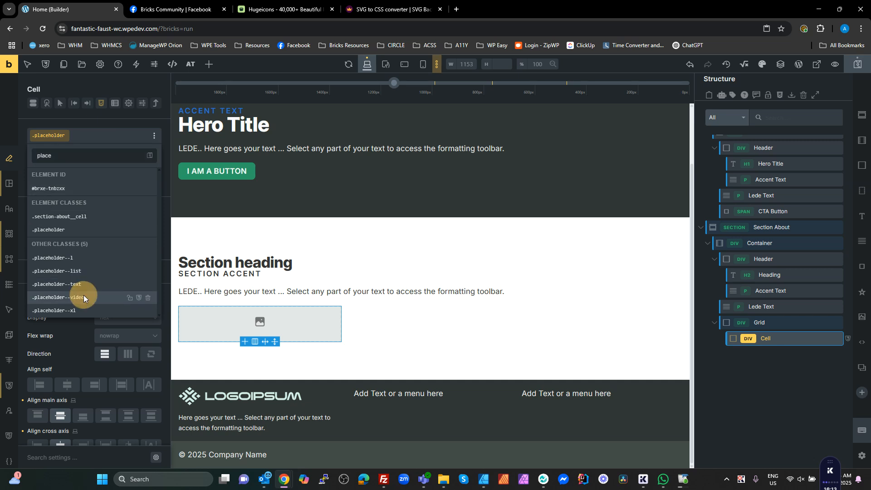
pyautogui.click(83, 296)
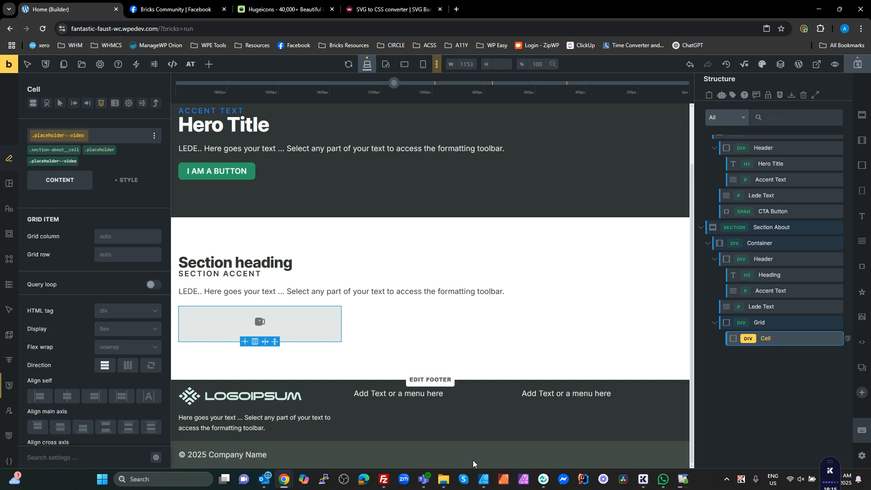
pyautogui.moveTo(78, 163)
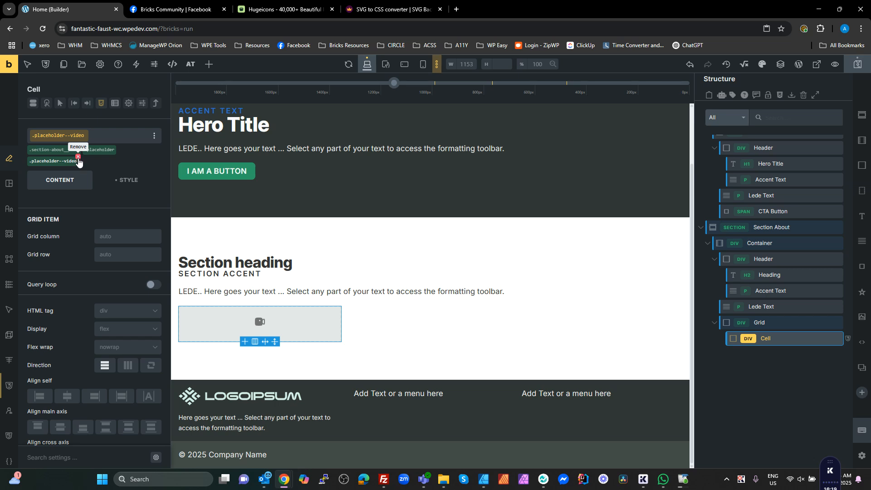
pyautogui.click(78, 158)
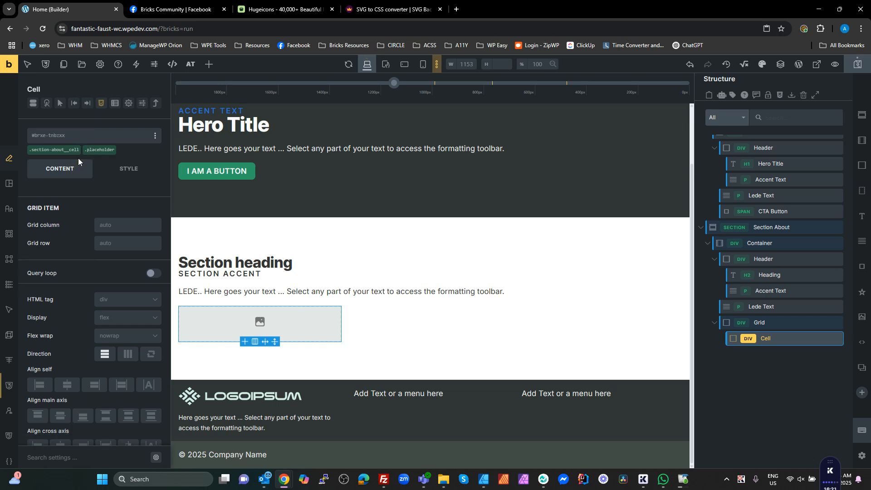
# Add the placeholder--xl class to the Cell.
pyautogui.click(44, 136)
pyautogui.write('place')
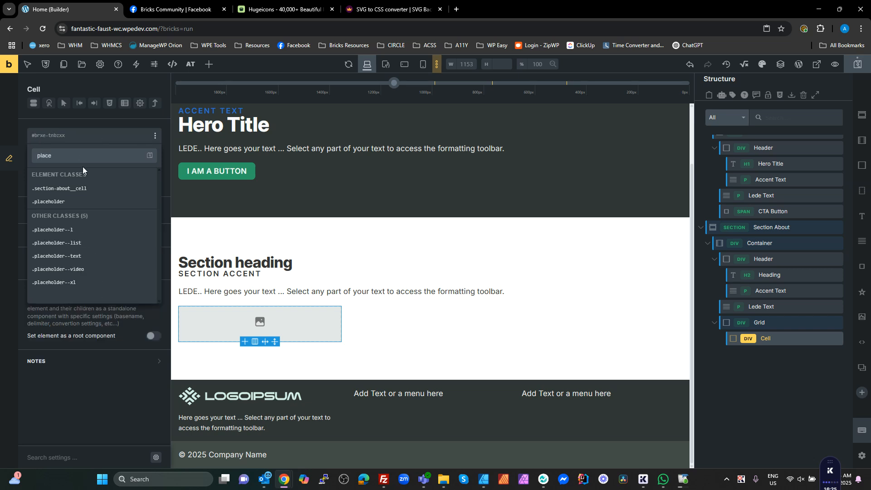
pyautogui.click(66, 279)
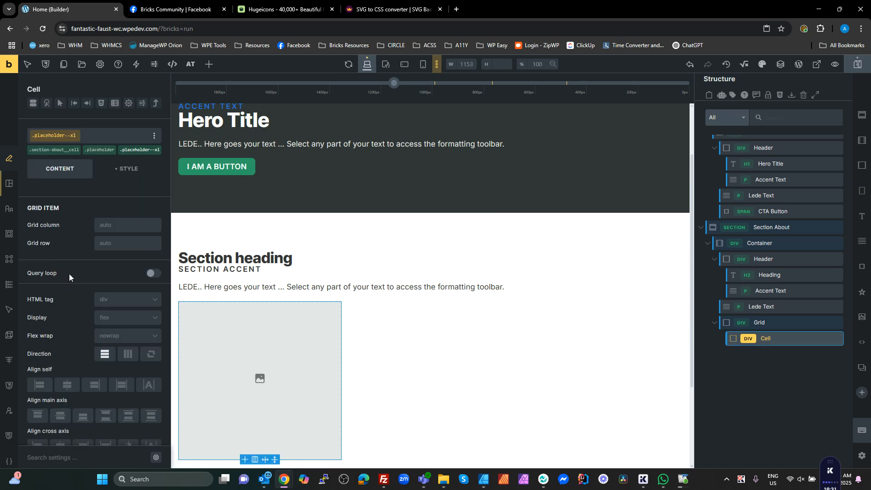
# Duplicate the Cell twice within the grid and save the page.
pyautogui.scroll(-2, 311, 367)
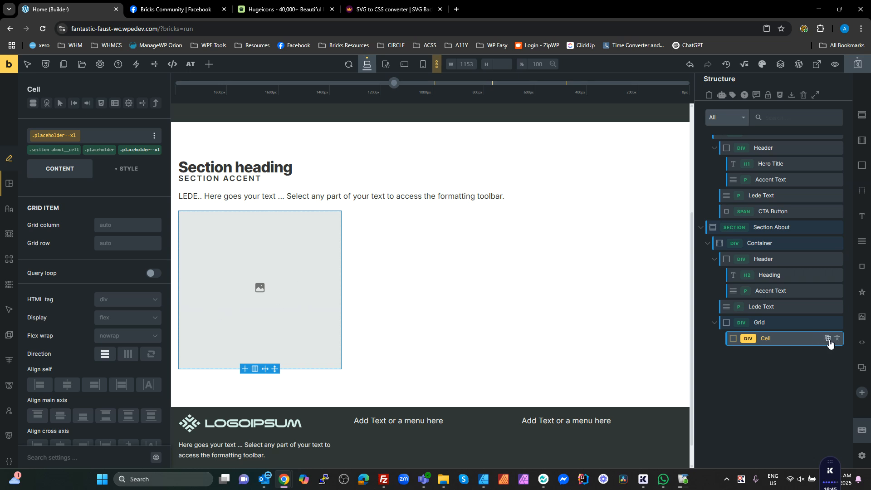
pyautogui.click(827, 339)
pyautogui.click(828, 339)
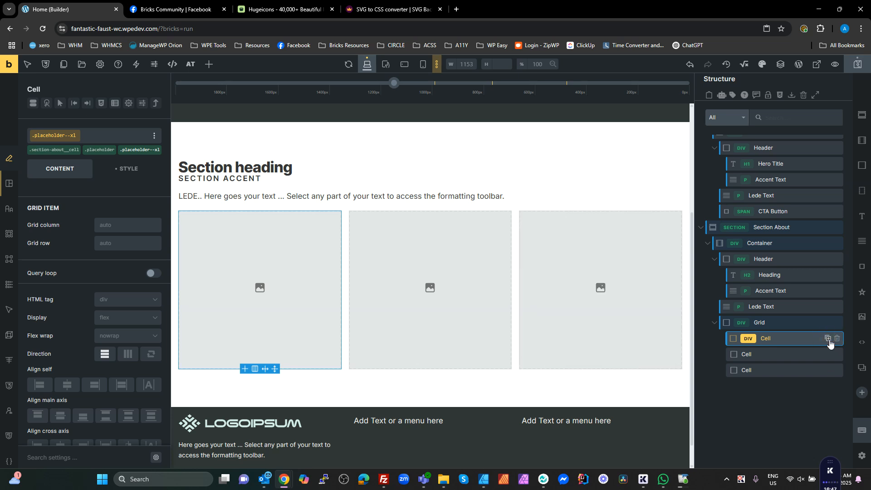
pyautogui.click(858, 64)
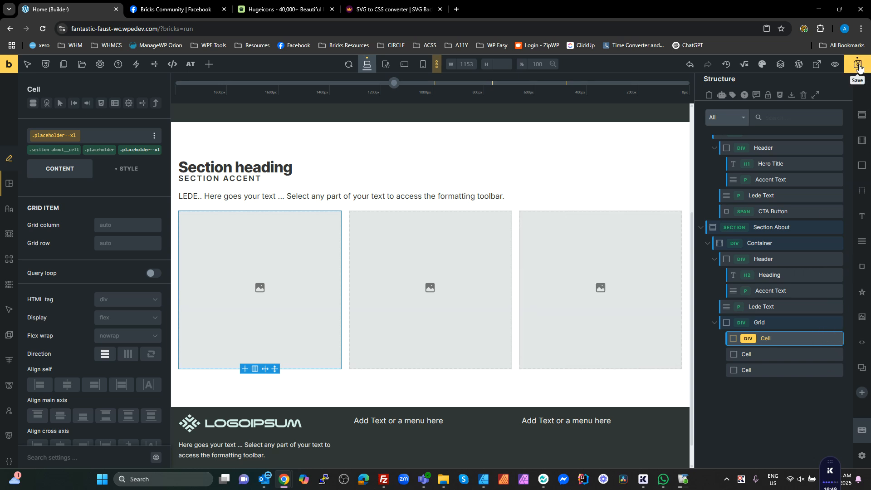
# Open the page's front-end preview, examine how the about grid lays out its cells, and return to the builder.
pyautogui.click(816, 64)
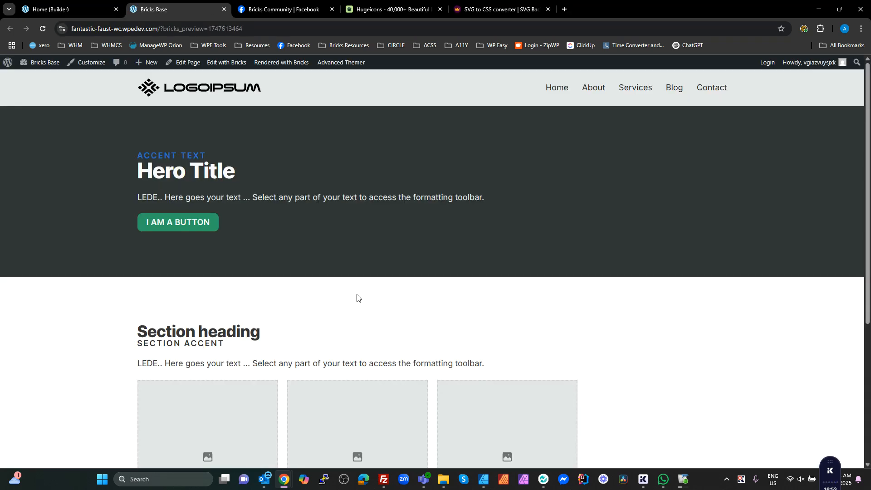
pyautogui.scroll(-4, 357, 295)
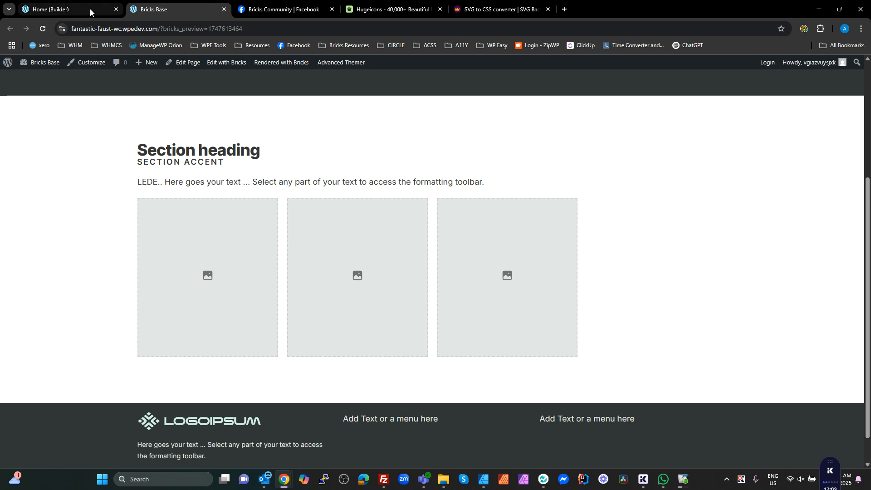
pyautogui.click(43, 9)
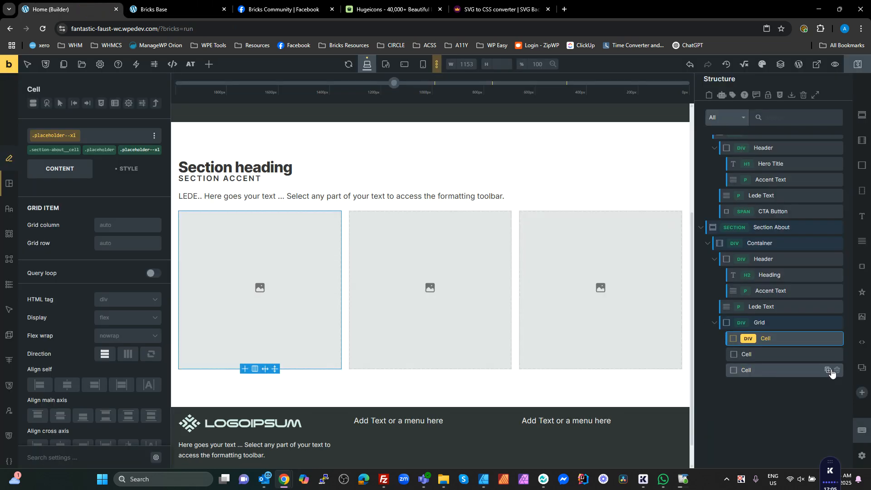
# Duplicate the last Cell once and save the page with the Structure panel floating over a wider canvas.
pyautogui.click(827, 370)
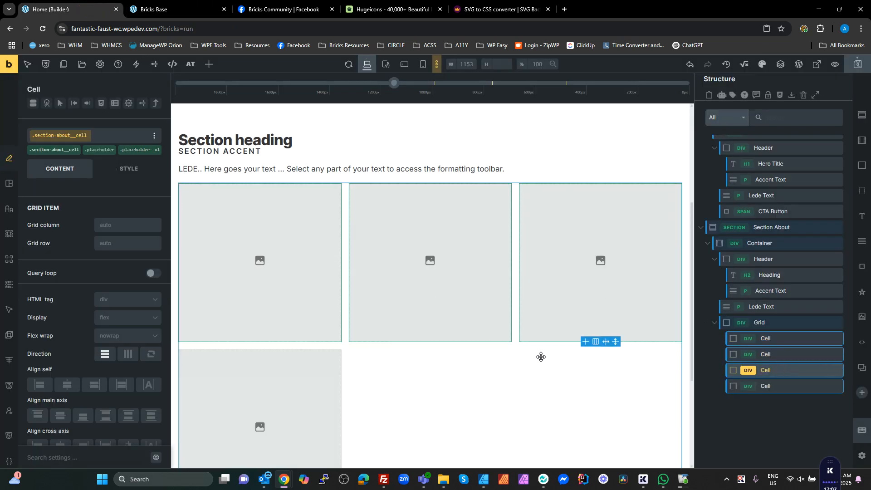
pyautogui.doubleClick(718, 80)
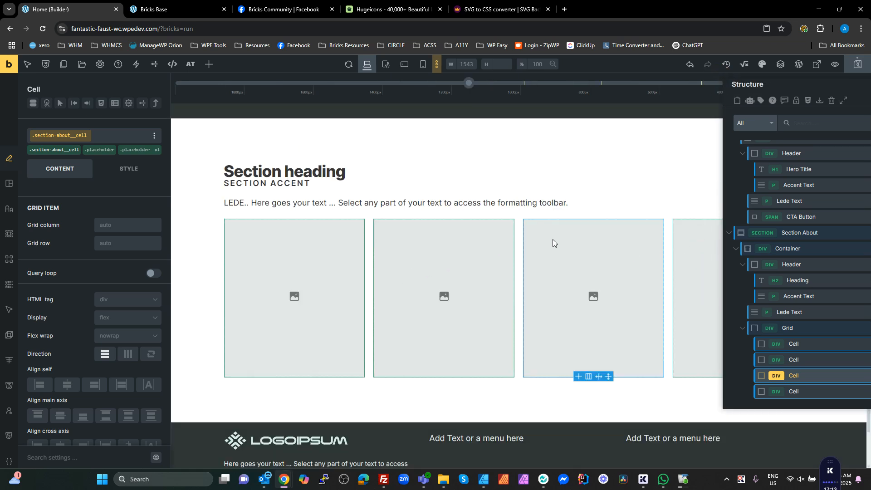
pyautogui.click(857, 64)
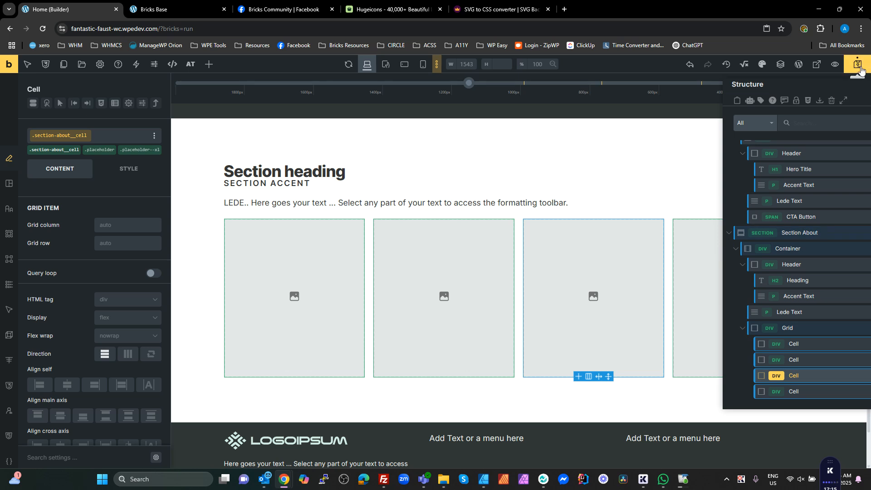
# Check the about grid with the added cell on the front-end preview and return to the builder.
pyautogui.click(169, 10)
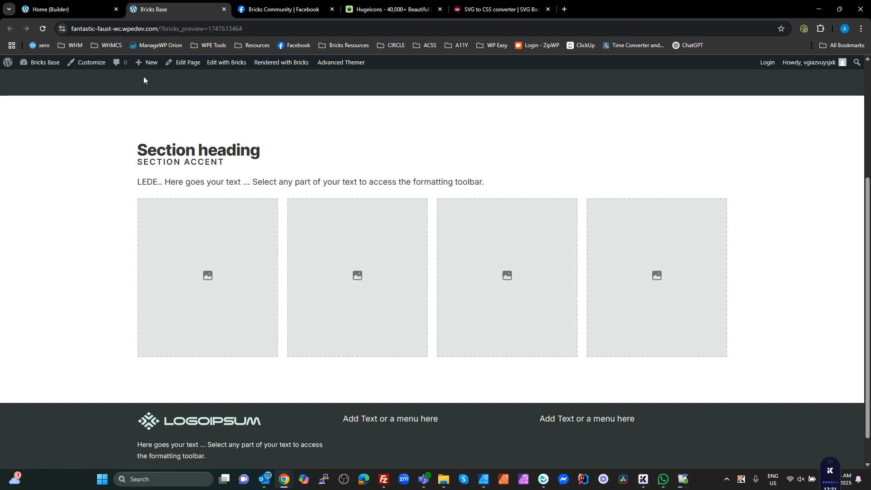
pyautogui.click(80, 9)
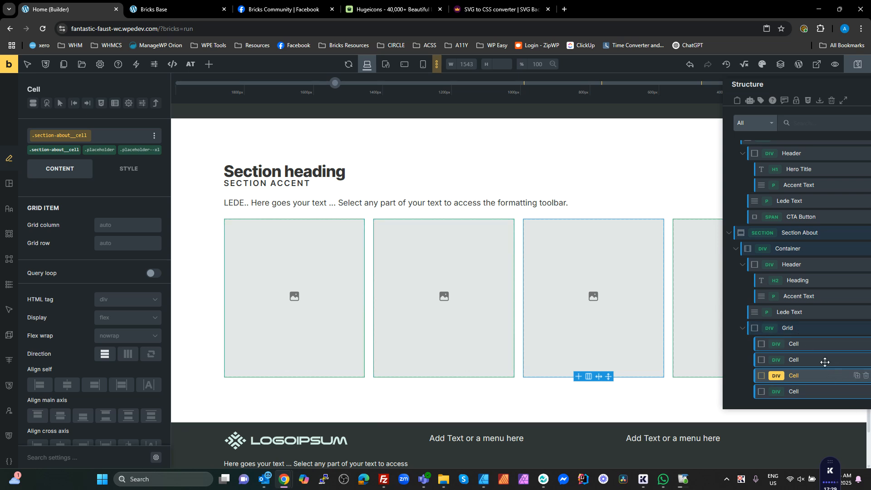
# Replace the template columns value of the section-about__grid class with the Grid 3 variable, var(--at-grid--3).
pyautogui.click(791, 328)
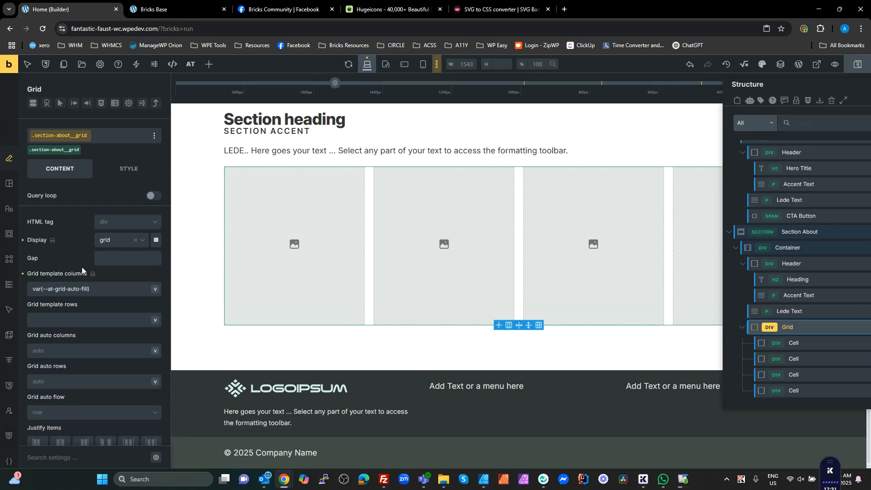
pyautogui.moveTo(105, 290); pyautogui.dragTo(51, 280)
pyautogui.press('BackSpace')
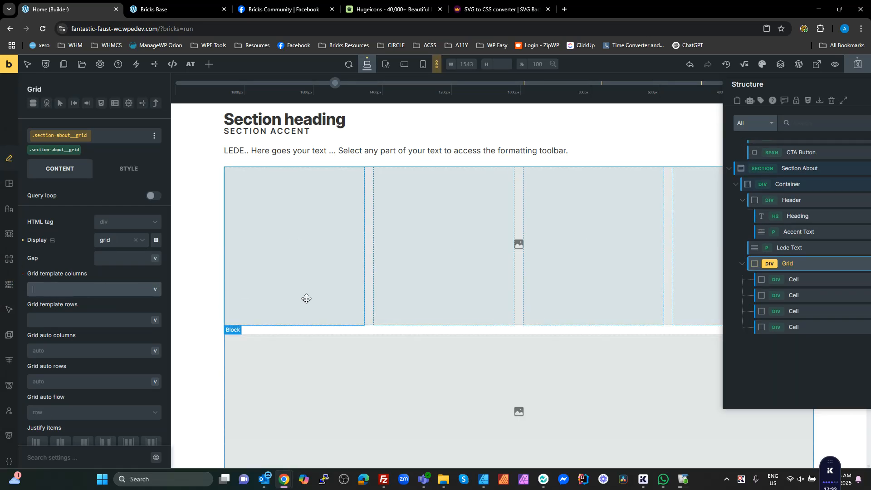
pyautogui.click(156, 290)
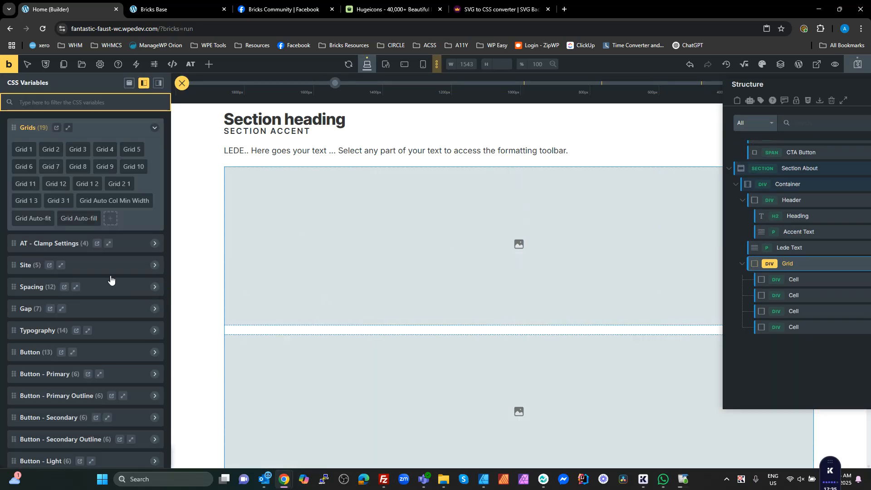
pyautogui.click(81, 153)
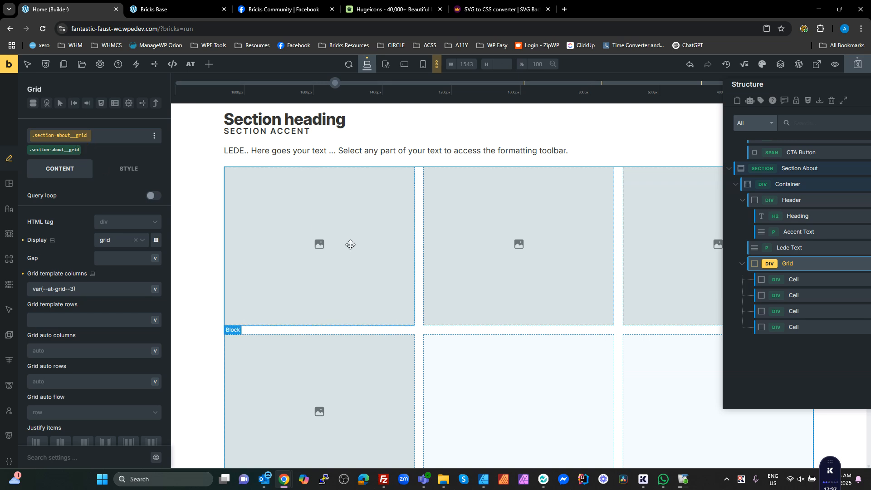
# Set the about grid's template columns to the Grid 2 variable, var(--at-grid--2), at the mobile landscape breakpoint.
pyautogui.click(386, 64)
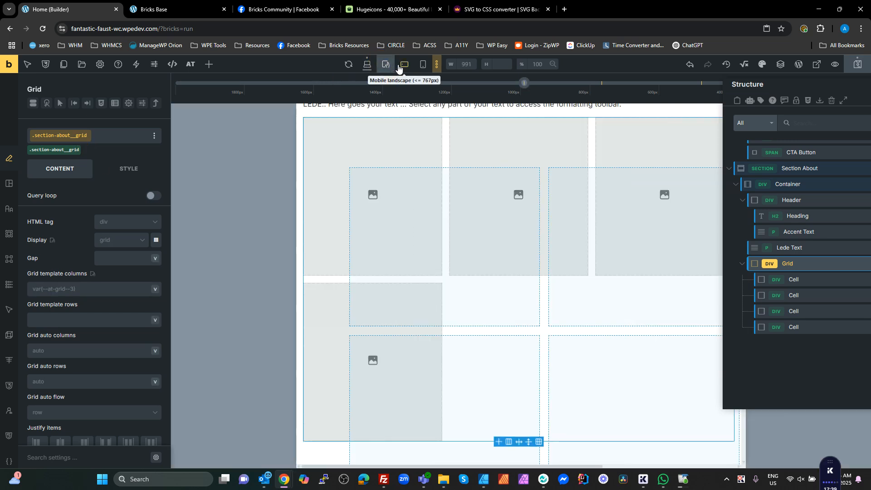
pyautogui.click(405, 68)
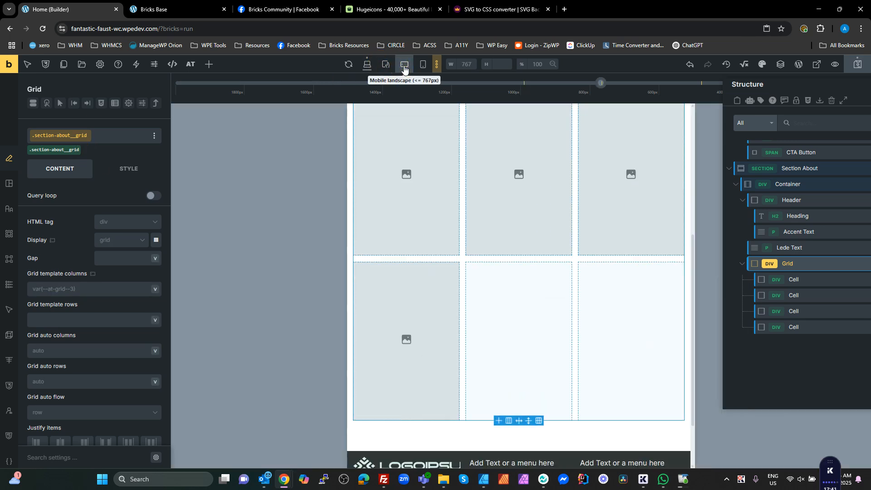
pyautogui.click(154, 289)
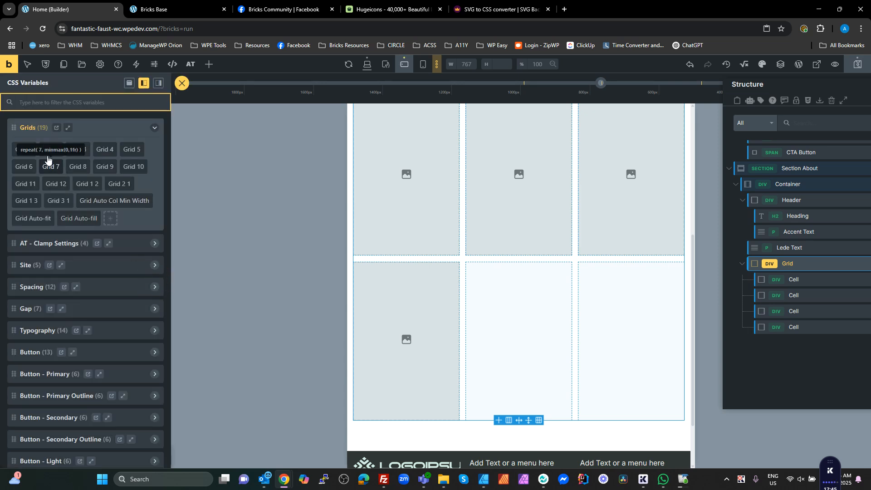
pyautogui.click(50, 150)
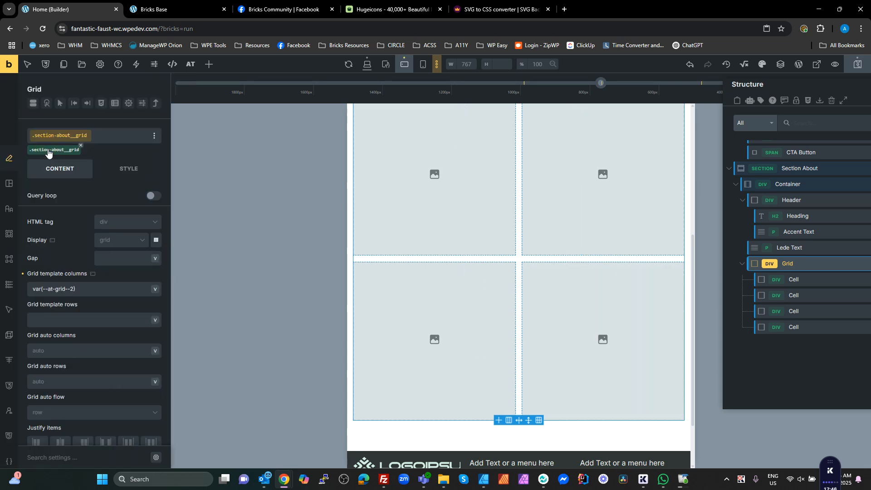
# Set the about grid's template columns to the Grid 1 variable, var(--at-grid--1), at mobile portrait, and return to the desktop breakpoint.
pyautogui.click(423, 64)
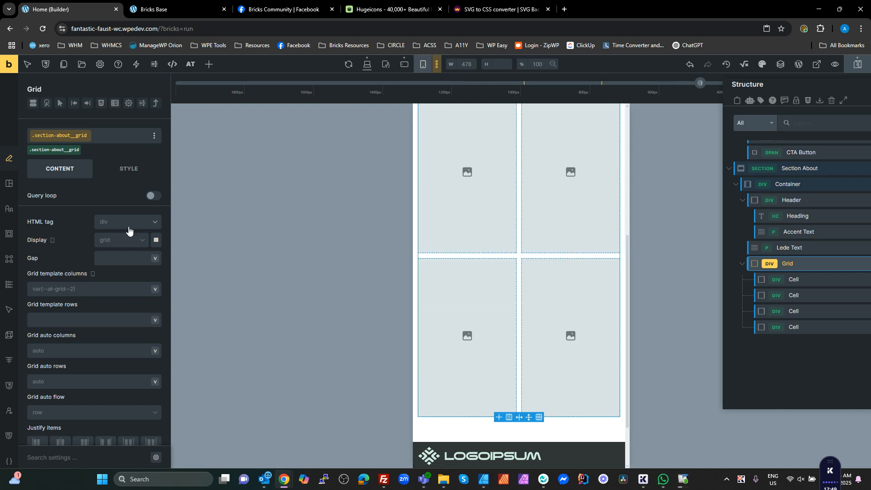
pyautogui.click(155, 289)
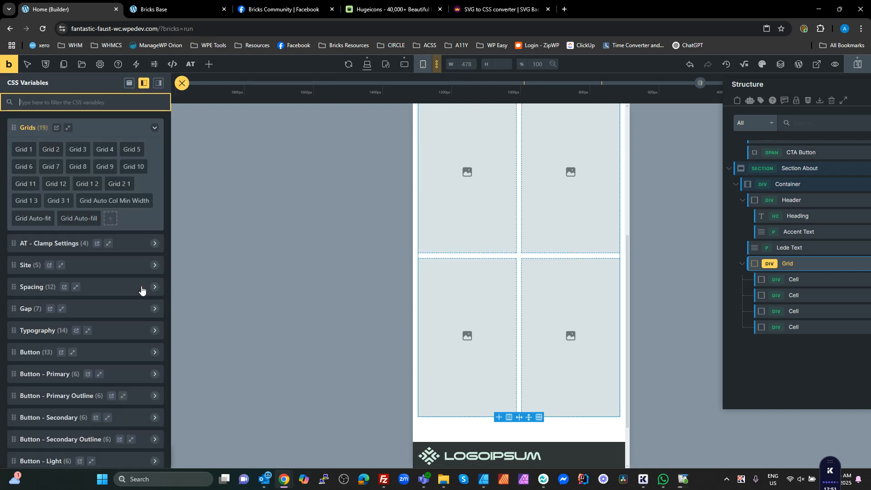
pyautogui.click(27, 151)
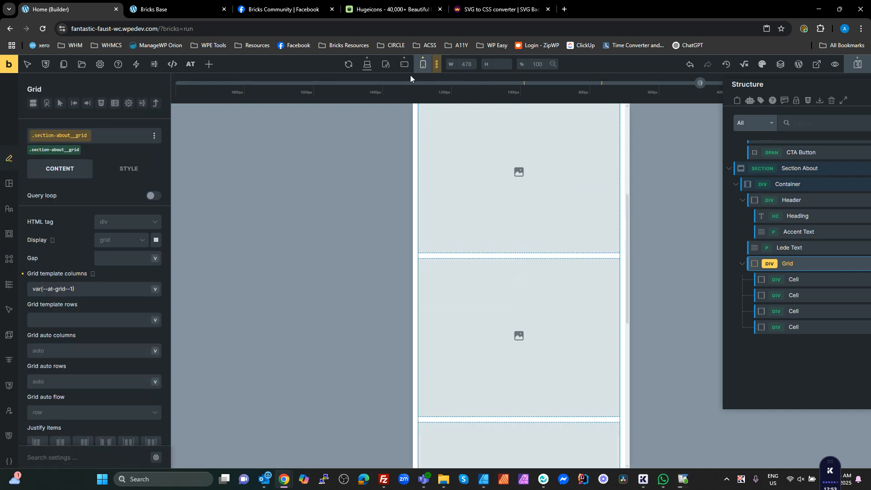
pyautogui.click(385, 64)
pyautogui.click(367, 64)
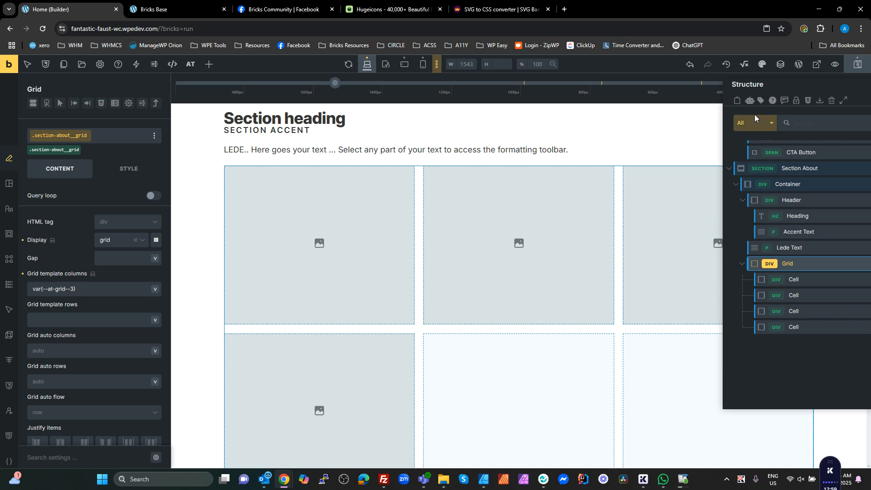
# Dock the Structure panel again and delete the last Cell from the about grid.
pyautogui.moveTo(743, 87); pyautogui.dragTo(740, 91)
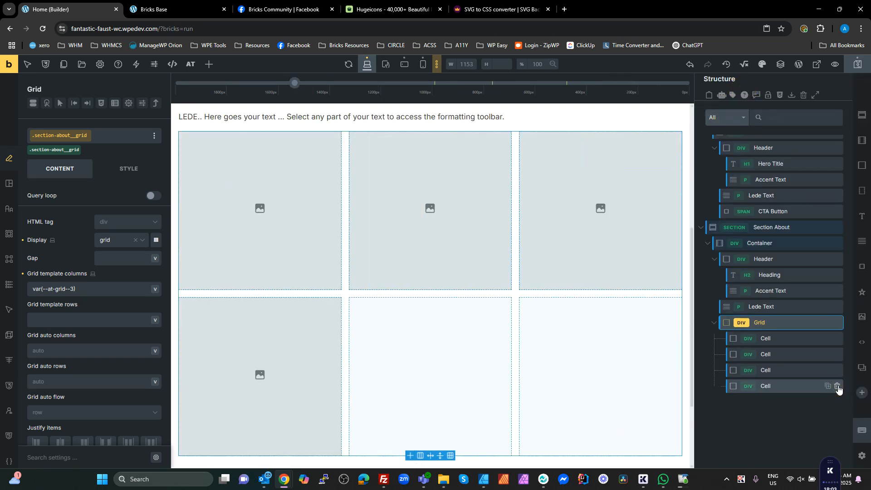
pyautogui.click(837, 387)
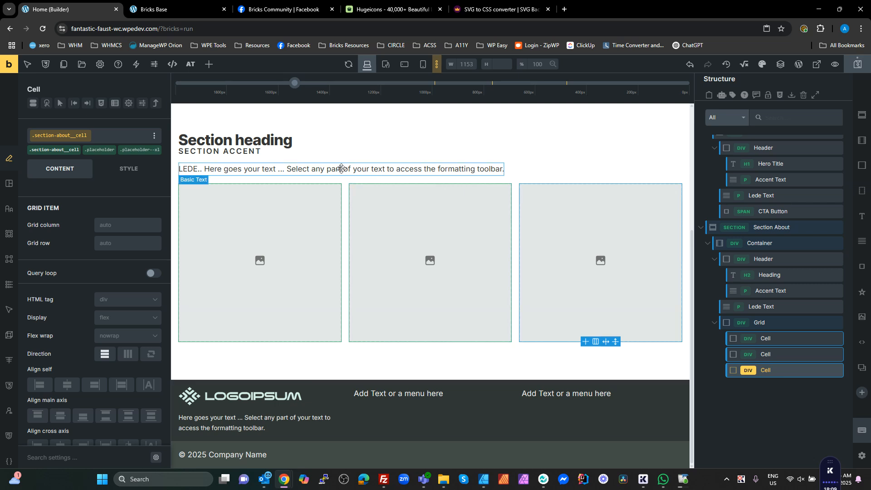
pyautogui.click(803, 437)
# Collapse Section About, duplicate it, and rename the copy Section Posts.
pyautogui.click(700, 230)
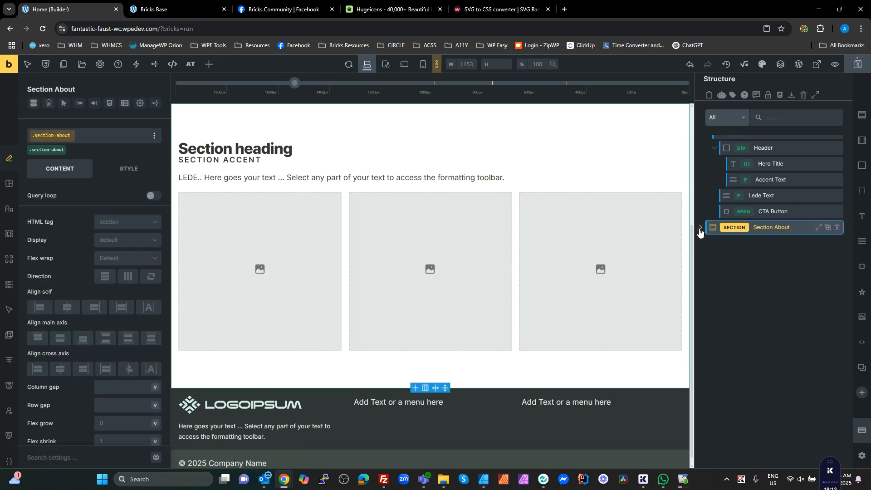
pyautogui.click(778, 253)
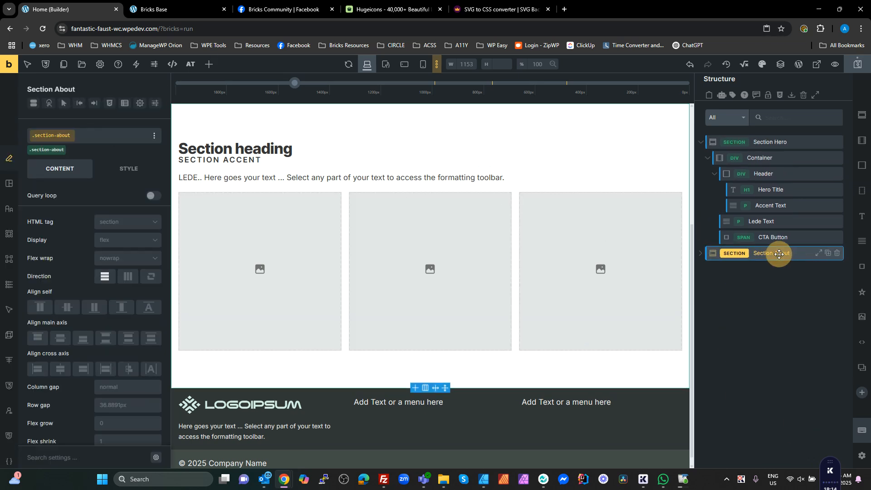
pyautogui.click(828, 253)
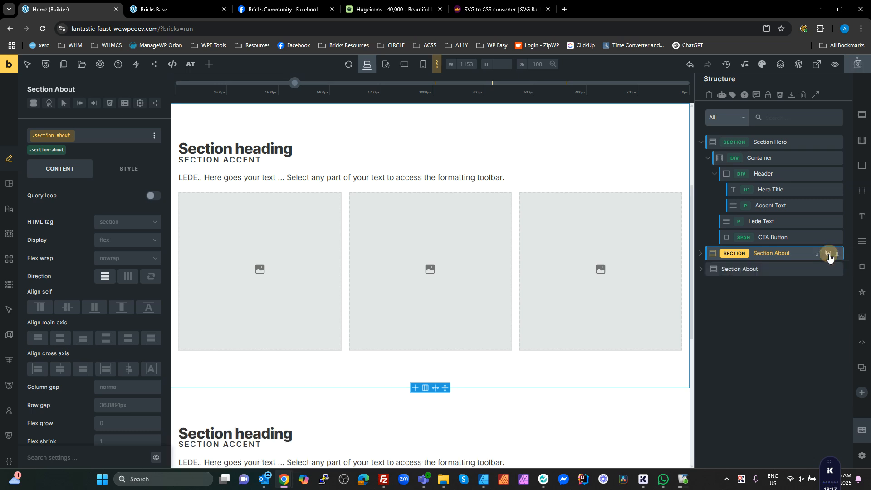
pyautogui.click(742, 270)
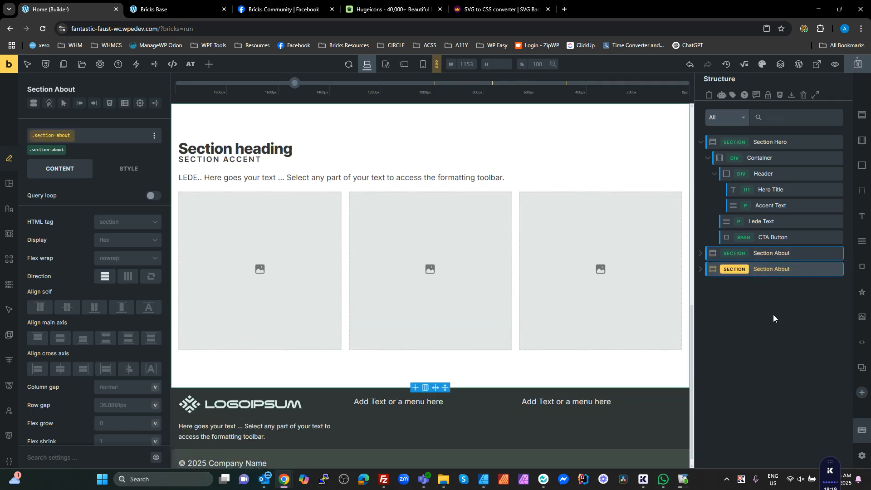
pyautogui.doubleClick(784, 270)
pyautogui.write('Posts')
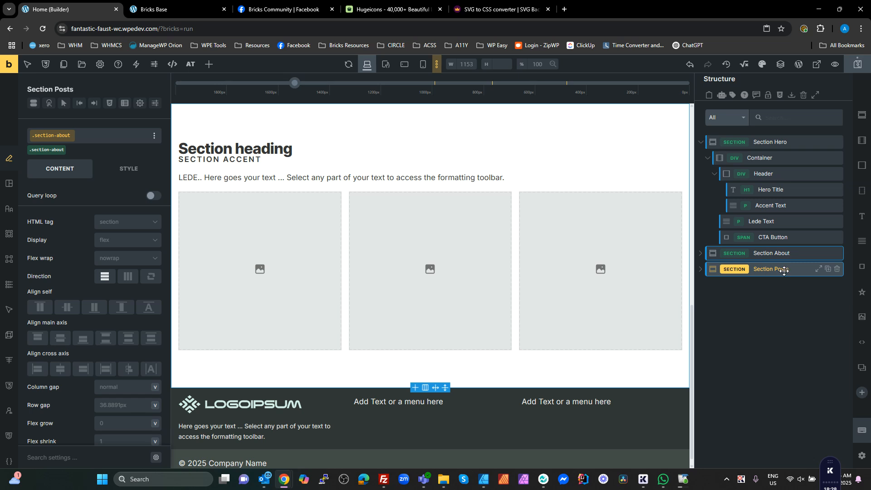
pyautogui.click(778, 311)
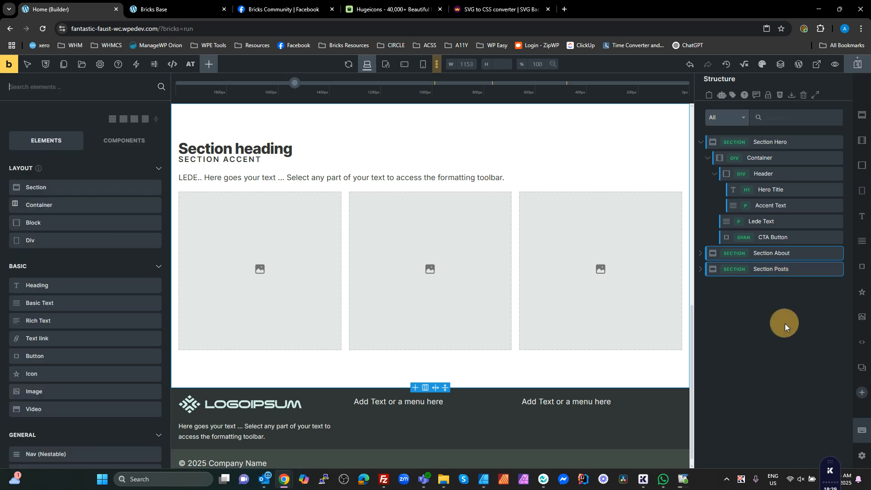
# Set up a bulk duplication of Section Posts' classes in the Component Class Manager, including only names containing section-about.
pyautogui.click(769, 270)
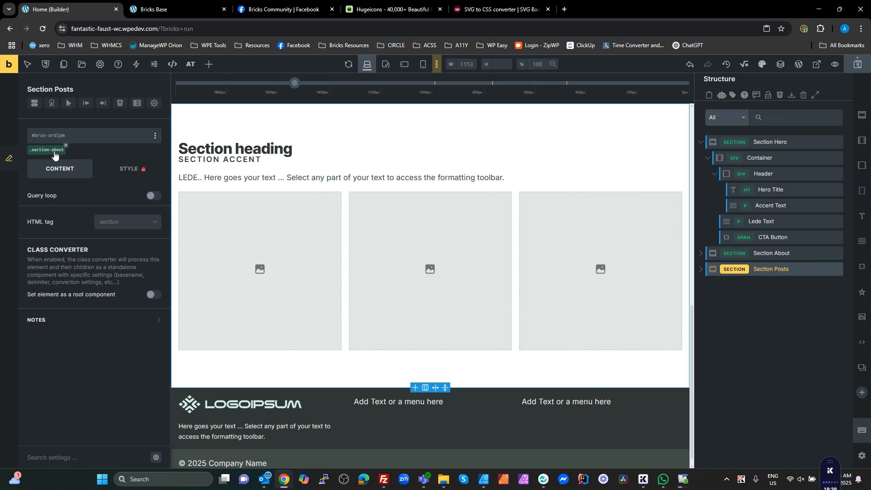
pyautogui.rightClick(766, 270)
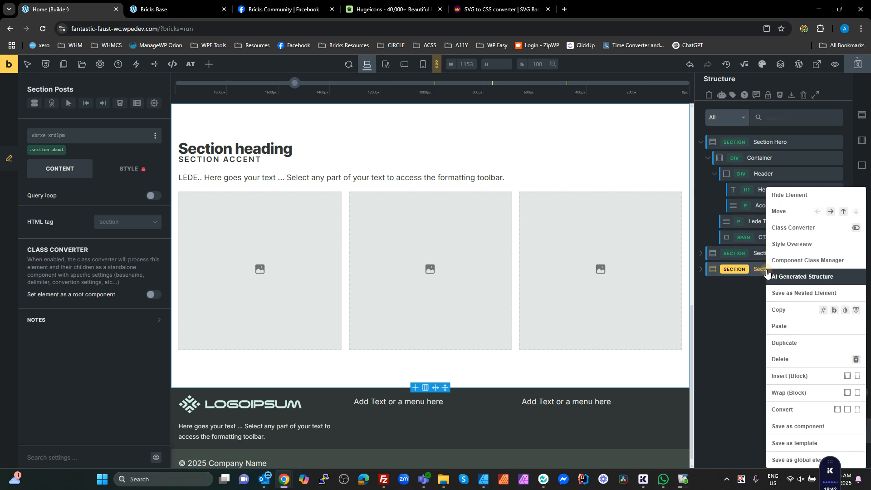
pyautogui.click(817, 260)
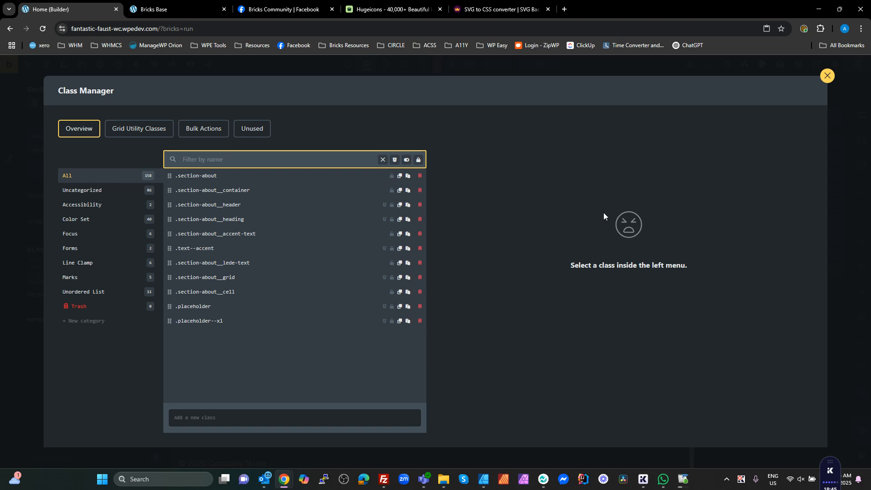
pyautogui.click(207, 130)
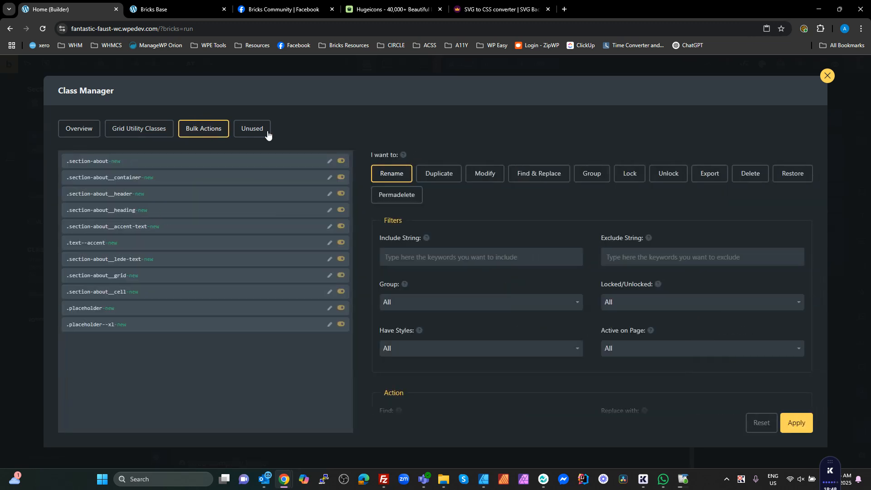
pyautogui.click(439, 177)
pyautogui.moveTo(109, 162); pyautogui.dragTo(70, 163)
pyautogui.hotkey('ctrl', 'c')
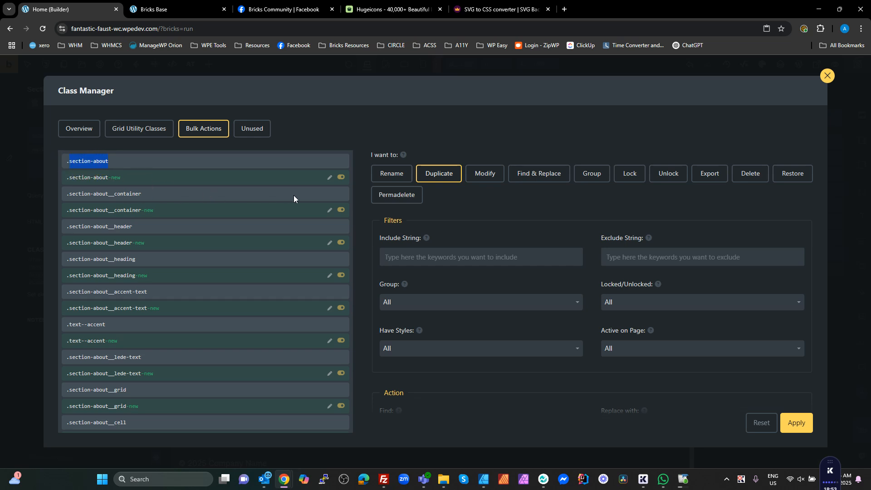
pyautogui.click(418, 255)
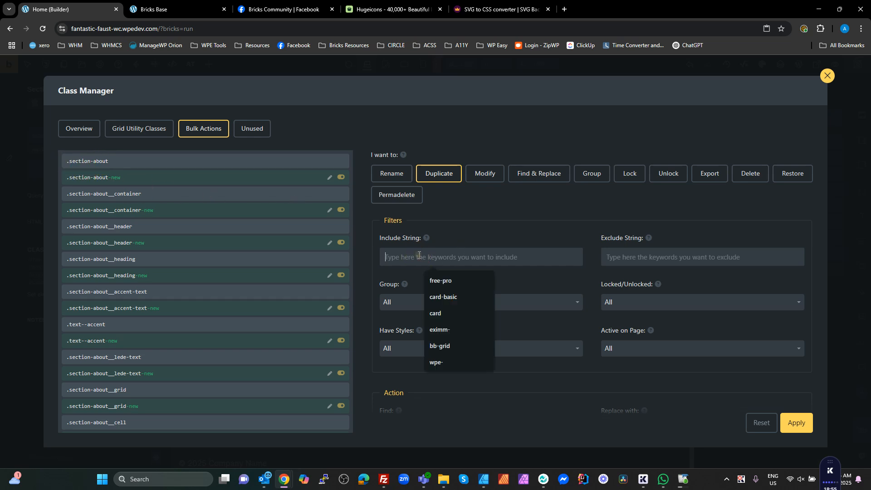
pyautogui.hotkey('ctrl', 'v')
pyautogui.scroll(-2, 535, 290)
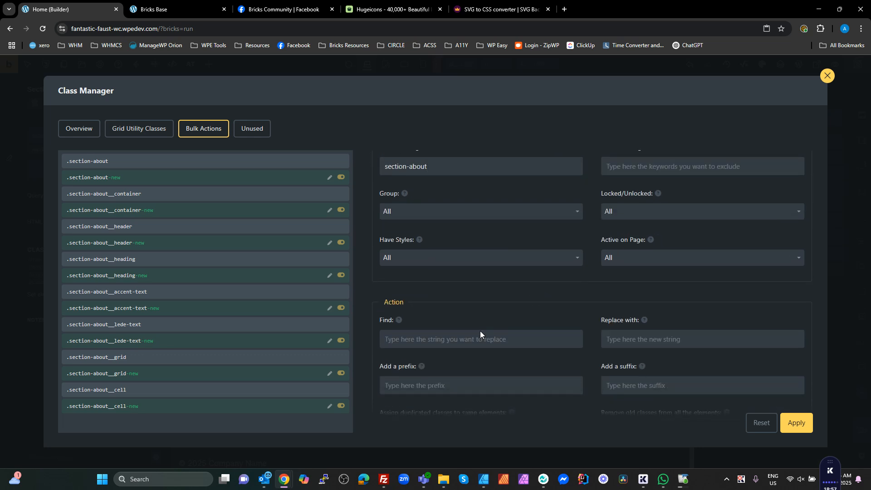
# Set the duplicated class names to replace section-about with section-posts.
pyautogui.click(449, 341)
pyautogui.hotkey('ctrl', 'v')
pyautogui.click(651, 340)
pyautogui.hotkey('ctrl', 'v')
pyautogui.doubleClick(638, 340)
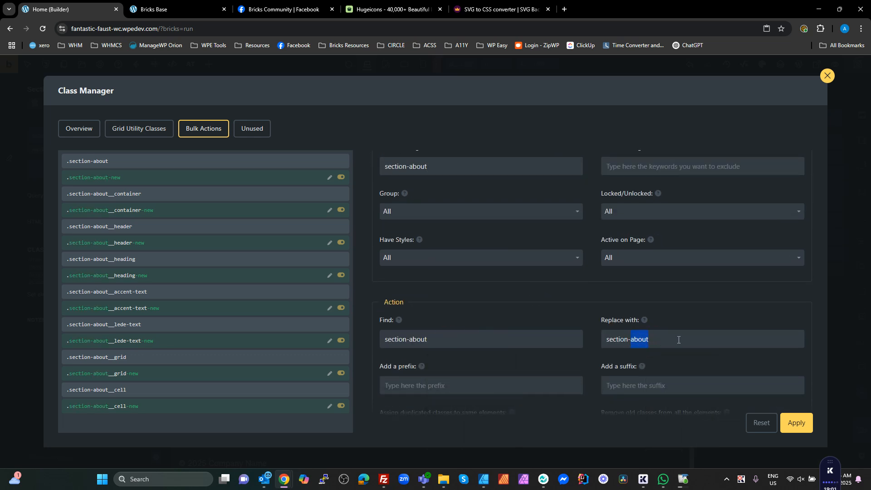
pyautogui.write('posts')
pyautogui.scroll(-2, 711, 353)
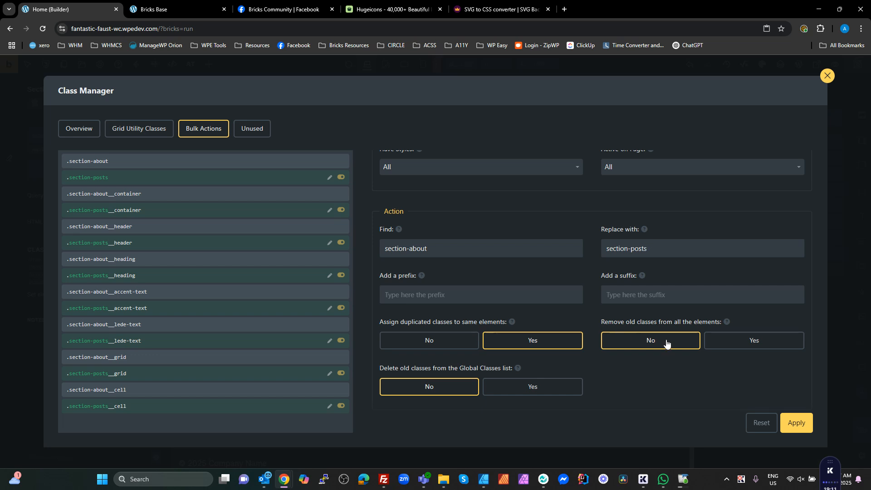
# Enable removing the old classes from all the elements, apply the bulk duplication, and close the Class Manager.
pyautogui.click(739, 341)
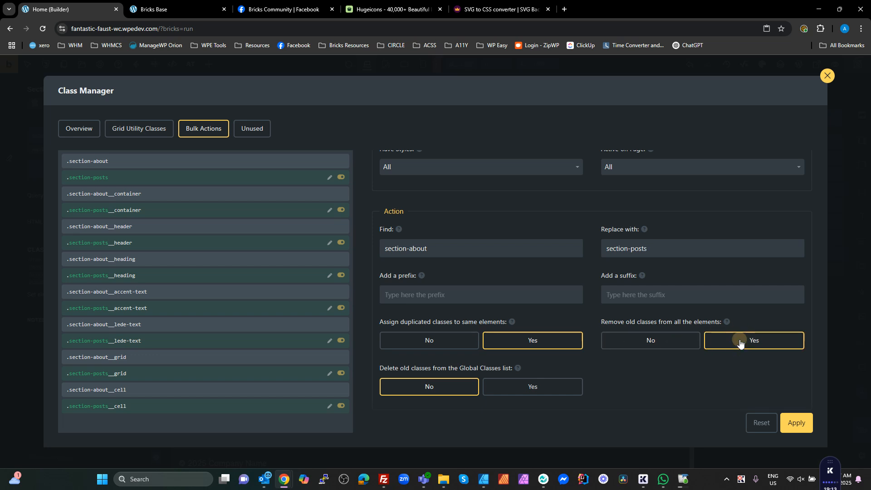
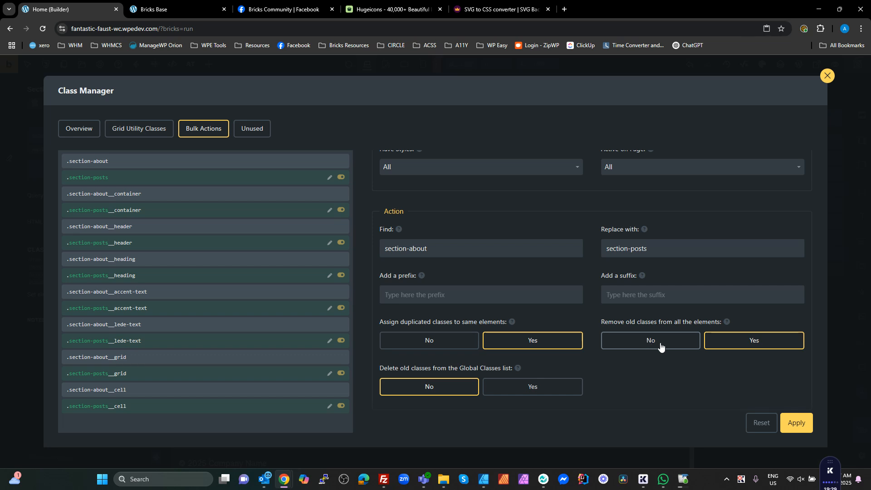
pyautogui.click(798, 425)
pyautogui.click(826, 76)
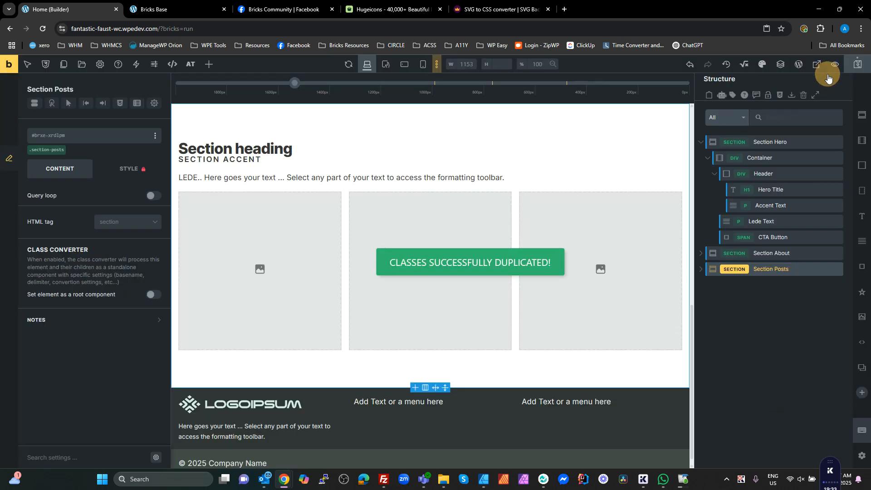
# Expand Section Posts and its Container, check their assigned classes, and compare the section with Section About on the canvas.
pyautogui.click(773, 268)
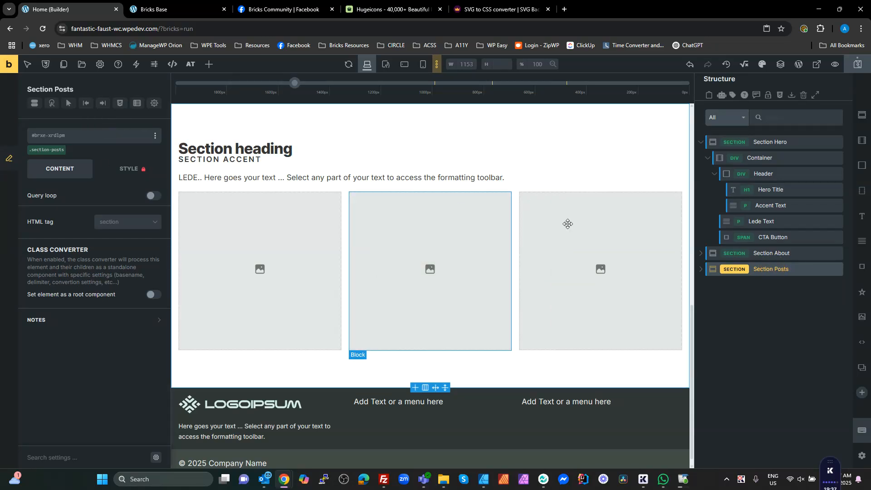
pyautogui.click(701, 268)
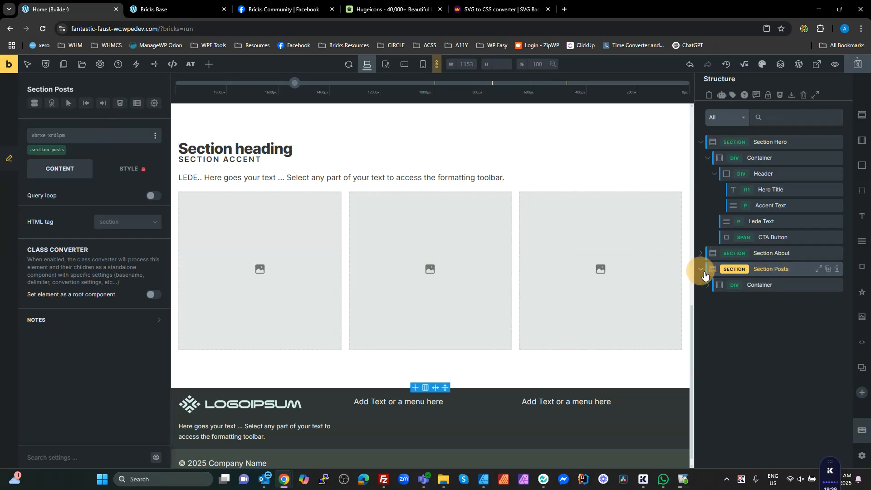
pyautogui.click(726, 285)
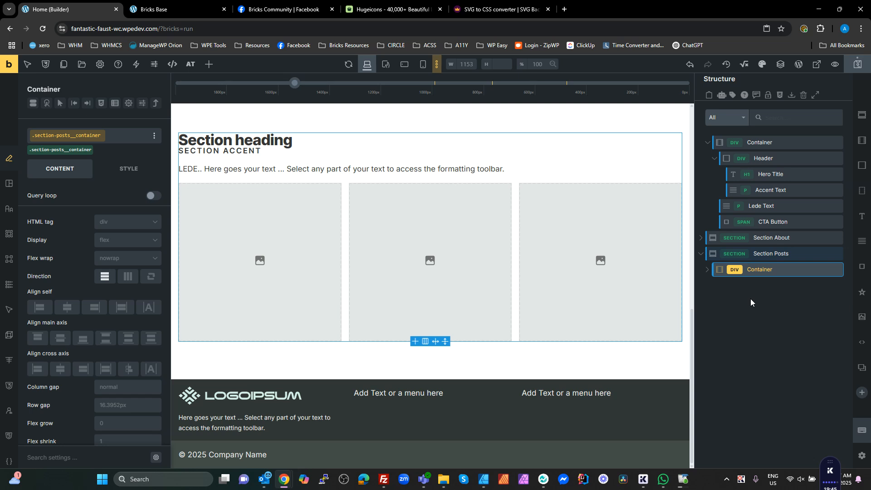
pyautogui.scroll(7, 409, 200)
pyautogui.scroll(-1, 409, 201)
pyautogui.scroll(-4, 409, 200)
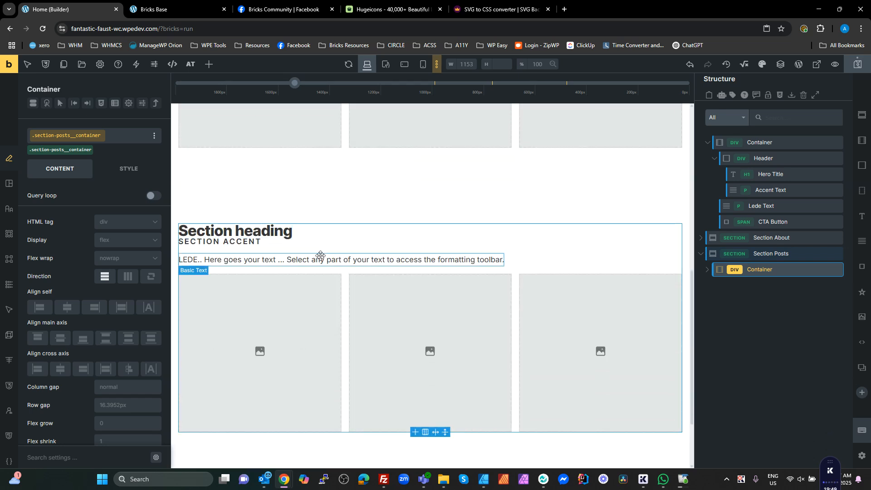
pyautogui.click(707, 269)
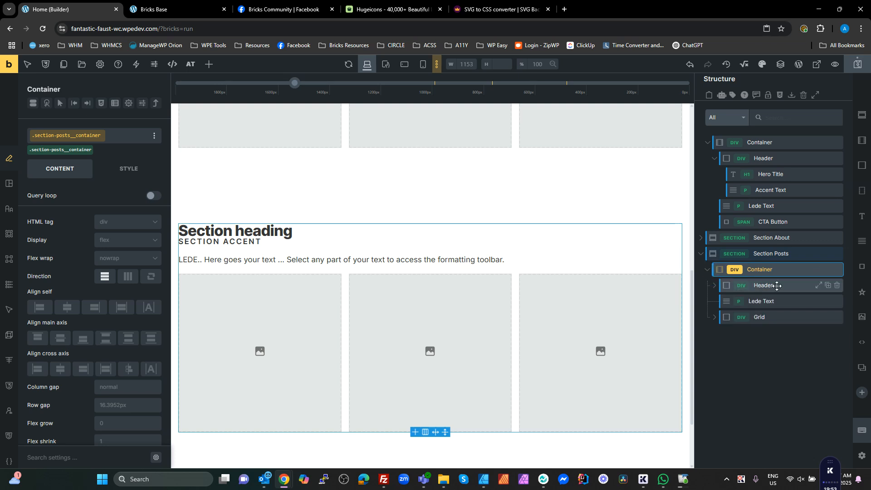
# Change the text of Section About's heading to "About heading".
pyautogui.scroll(6, 447, 287)
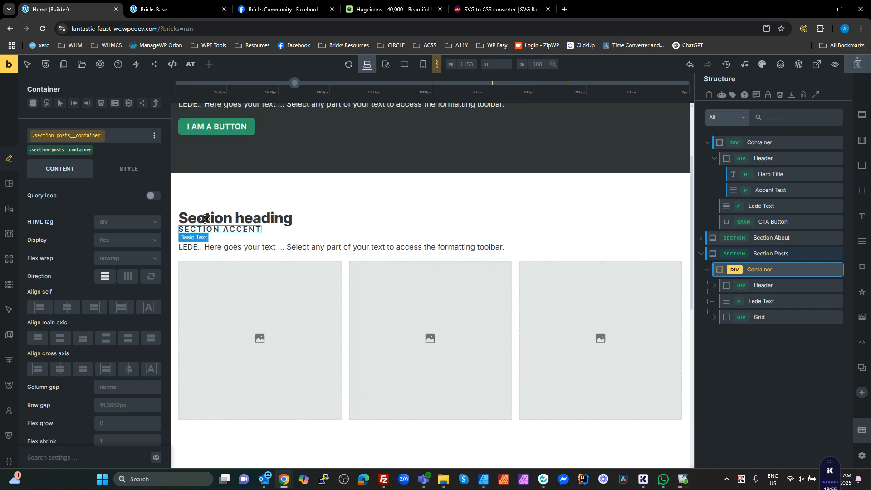
pyautogui.doubleClick(205, 219)
pyautogui.doubleClick(38, 222)
pyautogui.write('About heading')
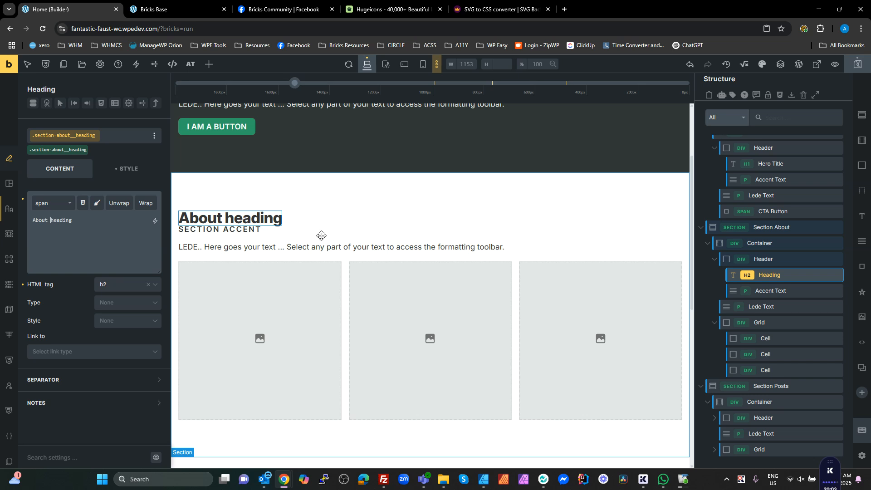
# Change the text of Section Posts' heading to "Latest Posts".
pyautogui.scroll(-5, 321, 236)
pyautogui.click(213, 276)
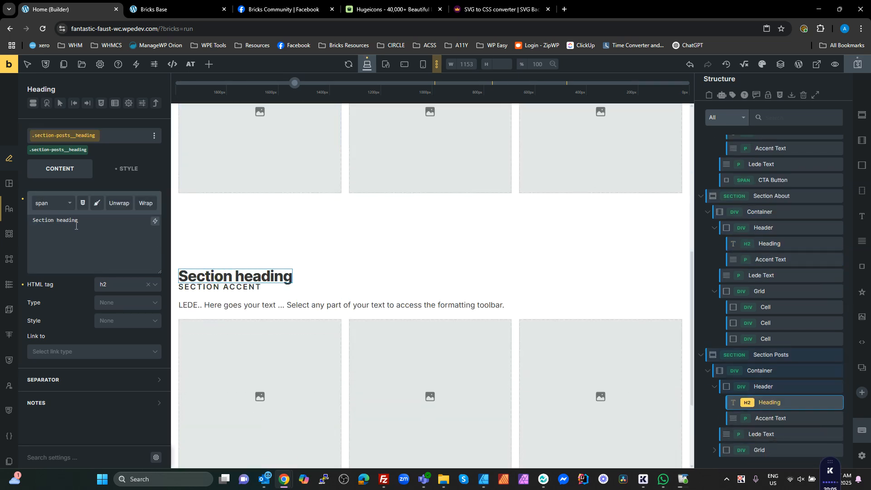
pyautogui.doubleClick(43, 221)
pyautogui.write('Posts')
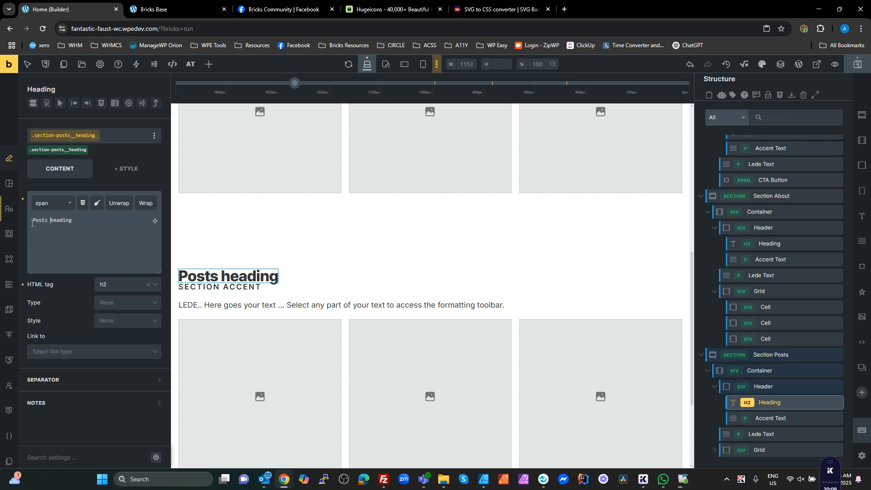
pyautogui.write('st')
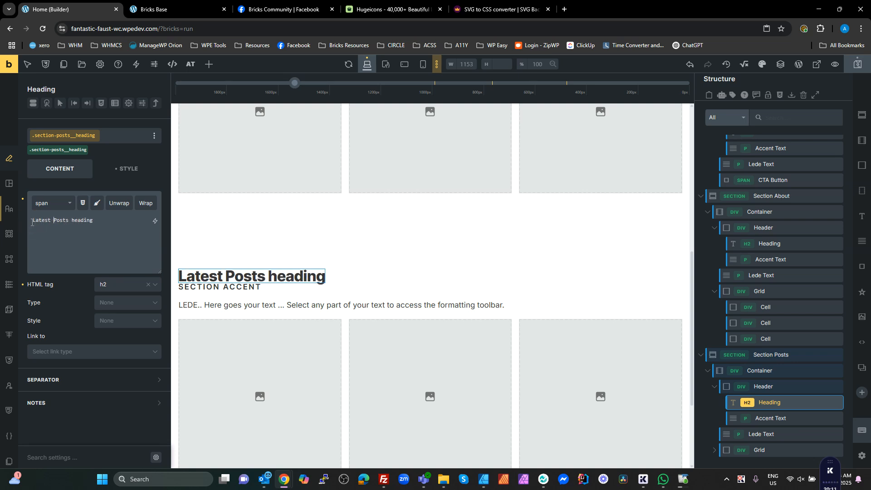
pyautogui.doubleClick(75, 220)
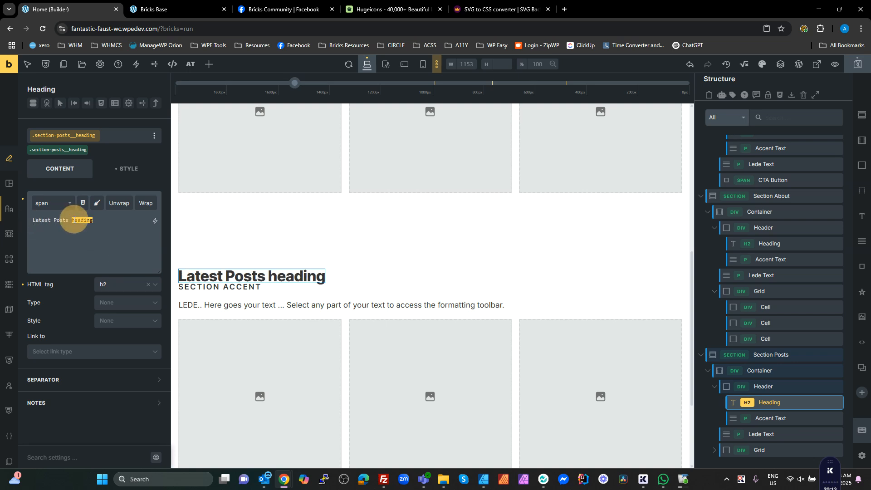
pyautogui.press('BackSpace')
pyautogui.press('BackSpace')
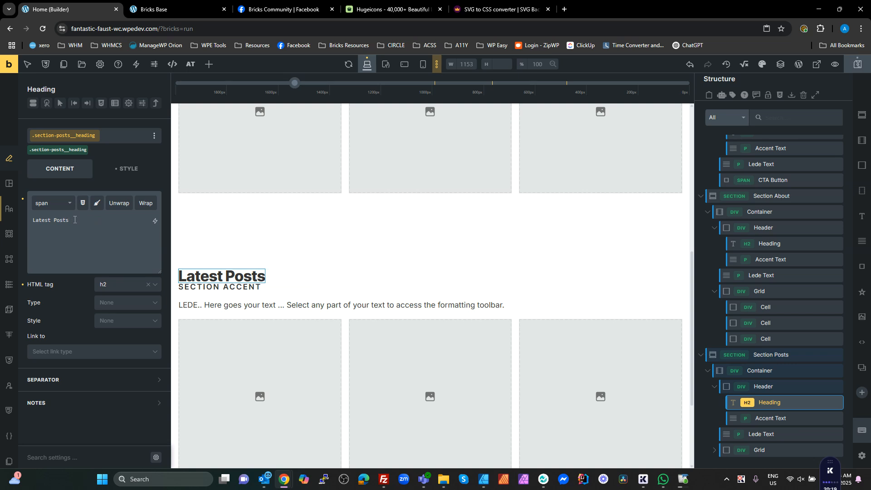
# Collapse the structure tree, then duplicate Section Posts and place the copy between Section Hero and Section About.
pyautogui.scroll(5, 394, 300)
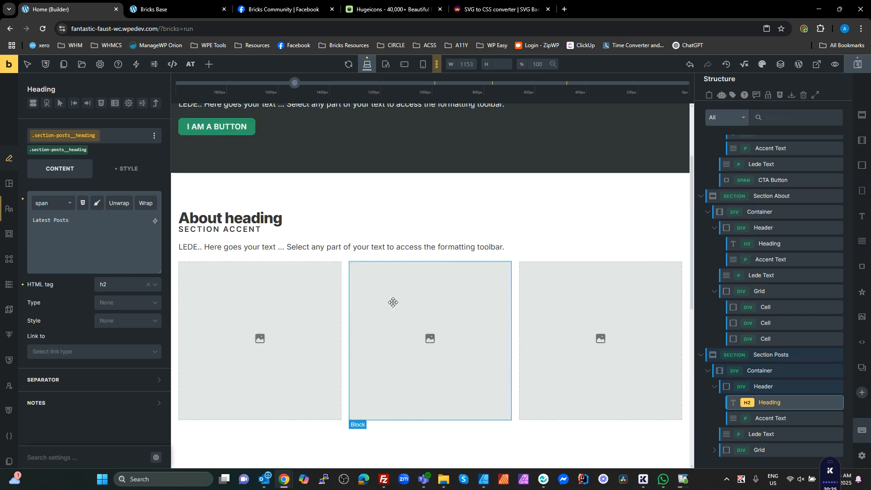
pyautogui.scroll(-4, 590, 277)
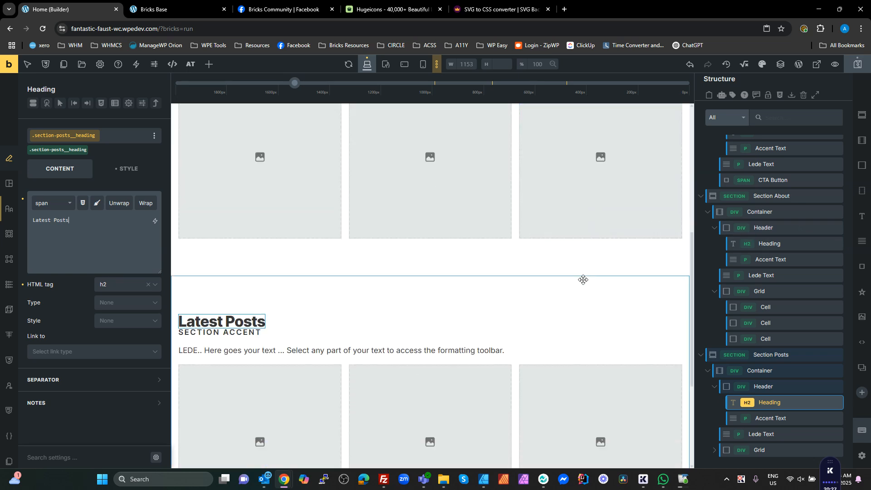
pyautogui.scroll(-4, 441, 317)
pyautogui.scroll(5, 442, 317)
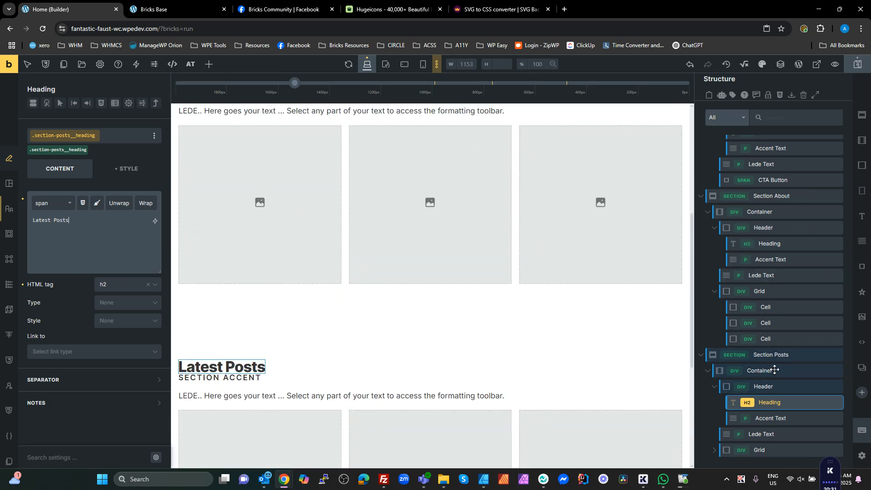
pyautogui.click(815, 95)
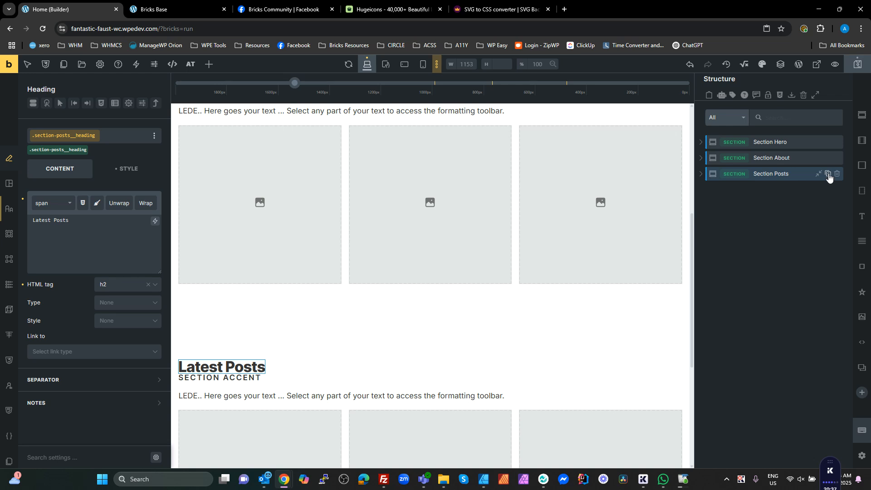
pyautogui.click(828, 176)
pyautogui.click(760, 172)
pyautogui.moveTo(760, 171); pyautogui.dragTo(800, 156)
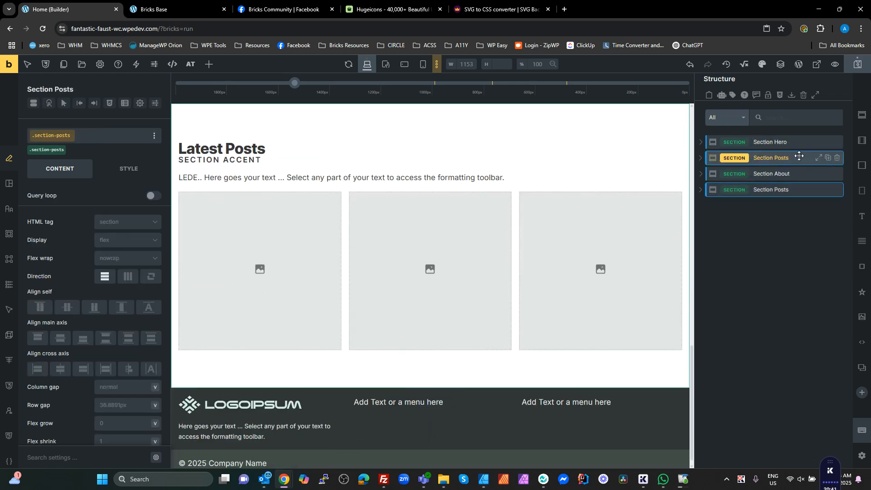
# Rename the duplicated section below Section Hero as "Section Team".
pyautogui.doubleClick(785, 156)
pyautogui.doubleClick(782, 158)
pyautogui.write('Team')
pyautogui.click(791, 278)
# Open Section Team's Component Class Manager and set up a bulk class duplication that includes only the string section-posts.
pyautogui.click(763, 159)
pyautogui.rightClick(763, 159)
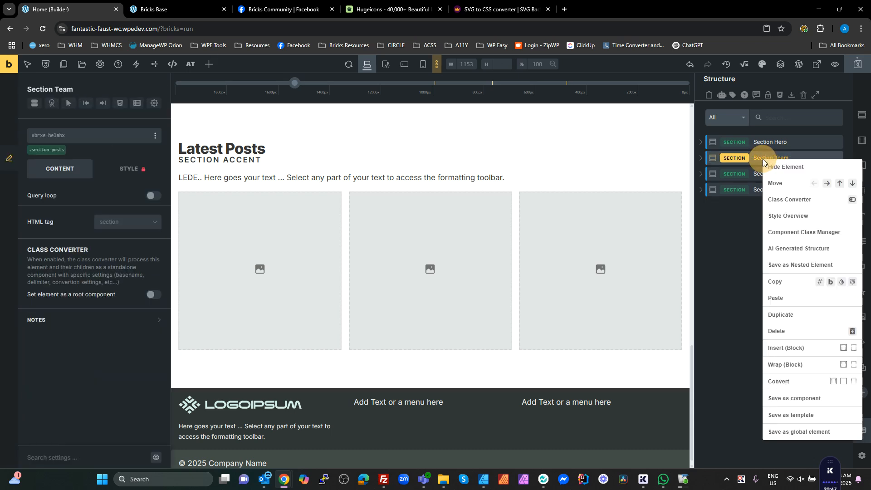
pyautogui.click(808, 233)
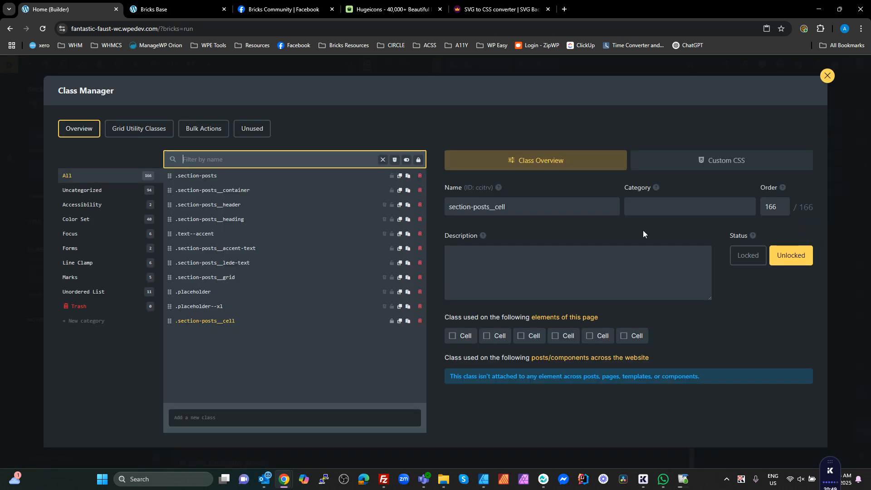
pyautogui.click(202, 129)
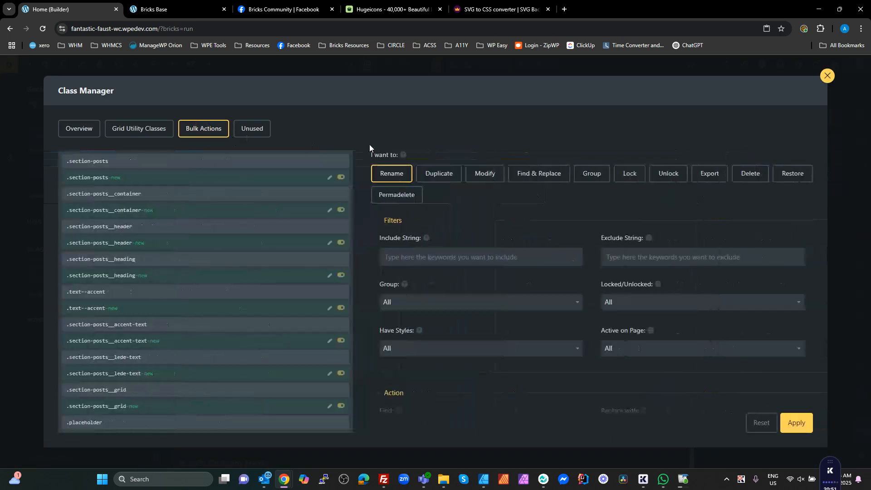
pyautogui.click(439, 174)
pyautogui.moveTo(93, 160); pyautogui.dragTo(69, 161)
pyautogui.hotkey('ctrl', 'c')
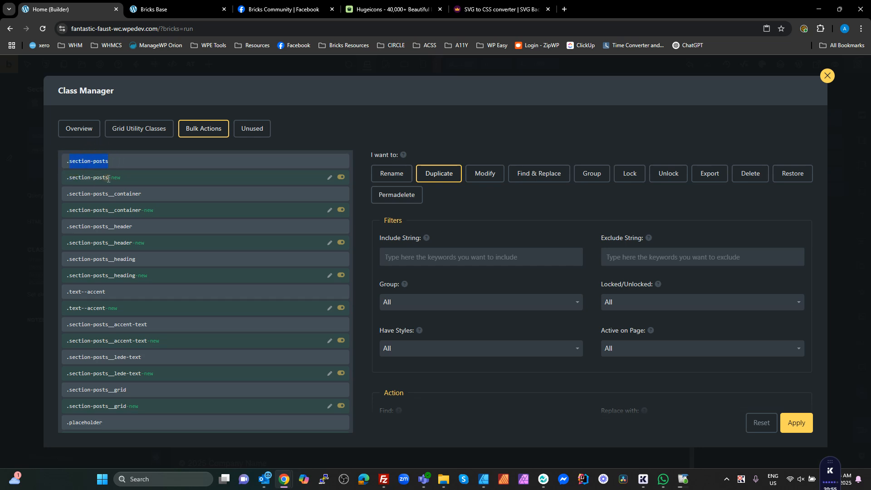
pyautogui.click(492, 256)
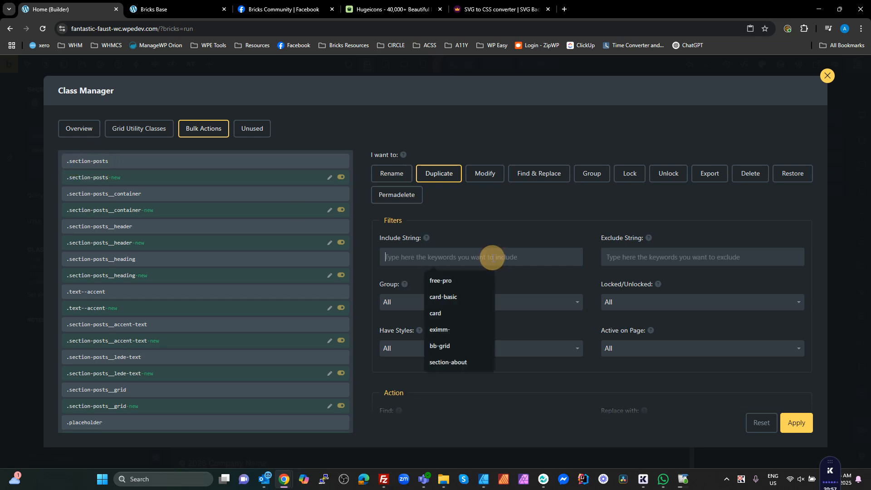
pyautogui.hotkey('ctrl', 'v')
# Set the duplicated class names to replace section-posts with section-team.
pyautogui.scroll(-2, 467, 345)
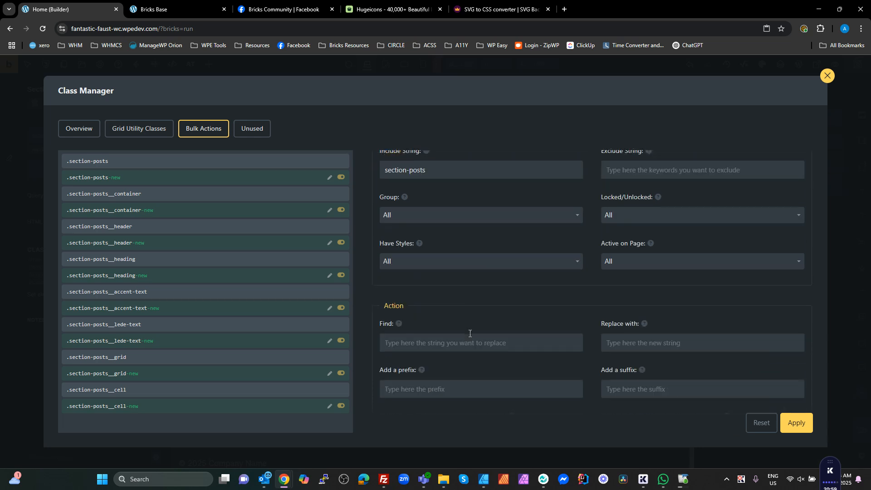
pyautogui.click(433, 338)
pyautogui.hotkey('ctrl', 'v')
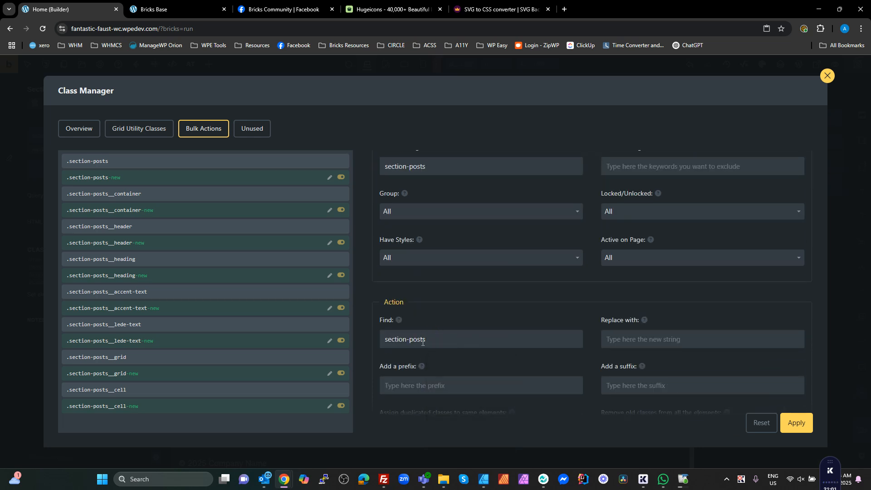
pyautogui.click(654, 337)
pyautogui.hotkey('ctrl', 'v')
pyautogui.doubleClick(634, 336)
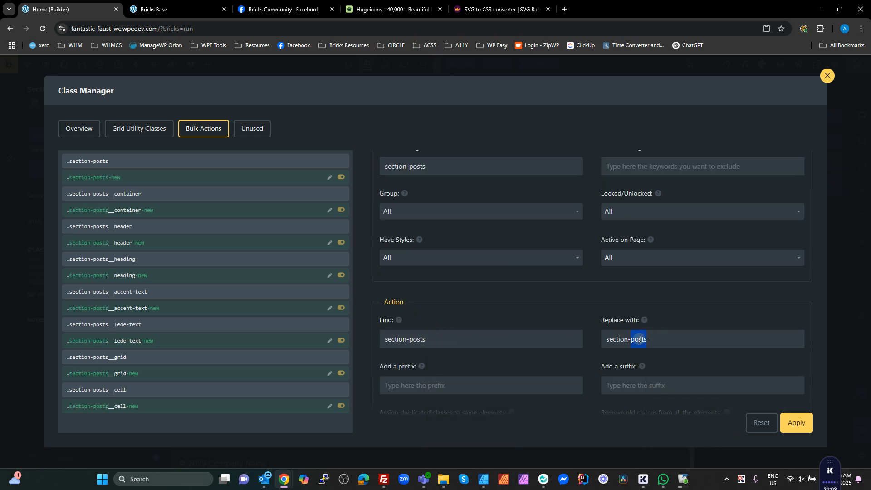
pyautogui.write('team')
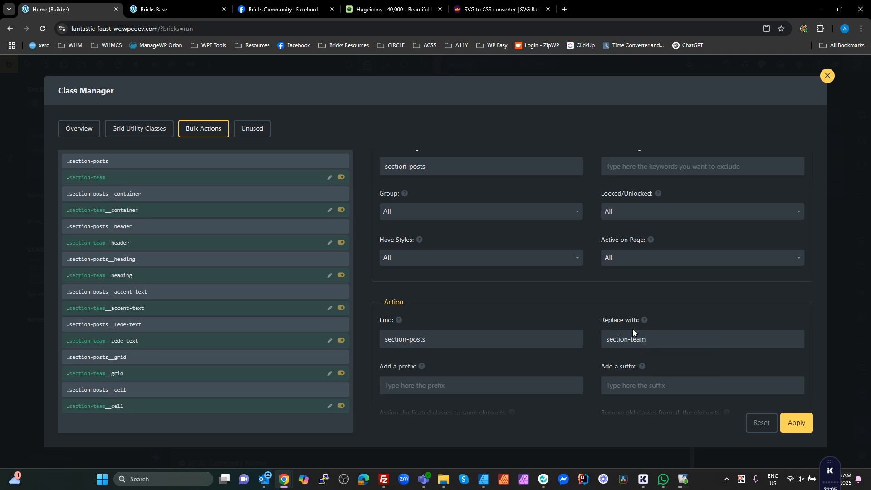
# Enable removing the old classes from all the elements, apply the section-team duplication, and close the Class Manager.
pyautogui.scroll(-3, 632, 329)
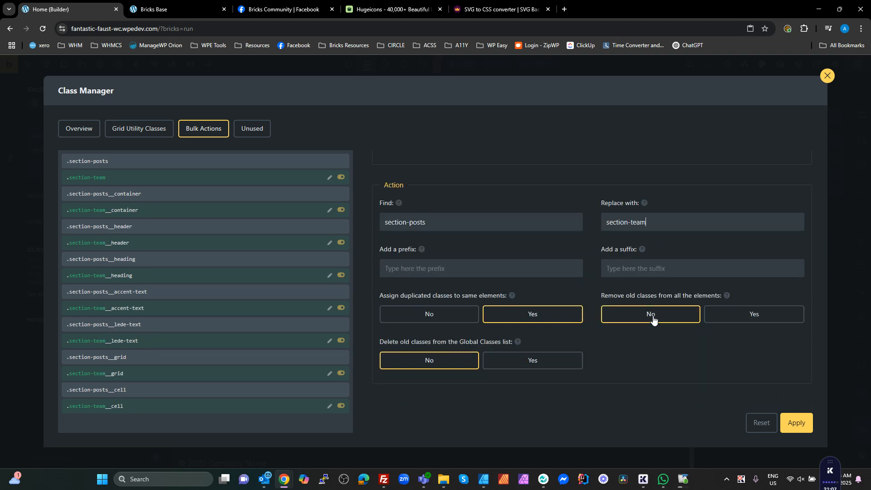
pyautogui.click(754, 316)
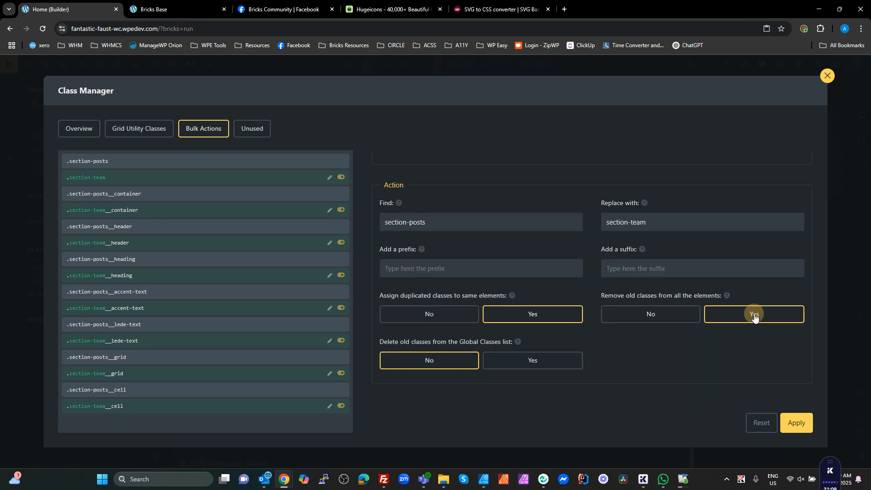
pyautogui.click(797, 424)
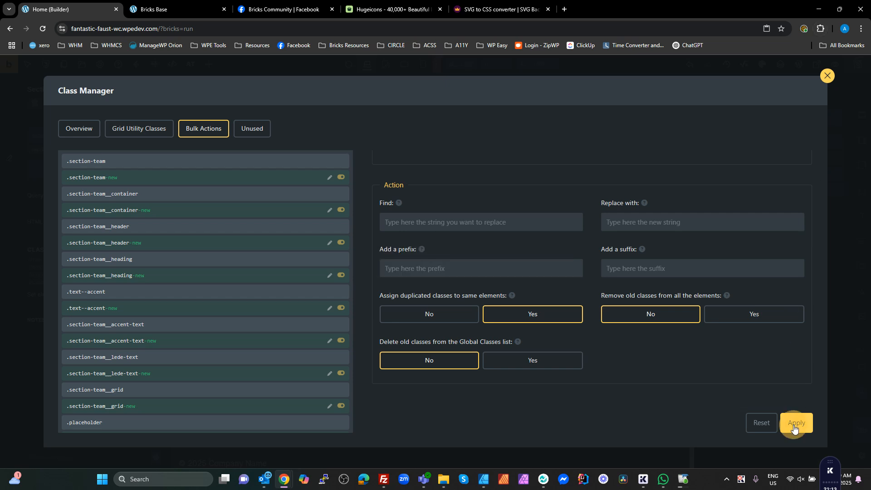
pyautogui.click(826, 77)
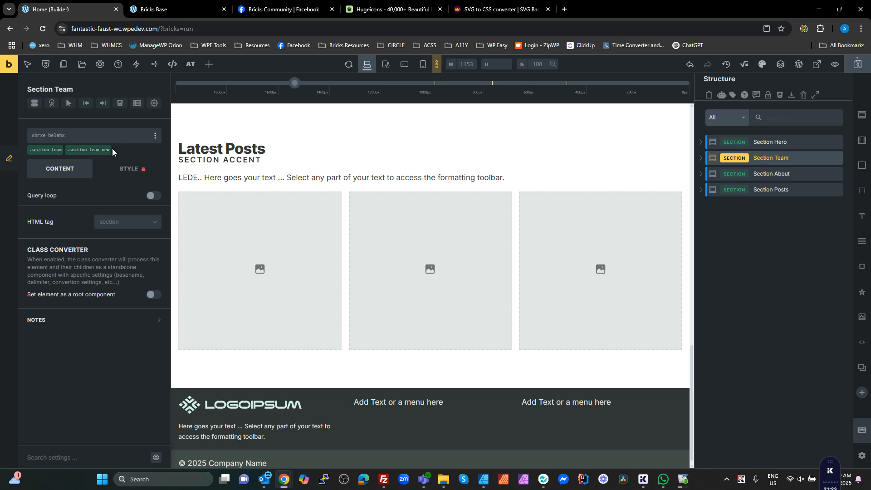
# Remove the extra section-team-new class from Section Team and check the classes assigned to the section and its Container.
pyautogui.click(113, 149)
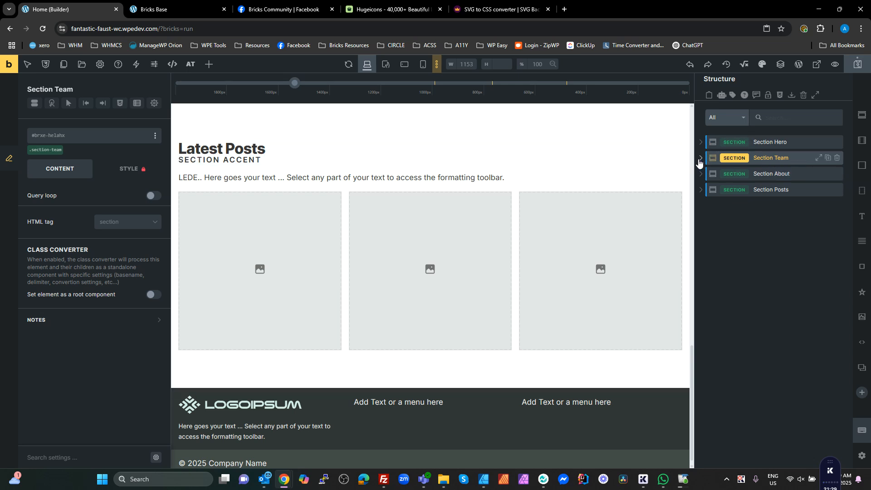
pyautogui.click(701, 158)
pyautogui.click(747, 173)
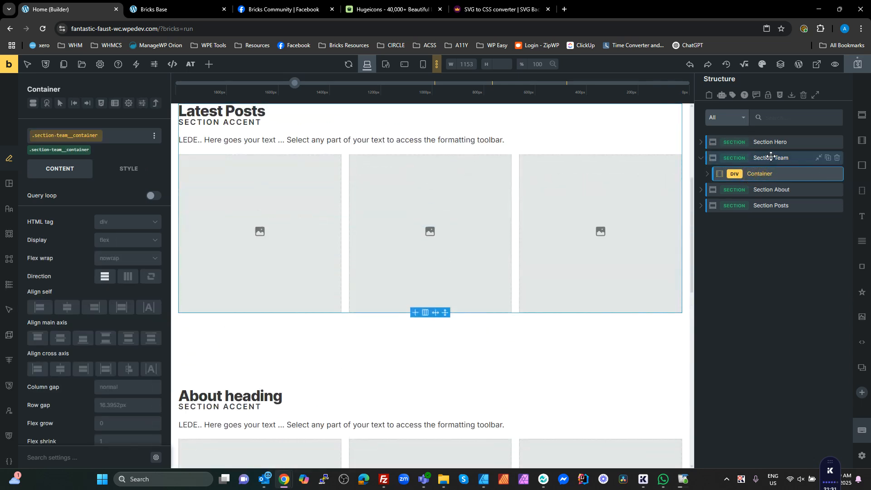
pyautogui.click(771, 158)
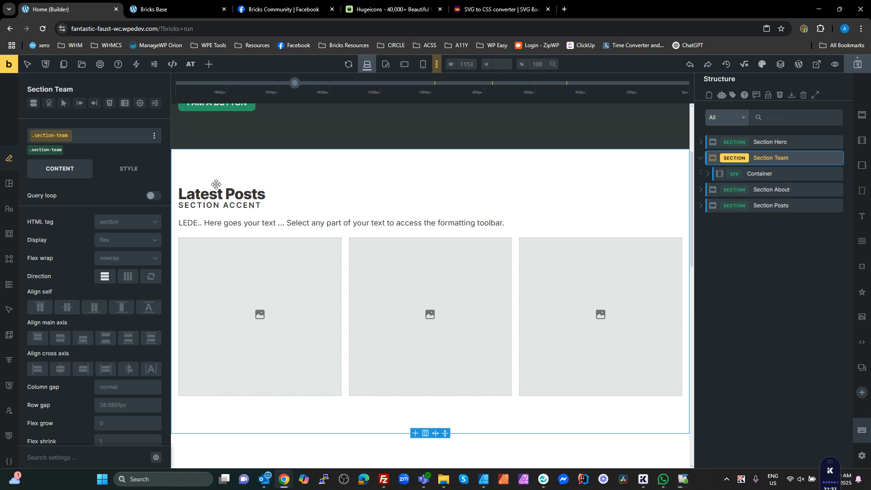
# Change the text of Section Team's heading to "Our Team".
pyautogui.doubleClick(193, 195)
pyautogui.tripleClick(92, 224)
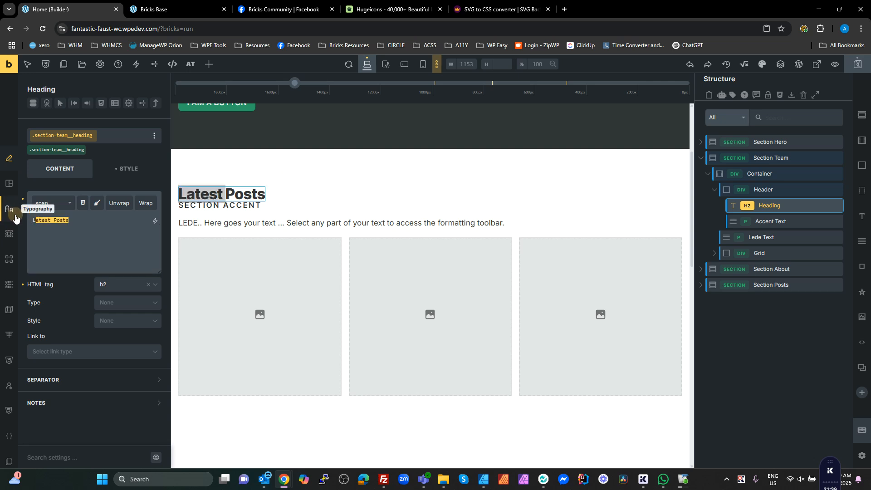
pyautogui.write('LOur Team')
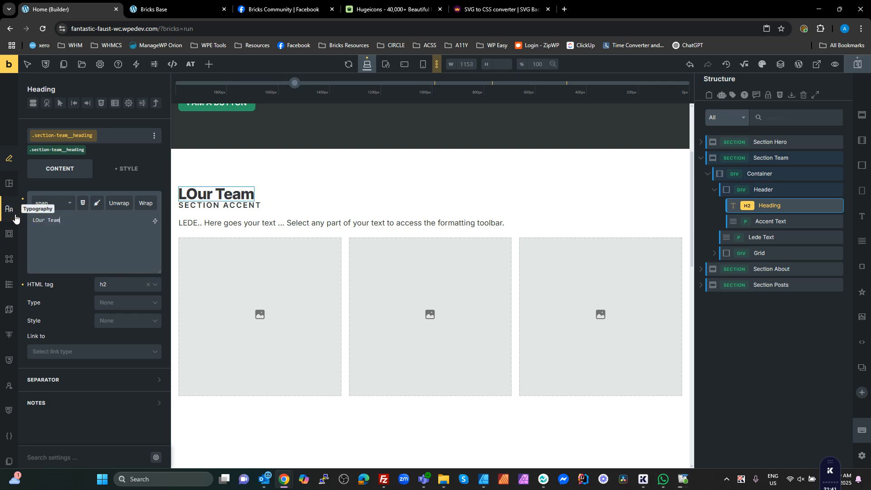
pyautogui.click(36, 221)
pyautogui.press('BackSpace')
# Change Section Team's accent text to "Who we are".
pyautogui.click(220, 205)
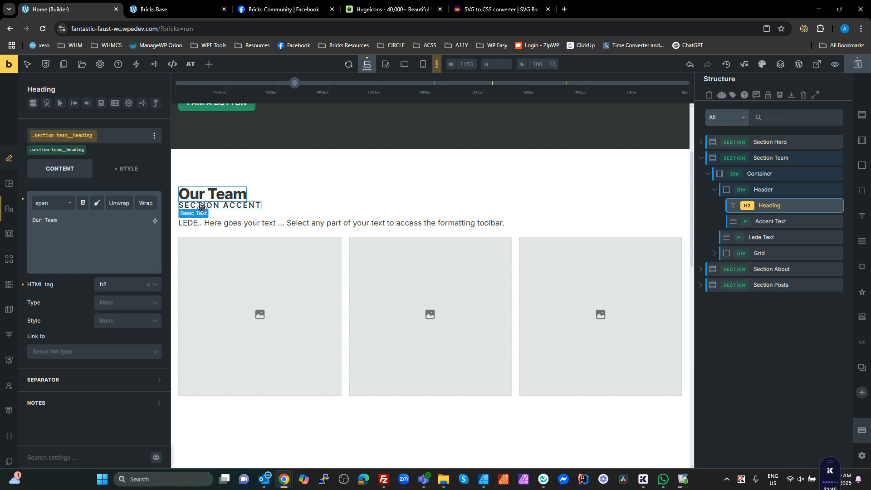
pyautogui.click(81, 229)
pyautogui.hotkey('ctrl', 'a')
pyautogui.write('Wo we')
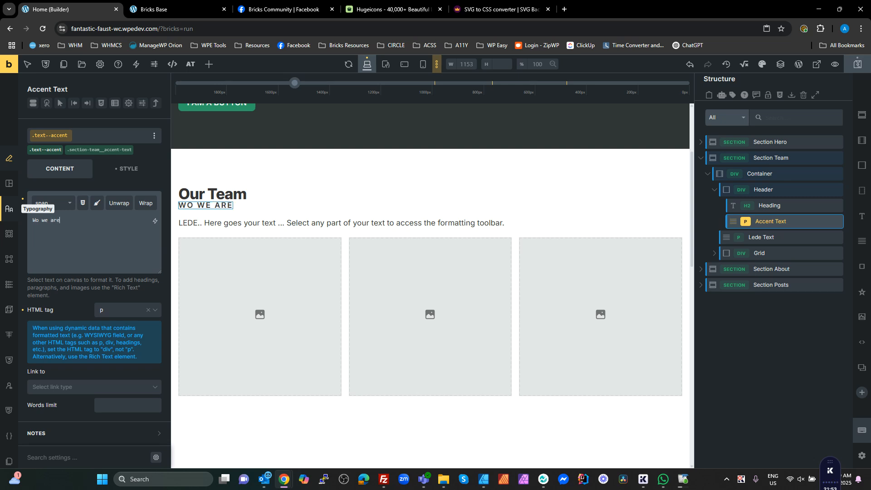
pyautogui.click(214, 224)
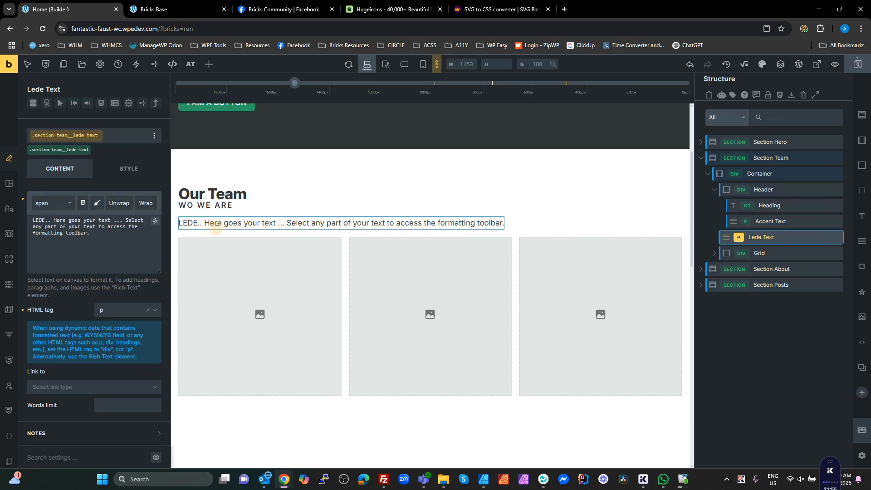
pyautogui.click(205, 205)
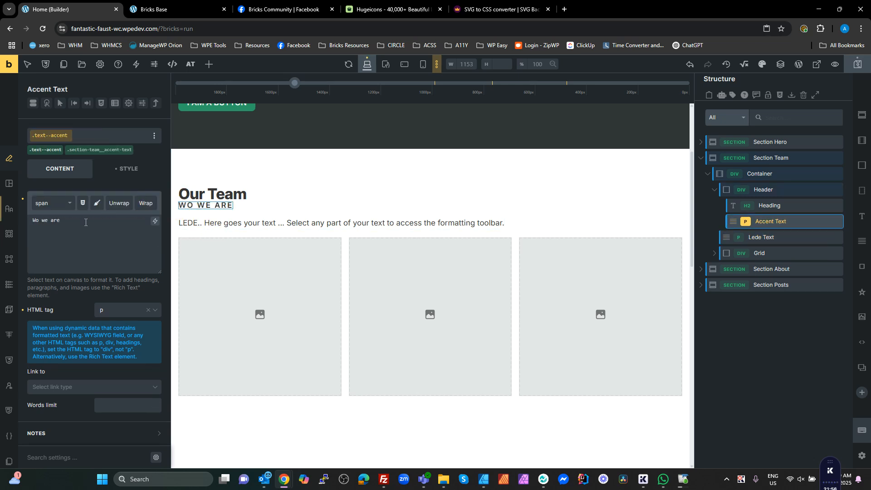
pyautogui.click(38, 223)
pyautogui.write('h')
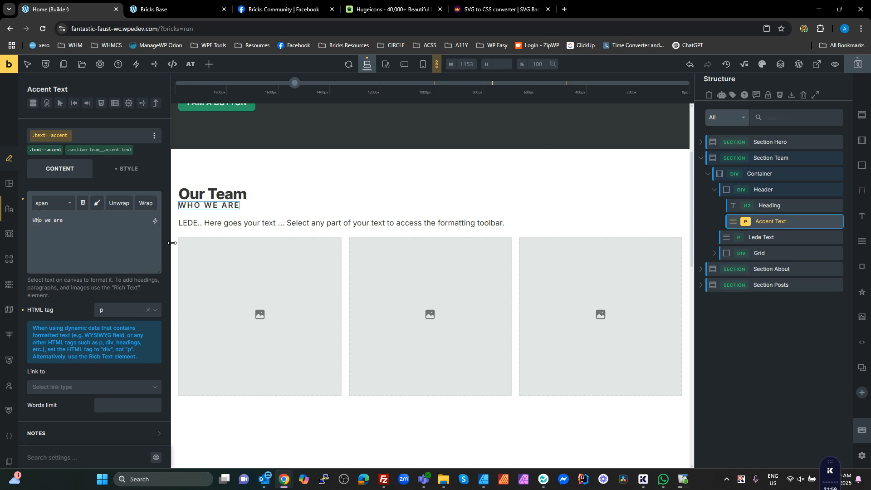
# Change Section Team's lede text to "Our talented team members who you will work with.".
pyautogui.click(216, 224)
pyautogui.tripleClick(105, 238)
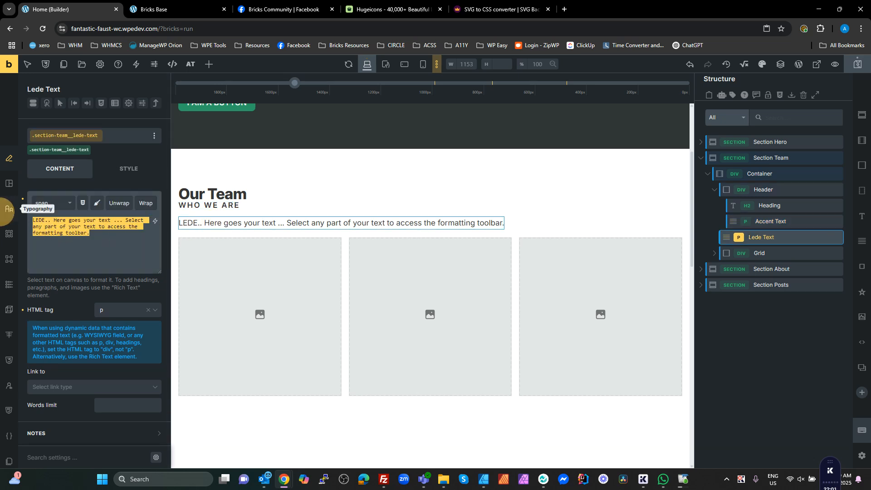
pyautogui.write('Our talente')
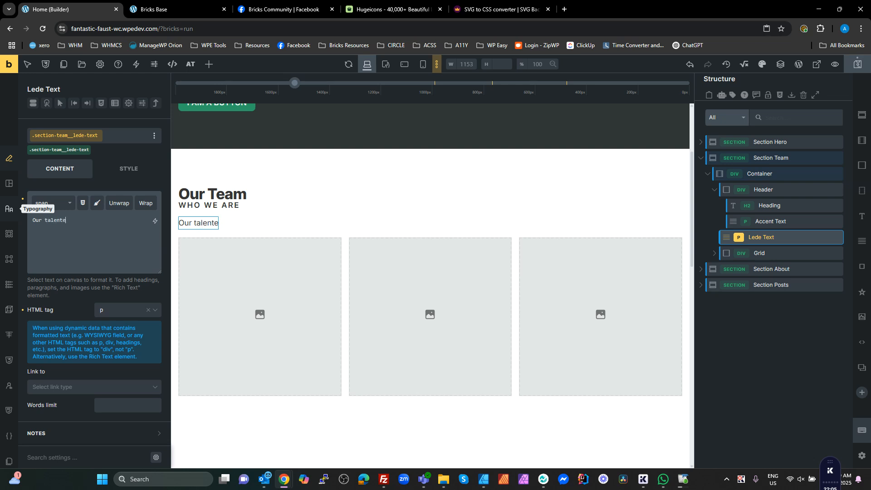
pyautogui.write('d team mem')
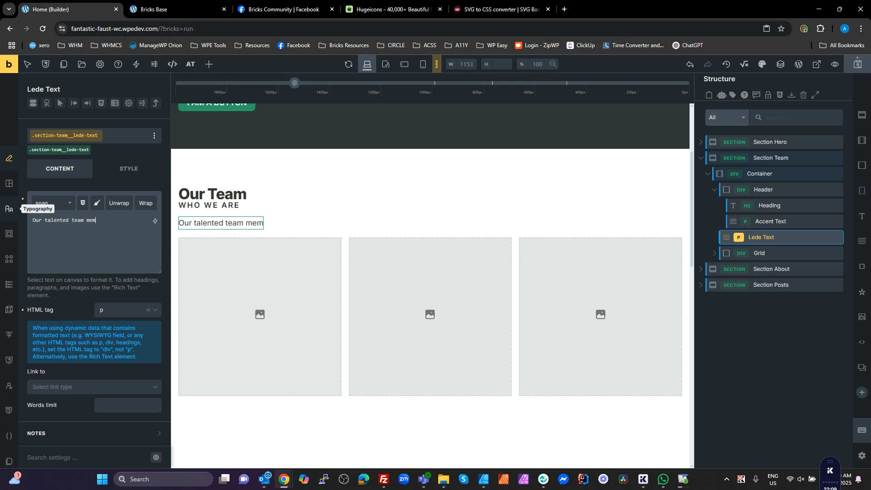
pyautogui.write('bers who youo')
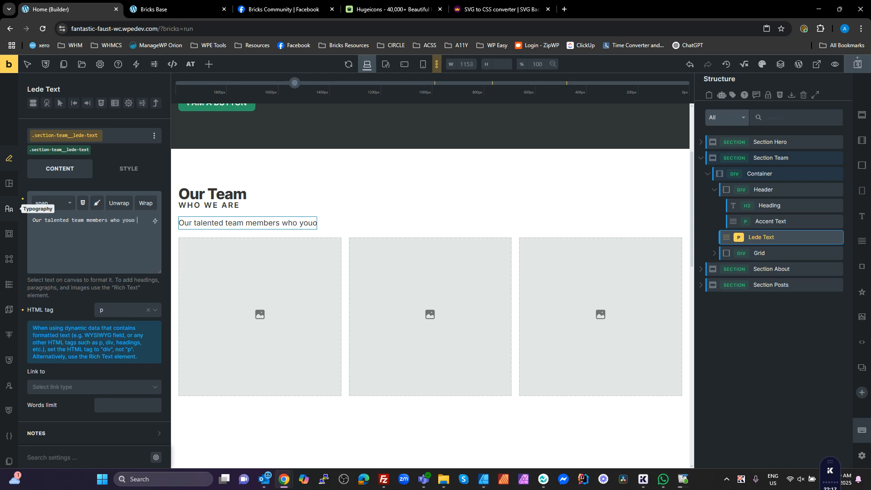
pyautogui.write('will work with.')
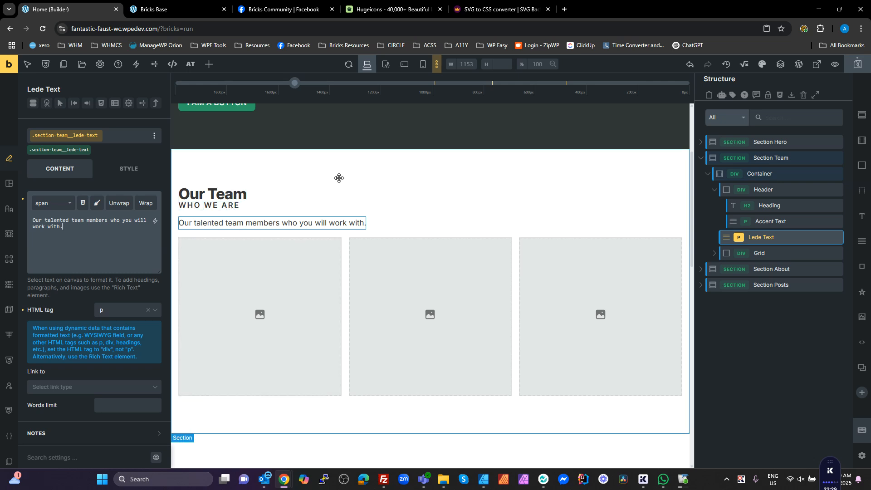
# Add the at-colorset class to Section Team.
pyautogui.click(301, 165)
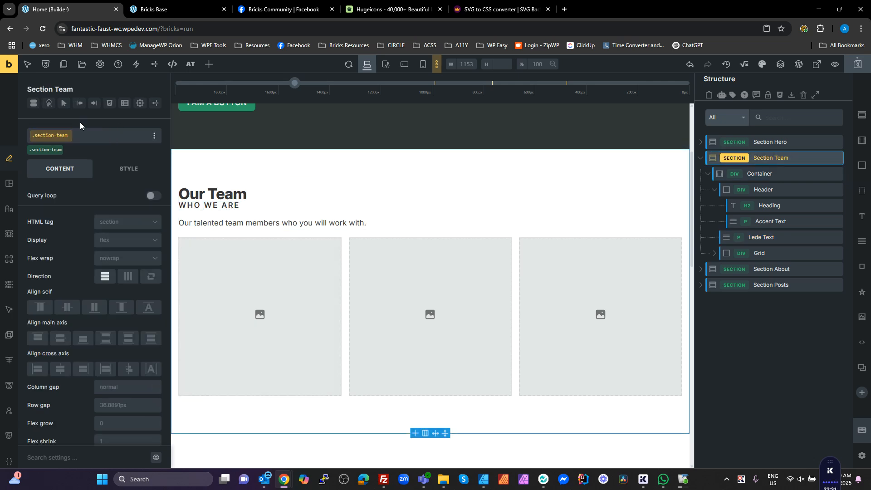
pyautogui.click(52, 137)
pyautogui.write('coor')
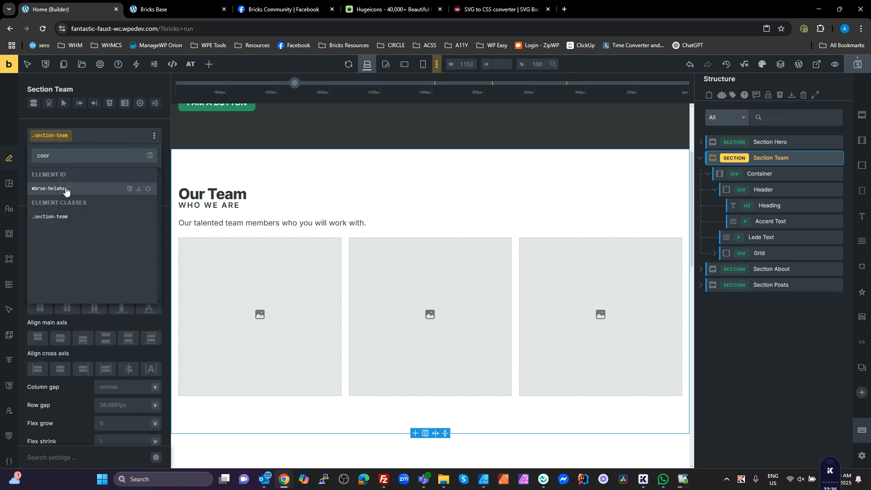
pyautogui.press('BackSpace')
pyautogui.press('BackSpace')
pyautogui.write('lo')
pyautogui.click(67, 245)
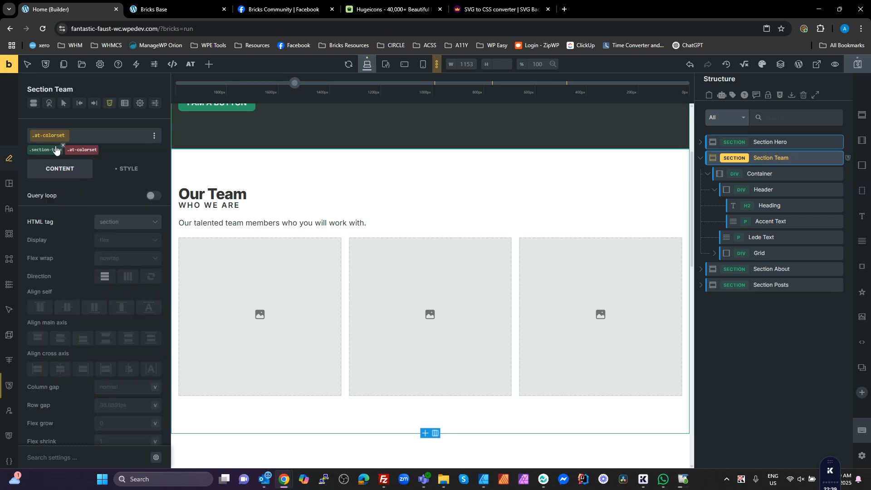
# Add the at-colorset--primary-d-5 class to Section Team.
pyautogui.click(46, 134)
pyautogui.write('color')
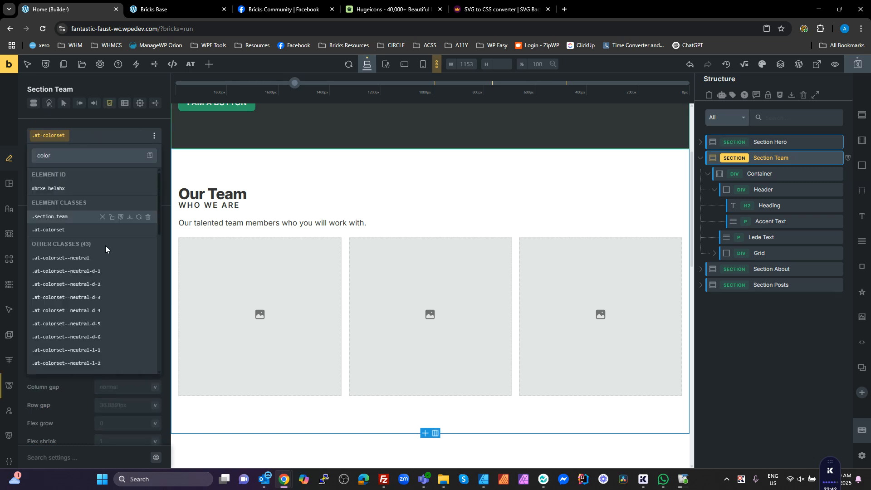
pyautogui.scroll(-1, 115, 277)
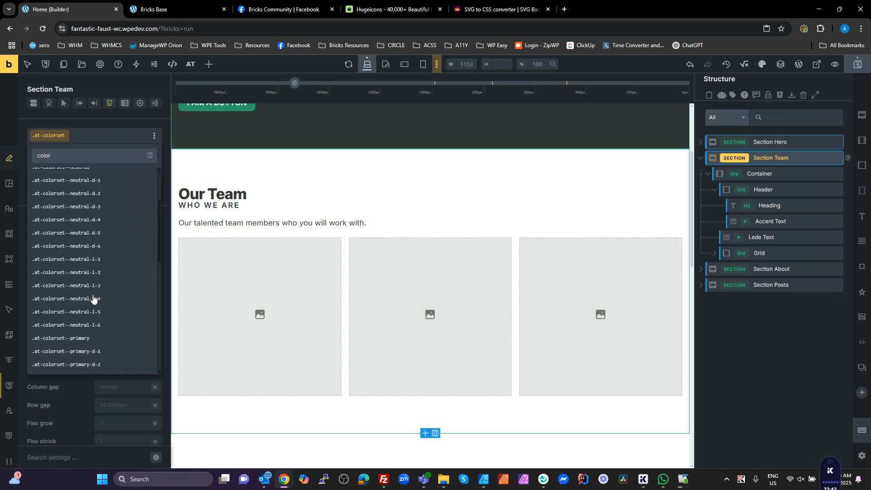
pyautogui.scroll(-2, 107, 308)
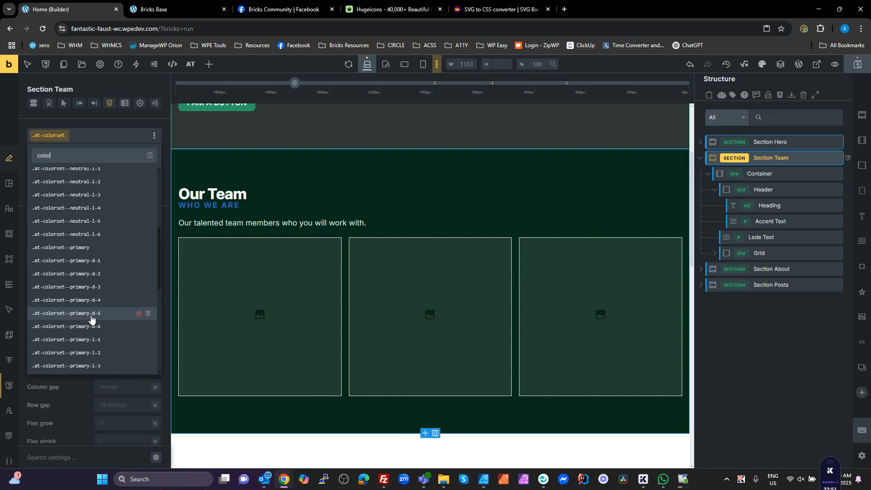
pyautogui.click(91, 318)
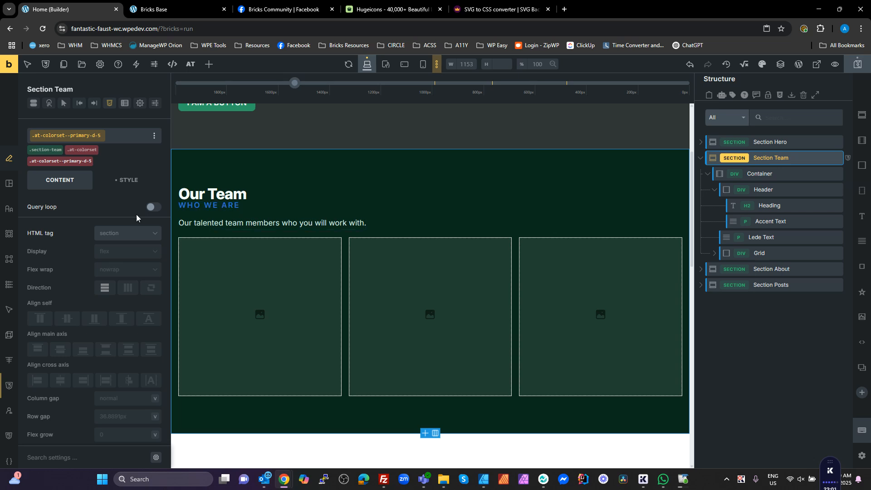
# Examine the CSS variables defined by Section Team's at-colorset--primary-d-5 class and their effect on the section.
pyautogui.click(76, 163)
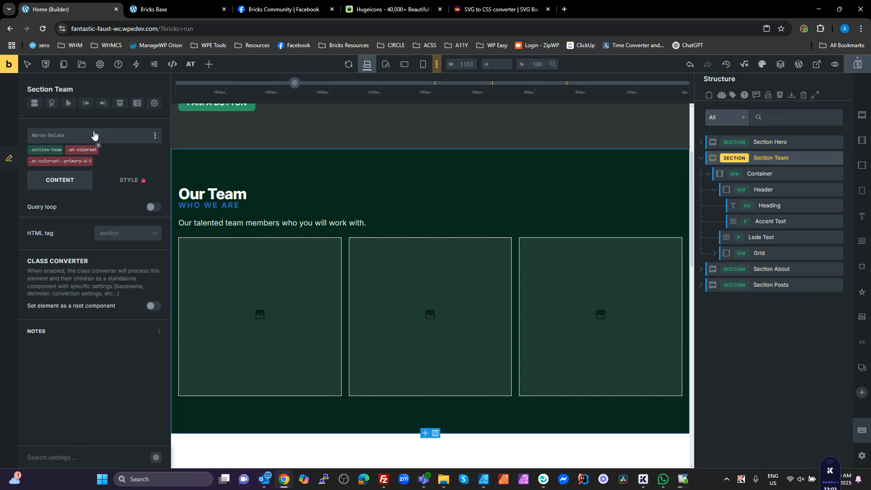
pyautogui.click(78, 161)
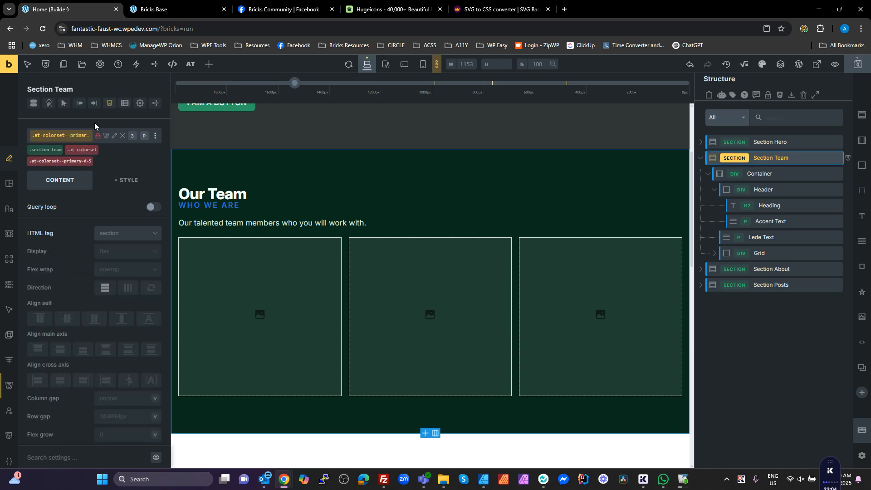
pyautogui.click(114, 104)
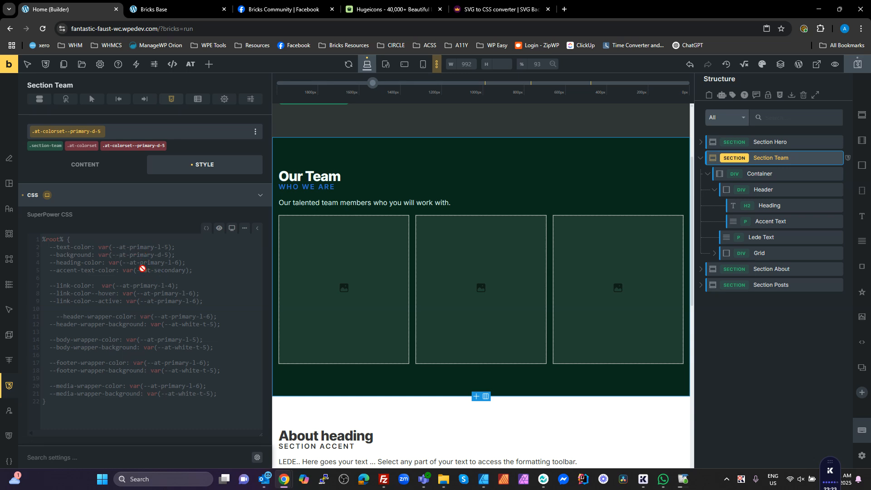
pyautogui.click(93, 195)
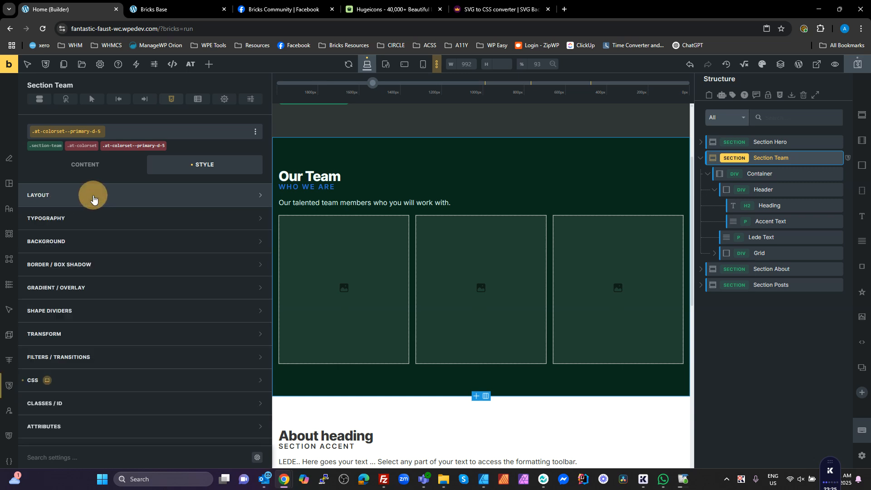
pyautogui.scroll(-1, 604, 226)
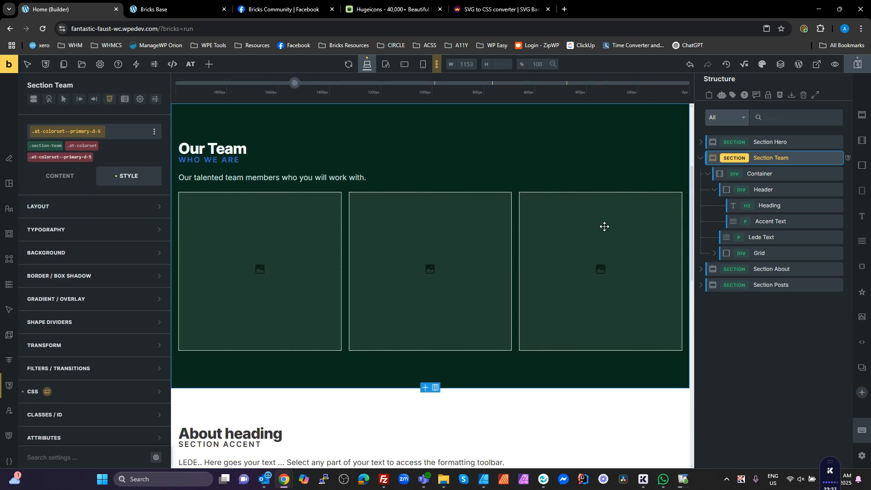
pyautogui.scroll(2, 603, 227)
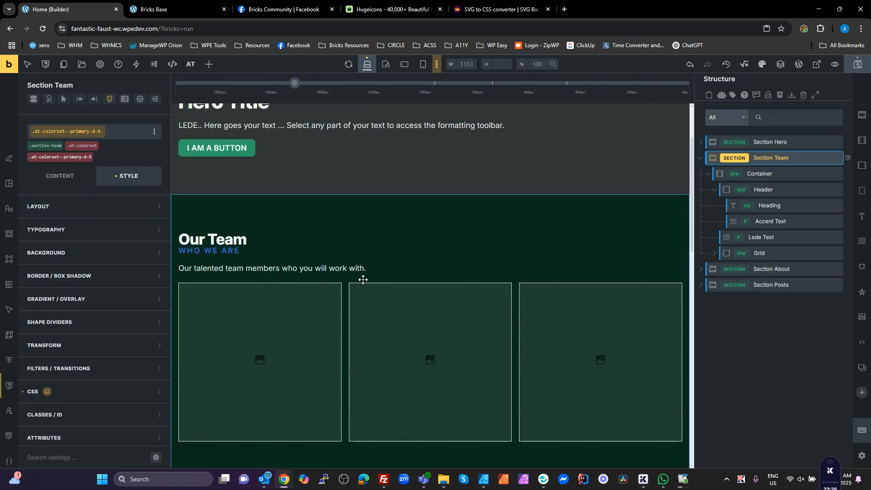
# Remove the placeholder--xl and section-team__cell classes from the first cell of Section Team's grid.
pyautogui.click(263, 331)
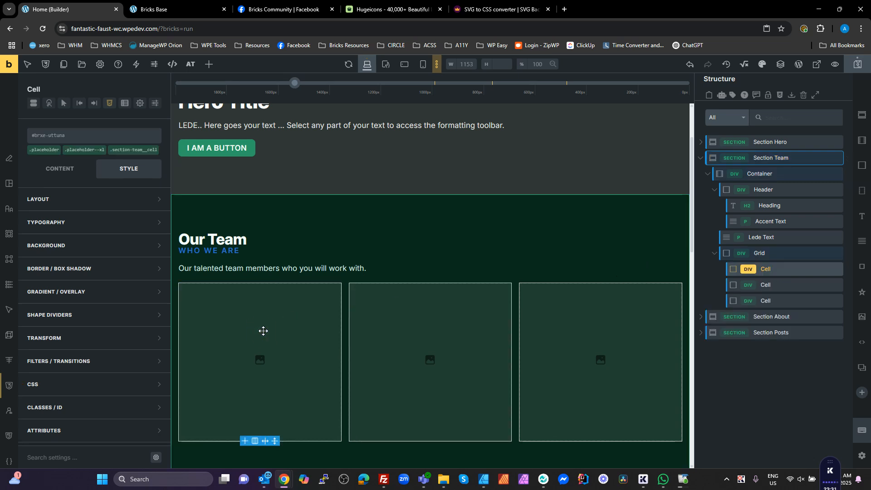
pyautogui.click(807, 273)
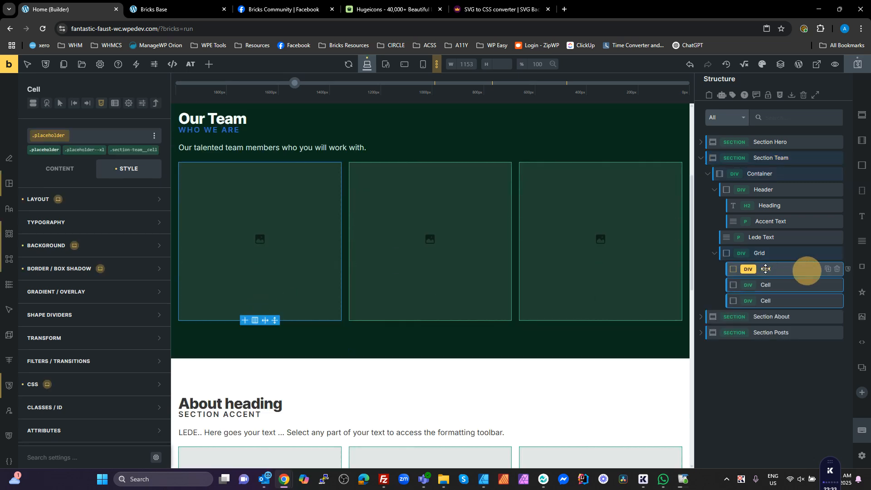
pyautogui.click(105, 145)
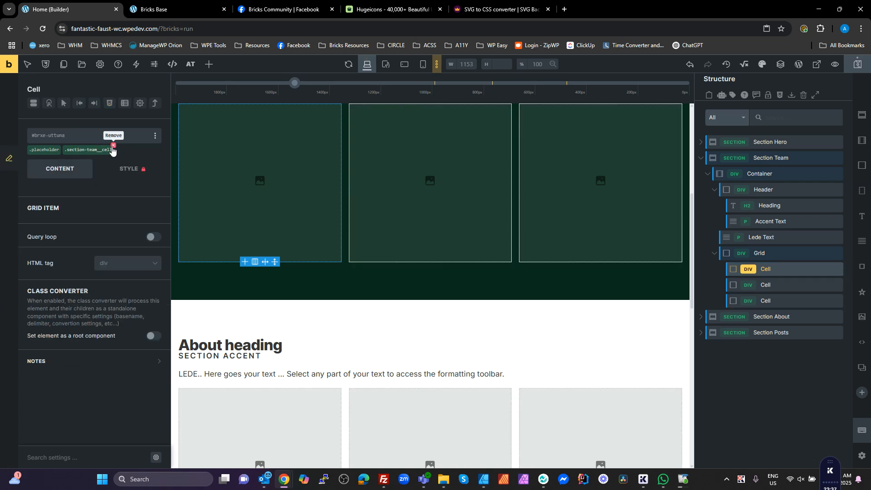
pyautogui.click(113, 146)
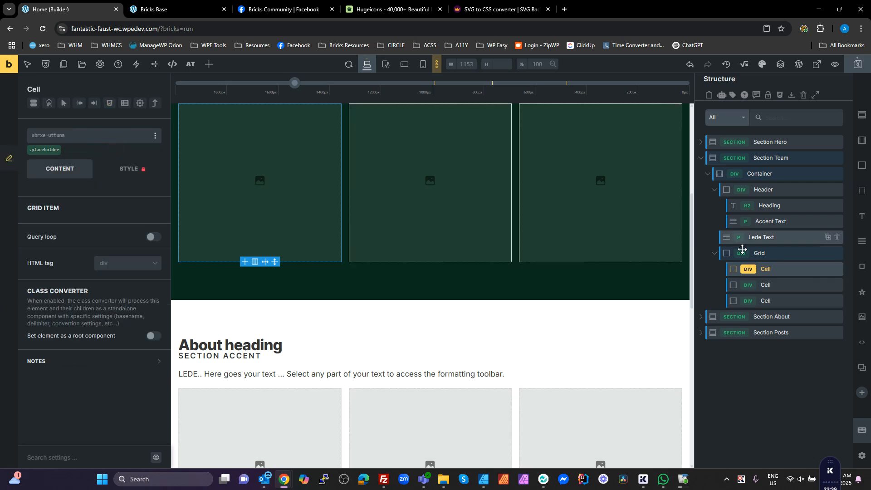
# Delete the other two cells from Section Team's grid and remove the placeholder class from the remaining cell.
pyautogui.click(806, 283)
pyautogui.click(837, 284)
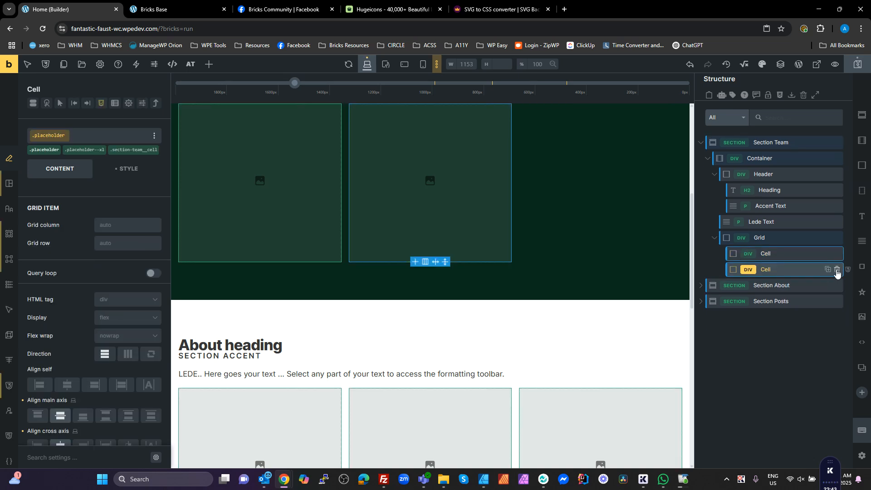
pyautogui.click(837, 271)
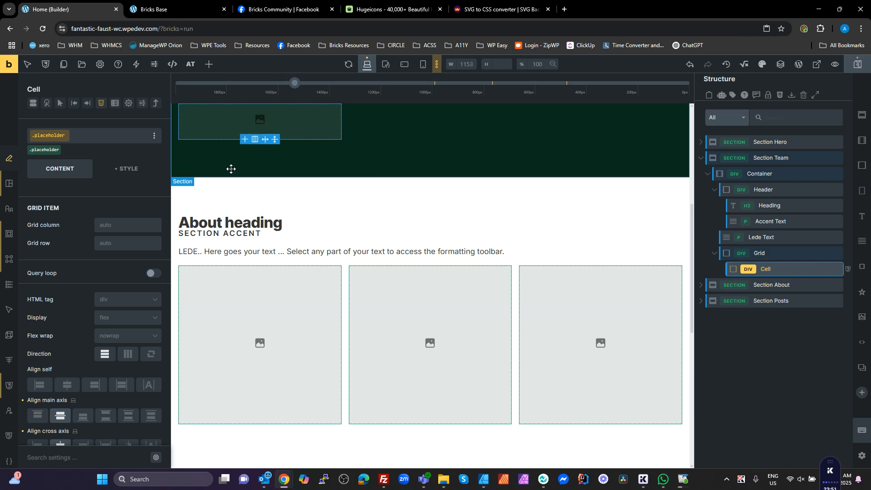
pyautogui.click(61, 146)
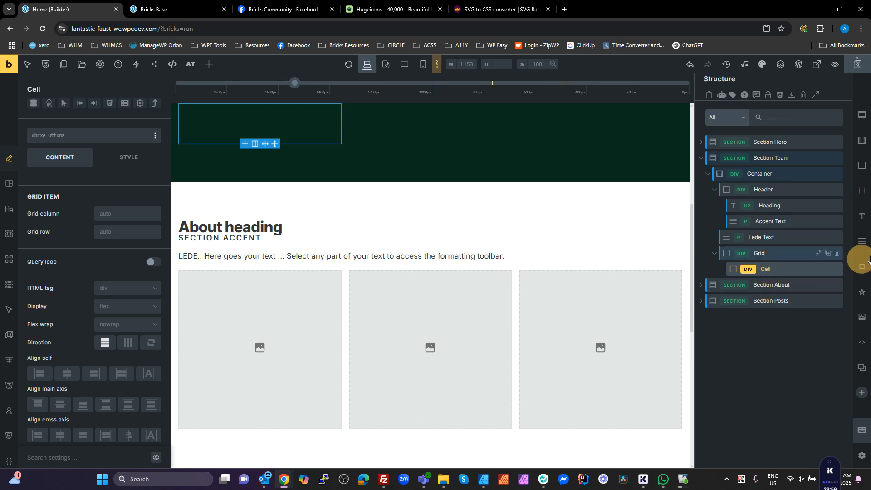
# Rename the remaining grid cell as Team Card and add a block named Inner inside it.
pyautogui.scroll(-1, 869, 256)
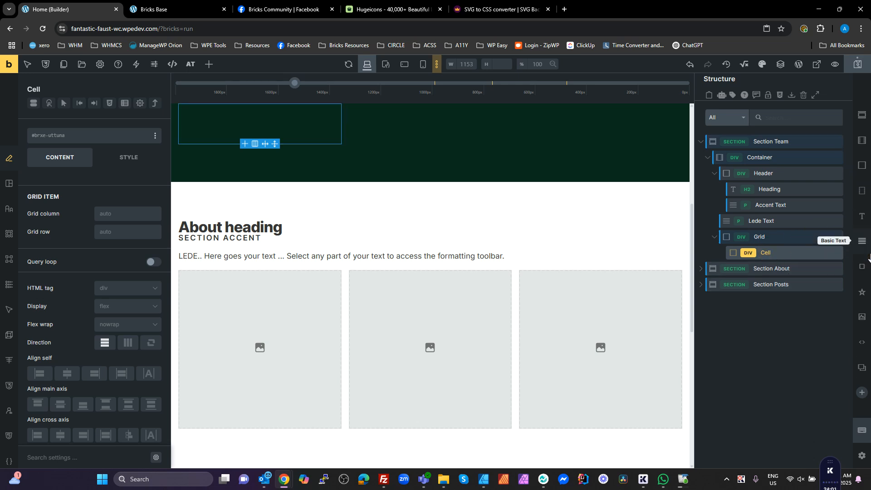
pyautogui.doubleClick(774, 242)
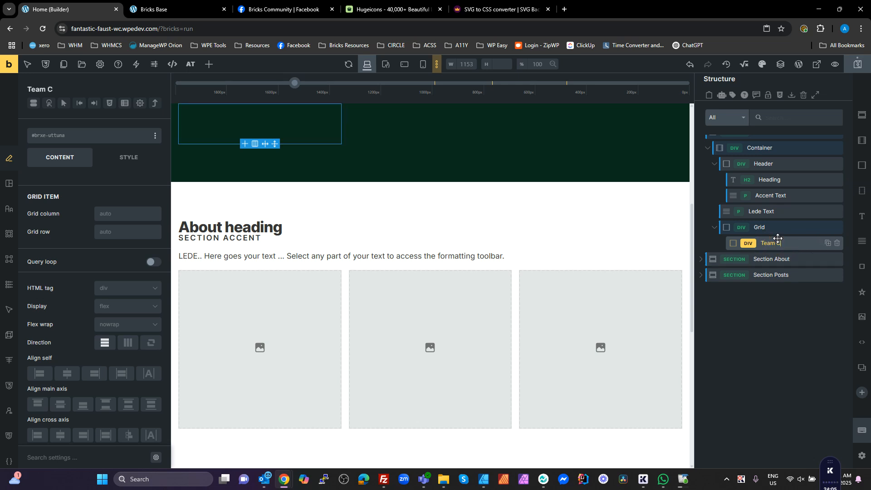
pyautogui.click(861, 164)
pyautogui.doubleClick(773, 259)
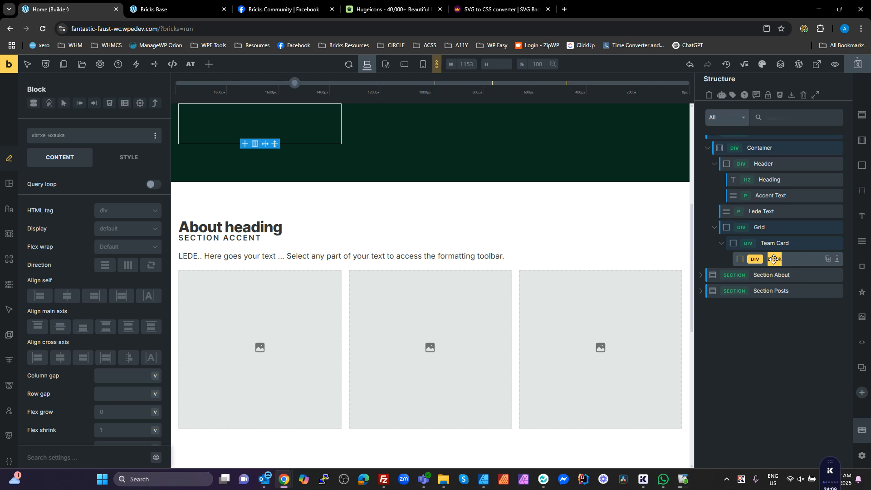
pyautogui.write('Inner')
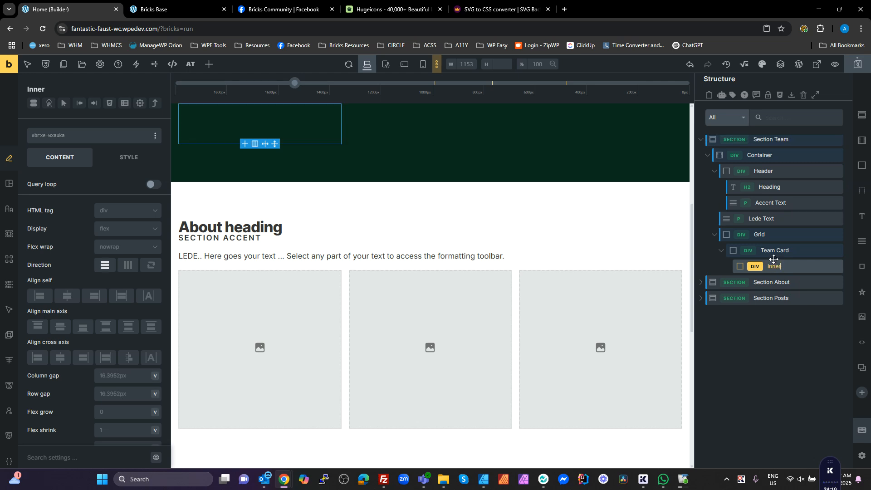
# Add a block named Header Wrapper inside Inner and duplicate it three times.
pyautogui.click(861, 165)
pyautogui.doubleClick(789, 281)
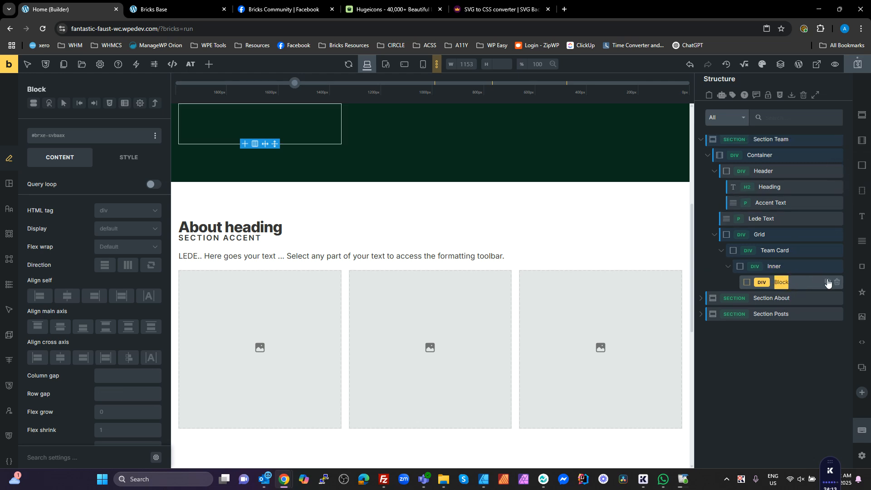
pyautogui.write('H')
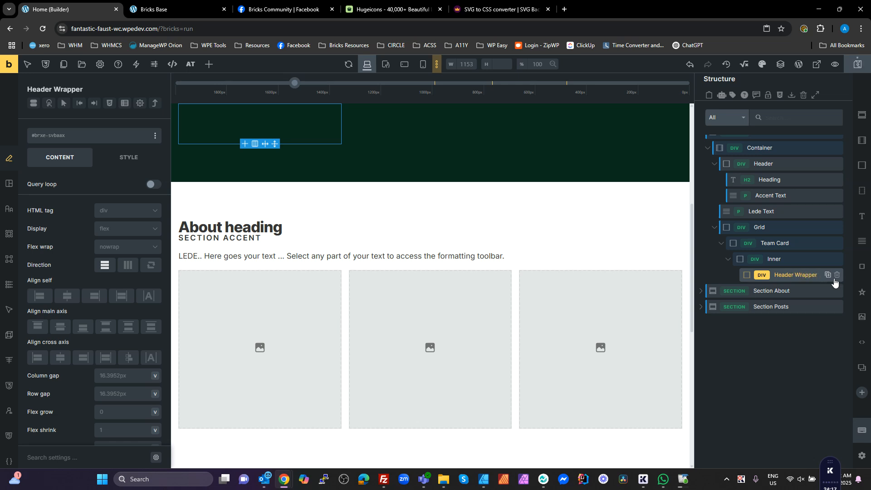
pyautogui.write('eader Wrapper')
pyautogui.click(829, 277)
pyautogui.click(830, 278)
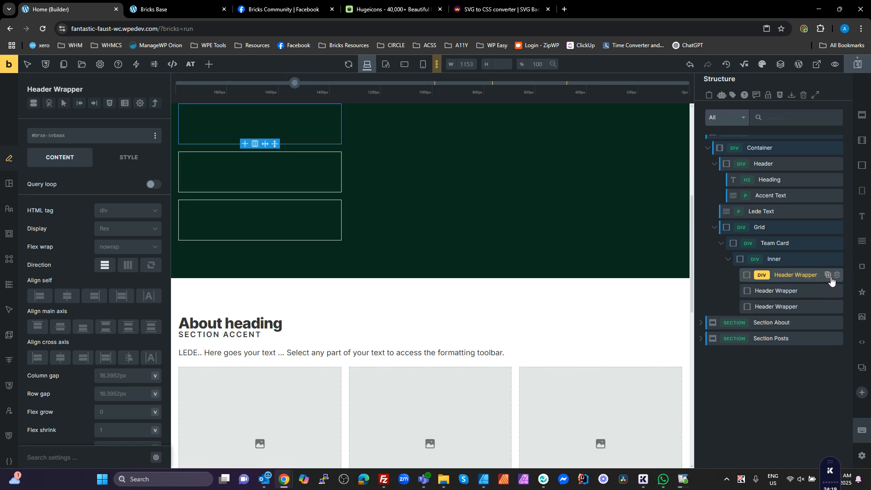
pyautogui.click(829, 277)
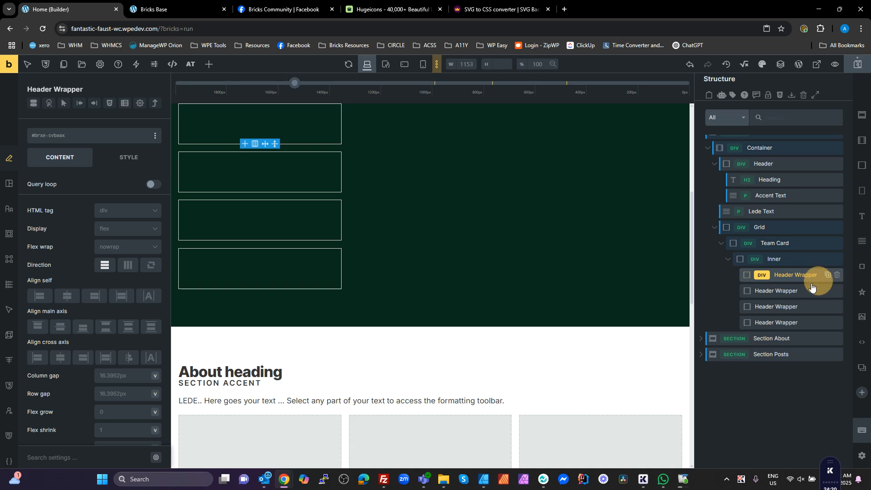
# Rename the first Header Wrapper copy as Body Wrapper and the second copy as Footer Wrapper.
pyautogui.click(767, 292)
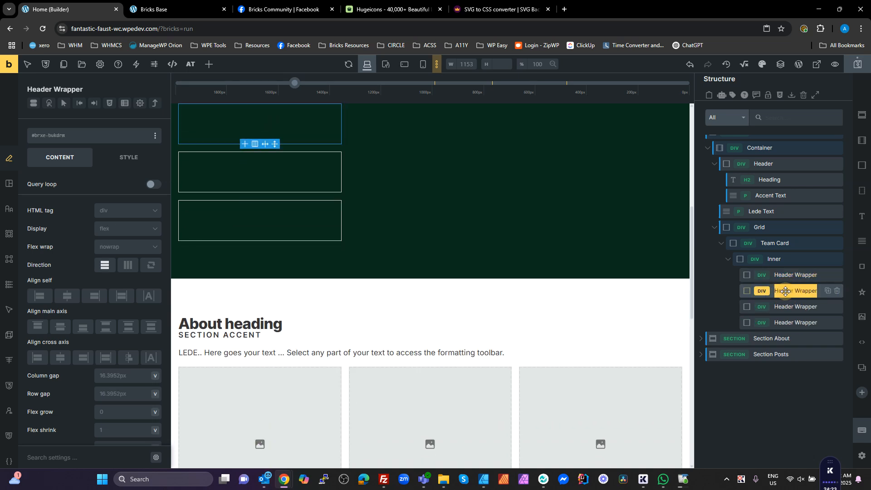
pyautogui.doubleClick(786, 291)
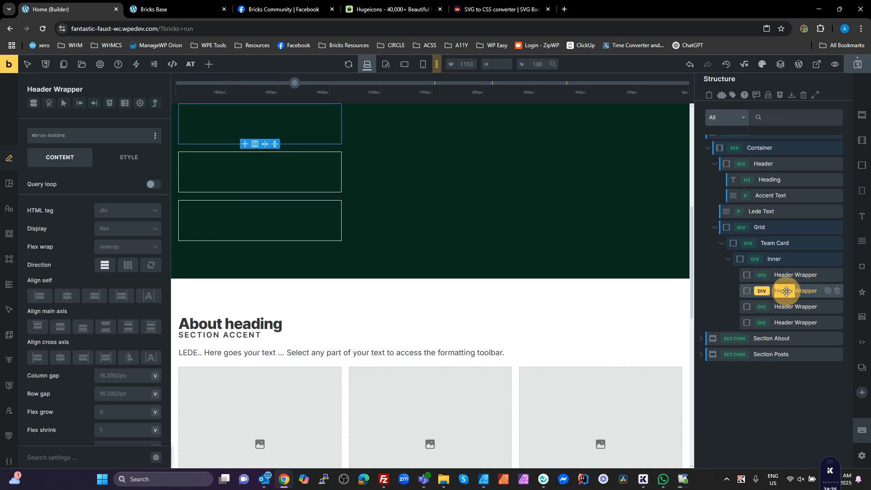
pyautogui.write('Body')
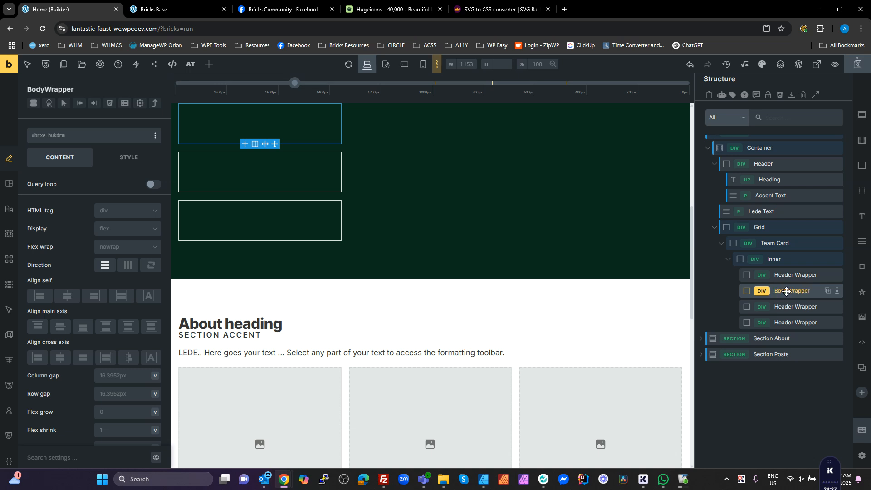
pyautogui.click(786, 306)
pyautogui.doubleClick(786, 307)
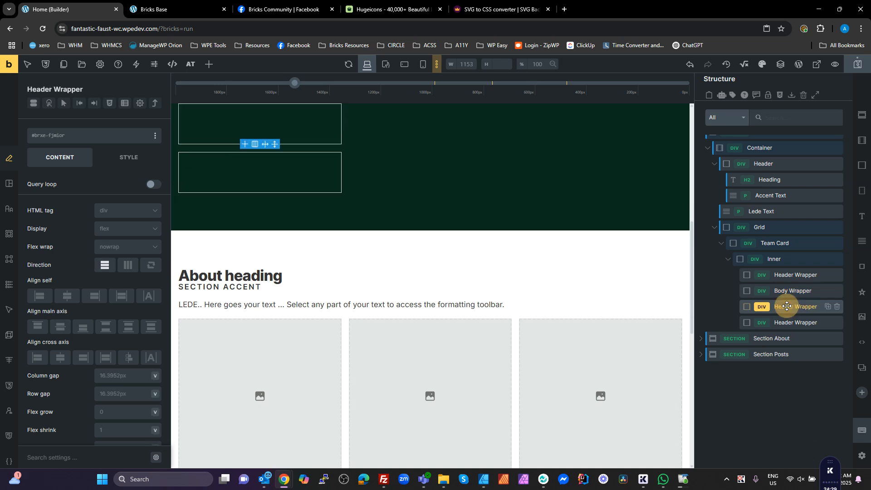
pyautogui.write('Footer')
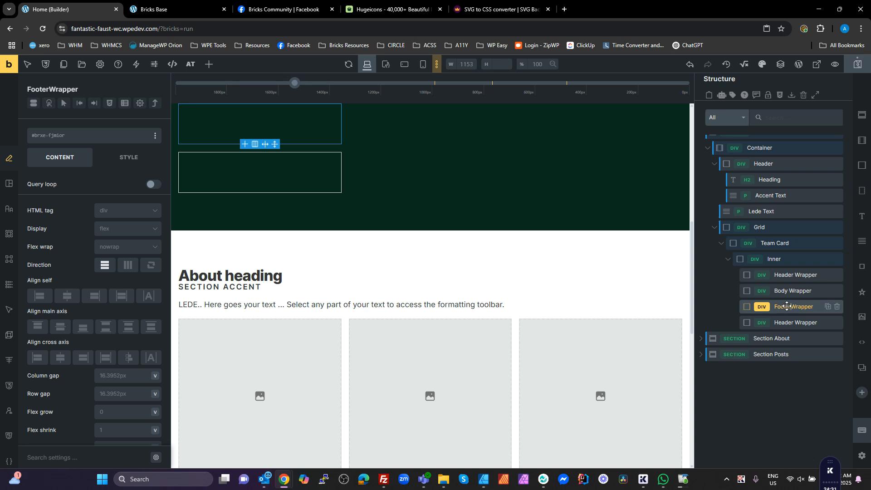
# Rename the duplicate Header Wrapper at the end of the Inner block to Media Wrapper.
pyautogui.click(787, 321)
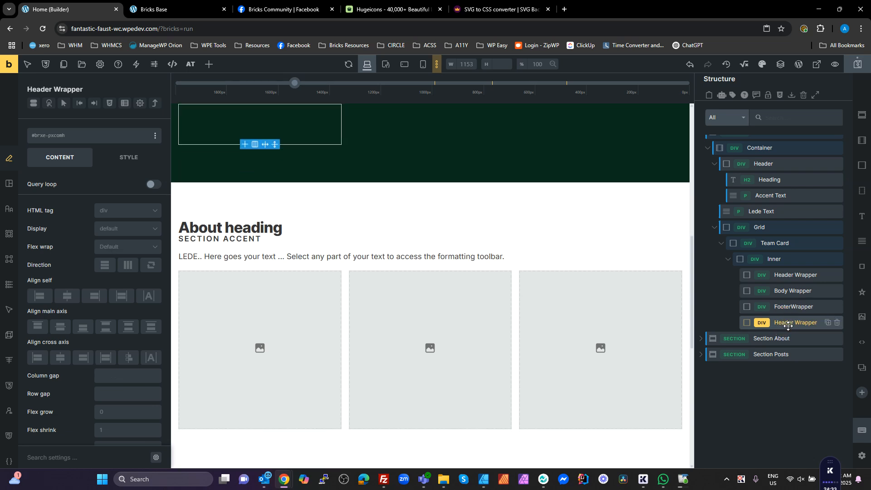
pyautogui.doubleClick(785, 322)
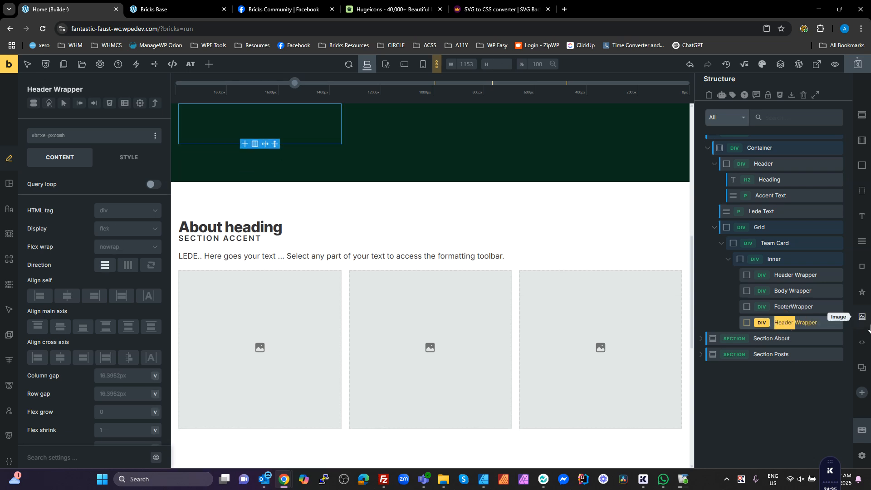
pyautogui.write('Media')
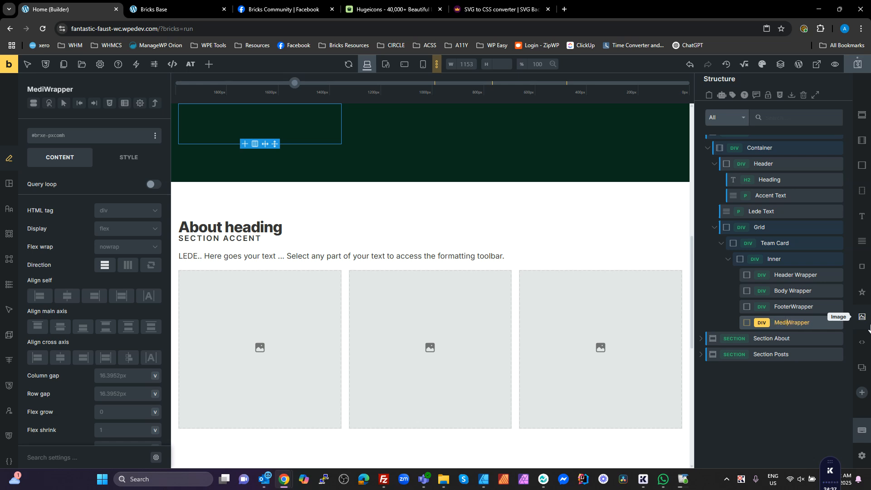
pyautogui.press('Return')
# Correct the FooterWrapper label to Footer Wrapper and move Media Wrapper out of Inner, directly into Team Card.
pyautogui.doubleClick(794, 307)
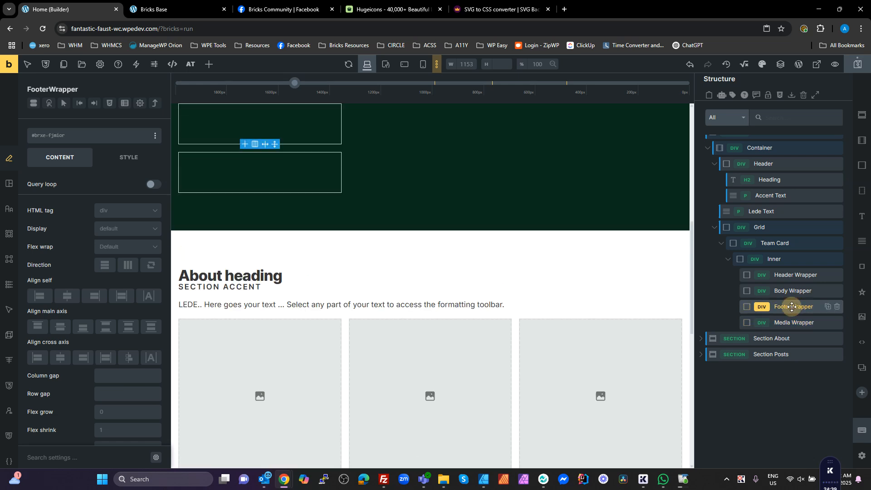
pyautogui.click(792, 307)
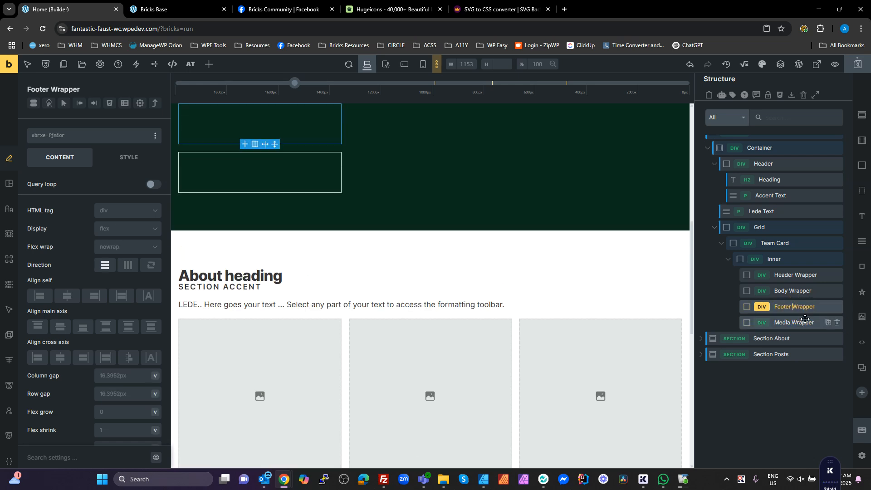
pyautogui.moveTo(749, 325); pyautogui.dragTo(733, 329)
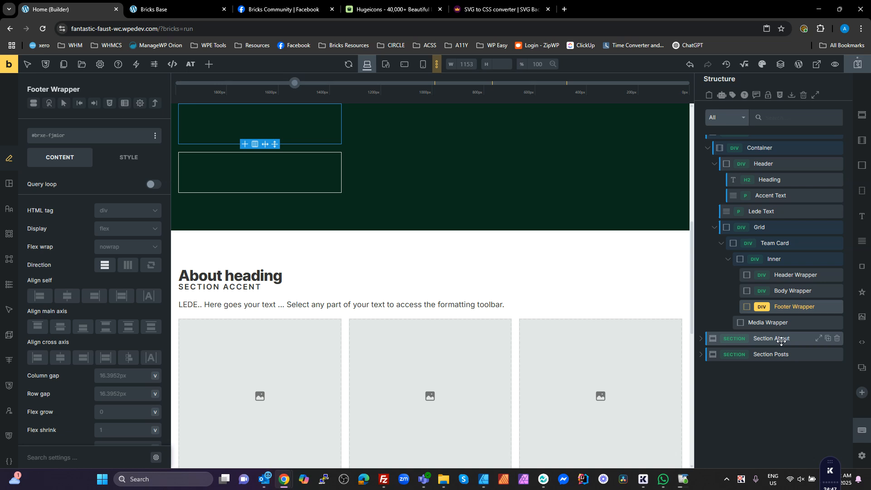
# Add a heading inside Header Wrapper and label it Title.
pyautogui.click(789, 260)
pyautogui.click(795, 275)
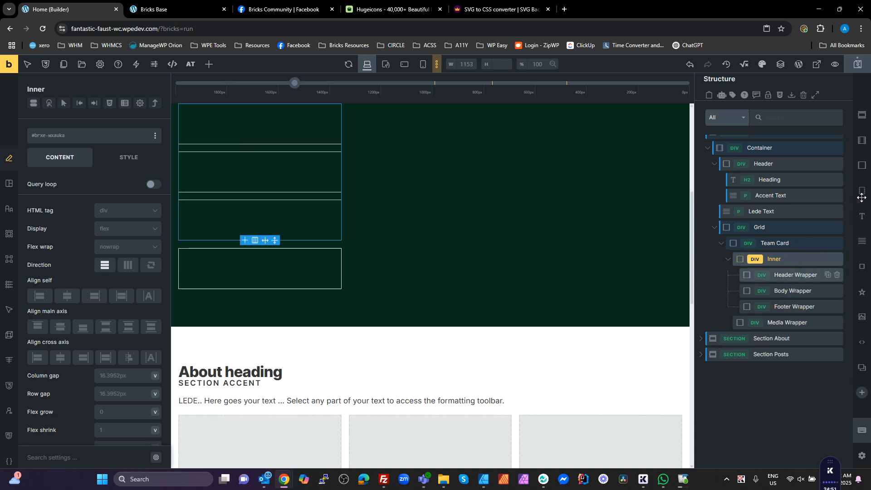
pyautogui.click(864, 217)
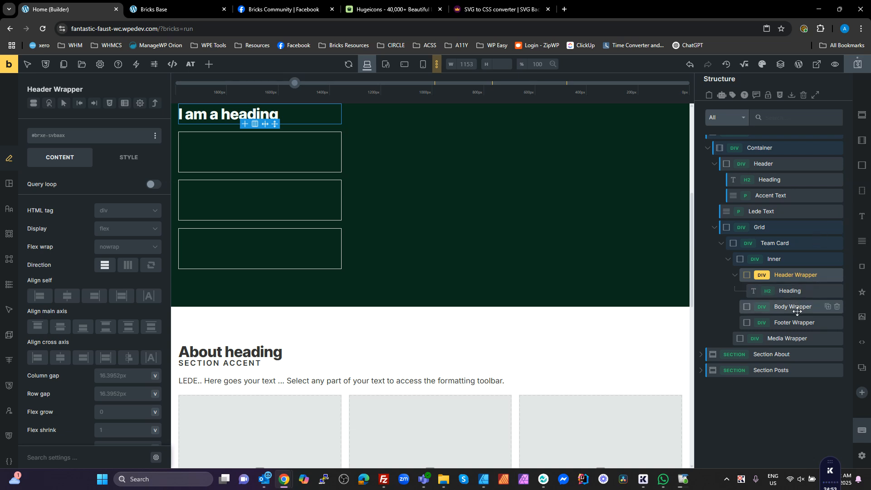
pyautogui.doubleClick(794, 291)
pyautogui.write('Title')
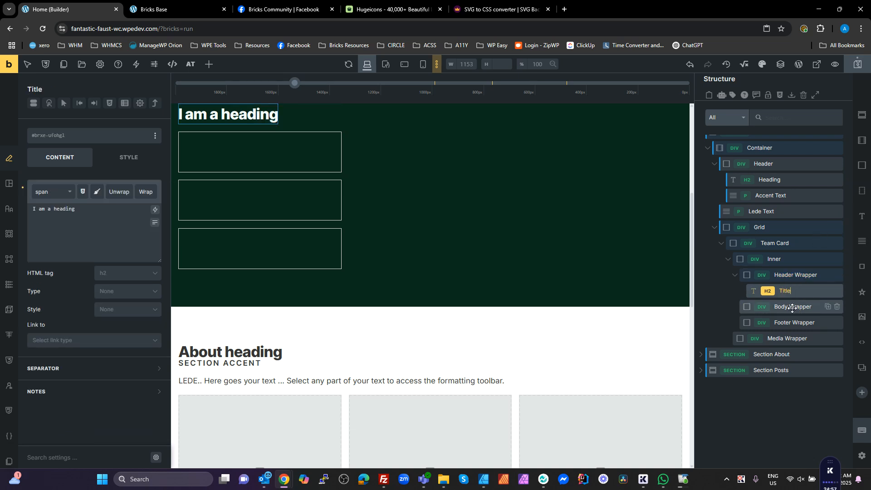
# Add a basic text element inside Body Wrapper and label it Callout Text.
pyautogui.click(793, 306)
pyautogui.moveTo(864, 245); pyautogui.dragTo(782, 323)
pyautogui.doubleClick(782, 322)
pyautogui.write('Callout Text')
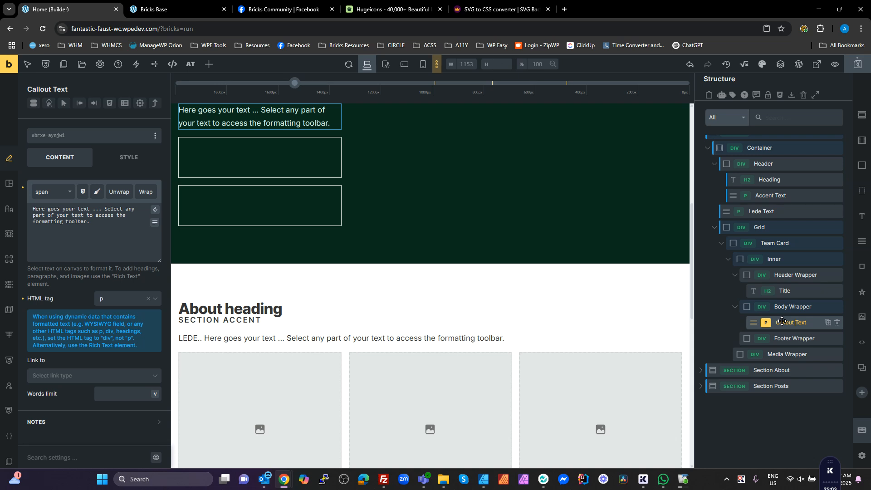
# Enable Text link and Rich Text in the element shortcut settings and save them.
pyautogui.click(783, 340)
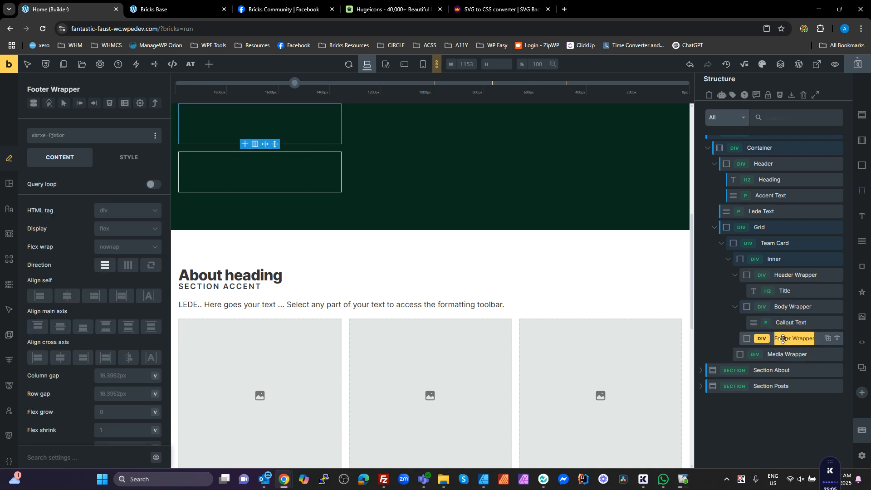
pyautogui.click(862, 455)
pyautogui.scroll(-2, 821, 368)
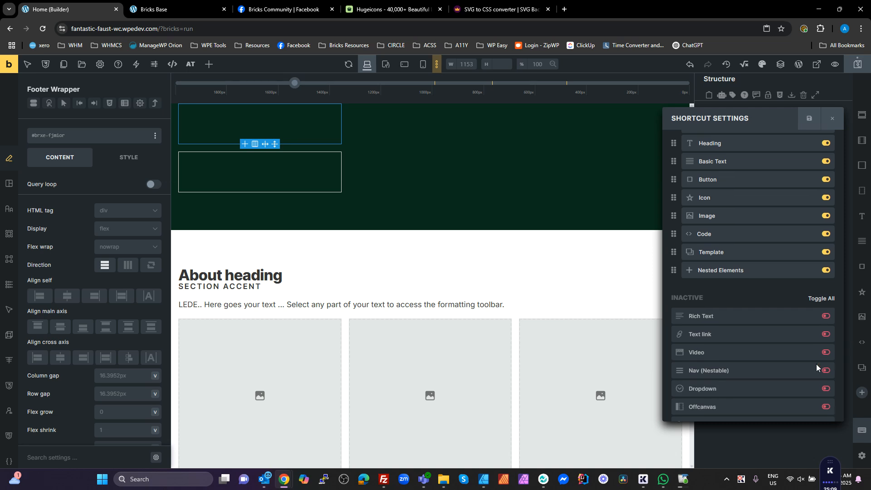
pyautogui.click(825, 333)
pyautogui.click(826, 334)
pyautogui.click(809, 118)
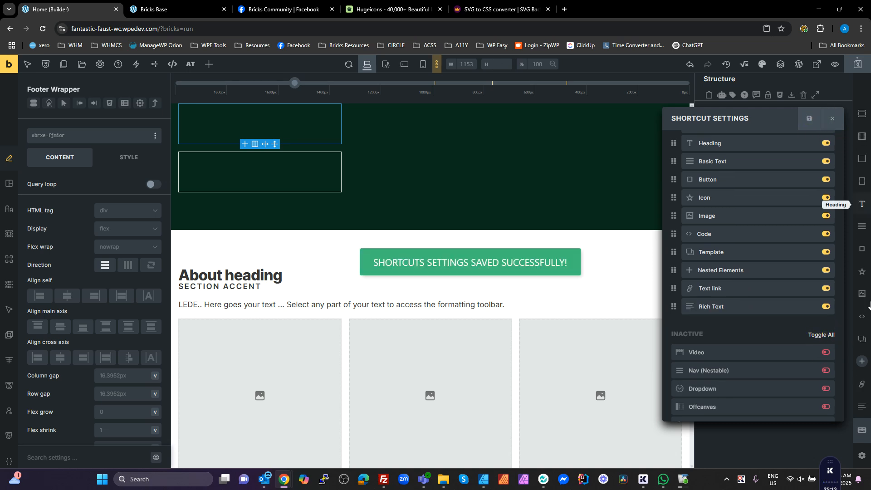
pyautogui.click(833, 119)
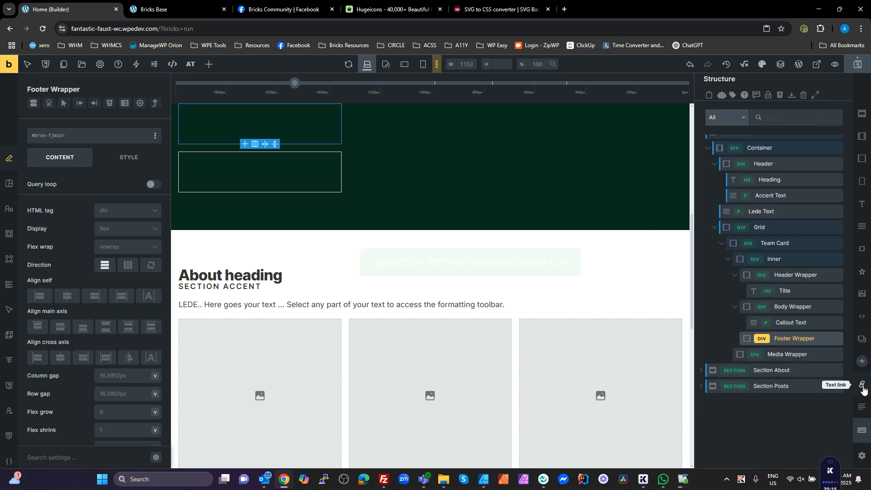
# Add a text link labelled Footer link inside Footer Wrapper and an image labelled Photo inside Media Wrapper.
pyautogui.moveTo(863, 385); pyautogui.dragTo(779, 355)
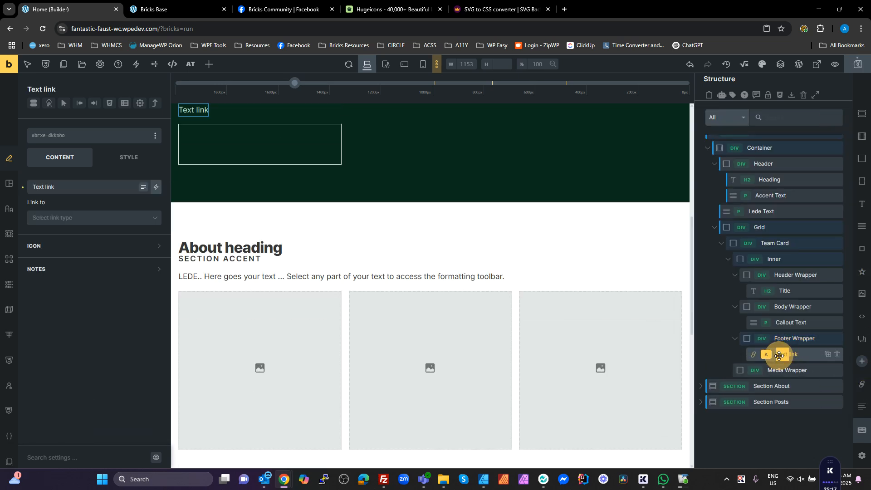
pyautogui.write('Footer')
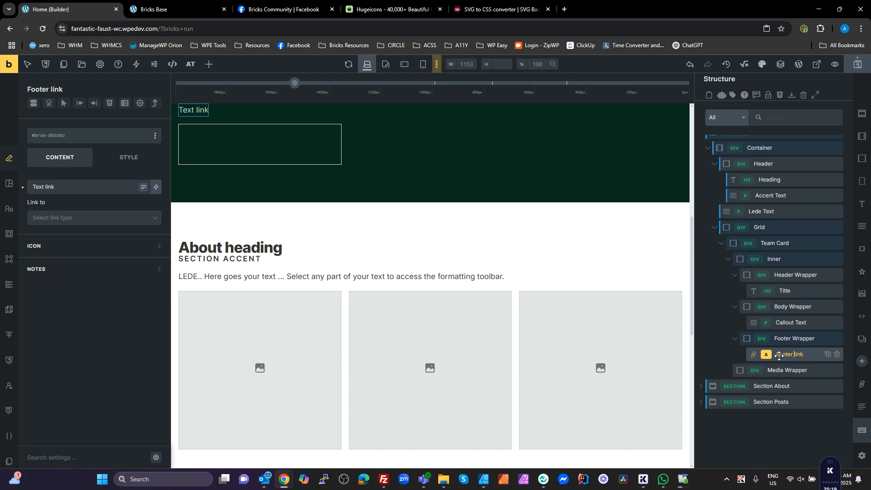
pyautogui.click(788, 370)
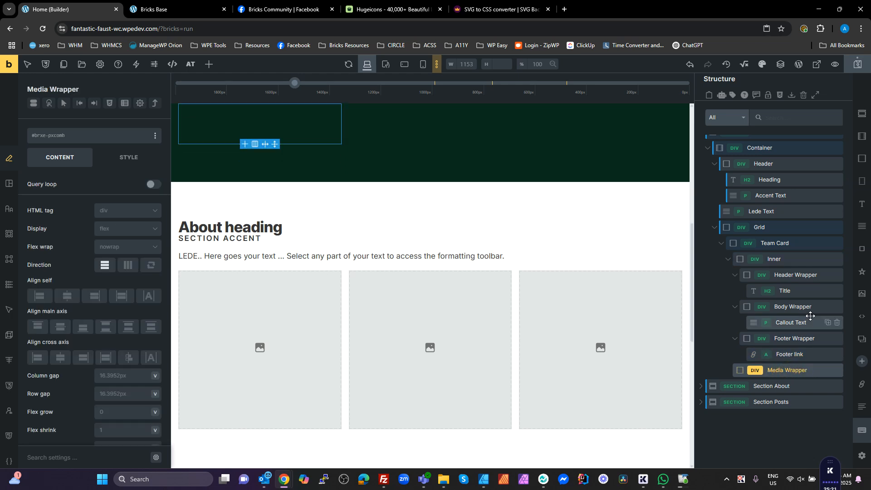
pyautogui.click(862, 293)
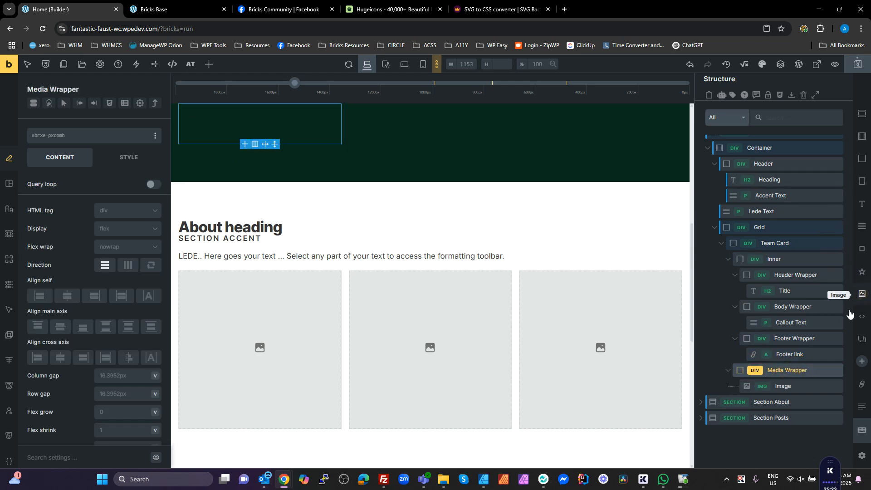
pyautogui.click(790, 386)
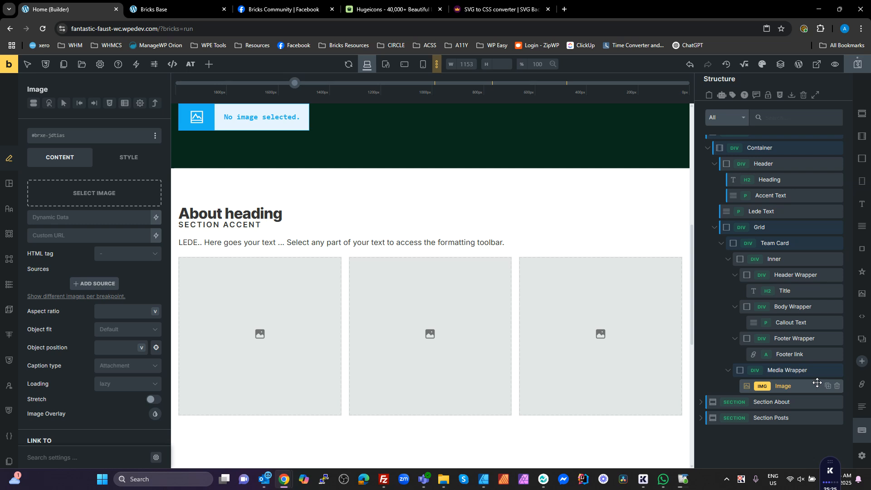
pyautogui.doubleClick(777, 387)
pyautogui.write('P')
# Create classes for Team Card and all its children with the Class Converter, using the basename team-card.
pyautogui.click(777, 243)
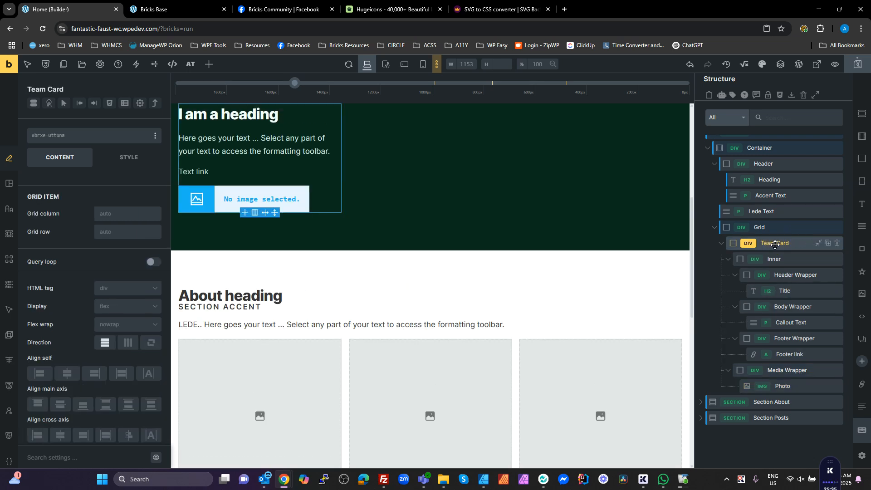
pyautogui.rightClick(776, 245)
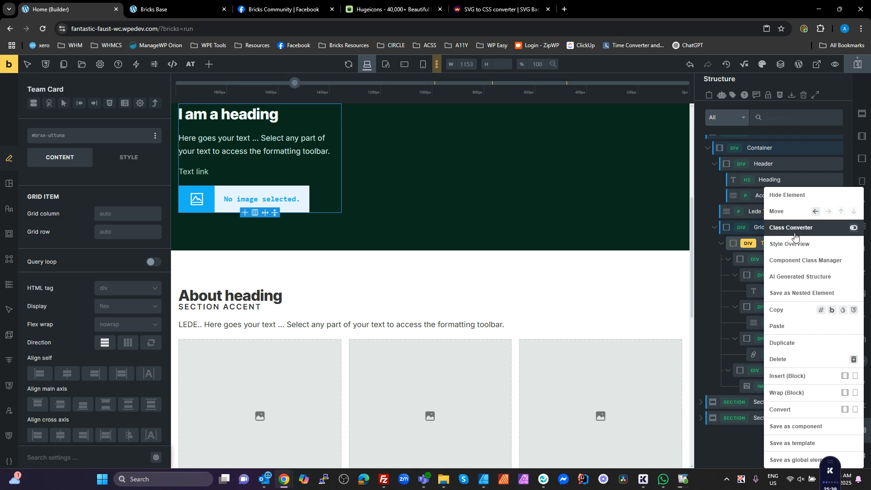
pyautogui.click(795, 237)
pyautogui.scroll(-3, 838, 407)
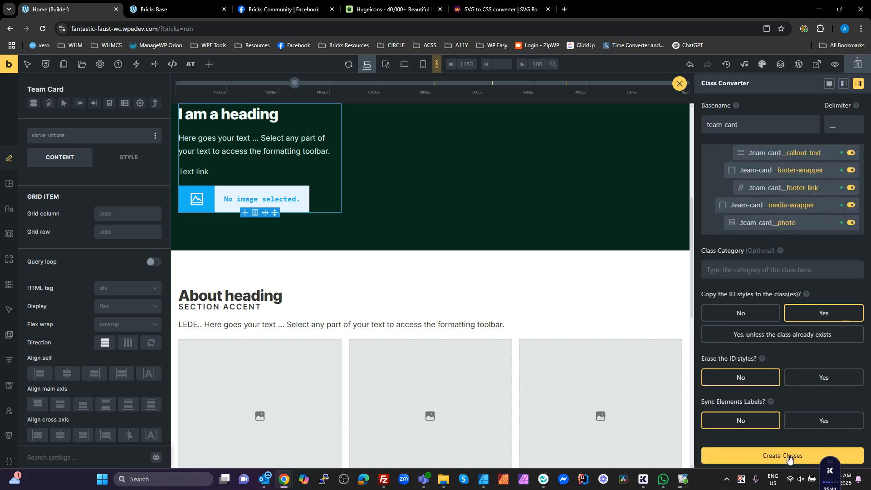
pyautogui.click(789, 456)
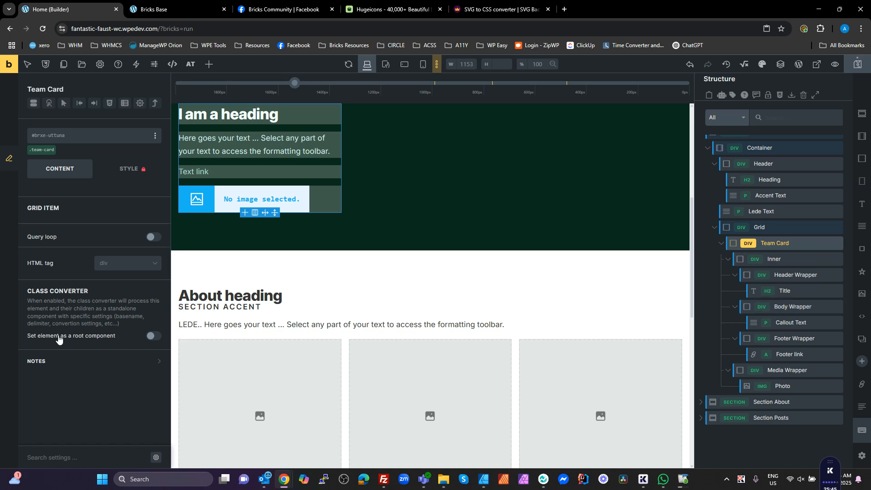
# Set Team Card as a root component and set the Title heading's HTML tag to h2.
pyautogui.click(155, 338)
pyautogui.moveTo(779, 246); pyautogui.dragTo(754, 267)
pyautogui.click(800, 274)
pyautogui.click(800, 290)
pyautogui.click(133, 264)
pyautogui.click(109, 312)
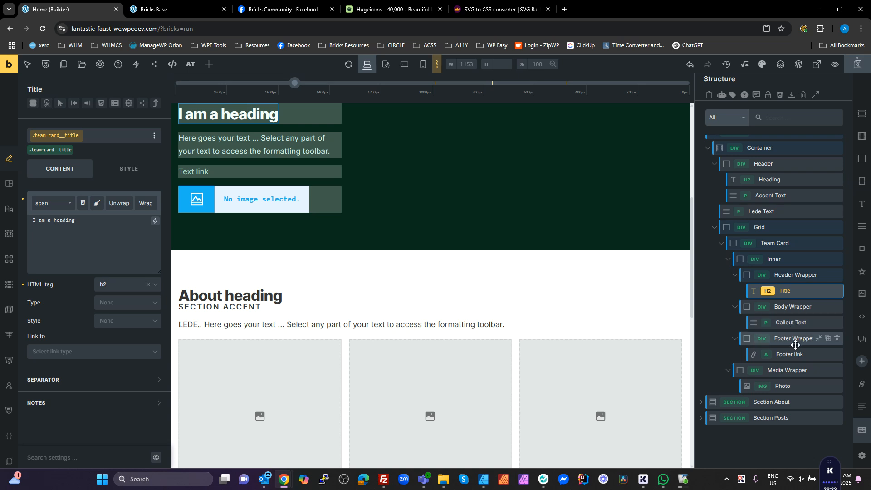
# Set the padding of the team-card__header-wrapper class to the 2xs spacing variable.
pyautogui.click(793, 274)
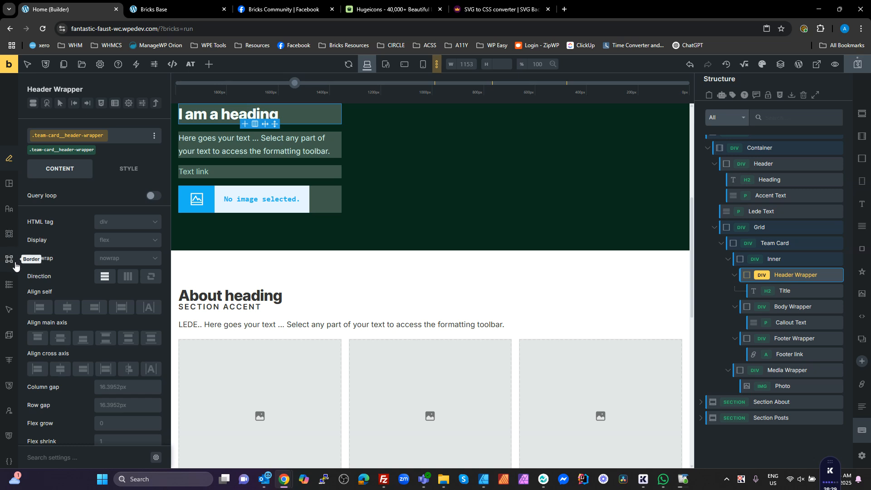
pyautogui.click(8, 183)
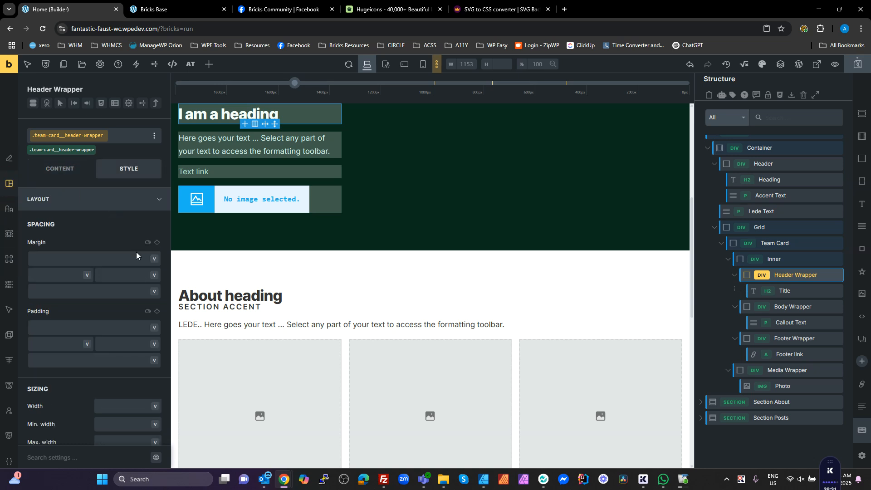
pyautogui.click(155, 329)
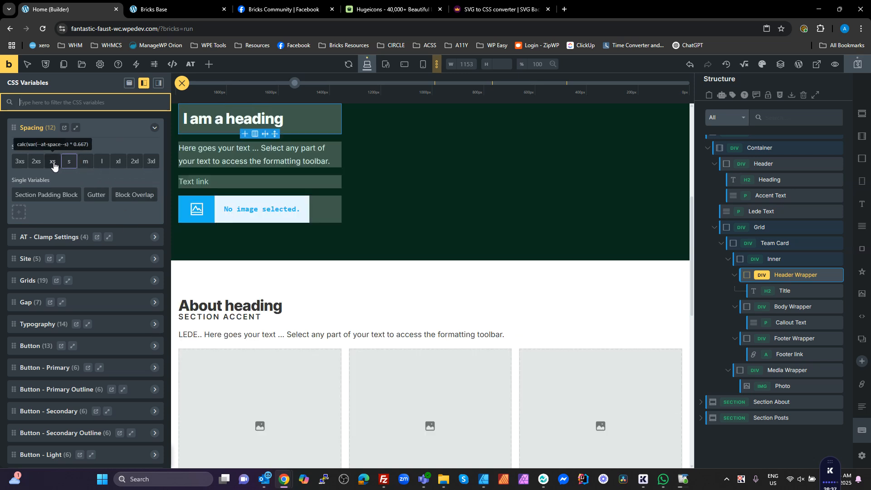
pyautogui.click(36, 162)
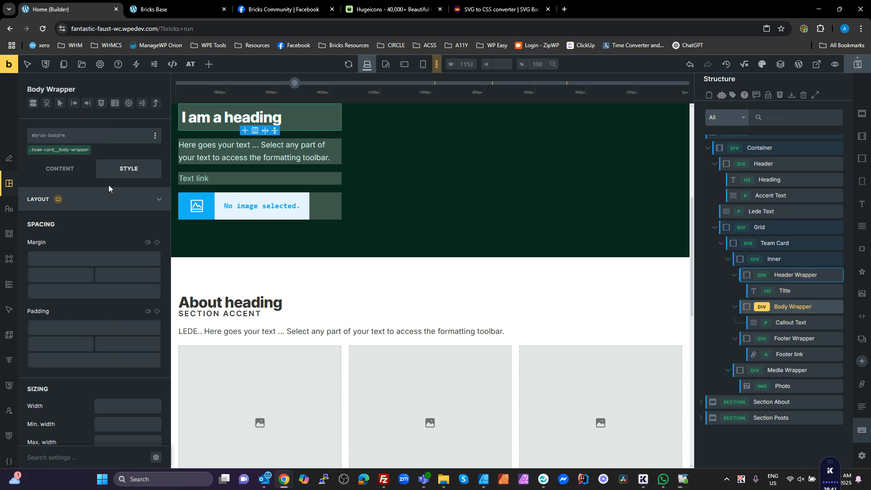
# Set the padding of the team-card__body-wrapper class to the 2xs spacing variable on all sides.
pyautogui.click(72, 150)
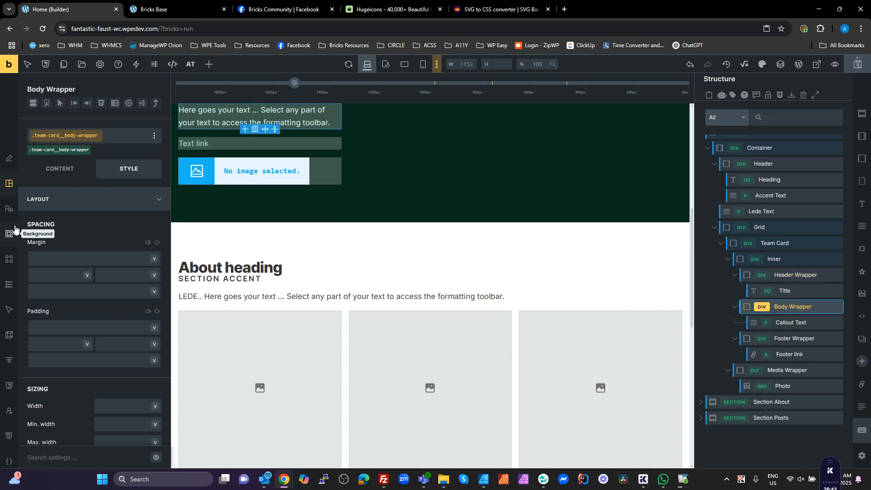
pyautogui.click(11, 183)
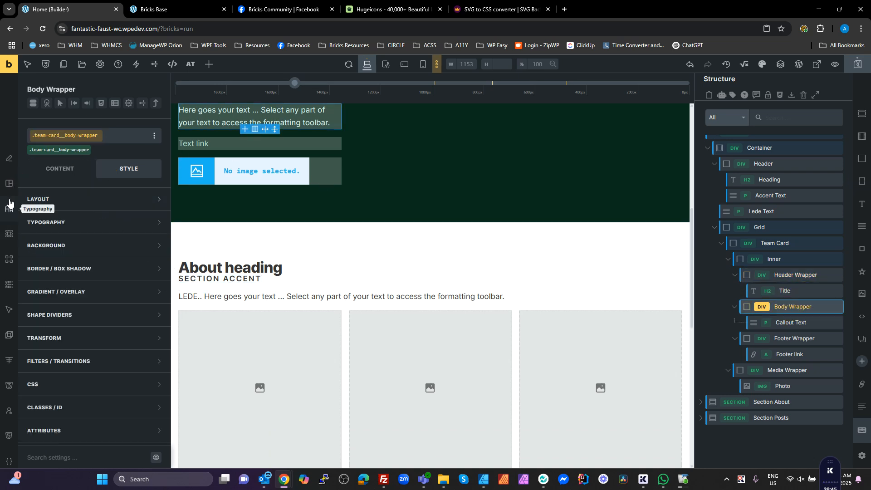
pyautogui.click(8, 183)
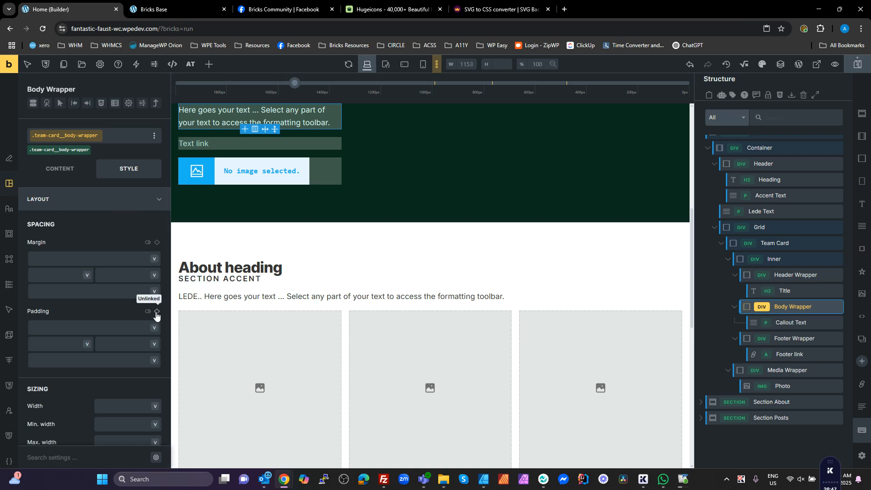
pyautogui.click(156, 328)
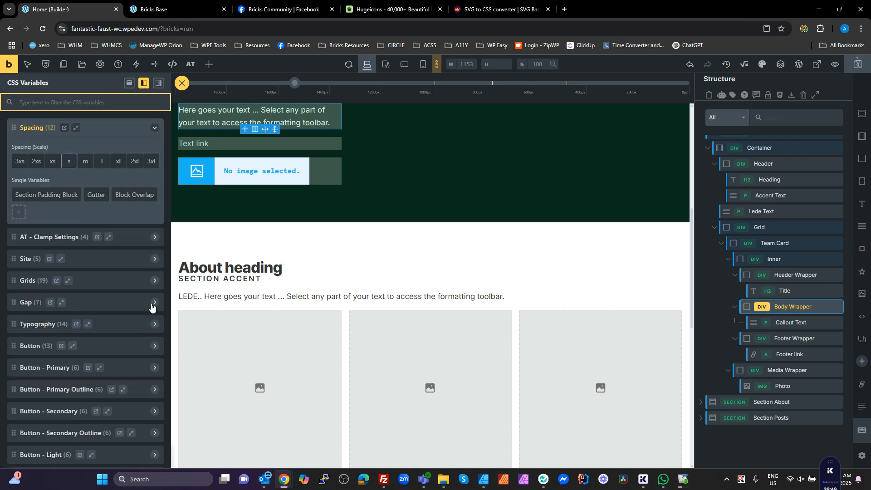
pyautogui.click(38, 165)
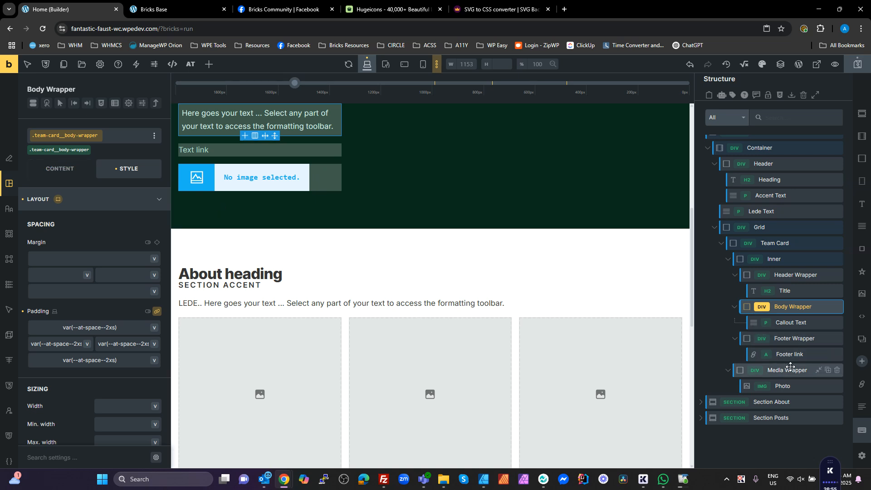
# Set the padding of the team-card__footer-wrapper class to the 2xs spacing variable on all sides.
pyautogui.click(792, 338)
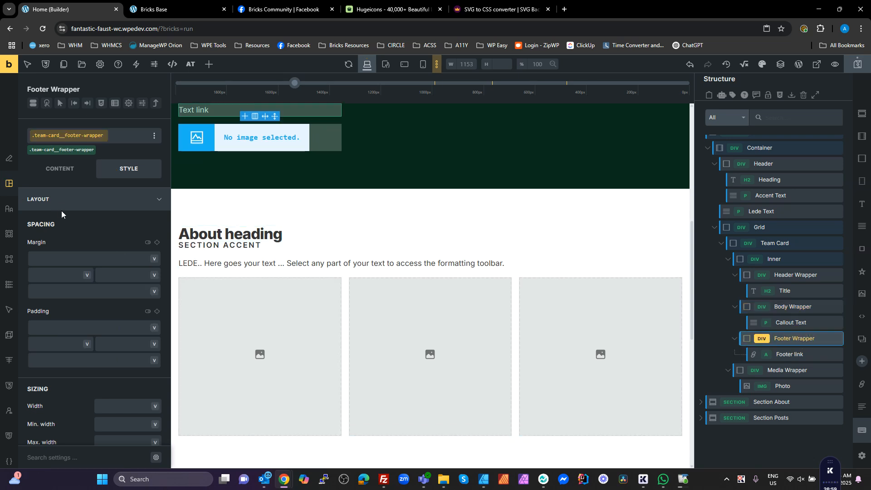
pyautogui.click(158, 312)
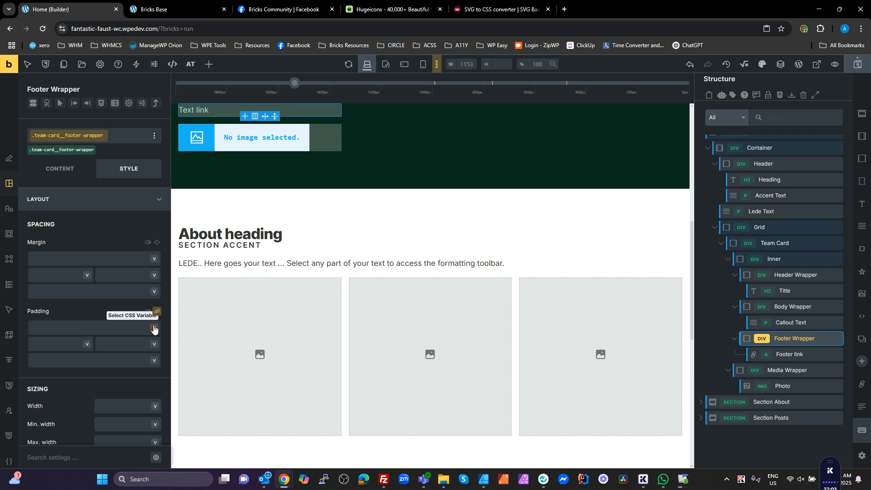
pyautogui.click(155, 327)
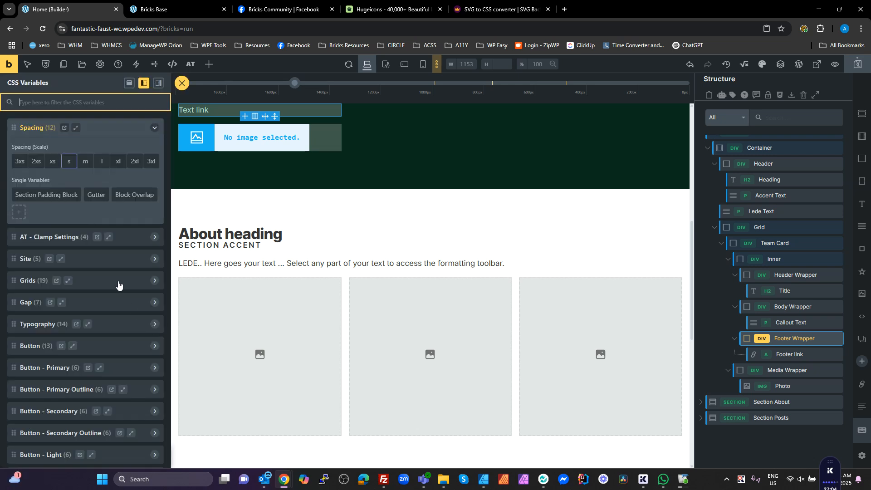
pyautogui.click(36, 161)
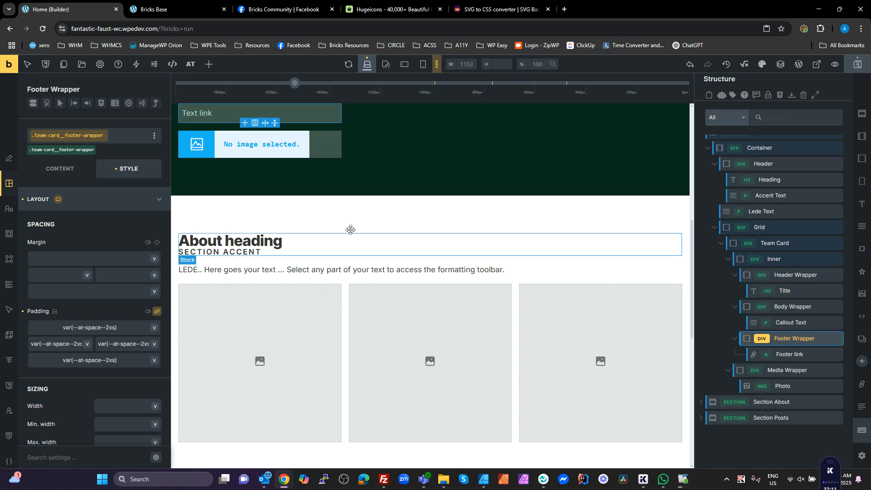
pyautogui.scroll(4, 414, 169)
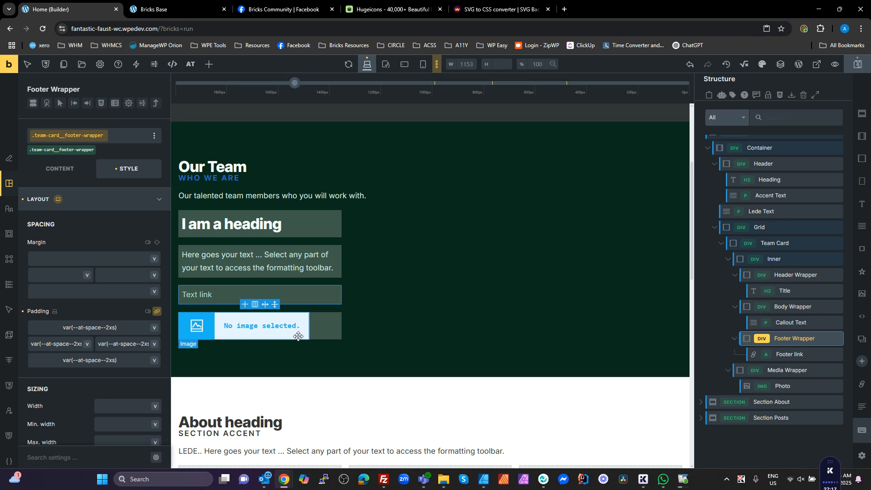
# Set the order of the team-card__media-wrapper class to -1 so the media sits above the card's inner content.
pyautogui.click(771, 370)
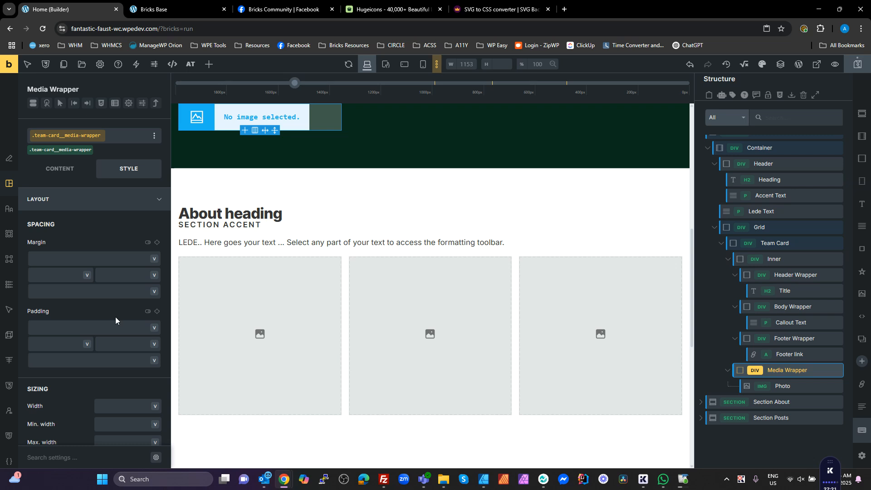
pyautogui.scroll(-3, 114, 336)
pyautogui.scroll(-2, 113, 215)
pyautogui.scroll(-2, 135, 374)
pyautogui.scroll(-4, 134, 380)
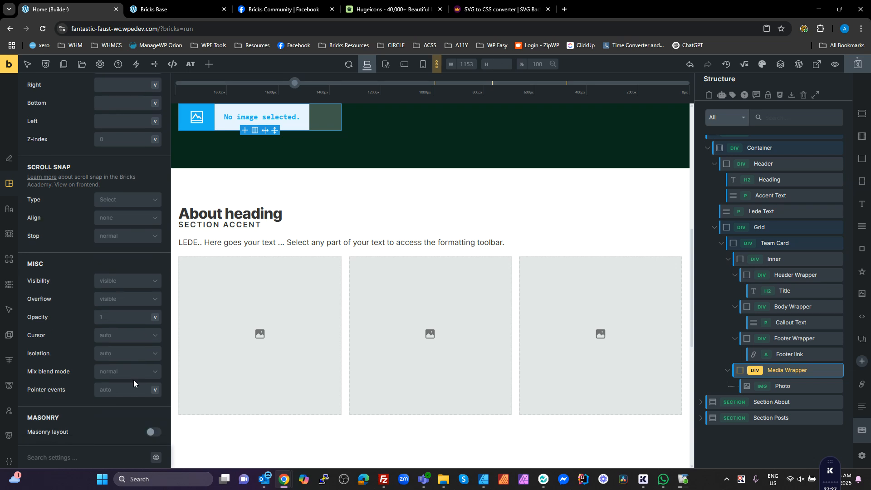
pyautogui.scroll(10, 109, 303)
pyautogui.click(59, 170)
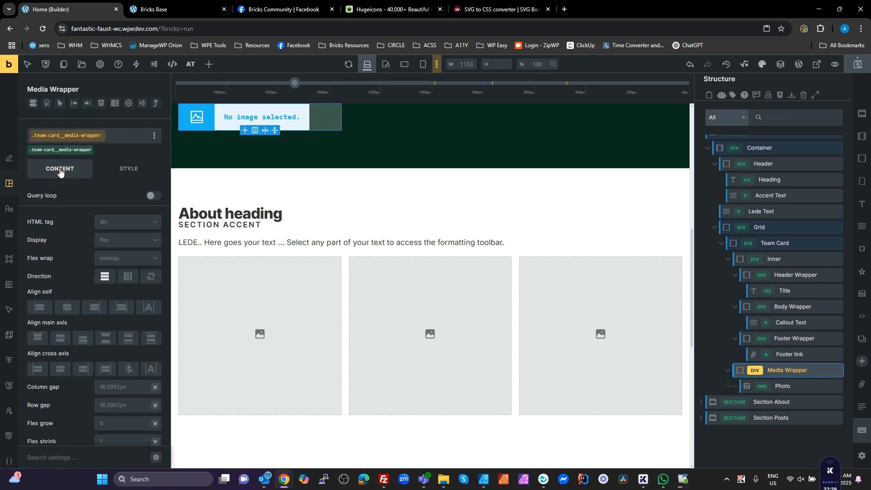
pyautogui.scroll(-1, 115, 284)
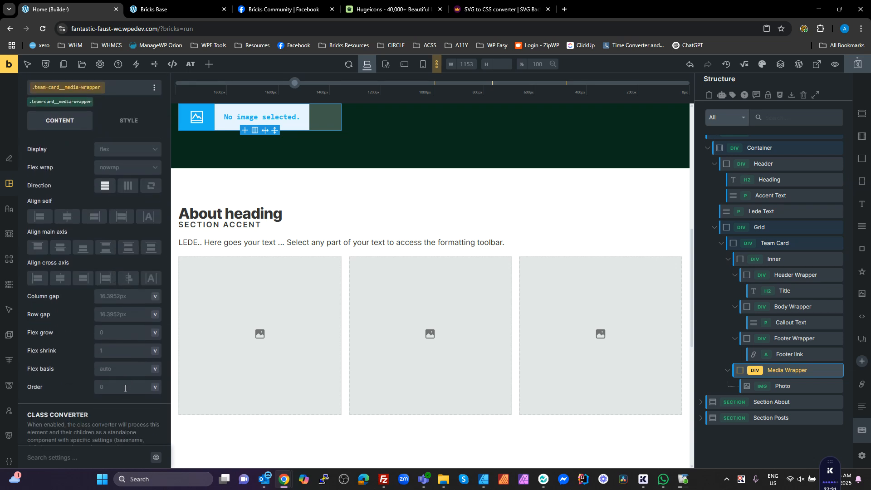
pyautogui.click(125, 389)
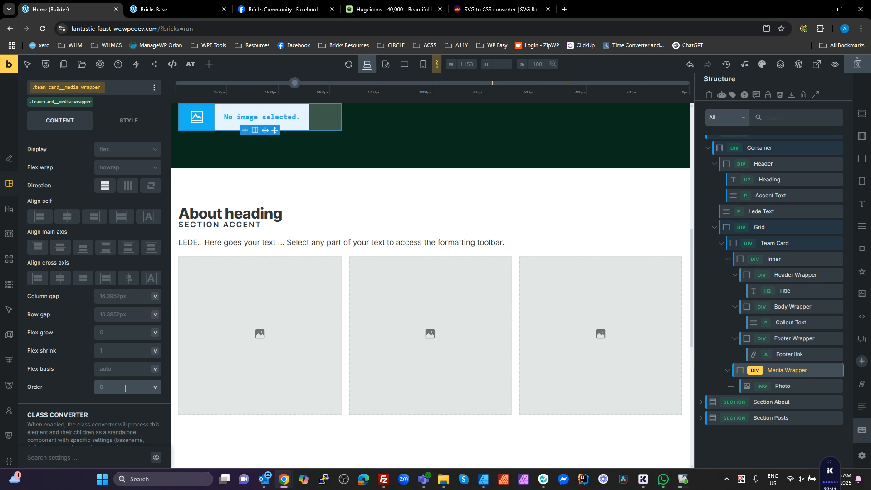
pyautogui.write('-1')
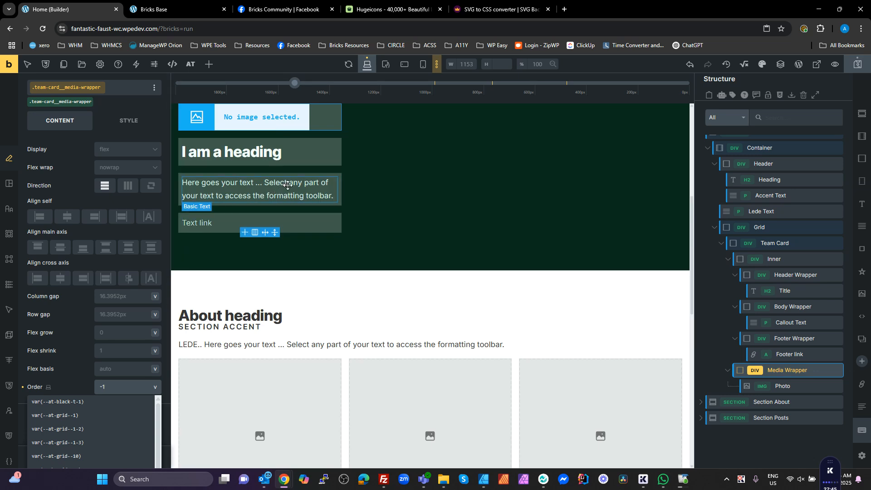
pyautogui.scroll(4, 439, 242)
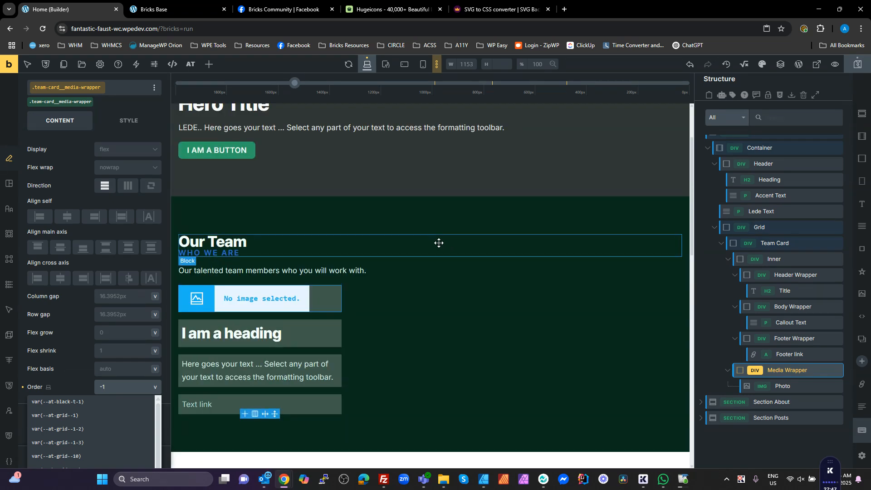
# Set the padding of the team-card__inner class to the 2xs spacing variable on all sides.
pyautogui.click(777, 258)
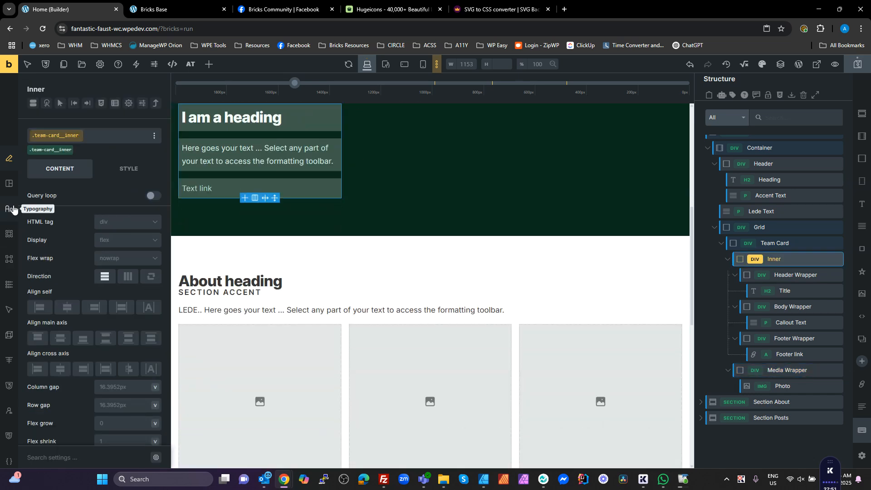
pyautogui.click(9, 183)
pyautogui.scroll(-3, 145, 302)
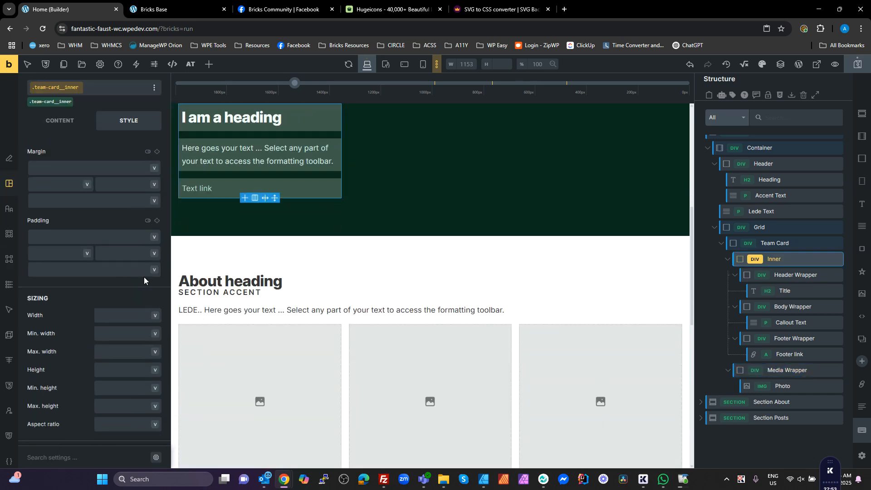
pyautogui.click(157, 220)
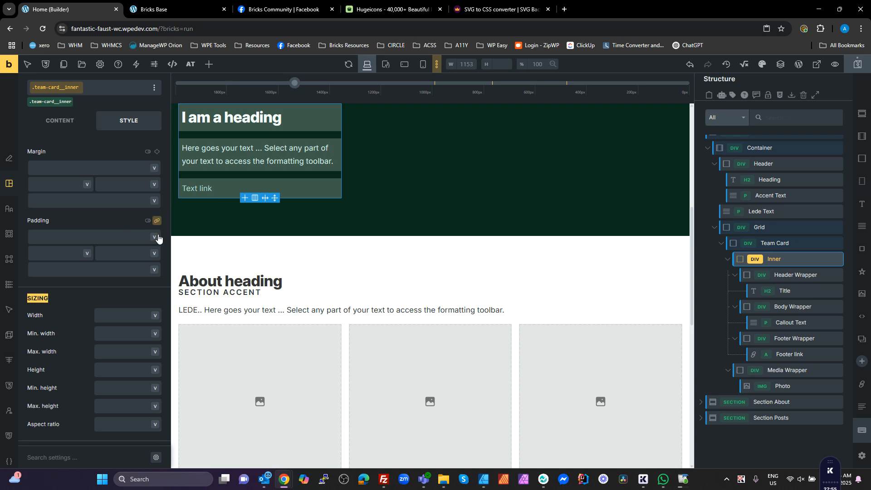
pyautogui.click(155, 236)
pyautogui.click(39, 164)
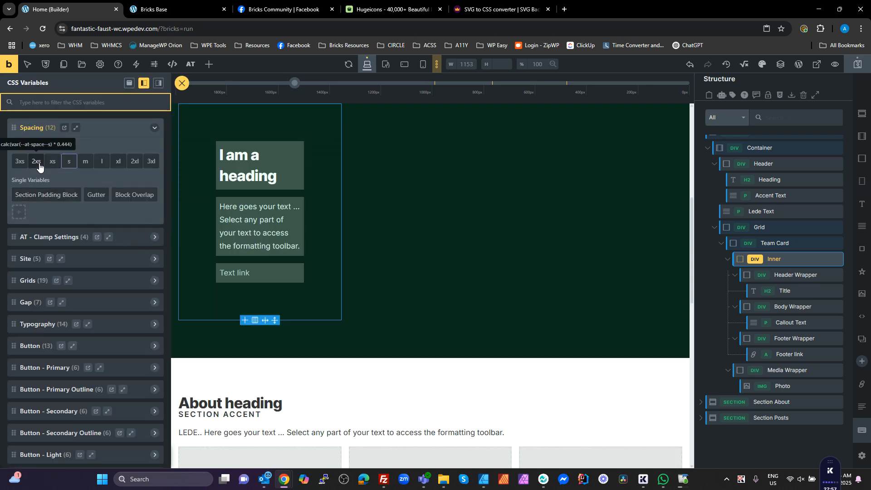
pyautogui.click(40, 166)
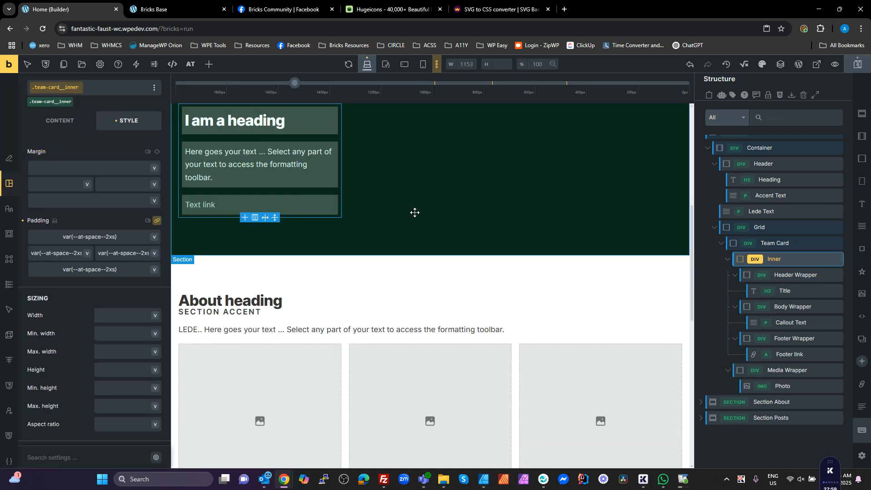
pyautogui.scroll(3, 414, 212)
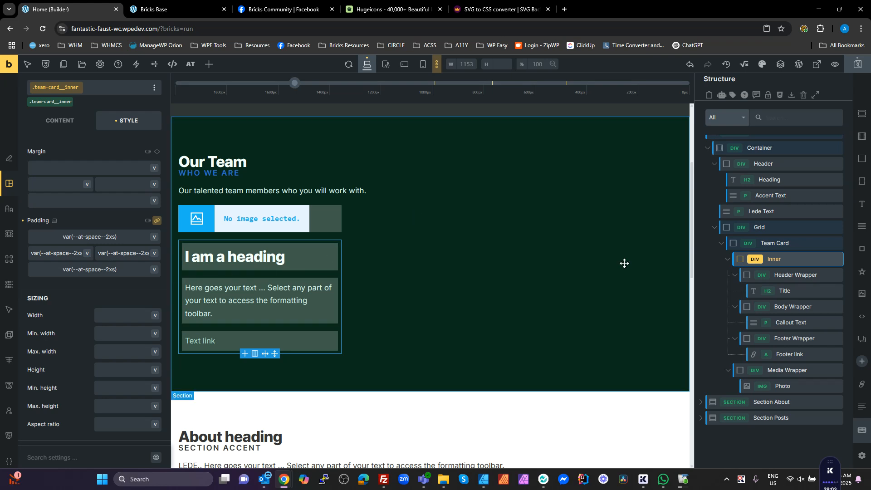
# Give the team-card class a solid border with a width of 1 on all sides.
pyautogui.click(774, 244)
pyautogui.click(9, 234)
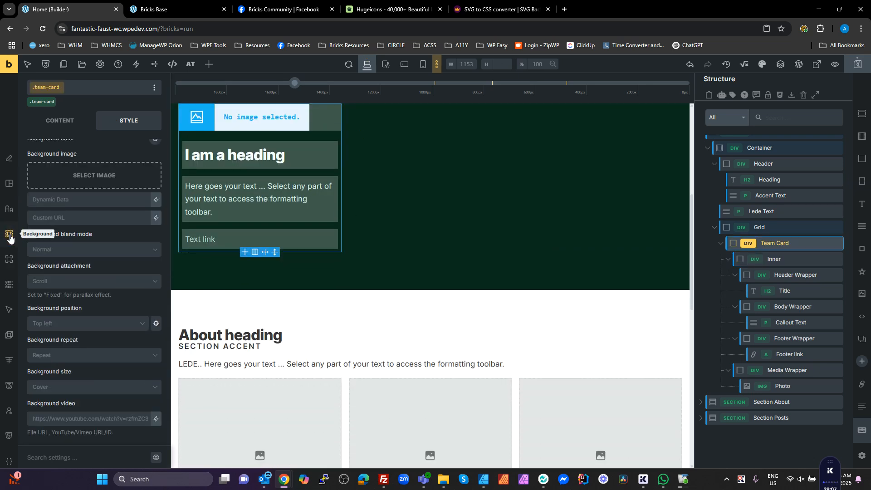
pyautogui.click(9, 259)
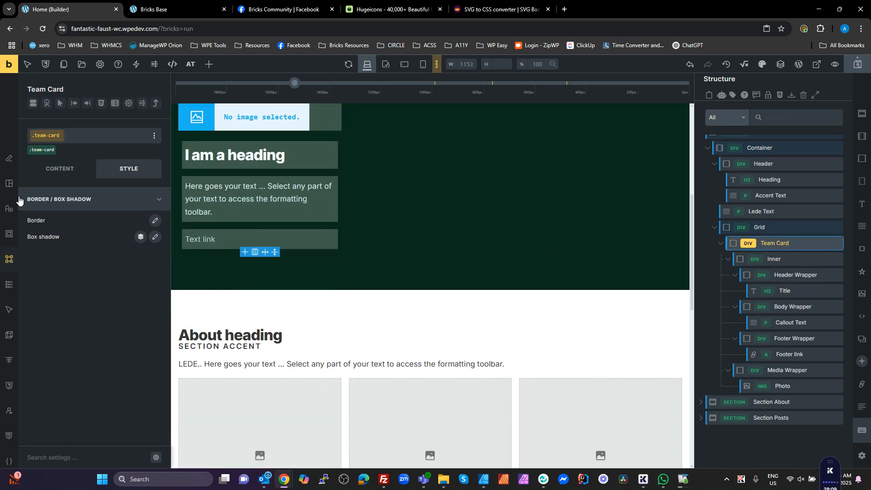
pyautogui.click(156, 223)
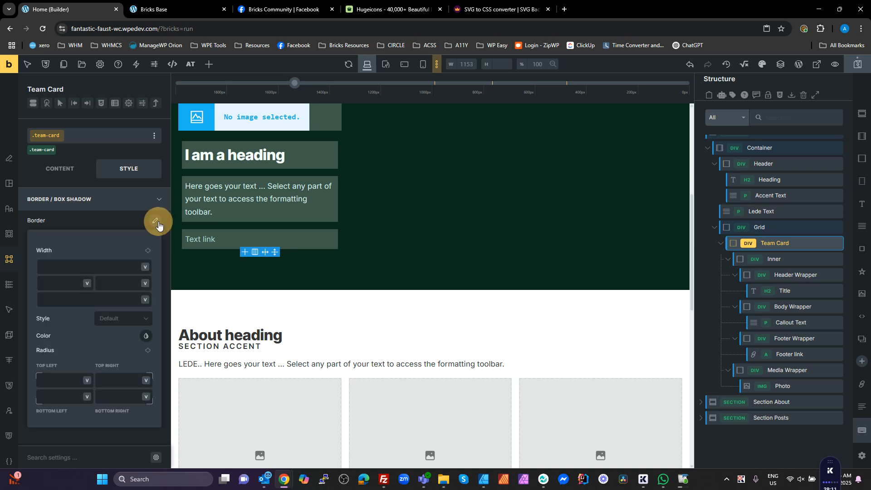
pyautogui.click(149, 250)
pyautogui.click(120, 263)
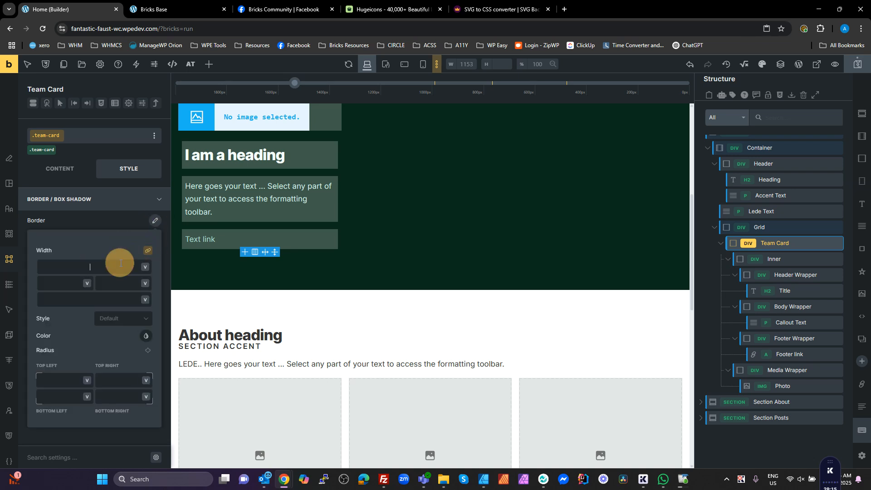
pyautogui.write('1')
pyautogui.click(116, 250)
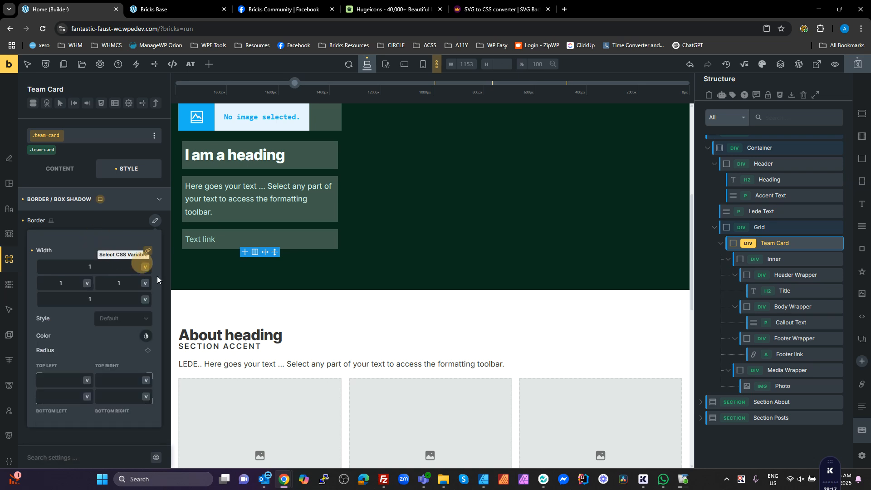
pyautogui.click(142, 320)
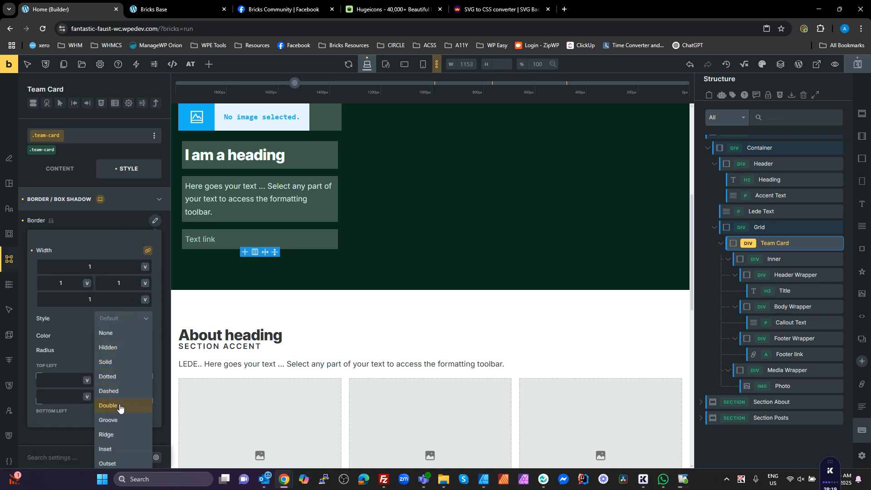
pyautogui.click(107, 363)
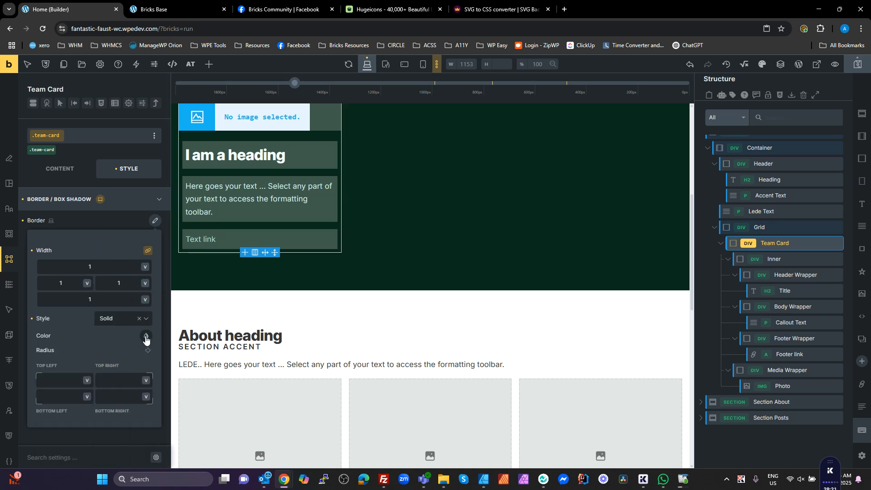
# Set the team-card border color to a semi-transparent neutral shade from the AT Framework palette.
pyautogui.click(145, 338)
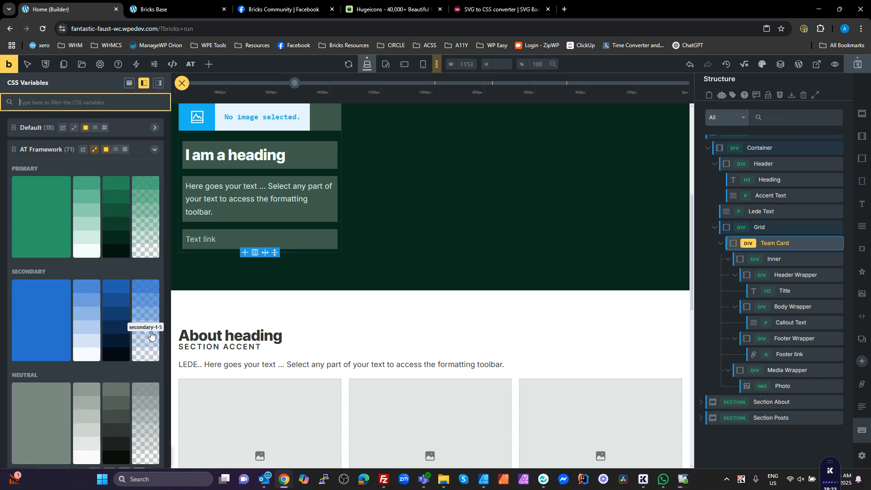
pyautogui.scroll(-3, 113, 254)
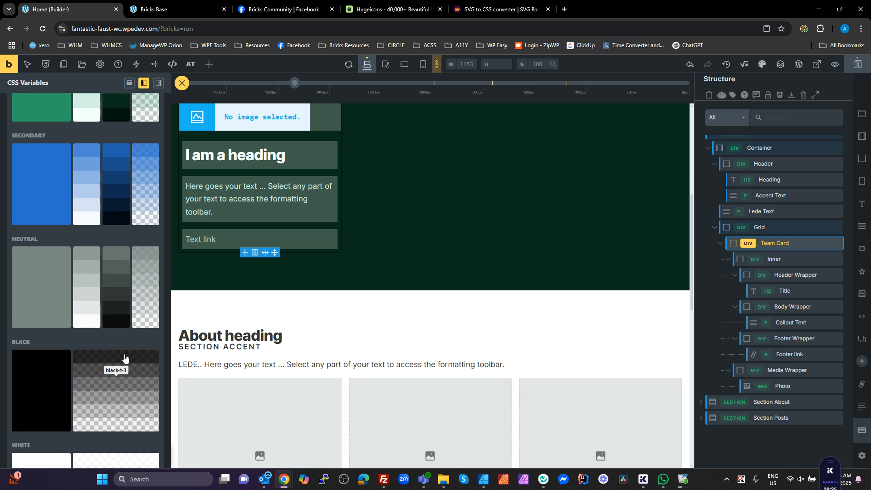
pyautogui.click(150, 298)
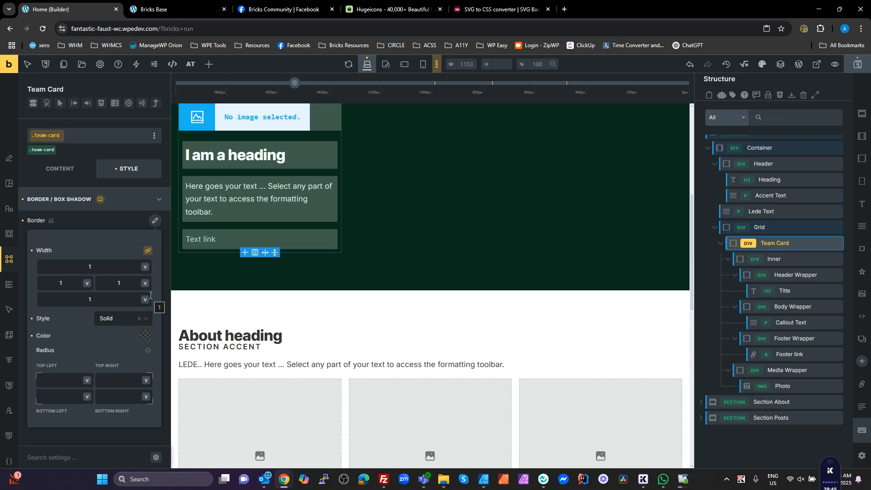
pyautogui.scroll(5, 262, 223)
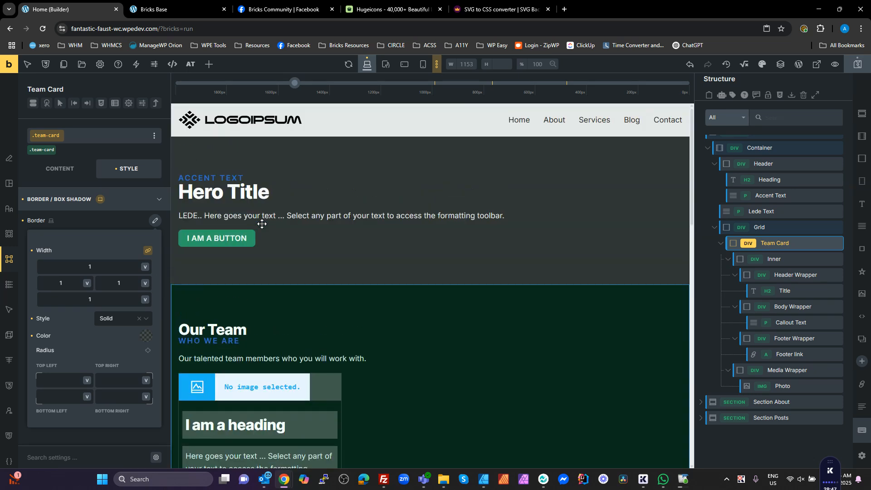
pyautogui.scroll(-2, 262, 223)
pyautogui.scroll(-1, 261, 224)
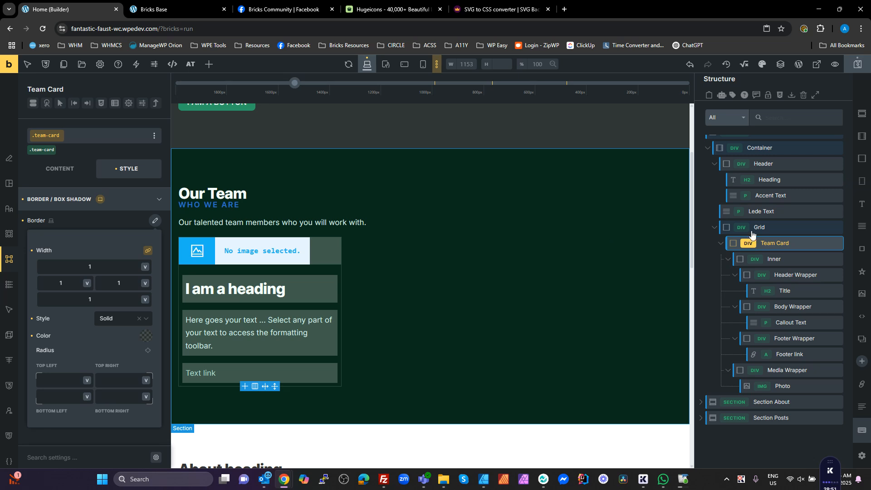
# Enable the query loop on the Team Card and set its query's post type to Team Members.
pyautogui.click(801, 246)
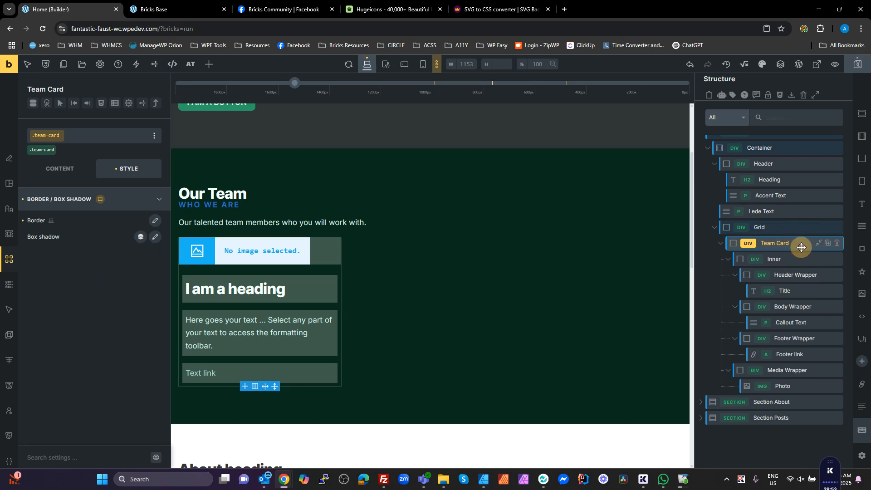
pyautogui.click(60, 170)
pyautogui.click(152, 274)
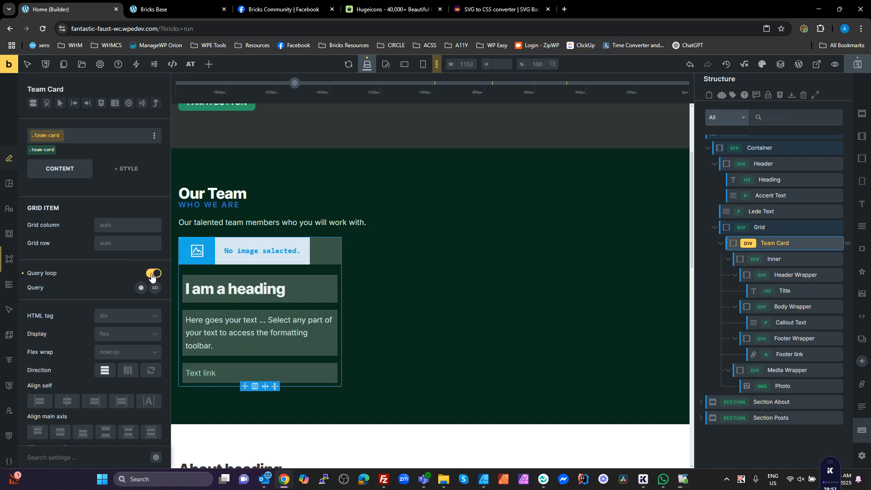
pyautogui.click(155, 288)
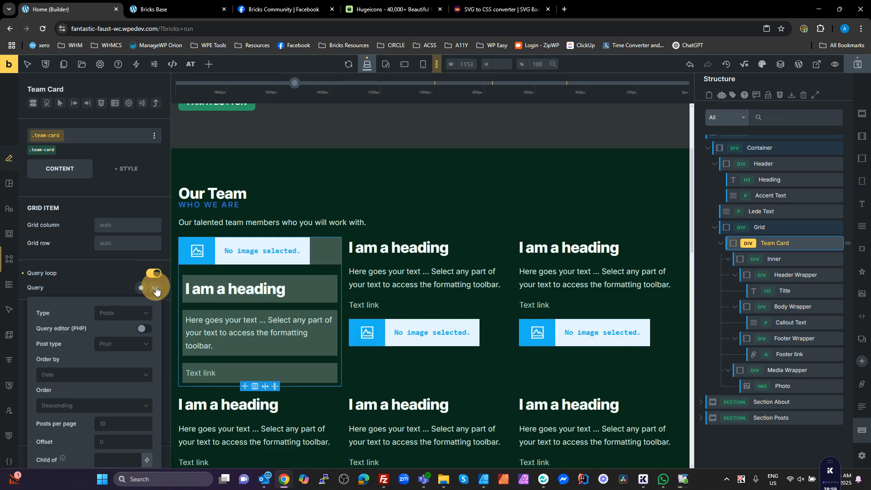
pyautogui.click(111, 346)
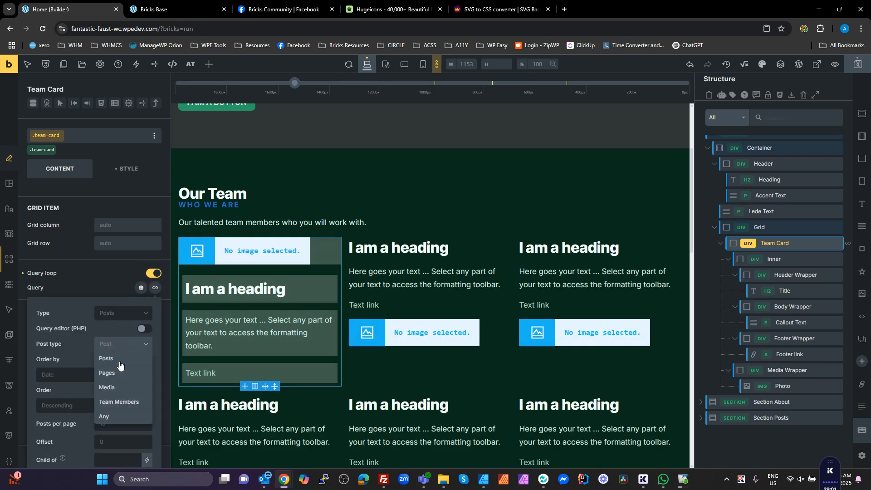
pyautogui.click(120, 402)
pyautogui.scroll(-2, 116, 395)
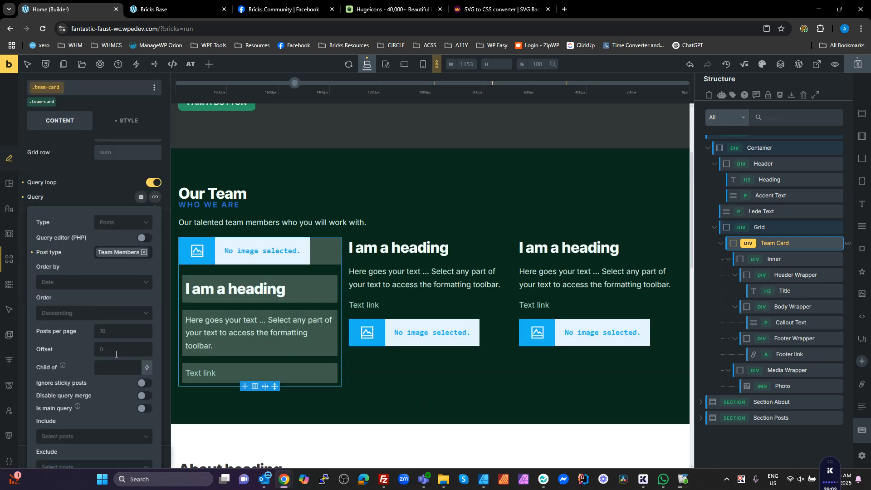
# Set the Team Members query's posts per page to -1.
pyautogui.click(110, 331)
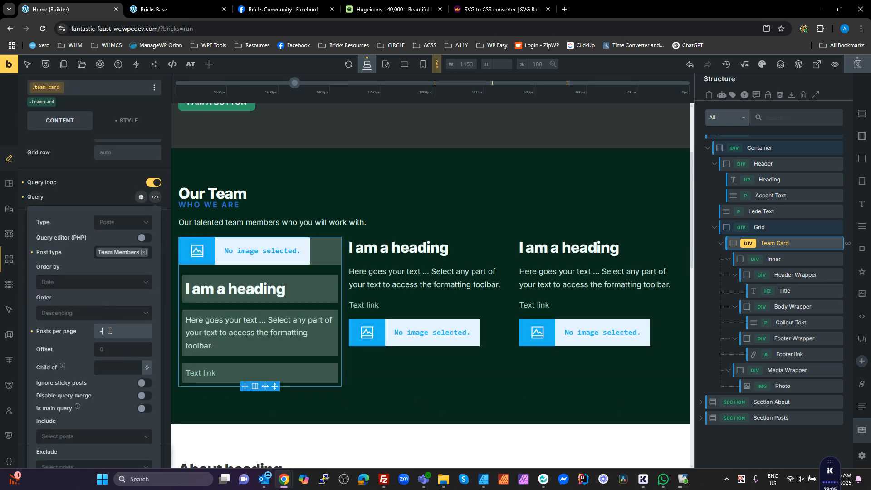
pyautogui.write('-1')
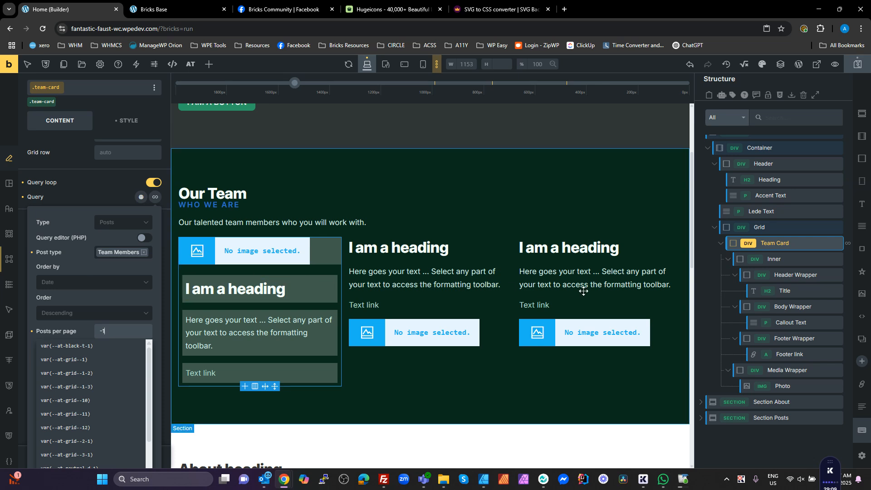
# Select the Photo element in the first team card and open the media library to choose its image.
pyautogui.click(265, 245)
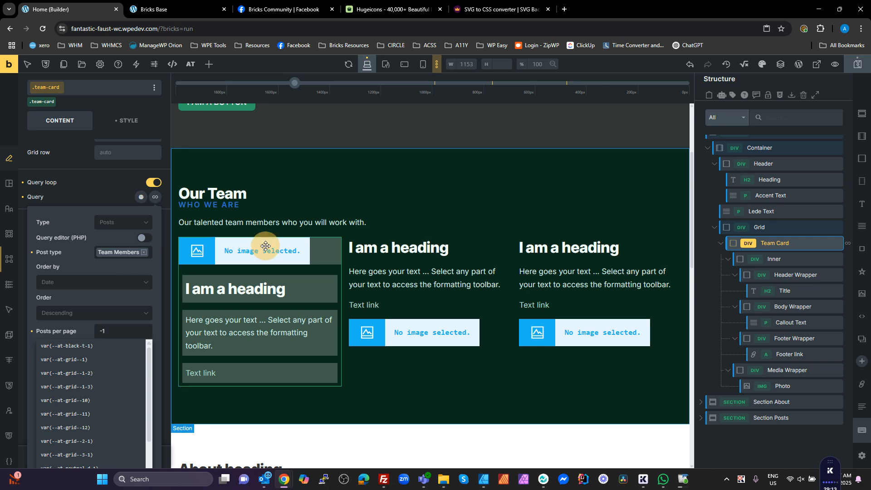
pyautogui.scroll(2, 121, 208)
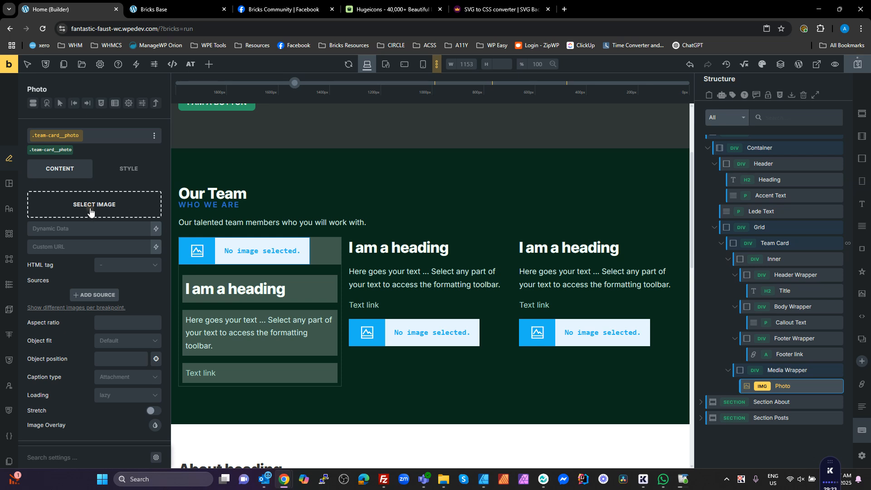
pyautogui.click(90, 211)
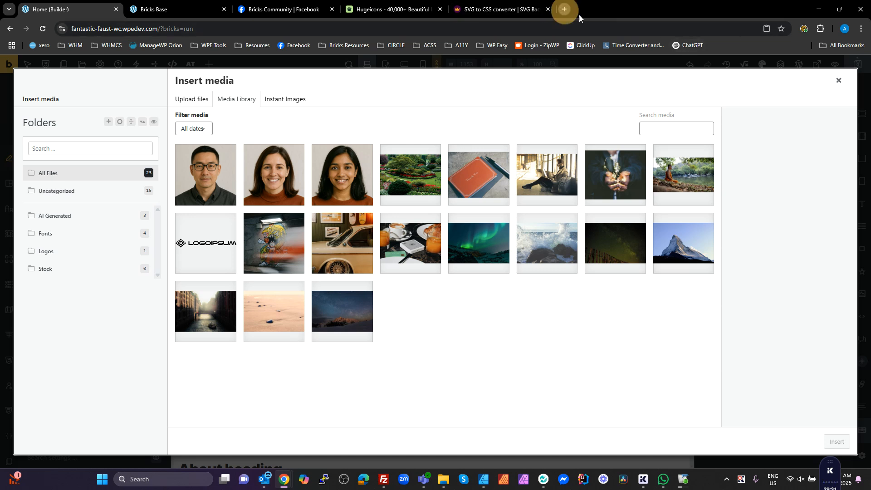
# Switch to ChatGPT in a new browser tab, open the existing placeholder image chat and download its image as placeholder-img.
pyautogui.click(565, 9)
pyautogui.click(699, 47)
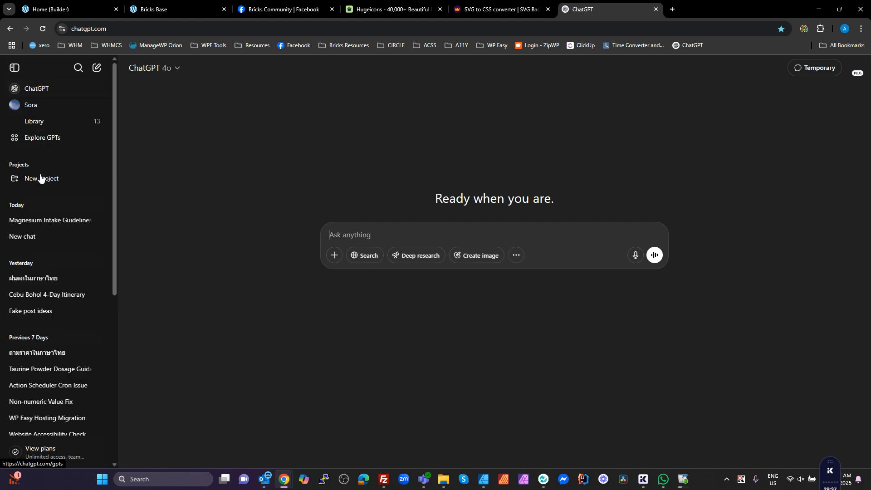
pyautogui.click(27, 239)
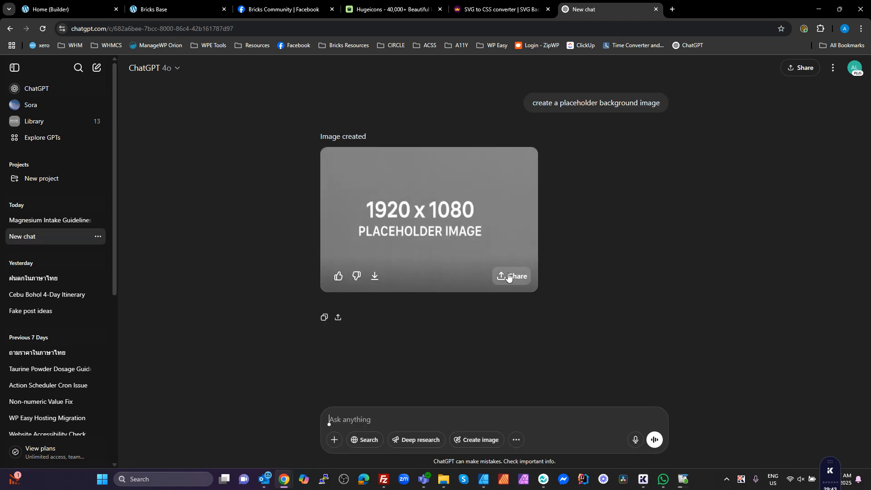
pyautogui.click(375, 277)
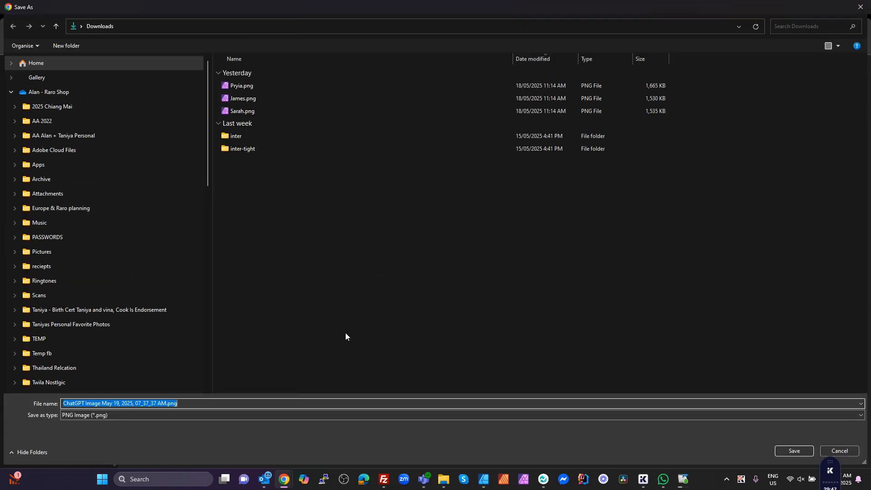
pyautogui.write('placeholder-')
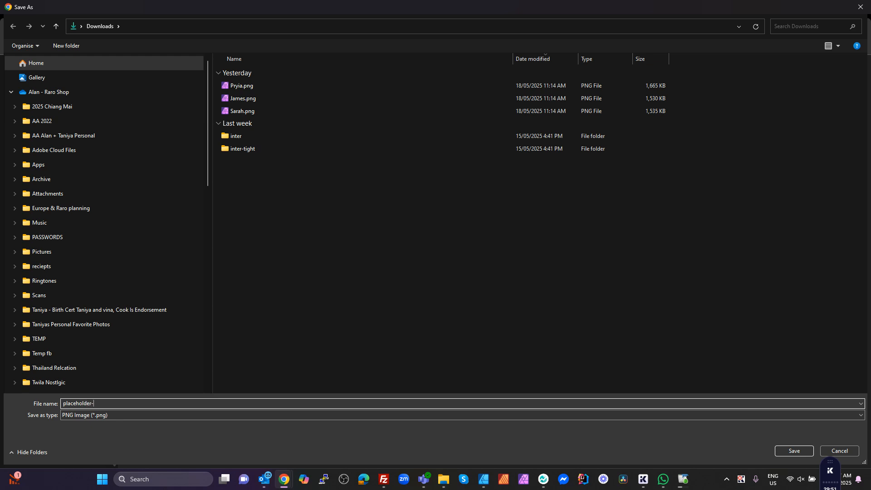
pyautogui.write('img')
pyautogui.press('Return')
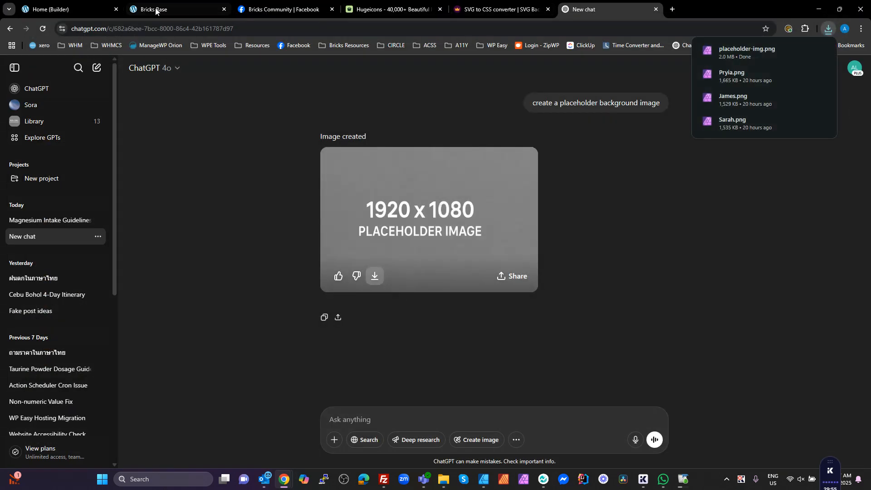
# Return to the Bricks builder, upload placeholder-img.png from Downloads and insert it into the Photo element at Medium Large (768×512) size.
pyautogui.click(186, 10)
pyautogui.click(59, 9)
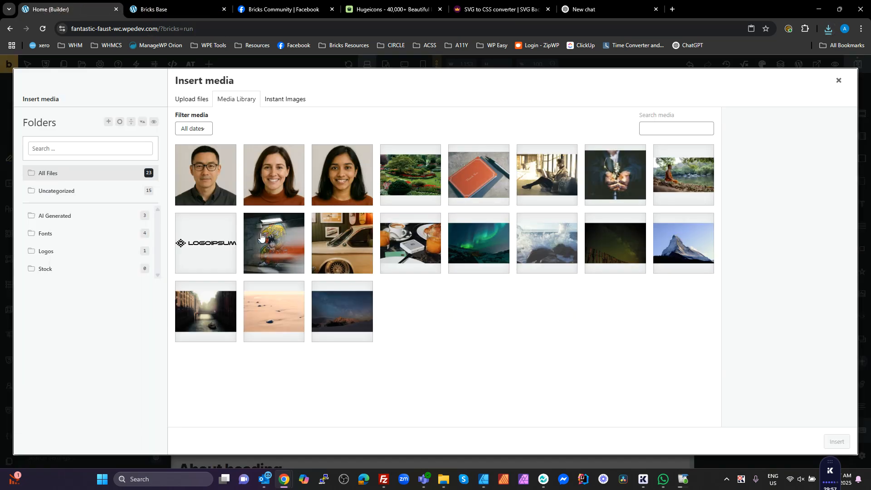
pyautogui.click(444, 479)
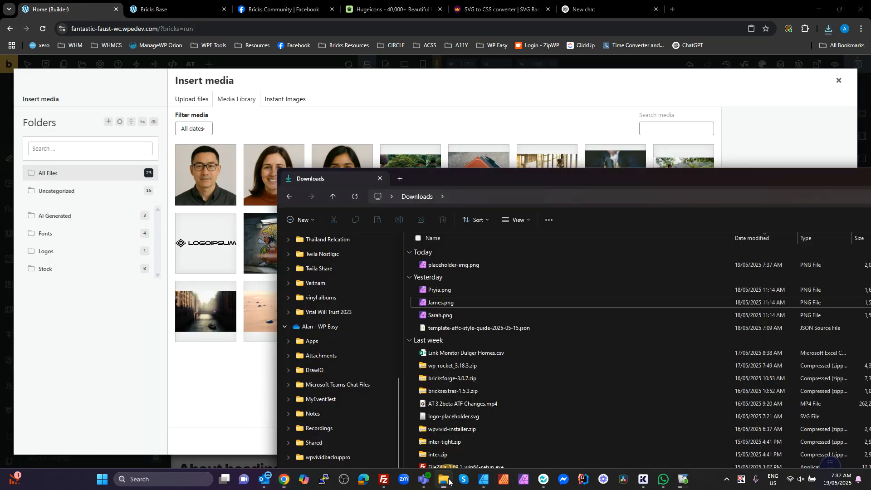
pyautogui.moveTo(442, 265); pyautogui.dragTo(207, 384)
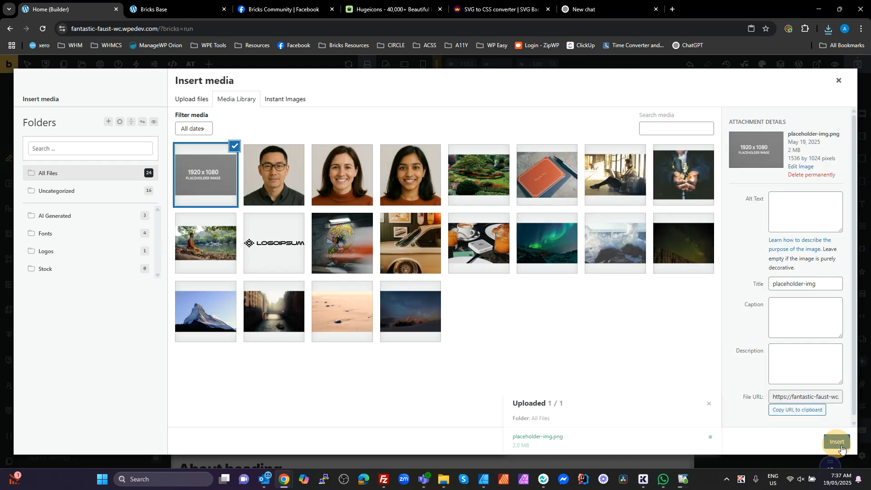
pyautogui.click(836, 443)
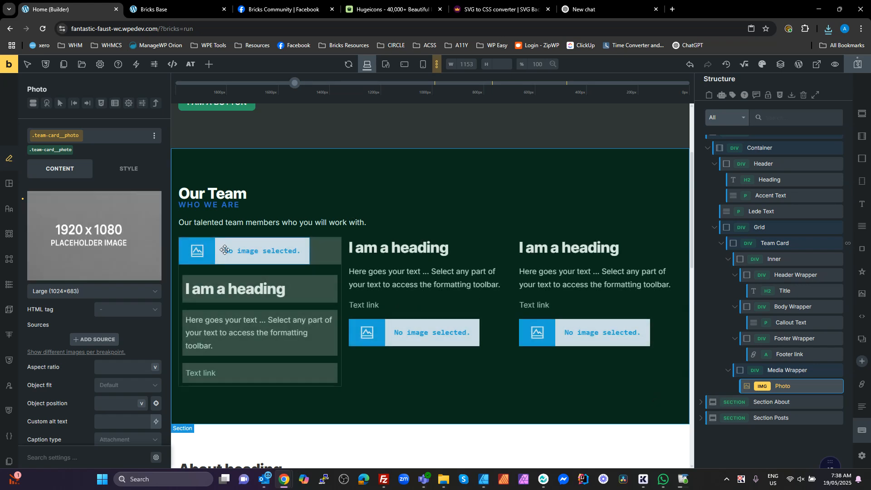
pyautogui.click(80, 293)
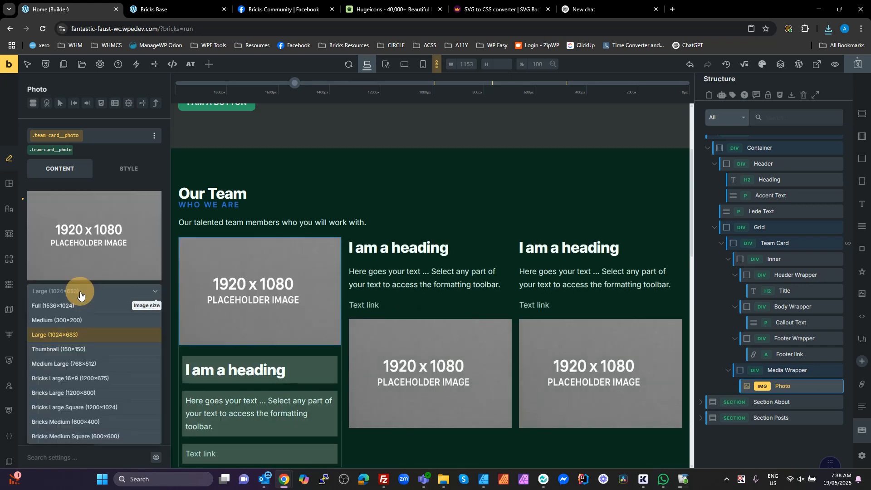
pyautogui.click(84, 363)
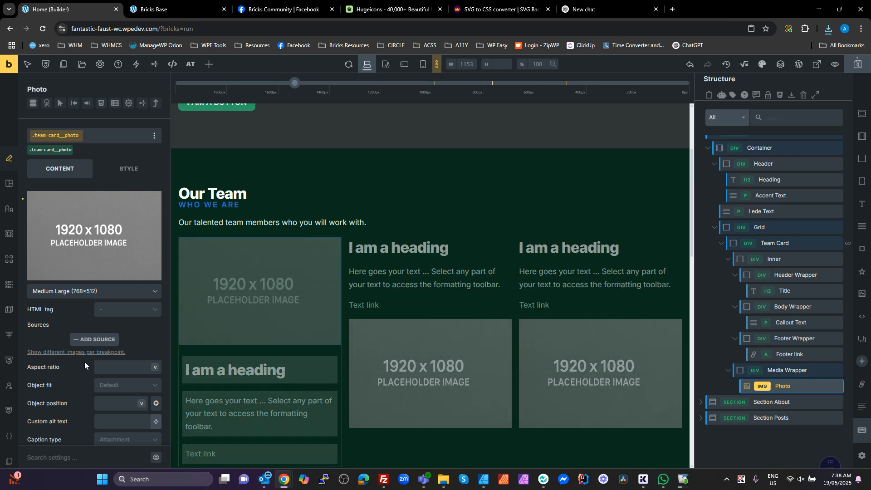
# Add an image source to the Photo element for the Desktop (Base breakpoint).
pyautogui.click(91, 339)
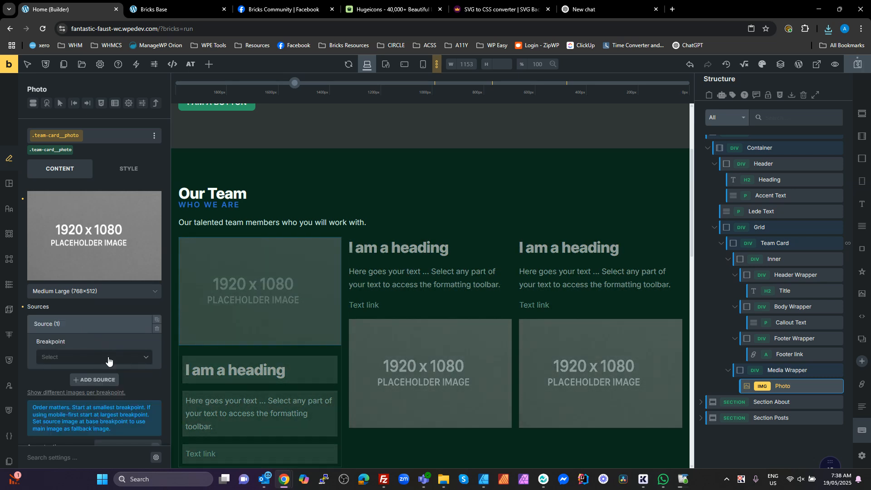
pyautogui.click(105, 357)
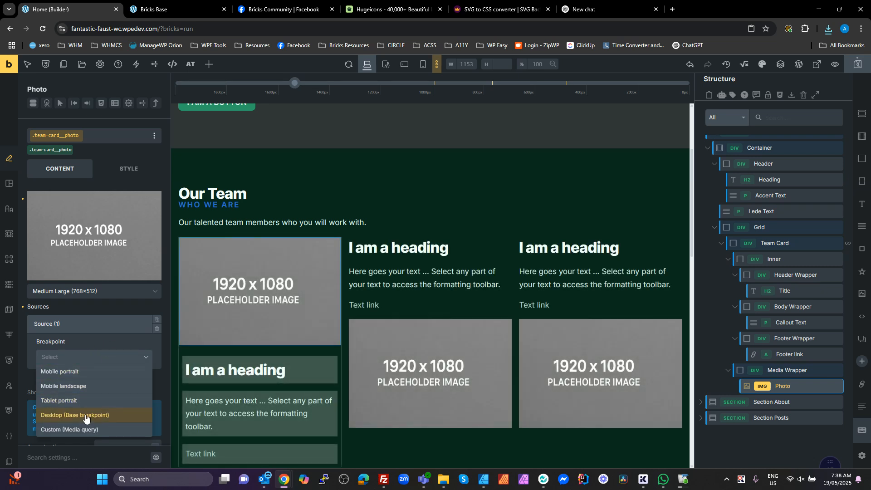
pyautogui.click(85, 415)
pyautogui.scroll(-2, 108, 347)
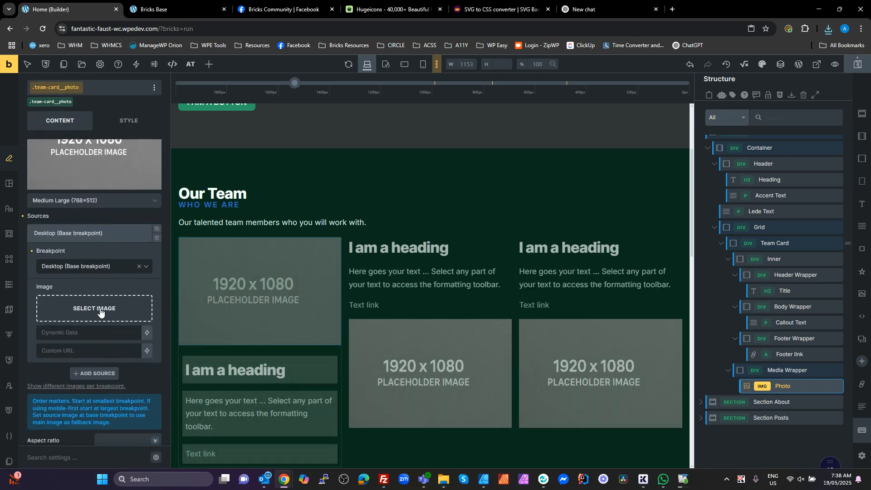
# Set the desktop source's image to the Photo dynamic data field from Meta Box (Team Members).
pyautogui.click(148, 332)
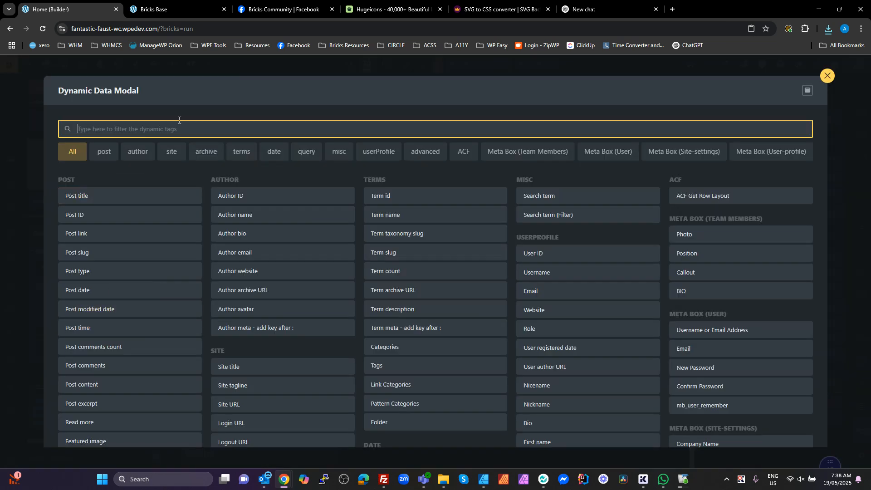
pyautogui.write('ph')
pyautogui.press('BackSpace')
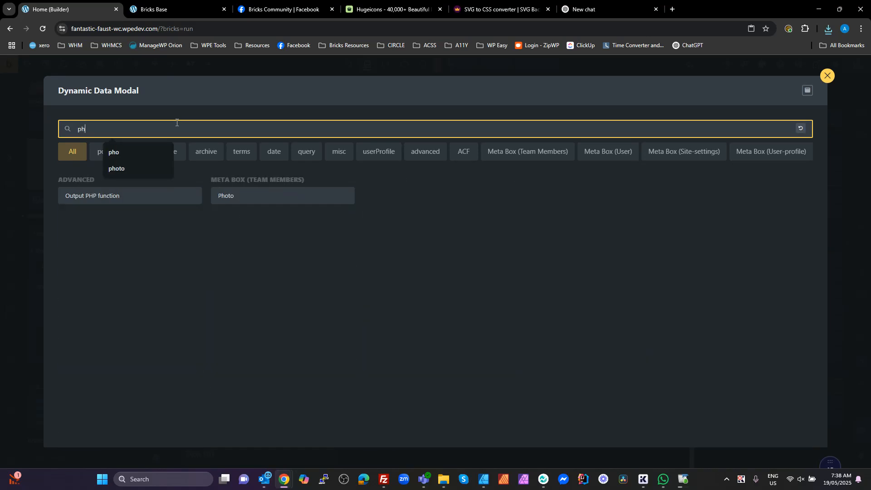
pyautogui.write('ho')
pyautogui.click(125, 196)
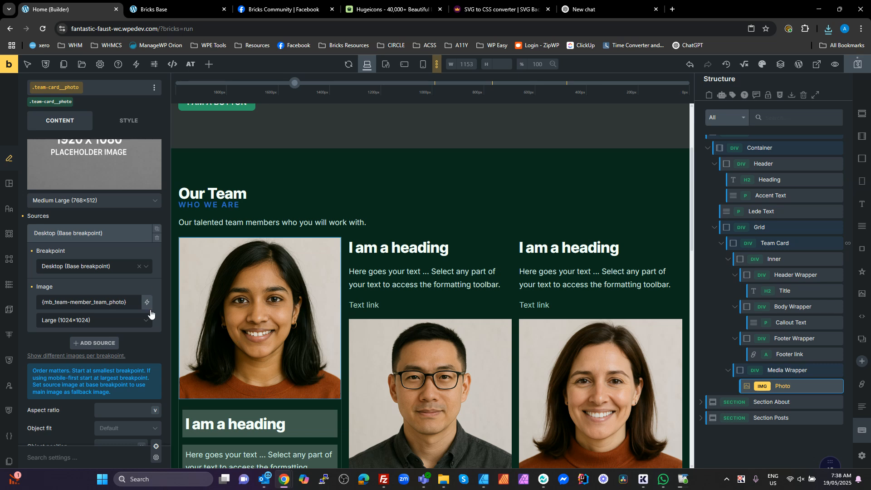
pyautogui.scroll(3, 111, 210)
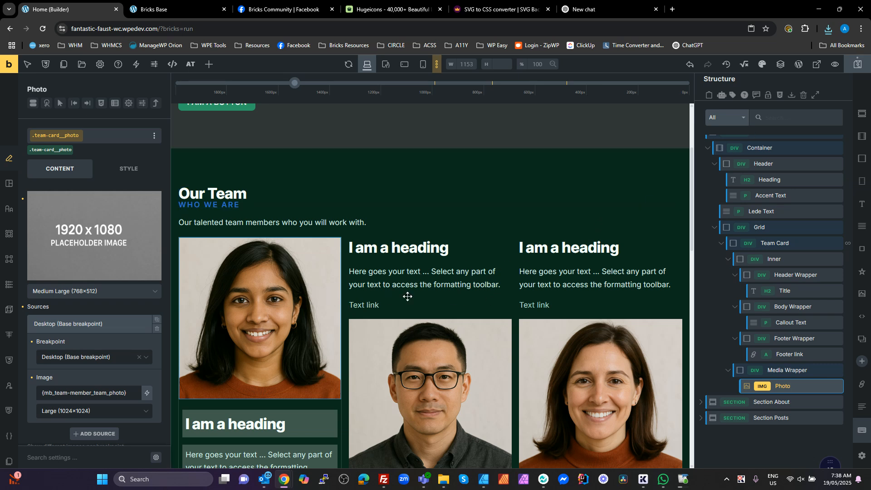
# Save the page, reload the builder and review the looped team cards in the Our Team section.
pyautogui.click(857, 64)
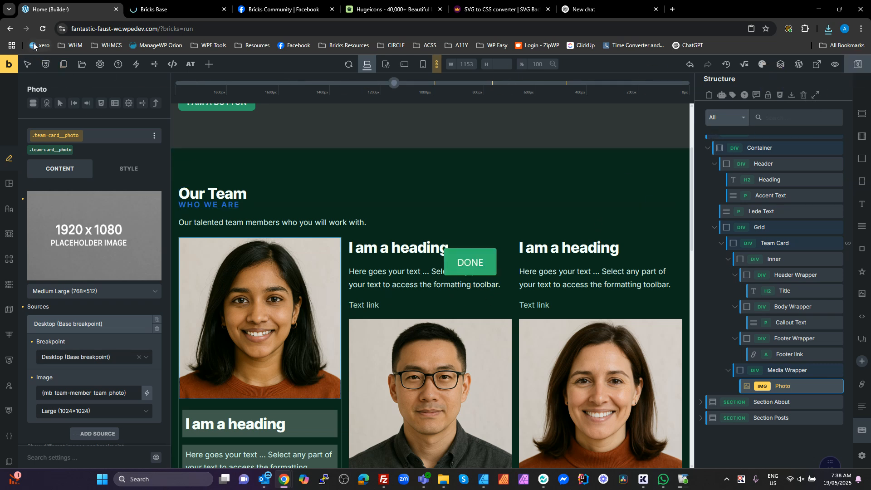
pyautogui.click(44, 30)
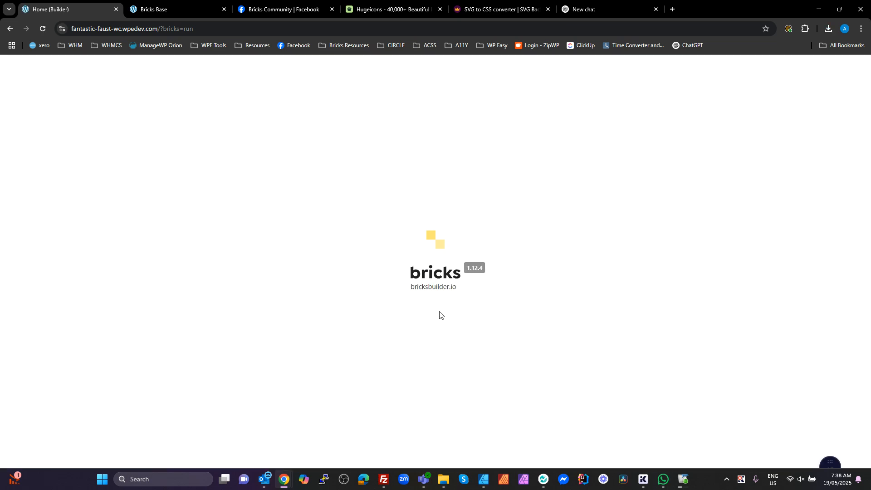
pyautogui.scroll(-5, 366, 350)
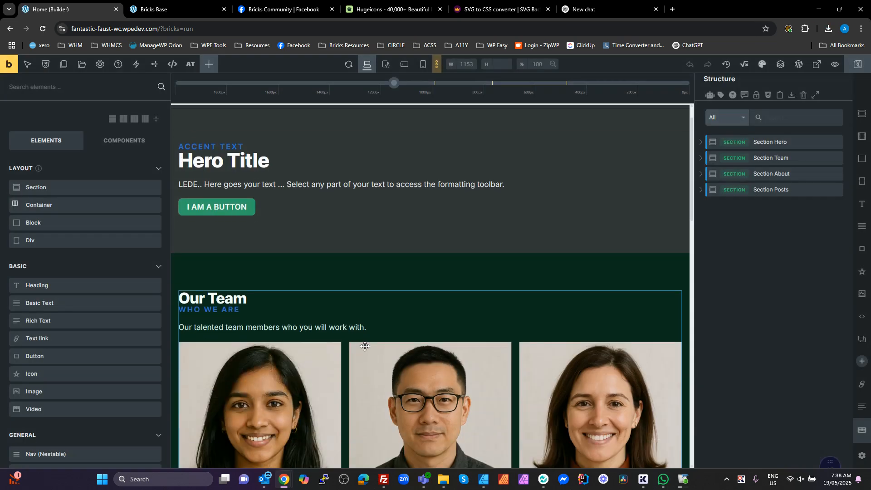
pyautogui.scroll(-2, 408, 358)
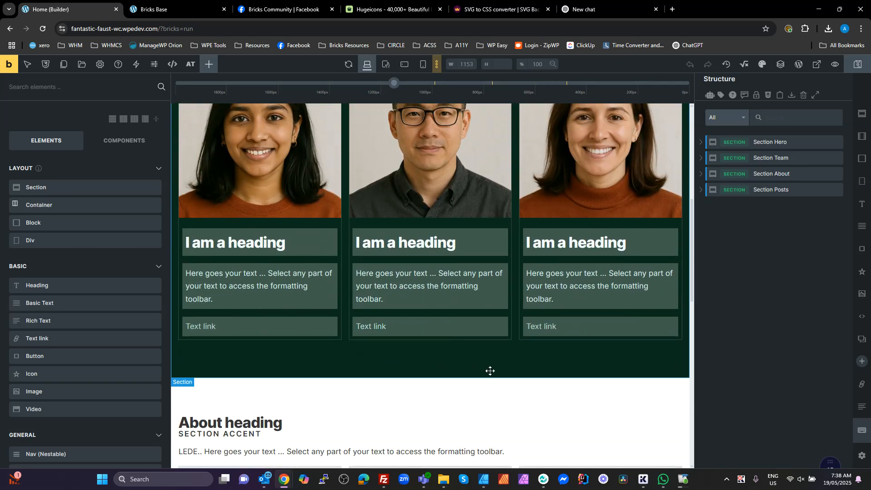
pyautogui.scroll(5, 489, 371)
pyautogui.scroll(-5, 490, 371)
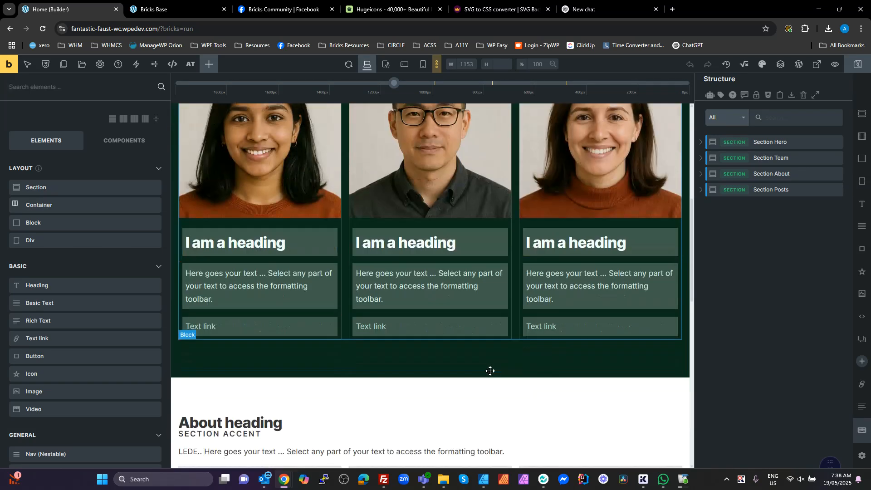
pyautogui.scroll(5, 490, 371)
pyautogui.scroll(-4, 490, 370)
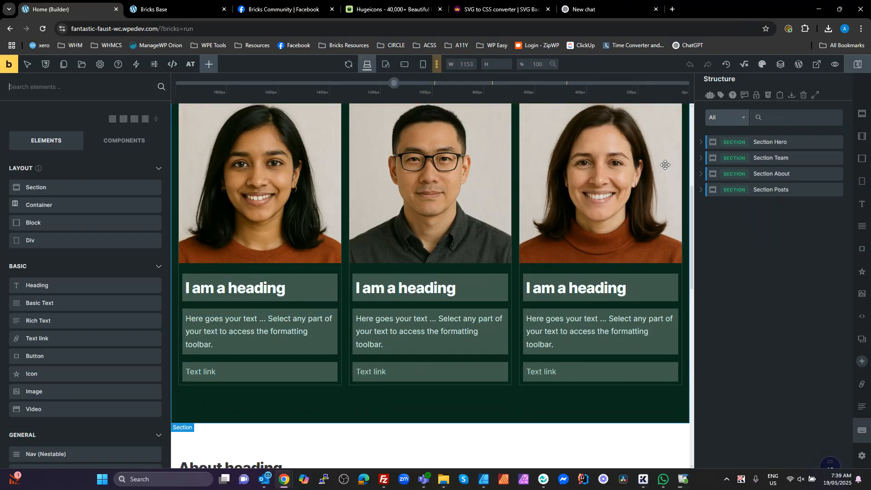
# Add the at-colorset and at-colorset--neutral-d-6 classes to the Team Card.
pyautogui.click(329, 269)
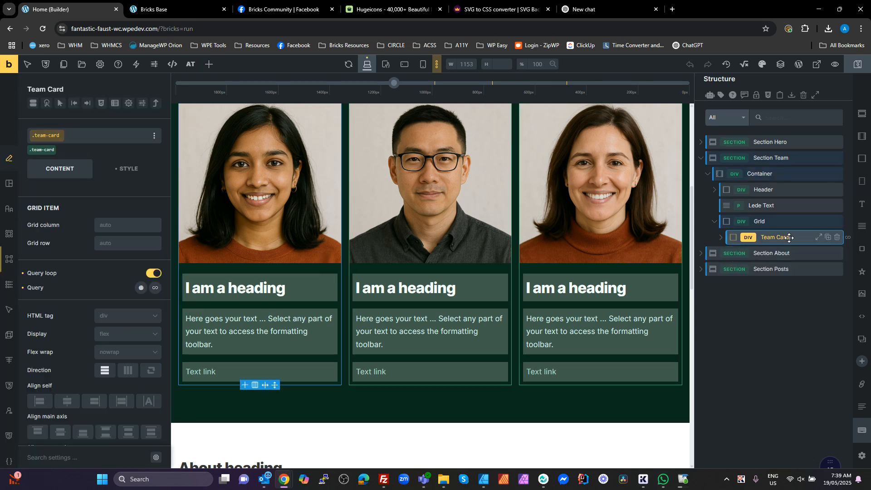
pyautogui.click(54, 141)
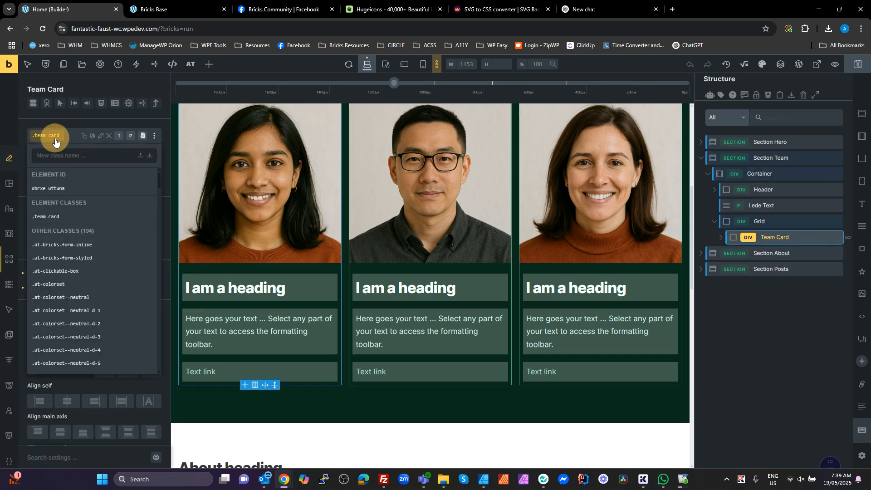
pyautogui.write('color')
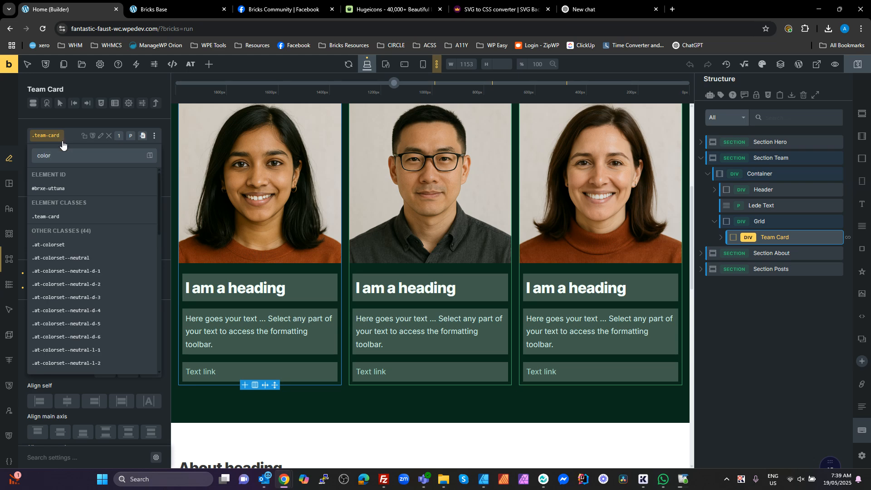
pyautogui.click(53, 245)
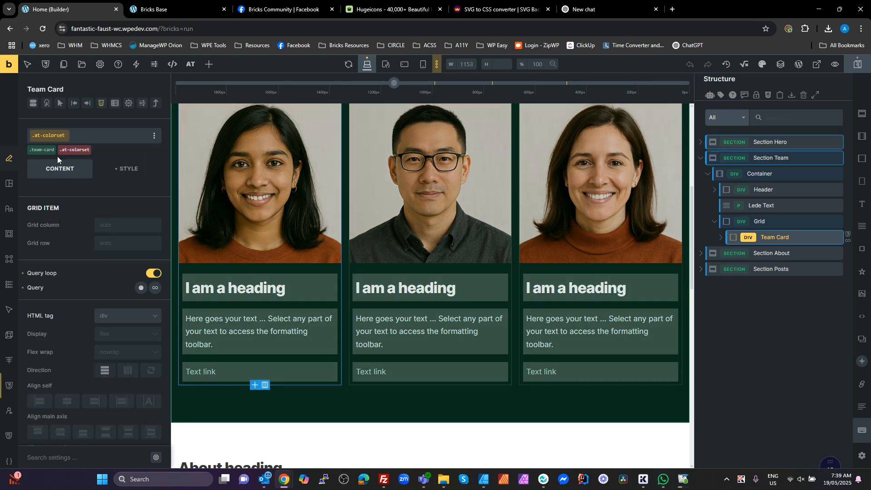
pyautogui.click(54, 136)
pyautogui.write('color')
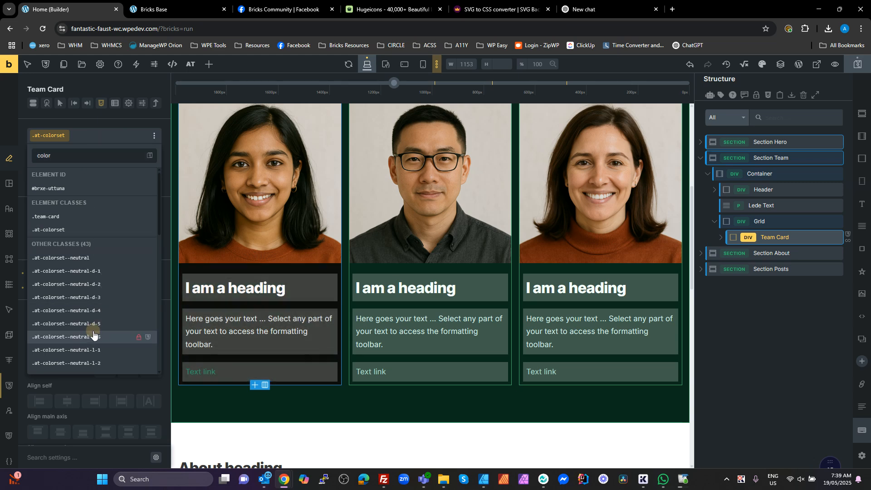
pyautogui.click(94, 336)
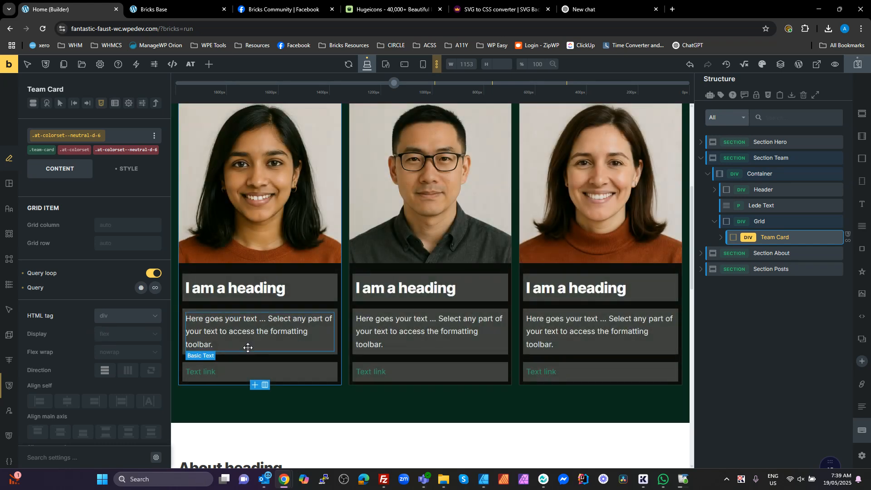
# Save the page and review the Our Team cards in a fresh front-end preview before returning to the builder.
pyautogui.click(857, 64)
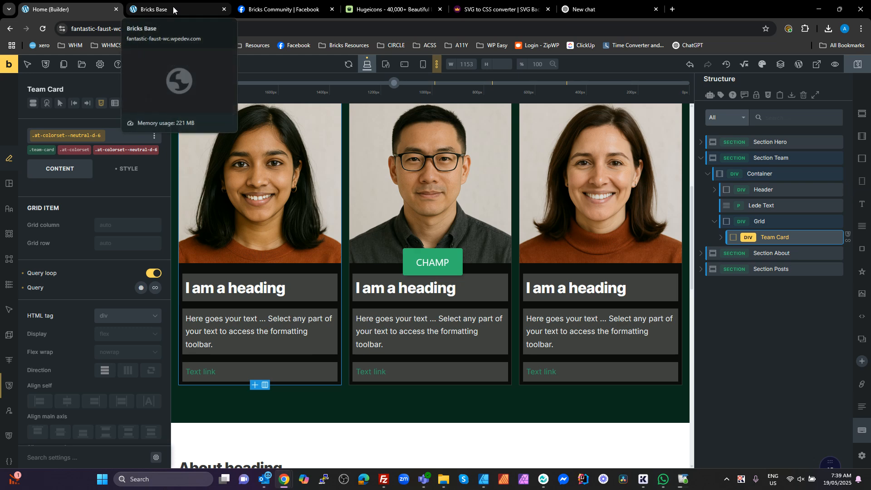
pyautogui.click(224, 9)
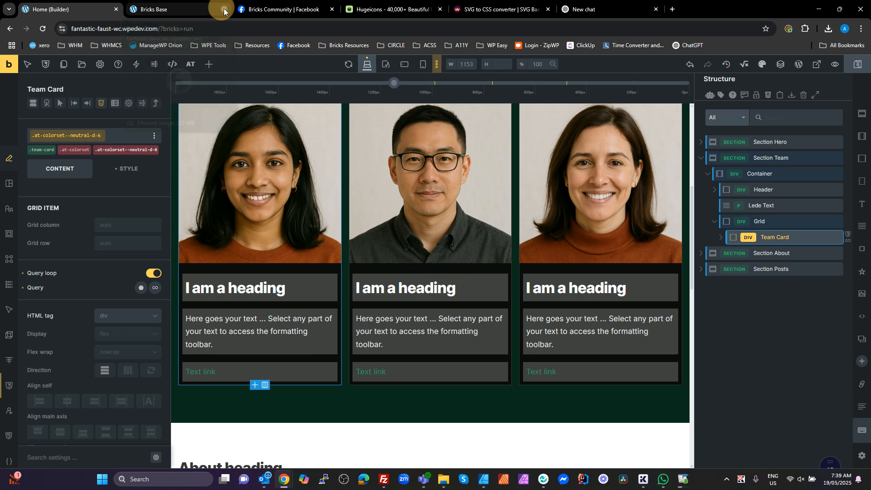
pyautogui.click(816, 64)
pyautogui.scroll(-4, 450, 290)
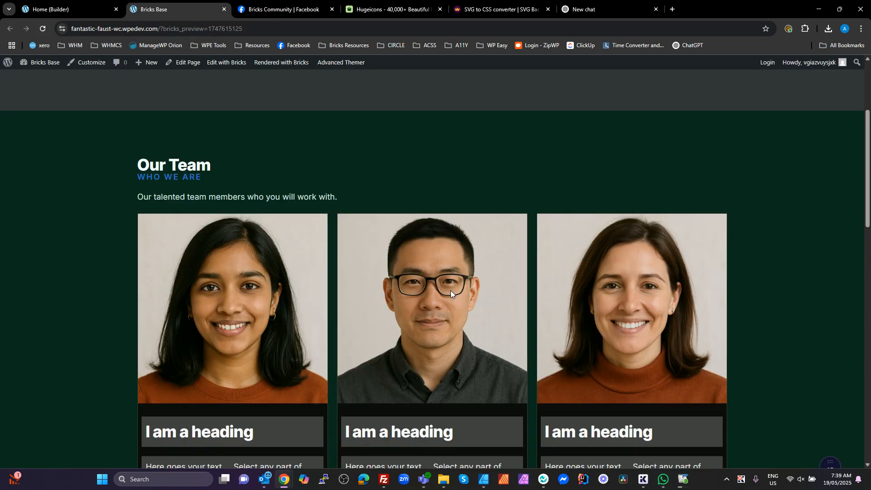
pyautogui.scroll(4, 796, 280)
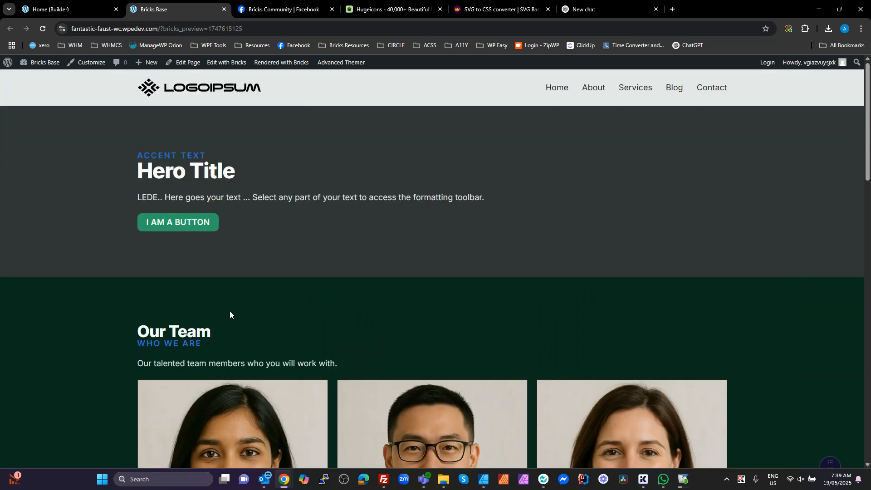
pyautogui.scroll(-4, 208, 321)
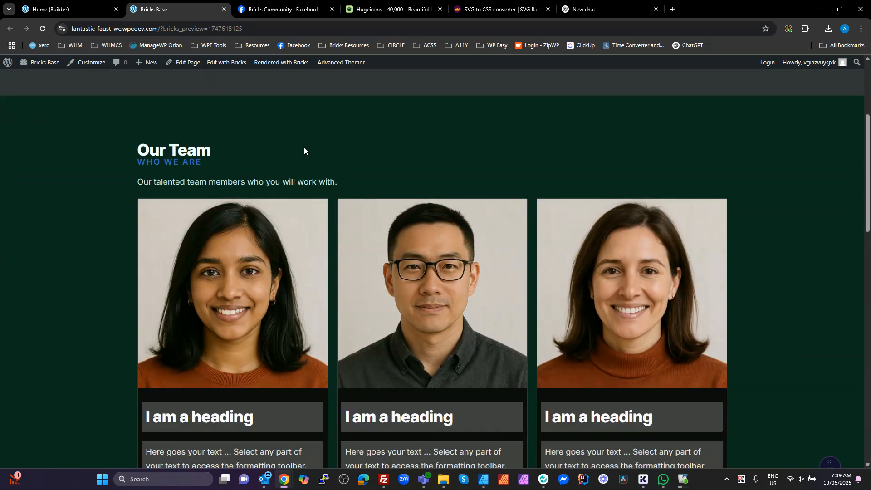
pyautogui.scroll(-4, 305, 159)
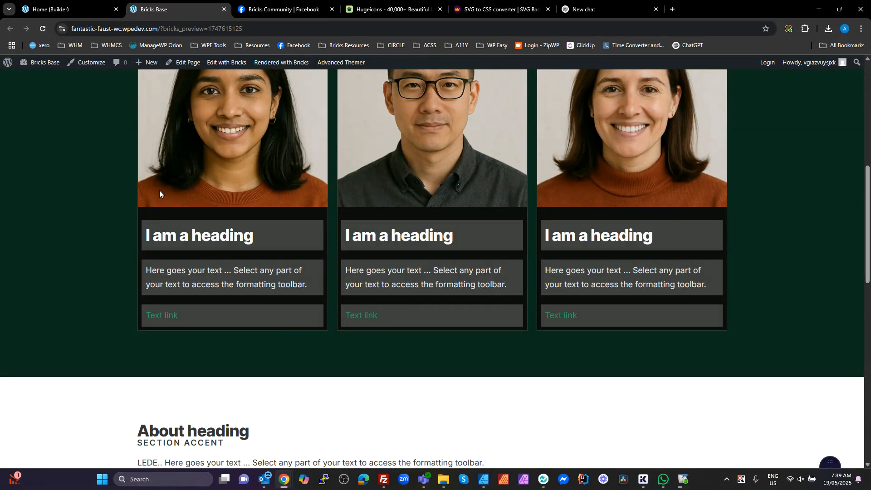
pyautogui.scroll(4, 85, 250)
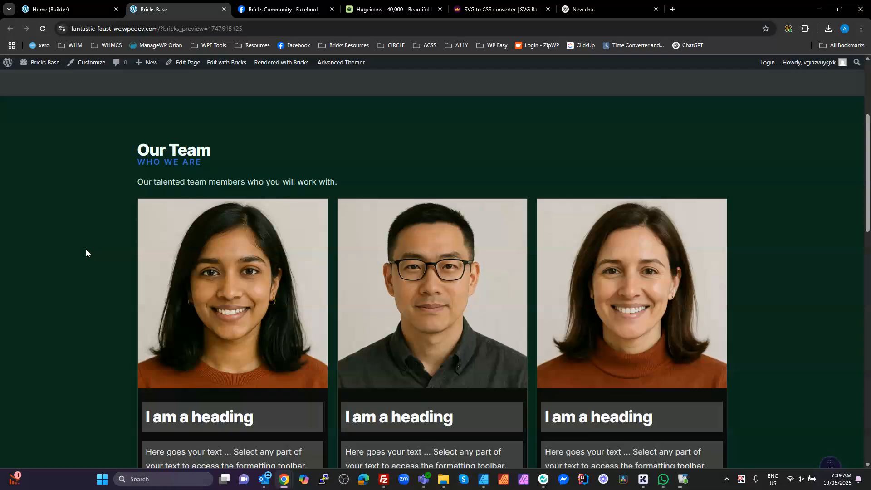
pyautogui.click(80, 10)
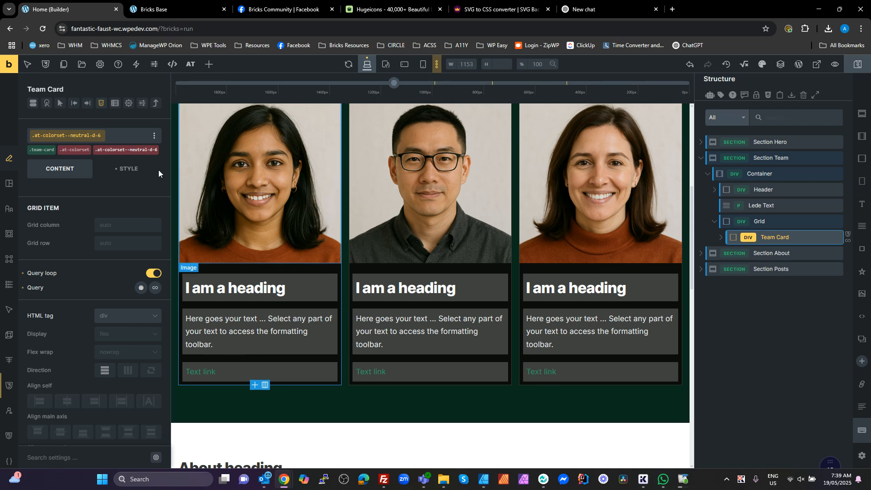
# Create the class colorset--card-hover and assign it to the Team Card.
pyautogui.click(65, 137)
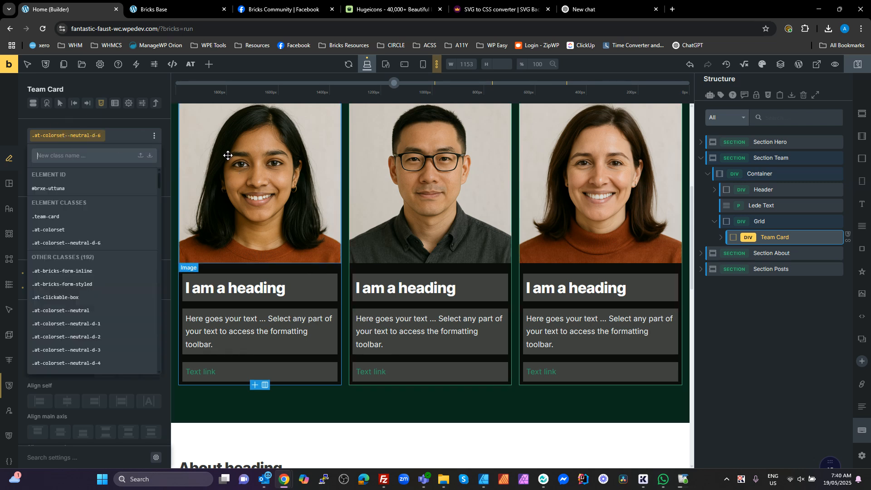
pyautogui.write('colo')
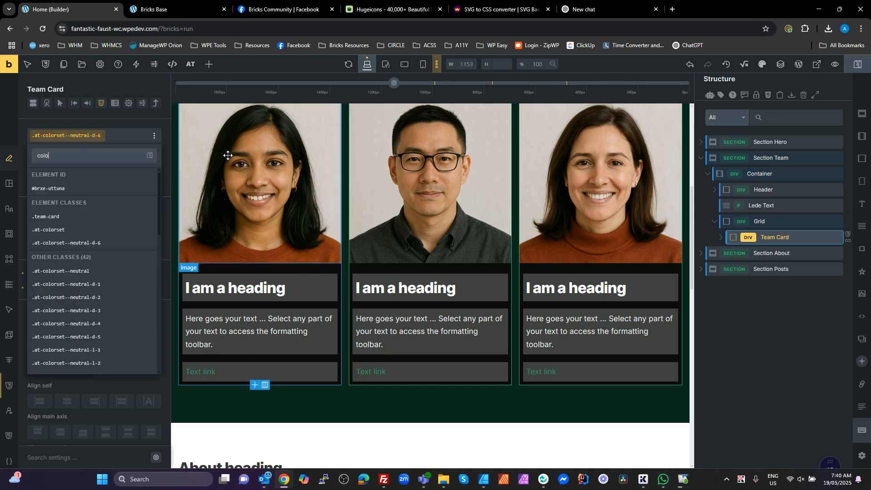
pyautogui.write('rset')
pyautogui.write('card-hover')
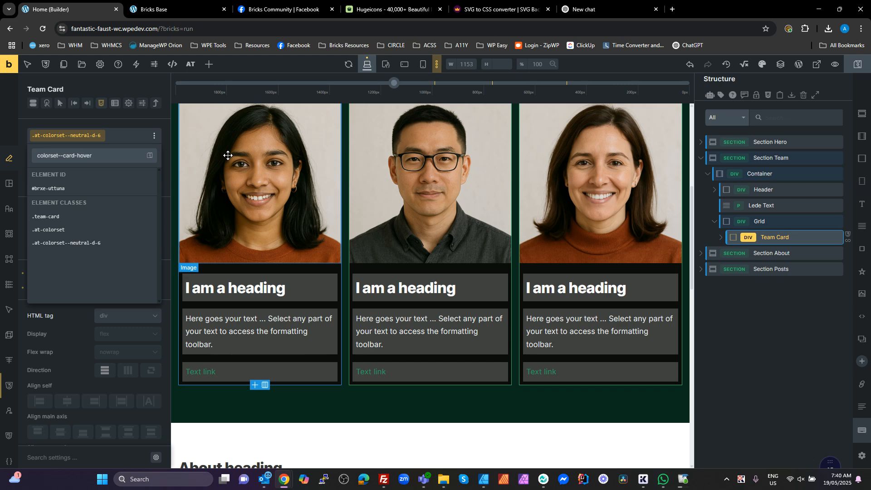
pyautogui.press('Return')
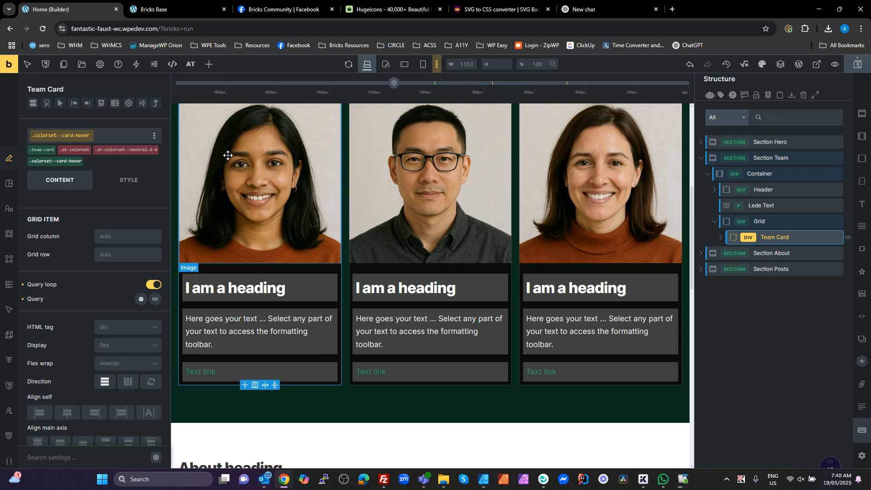
# Inspect the CSS rules of the Team Card's at-colorset class.
pyautogui.click(80, 152)
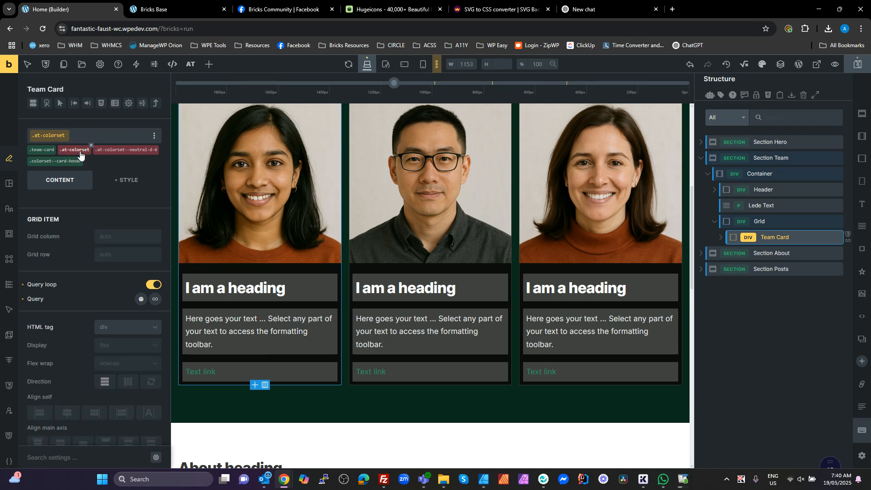
pyautogui.click(101, 103)
pyautogui.moveTo(120, 284)
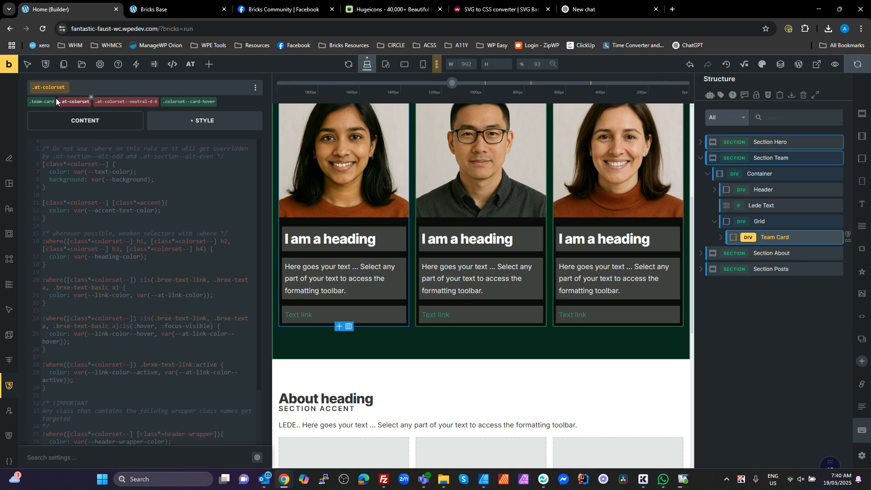
# Try a %root% rule with --background: red in the colorset--card-hover class's CSS and clear it again.
pyautogui.click(202, 104)
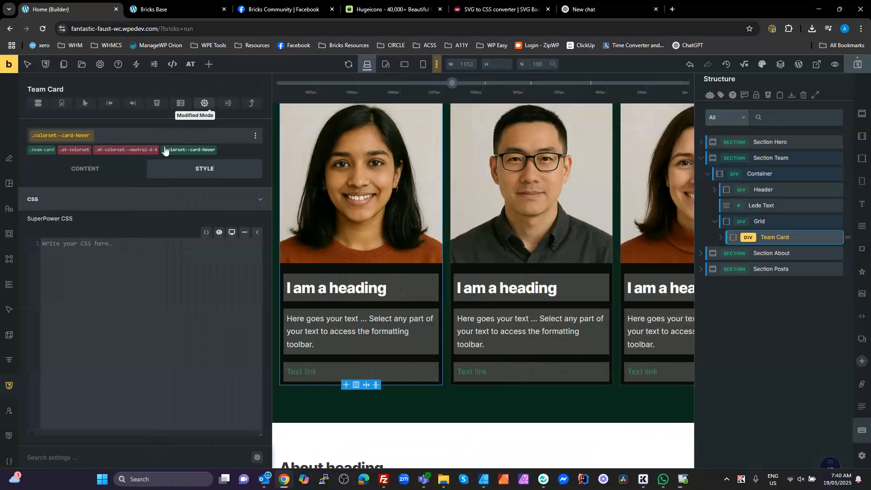
pyautogui.click(102, 300)
pyautogui.write('%root%{')
pyautogui.press('Return')
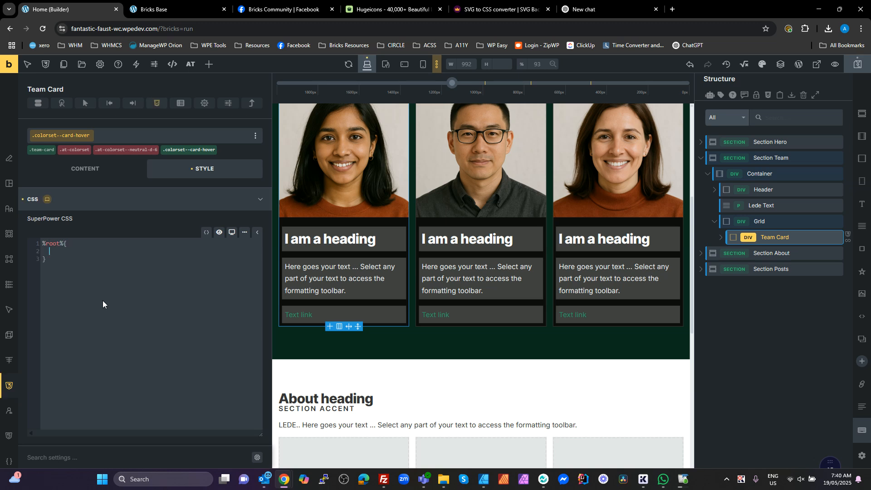
pyautogui.write('--background: ')
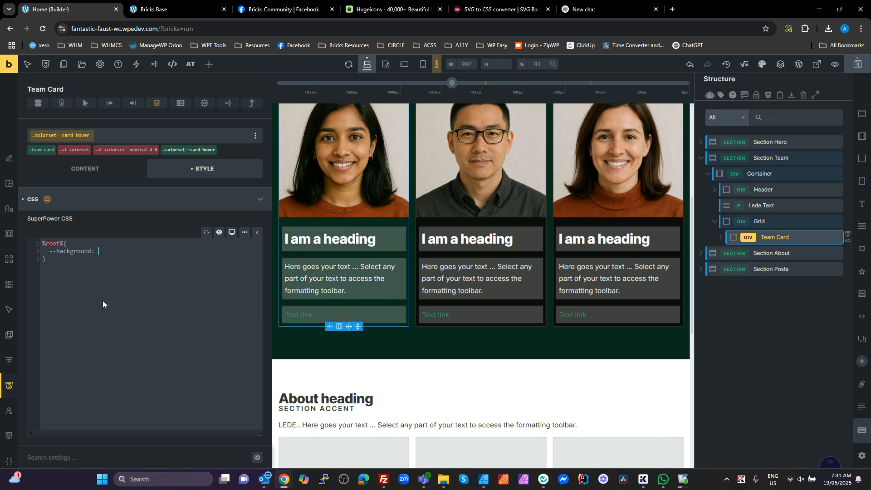
pyautogui.write('red;')
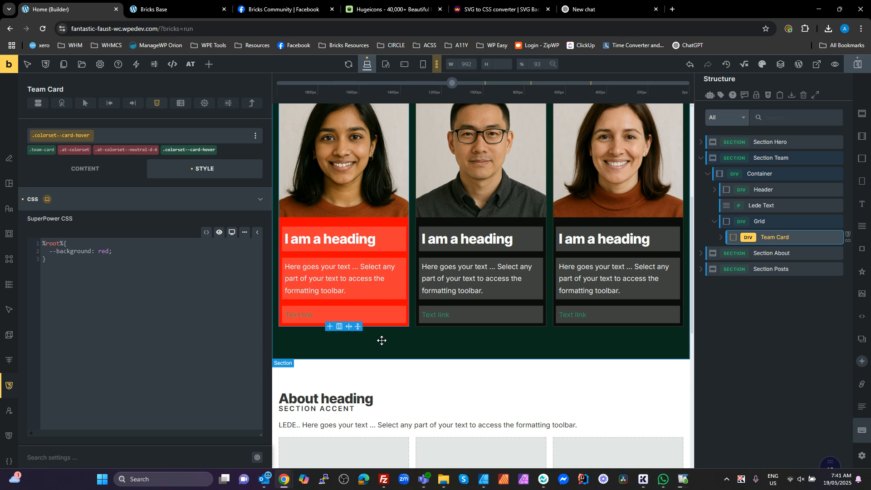
pyautogui.moveTo(93, 288); pyautogui.dragTo(9, 233)
pyautogui.press('BackSpace')
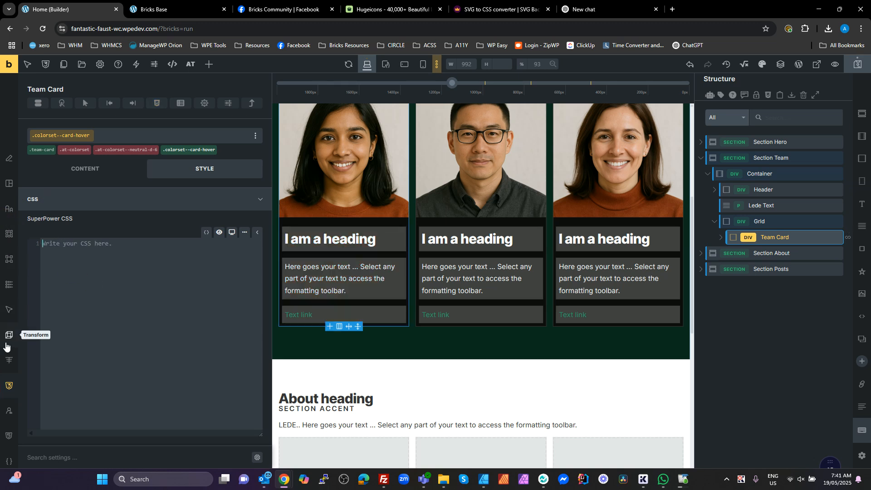
# Add a first gradient color to the colorset--card-hover class and set it to primary-d-5.
pyautogui.click(9, 285)
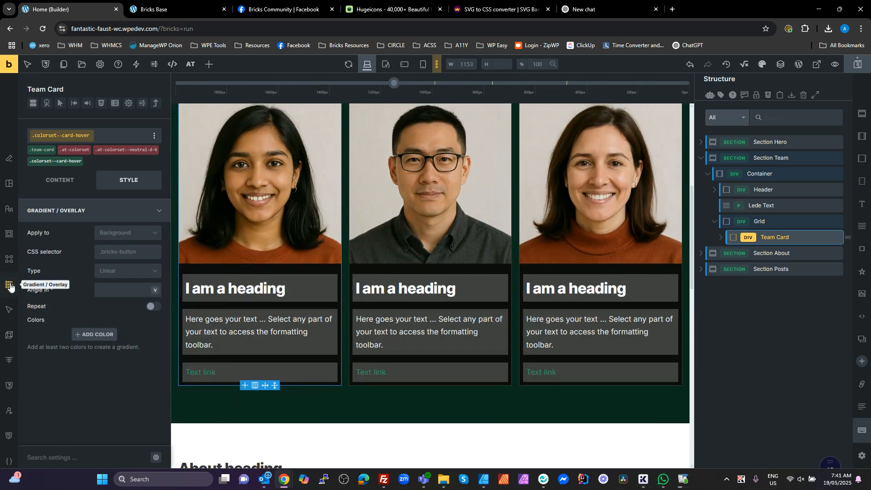
pyautogui.click(95, 334)
pyautogui.click(146, 357)
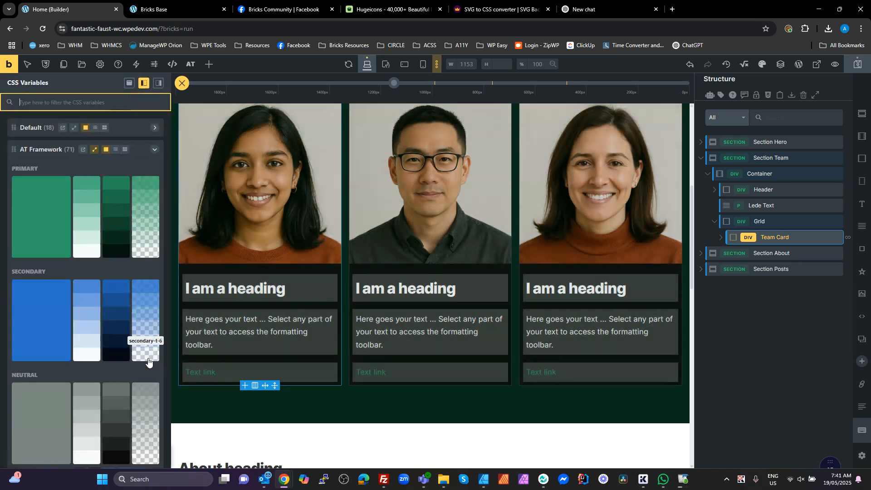
pyautogui.scroll(-2, 108, 295)
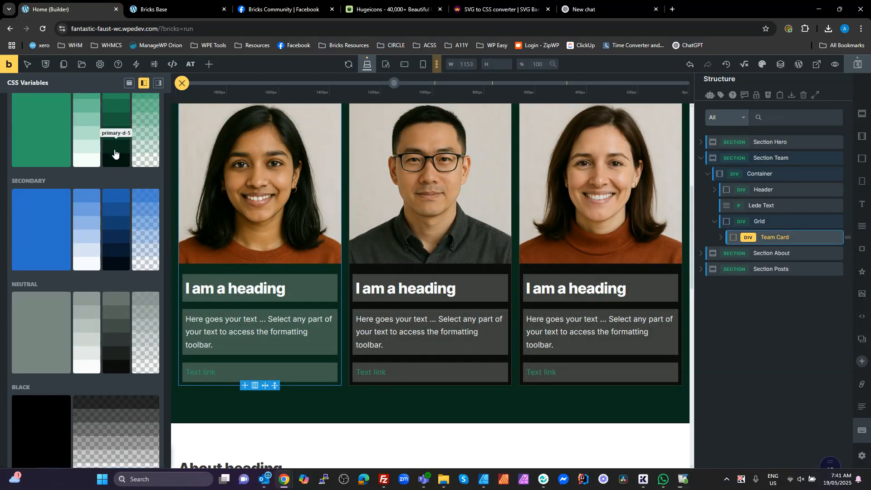
pyautogui.click(115, 153)
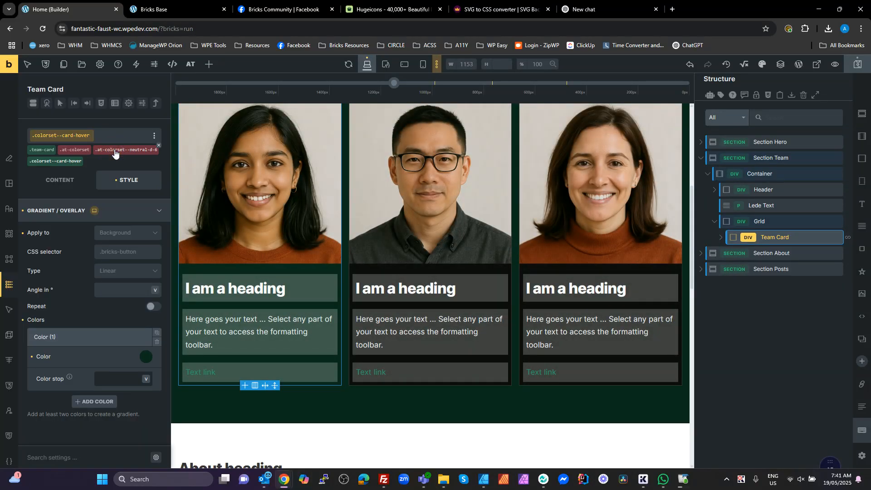
# Add a second gradient color to the colorset--card-hover class and set it to secondary-d-4.
pyautogui.rightClick(105, 402)
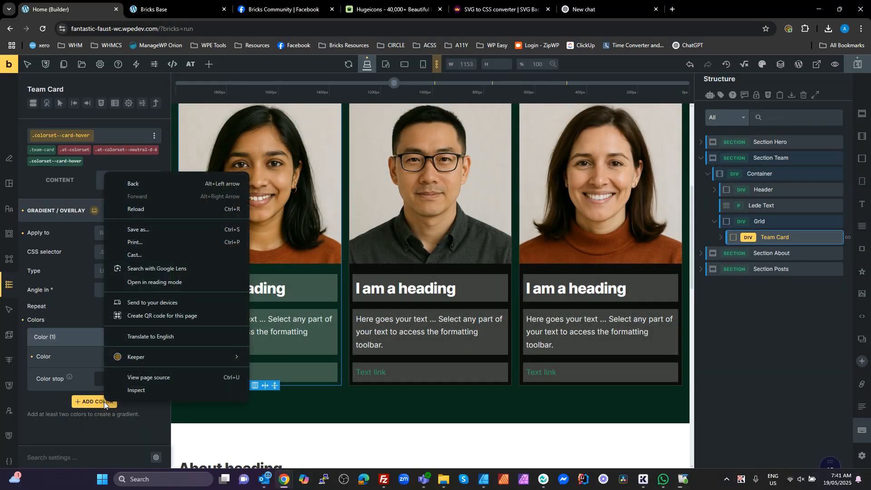
pyautogui.click(92, 399)
pyautogui.click(146, 376)
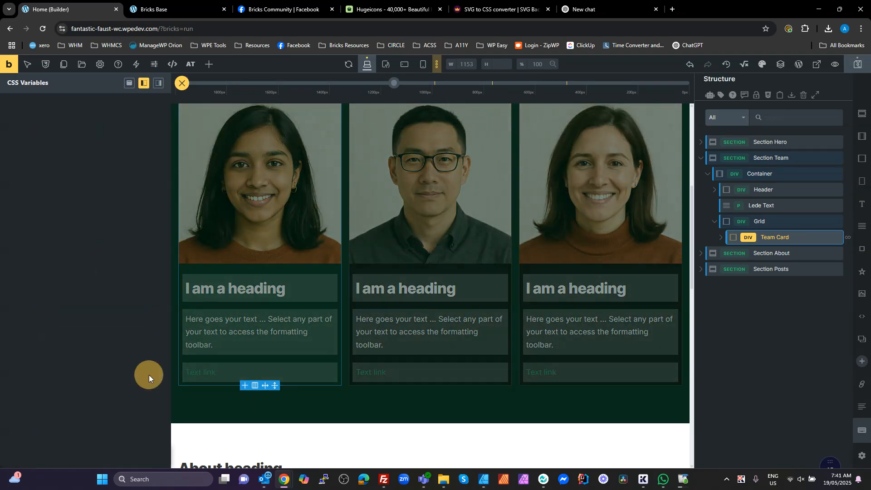
pyautogui.scroll(-1, 112, 274)
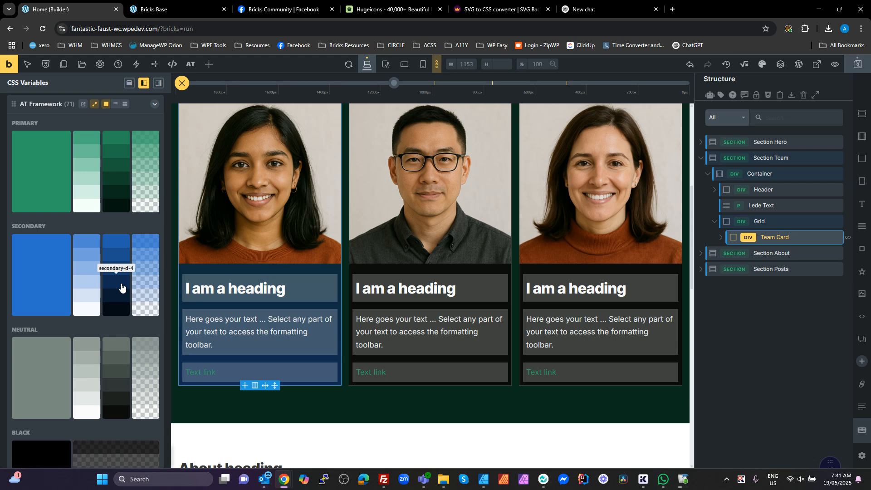
pyautogui.click(121, 287)
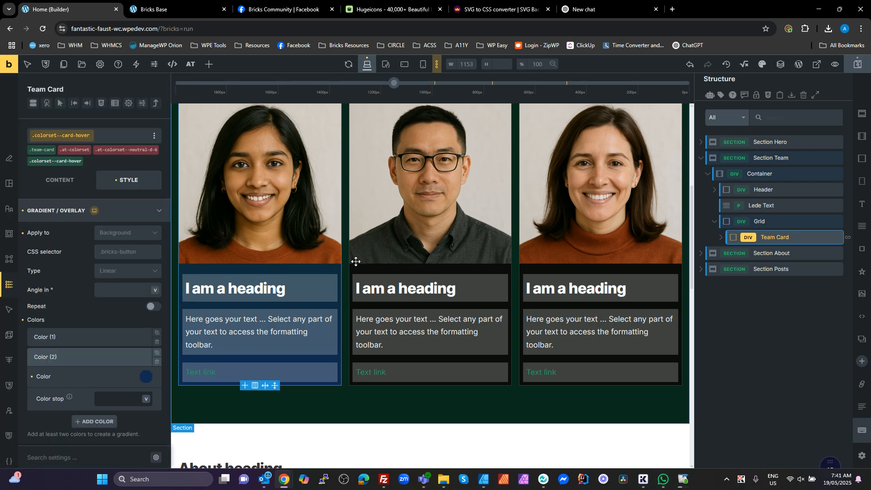
# Change the gradient's first color to black.
pyautogui.click(110, 339)
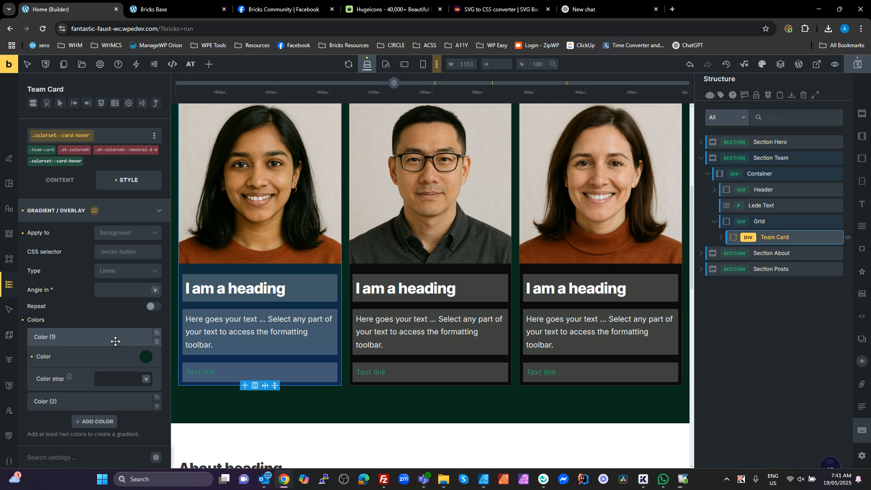
pyautogui.click(146, 360)
pyautogui.scroll(-4, 136, 336)
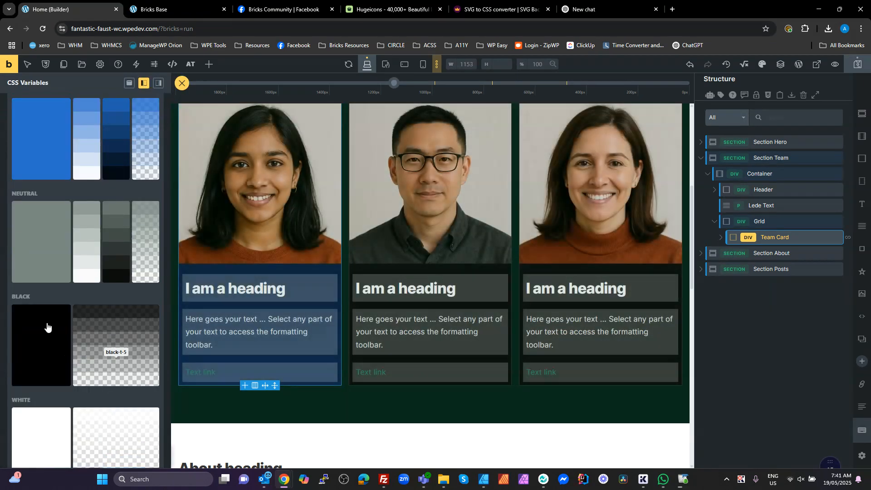
pyautogui.click(47, 326)
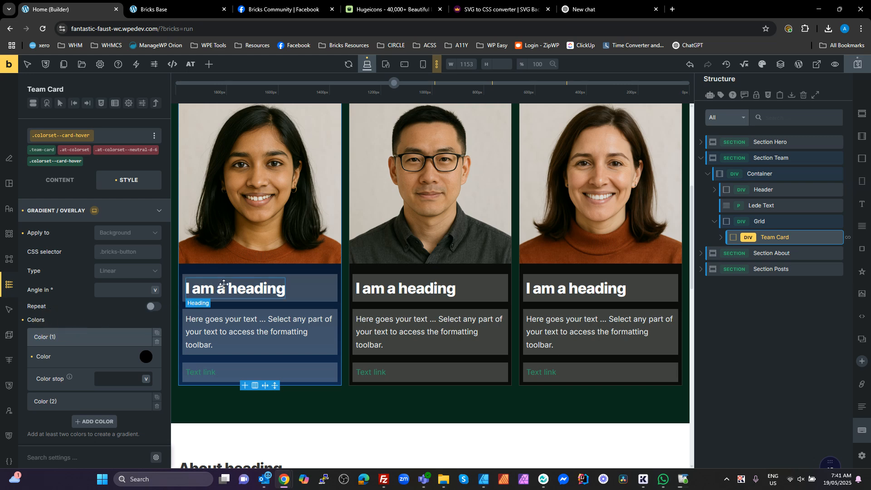
# Try a gradient angle of 30 and clear all gradient settings from the colorset--card-hover class.
pyautogui.click(106, 288)
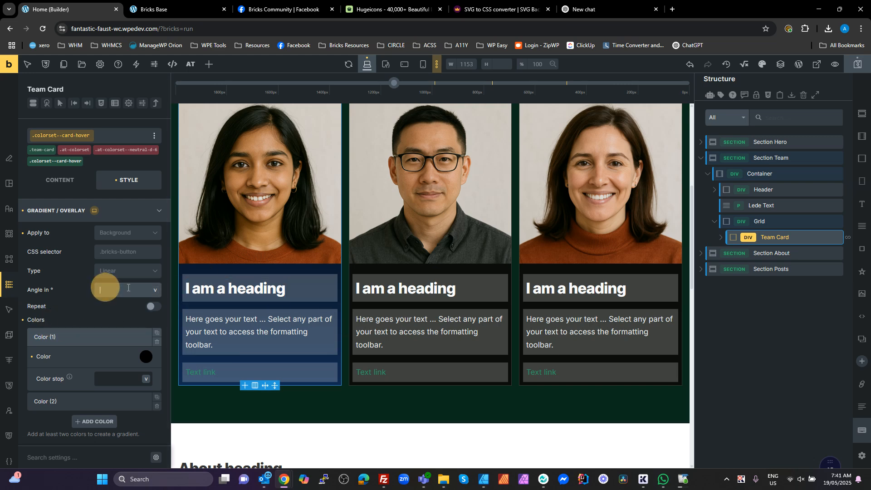
pyautogui.write('30')
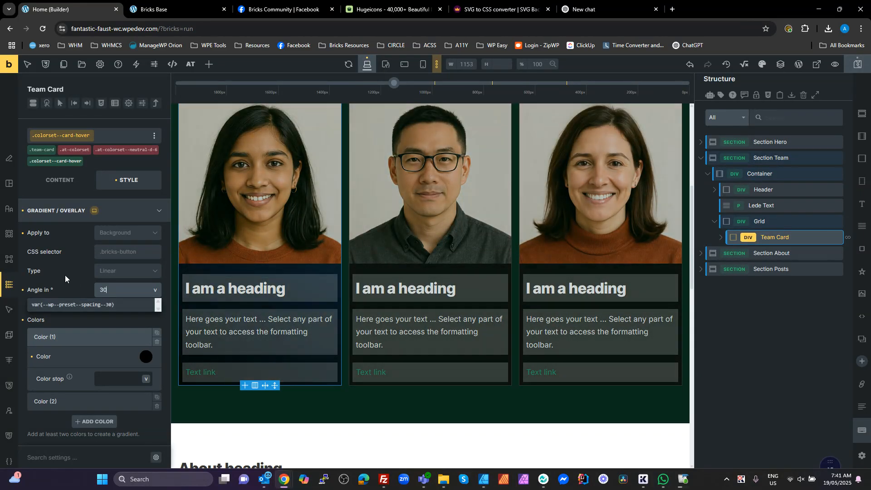
pyautogui.click(71, 271)
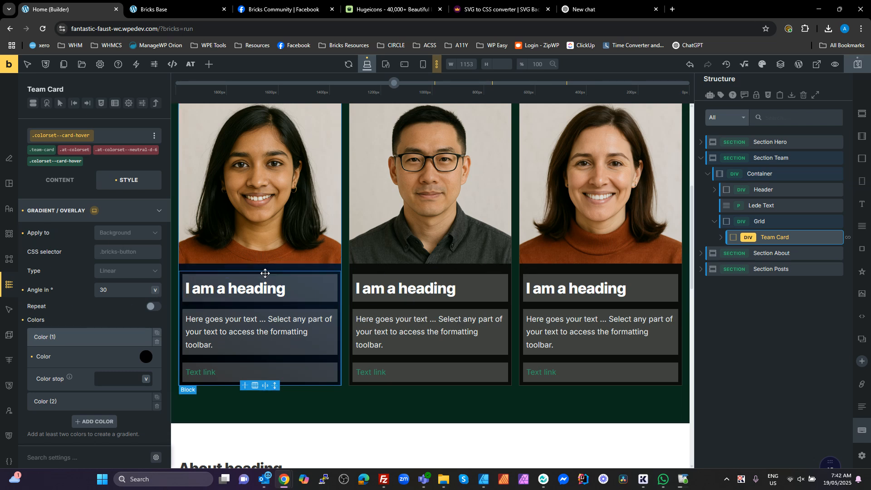
pyautogui.click(23, 211)
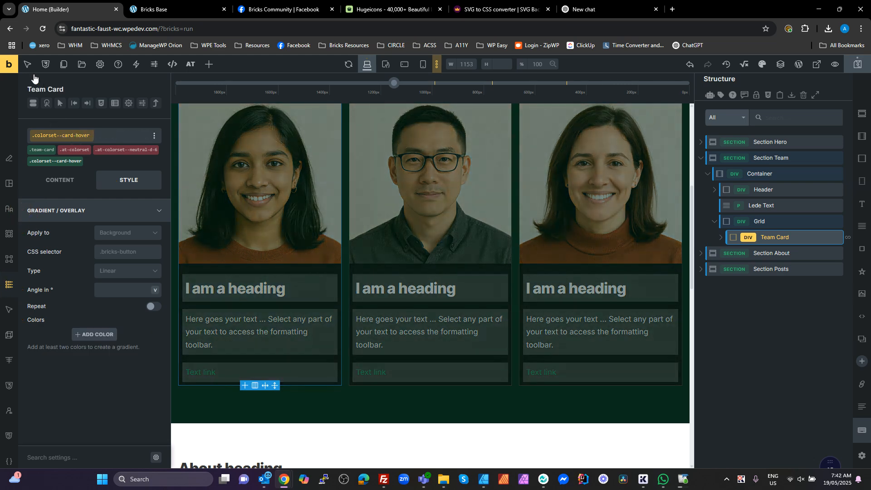
# Switch the colorset--card-hover class to its :hover state and set the gradient angle to 30.
pyautogui.click(27, 64)
pyautogui.click(63, 84)
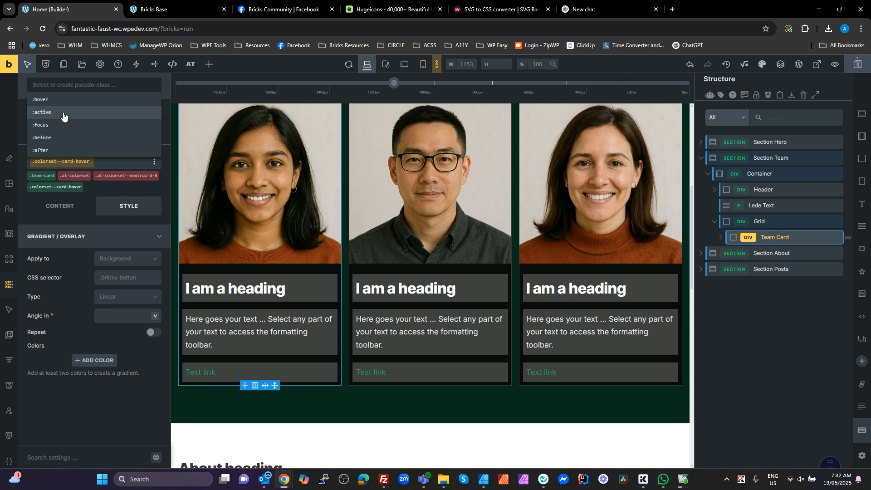
pyautogui.click(75, 131)
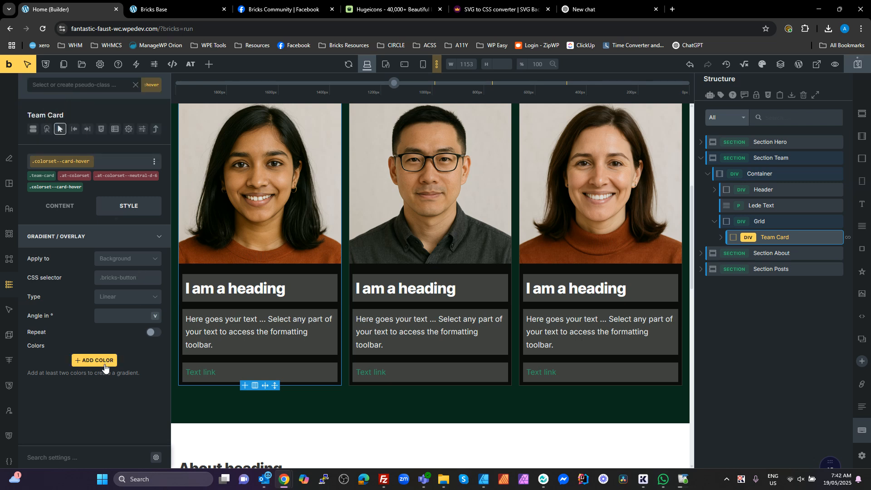
pyautogui.click(114, 315)
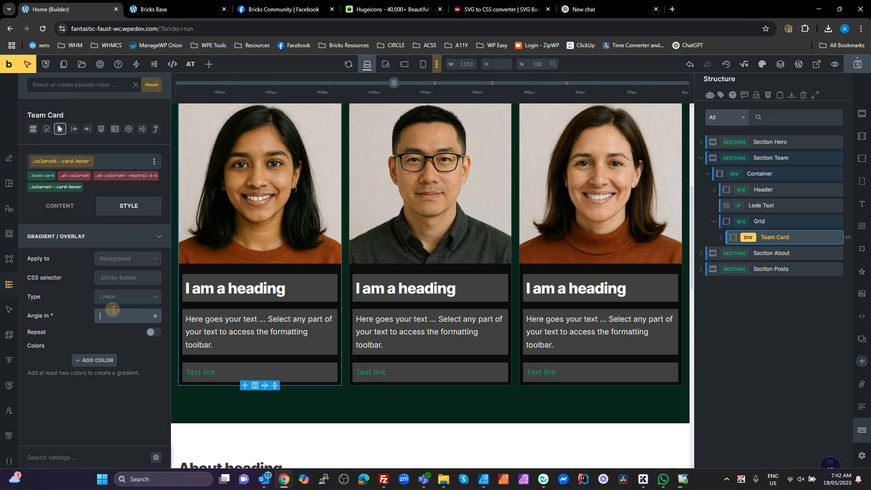
pyautogui.write('30')
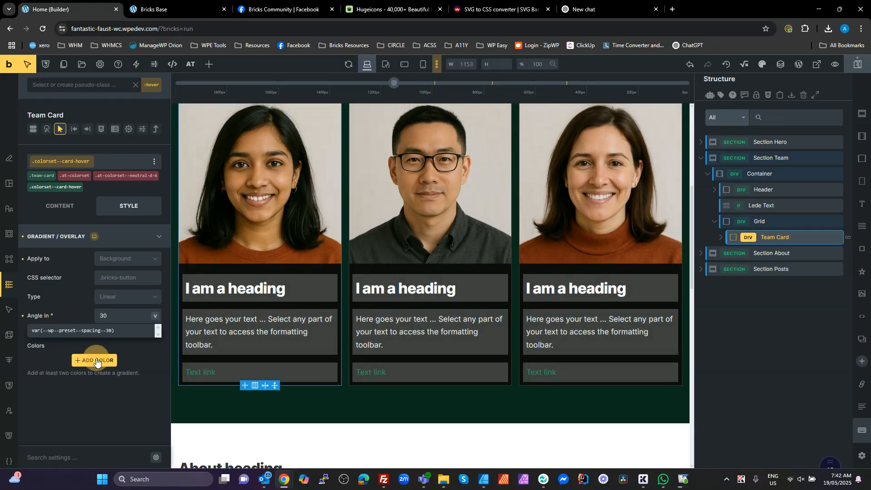
# Add a first gradient color to the hover state, trying a dark secondary shade before setting it to primary-d-2.
pyautogui.click(96, 360)
pyautogui.click(146, 382)
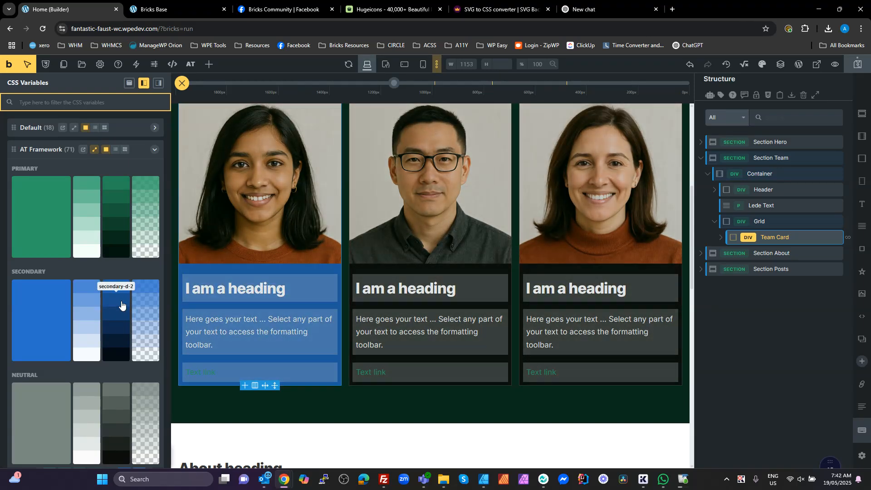
pyautogui.click(122, 299)
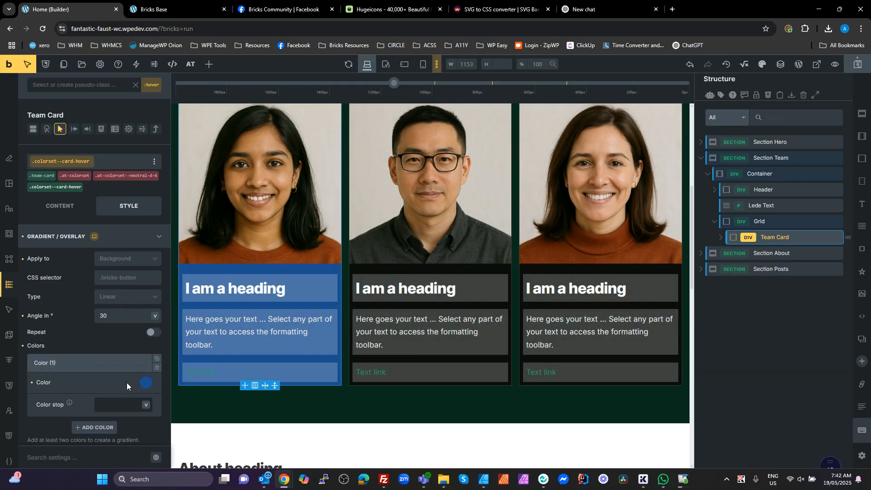
pyautogui.scroll(-1, 119, 415)
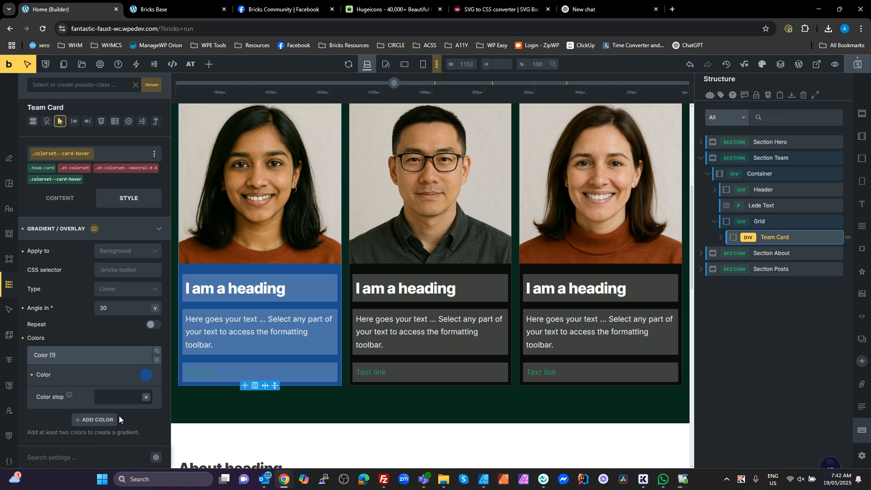
pyautogui.click(147, 376)
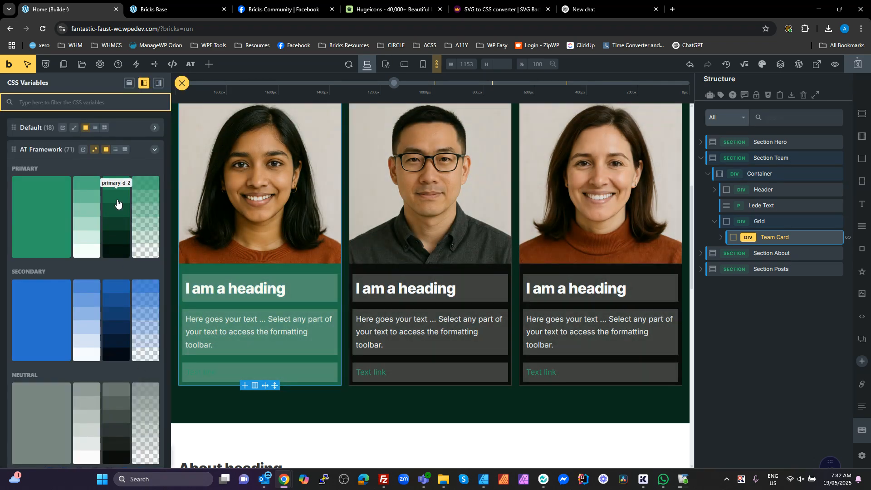
pyautogui.click(117, 203)
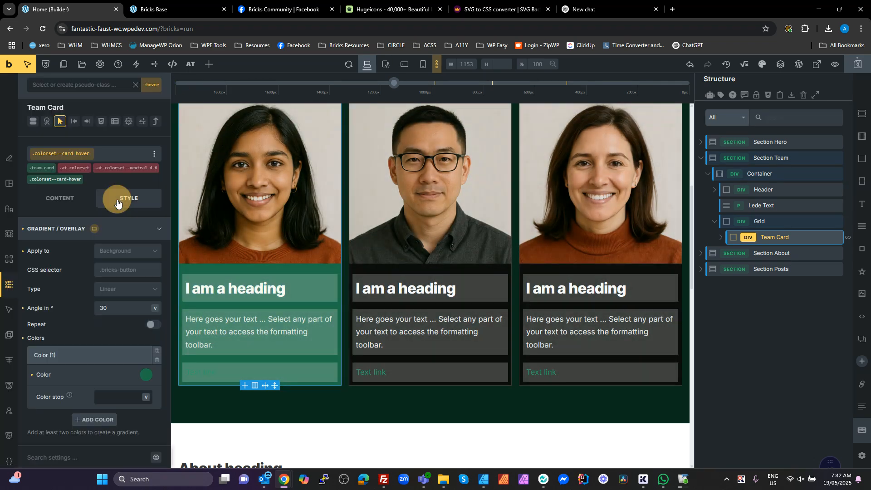
# Add a second gradient color to the hover state and set it to primary-d-6.
pyautogui.click(104, 420)
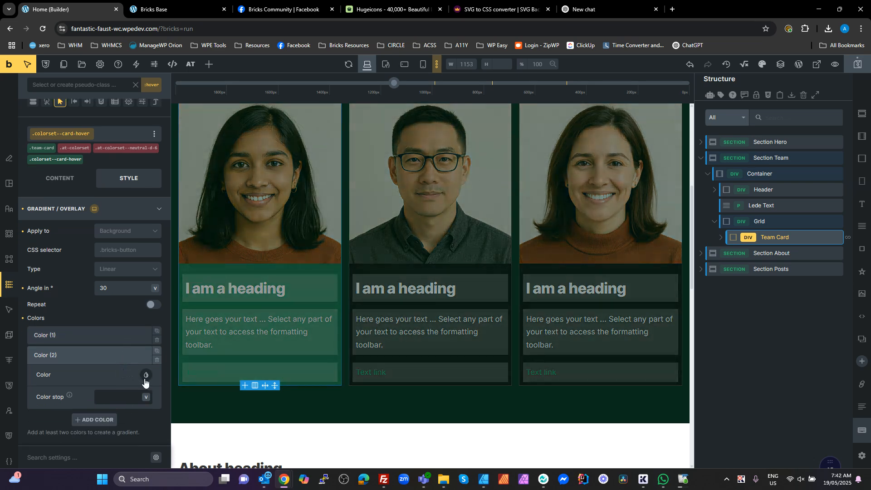
pyautogui.click(146, 376)
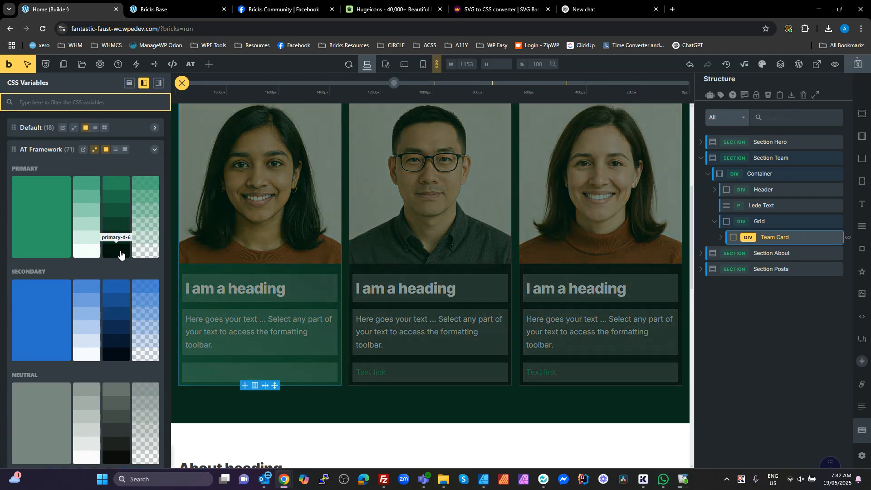
pyautogui.click(121, 254)
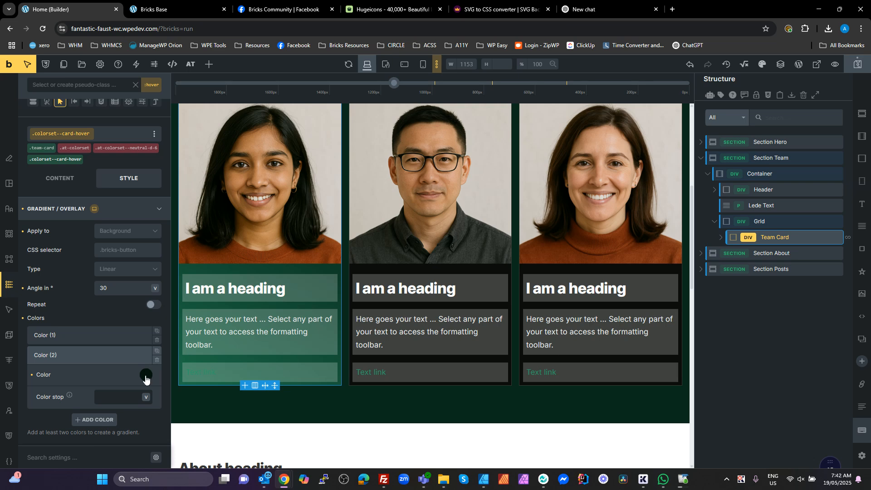
# Reorder the gradient colors so primary-d-6 comes before primary-d-2, and save the page.
pyautogui.click(77, 356)
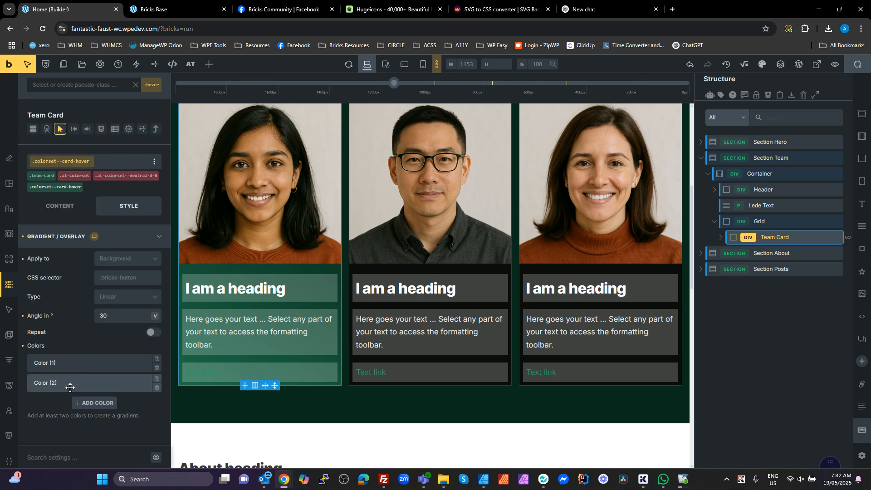
pyautogui.moveTo(58, 383); pyautogui.dragTo(62, 361)
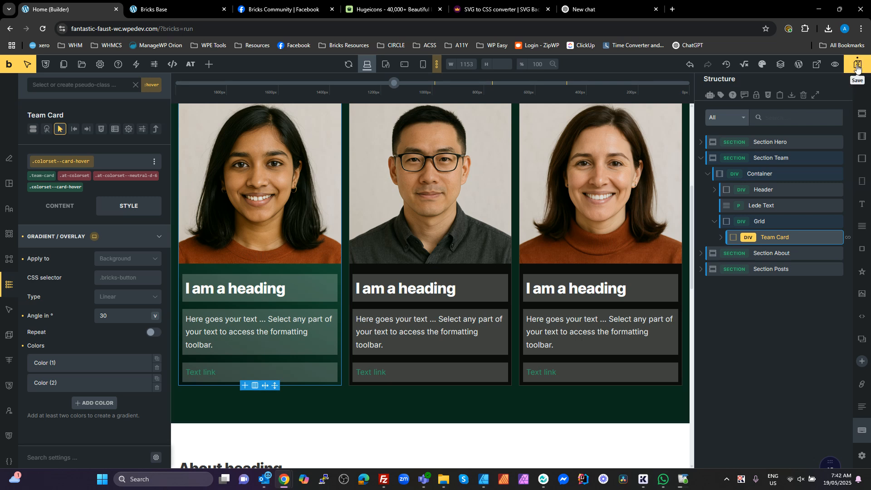
pyautogui.hotkey('ctrl', 's')
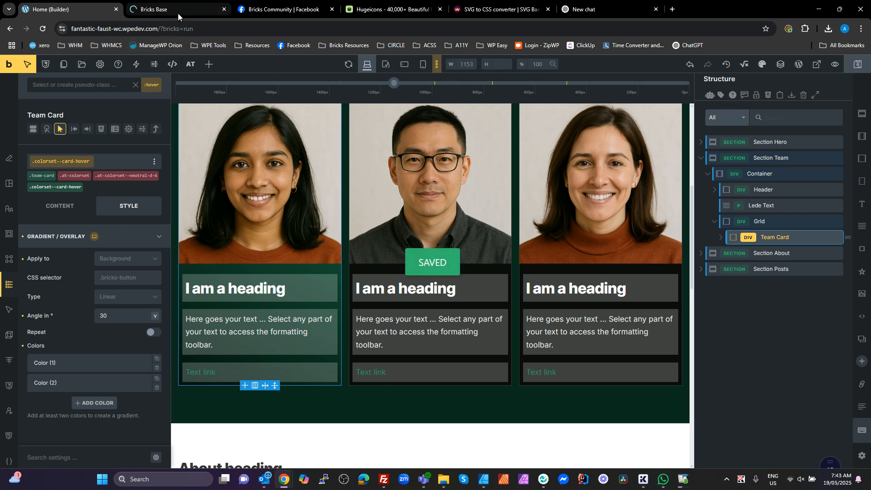
# Open the front-end preview page and check the hover gradient on the team cards.
pyautogui.click(178, 7)
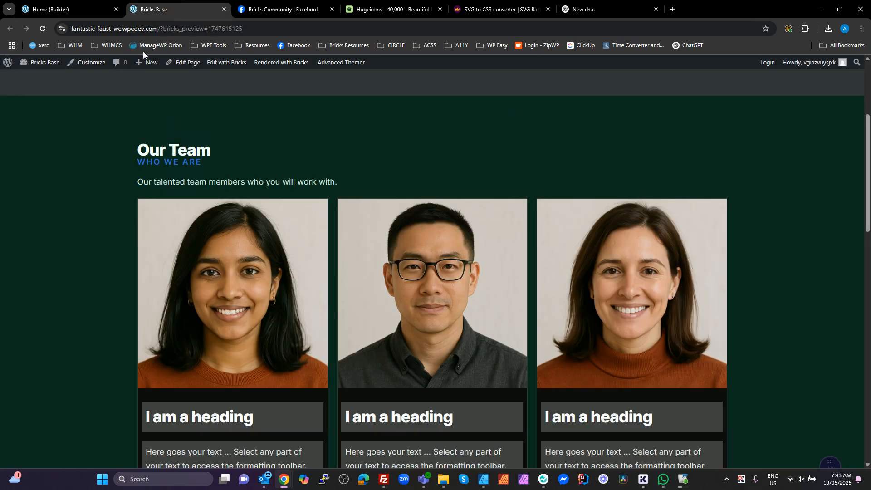
pyautogui.scroll(-3, 38, 290)
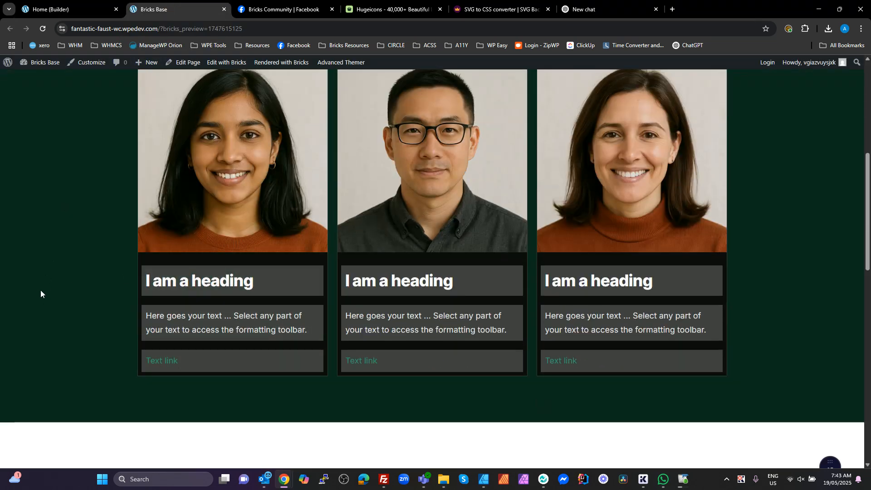
pyautogui.click(83, 9)
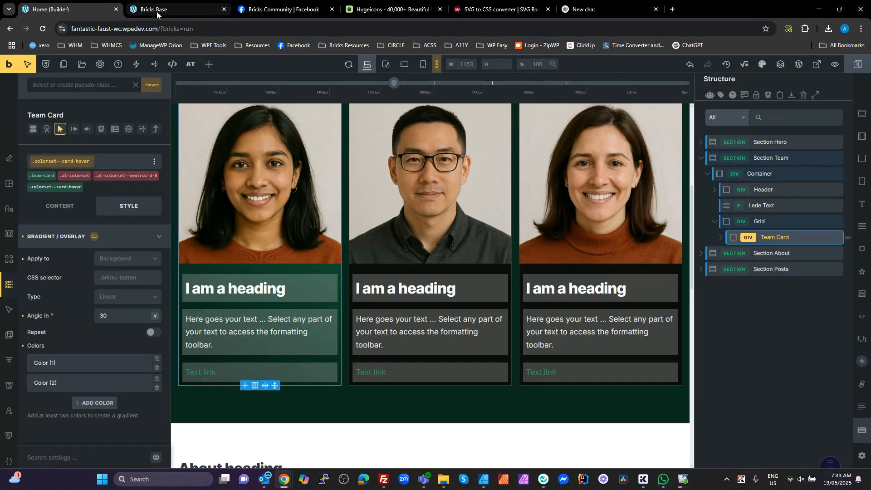
pyautogui.moveTo(167, 11)
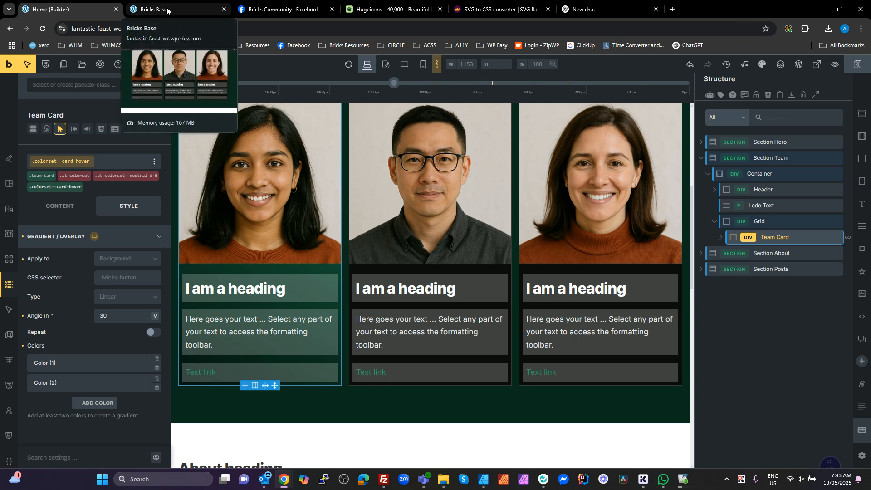
pyautogui.click(167, 10)
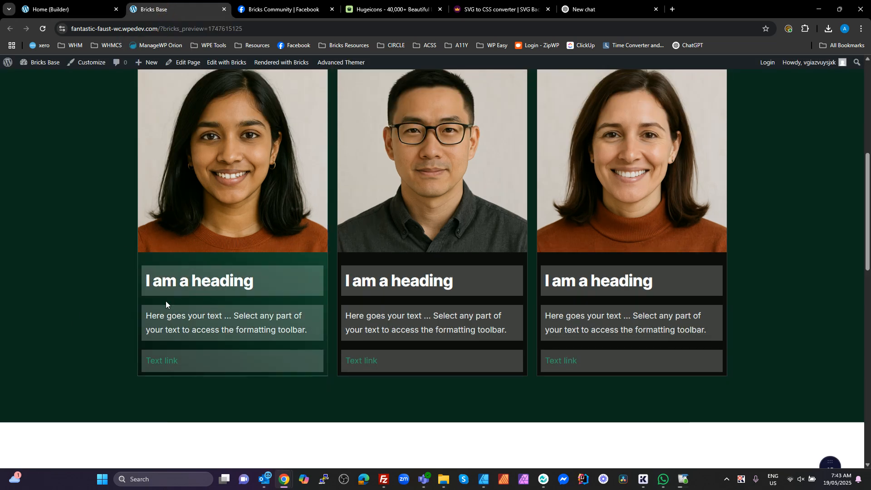
# Inspect the first team card in the browser's developer tools and force its :hover state.
pyautogui.press('F12')
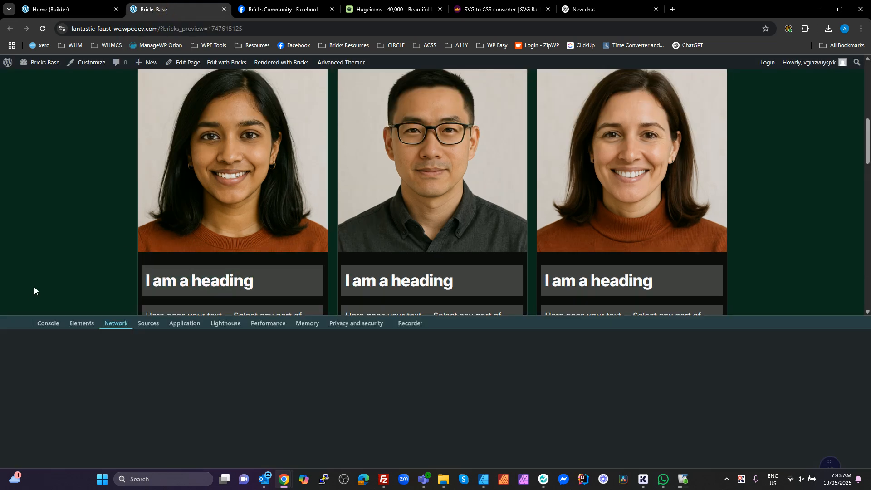
pyautogui.click(237, 187)
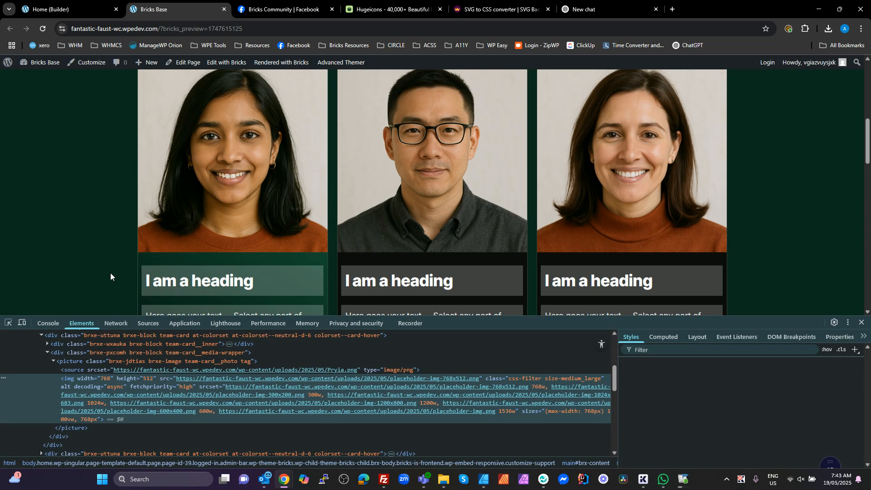
pyautogui.scroll(-2, 112, 273)
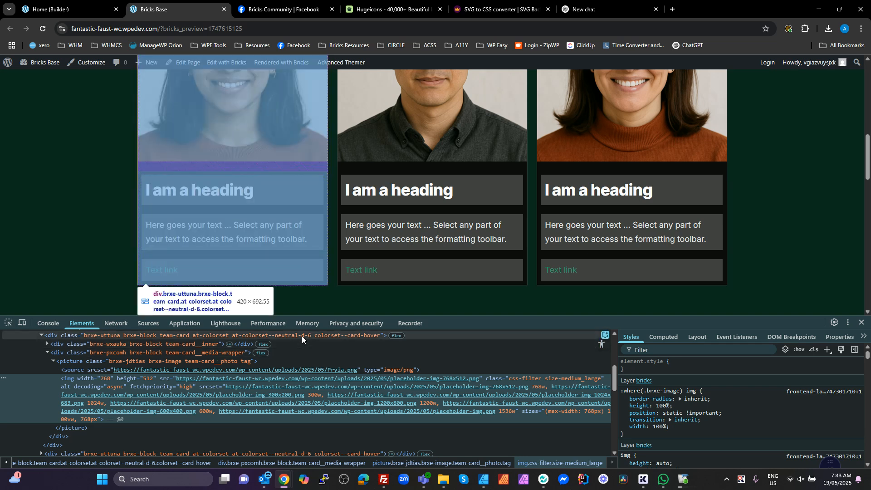
pyautogui.click(301, 336)
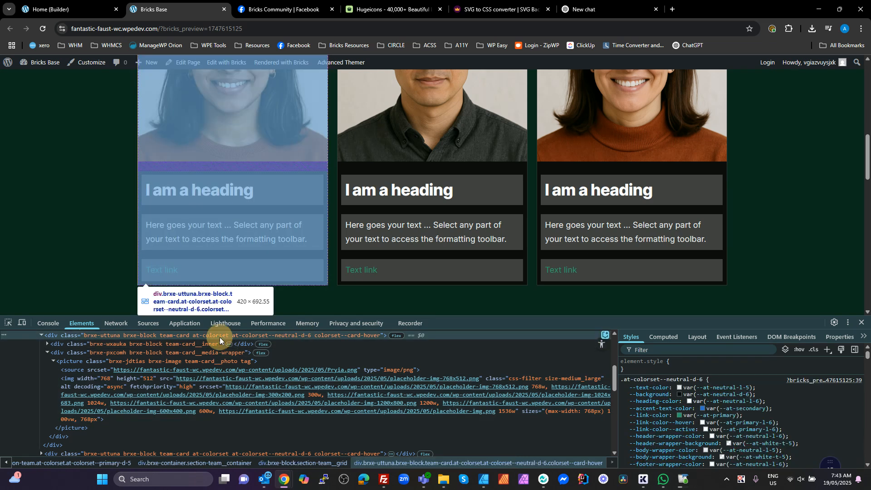
pyautogui.rightClick(220, 337)
pyautogui.moveTo(279, 189)
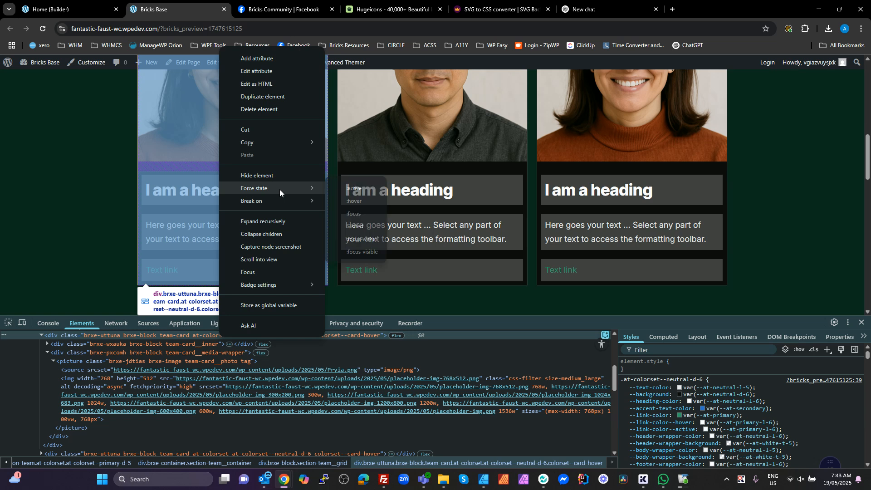
pyautogui.click(362, 205)
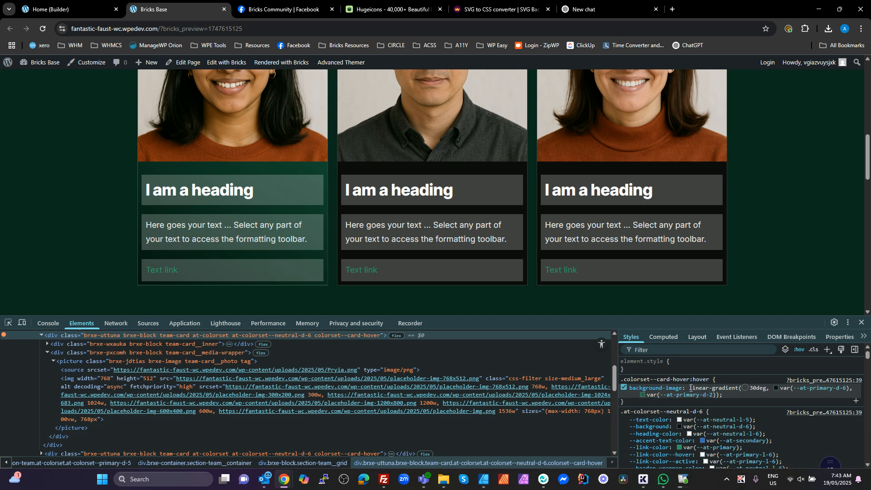
# Examine the .colorset--card-hover:hover rule and select the linear-gradient value of its background-image.
pyautogui.click(656, 388)
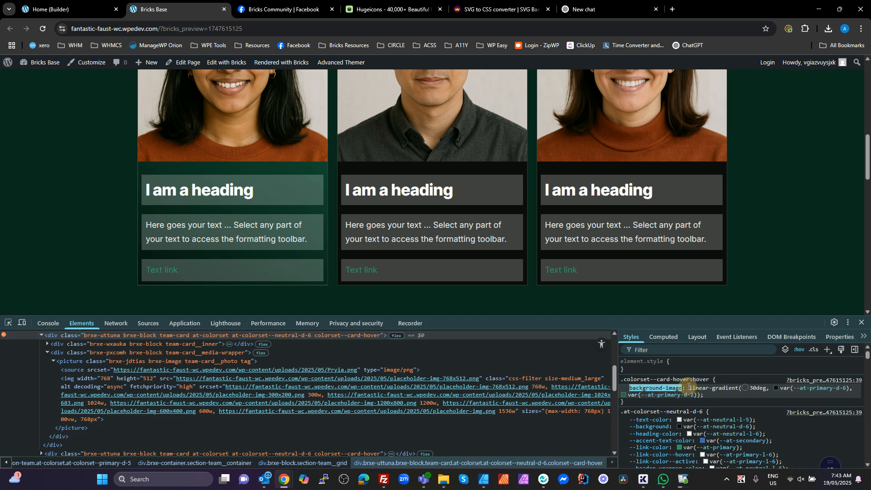
pyautogui.click(646, 413)
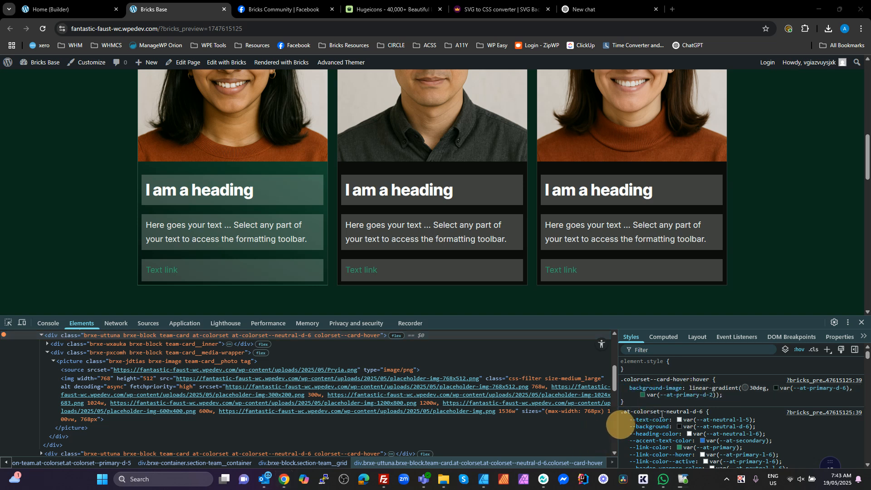
pyautogui.moveTo(723, 394); pyautogui.dragTo(629, 387)
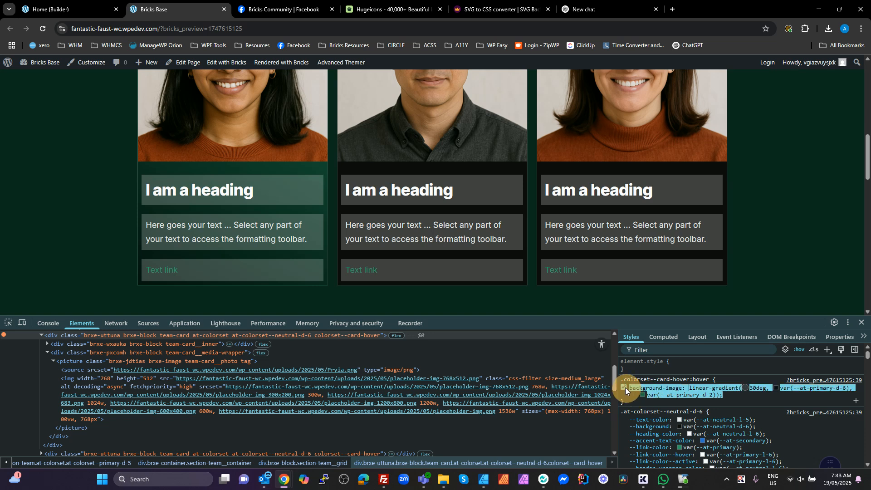
pyautogui.click(693, 389)
pyautogui.moveTo(699, 390); pyautogui.dragTo(735, 395)
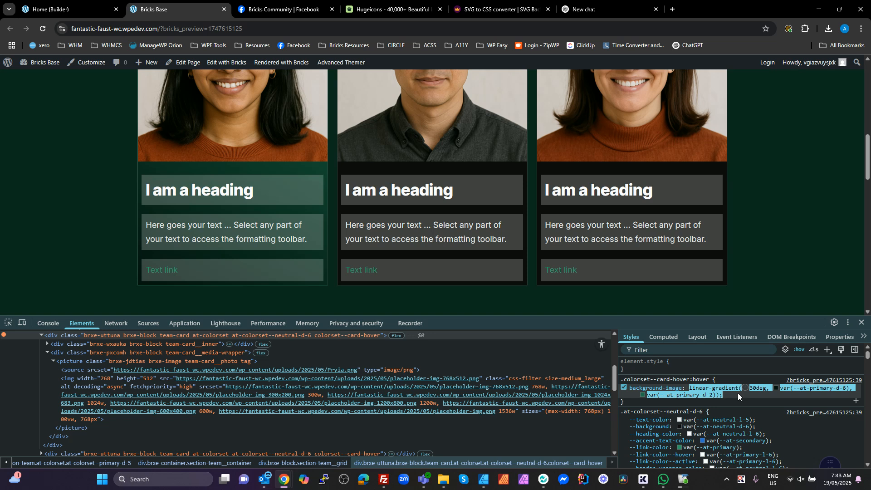
# Return to the builder, clear the gradient settings from the hover state, and leave the :hover state.
pyautogui.click(52, 9)
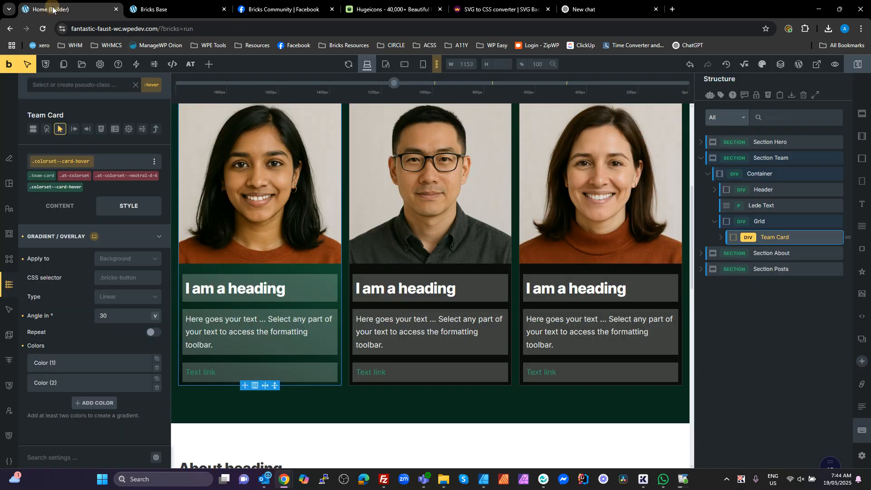
pyautogui.click(23, 236)
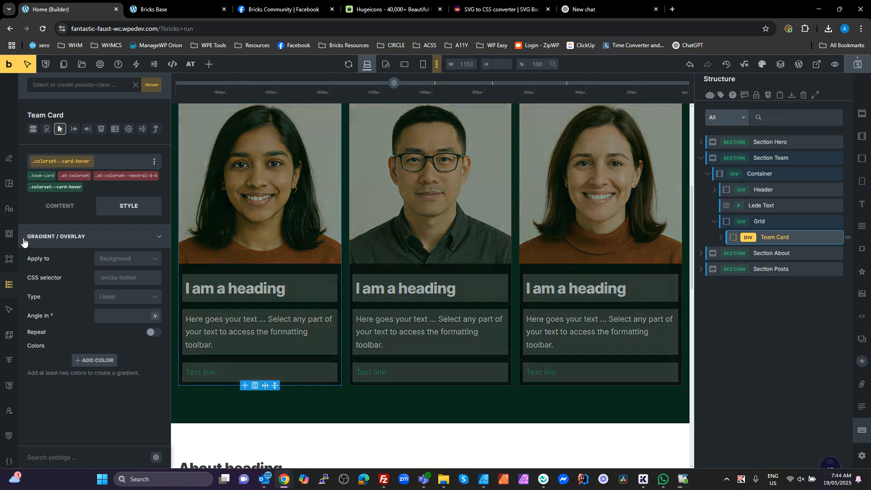
pyautogui.click(135, 86)
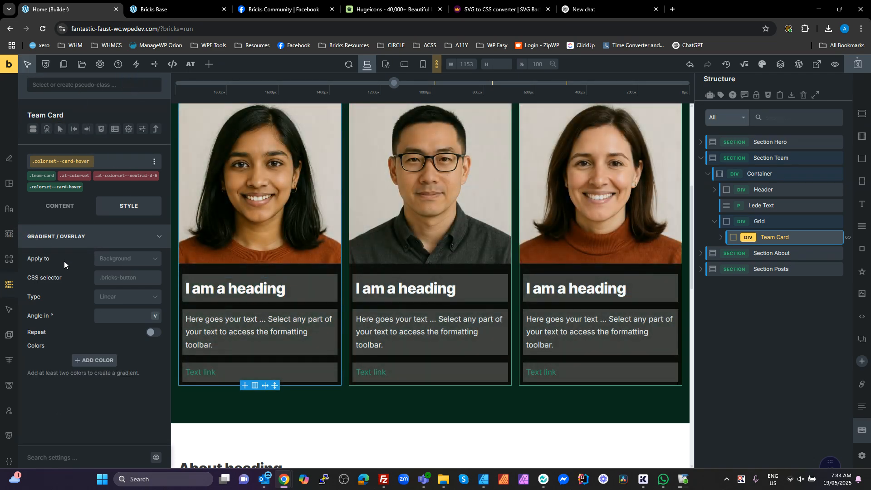
# In the .colorset--card-hover CSS, give %root%:is(:hover,:focus-within) a --background of linear-gradient(30deg, var(--at-primary-d-6), var(--at-primary-d-2)).
pyautogui.click(102, 130)
pyautogui.click(106, 305)
pyautogui.press('Return')
pyautogui.press('Return')
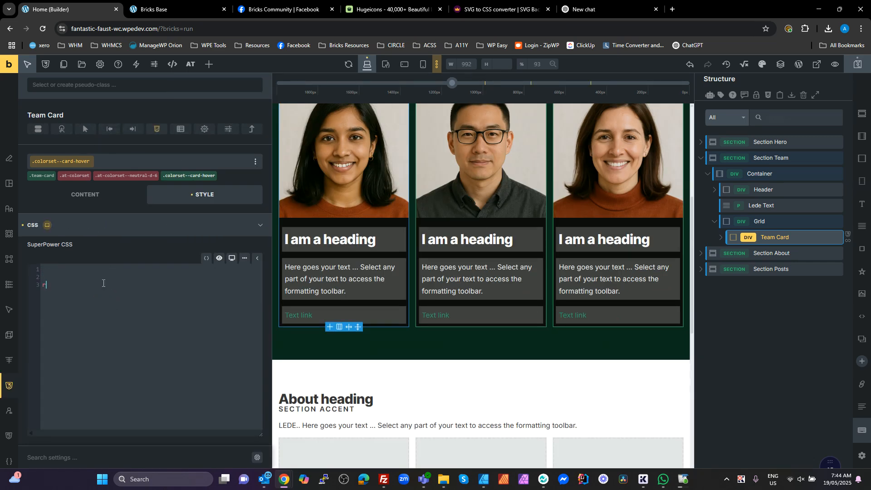
pyautogui.write('%root%:is():hovr')
pyautogui.press('BackSpace')
pyautogui.write('er,:focus-within){')
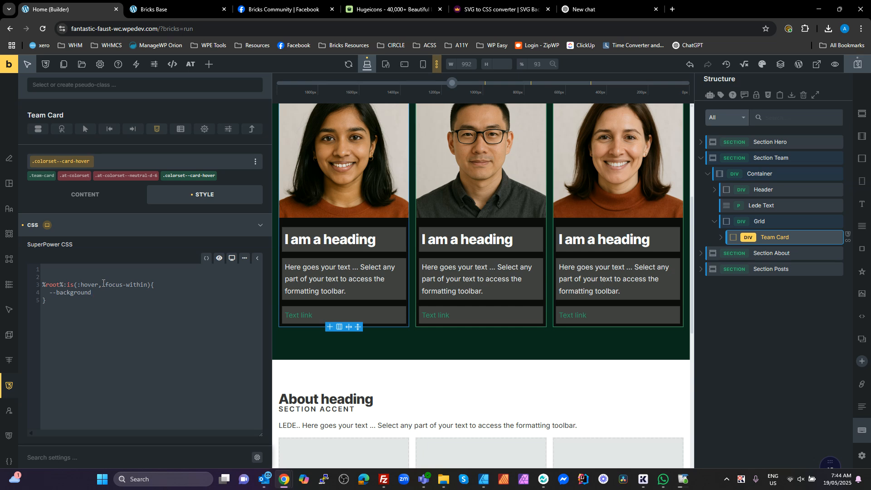
pyautogui.write('linear-gradient(30deg, var(--at-primary-d-6), var(--at-primary-d-2));')
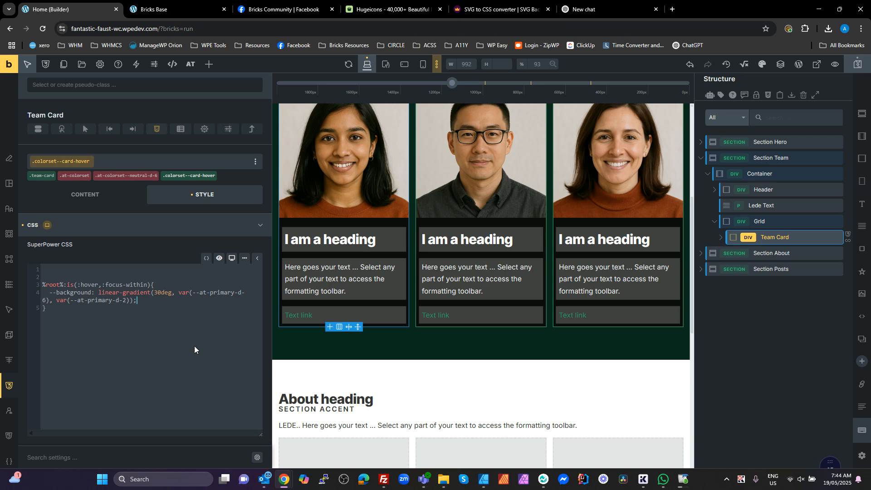
# Link the team card's footer text link to the dynamic Post link tag {post_url} and save the page.
pyautogui.click(301, 316)
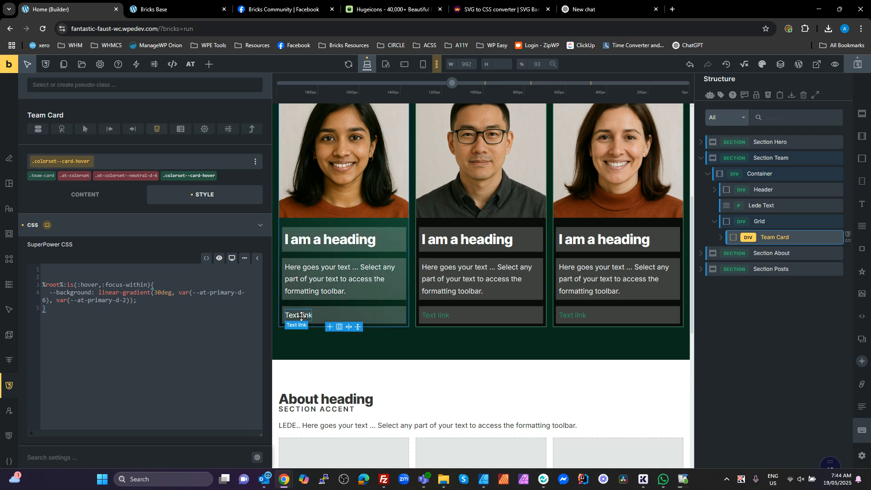
pyautogui.click(301, 316)
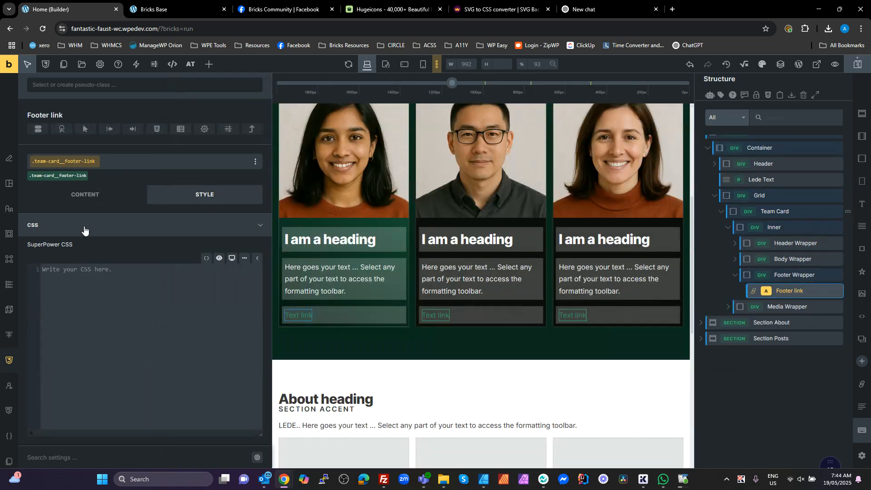
pyautogui.click(85, 195)
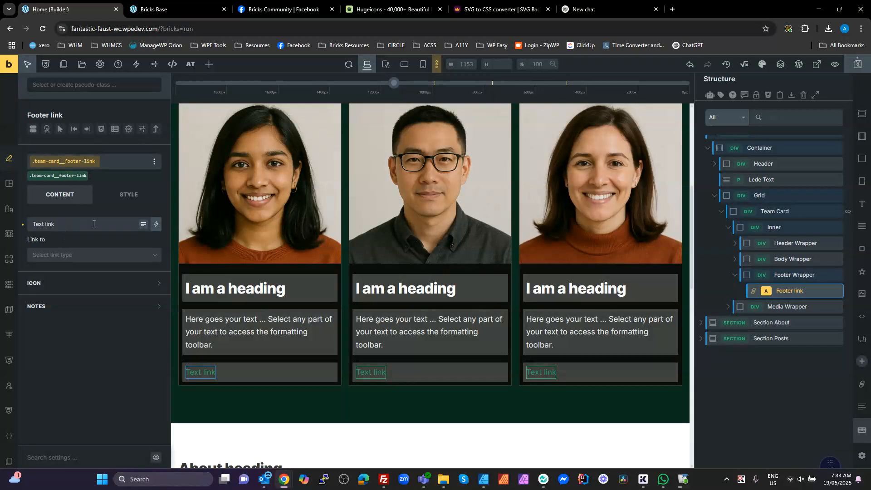
pyautogui.click(153, 256)
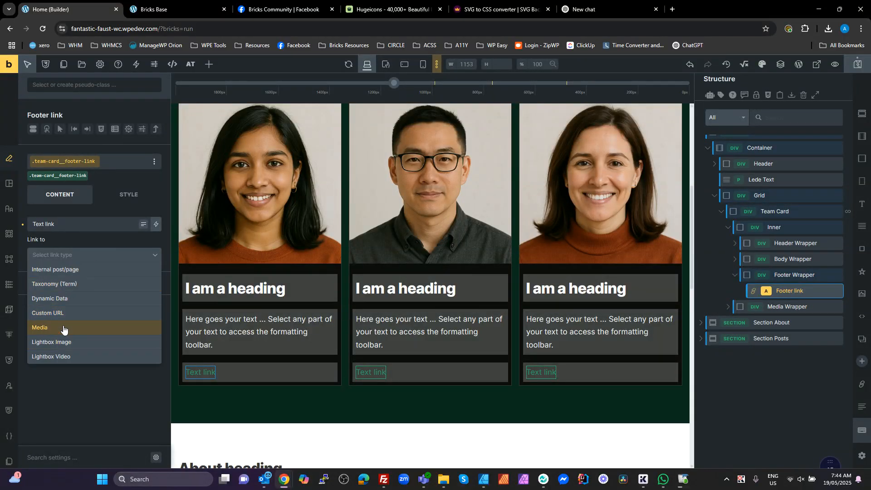
pyautogui.click(58, 299)
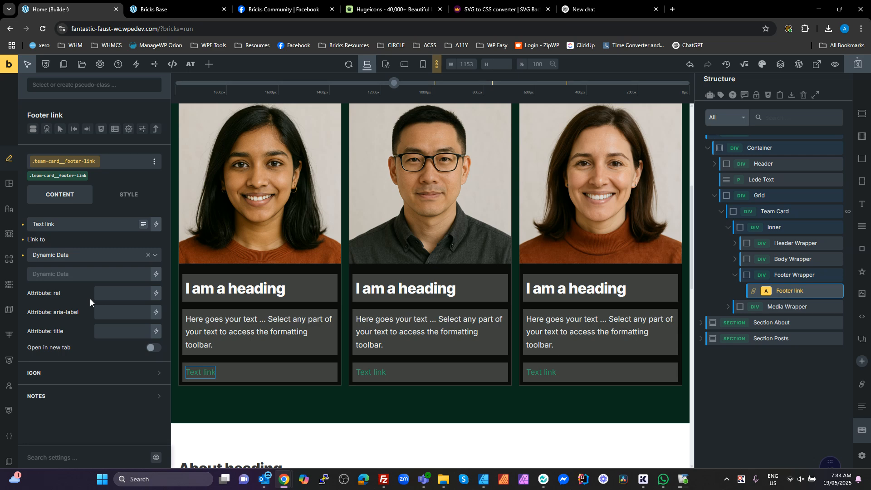
pyautogui.click(156, 274)
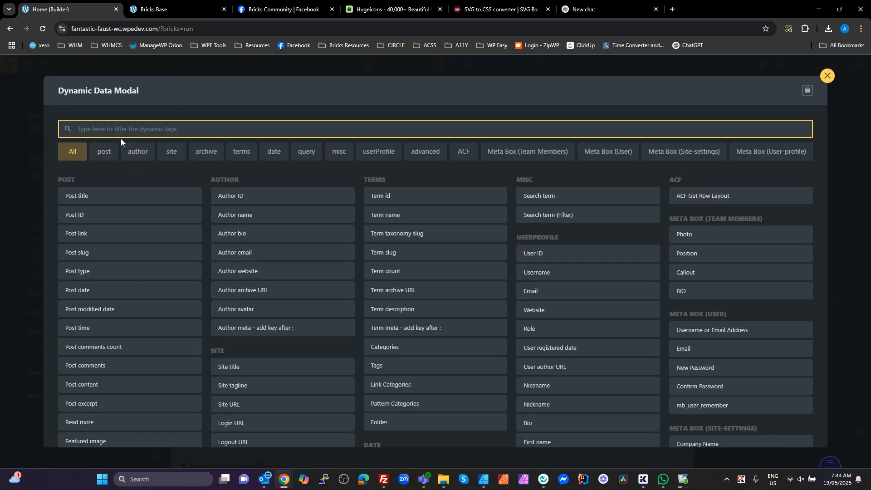
pyautogui.write('post')
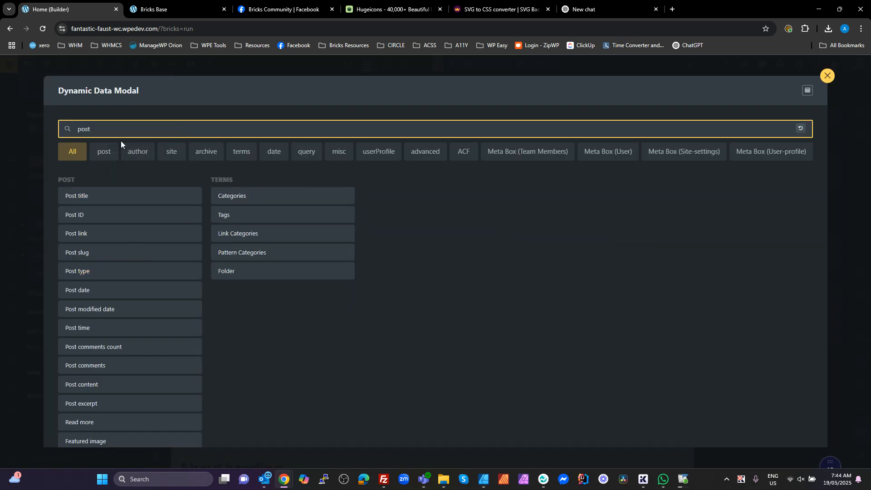
pyautogui.click(97, 237)
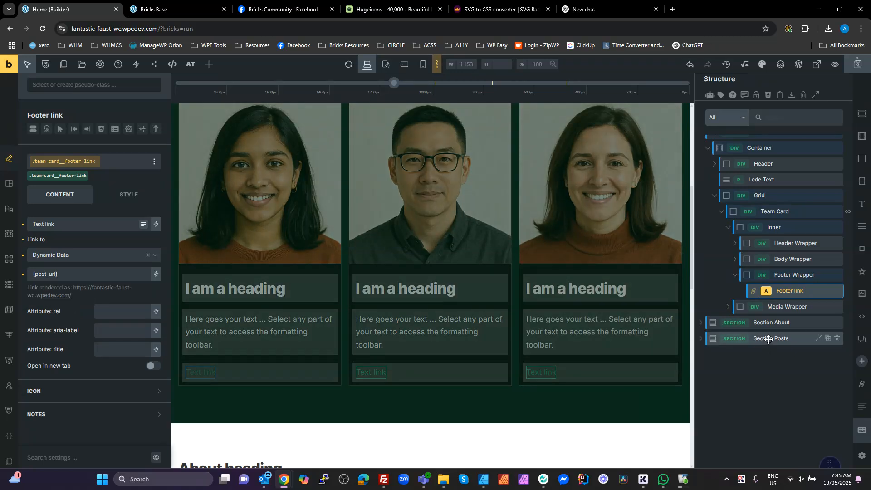
pyautogui.click(857, 70)
pyautogui.click(820, 67)
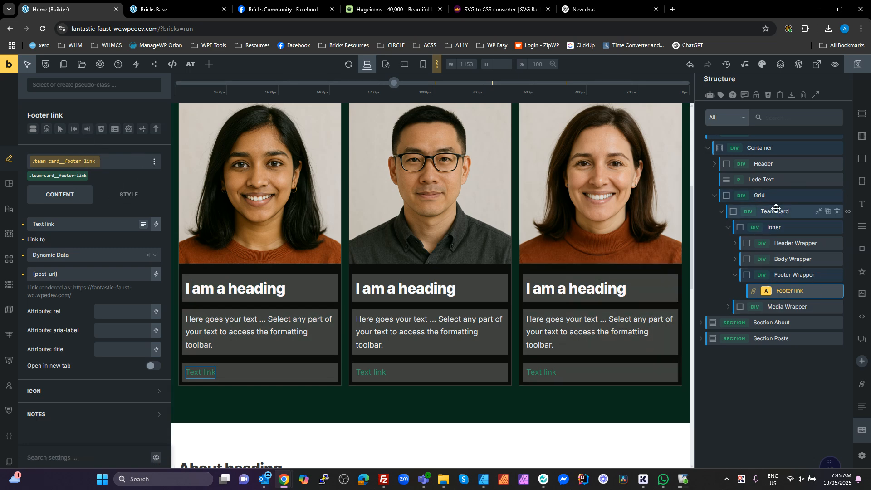
# Select the Team Card and open the custom CSS of its .colorset--card-hover class.
pyautogui.click(384, 221)
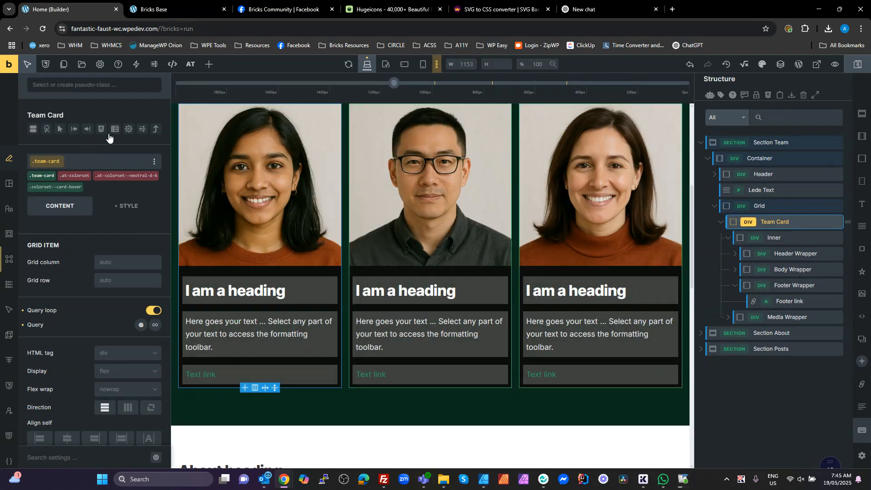
pyautogui.click(102, 130)
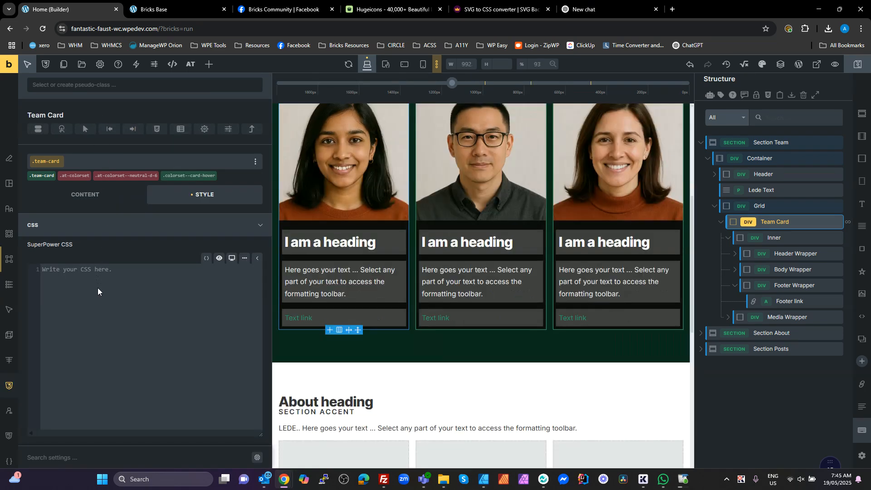
pyautogui.click(189, 176)
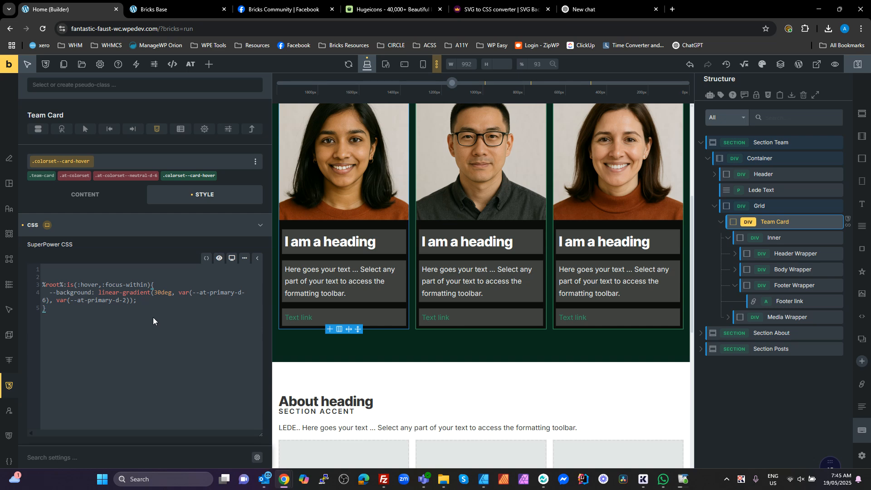
# On the front-end preview page, move keyboard focus through the cards' text links to check the focus-within background.
pyautogui.click(176, 12)
pyautogui.click(92, 134)
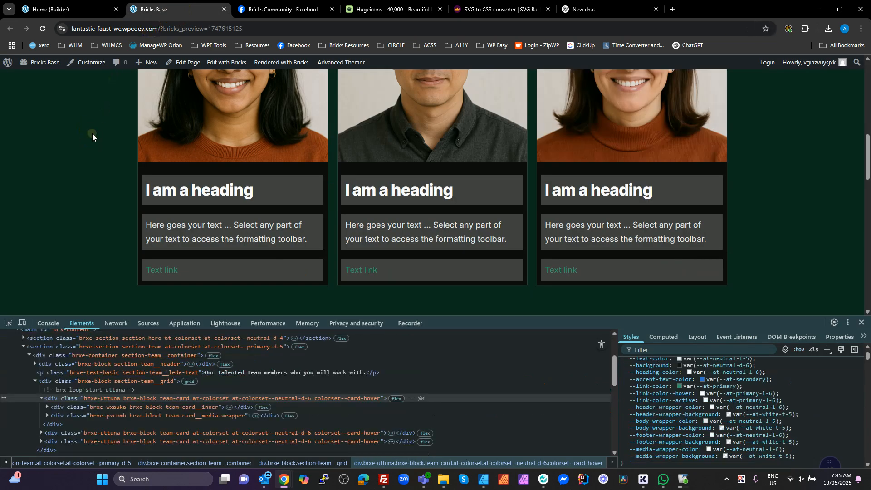
pyautogui.press('Tab')
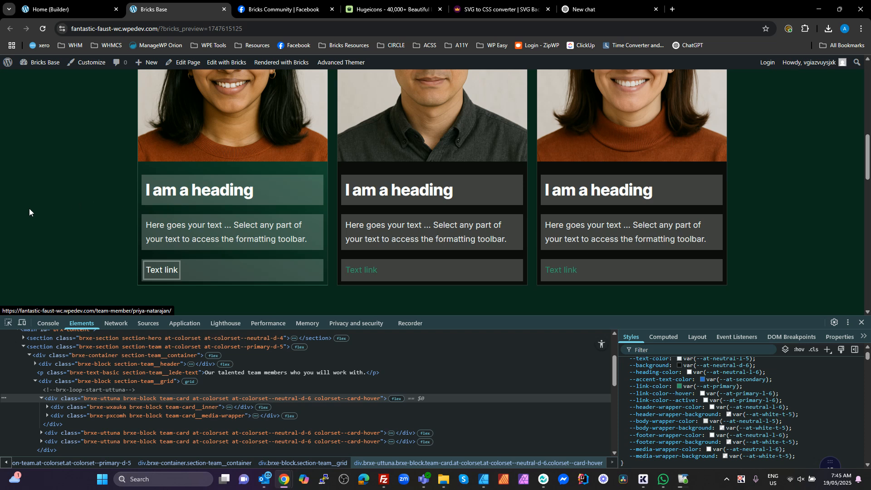
pyautogui.press('Tab')
pyautogui.press('Tab')
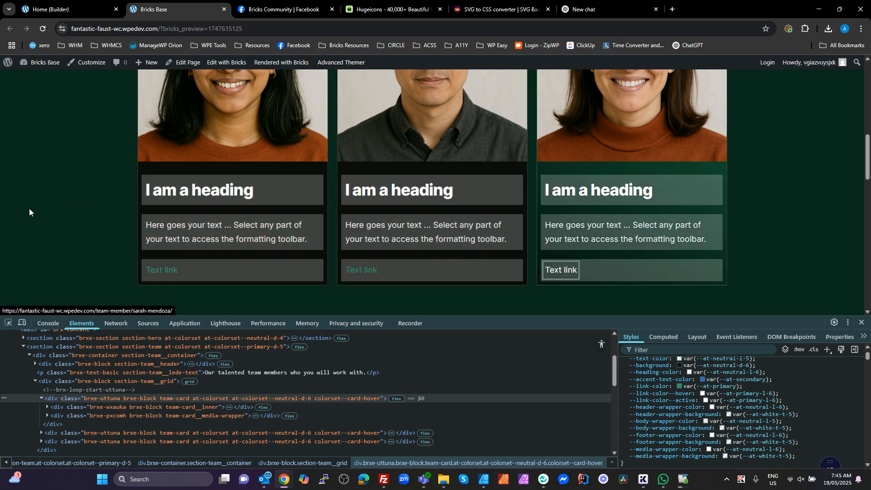
pyautogui.hotkey('shift', 'Tab')
pyautogui.hotkey('shift', 'Tab')
# Back in the builder, add transition: all var(--at-duration--slow) ease; to the hover and focus-within rule.
pyautogui.click(70, 9)
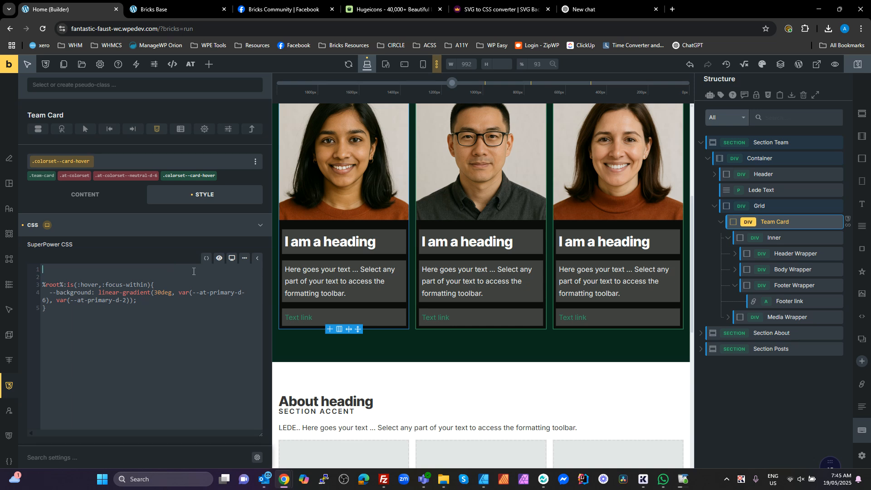
pyautogui.click(178, 284)
pyautogui.press('Return')
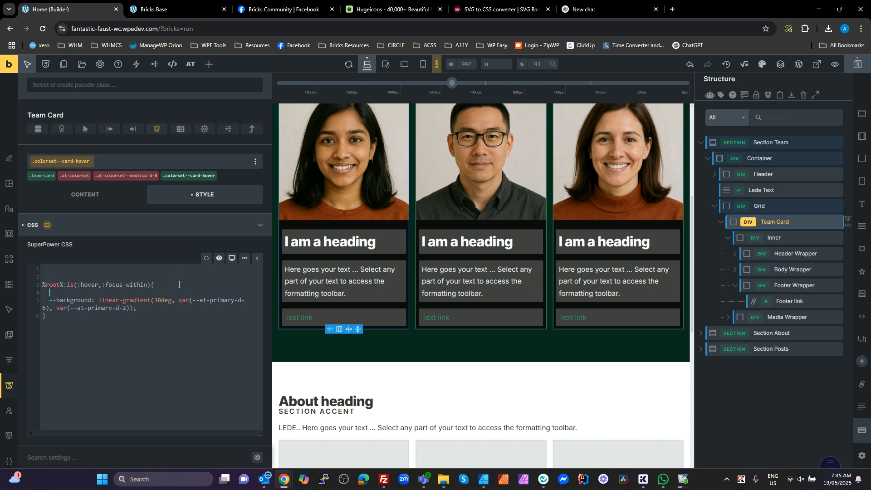
pyautogui.write('transition')
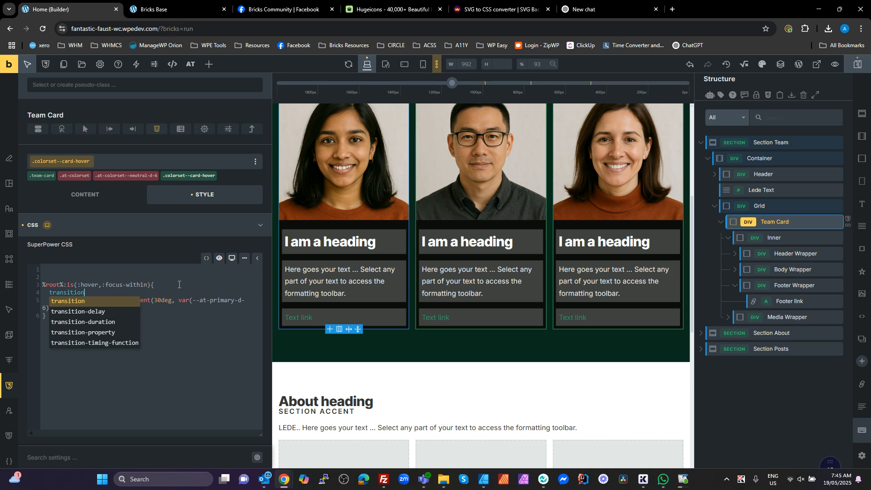
pyautogui.write(': all ')
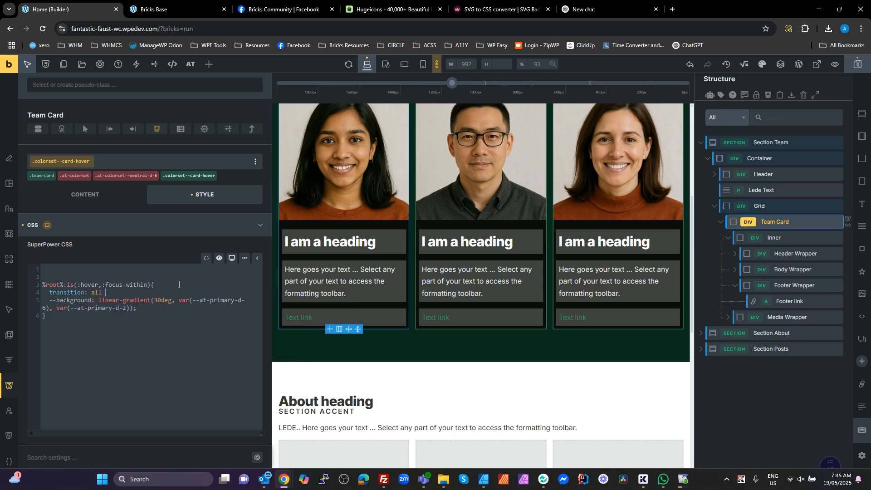
pyautogui.write('du')
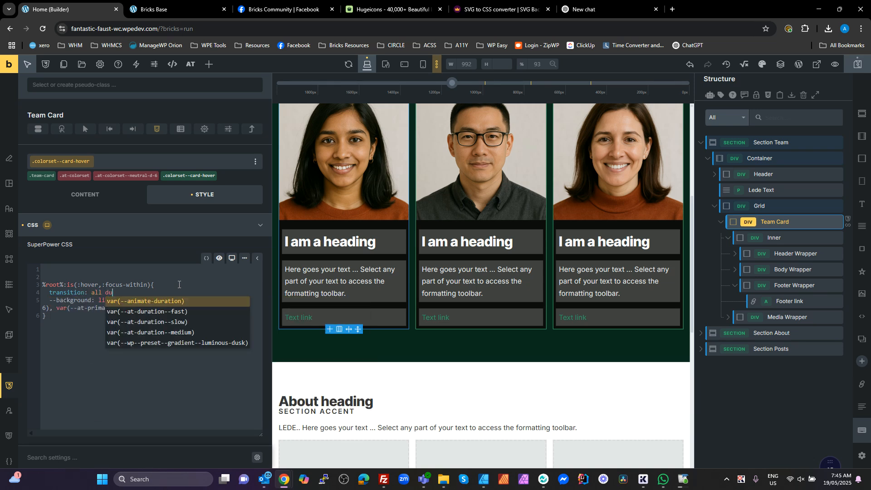
pyautogui.click(171, 321)
pyautogui.write('w) w')
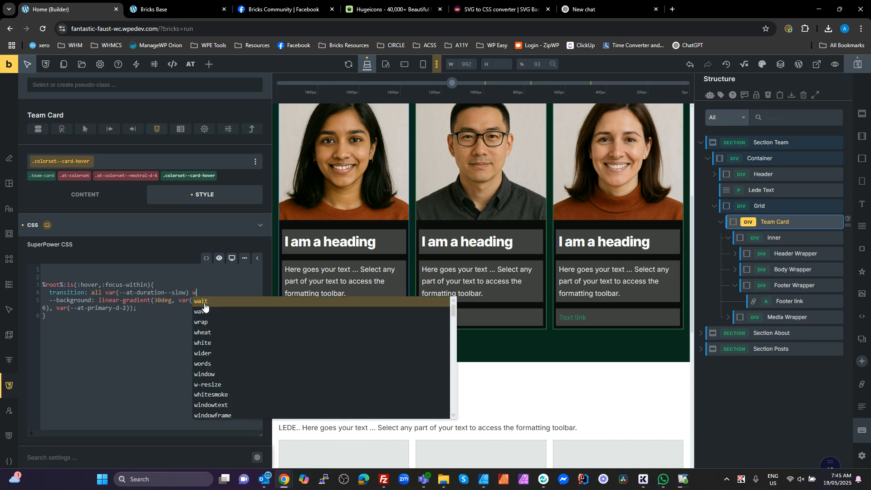
pyautogui.press('BackSpace')
pyautogui.write('ease;')
pyautogui.click(197, 322)
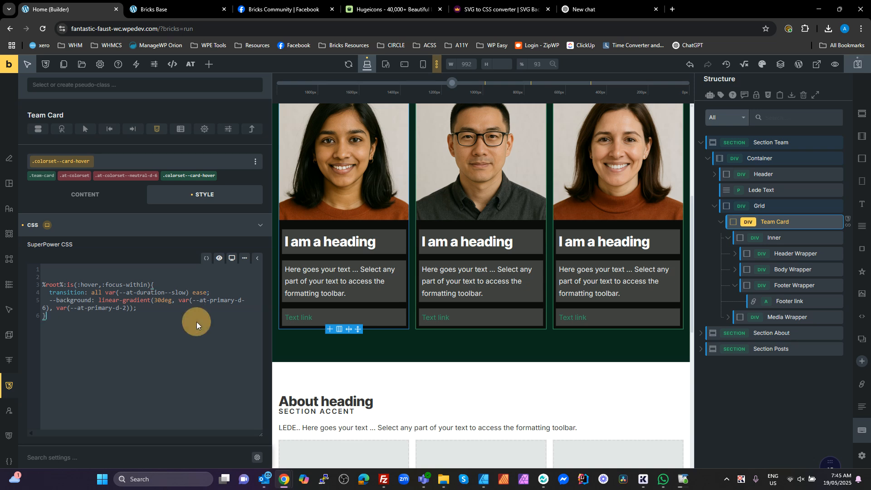
# Move the transition declaration out of the hover rule into a separate %root% rule at the start of the CSS.
pyautogui.click(54, 267)
pyautogui.moveTo(209, 292); pyautogui.dragTo(45, 293)
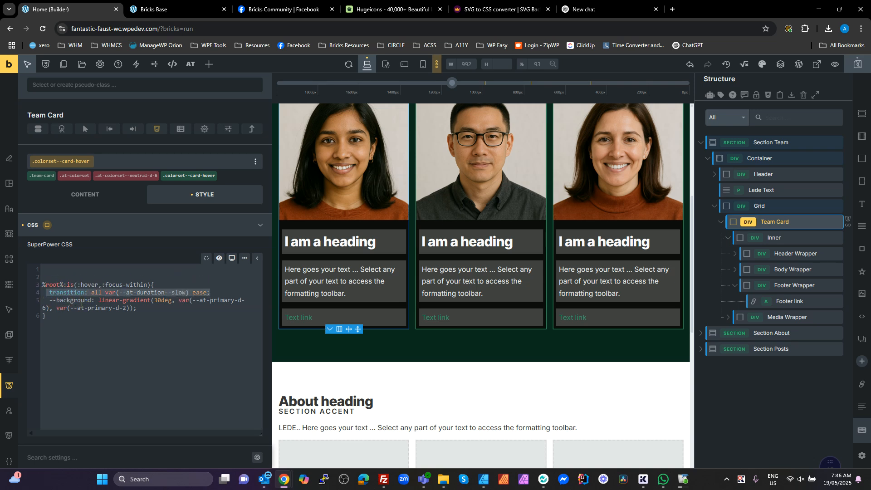
pyautogui.hotkey('ctrl', 'x')
pyautogui.click(67, 269)
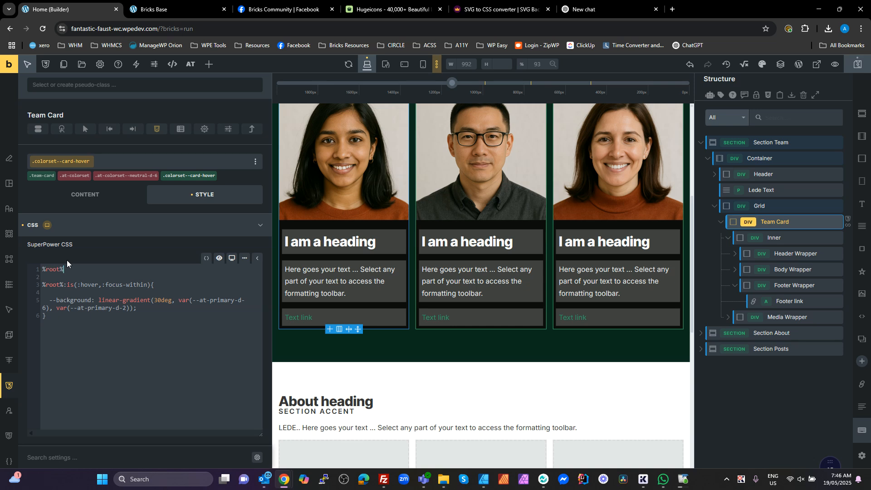
pyautogui.write('{')
pyautogui.press('Return')
pyautogui.hotkey('ctrl', 'v')
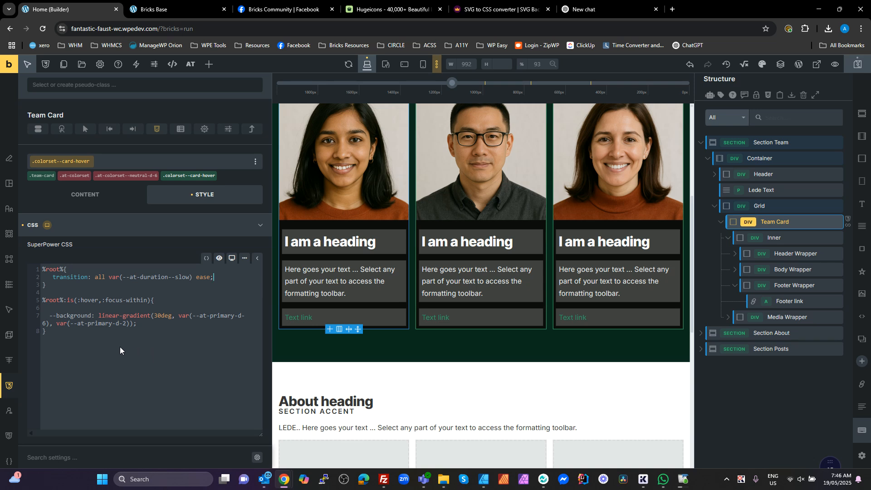
# Add transform: translateY(var(--at-distance--s)); to the hover and focus-within rule.
pyautogui.click(76, 308)
pyautogui.write('transform')
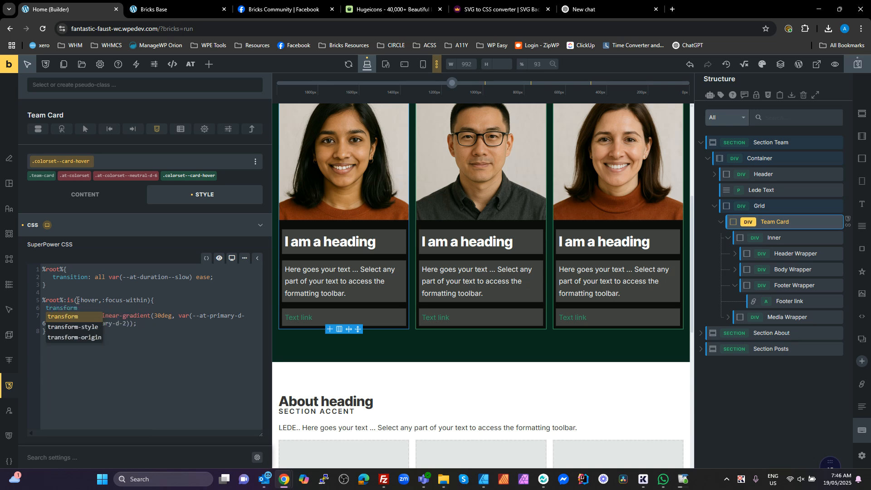
pyautogui.write(': tra')
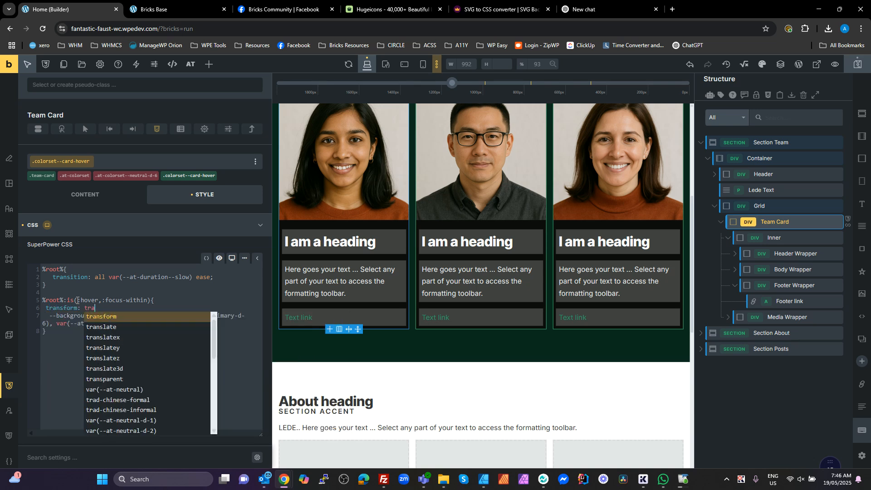
pyautogui.write('nslateY()')
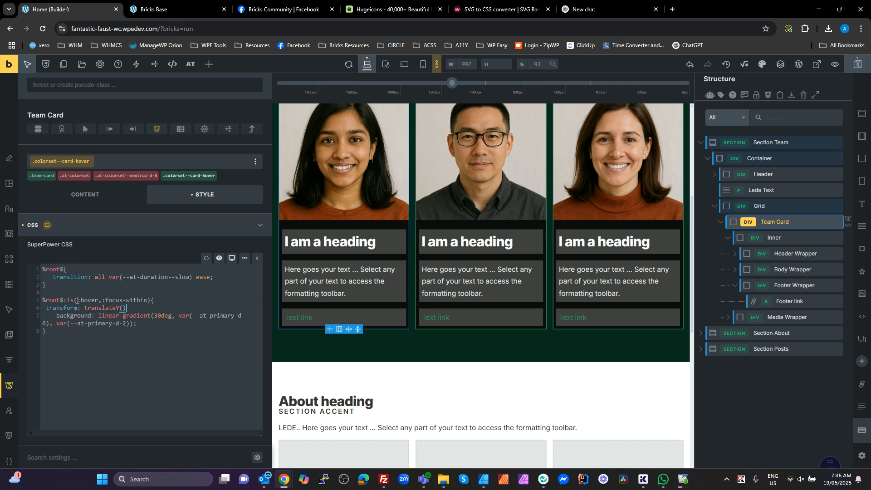
pyautogui.write(';')
pyautogui.write('dist')
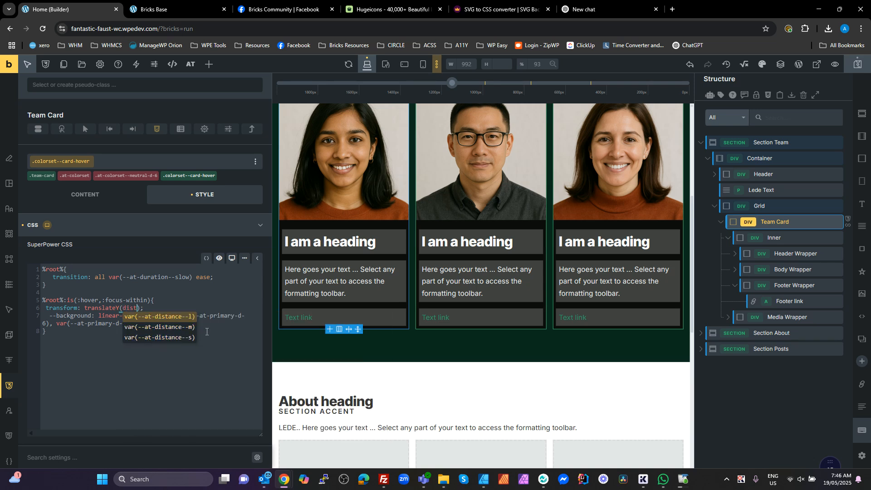
pyautogui.click(170, 336)
pyautogui.click(209, 309)
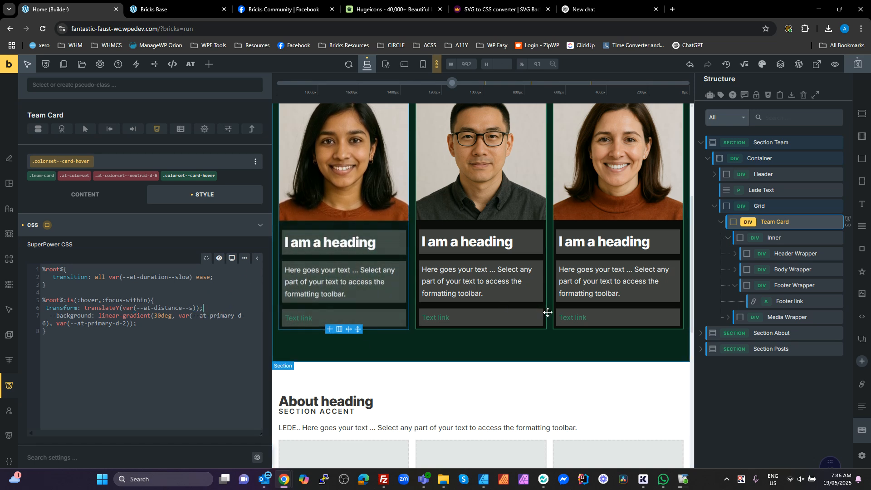
# Change the transition's duration variable in the %root% rule to --at-duration--fast.
pyautogui.click(147, 331)
pyautogui.doubleClick(179, 277)
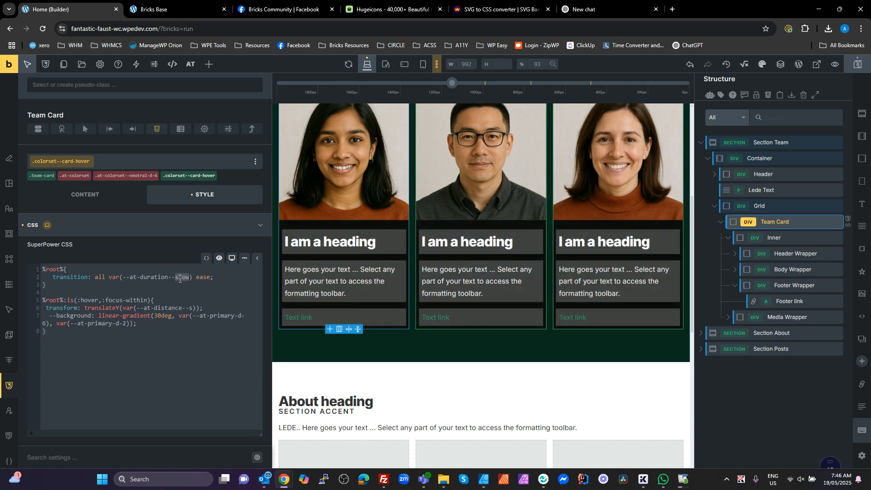
pyautogui.write('fas')
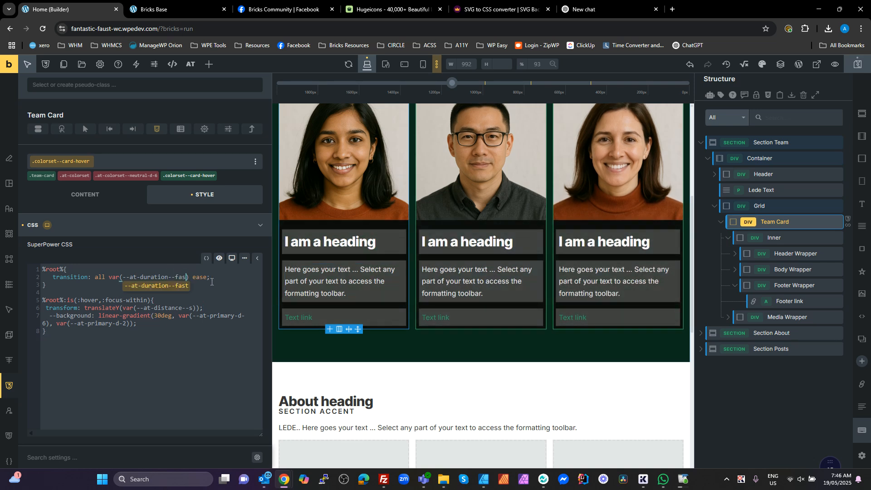
pyautogui.write('t')
pyautogui.click(219, 300)
# Set the transition's duration variable in the %root% rule to --at-duration--medium.
pyautogui.doubleClick(182, 281)
pyautogui.doubleClick(183, 277)
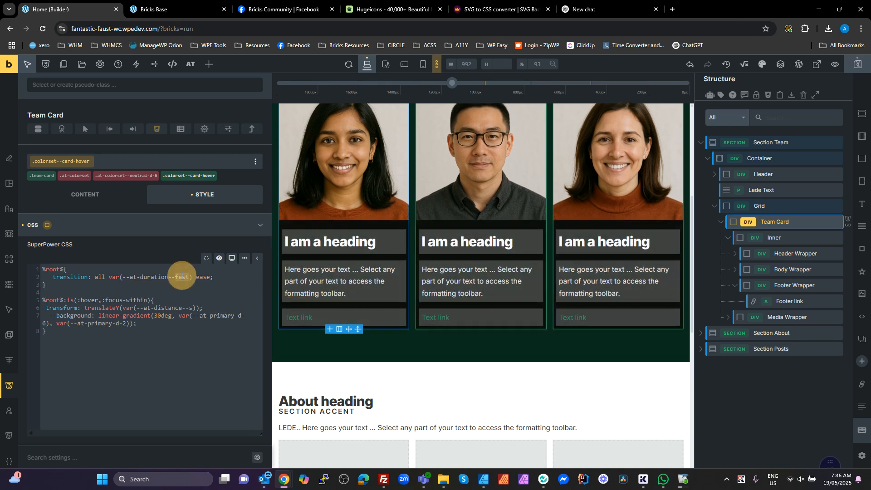
pyautogui.write('medium')
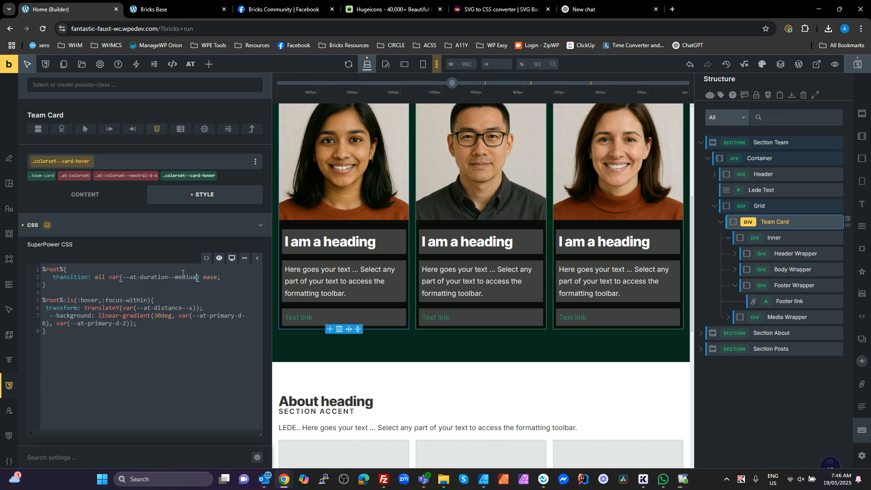
pyautogui.press('BackSpace')
pyautogui.press('BackSpace')
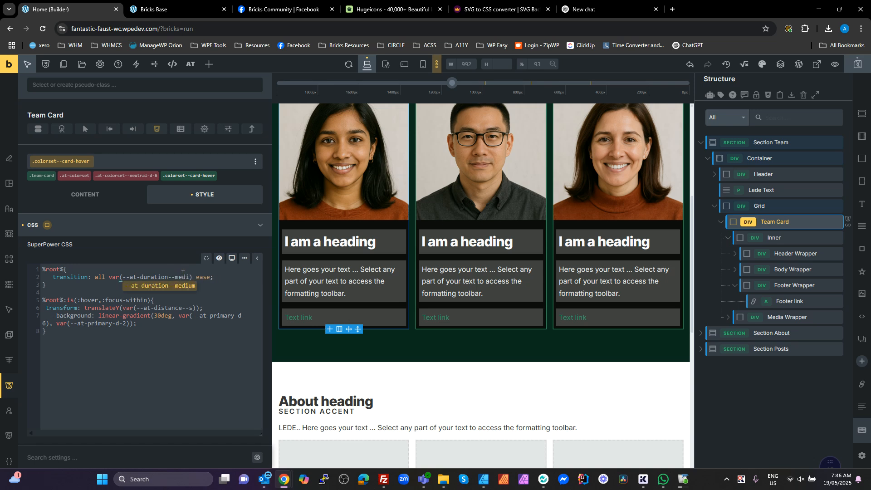
pyautogui.click(189, 289)
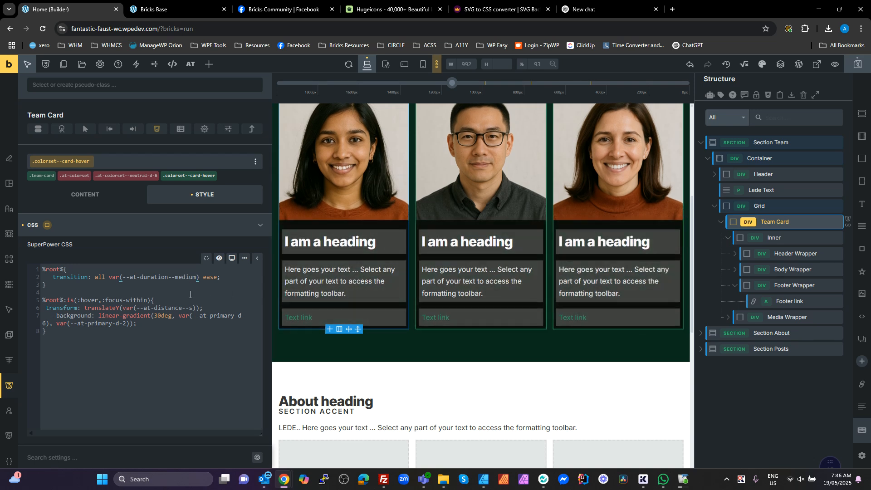
pyautogui.click(142, 278)
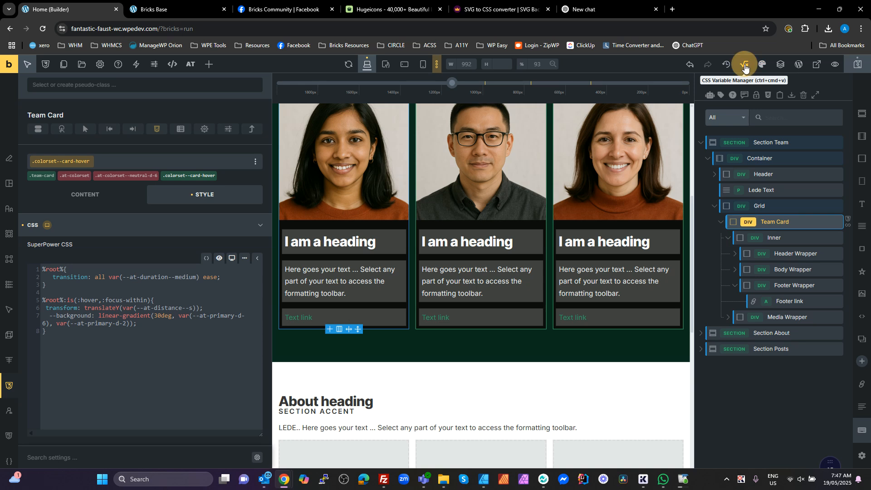
# Check the duration and distance variables in the Filters / Transitions category of the CSS Variable Manager.
pyautogui.click(703, 83)
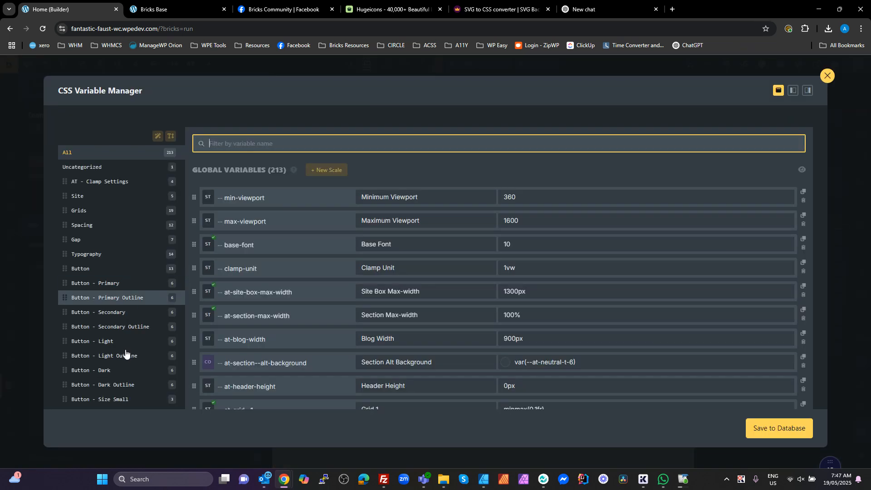
pyautogui.scroll(-4, 131, 365)
pyautogui.click(99, 337)
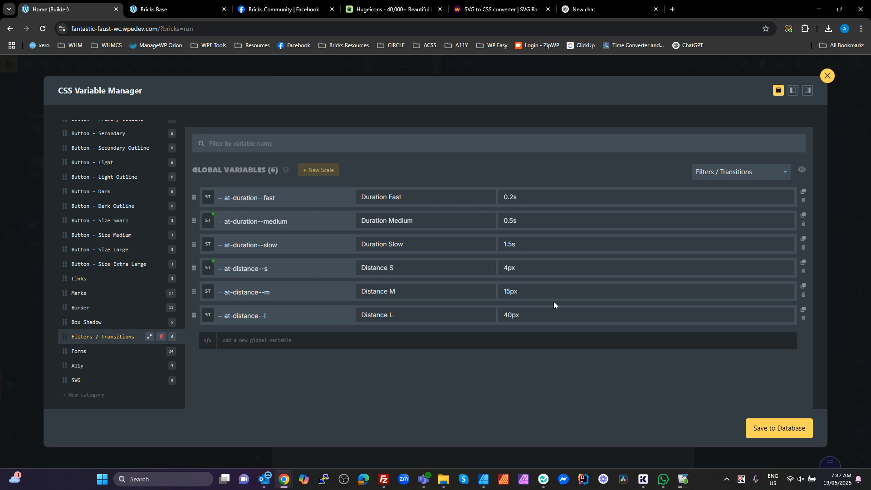
pyautogui.click(827, 77)
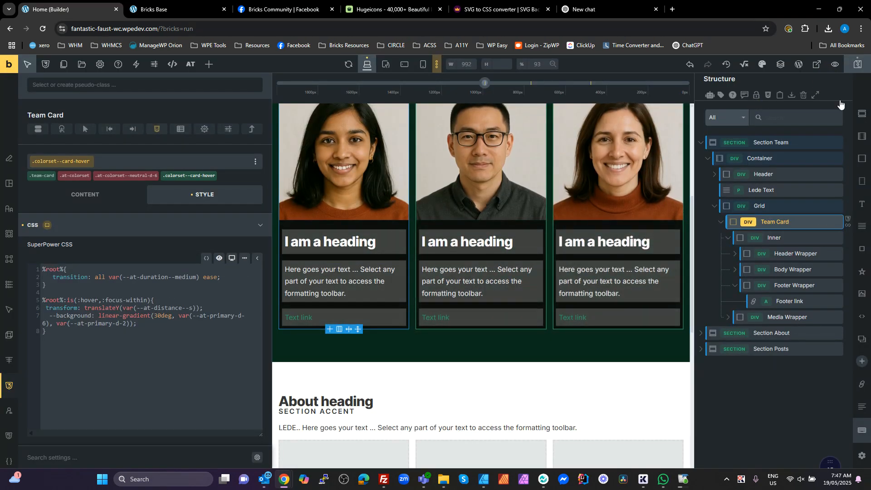
pyautogui.click(212, 356)
pyautogui.click(61, 85)
pyautogui.click(61, 84)
pyautogui.click(102, 333)
pyautogui.click(53, 277)
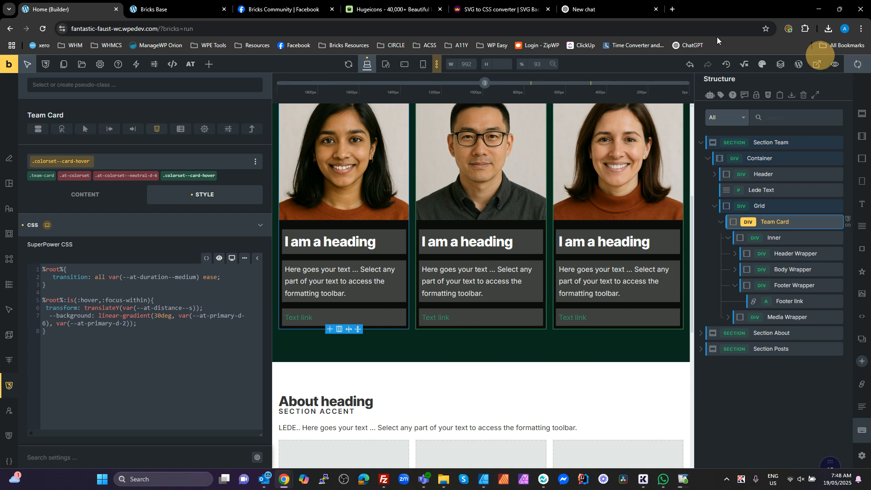
pyautogui.click(170, 9)
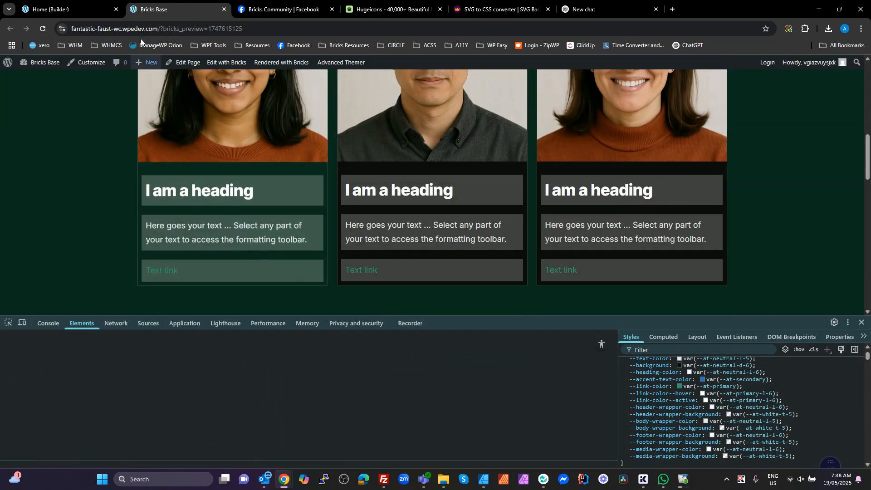
pyautogui.click(91, 9)
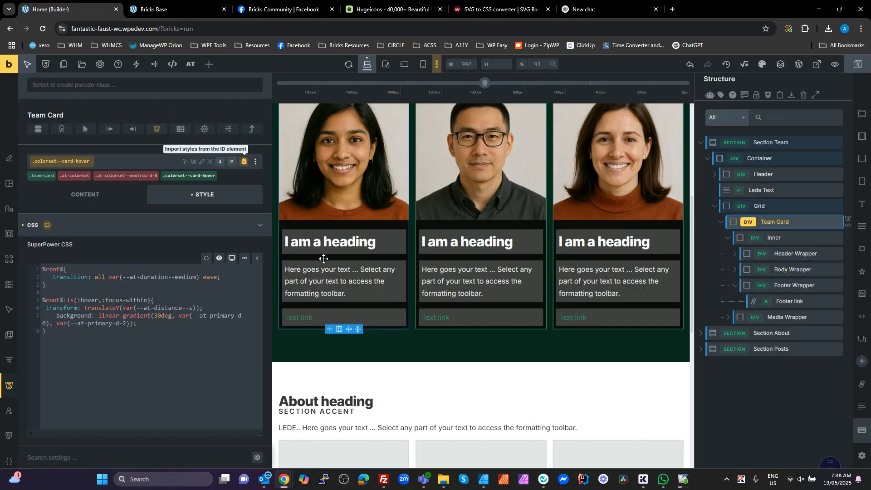
# Replace the card title's text with the Post title dynamic tag and extend it with the link modifier as {post_title:link}.
pyautogui.click(304, 321)
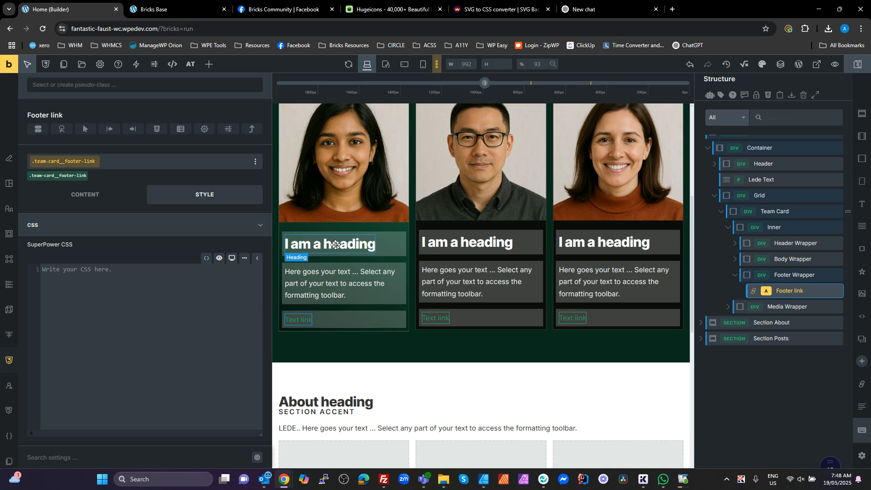
pyautogui.click(365, 244)
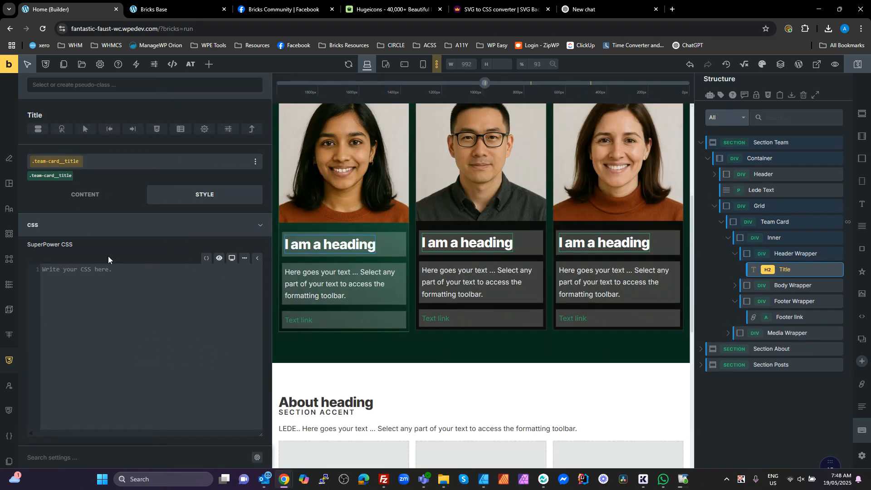
pyautogui.click(84, 196)
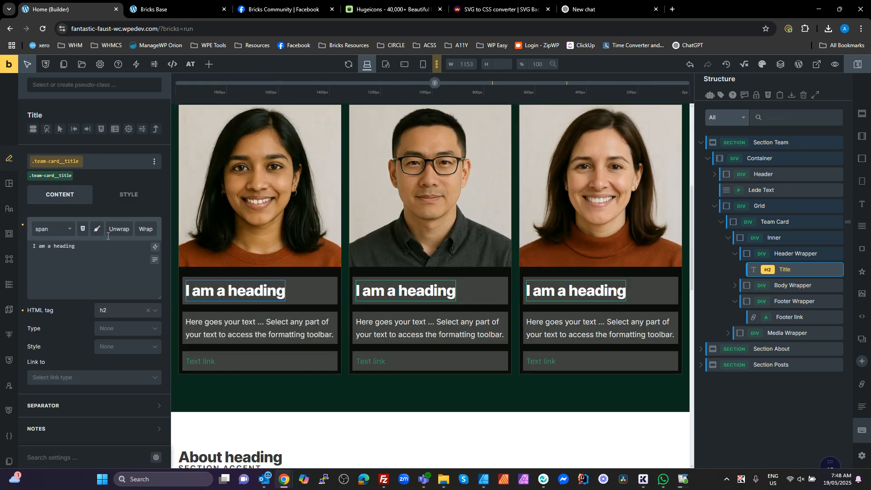
pyautogui.moveTo(72, 241); pyautogui.dragTo(9, 231)
pyautogui.press('BackSpace')
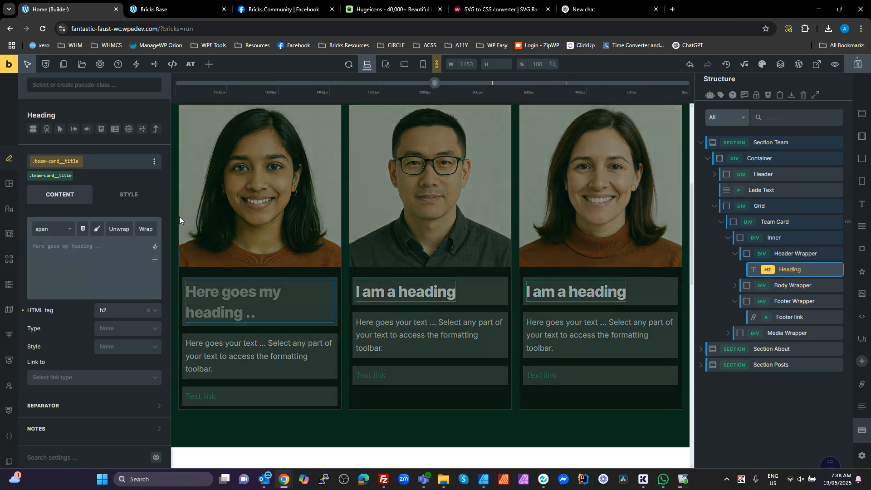
pyautogui.click(155, 247)
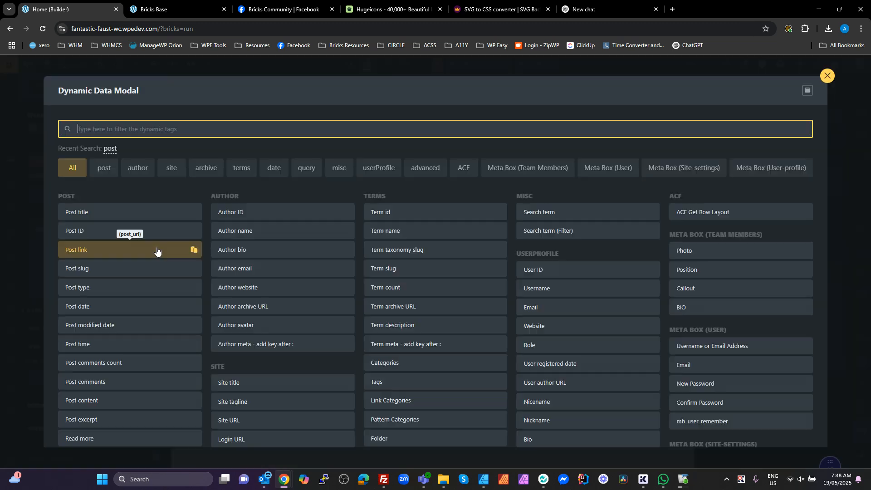
pyautogui.click(93, 211)
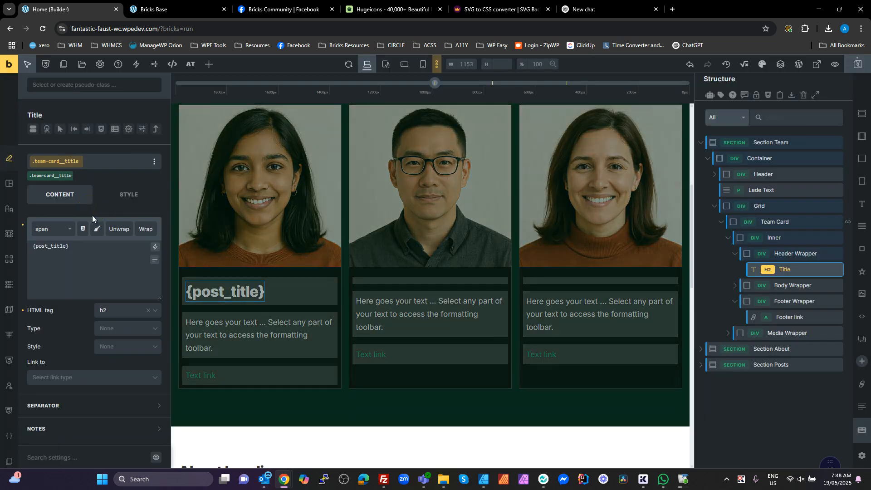
pyautogui.click(85, 245)
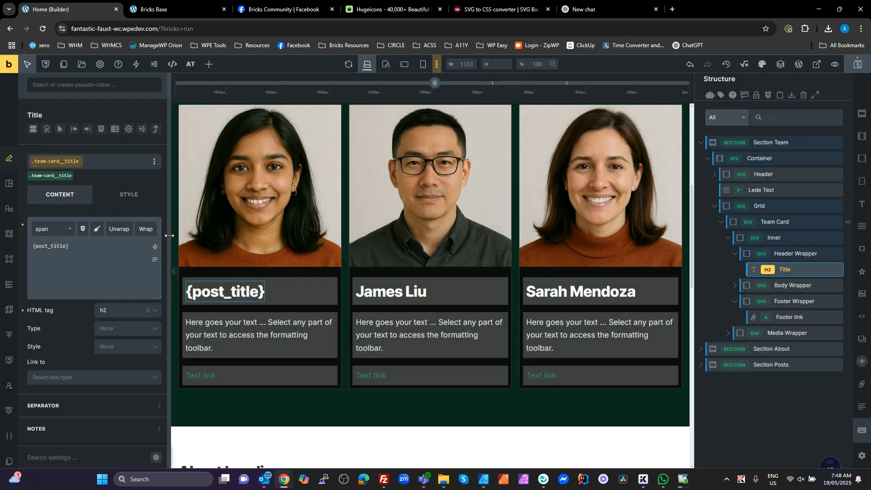
pyautogui.write(':link')
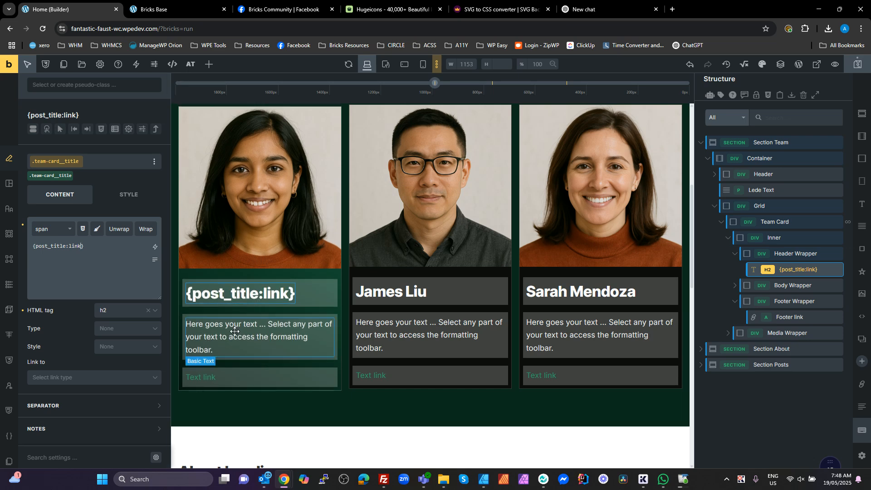
# Replace the Callout Text placeholder with the Meta Box Callout dynamic tag {mb_team-member_team_callout}.
pyautogui.click(192, 329)
pyautogui.click(91, 247)
pyautogui.hotkey('ctrl', 'a')
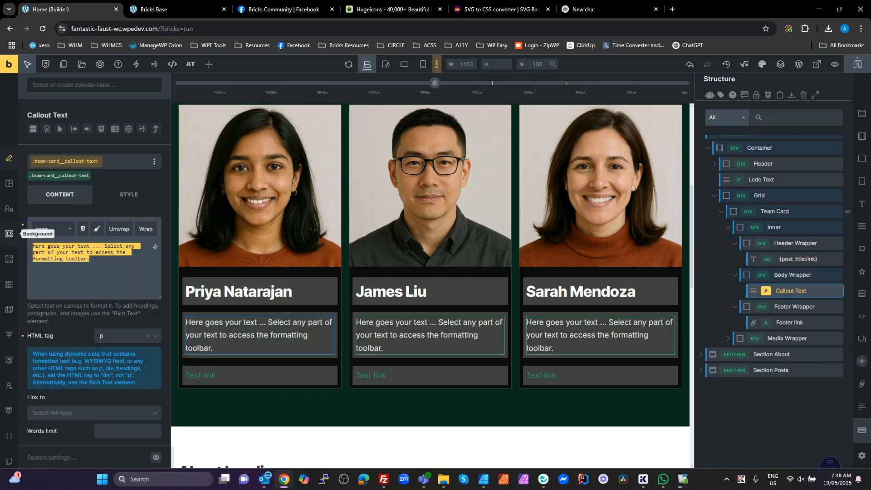
pyautogui.press('BackSpace')
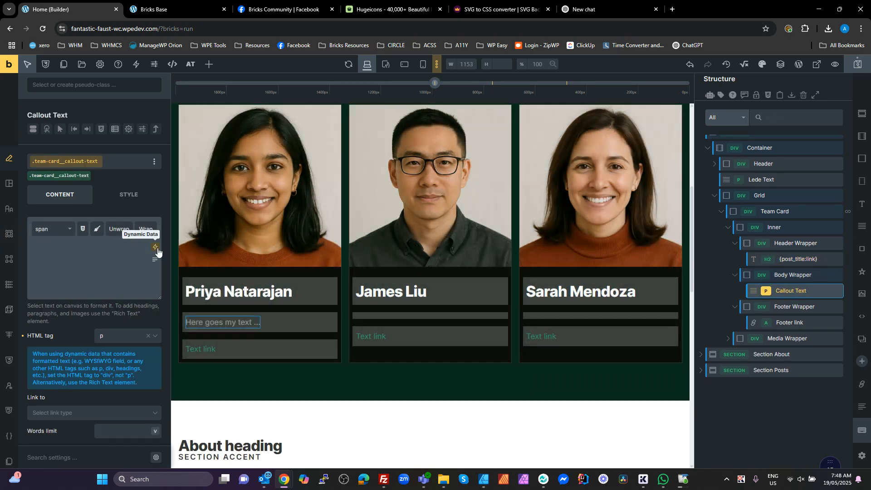
pyautogui.click(156, 248)
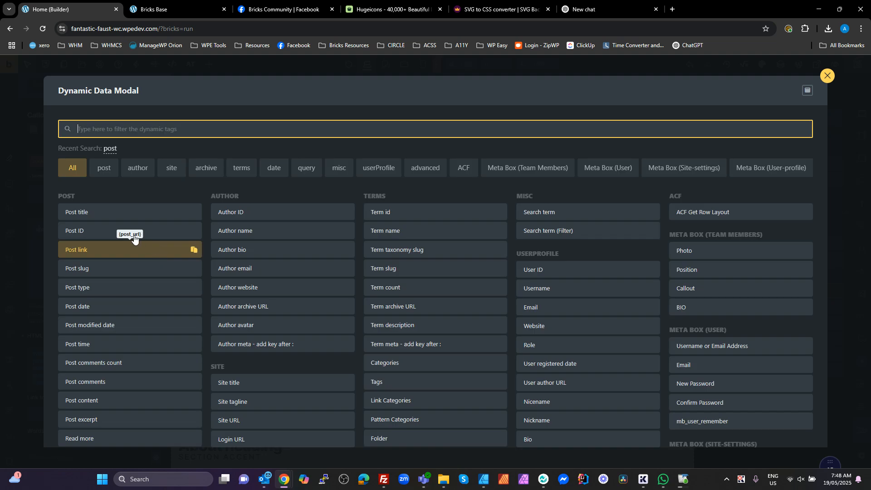
pyautogui.write('call')
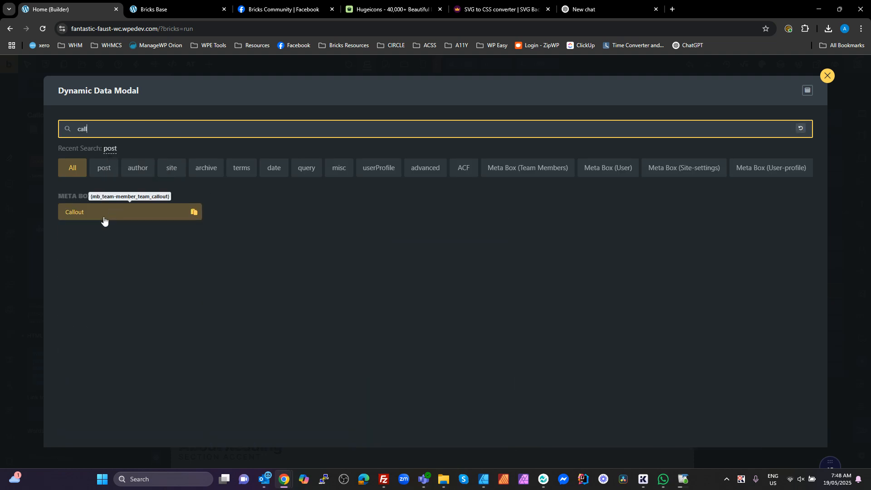
pyautogui.click(103, 218)
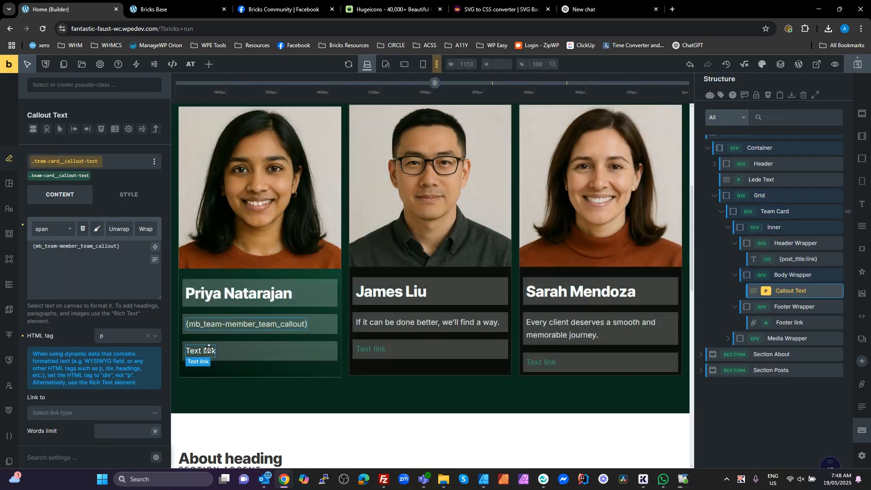
# Remove the footer link's dynamic link setting and change its text to Read More.
pyautogui.click(203, 351)
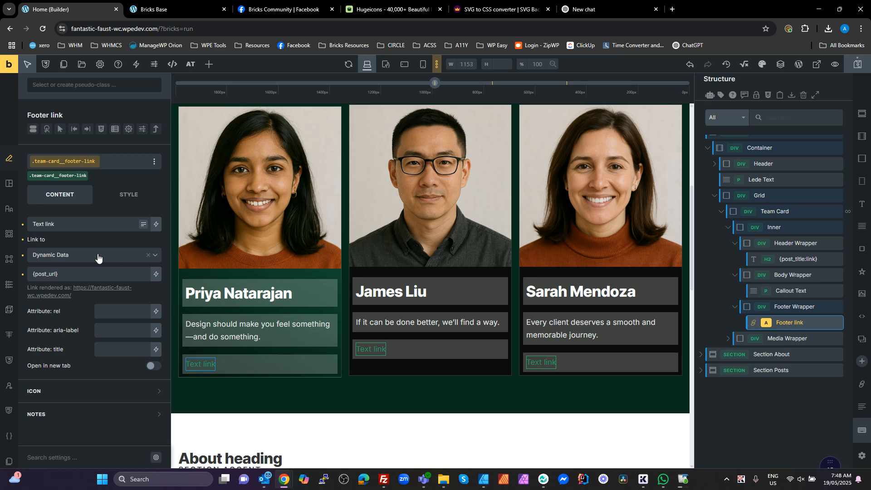
pyautogui.click(22, 257)
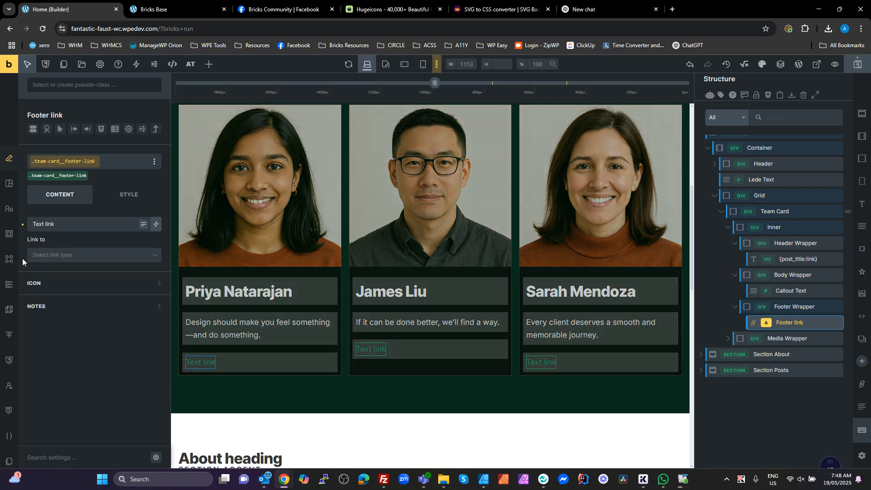
pyautogui.tripleClick(55, 224)
pyautogui.write('Read More')
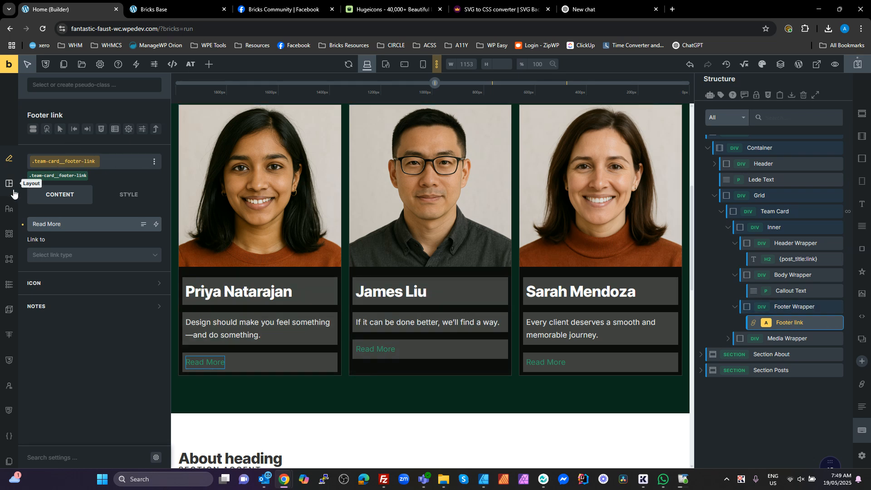
# Set the footer link's line height to 1 in its typography styles.
pyautogui.click(9, 208)
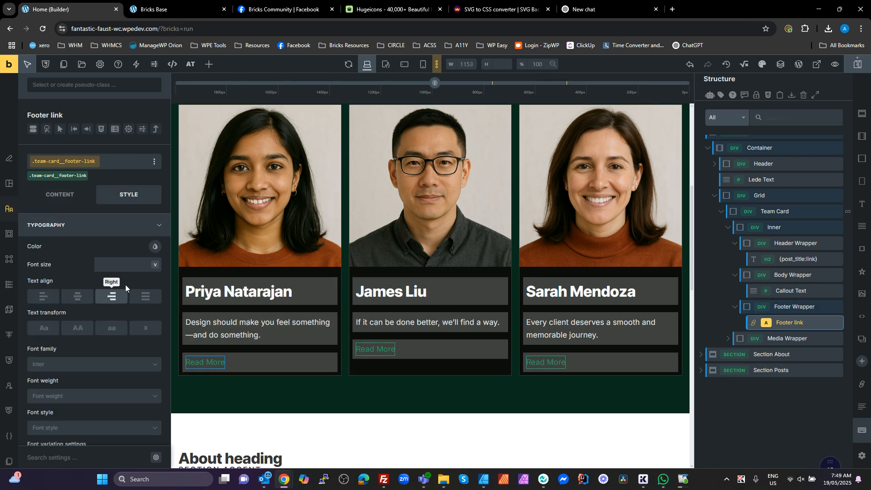
pyautogui.scroll(-3, 126, 378)
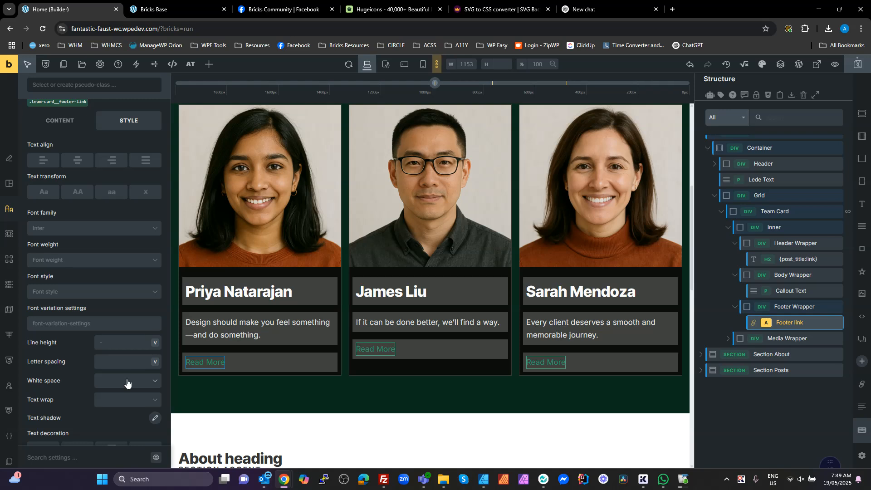
pyautogui.click(118, 343)
pyautogui.write('1')
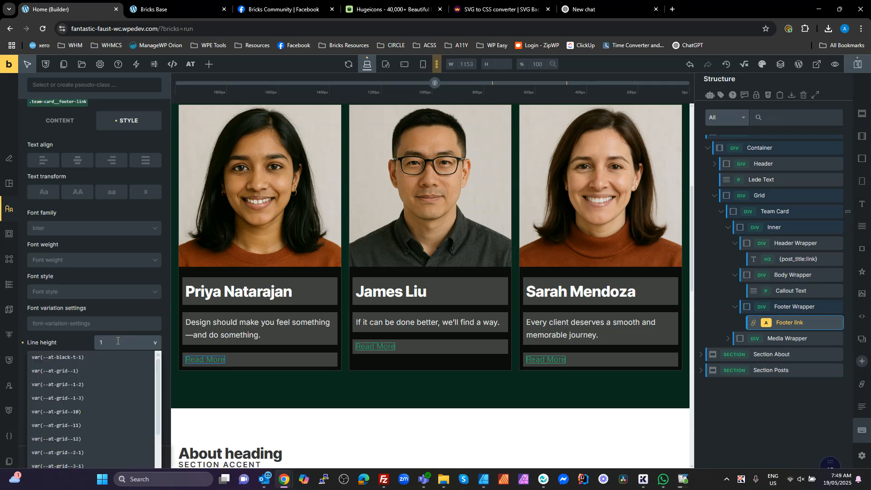
# Set the footer link's padding to var(--at-space--2xs) on all four sides.
pyautogui.click(9, 183)
pyautogui.scroll(-3, 157, 338)
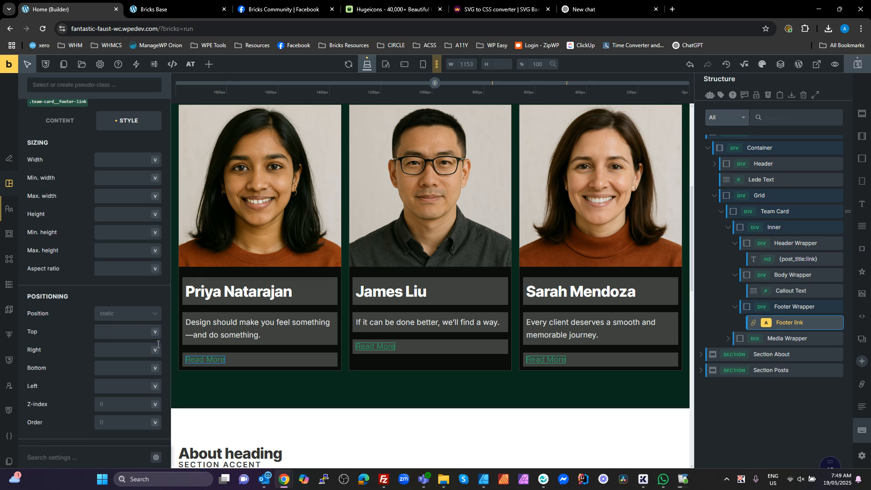
pyautogui.scroll(-8, 134, 302)
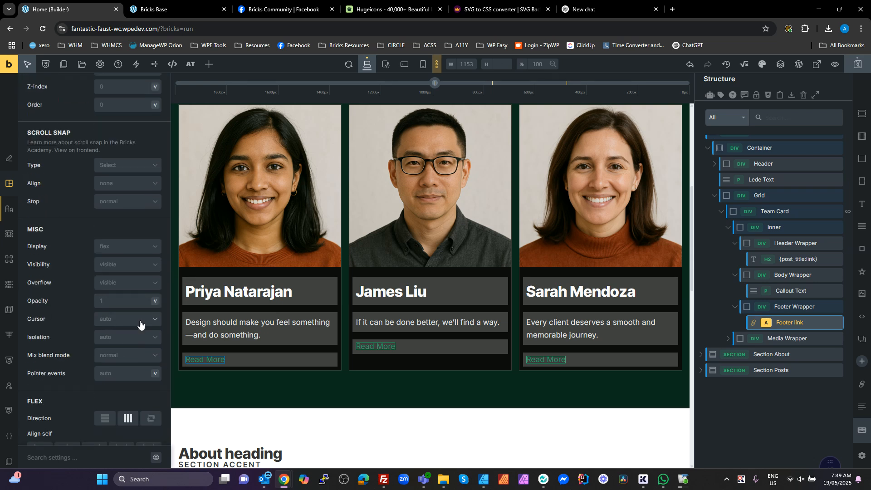
pyautogui.scroll(14, 131, 303)
pyautogui.scroll(-4, 140, 321)
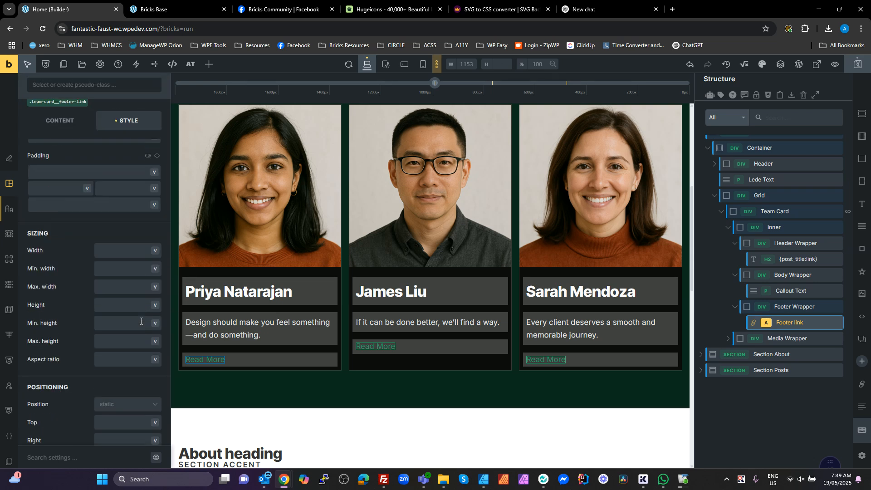
pyautogui.scroll(3, 152, 304)
pyautogui.click(157, 292)
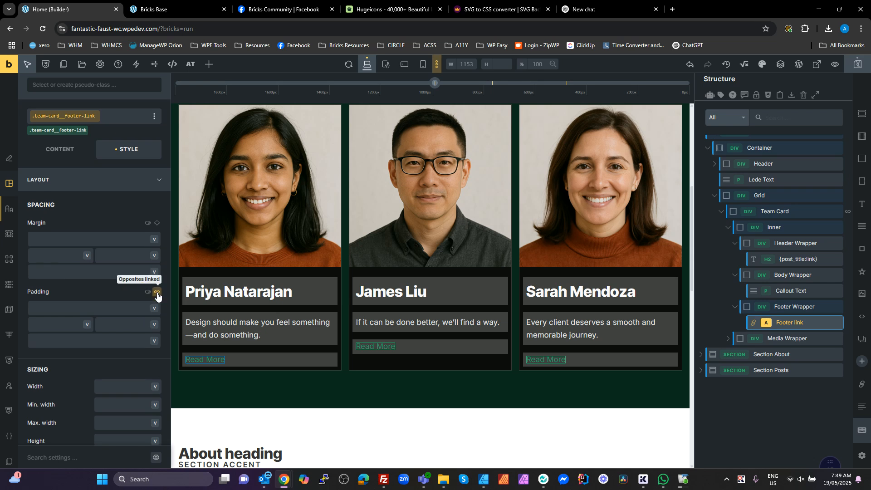
pyautogui.click(154, 308)
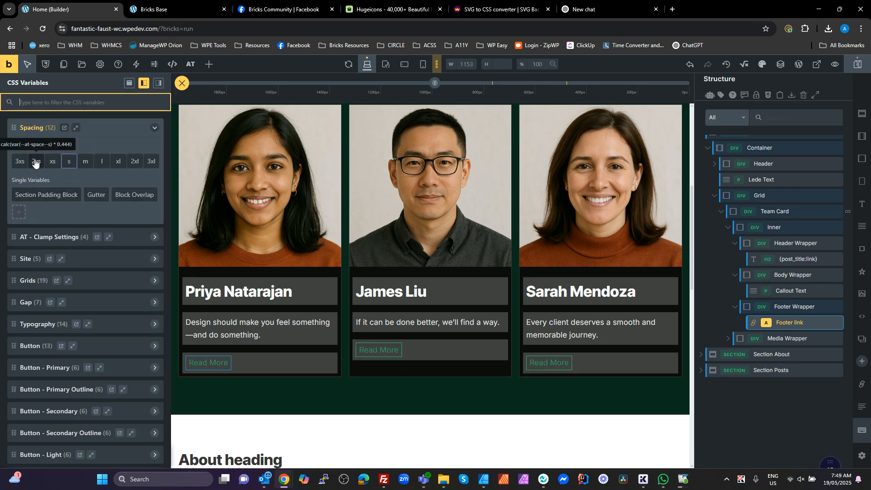
pyautogui.click(35, 158)
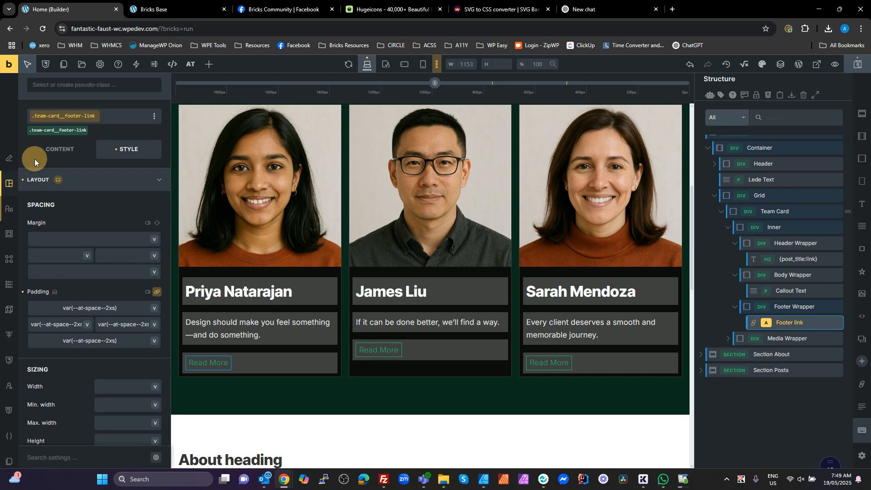
# Try the neutral-t-4 colour as the footer link's background and undo it.
pyautogui.click(9, 234)
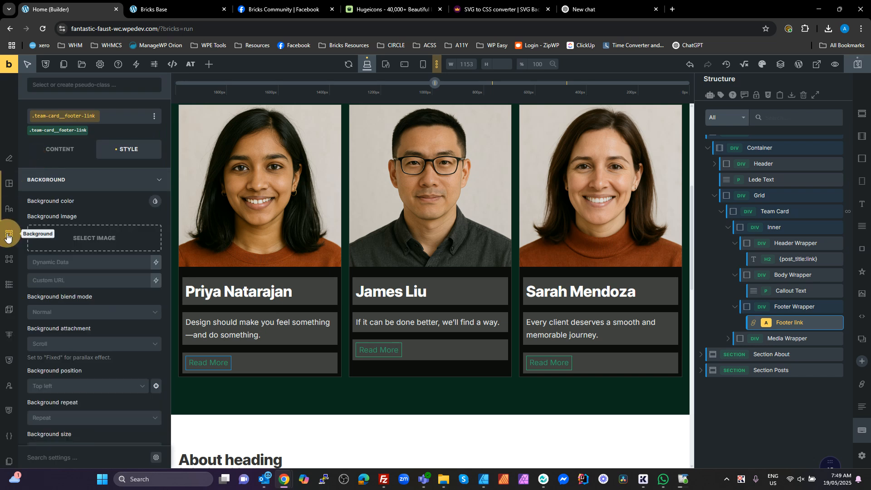
pyautogui.click(154, 203)
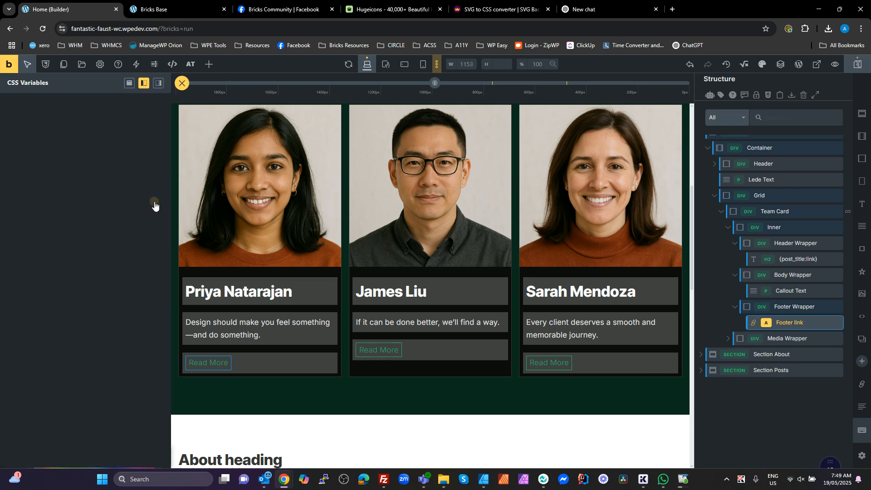
pyautogui.scroll(-2, 136, 399)
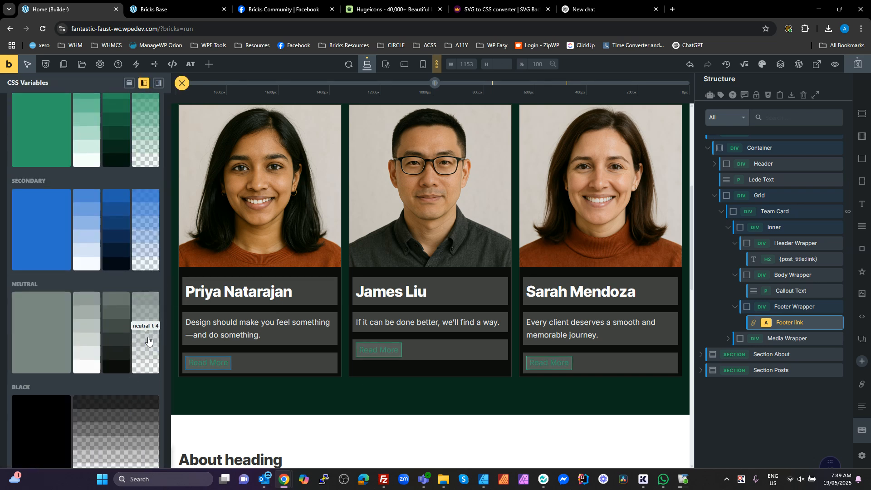
pyautogui.click(148, 340)
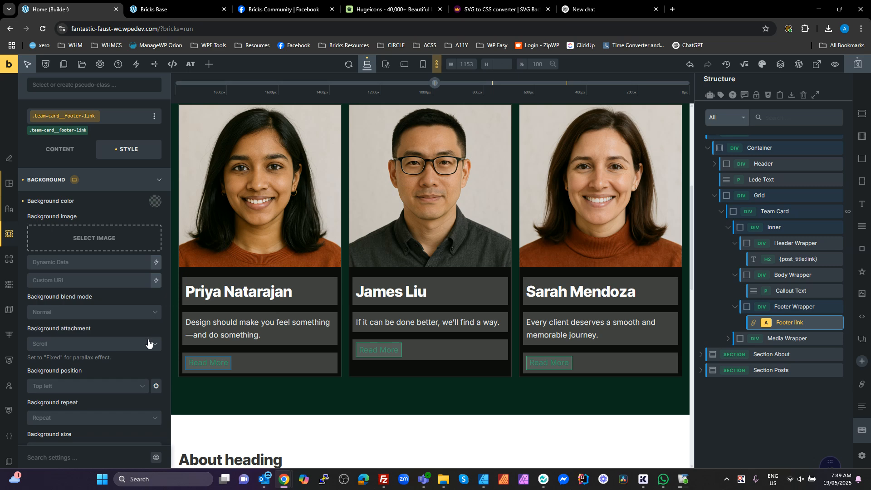
pyautogui.hotkey('ctrl', 'z')
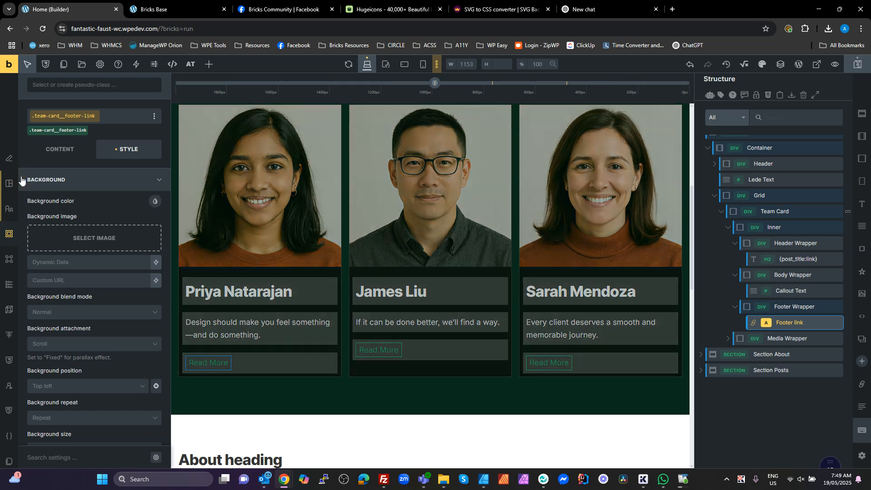
# Give the footer link a solid border of width 1 on all sides in the neutral-t-2 colour.
pyautogui.click(8, 259)
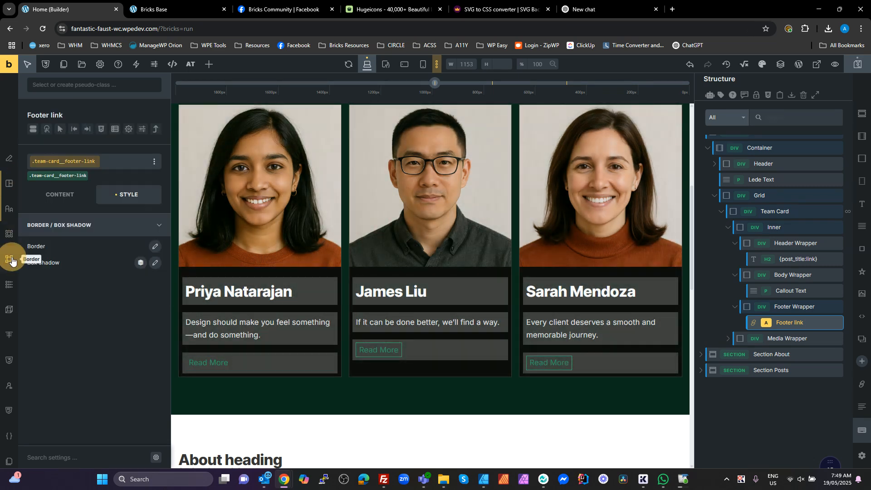
pyautogui.click(155, 248)
pyautogui.click(113, 290)
pyautogui.write('1')
pyautogui.click(147, 277)
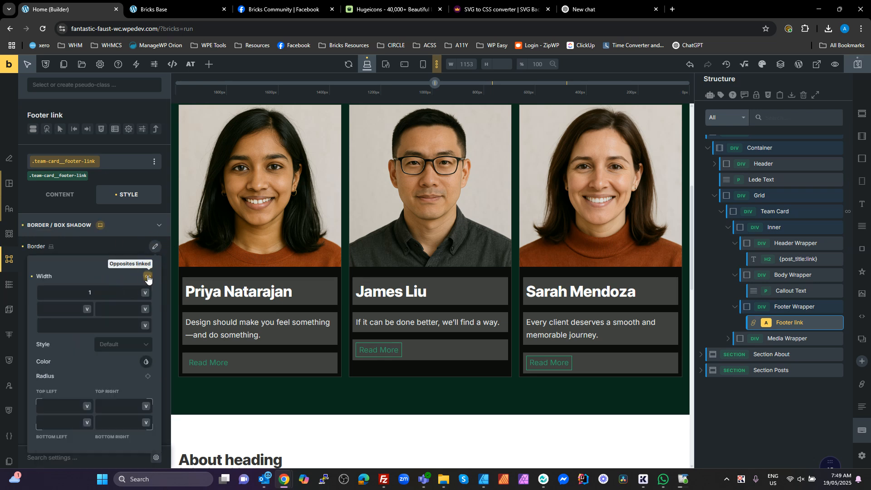
pyautogui.click(135, 345)
pyautogui.click(115, 387)
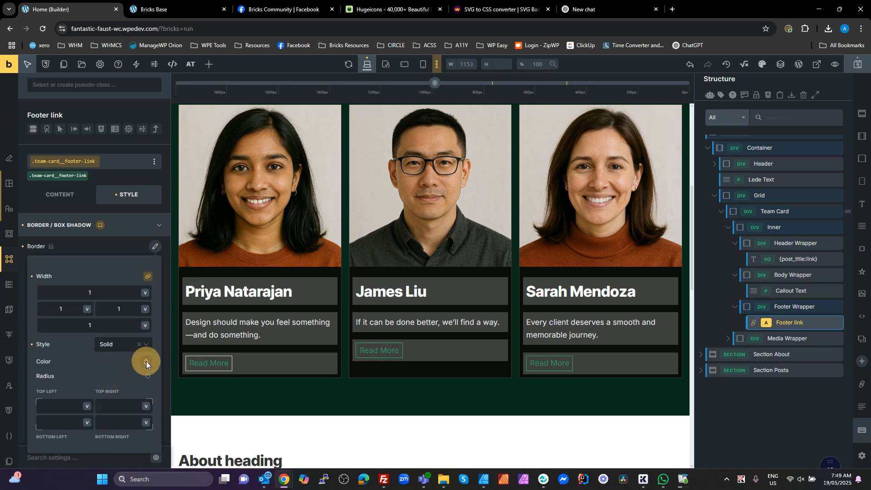
pyautogui.click(146, 361)
pyautogui.scroll(-1, 145, 377)
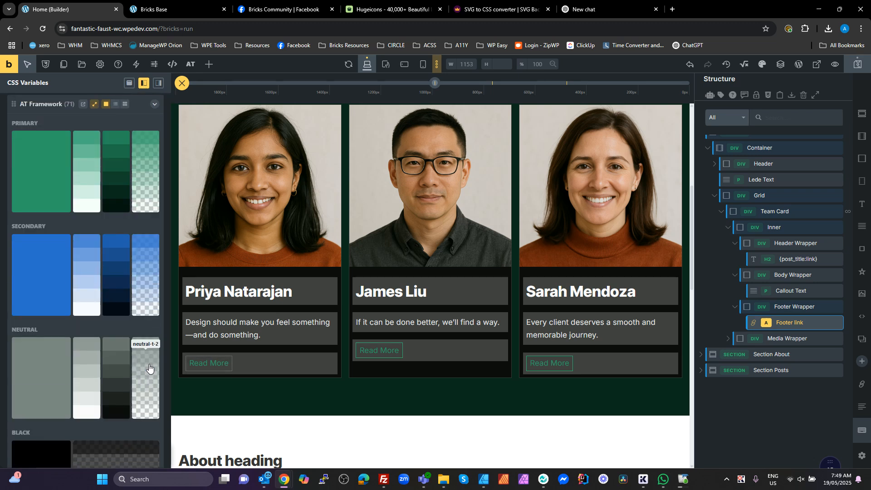
pyautogui.click(149, 368)
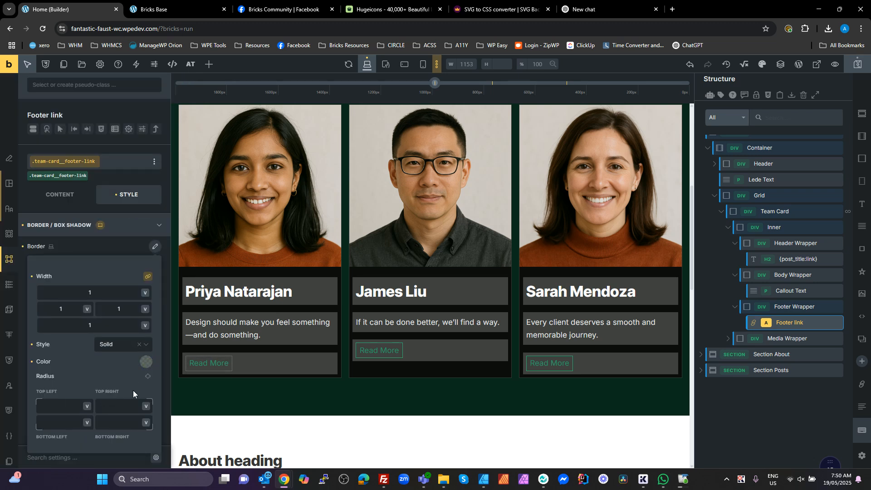
# Try to choose a radius variable for all corners of the footer link's border by filtering for radius--.
pyautogui.click(148, 377)
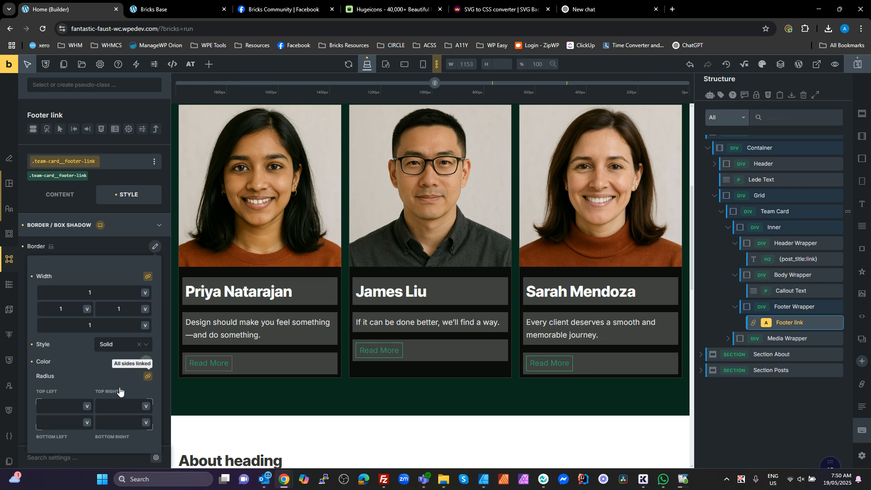
pyautogui.click(53, 392)
pyautogui.write('rad')
pyautogui.write('ius-')
pyautogui.write('-')
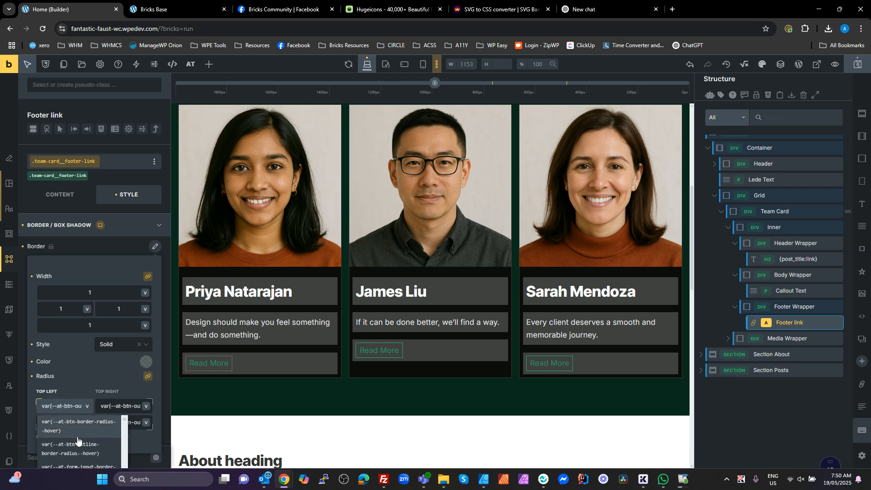
pyautogui.scroll(-3, 82, 449)
pyautogui.scroll(-1, 88, 463)
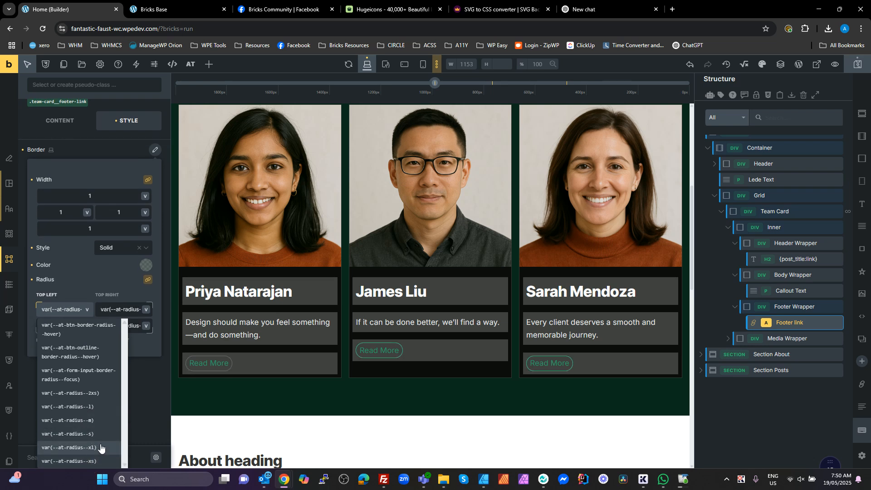
pyautogui.scroll(2, 101, 449)
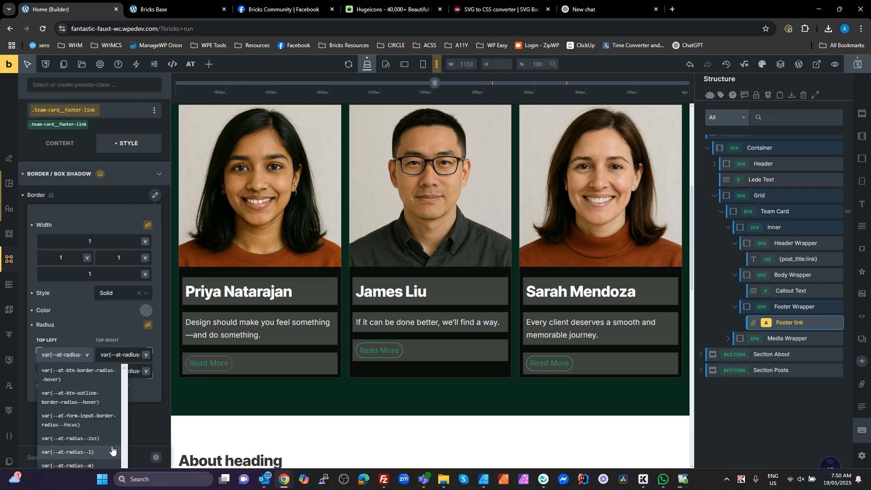
pyautogui.scroll(-2, 113, 457)
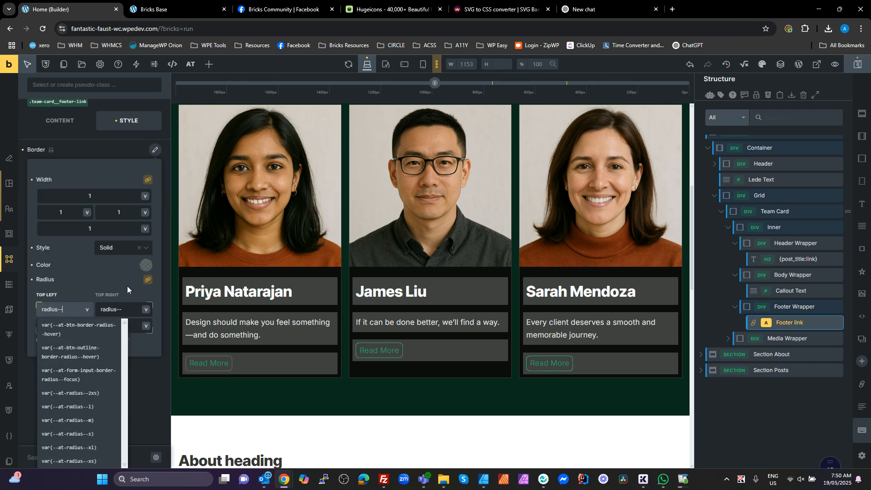
pyautogui.click(20, 301)
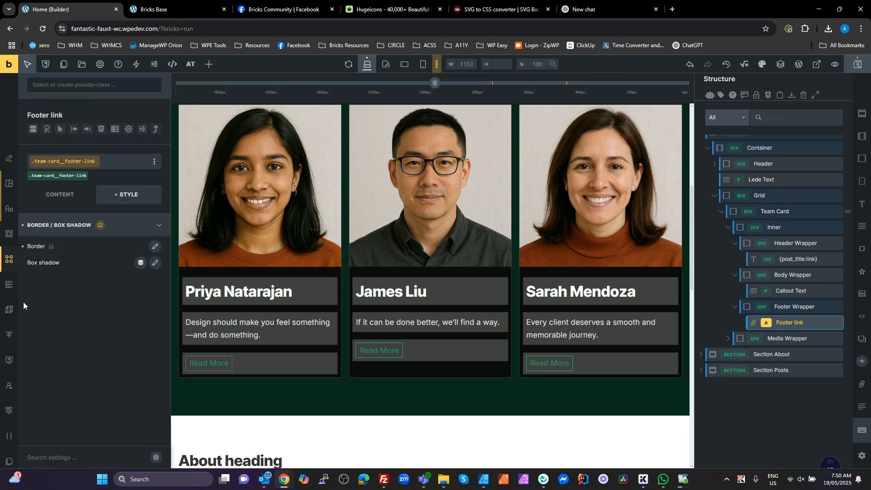
# Set the footer link's border radius to var(--at-radius-full) on all four corners.
pyautogui.click(151, 250)
pyautogui.doubleClick(48, 406)
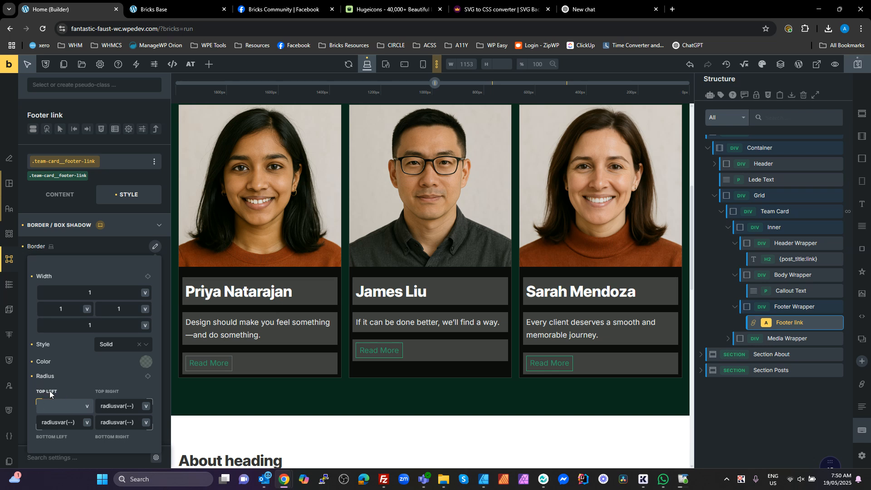
pyautogui.write('fu')
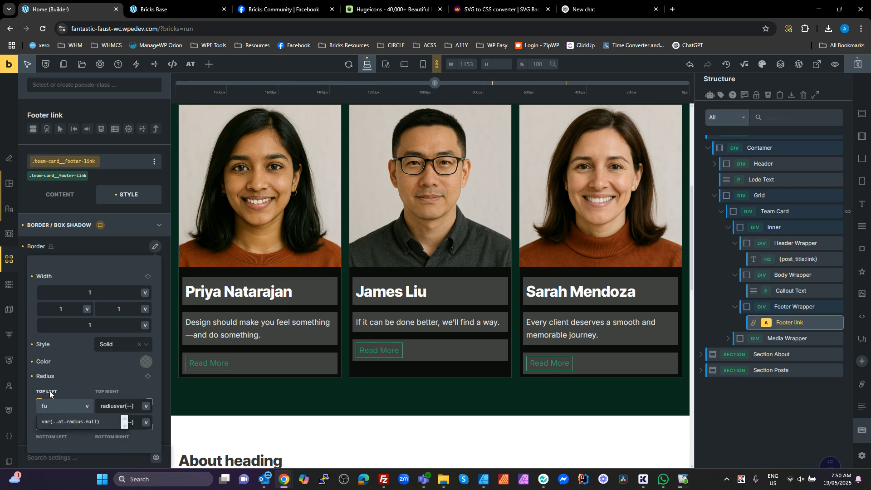
pyautogui.click(85, 421)
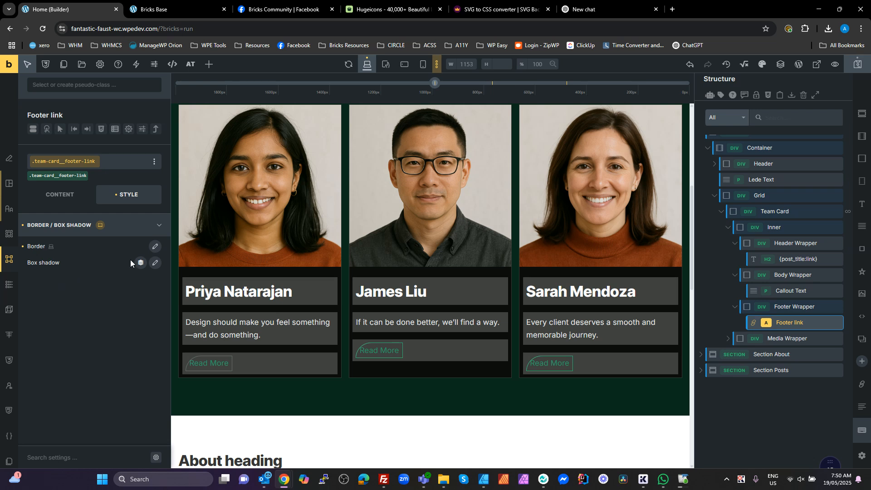
pyautogui.click(156, 247)
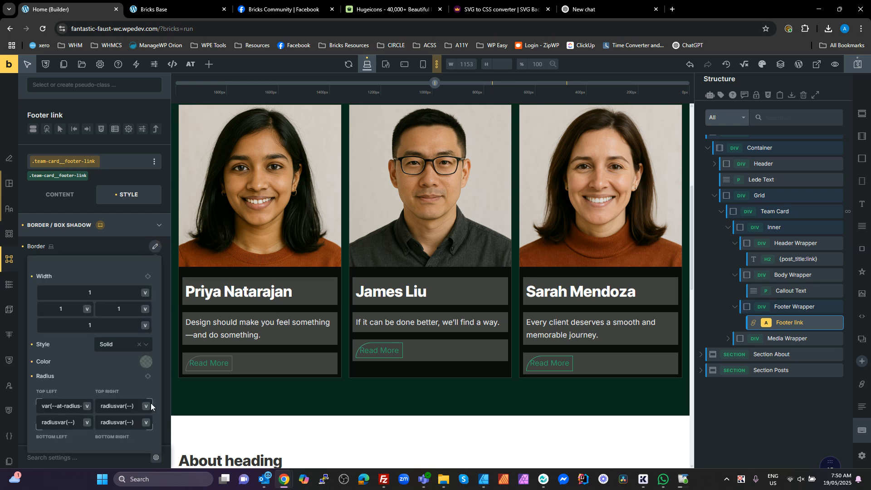
pyautogui.click(148, 377)
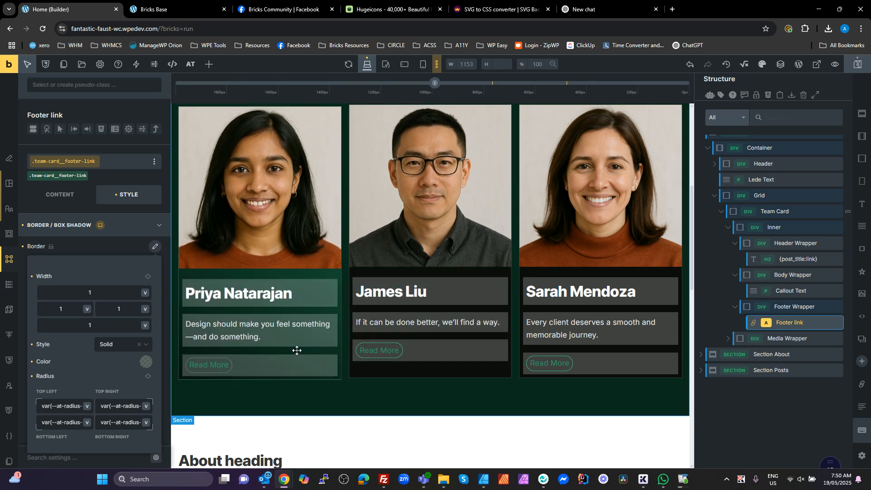
# Add the existing at-clickable-box class to the Team Card element.
pyautogui.click(258, 294)
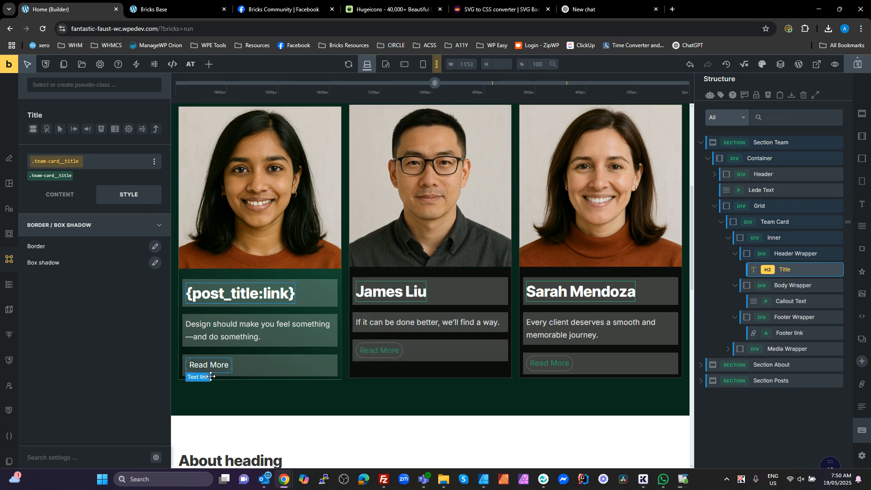
pyautogui.click(775, 225)
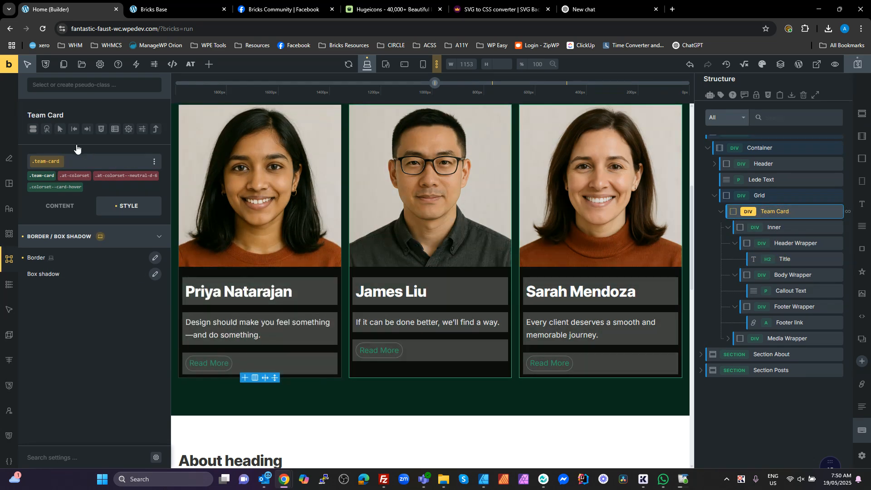
pyautogui.click(50, 162)
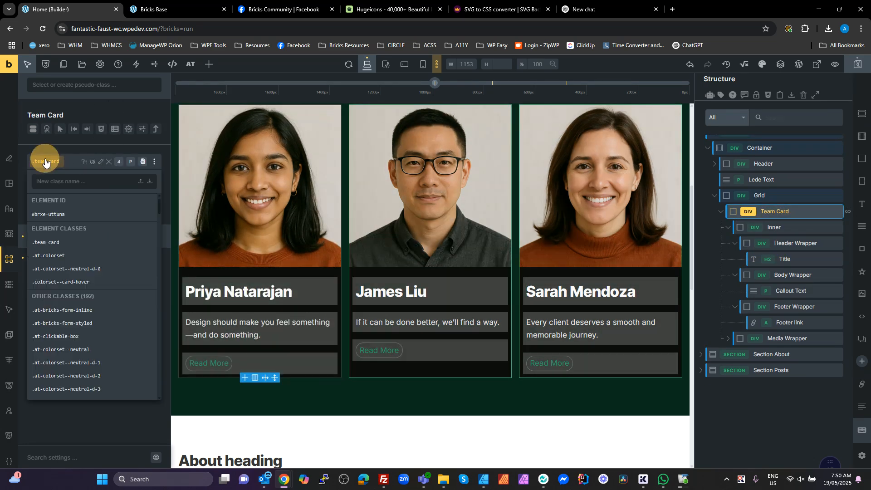
pyautogui.write('cli')
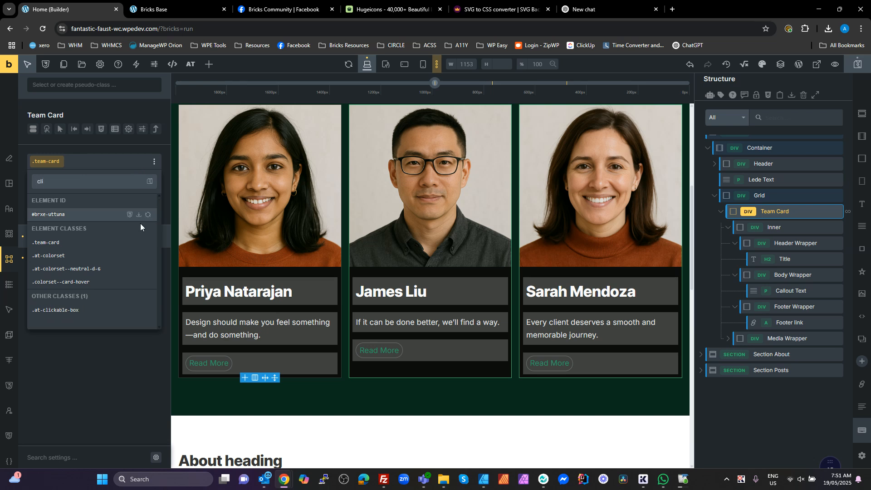
pyautogui.click(68, 312)
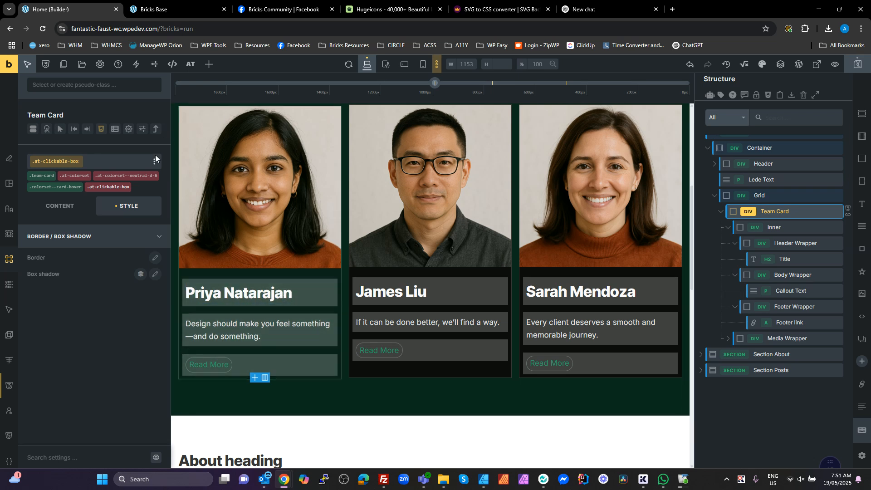
# Save the page and show the team cards in the front-end preview with the developer tools closed.
pyautogui.click(855, 67)
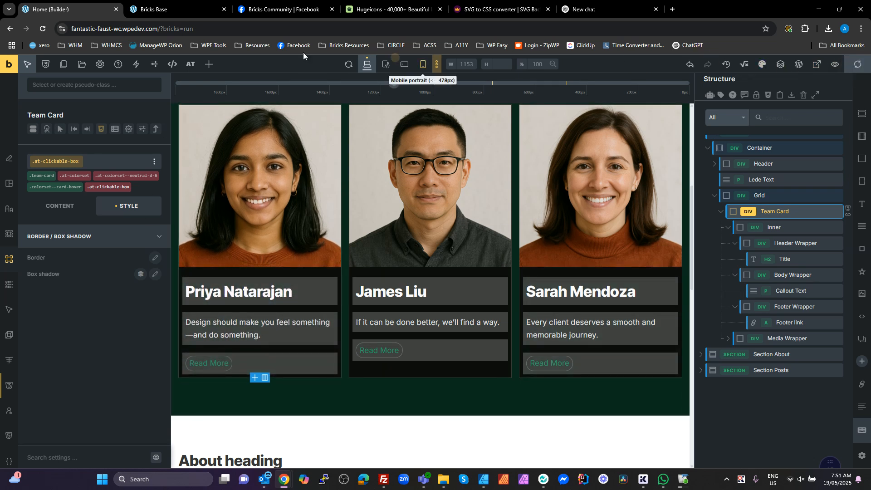
pyautogui.click(149, 15)
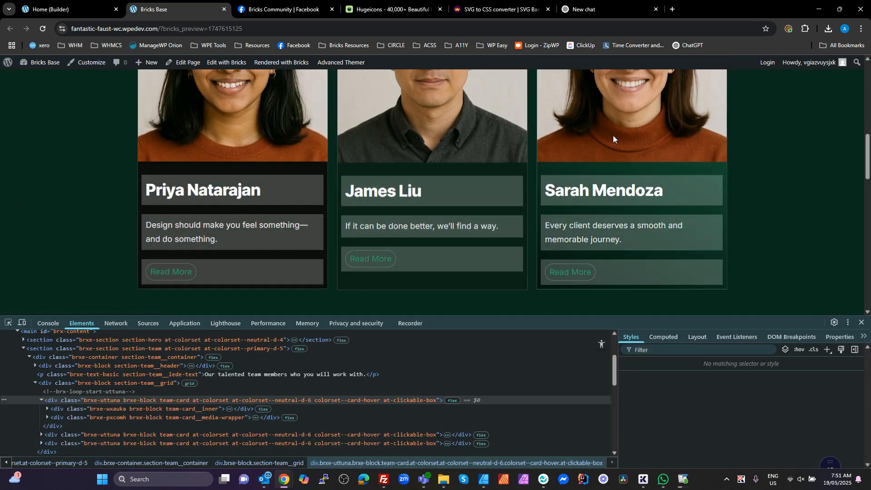
pyautogui.click(861, 323)
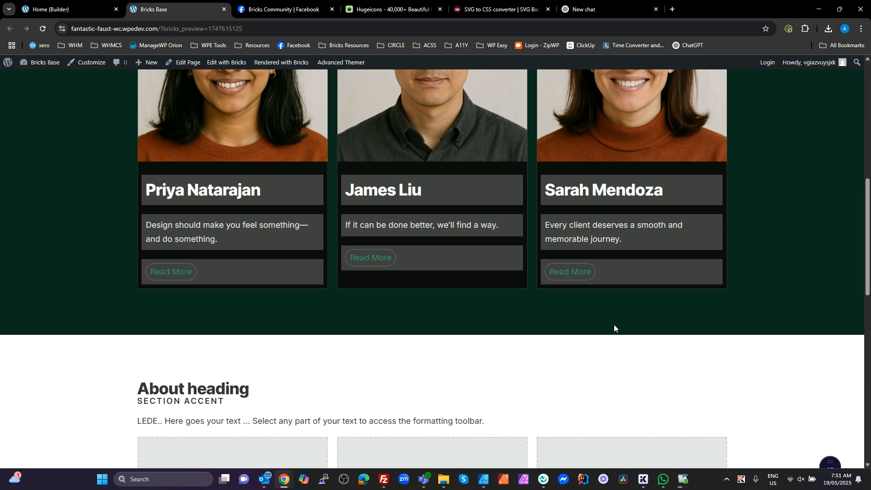
# Inspect the first team card's photo in the front-end preview with the developer tools and collapse its media wrapper markup.
pyautogui.scroll(2, 380, 306)
pyautogui.scroll(1, 379, 311)
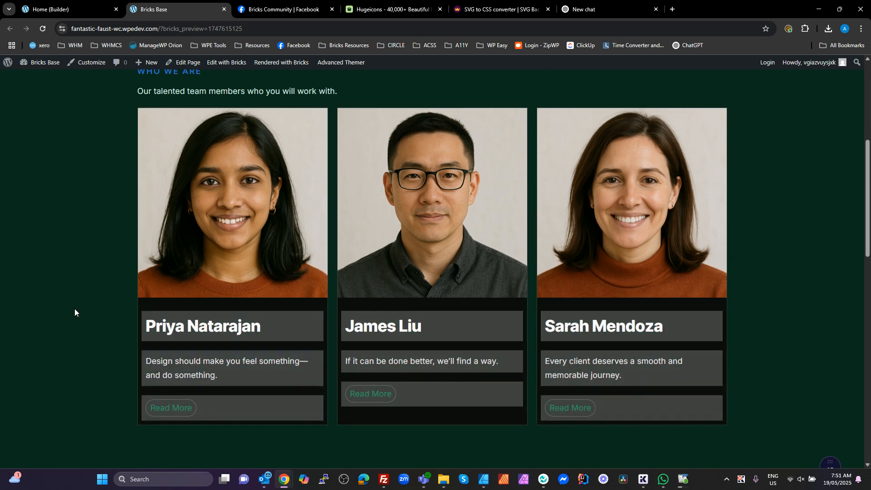
pyautogui.press('F12')
pyautogui.click(8, 322)
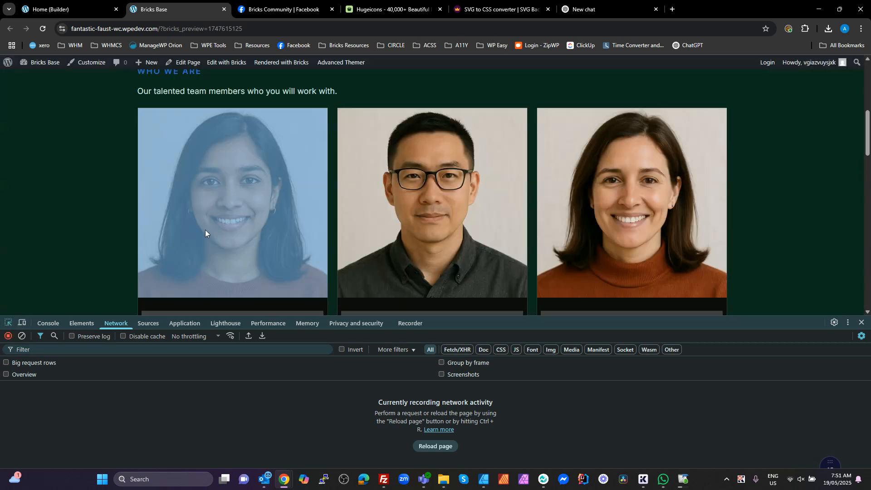
pyautogui.click(205, 229)
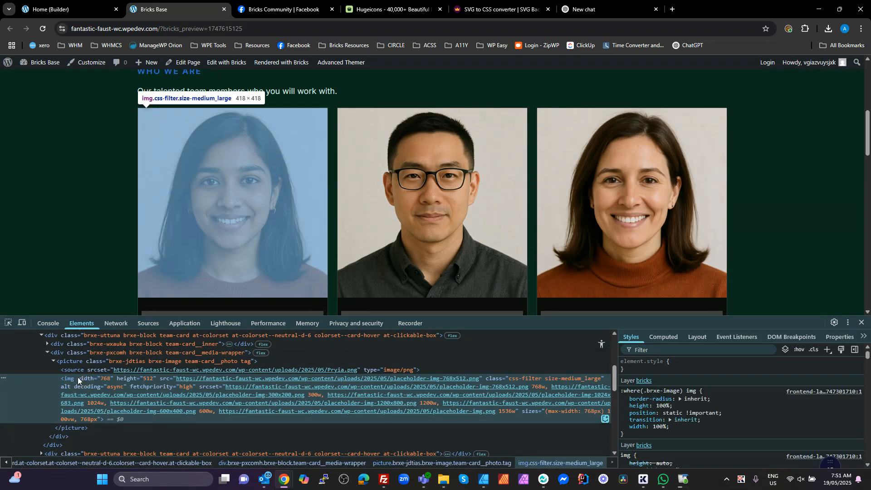
pyautogui.moveTo(99, 409)
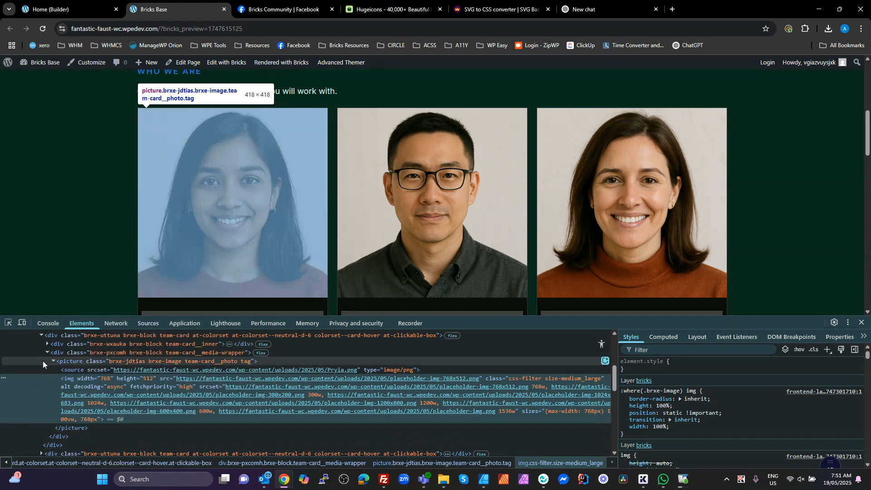
pyautogui.click(46, 351)
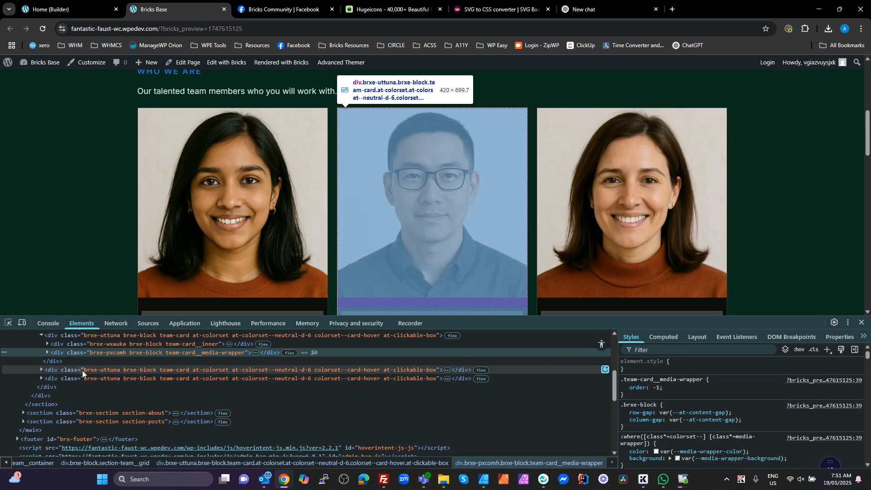
# Examine the team card's inner block, header wrapper and title heading styles in the developer tools.
pyautogui.click(83, 370)
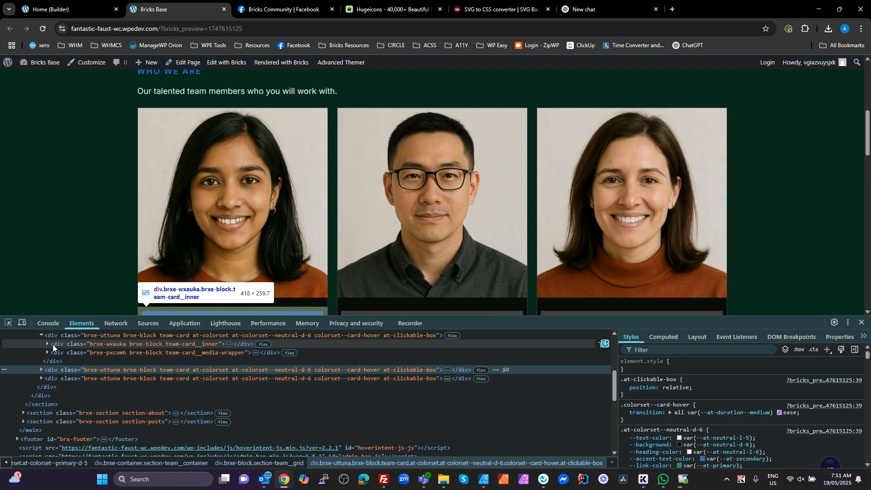
pyautogui.click(47, 343)
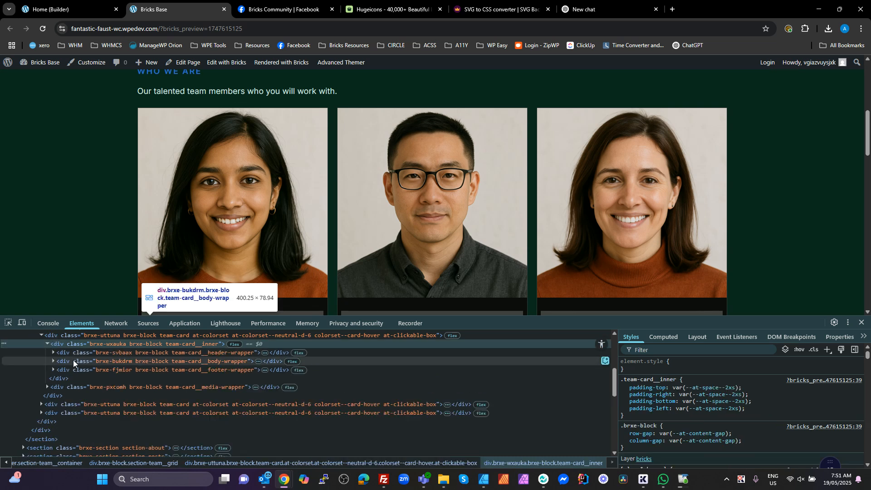
pyautogui.click(50, 353)
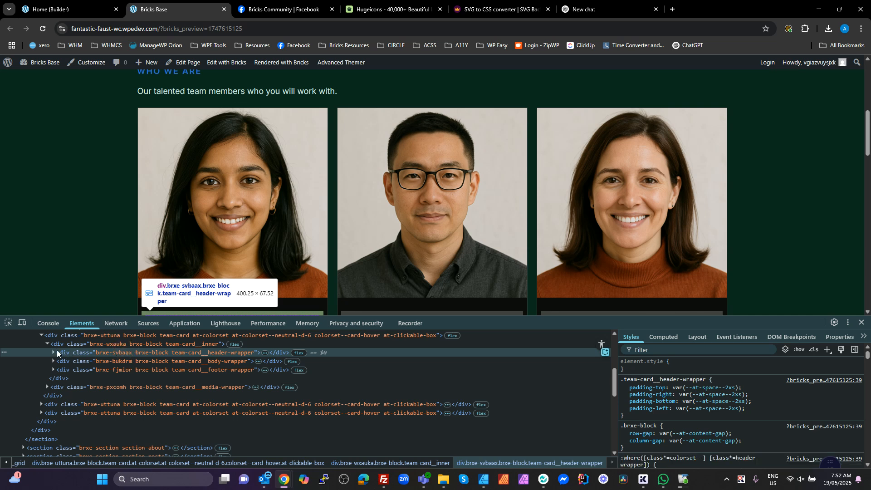
pyautogui.click(53, 352)
pyautogui.click(107, 361)
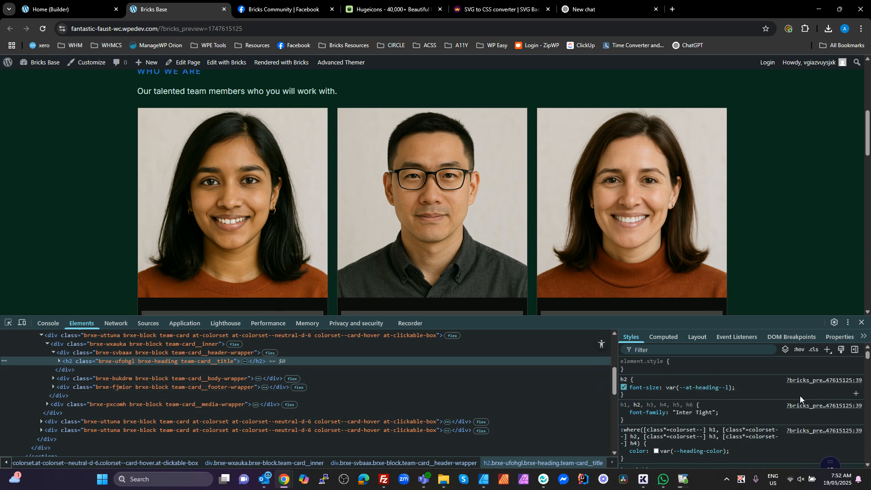
pyautogui.scroll(-5, 800, 401)
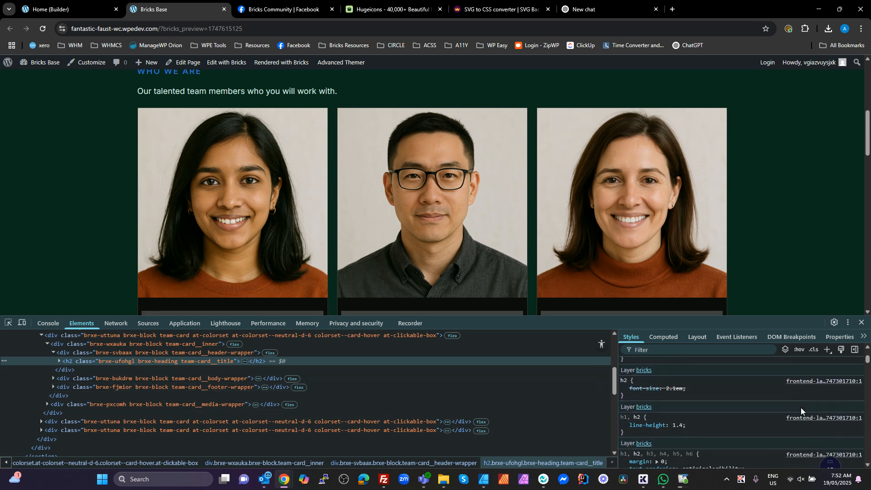
pyautogui.scroll(5, 801, 407)
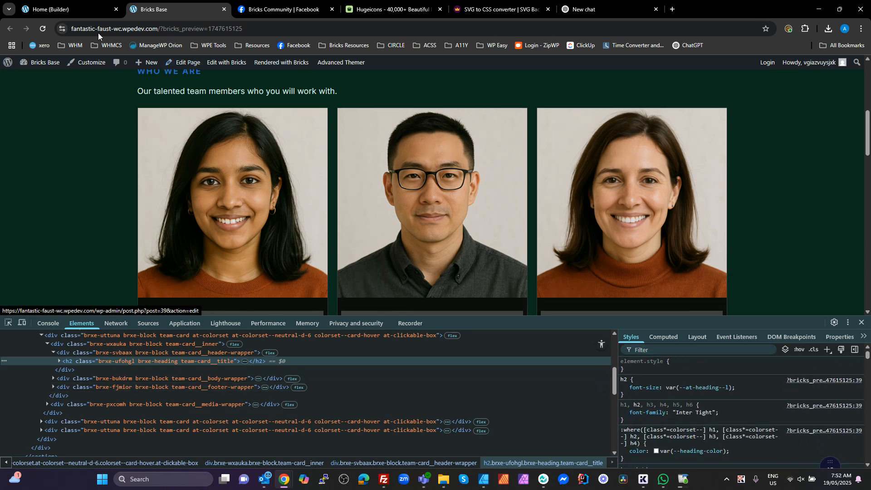
# Return to the Bricks builder and set the z-index of the Header Wrapper's team-card__header-wrapper class to 1.
pyautogui.click(47, 9)
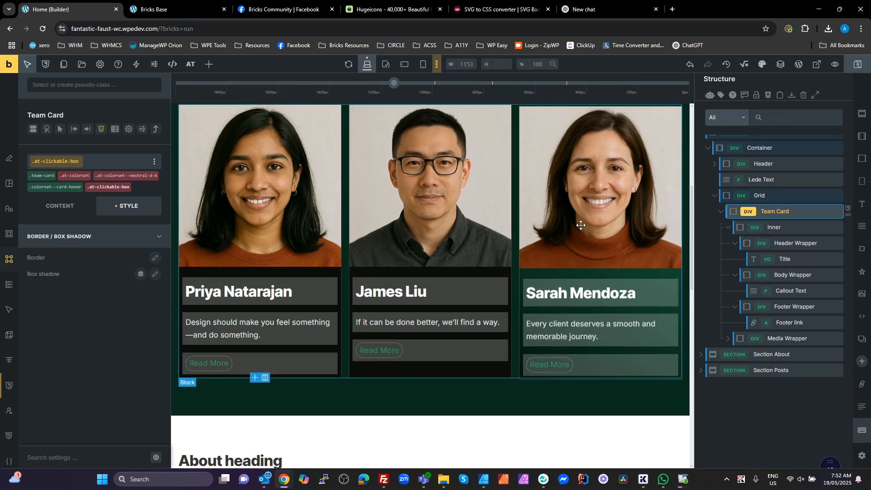
pyautogui.click(768, 243)
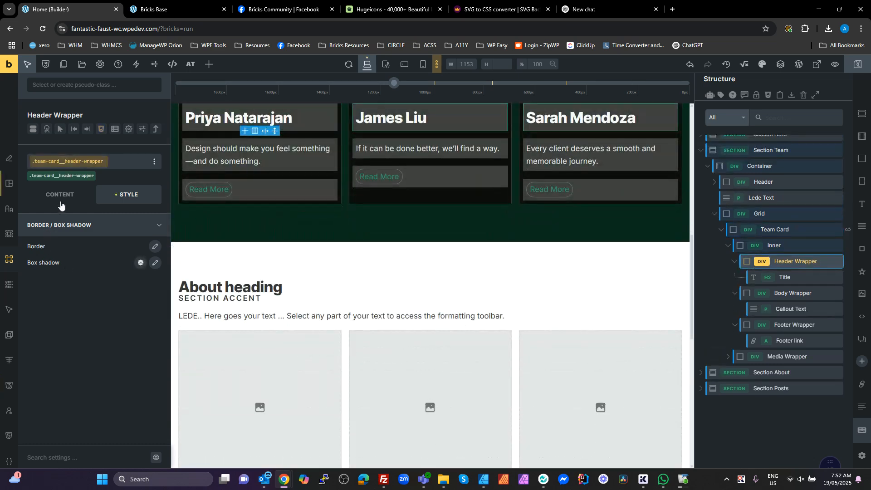
pyautogui.click(61, 200)
pyautogui.scroll(-2, 116, 292)
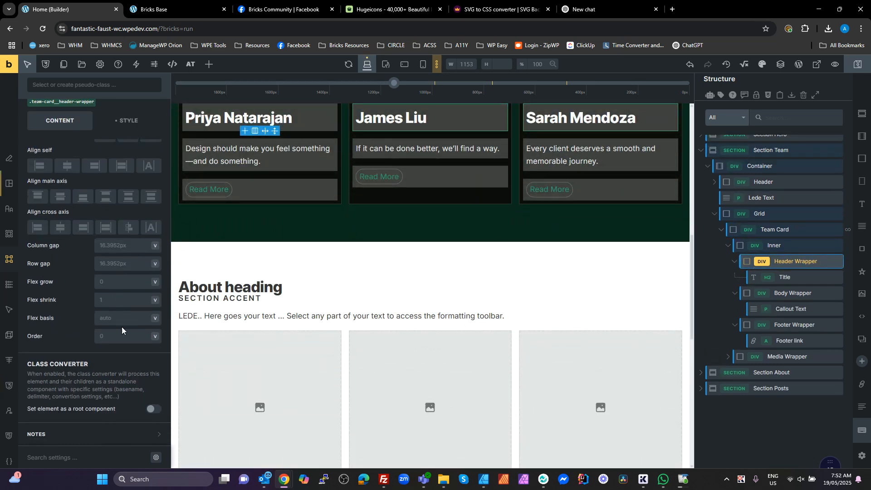
pyautogui.scroll(4, 117, 209)
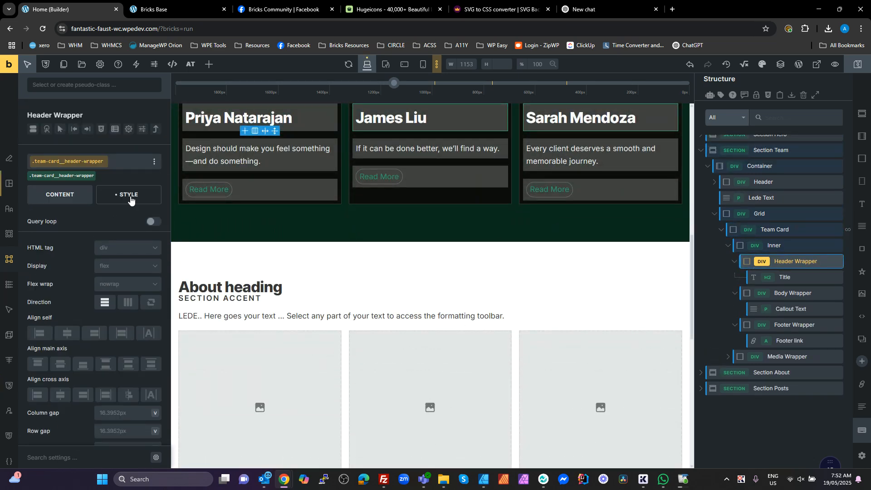
pyautogui.click(130, 199)
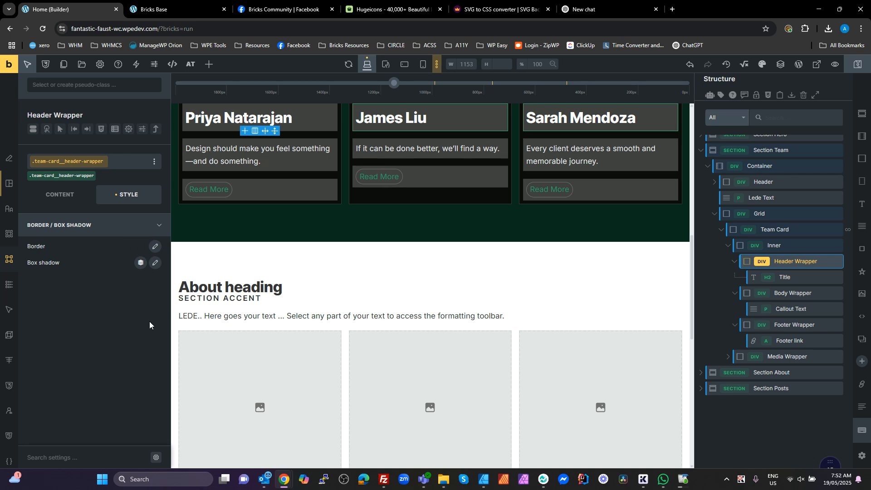
pyautogui.click(10, 182)
pyautogui.scroll(-3, 134, 364)
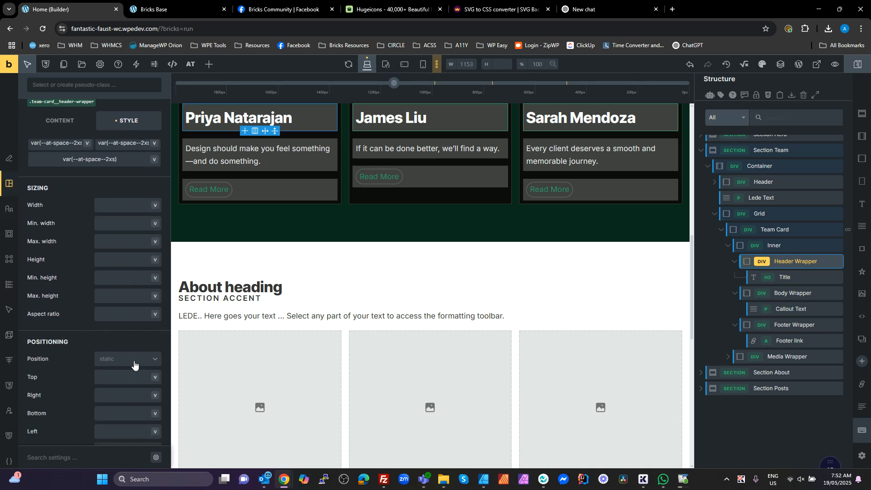
pyautogui.scroll(-4, 134, 364)
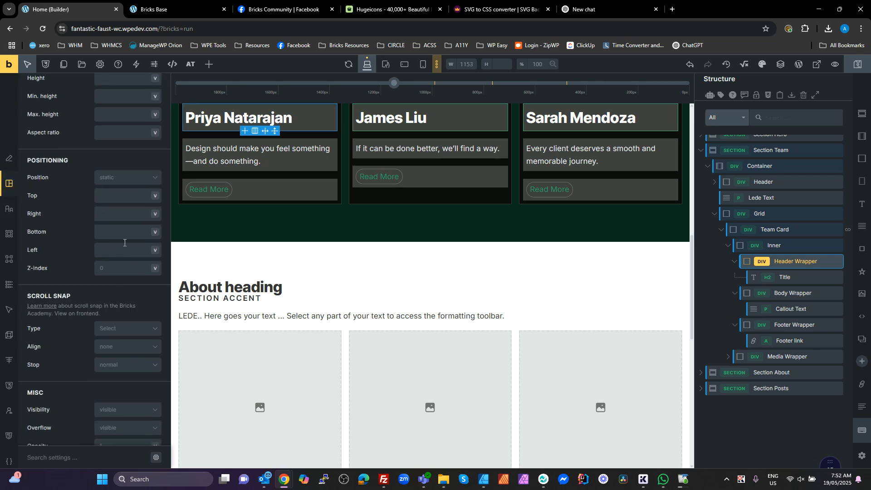
pyautogui.click(129, 269)
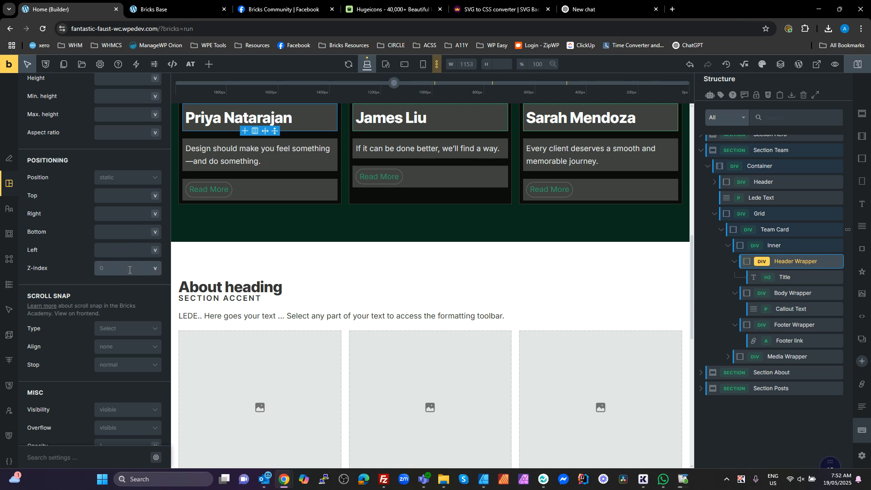
pyautogui.write('1')
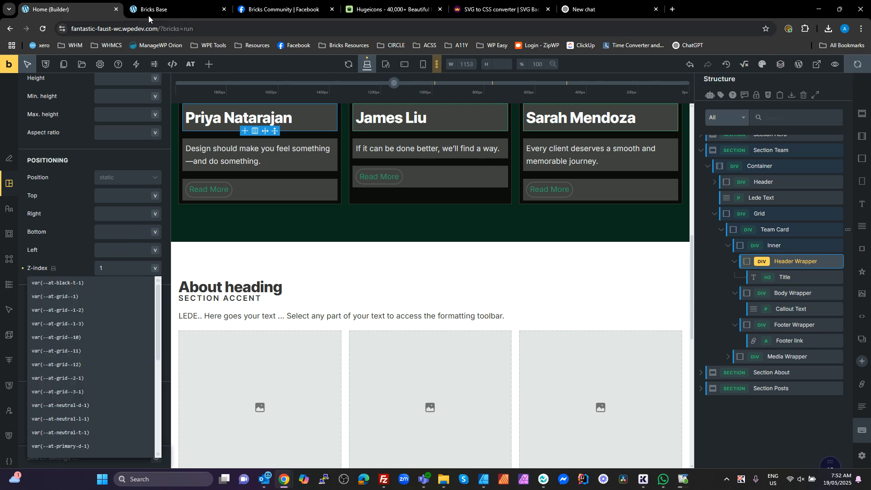
# Reload the front-end preview, close the developer tools and look over the team cards and the sections around them.
pyautogui.click(148, 14)
pyautogui.press('F5')
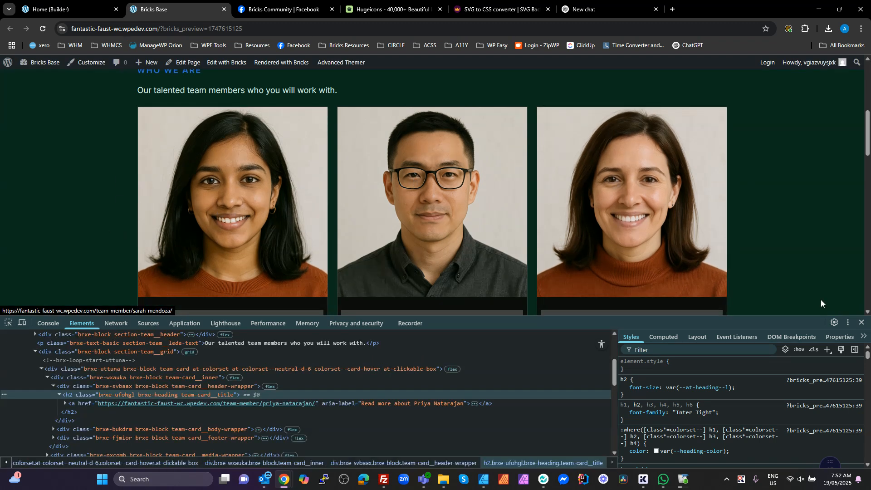
pyautogui.click(862, 322)
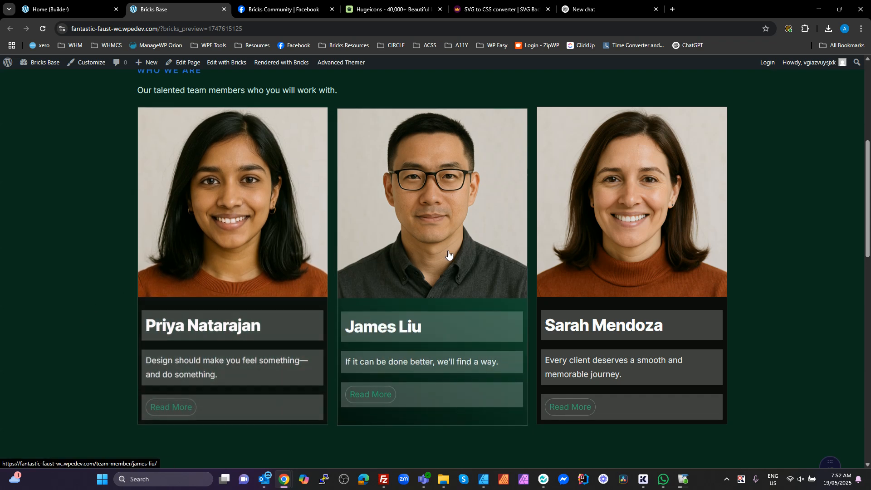
pyautogui.scroll(-4, 29, 241)
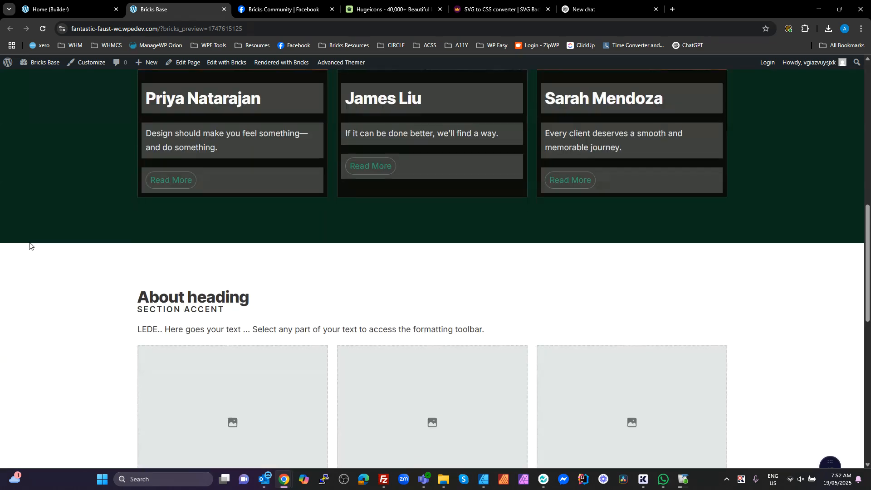
pyautogui.scroll(7, 29, 242)
pyautogui.scroll(3, 29, 245)
pyautogui.scroll(-15, 30, 244)
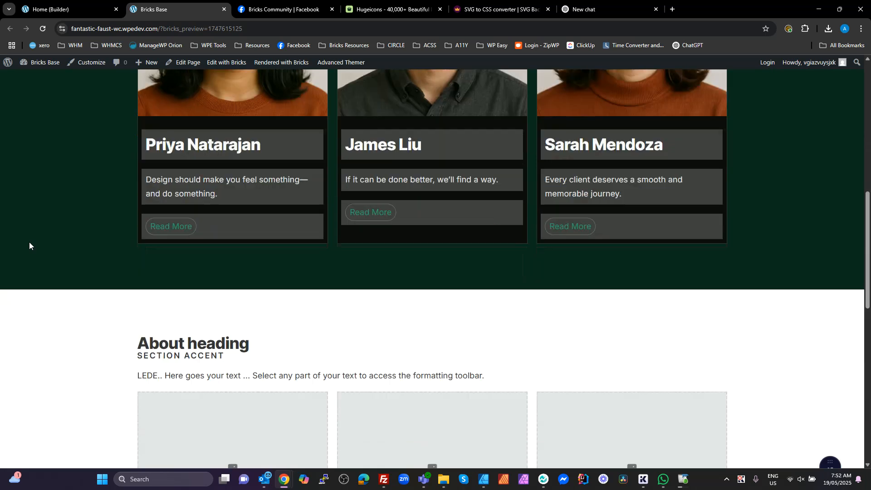
pyautogui.scroll(-4, 29, 245)
pyautogui.scroll(12, 29, 245)
pyautogui.scroll(-5, 29, 245)
pyautogui.scroll(-5, 29, 245)
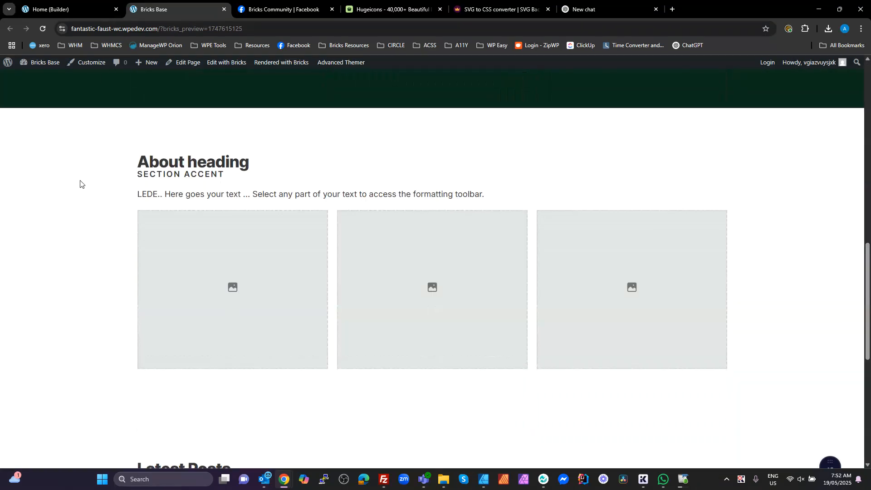
# Review the team cards in the builder and test keyboard focus across their title links in the front-end preview.
pyautogui.click(72, 8)
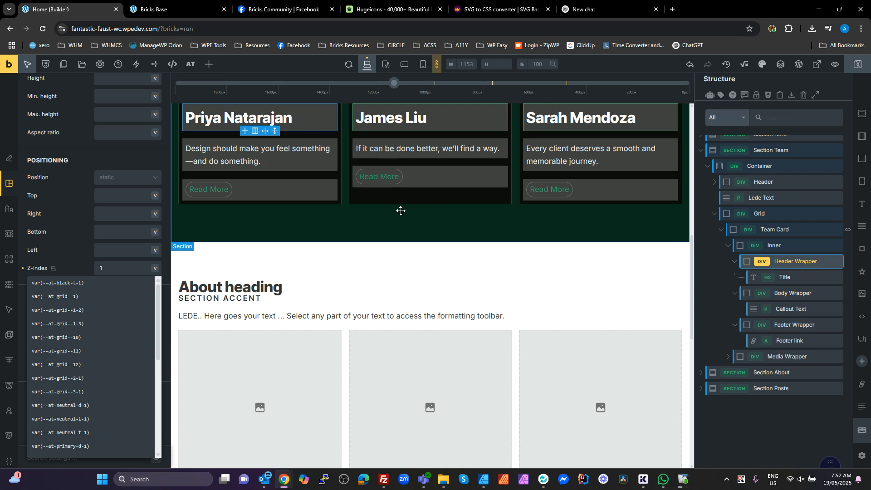
pyautogui.scroll(5, 341, 256)
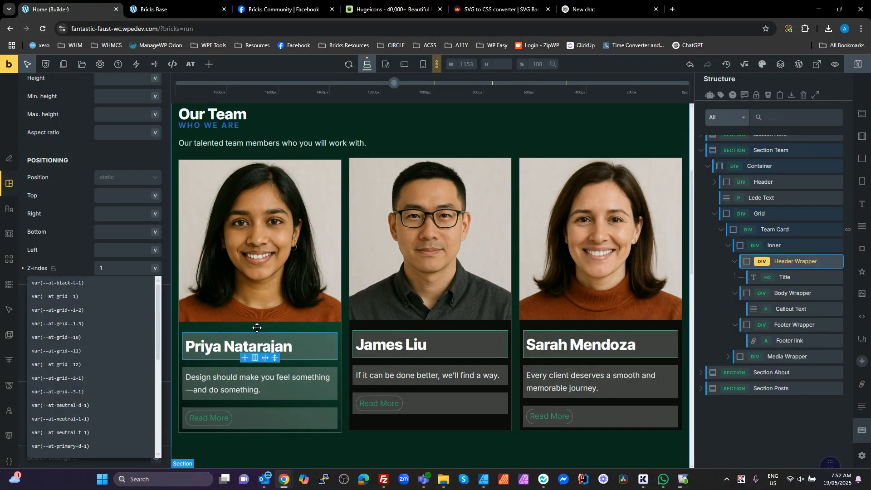
pyautogui.click(154, 9)
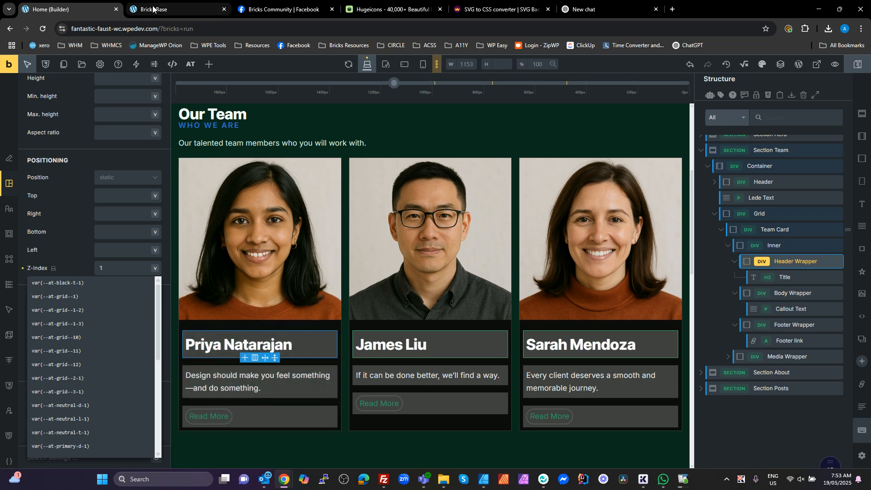
pyautogui.scroll(11, 86, 213)
pyautogui.scroll(-2, 86, 214)
pyautogui.doubleClick(83, 214)
pyautogui.press('Tab')
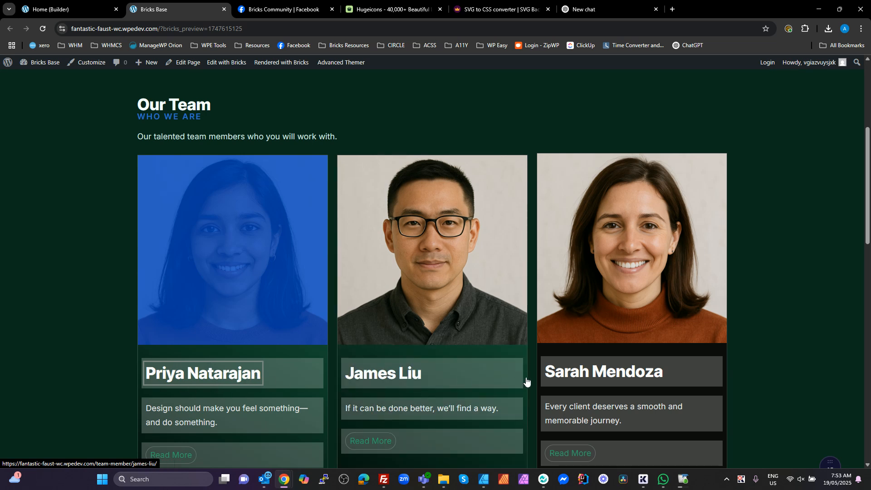
pyautogui.press('Tab')
pyautogui.click(112, 301)
pyautogui.press('Tab')
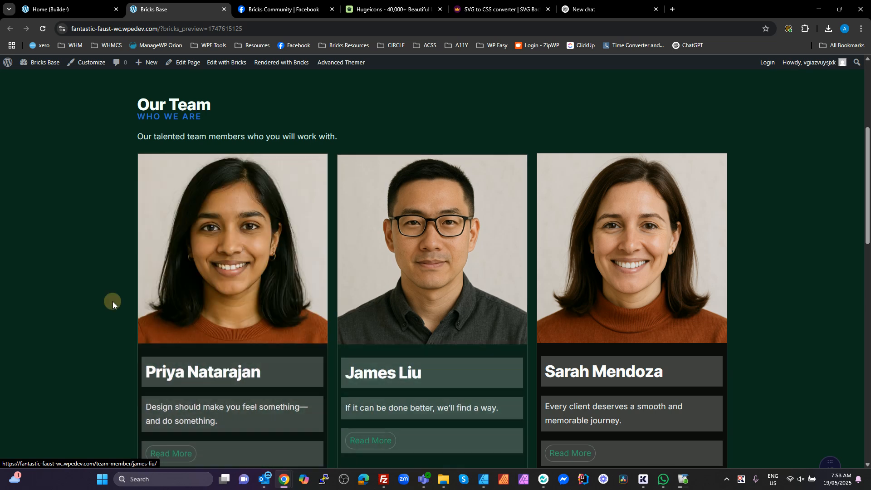
pyautogui.press('Tab')
pyautogui.press('Tab')
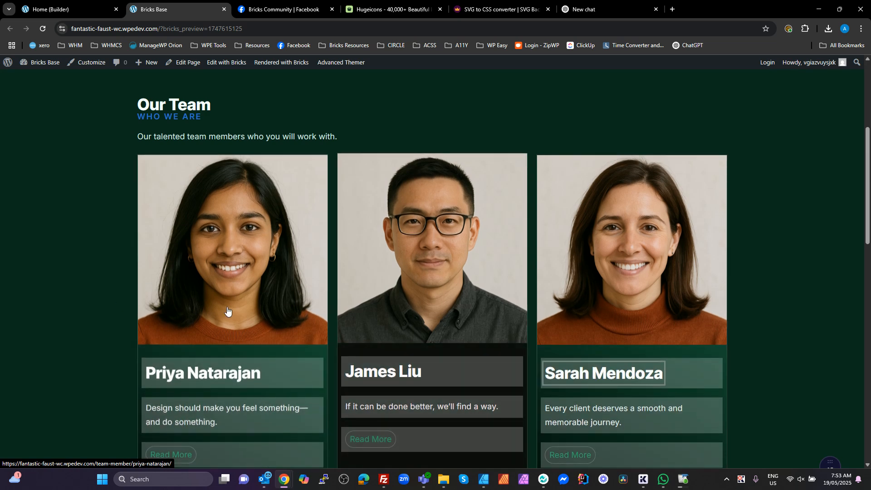
# Return to the Bricks builder, add the at-focus-here class to the Team Card and save the page.
pyautogui.click(77, 14)
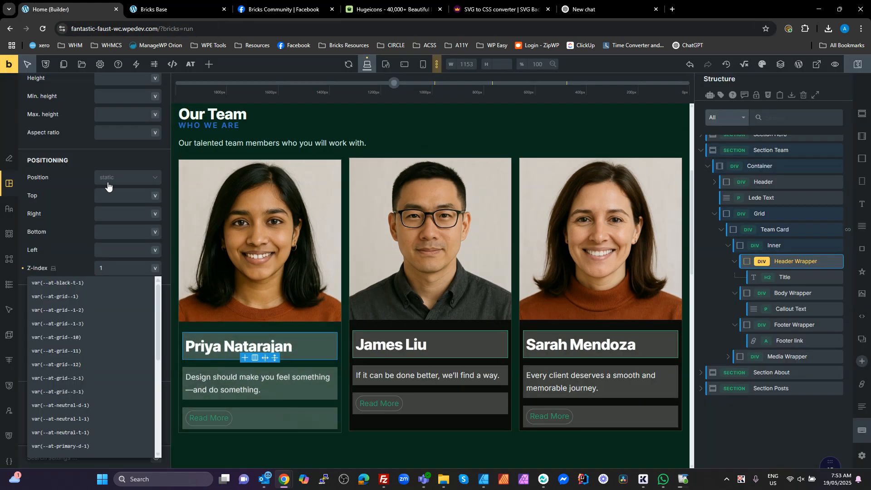
pyautogui.click(776, 229)
pyautogui.scroll(9, 47, 158)
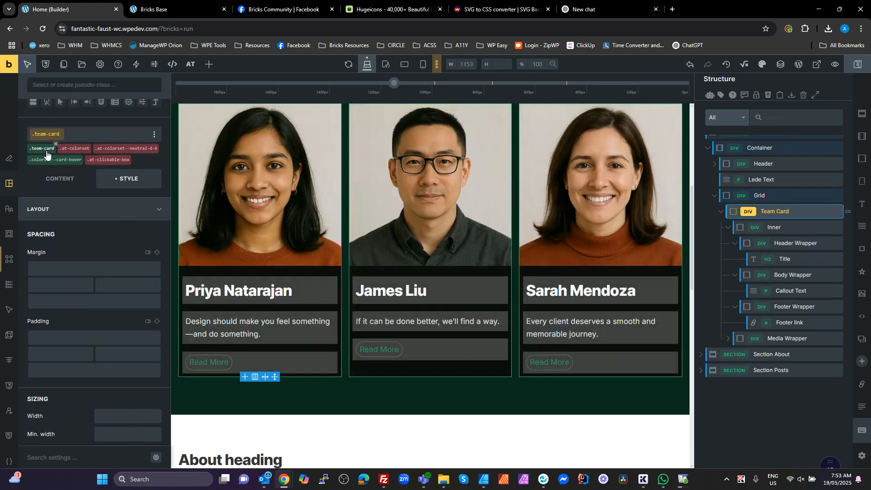
pyautogui.click(72, 162)
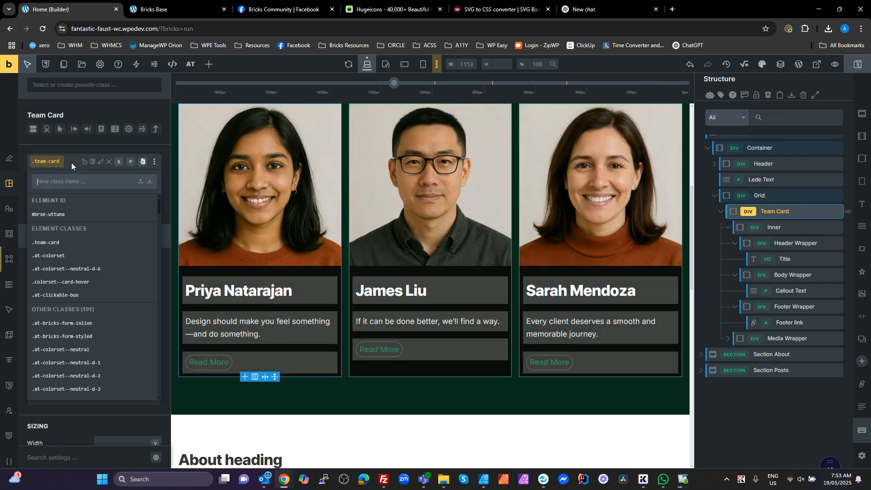
pyautogui.write('fox')
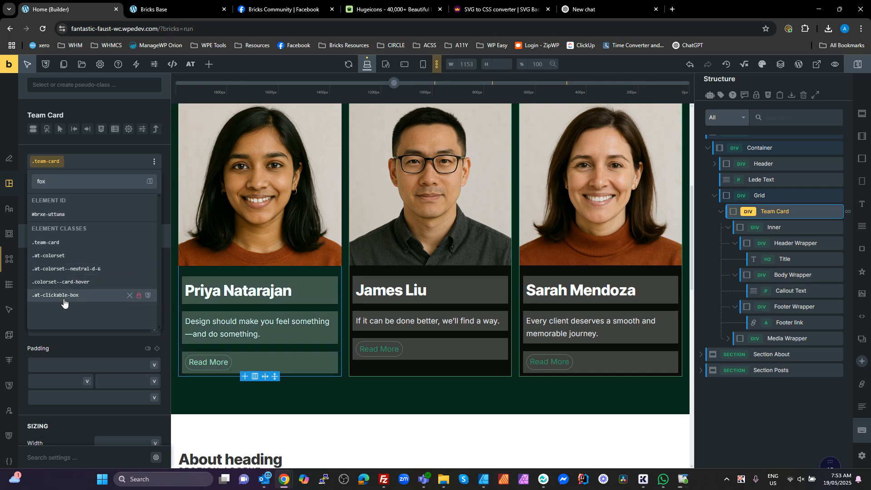
pyautogui.press('BackSpace')
pyautogui.write('cu')
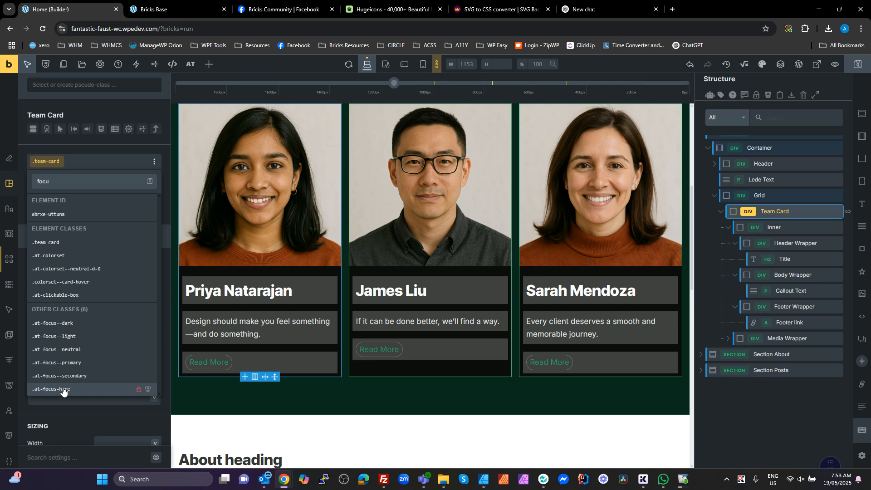
pyautogui.click(63, 389)
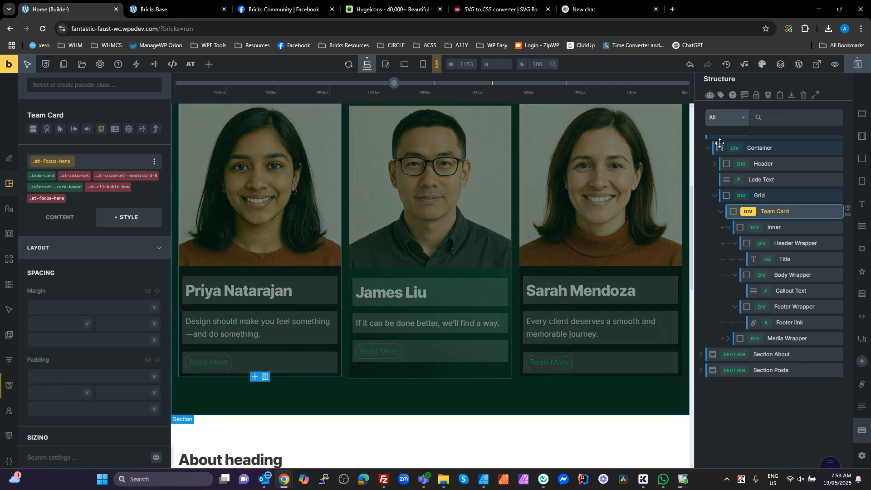
pyautogui.click(866, 62)
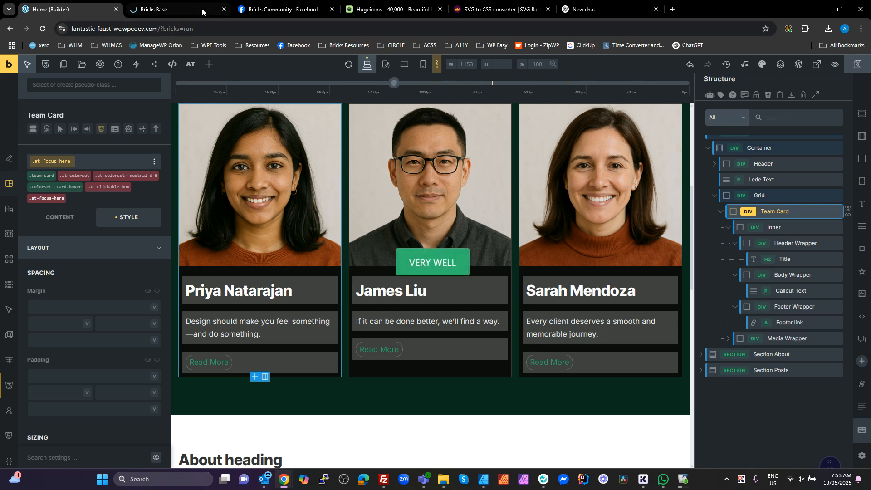
# Switch to the front-end preview and test keyboard focus forwards and backwards across the whole team cards.
pyautogui.click(187, 9)
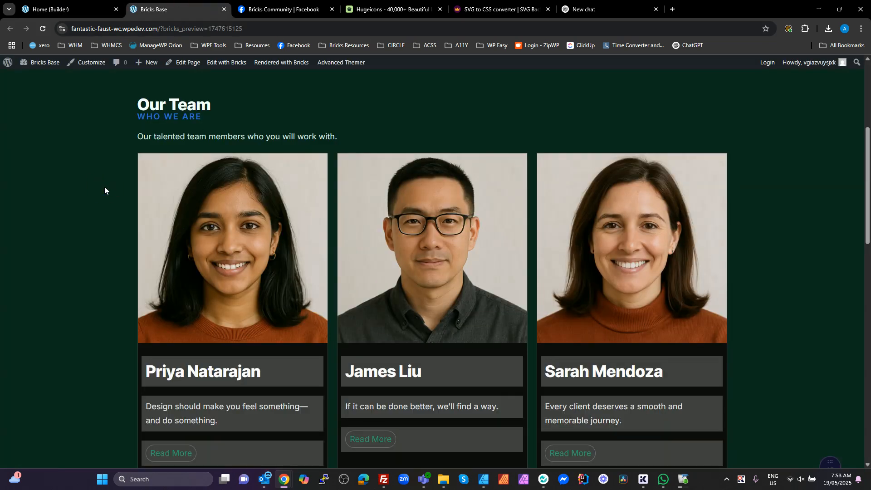
pyautogui.press('Tab')
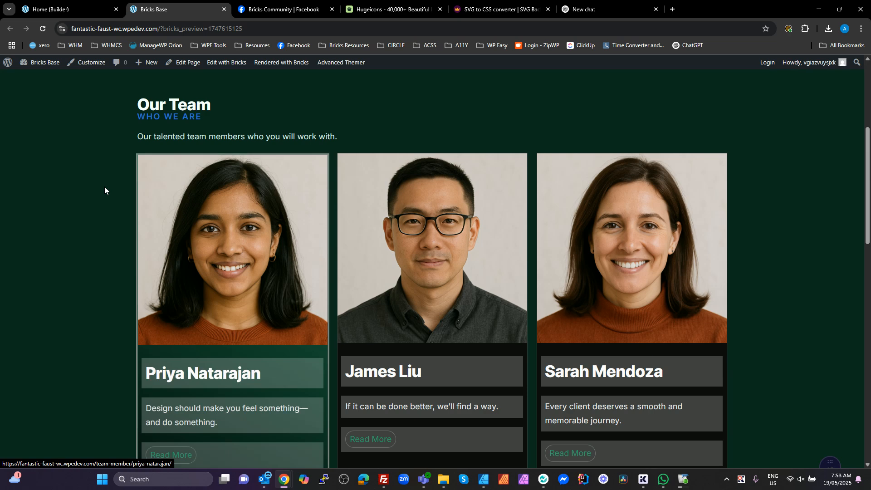
pyautogui.press('Tab')
pyautogui.press('Tab')
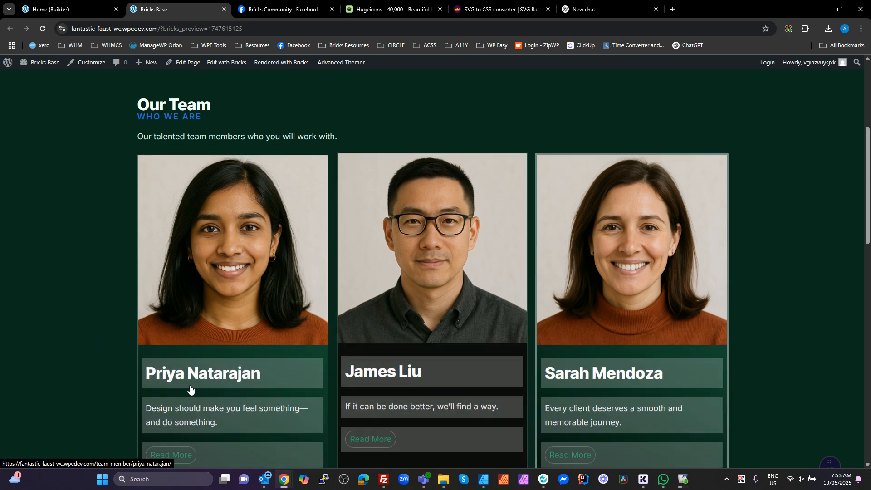
pyautogui.hotkey('shift', 'Tab')
pyautogui.hotkey('shift', 'Tab')
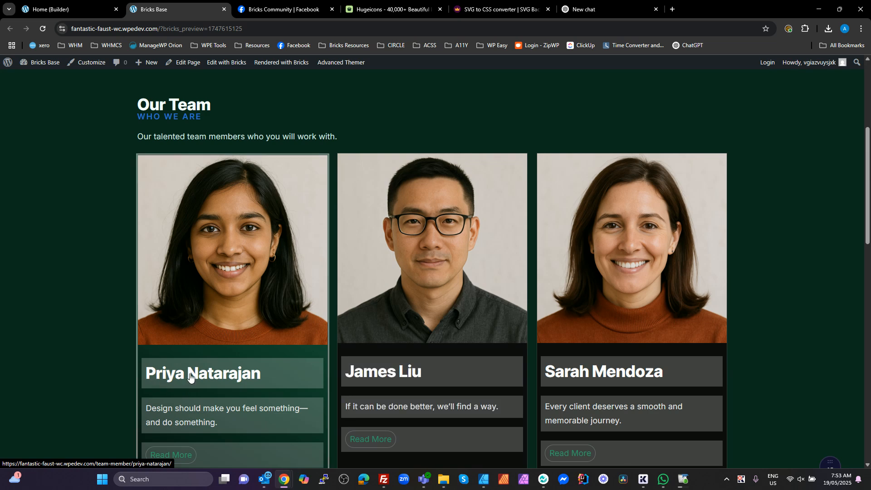
# Return to the Bricks builder and open the pseudo-class choices for the Team Card's at-focus-here class.
pyautogui.click(69, 9)
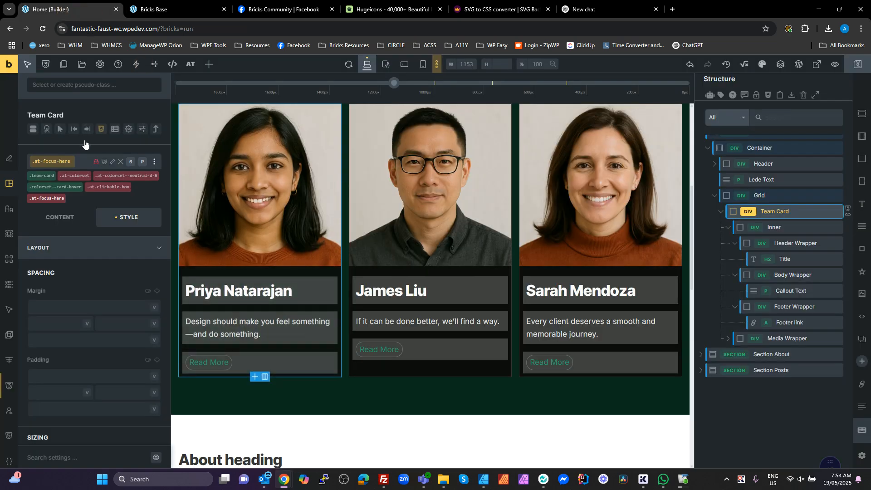
pyautogui.click(57, 85)
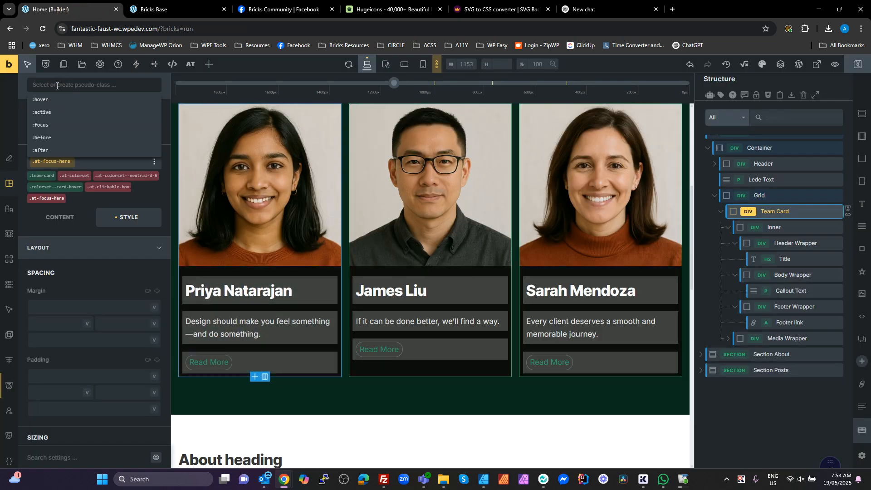
pyautogui.write('b')
pyautogui.press('BackSpace')
pyautogui.write('f')
pyautogui.press('BackSpace')
pyautogui.press('BackSpace')
pyautogui.press('BackSpace')
pyautogui.press('BackSpace')
pyautogui.press('BackSpace')
pyautogui.press('BackSpace')
pyautogui.press('Escape')
# Add the at-focus--secondary class to the Team Card and save the page.
pyautogui.click(61, 139)
pyautogui.write('focus')
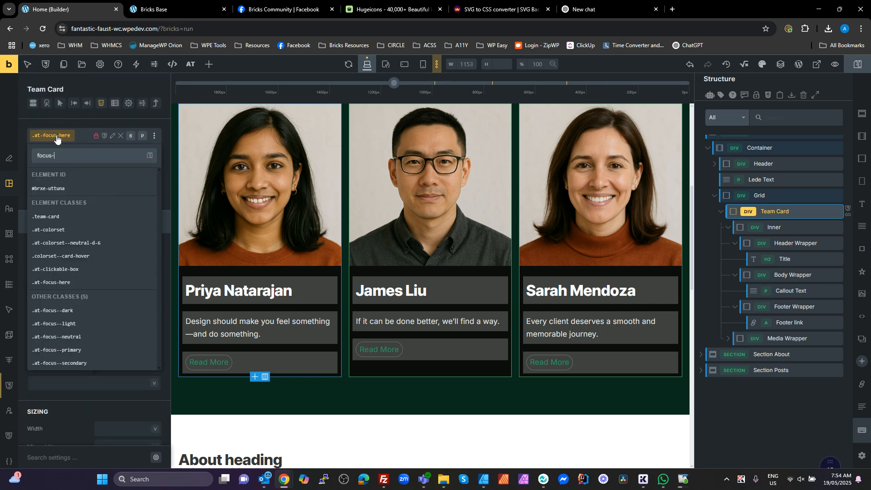
pyautogui.write('--s')
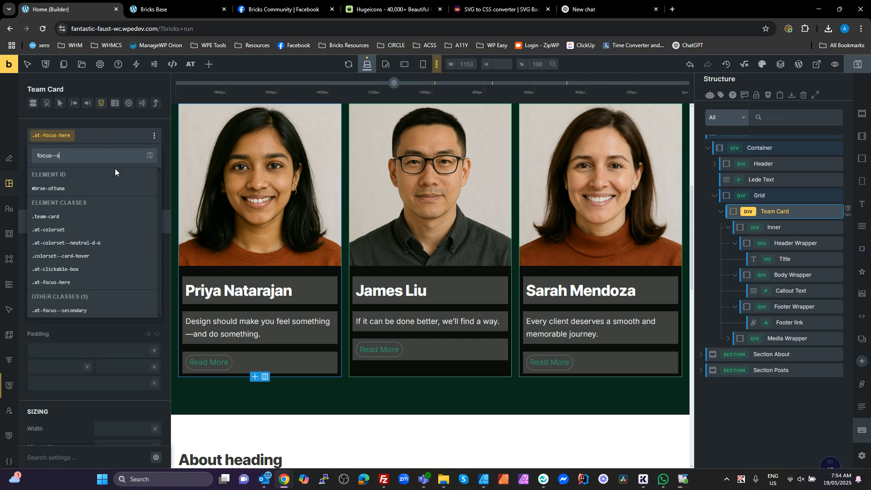
pyautogui.click(70, 311)
pyautogui.click(857, 64)
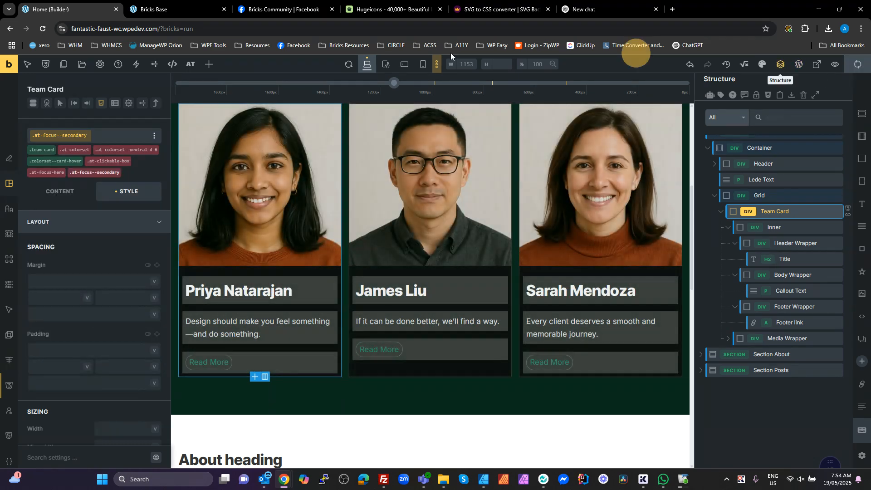
# Move keyboard focus through the three team cards on the front-end page to check their focus outline.
pyautogui.click(164, 9)
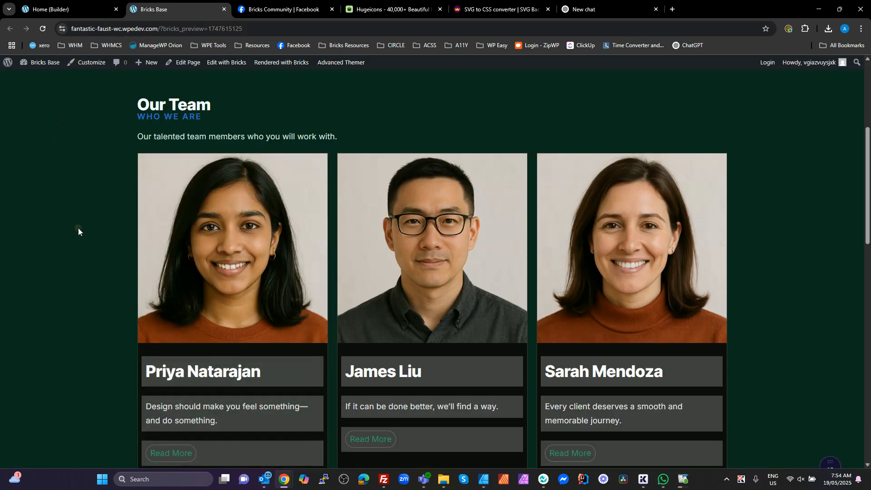
pyautogui.press('Tab')
pyautogui.press('Tab')
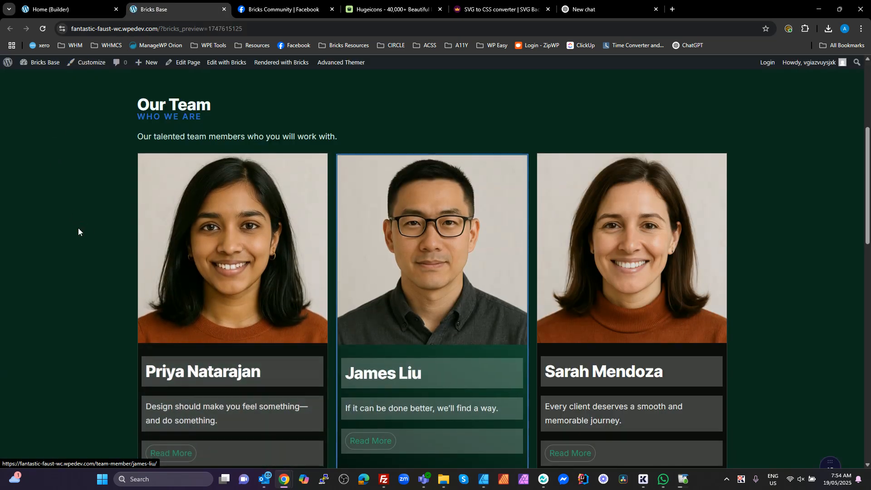
pyautogui.press('Tab')
pyautogui.scroll(-5, 569, 219)
pyautogui.scroll(10, 569, 220)
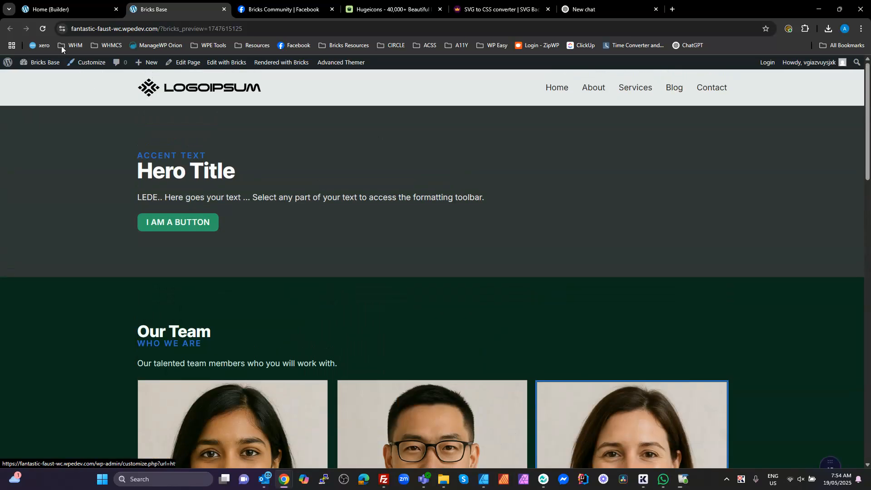
# Return to the builder and examine the team cards' heights and the About and Latest Posts sections below them.
pyautogui.click(68, 9)
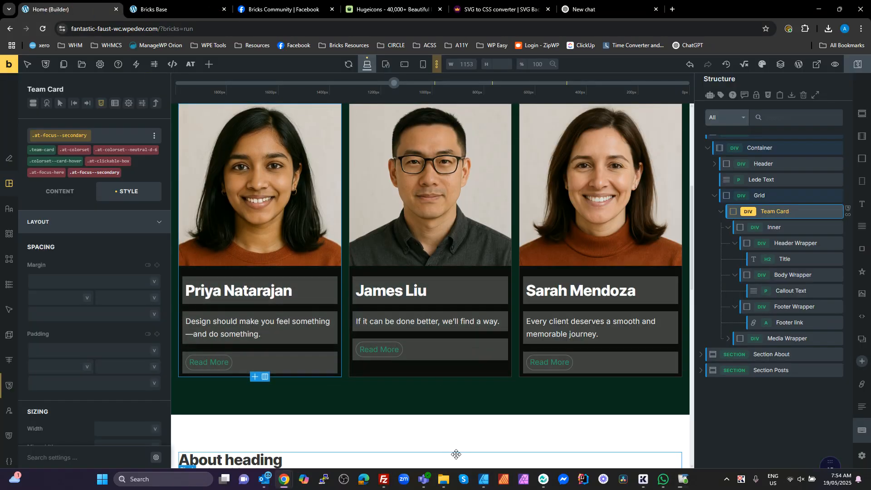
pyautogui.scroll(6, 458, 426)
pyautogui.scroll(-8, 339, 273)
pyautogui.scroll(-5, 345, 302)
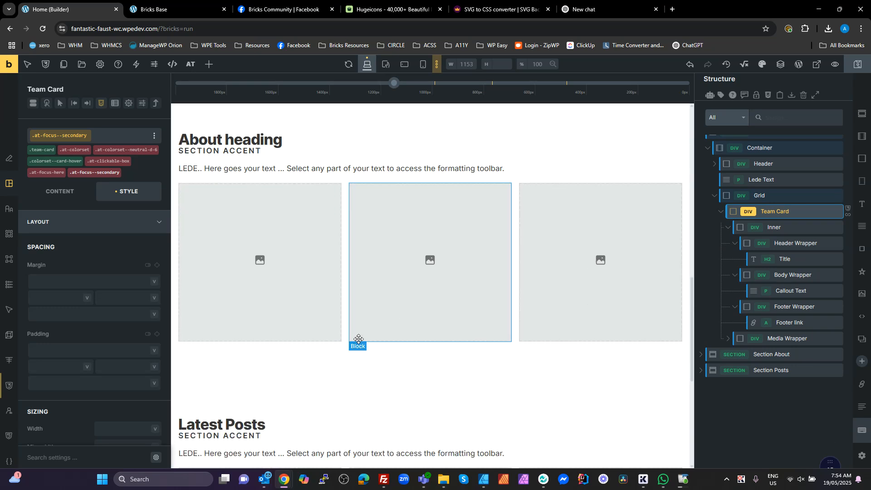
pyautogui.scroll(8, 358, 339)
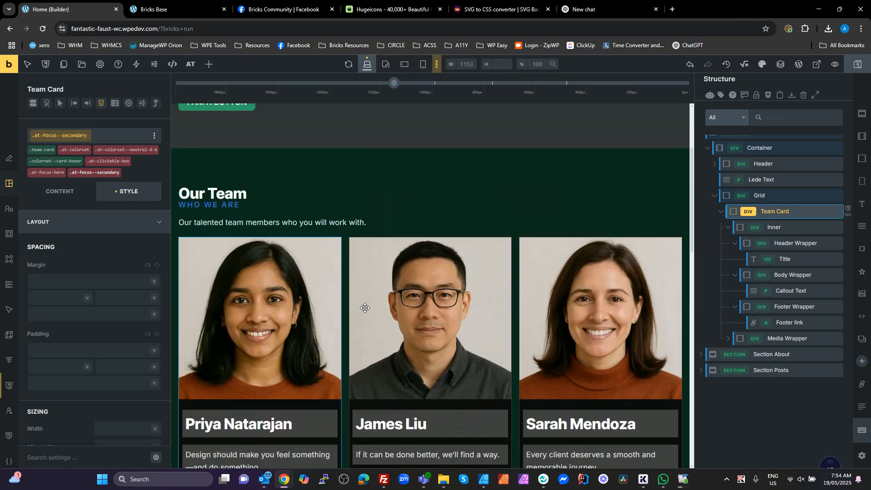
pyautogui.scroll(-4, 363, 305)
pyautogui.scroll(-7, 365, 308)
pyautogui.scroll(7, 365, 308)
pyautogui.scroll(-6, 365, 308)
pyautogui.scroll(3, 365, 308)
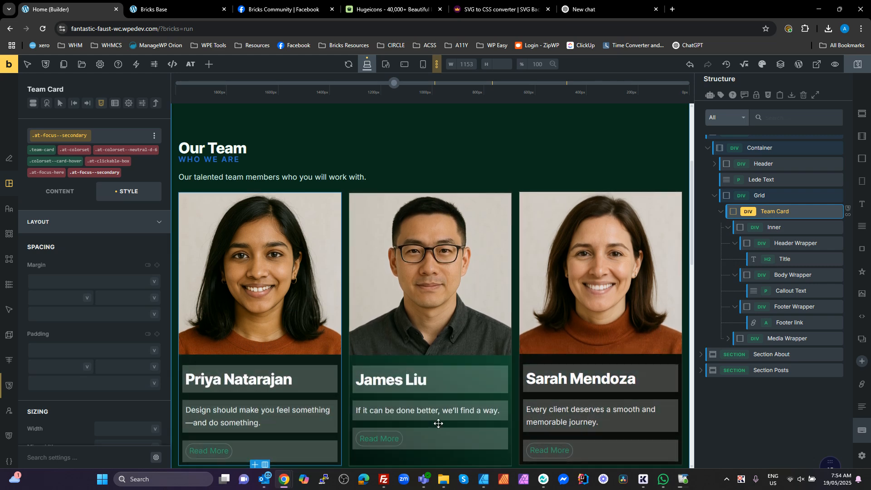
# Set Flex grow to 1 on the Team Card's Inner div.
pyautogui.click(809, 232)
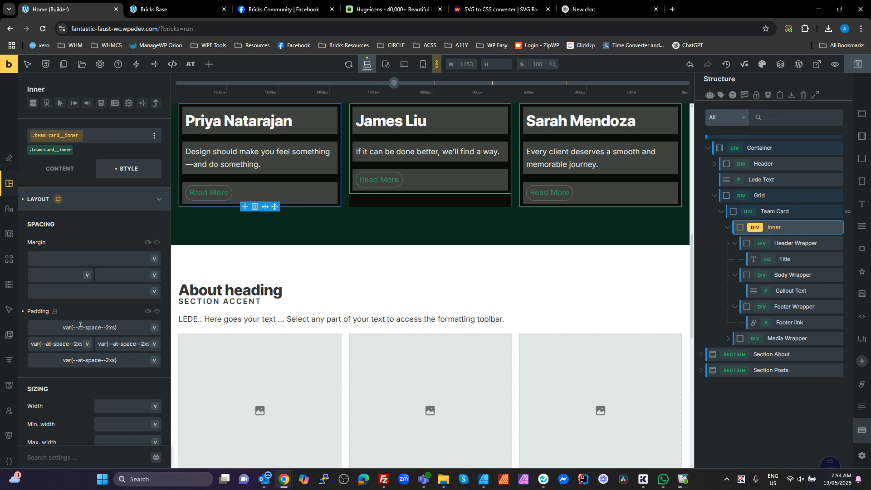
pyautogui.scroll(-1, 64, 240)
pyautogui.click(56, 127)
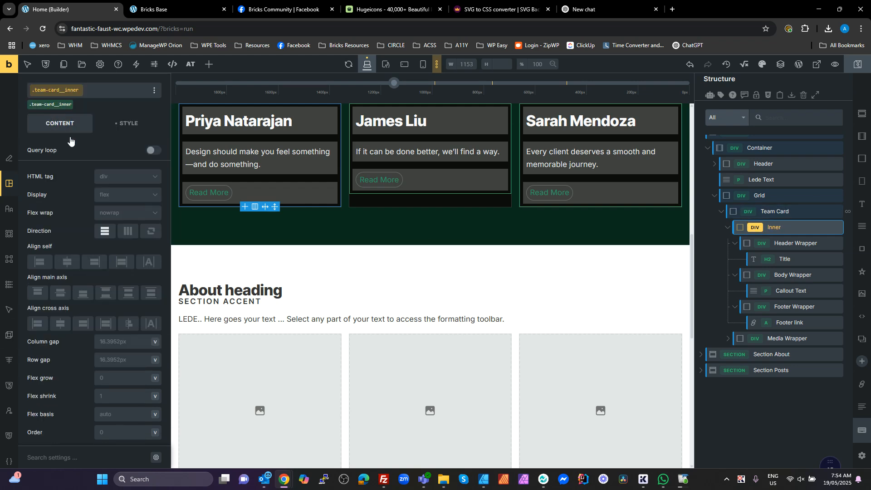
pyautogui.scroll(-5, 113, 318)
pyautogui.click(113, 287)
pyautogui.write('1')
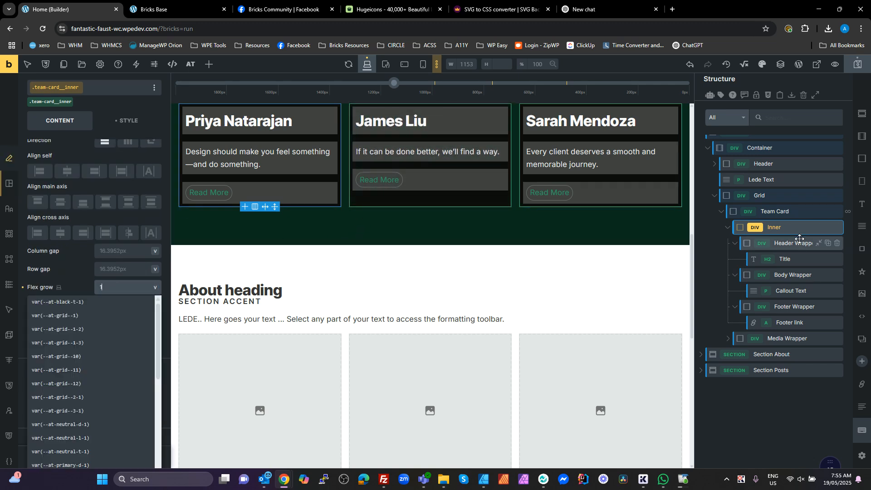
# Set Flex grow to 1 on the card's Body Wrapper and save the page.
pyautogui.click(789, 276)
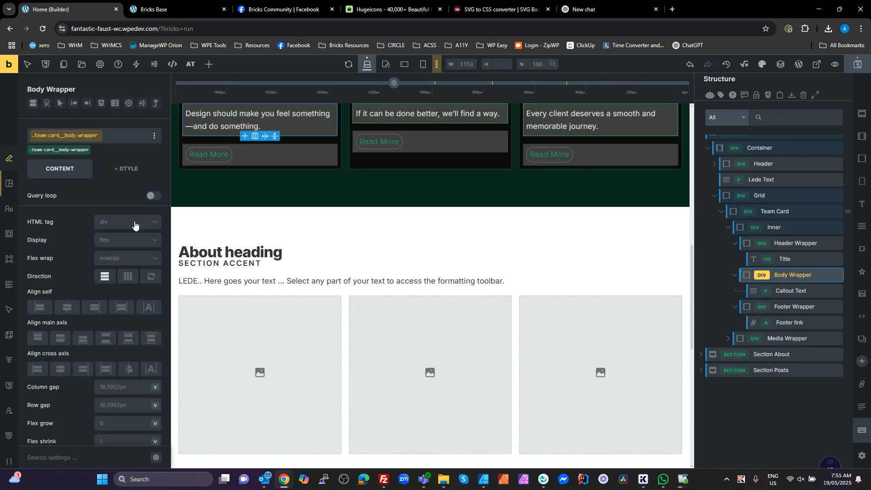
pyautogui.scroll(2, 351, 206)
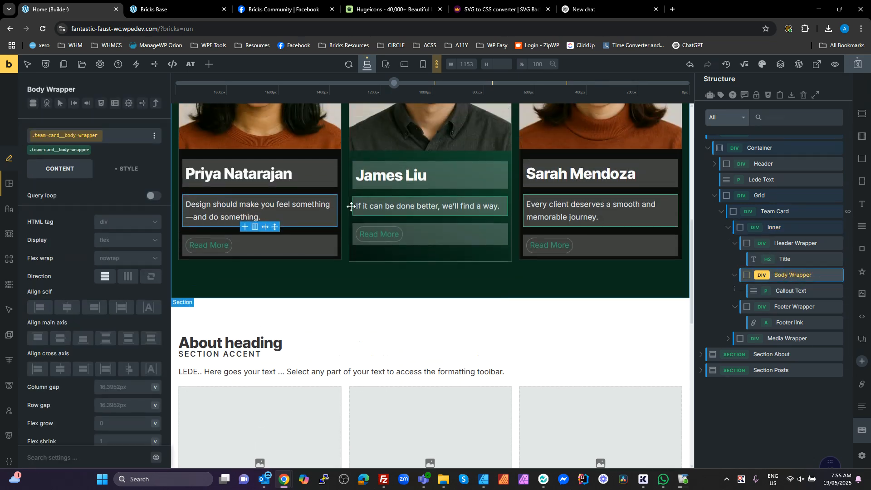
pyautogui.click(120, 424)
pyautogui.write('1')
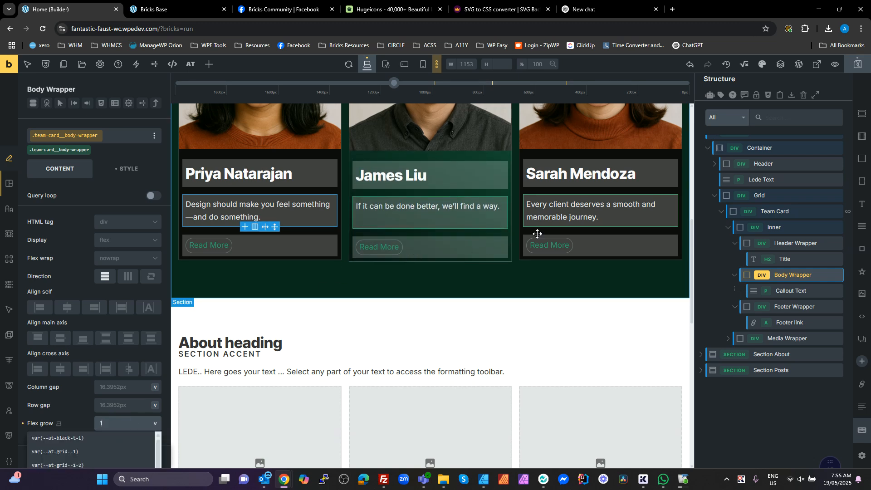
pyautogui.click(857, 64)
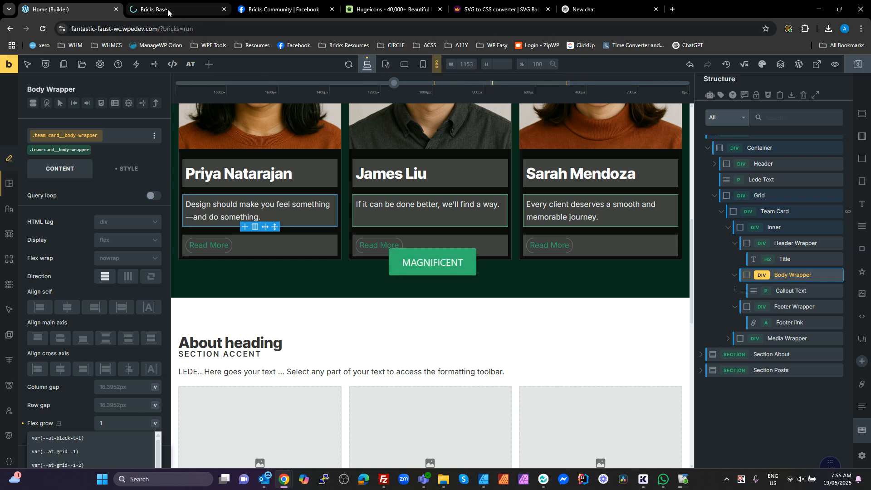
# Check the alignment of the team cards' body and footer areas on the front-end page.
pyautogui.click(167, 10)
pyautogui.scroll(-5, 505, 321)
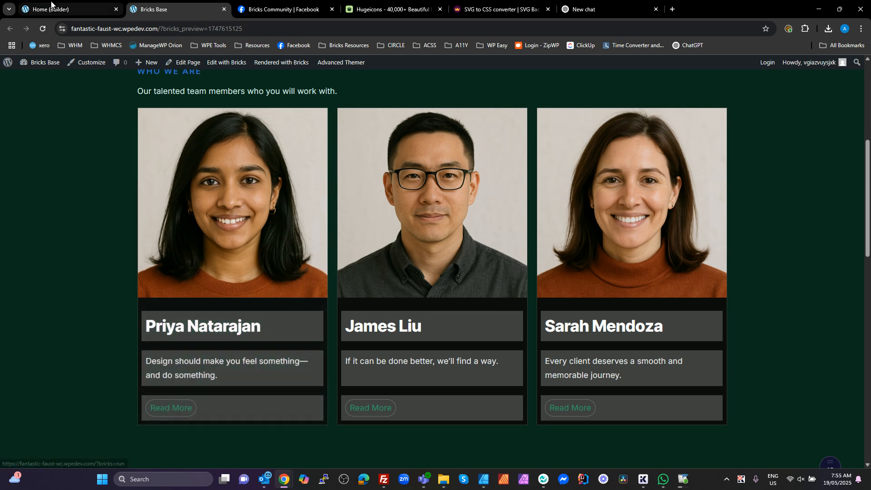
pyautogui.moveTo(68, 10)
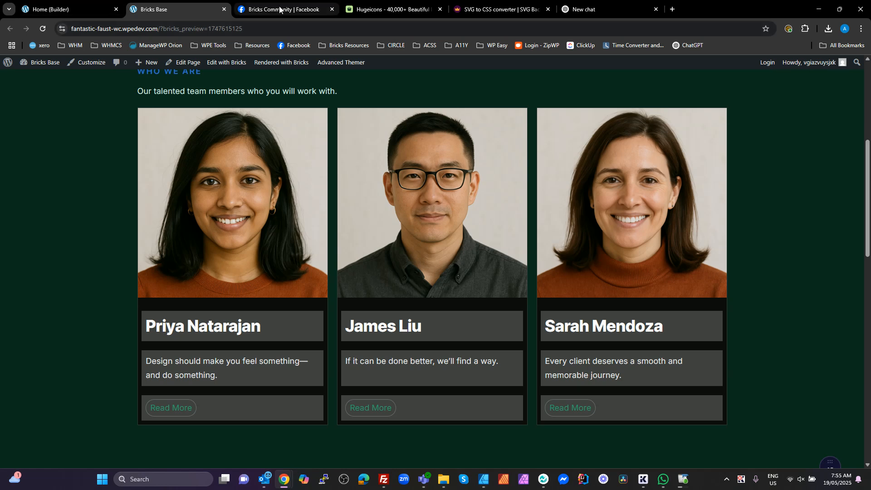
# In the WordPress admin's Team Members list, append "The Bomb Dev" to the first listed member's title with Quick Edit.
pyautogui.click(43, 62)
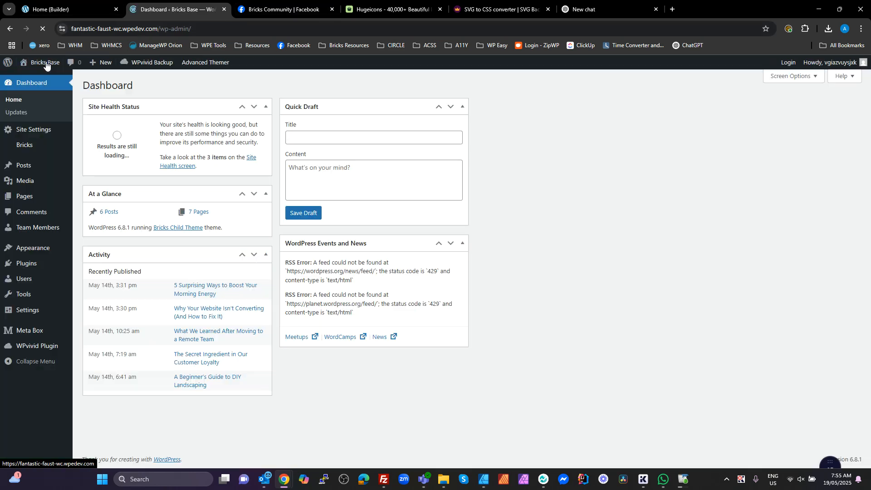
pyautogui.moveTo(25, 151)
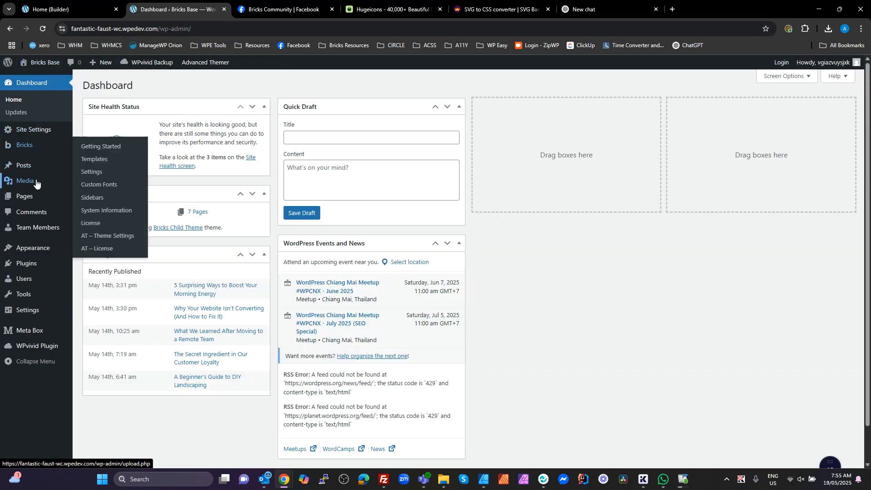
pyautogui.click(39, 227)
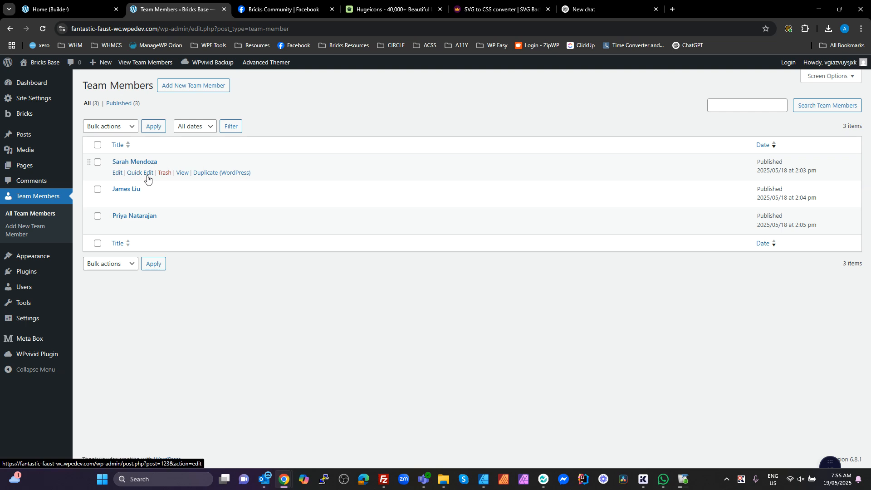
pyautogui.click(147, 177)
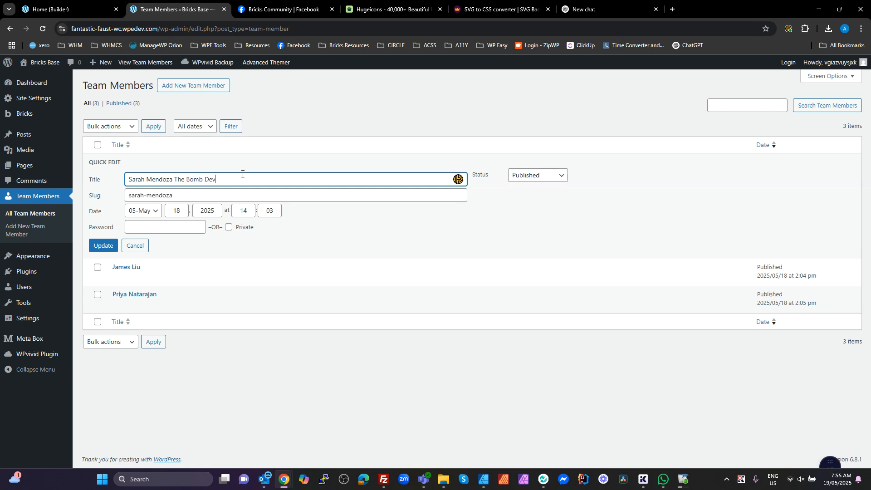
pyautogui.click(102, 245)
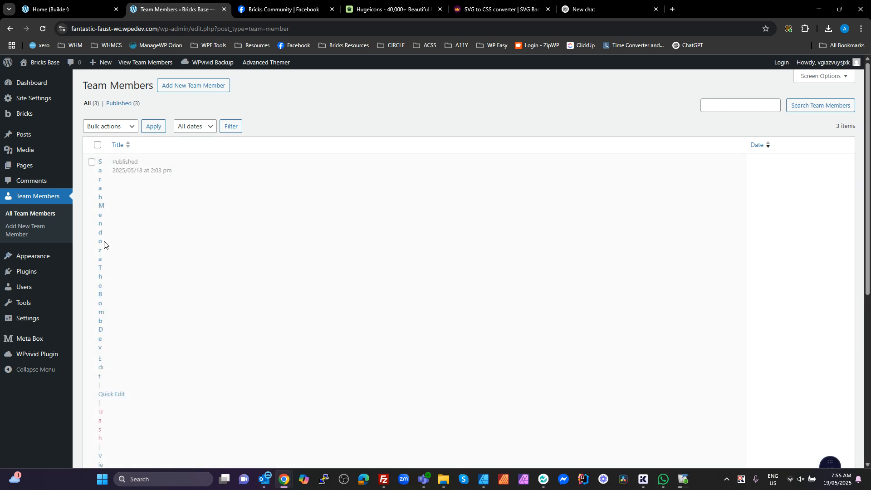
# Reload the builder page and check how the team cards handle the longer member title.
pyautogui.click(71, 10)
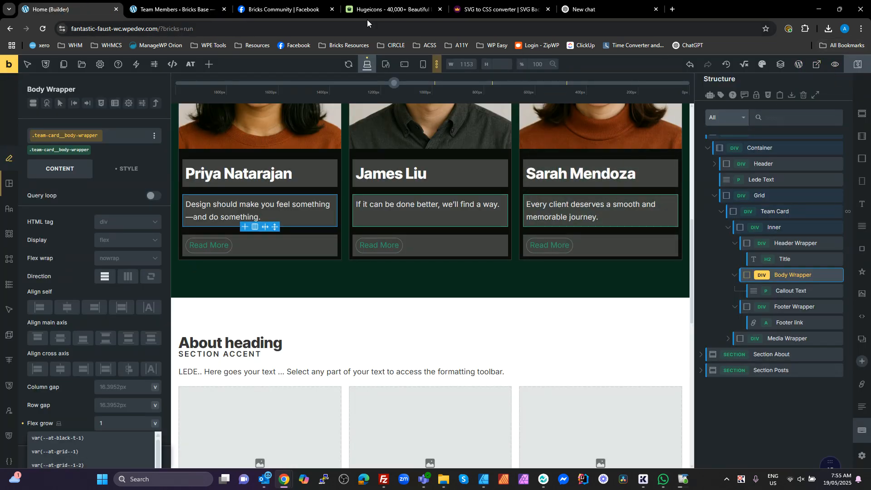
pyautogui.click(43, 29)
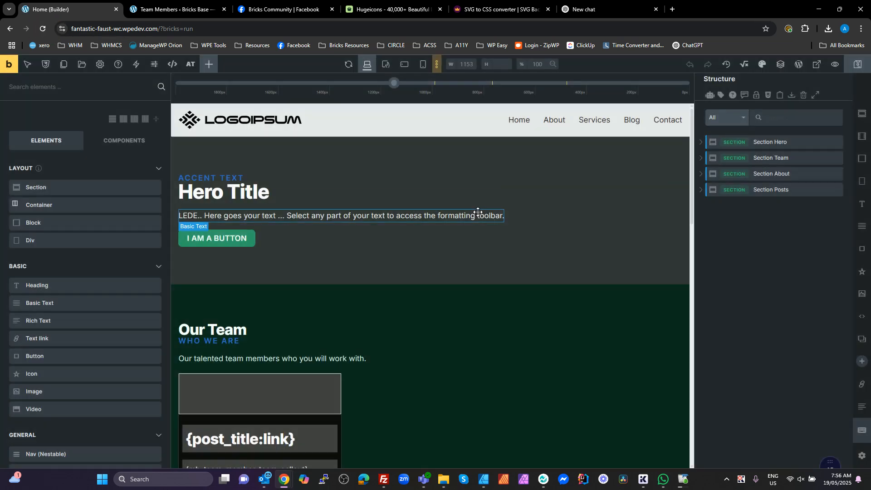
pyautogui.scroll(-5, 488, 208)
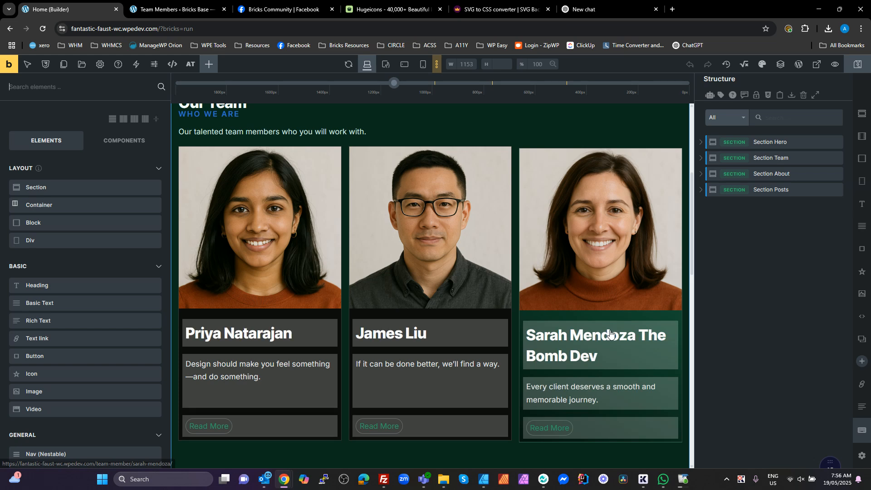
pyautogui.scroll(-1, 408, 290)
# Try to set the font size of the team card's Title heading to var(--at-text--l).
pyautogui.click(255, 295)
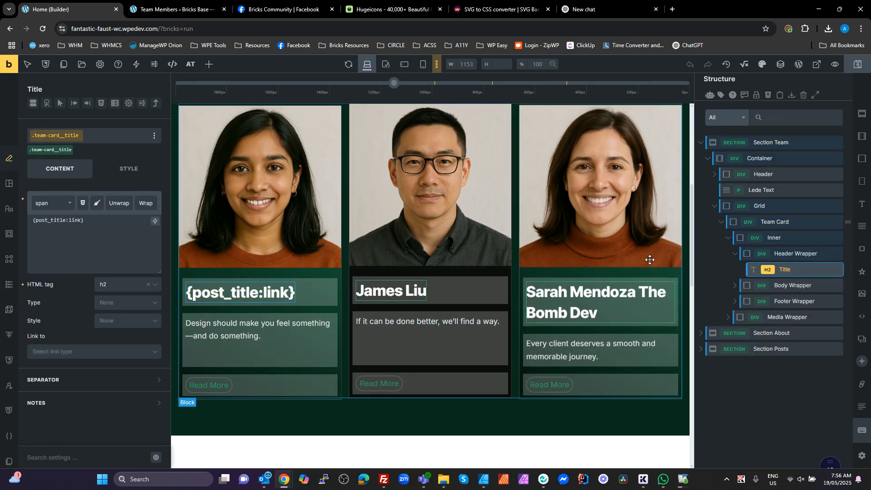
pyautogui.click(5, 211)
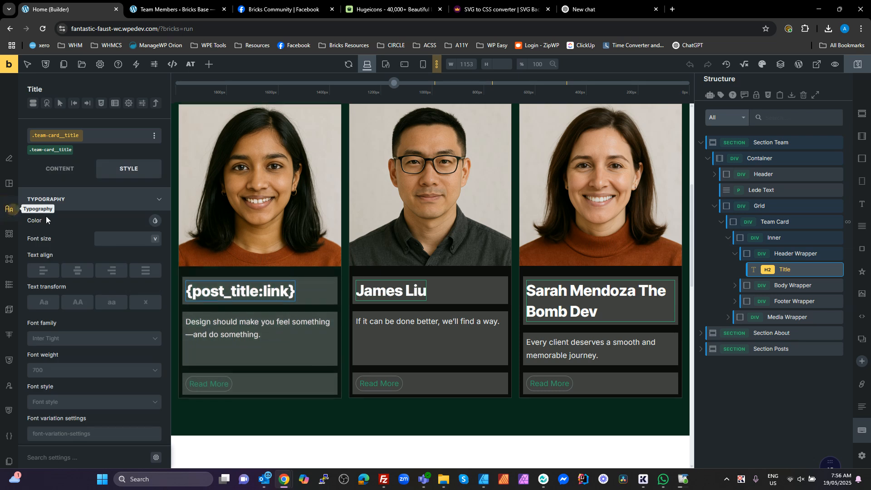
pyautogui.click(109, 233)
pyautogui.write('text--')
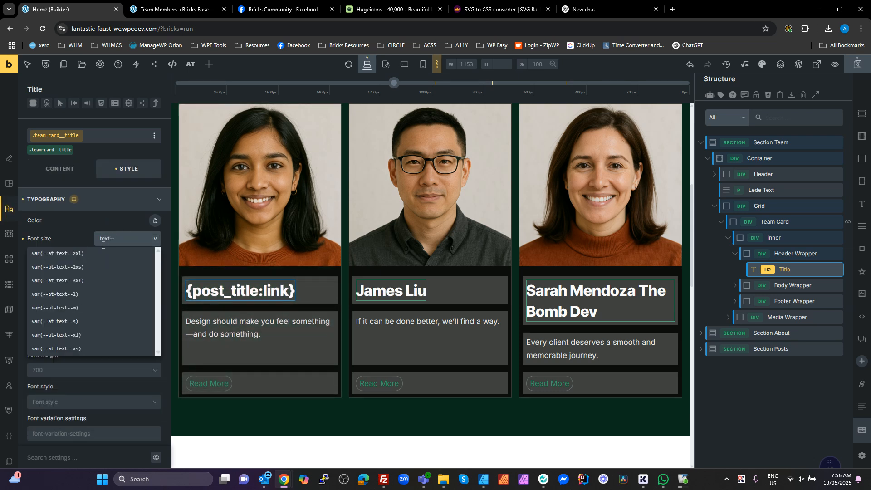
pyautogui.click(86, 294)
# Add the at-line-clamp class to the card's Title heading and make team-card__title the active class again.
pyautogui.click(46, 137)
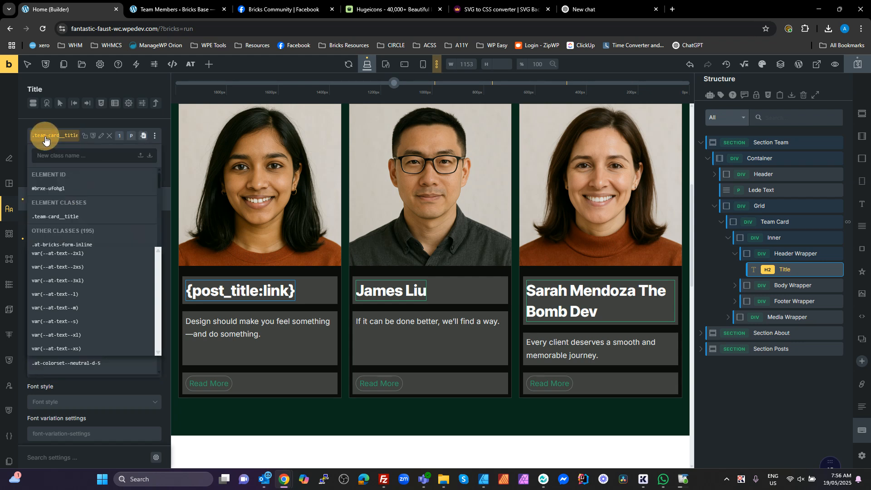
pyautogui.write('c')
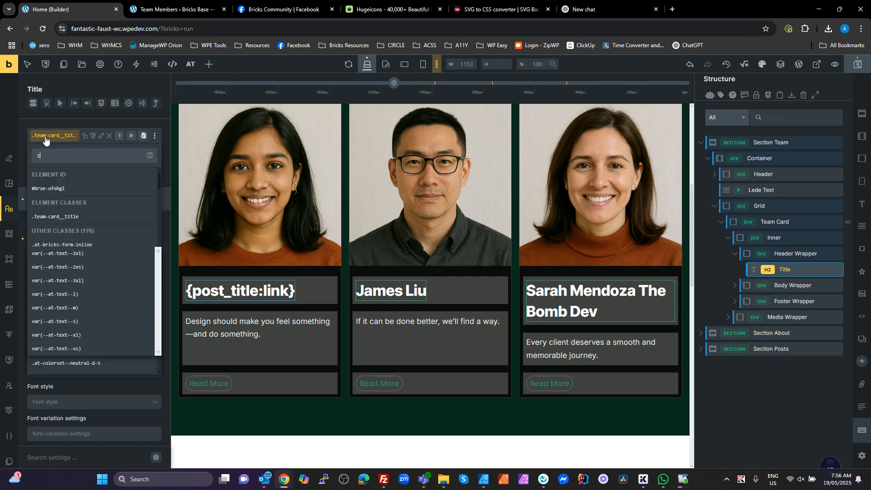
pyautogui.write('lamp')
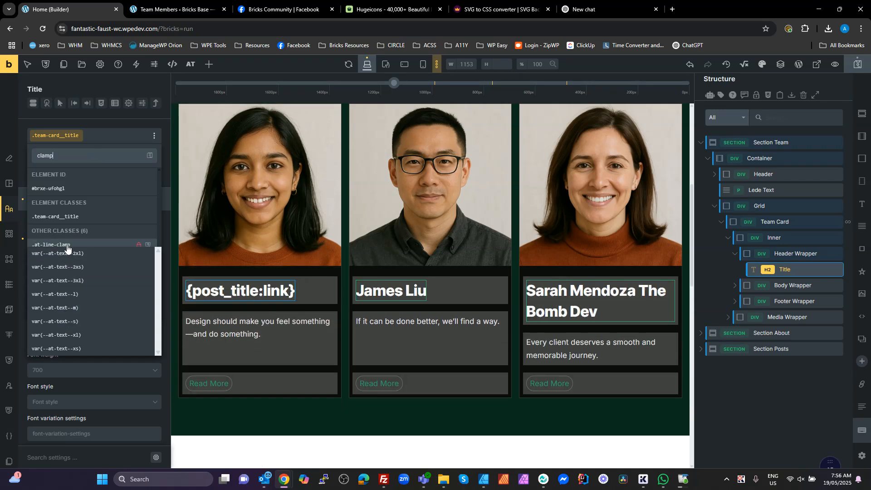
pyautogui.click(66, 246)
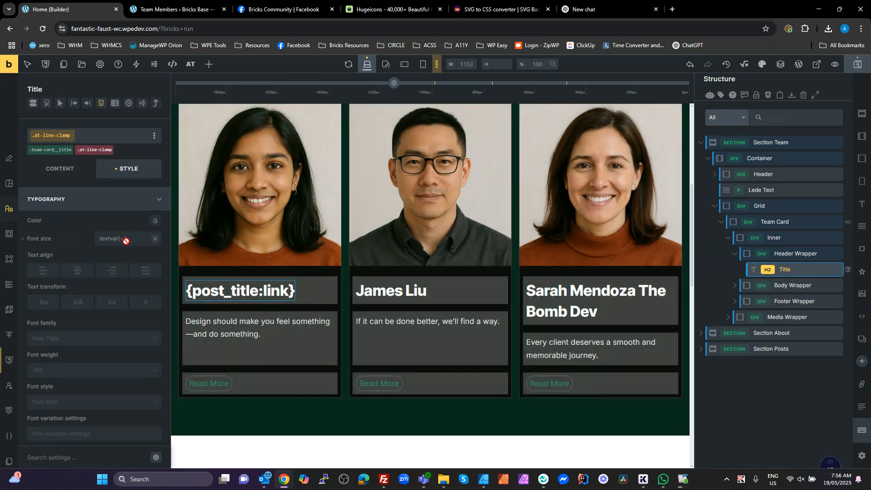
pyautogui.click(56, 150)
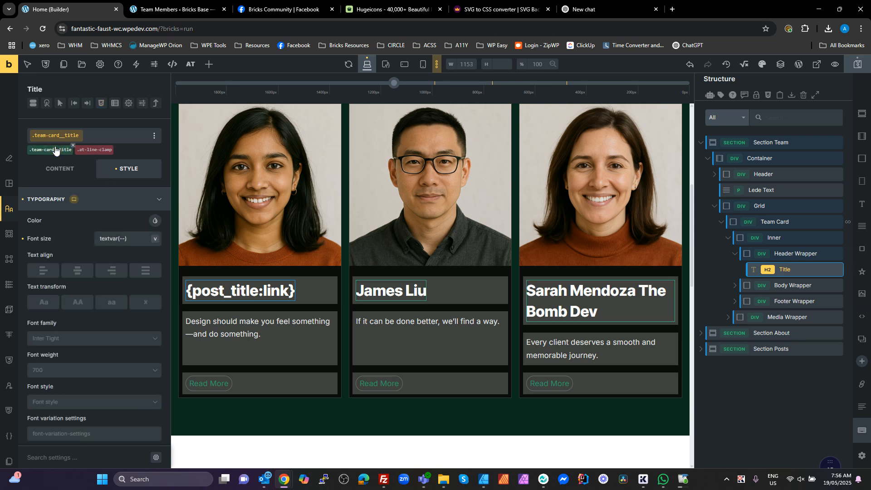
# Clear the Title heading's font size from the team-card__title class and add the at-line-clamp--1 class to the heading.
pyautogui.click(39, 238)
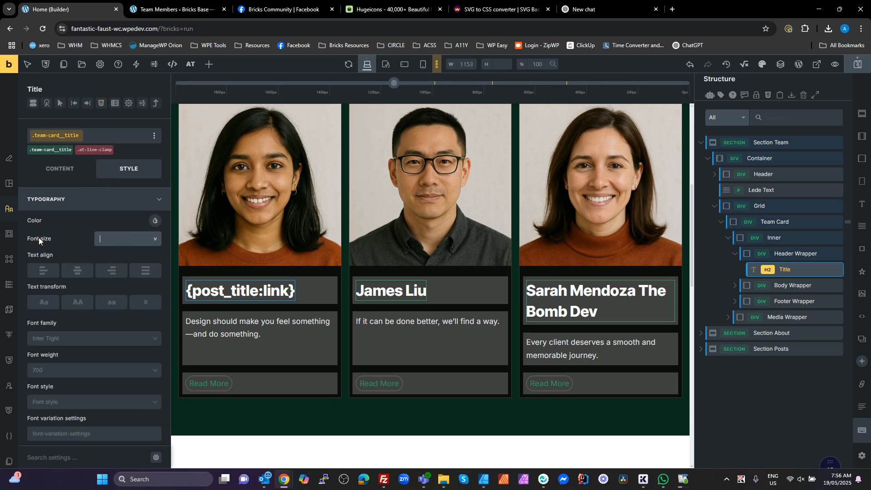
pyautogui.click(93, 149)
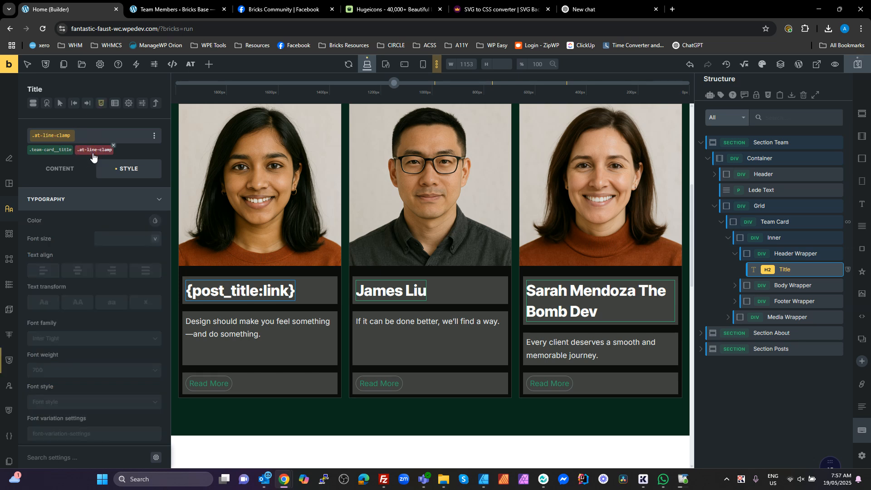
pyautogui.click(62, 139)
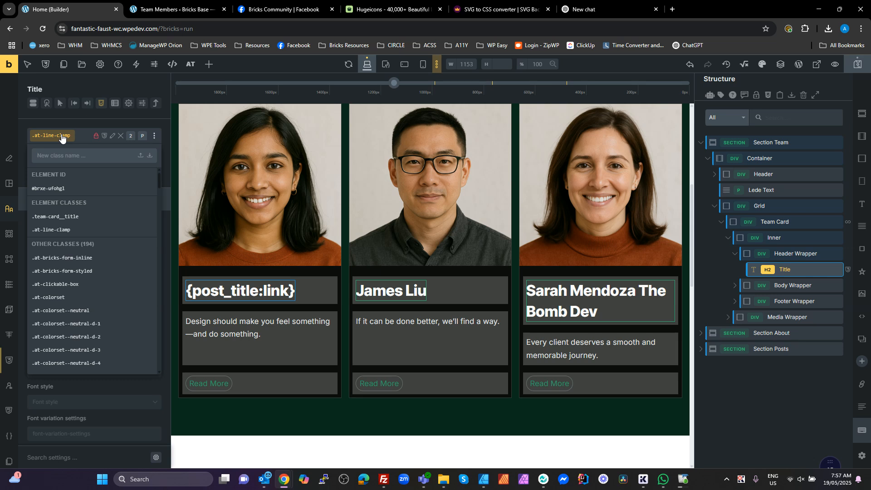
pyautogui.write('clamp')
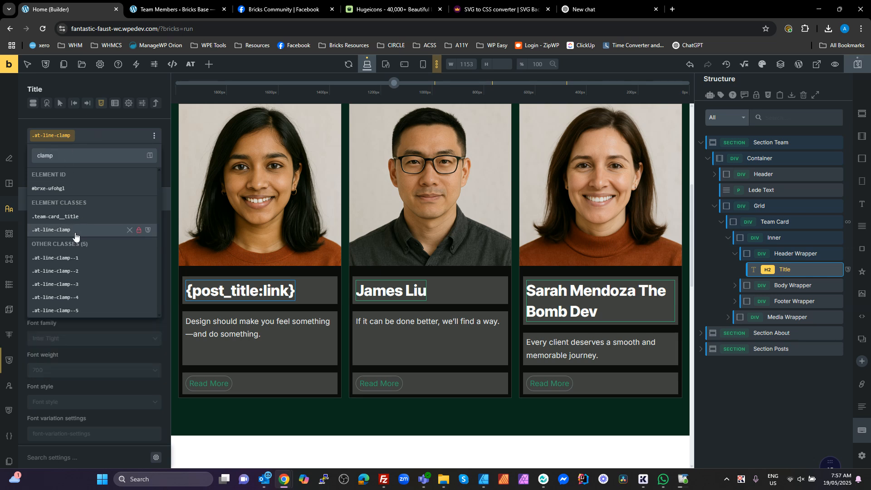
pyautogui.click(68, 257)
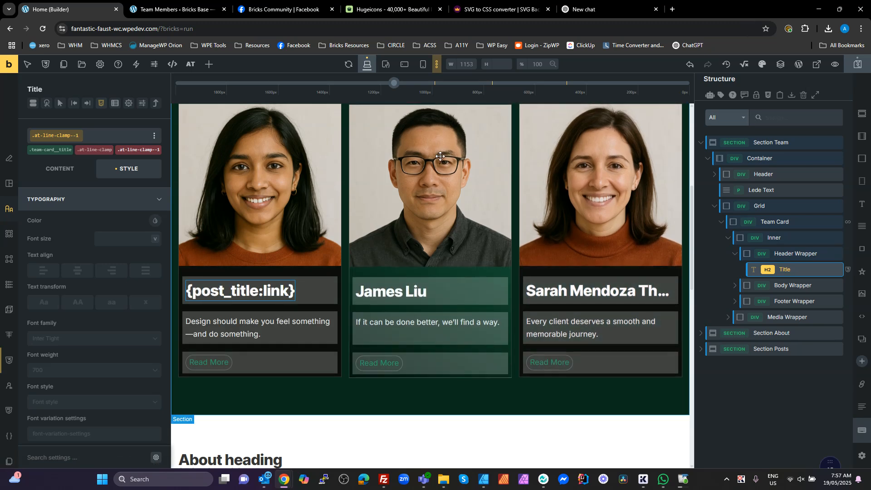
pyautogui.click(50, 136)
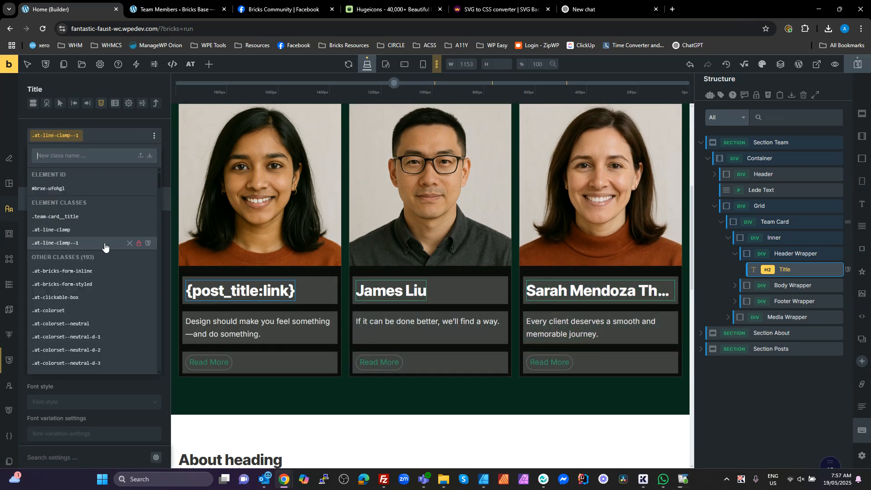
pyautogui.scroll(-1, 111, 272)
pyautogui.scroll(-3, 113, 283)
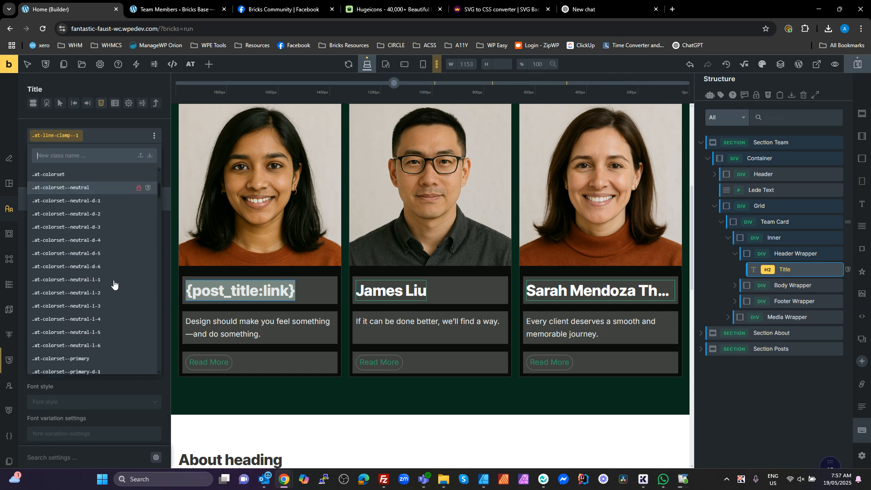
pyautogui.scroll(5, 114, 285)
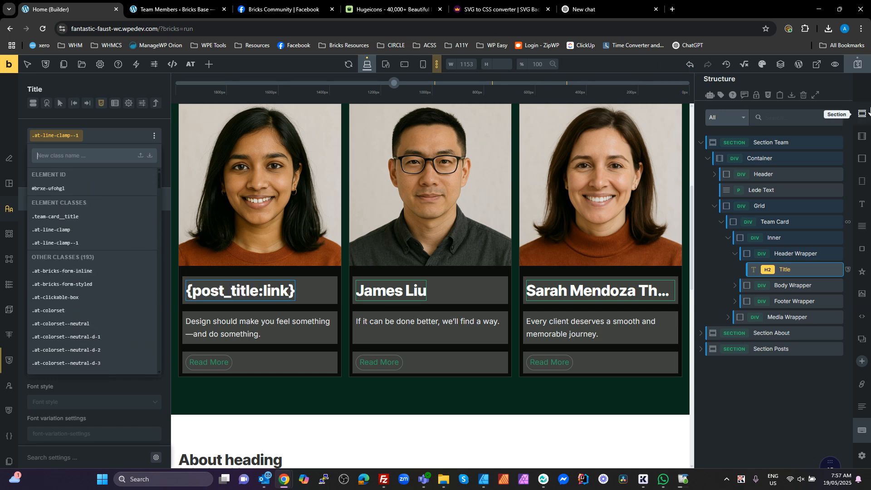
# Save the page and check the clamped team card titles on the front-end preview.
pyautogui.click(858, 64)
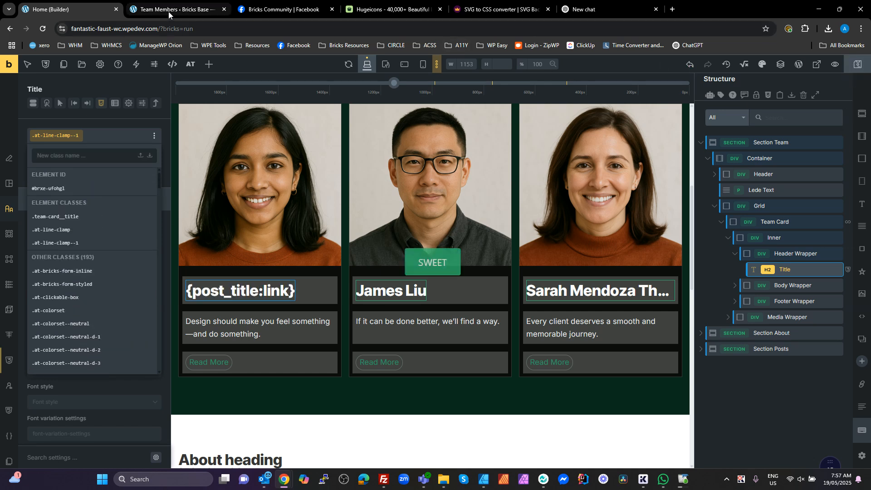
pyautogui.click(174, 9)
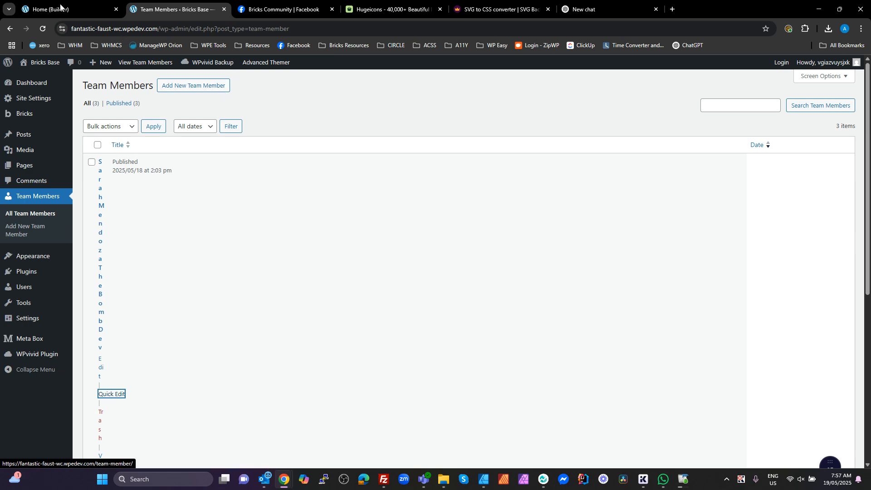
pyautogui.click(87, 9)
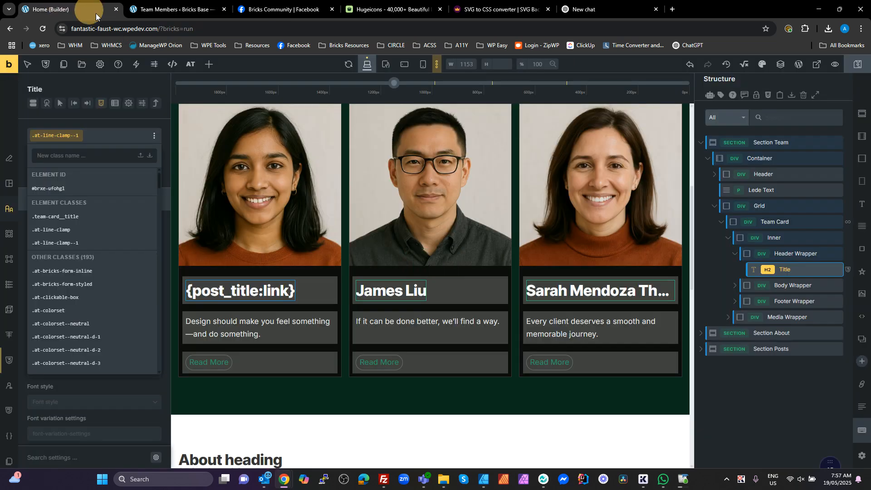
pyautogui.click(822, 66)
pyautogui.scroll(-8, 479, 241)
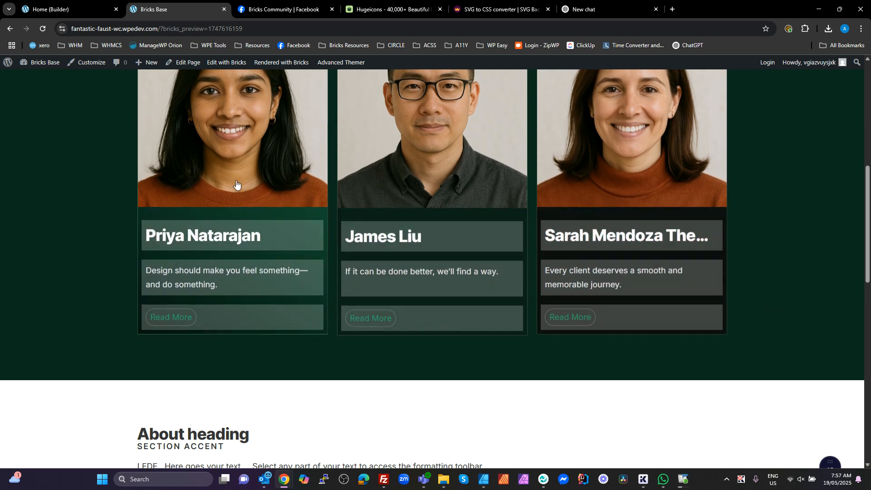
pyautogui.scroll(-1, 86, 196)
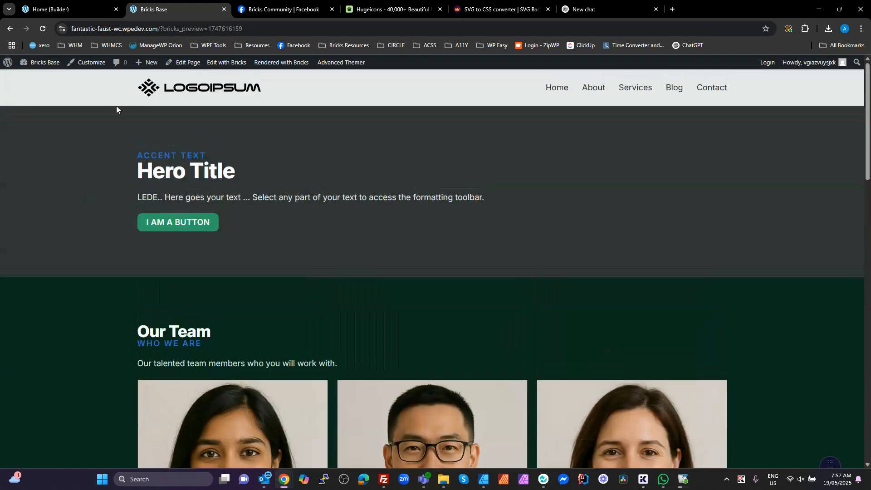
# Return to the builder and remove the placeholder--xl class from the first cell of the Latest Posts grid.
pyautogui.click(76, 7)
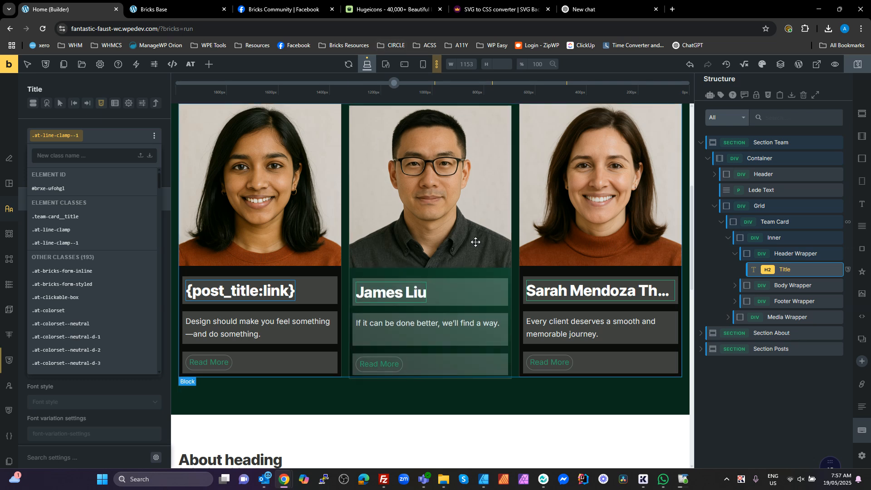
pyautogui.scroll(-10, 499, 273)
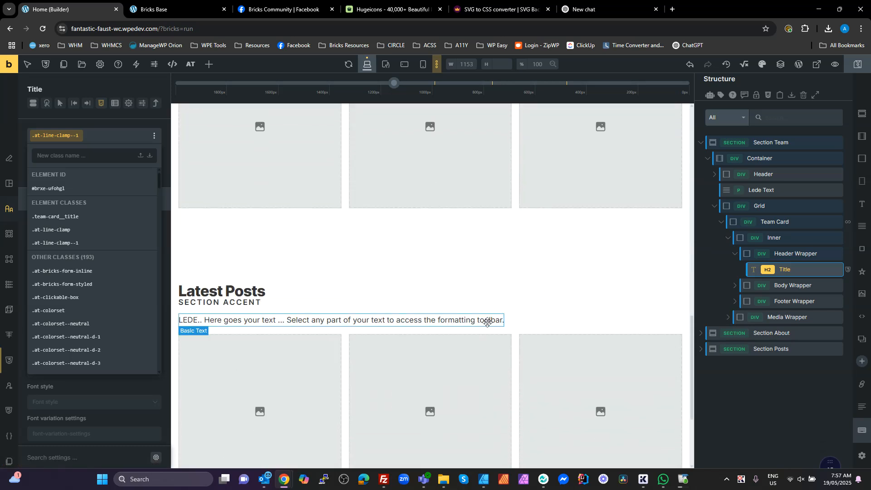
pyautogui.scroll(-3, 488, 322)
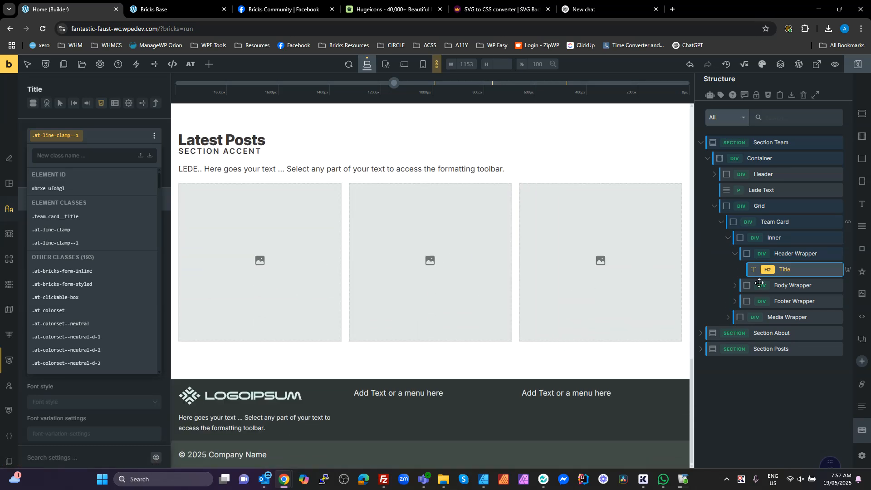
pyautogui.click(293, 259)
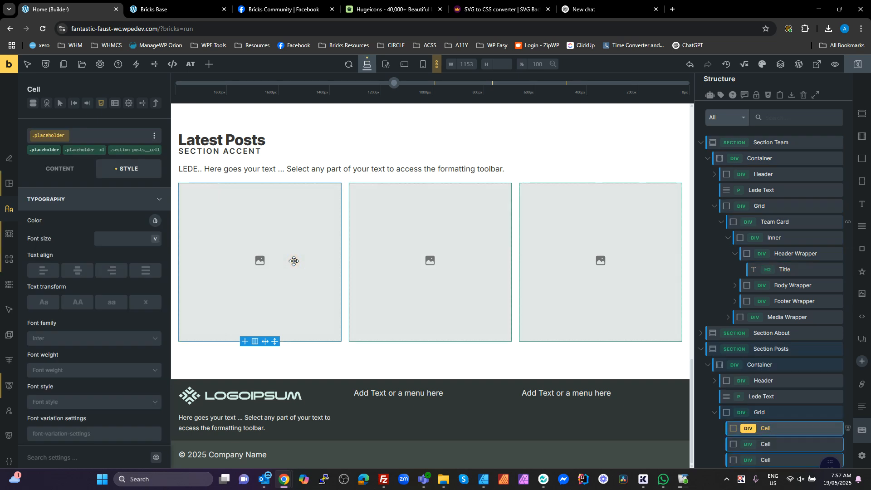
pyautogui.click(105, 146)
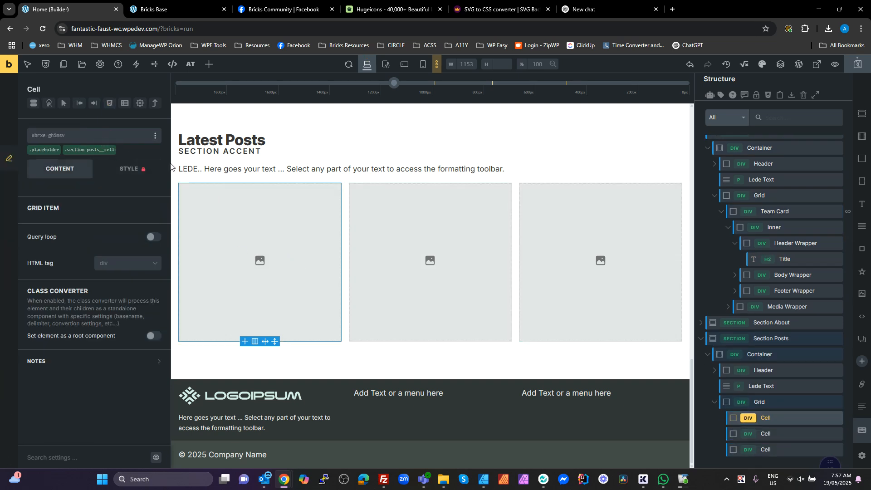
# Delete the other two cells in the Latest Posts grid and duplicate the first cell twice.
pyautogui.click(836, 435)
pyautogui.click(836, 434)
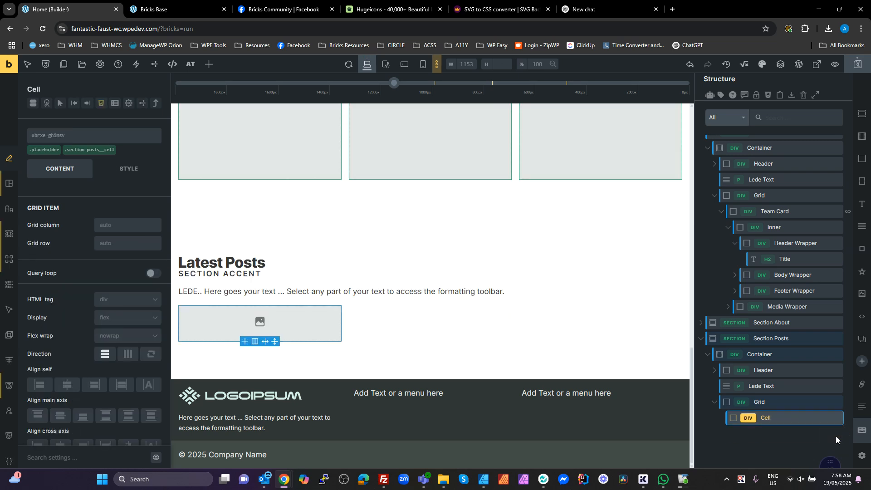
pyautogui.click(828, 418)
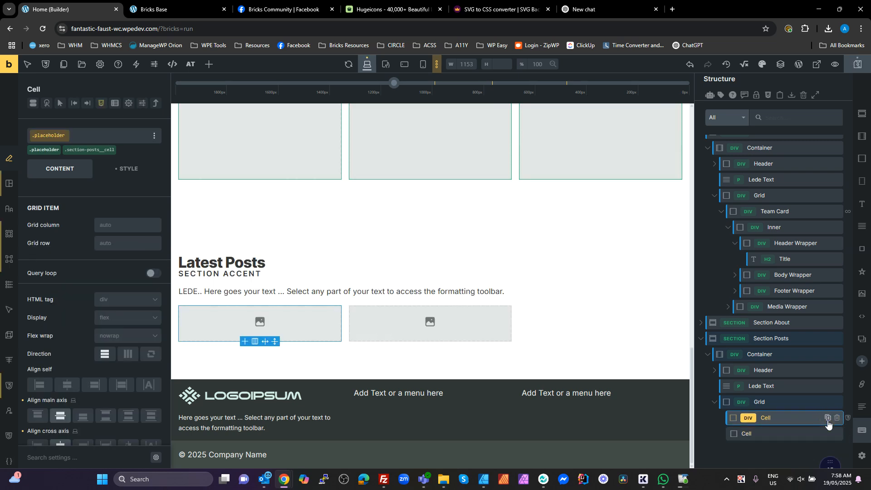
pyautogui.click(827, 418)
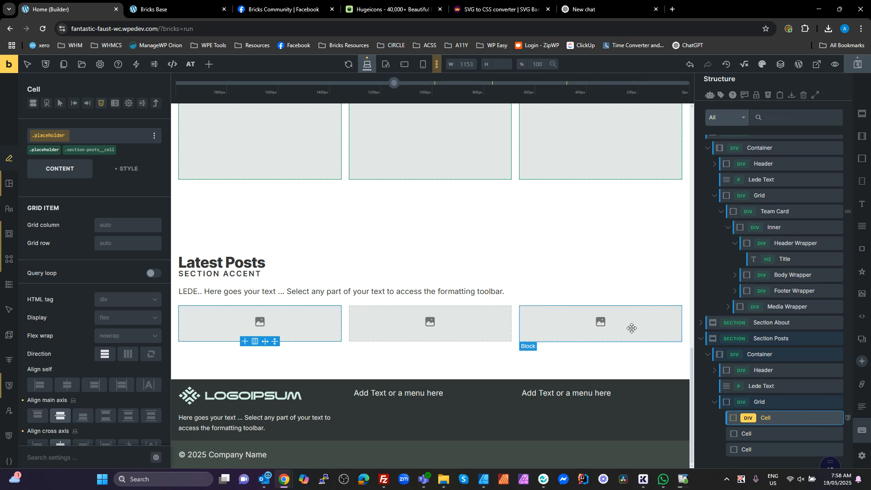
# Set the Latest Posts grid's template columns to var(--at-grid--2).
pyautogui.click(787, 404)
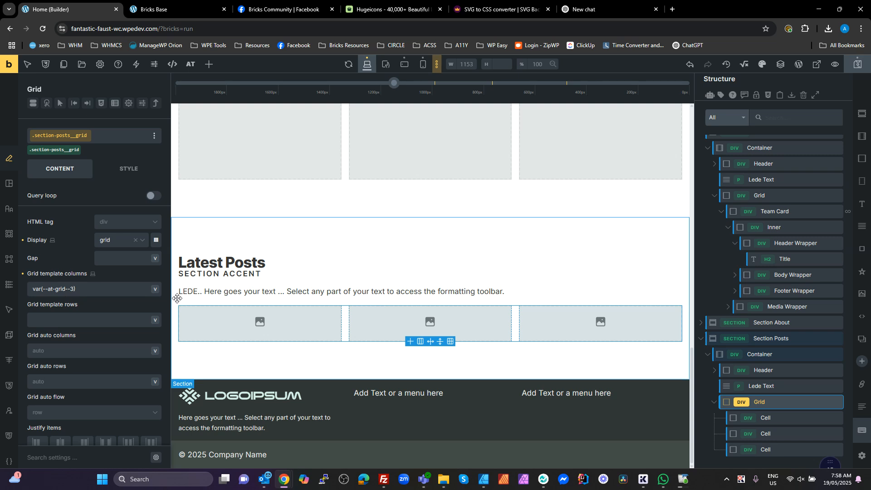
pyautogui.click(775, 417)
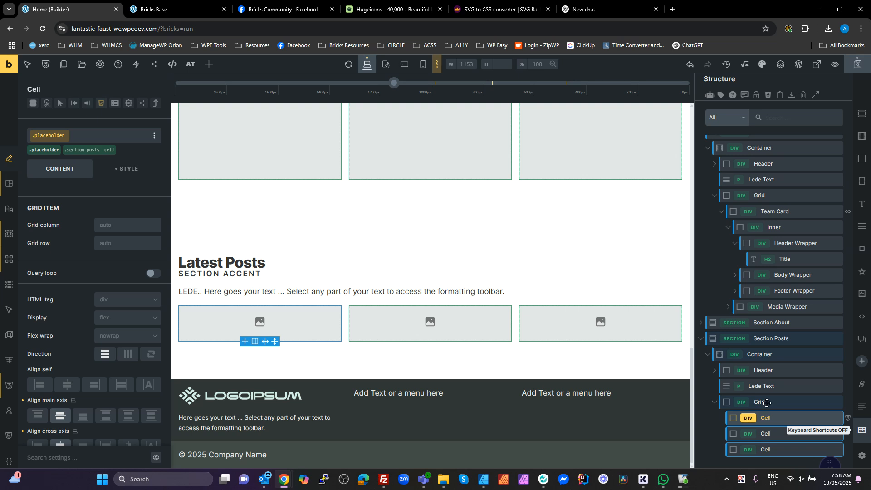
pyautogui.click(786, 402)
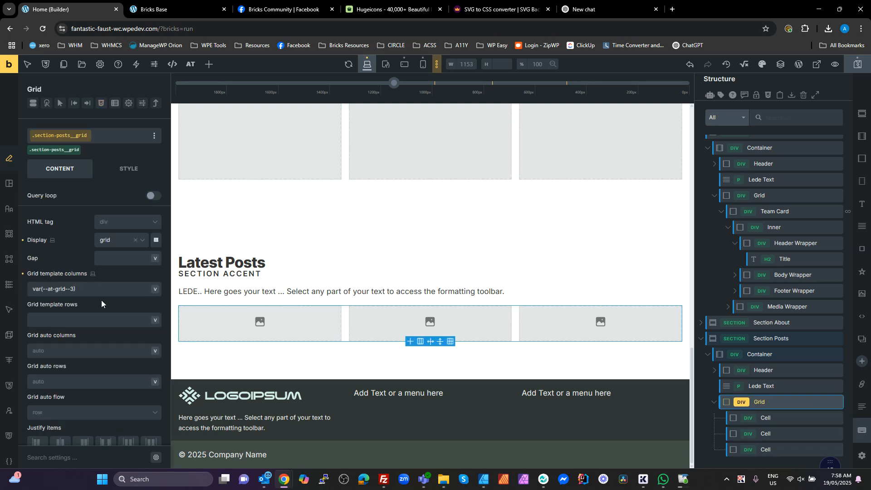
pyautogui.doubleClick(74, 288)
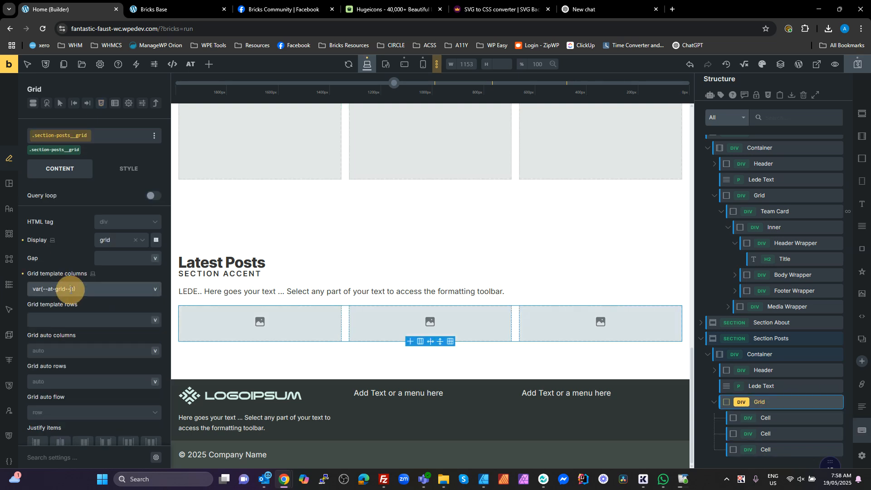
pyautogui.write('2')
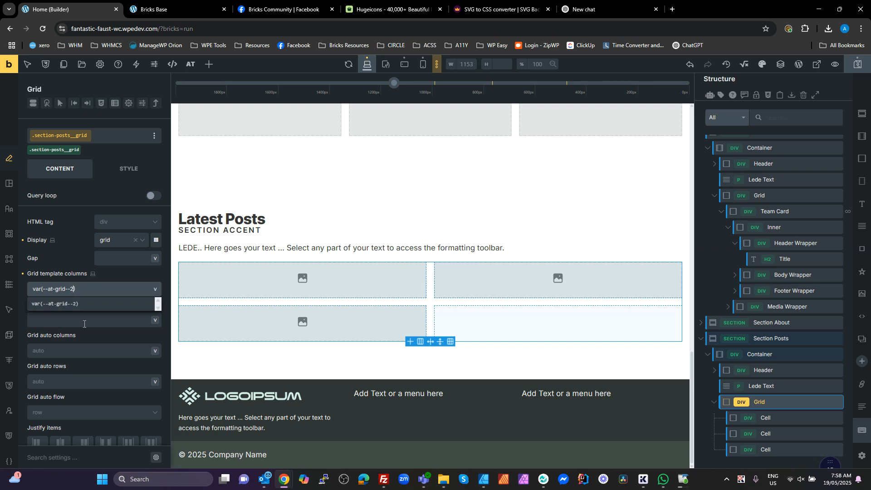
# Set the grid row of the second Latest Posts cell to span 2 at element ID level, outside its placeholder class.
pyautogui.click(515, 281)
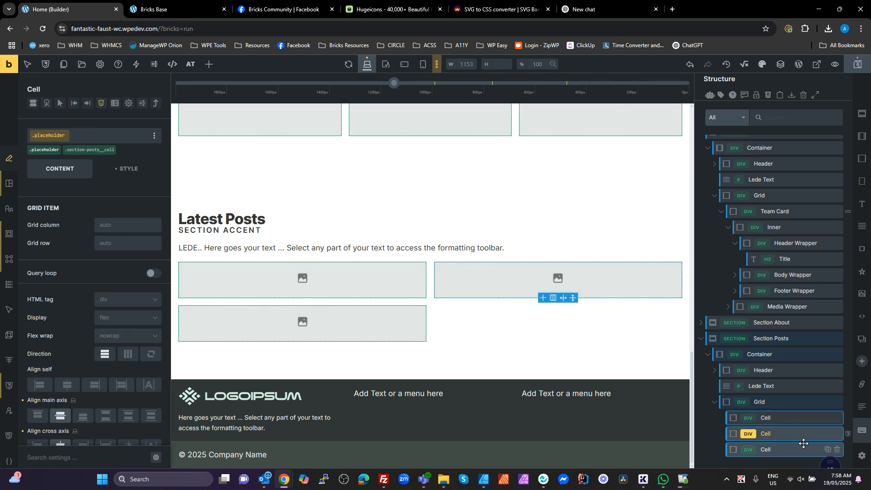
pyautogui.moveTo(72, 140)
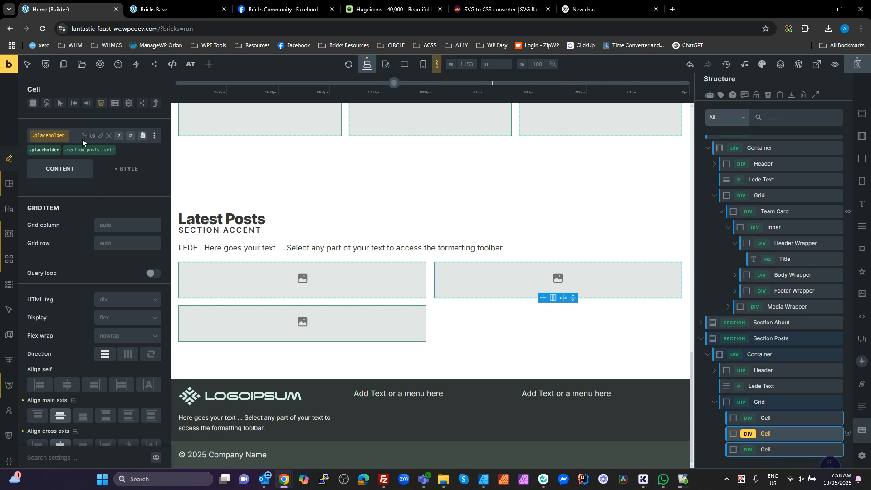
pyautogui.click(109, 137)
pyautogui.click(142, 171)
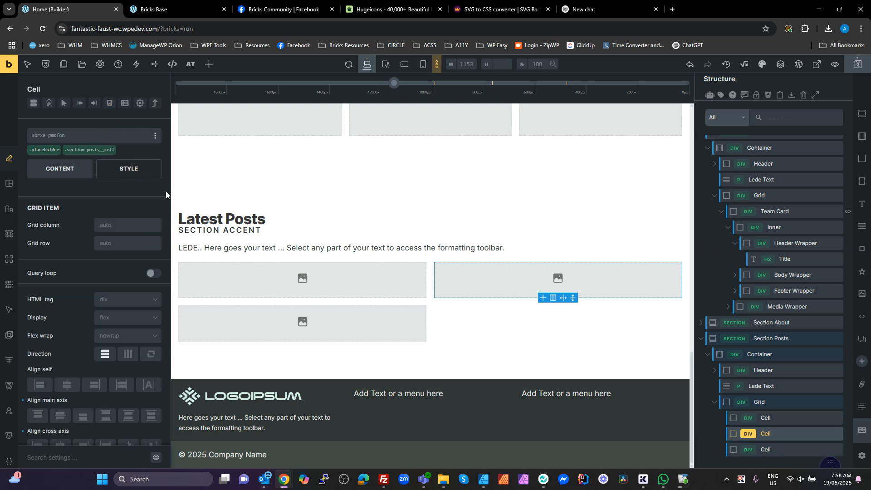
pyautogui.click(119, 245)
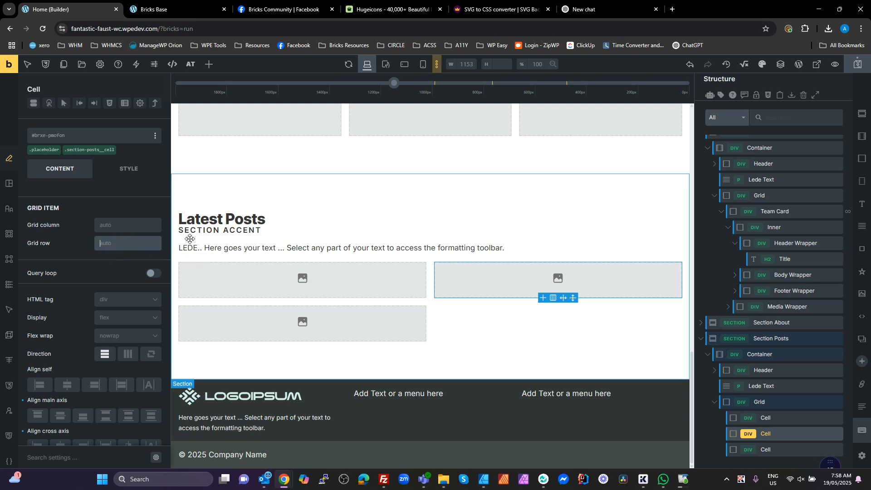
pyautogui.write('span 2')
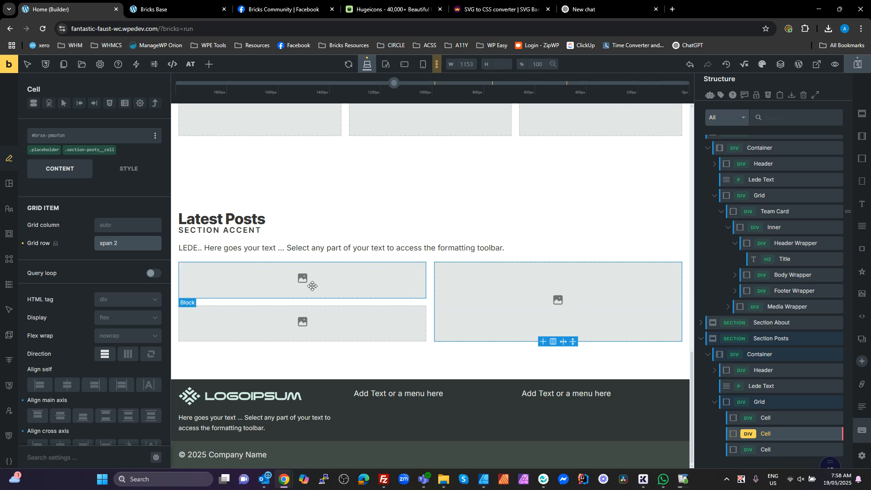
# Remove the placeholder class from the first and second cells of the Latest Posts grid.
pyautogui.click(300, 279)
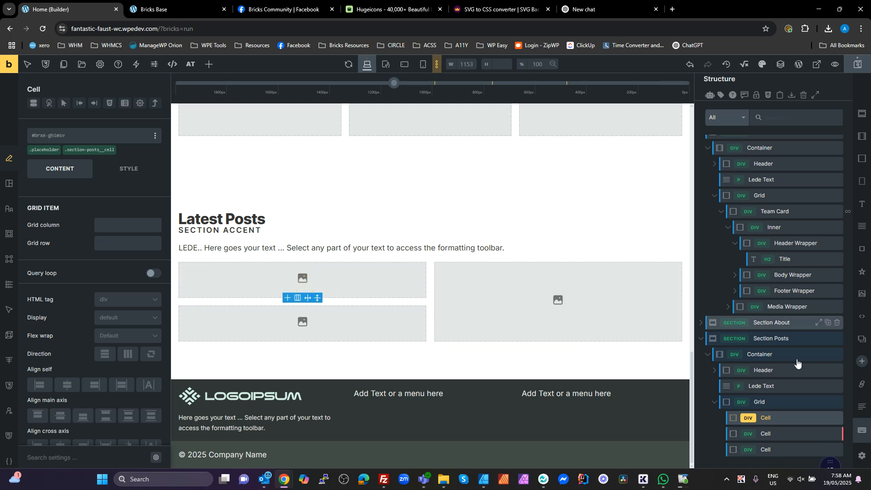
pyautogui.click(60, 146)
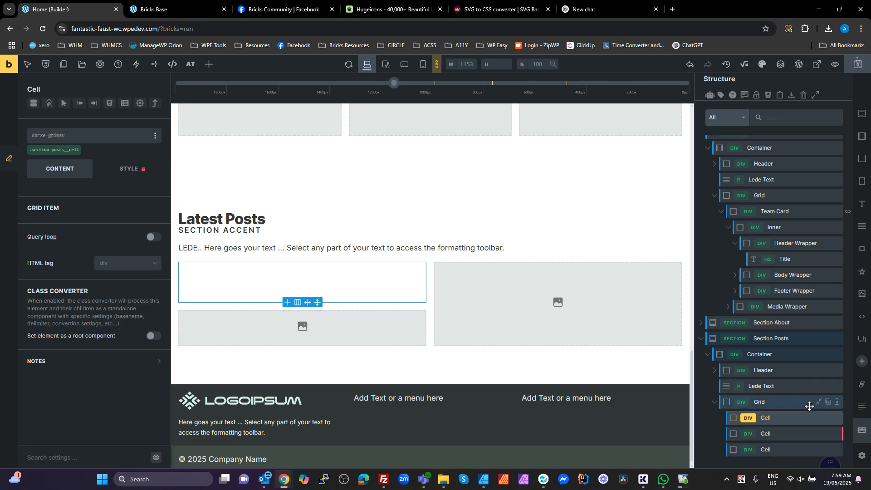
pyautogui.click(783, 434)
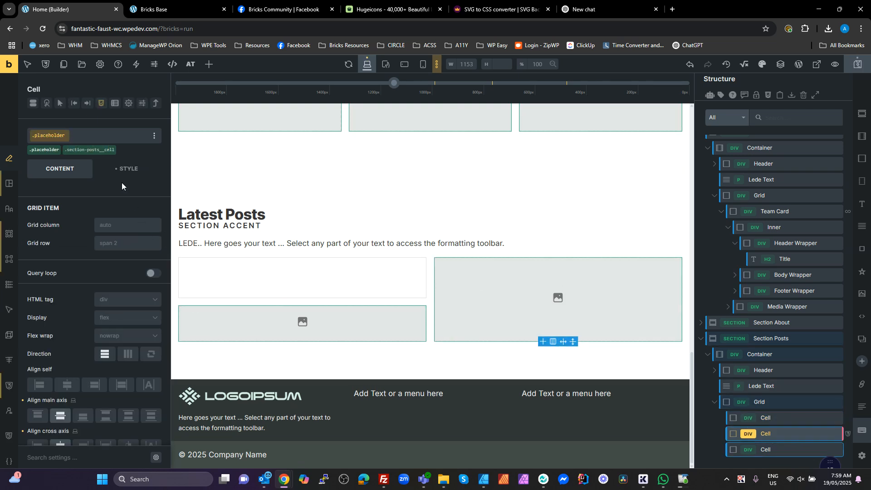
pyautogui.click(60, 146)
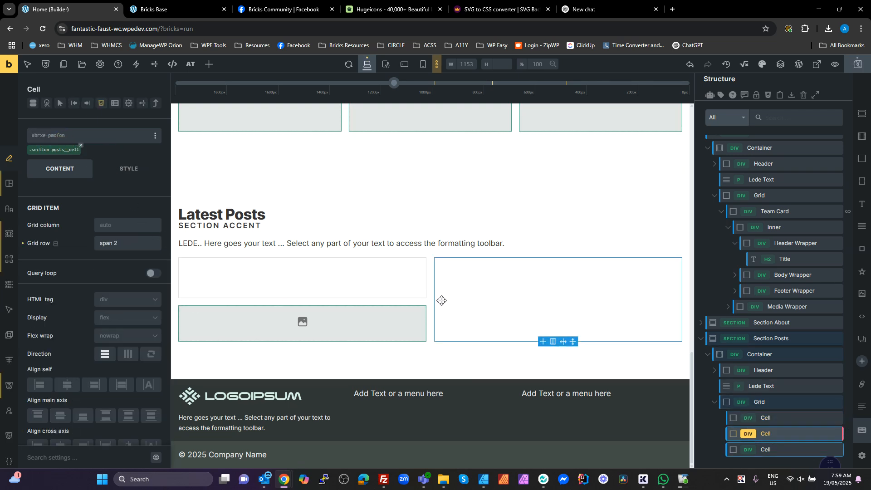
# Remove the placeholder class from the third Latest Posts cell, and delete the second and third cells.
pyautogui.click(765, 450)
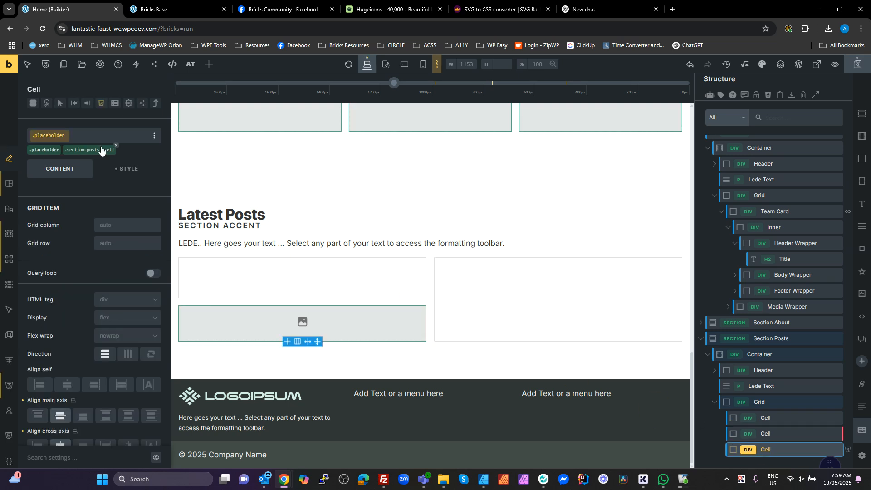
pyautogui.click(60, 146)
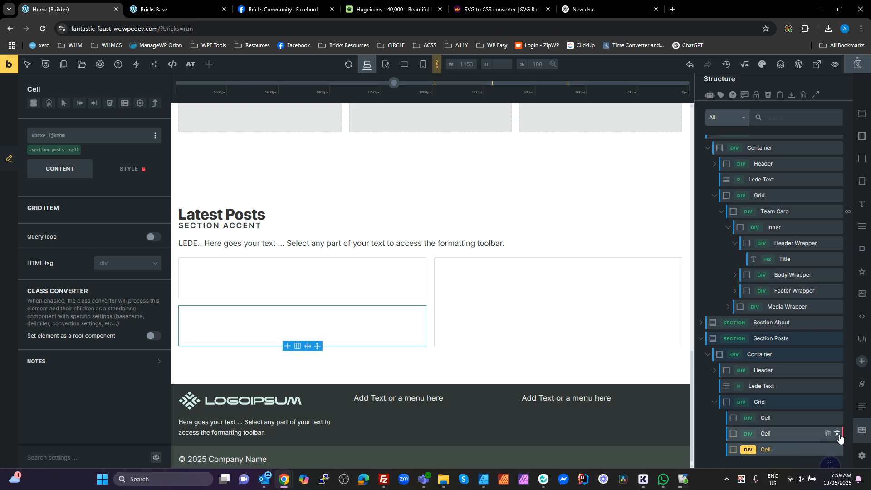
pyautogui.click(837, 433)
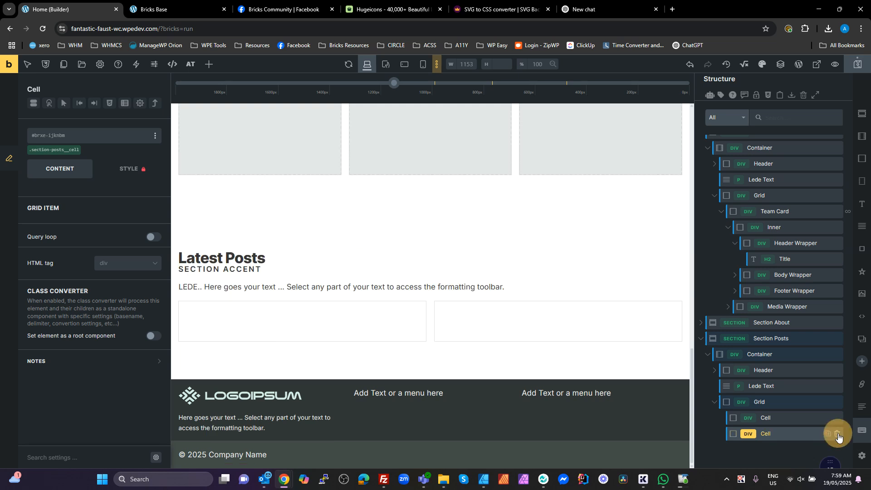
pyautogui.click(837, 434)
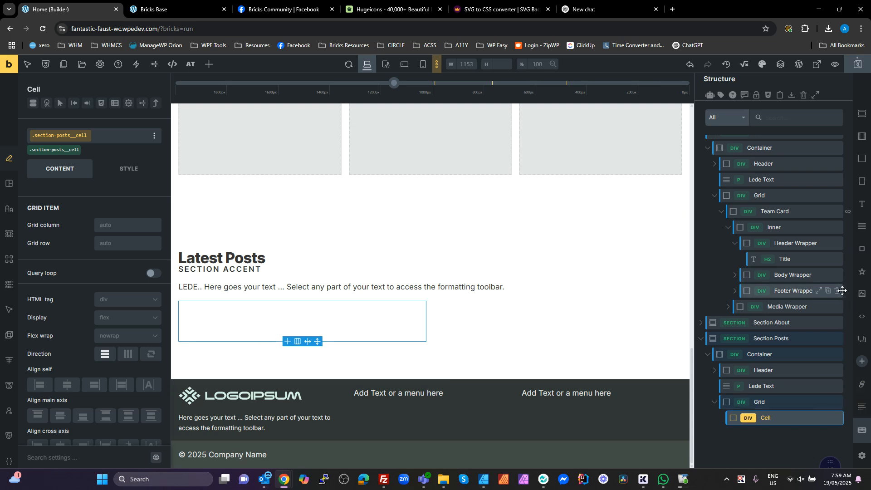
# Insert an Image element into the remaining Latest Posts cell and assign the has-bg-media class to the cell.
pyautogui.moveTo(862, 296); pyautogui.dragTo(772, 429)
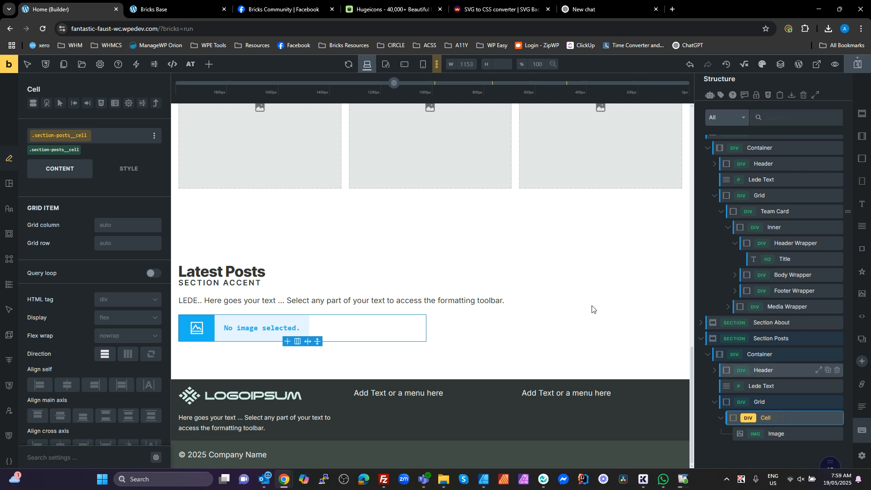
pyautogui.click(60, 136)
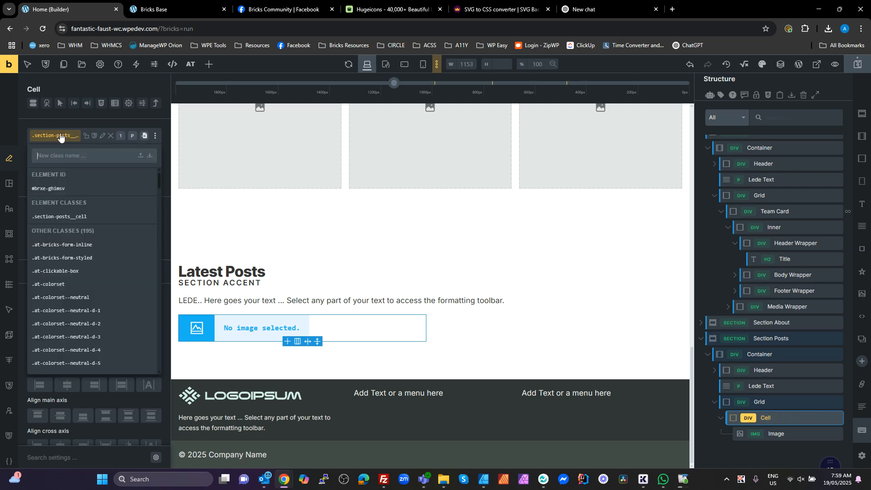
pyautogui.write('has')
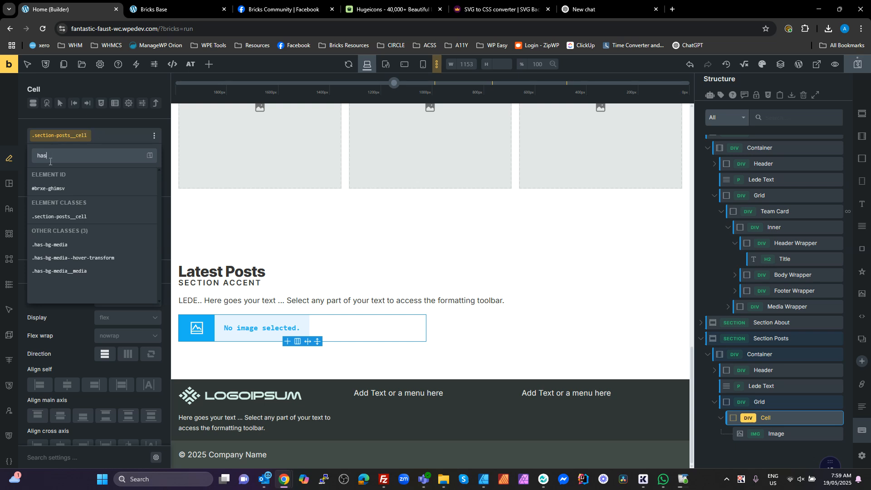
pyautogui.click(54, 246)
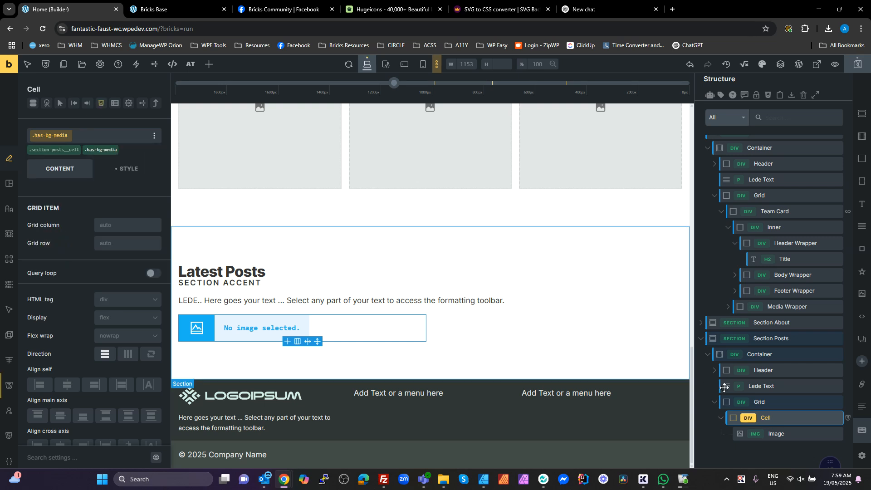
# Assign the has-bg-media__media class to the image inside the Latest Posts cell.
pyautogui.click(775, 433)
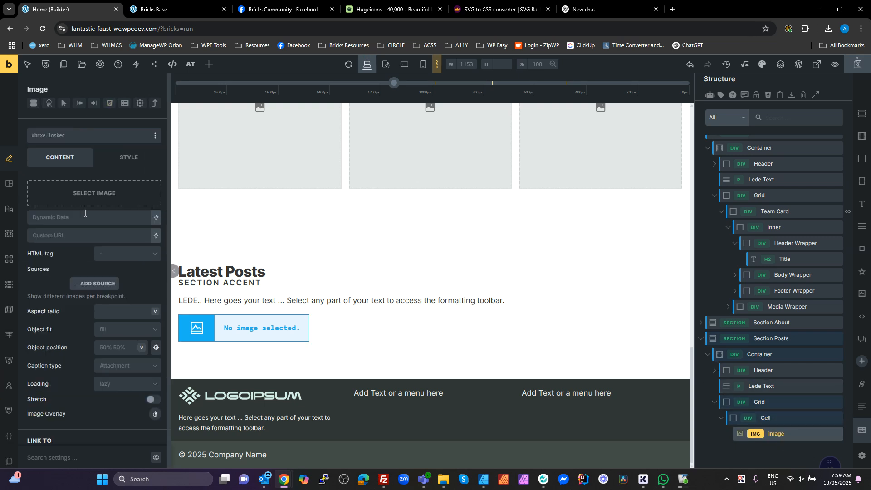
pyautogui.click(53, 134)
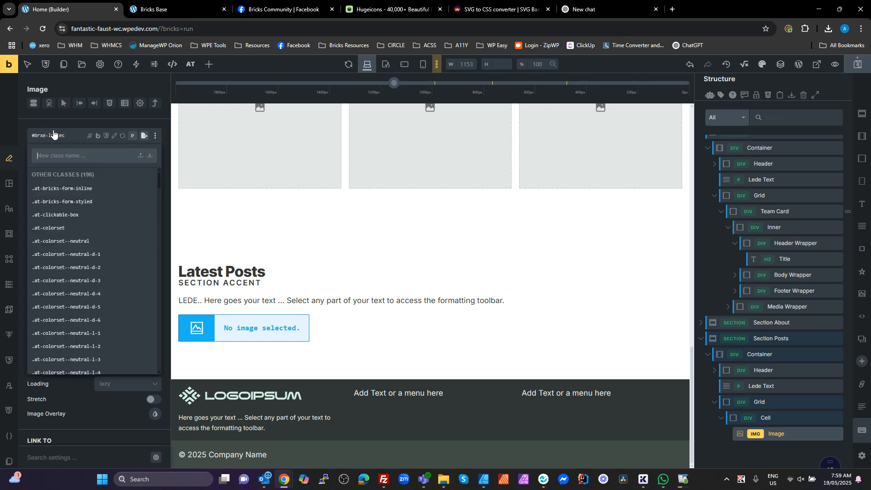
pyautogui.write('has')
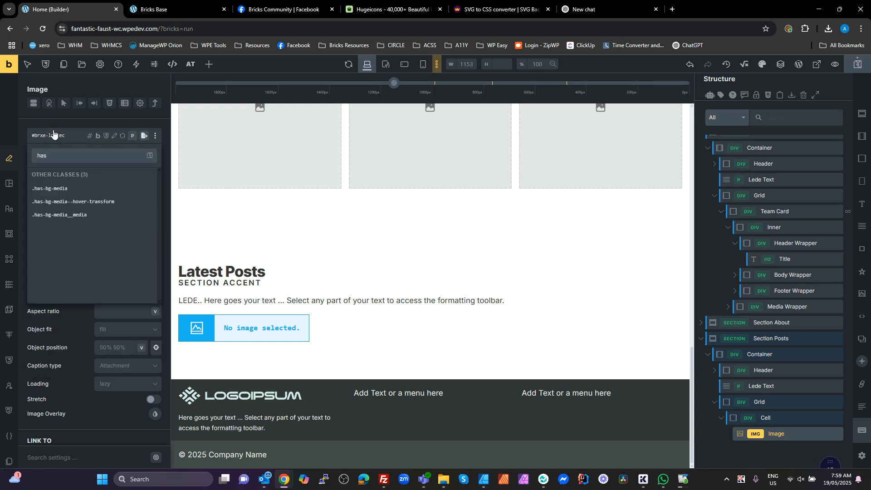
pyautogui.click(64, 215)
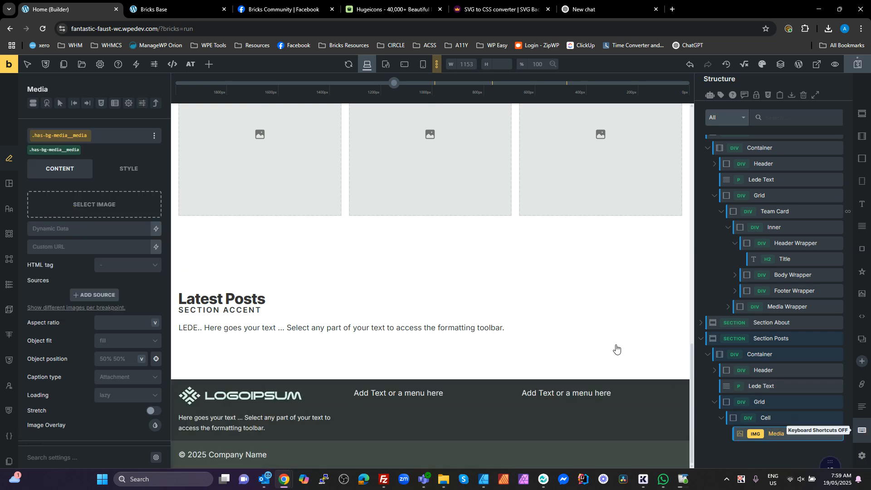
# Set the minimum height of the section-posts__cell class to 100px.
pyautogui.scroll(3, 419, 334)
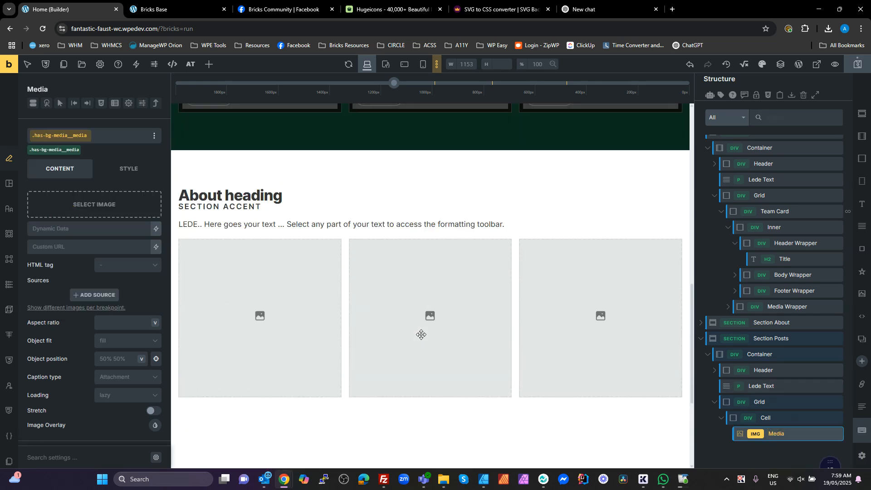
pyautogui.scroll(-3, 420, 334)
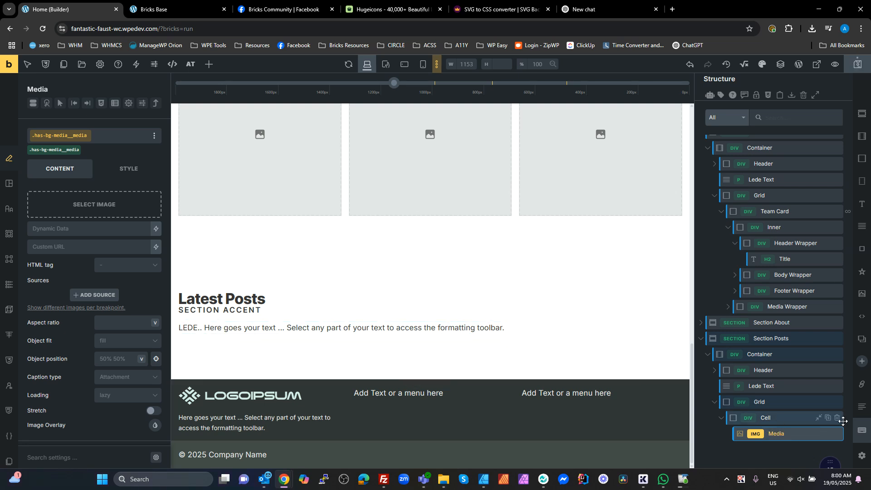
pyautogui.click(774, 421)
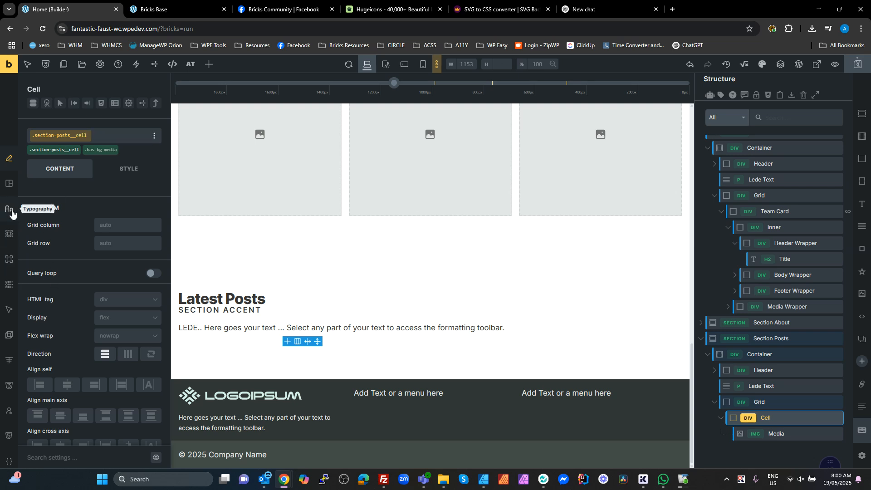
pyautogui.click(10, 184)
pyautogui.scroll(-2, 105, 346)
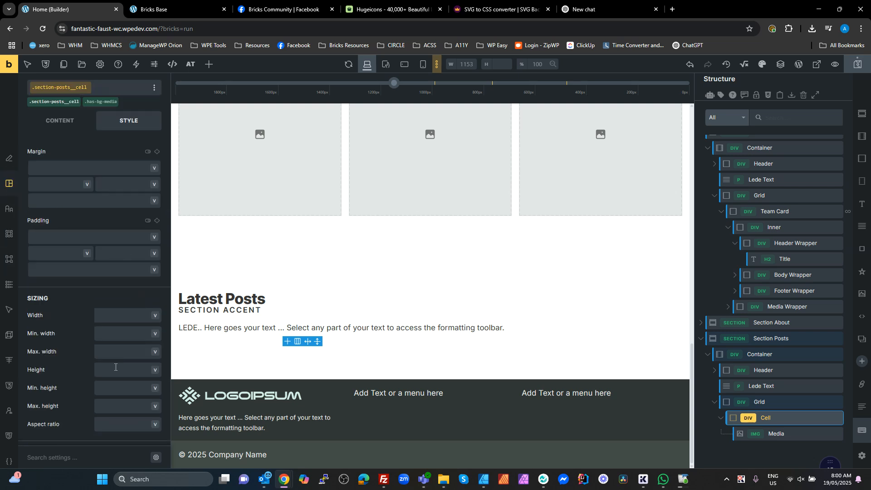
pyautogui.click(118, 388)
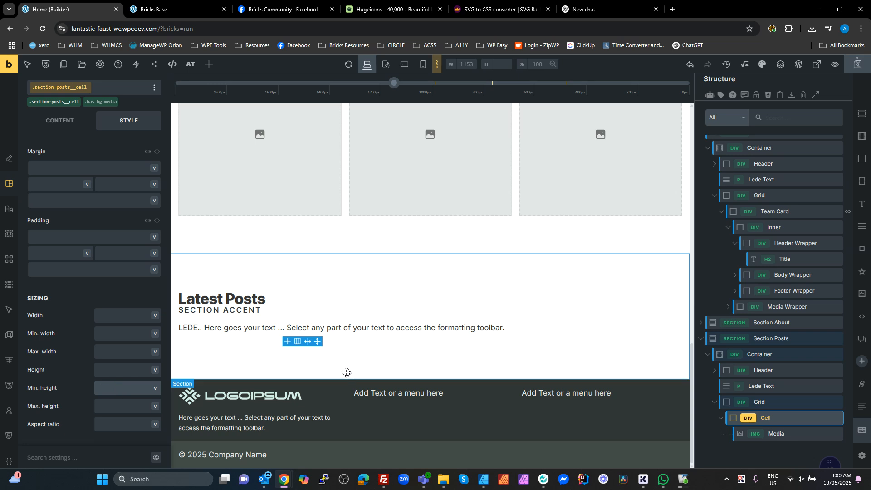
pyautogui.write('100px')
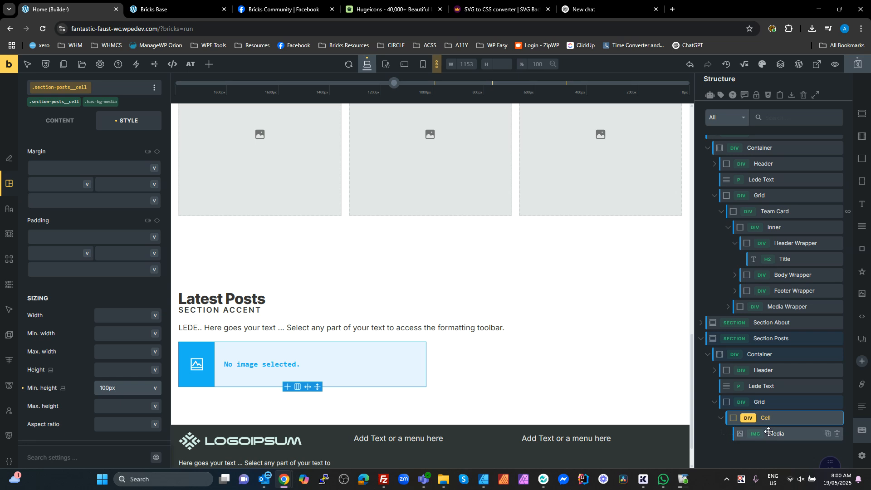
# Enable a query loop on the Latest Posts cell and limit it to 3 posts per page.
pyautogui.click(786, 433)
pyautogui.click(787, 417)
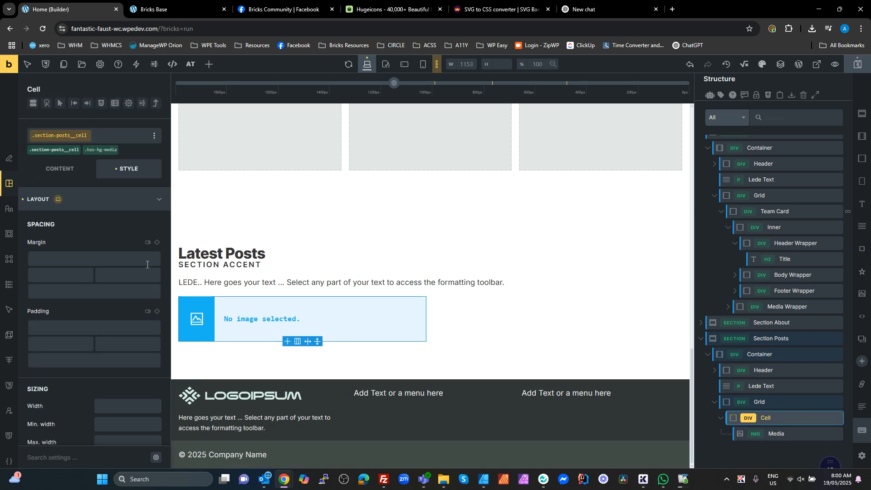
pyautogui.click(61, 167)
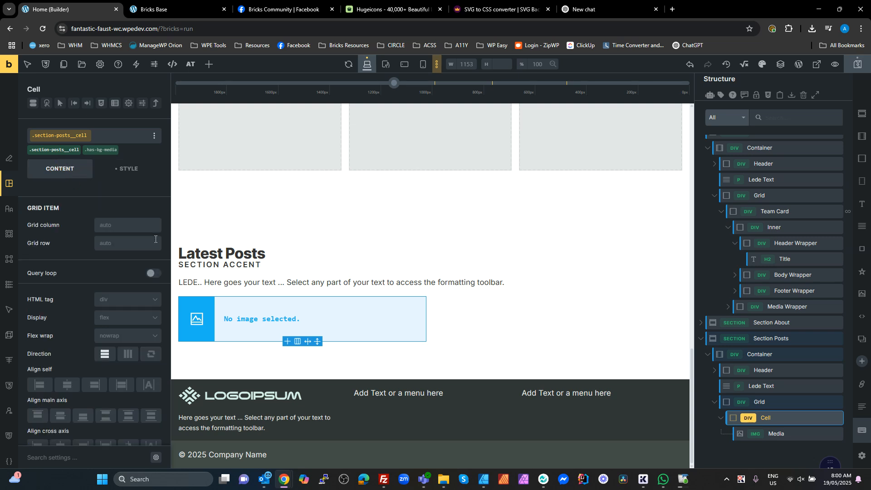
pyautogui.click(154, 274)
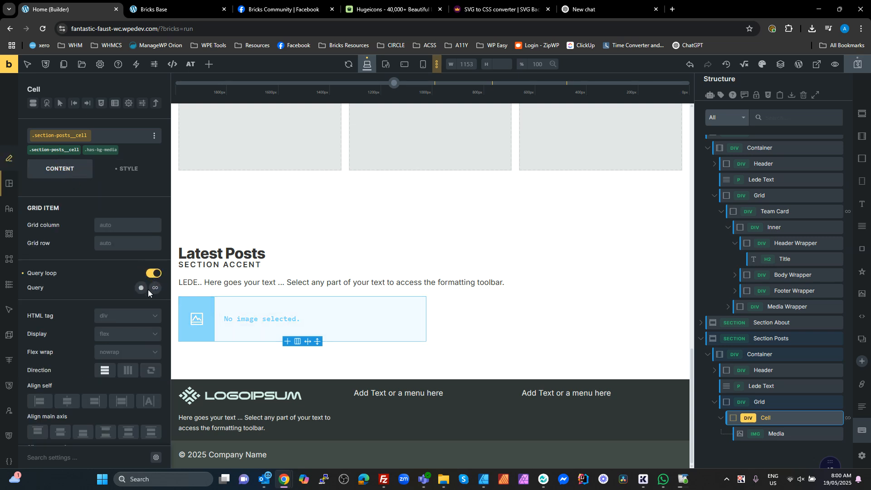
pyautogui.click(155, 290)
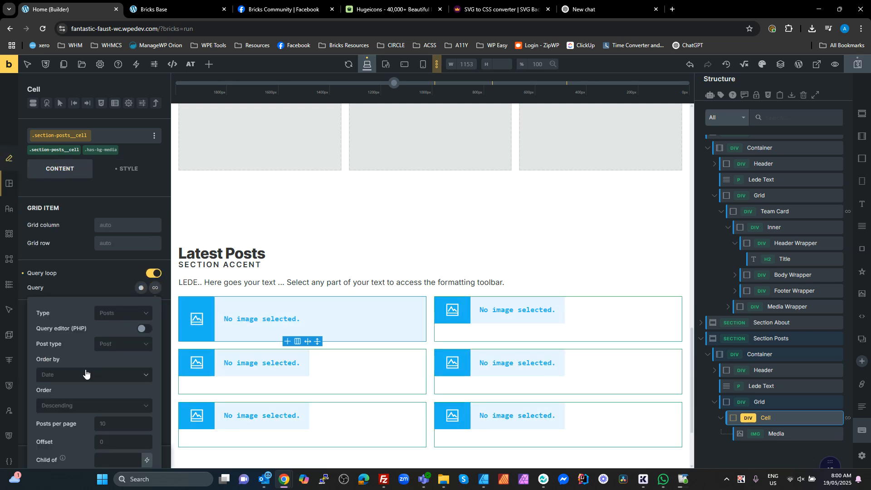
pyautogui.click(102, 423)
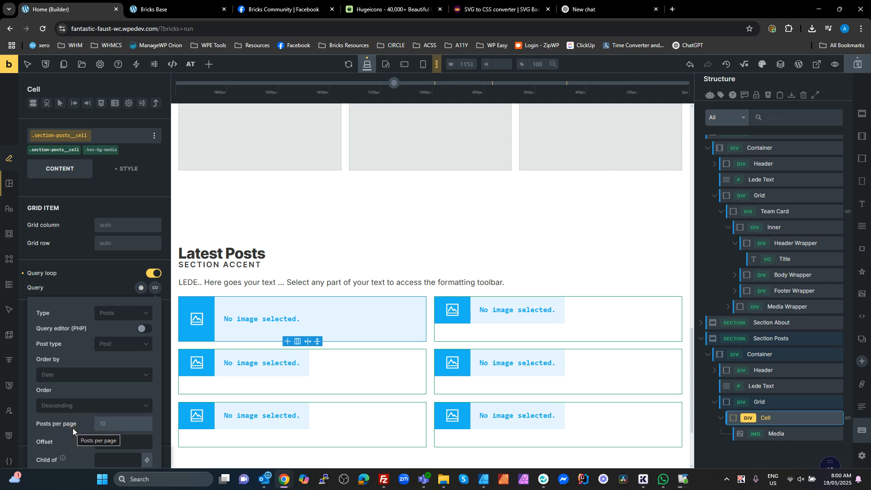
pyautogui.write('3')
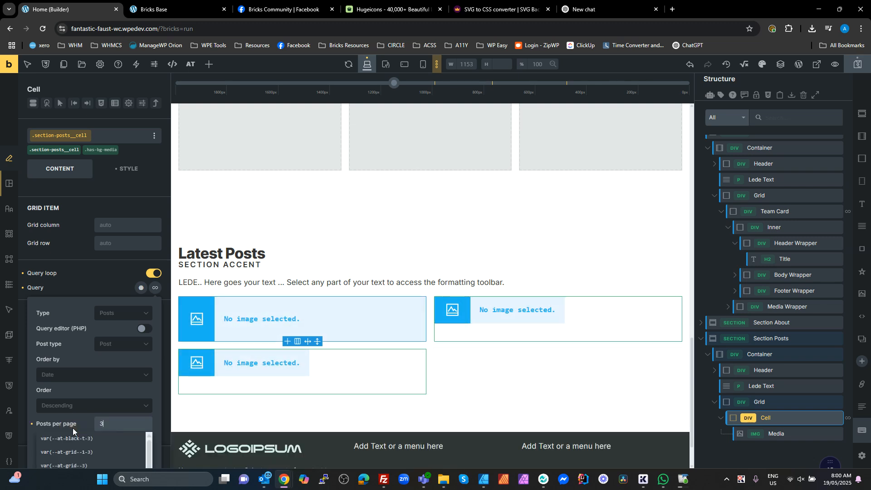
pyautogui.click(787, 450)
# Start a custom CSS rule on the section-posts__grid class with the selector %root% > *:nth-child(2).
pyautogui.click(775, 418)
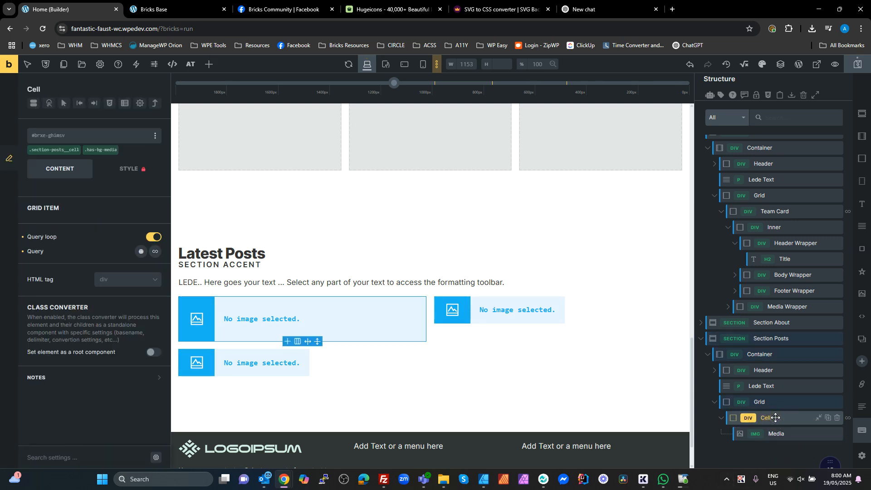
pyautogui.click(764, 402)
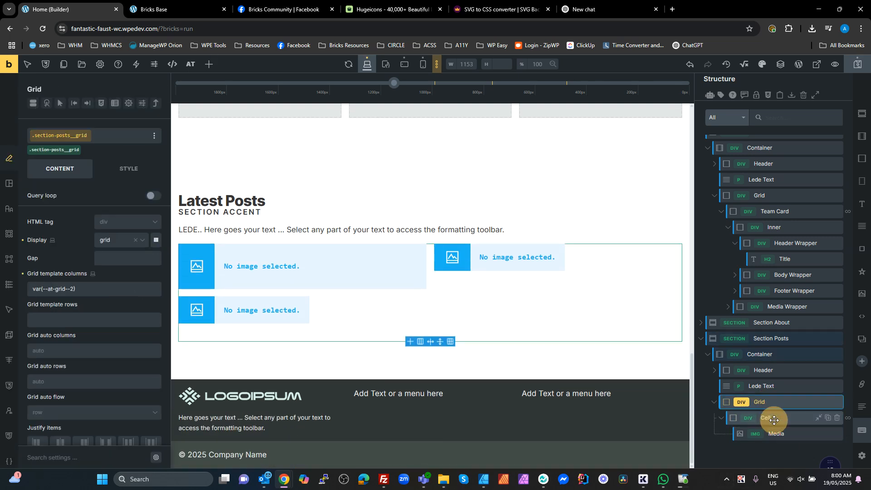
pyautogui.click(773, 418)
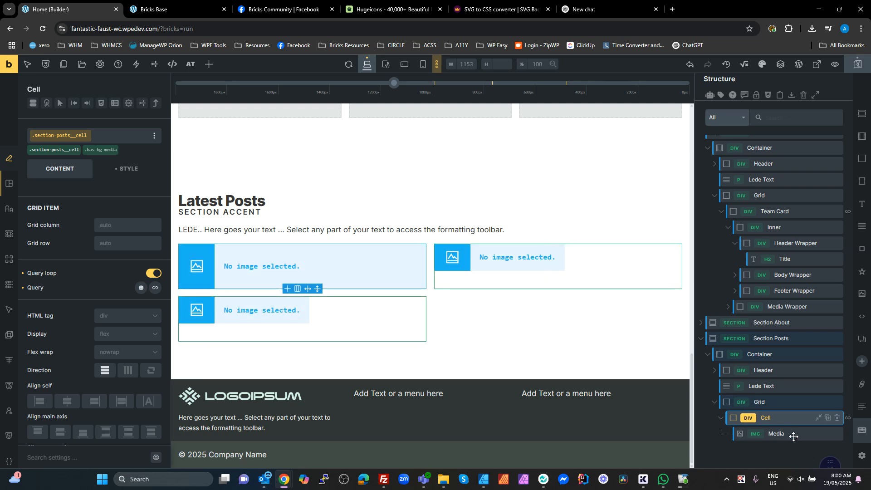
pyautogui.click(771, 400)
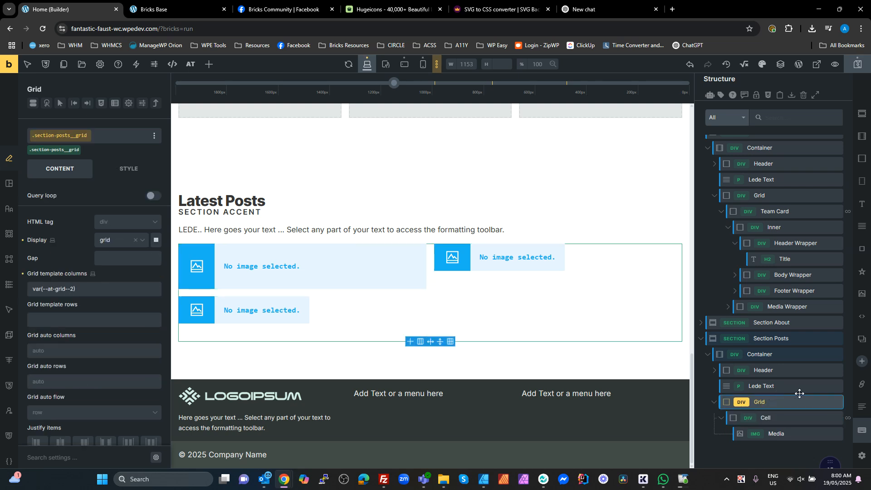
pyautogui.click(101, 103)
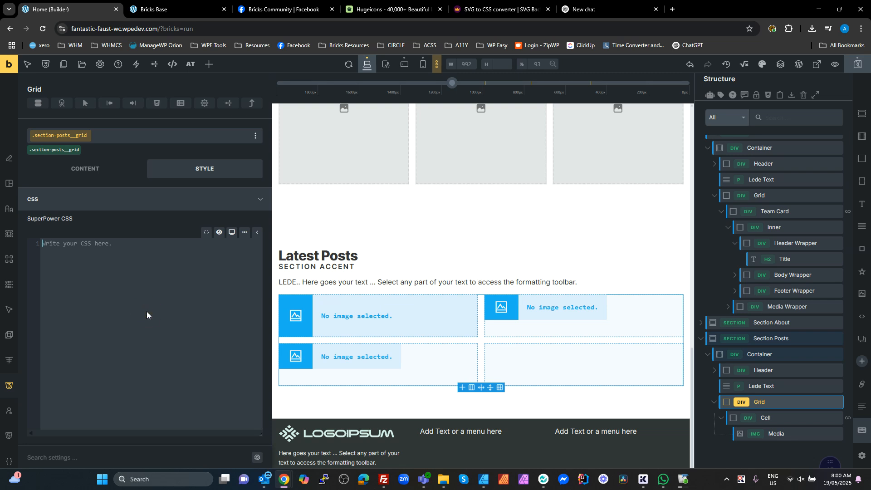
pyautogui.write('%root% > *:nth')
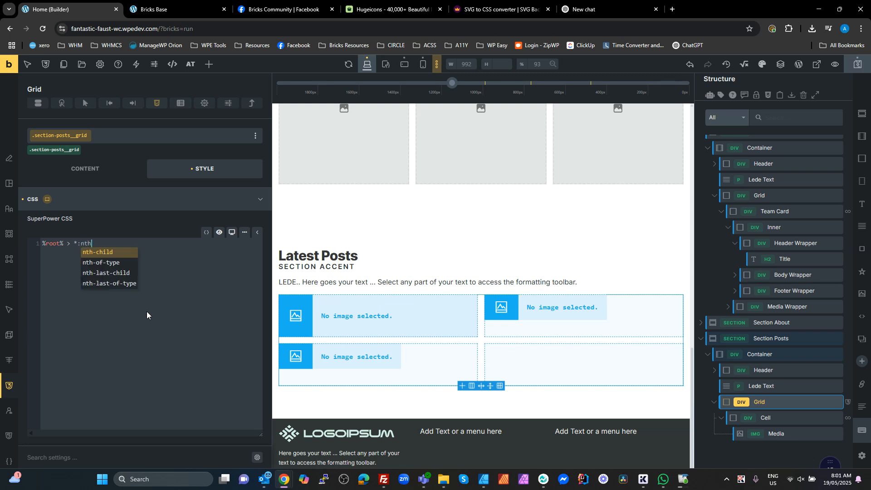
pyautogui.write('-chile')
pyautogui.press('BackSpace')
pyautogui.write('d(2)')
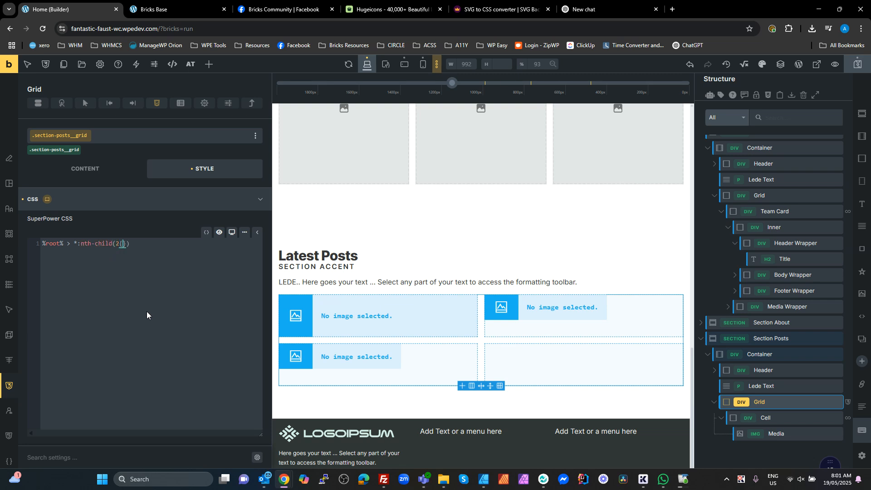
pyautogui.write('{')
# Add the declaration grid-row: span 2; to the nth-child(2) rule of the section-posts__grid class.
pyautogui.press('Return')
pyautogui.write('ro')
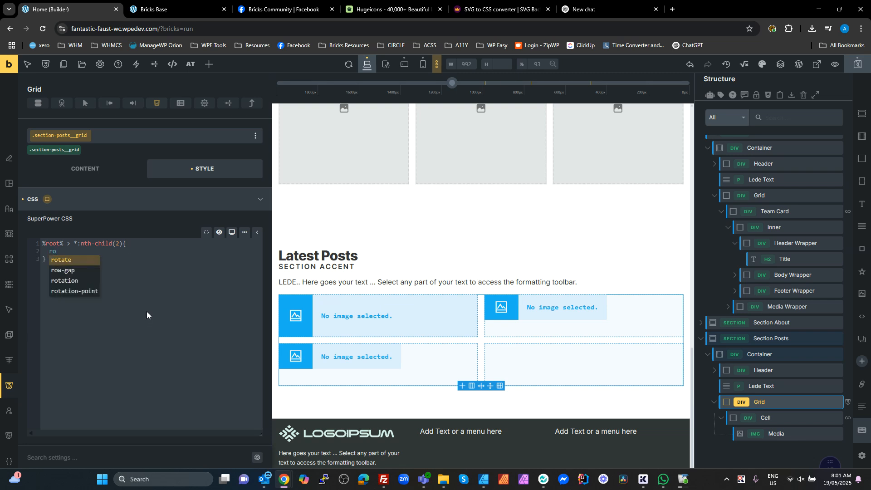
pyautogui.write('w')
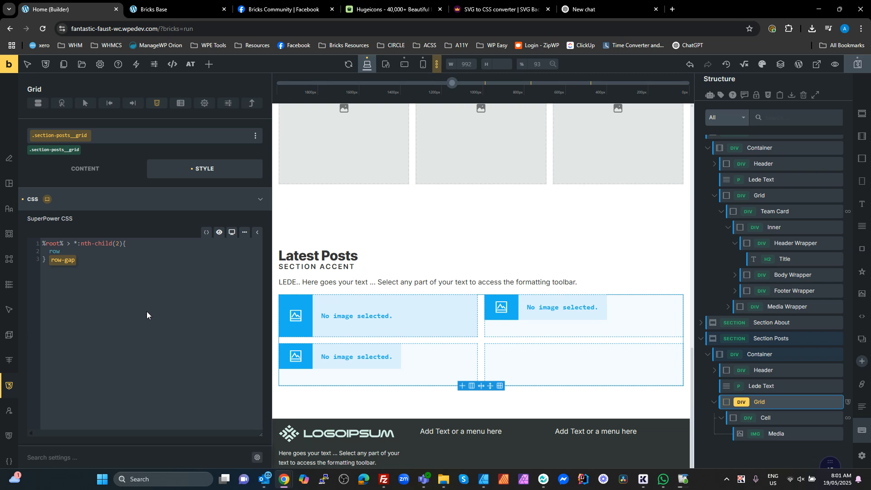
pyautogui.press('BackSpace')
pyautogui.press('BackSpace')
pyautogui.press('BackSpace')
pyautogui.write('grid')
pyautogui.write('-row')
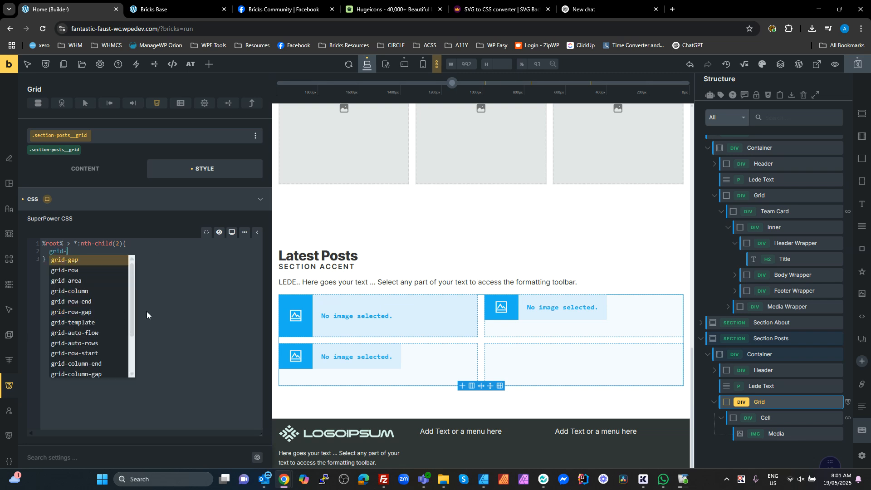
pyautogui.press('Return')
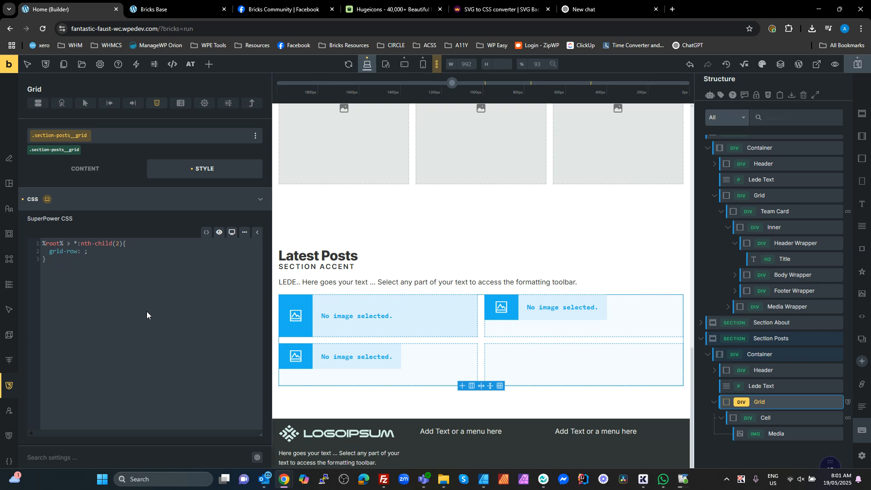
pyautogui.write('span 2')
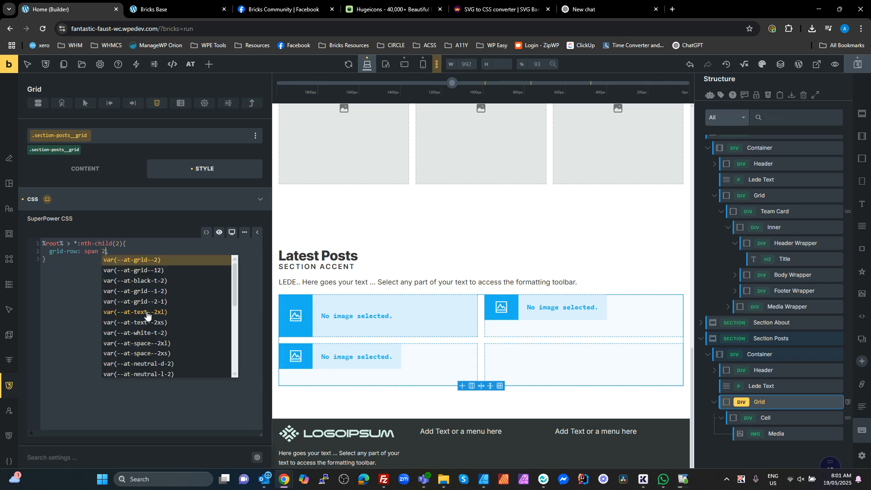
pyautogui.press('Escape')
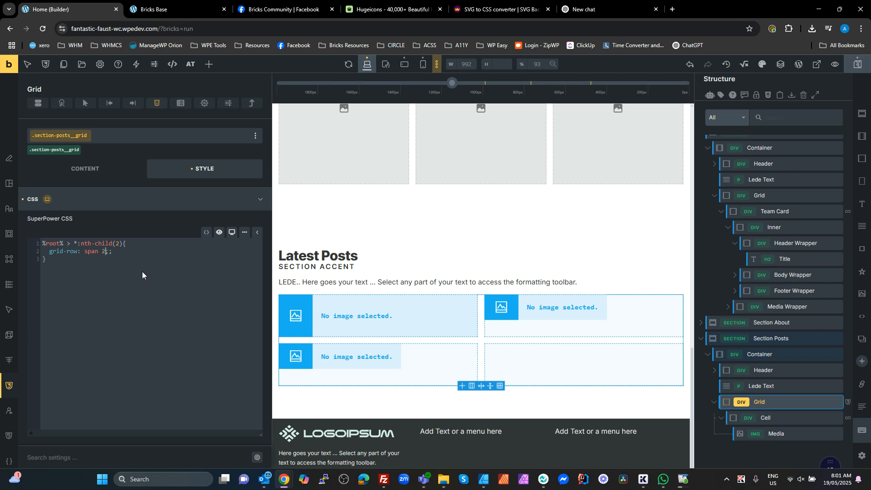
pyautogui.press('BackSpace')
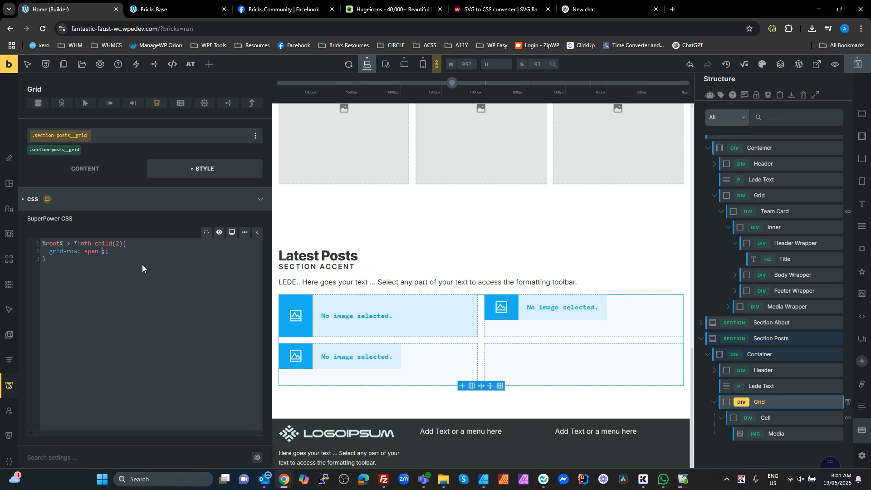
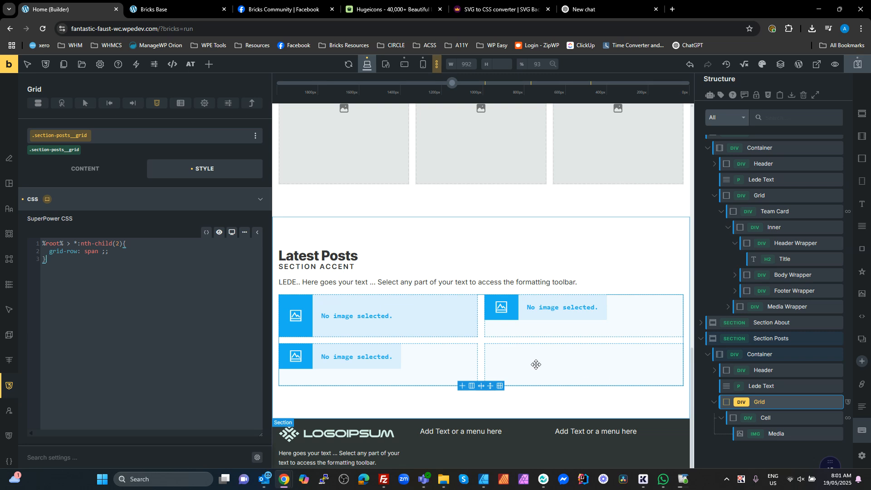
pyautogui.click(109, 251)
pyautogui.write('2')
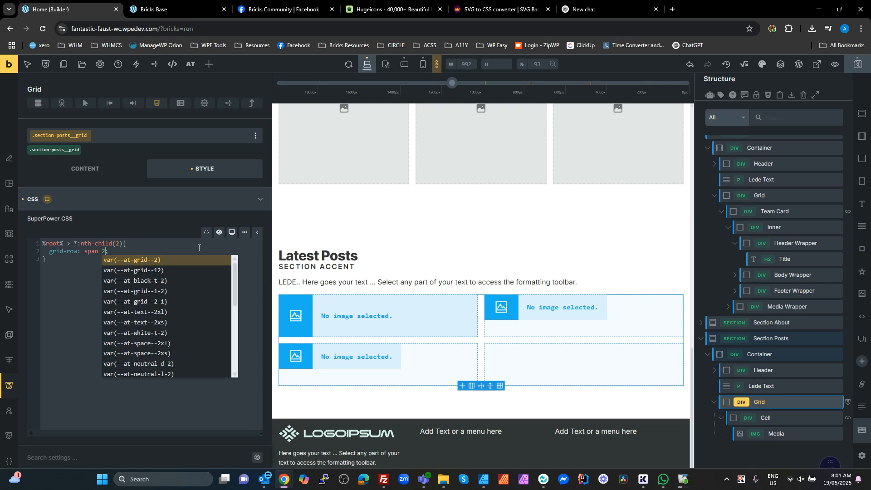
pyautogui.click(87, 253)
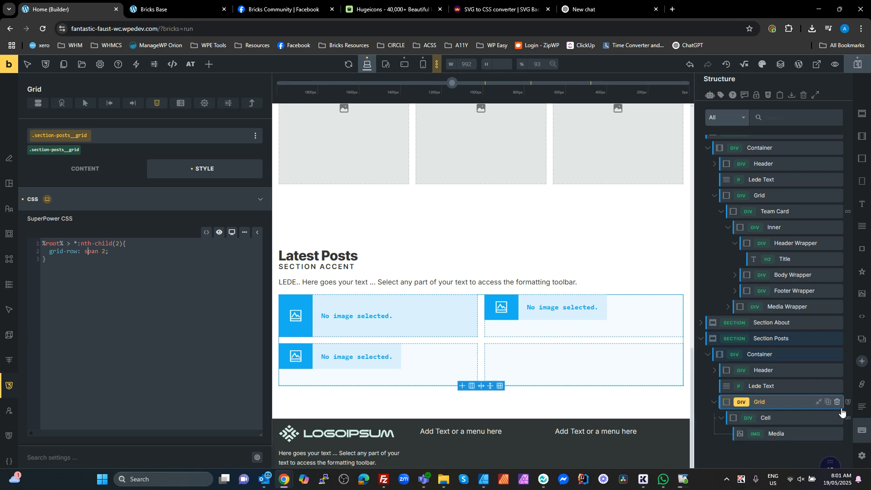
# Assign placeholder-img.png from the media library to the Latest Posts cell's Media image at Medium Large (768×512) size.
pyautogui.click(778, 432)
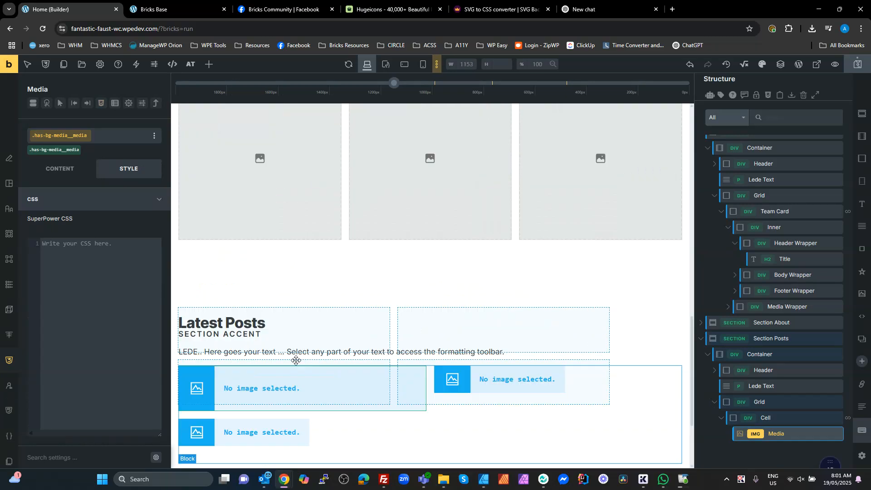
pyautogui.click(86, 174)
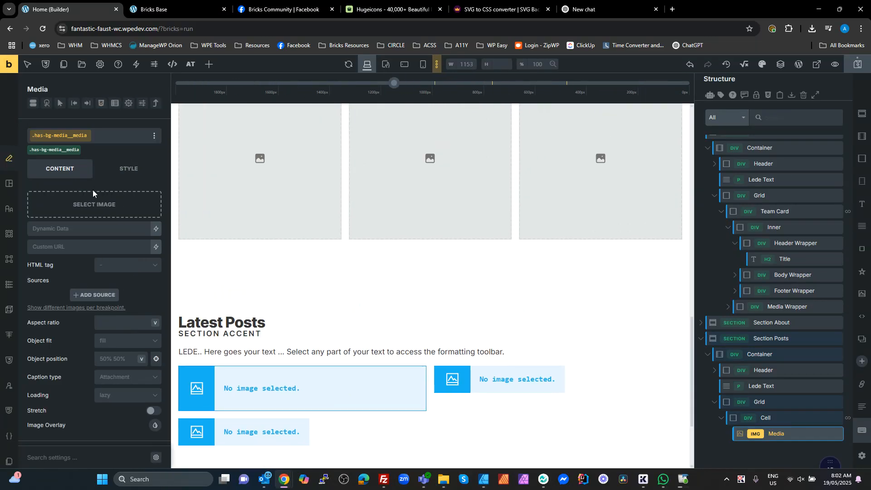
pyautogui.click(230, 226)
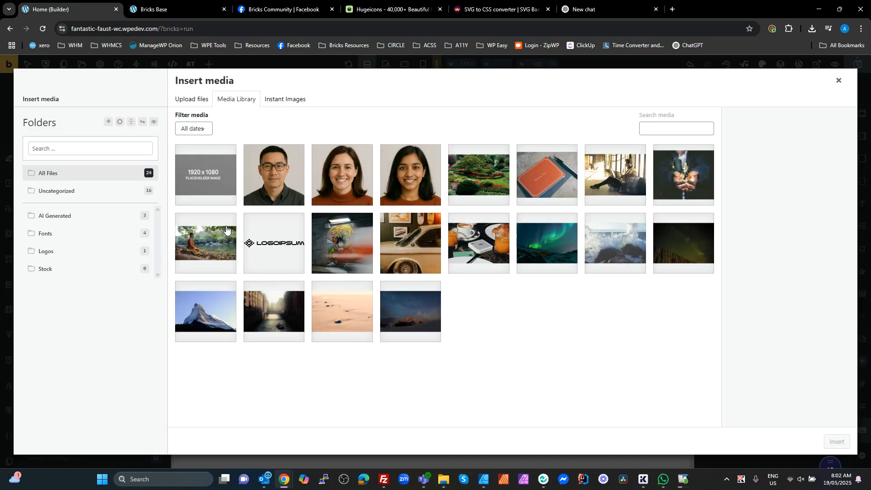
pyautogui.click(204, 187)
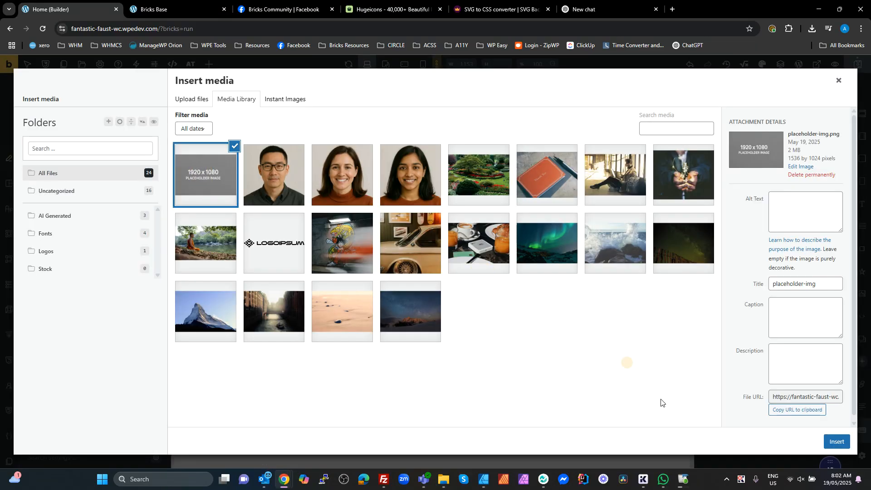
pyautogui.click(837, 442)
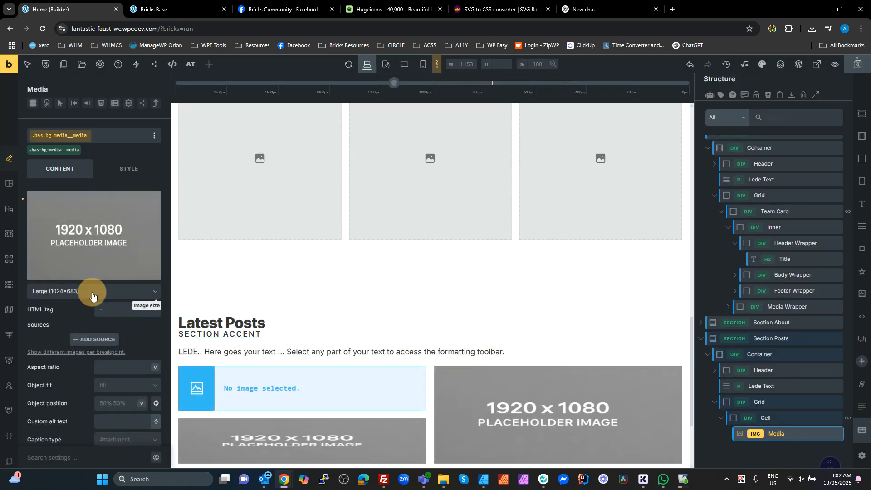
pyautogui.click(93, 291)
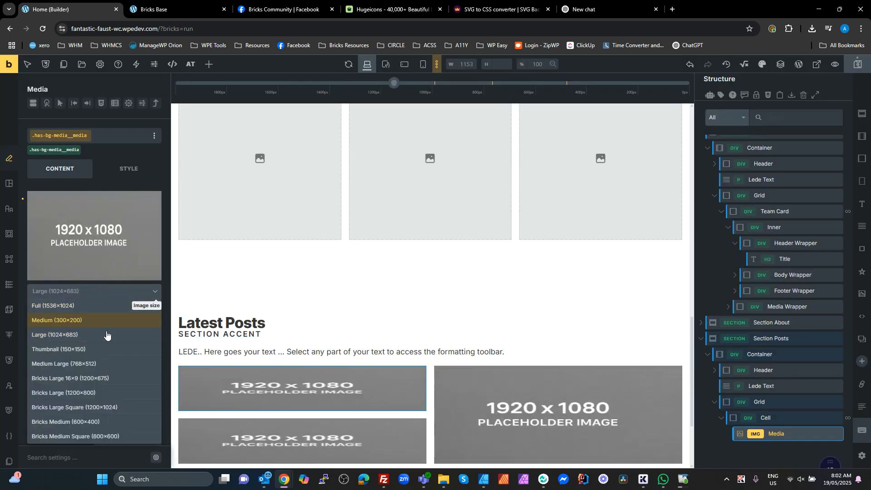
pyautogui.click(89, 364)
# Add an image source for the Desktop (Base breakpoint) that uses the dynamic data {featured_image}.
pyautogui.click(94, 339)
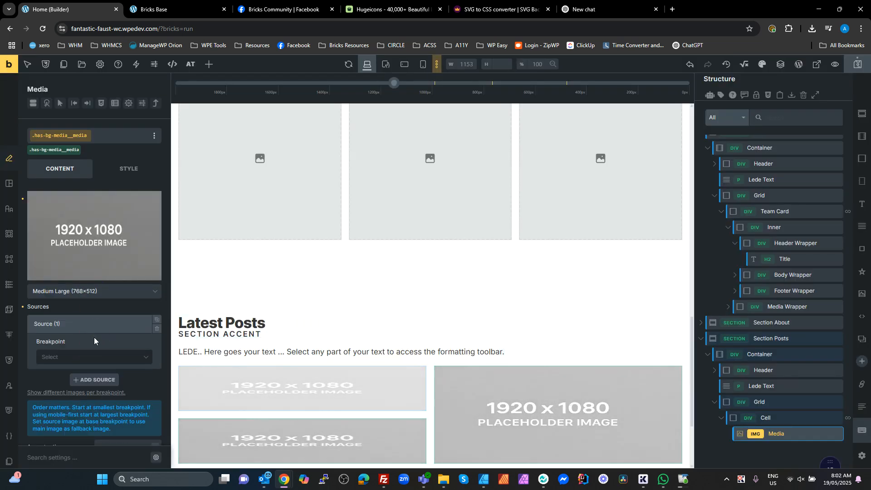
pyautogui.click(83, 357)
pyautogui.click(89, 415)
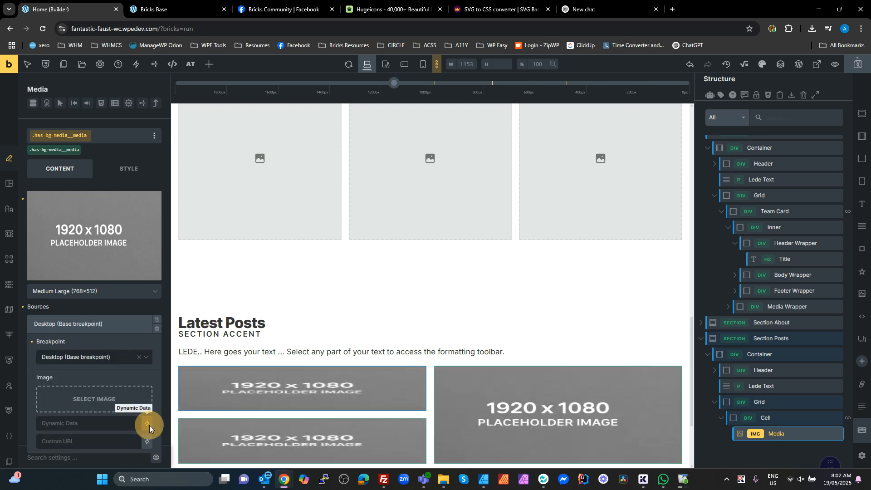
pyautogui.click(148, 424)
pyautogui.write('fea')
pyautogui.click(146, 200)
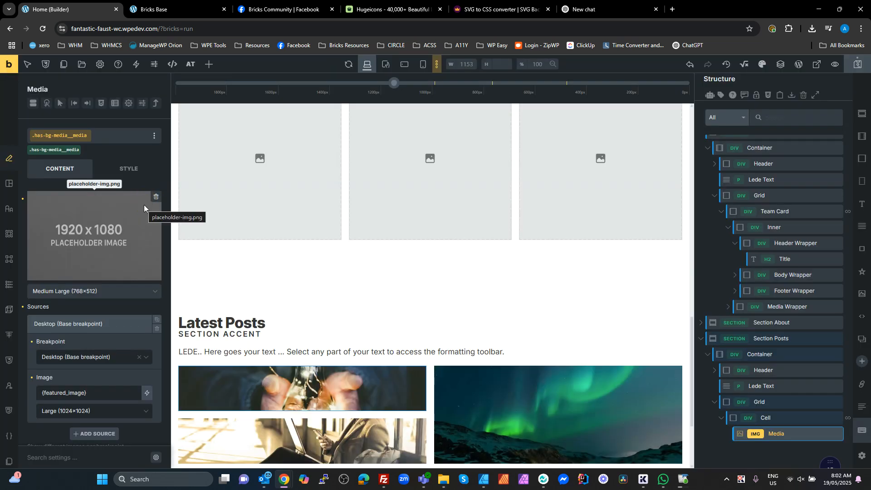
# Set the gap of the section-posts__grid class to the Grid Gap S variable.
pyautogui.scroll(-2, 507, 307)
pyautogui.scroll(-1, 507, 307)
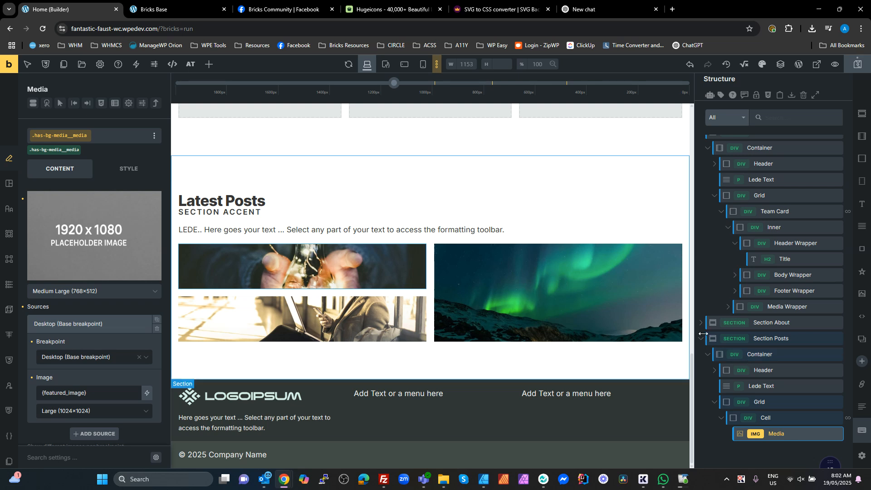
pyautogui.click(771, 402)
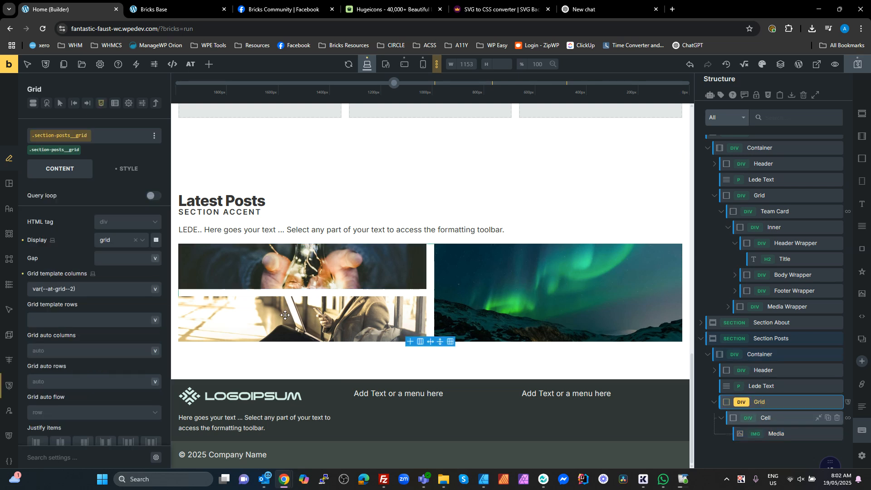
pyautogui.click(156, 259)
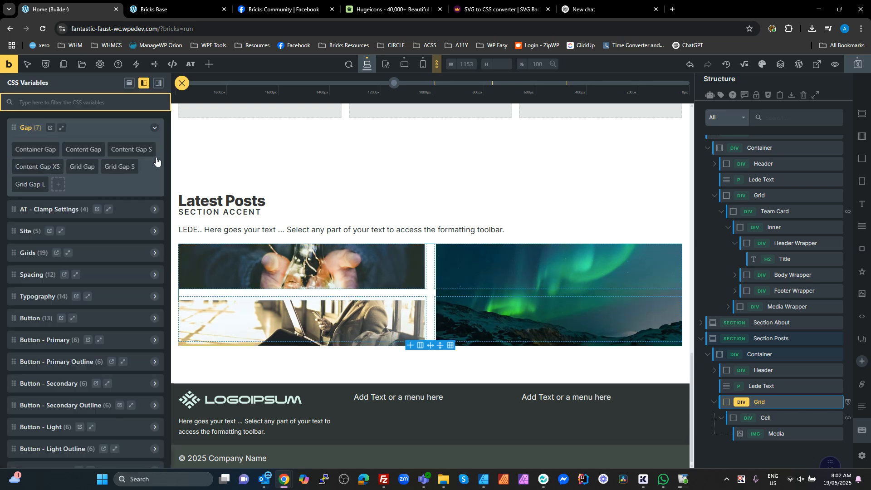
pyautogui.click(120, 170)
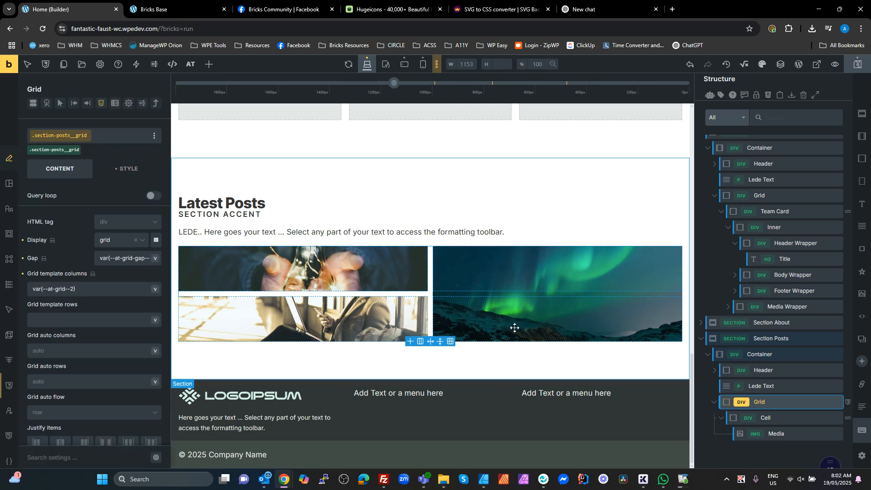
# Add a heading inside the Latest Posts cell and set its HTML tag to h3.
pyautogui.click(774, 418)
pyautogui.click(862, 204)
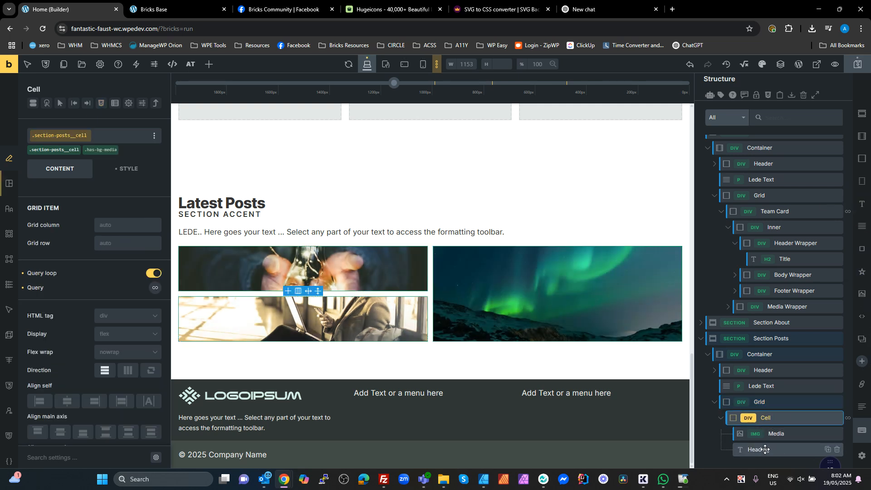
pyautogui.click(776, 449)
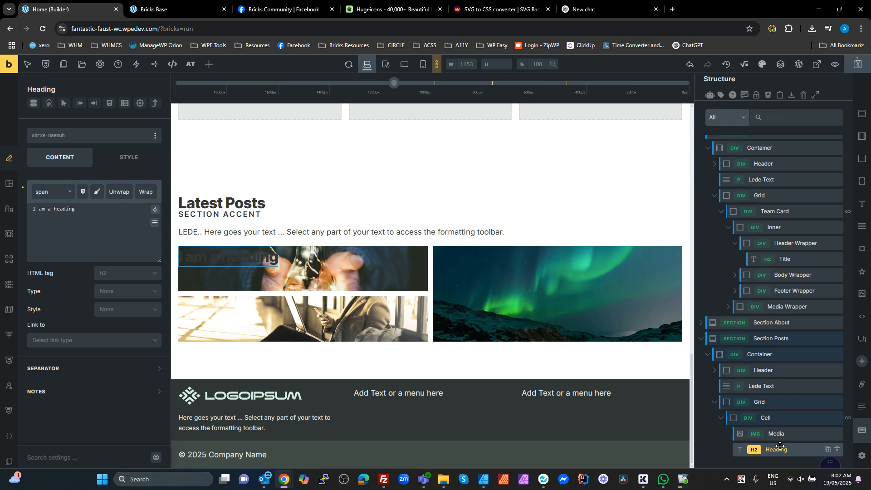
pyautogui.click(117, 276)
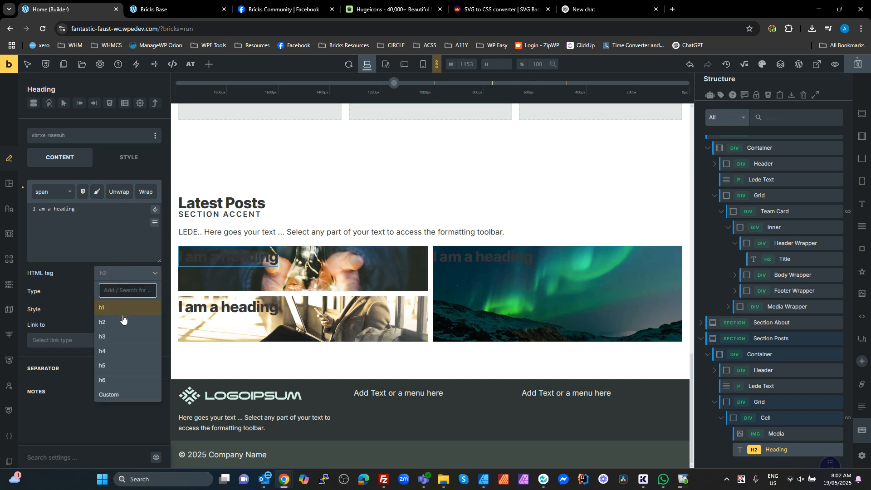
pyautogui.click(110, 337)
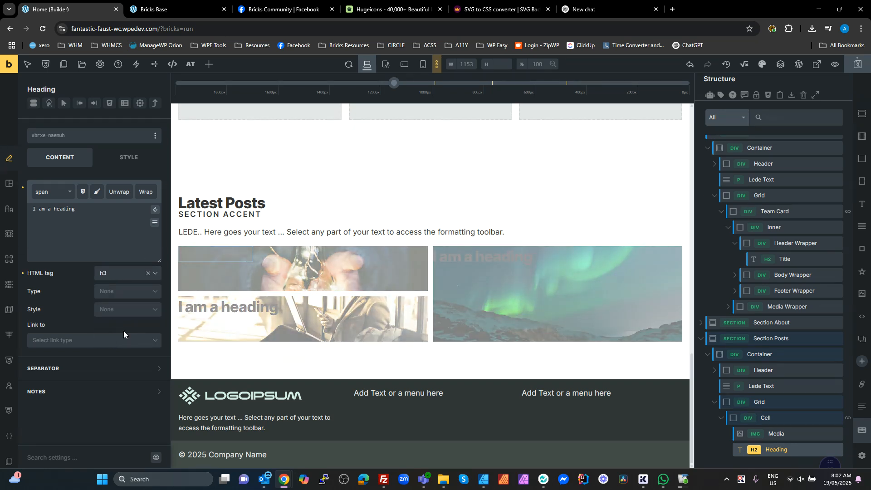
# Replace the heading's text with the dynamic post title tag, extended to {post_title:link}.
pyautogui.doubleClick(64, 208)
pyautogui.hotkey('ctrl', 'a')
pyautogui.press('BackSpace')
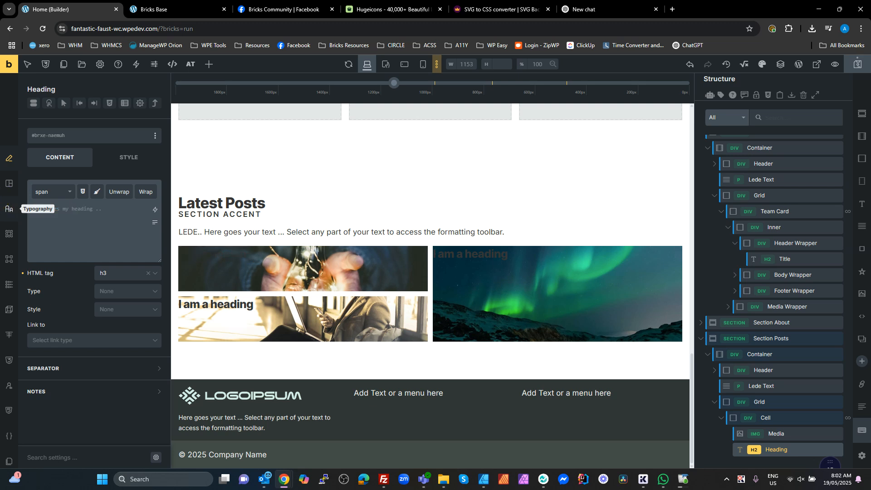
pyautogui.click(156, 210)
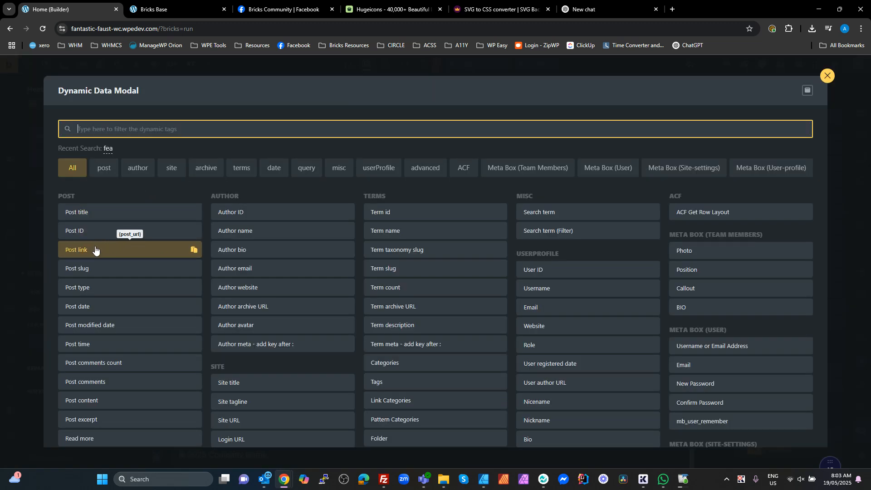
pyautogui.click(83, 212)
pyautogui.click(74, 212)
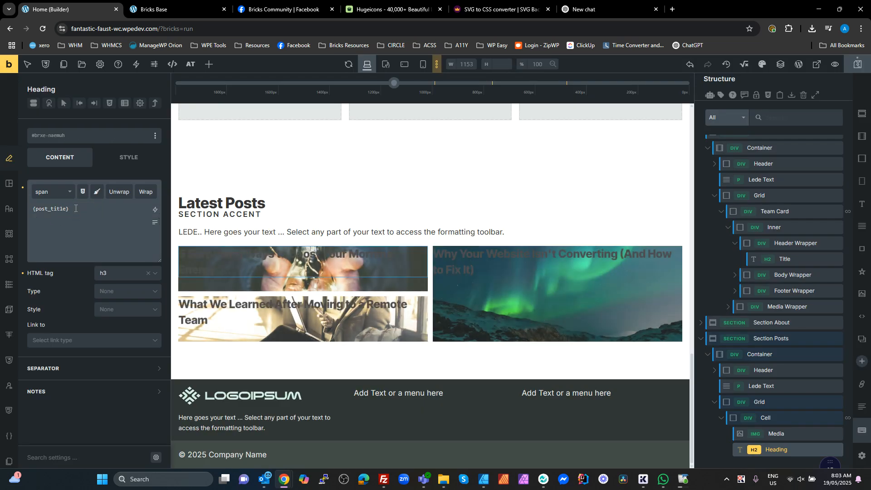
pyautogui.write(':link')
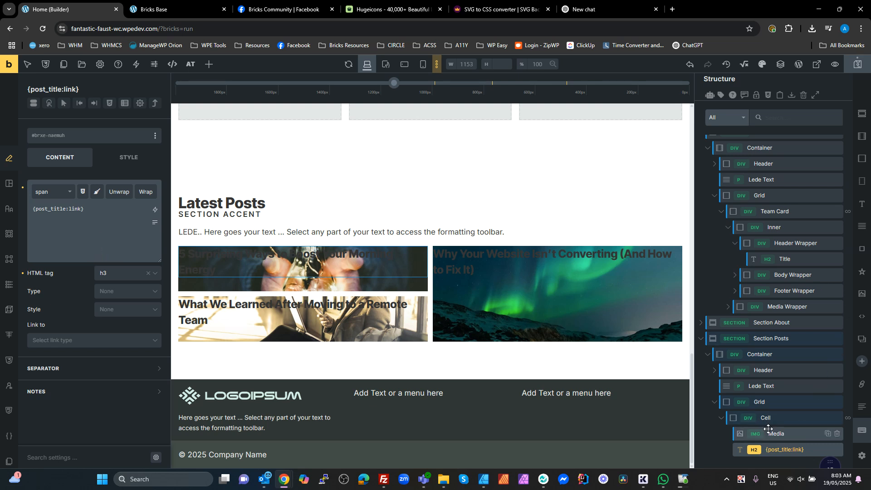
# Set the padding of the section-posts__cell class to the spacing variable s, var(--at-space--s), on all four sides.
pyautogui.click(766, 418)
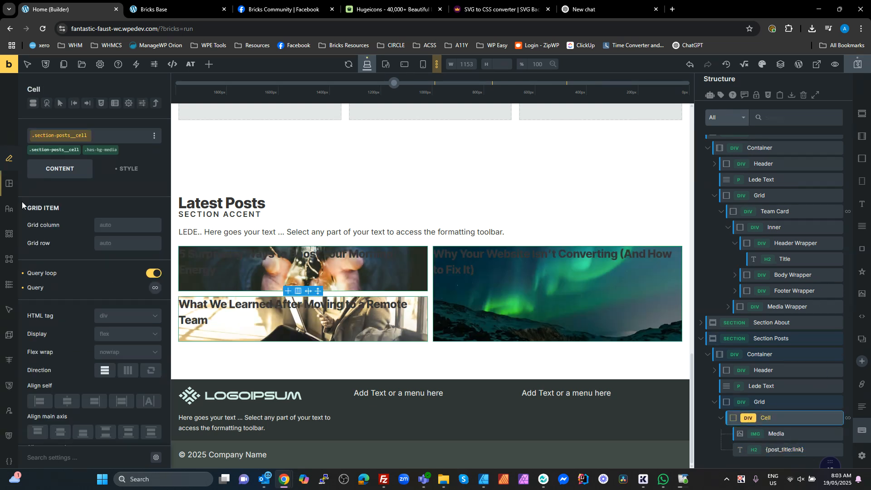
pyautogui.click(9, 184)
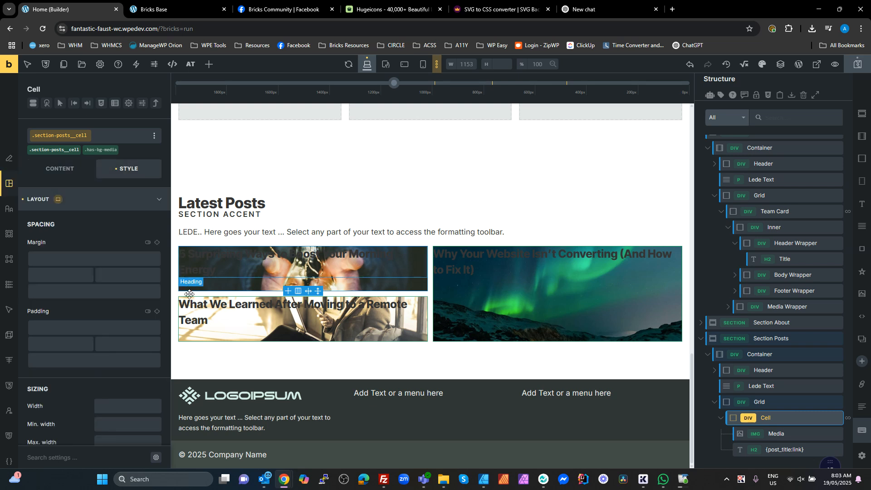
pyautogui.click(157, 312)
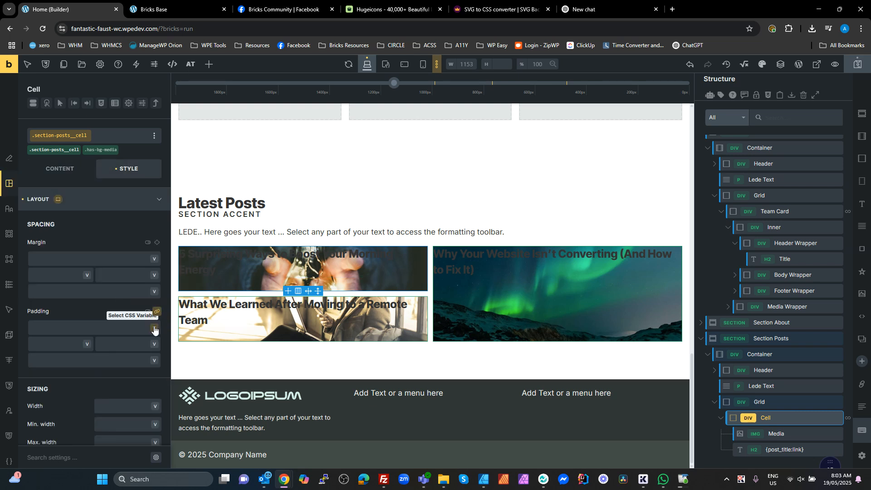
pyautogui.click(155, 328)
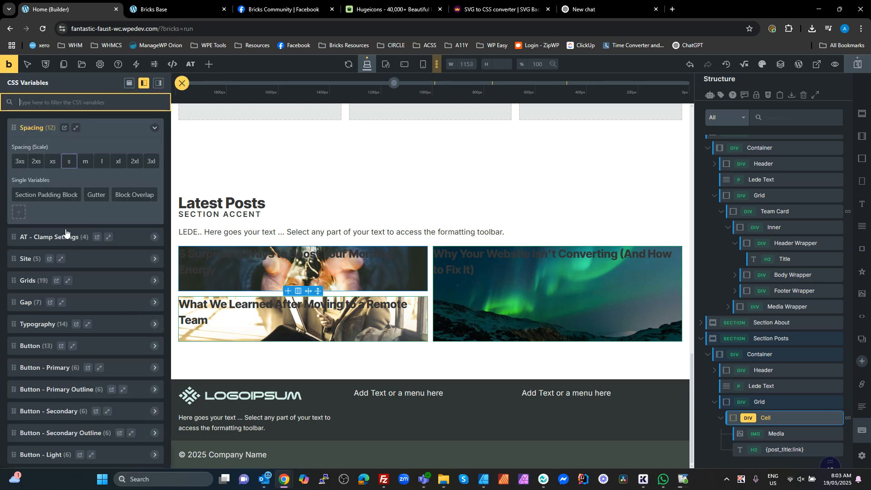
pyautogui.click(67, 158)
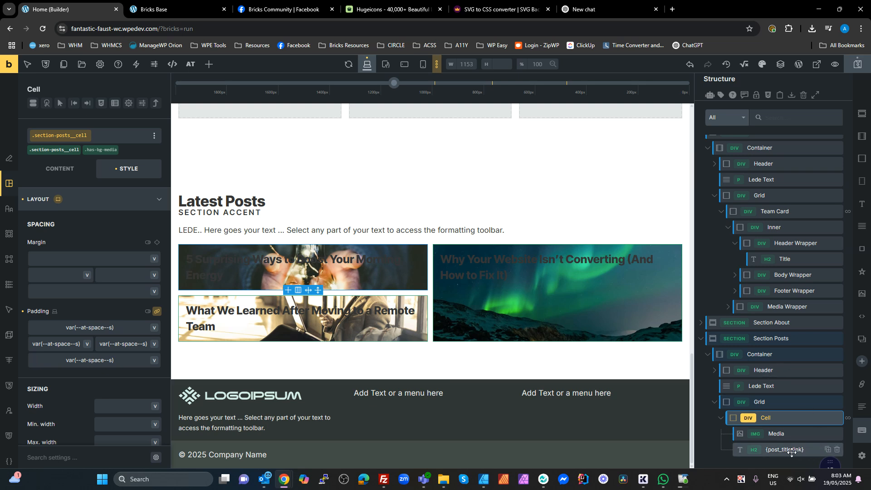
# Rename the heading element in the Latest Posts cell as Title and set its text color to primary-l-6.
pyautogui.click(763, 449)
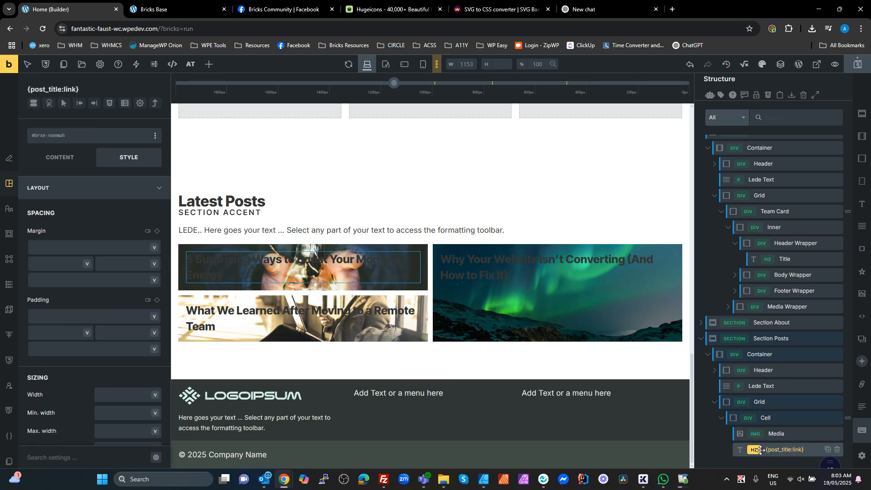
pyautogui.doubleClick(787, 449)
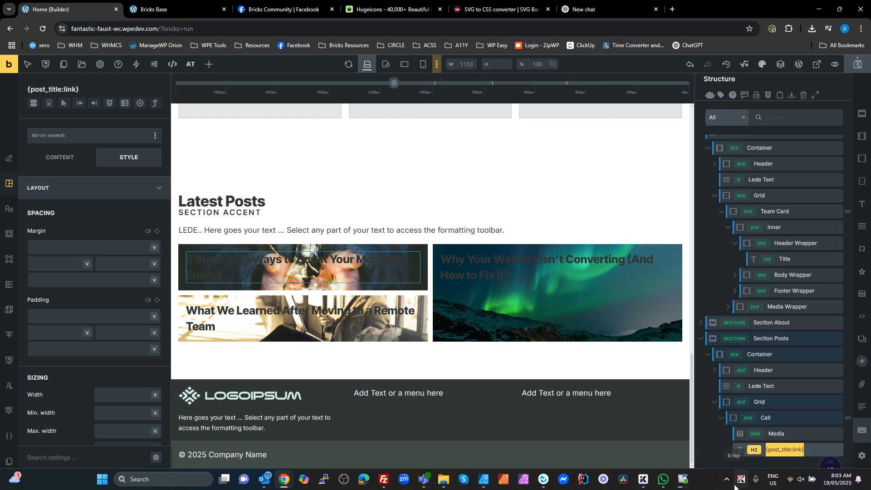
pyautogui.write('Title')
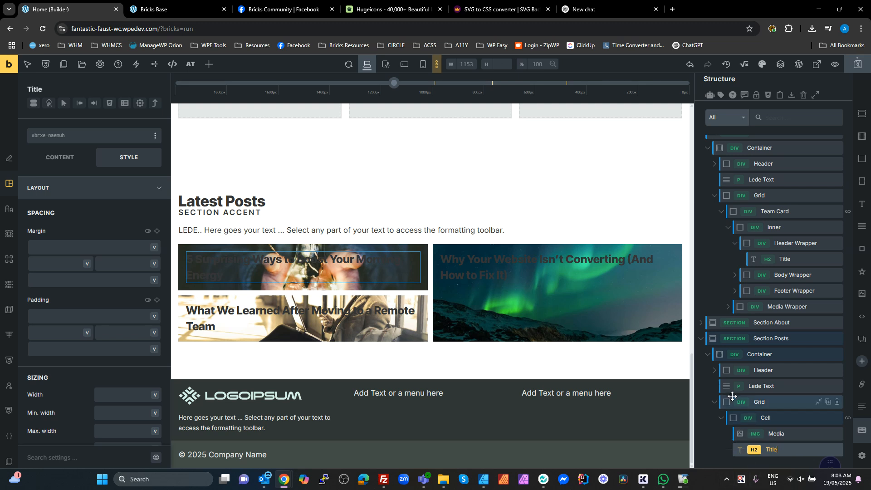
pyautogui.click(9, 209)
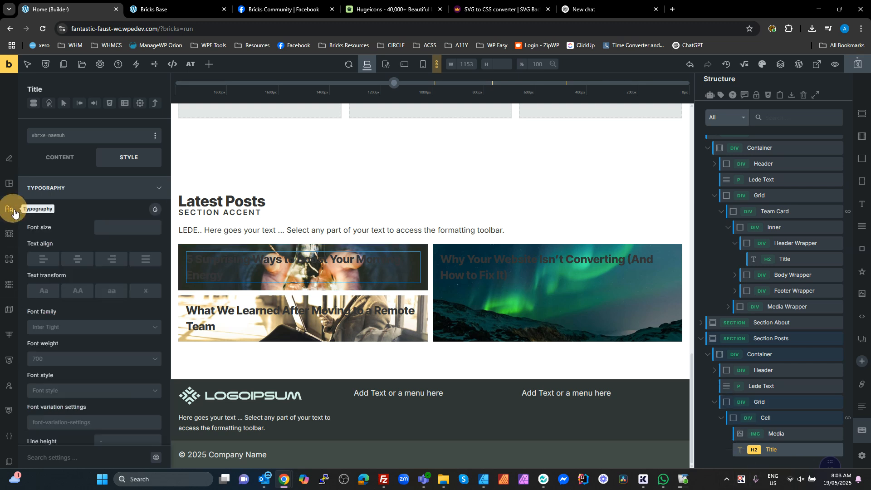
pyautogui.click(156, 210)
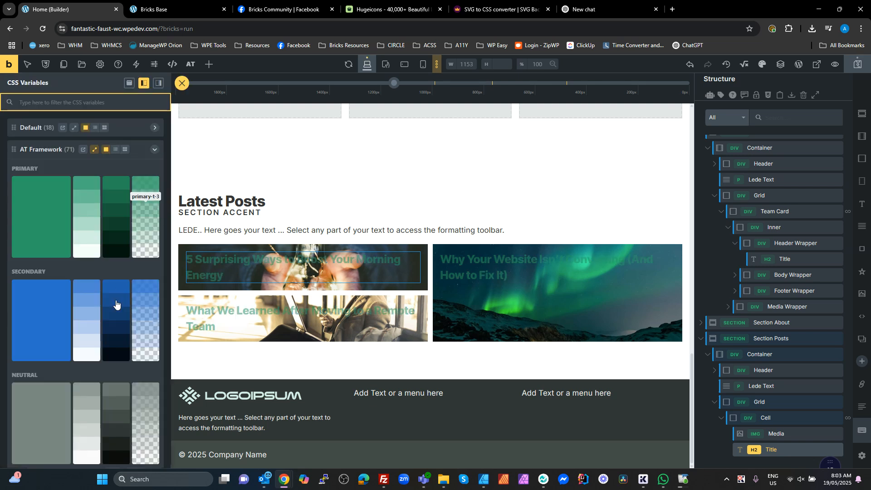
pyautogui.scroll(-1, 119, 283)
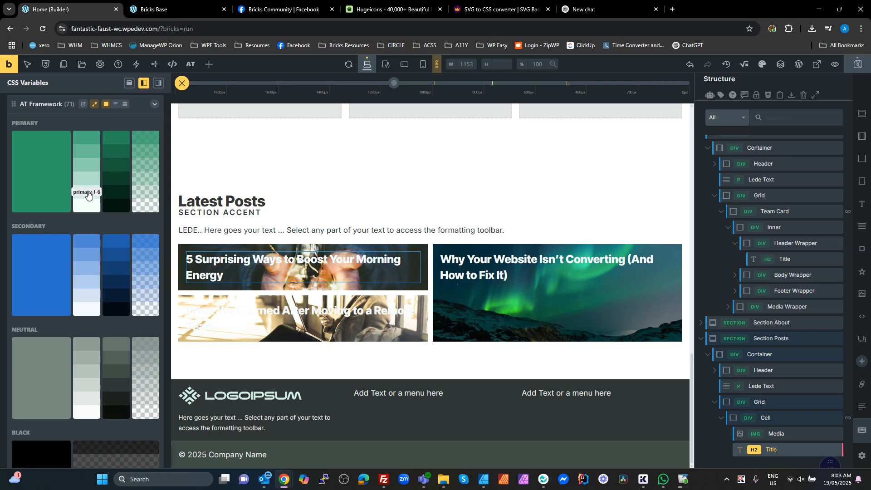
pyautogui.click(87, 194)
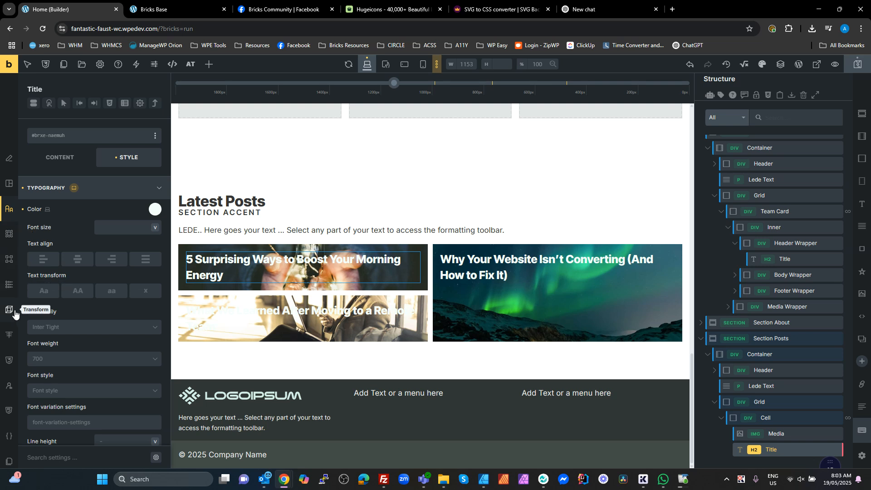
pyautogui.click(8, 285)
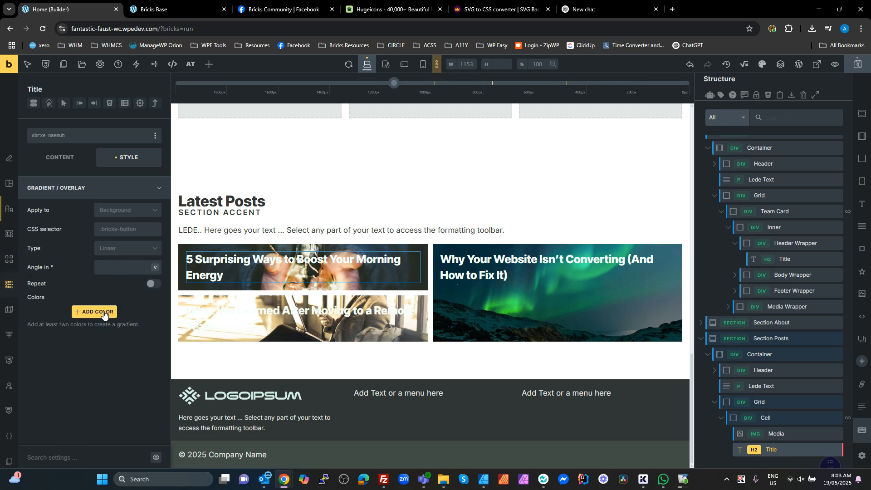
pyautogui.click(121, 210)
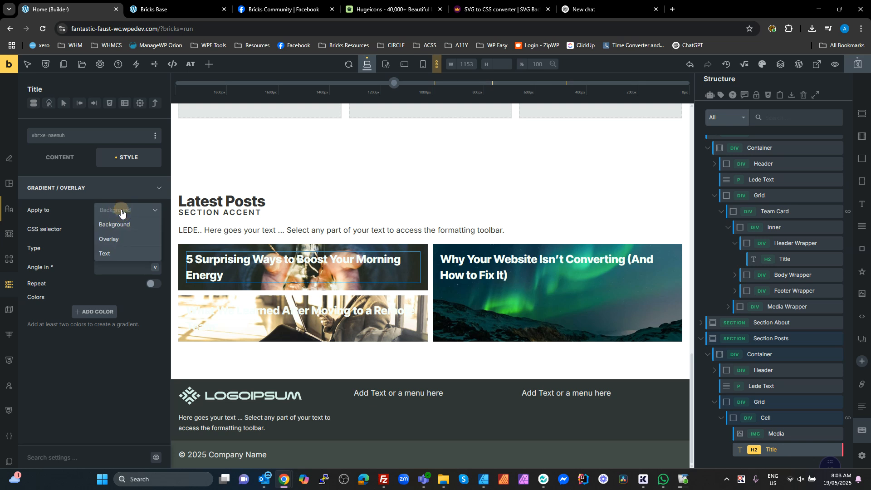
pyautogui.click(120, 242)
pyautogui.click(94, 311)
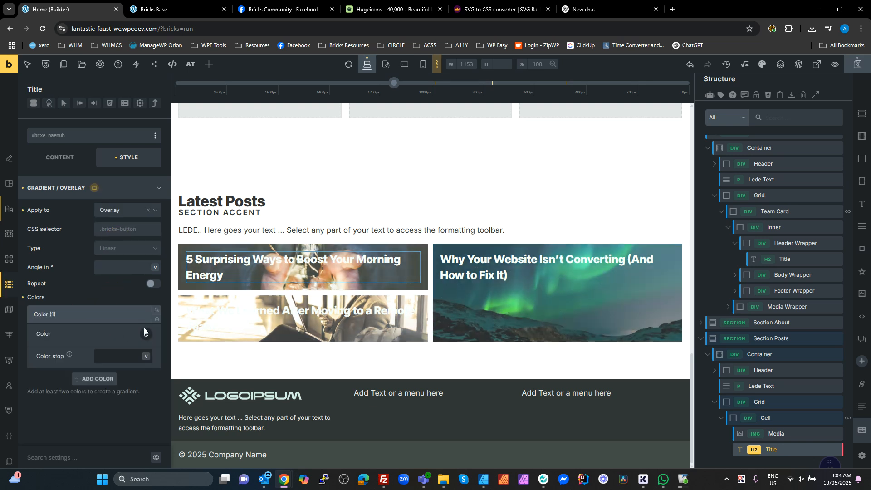
pyautogui.click(147, 336)
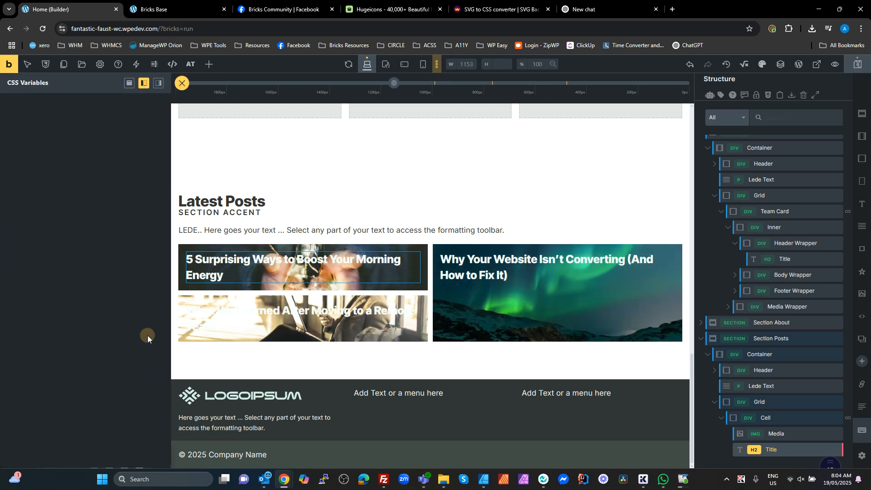
pyautogui.scroll(-2, 150, 372)
pyautogui.scroll(-3, 149, 399)
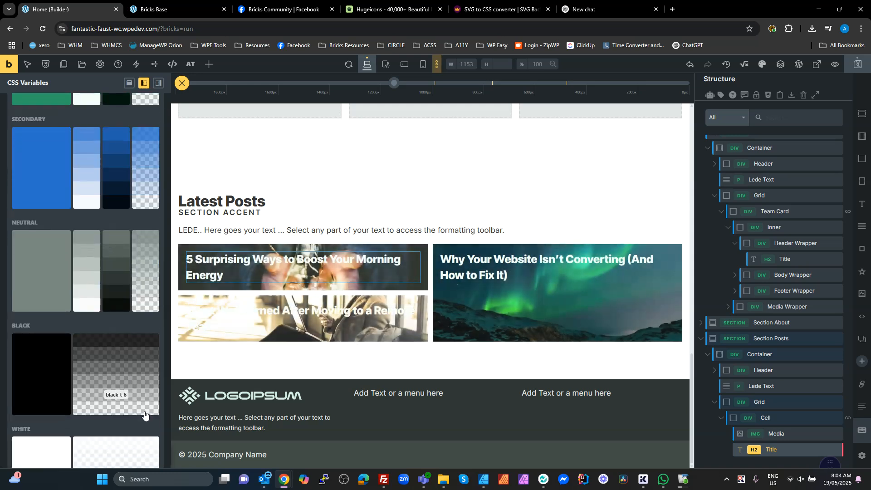
pyautogui.click(135, 293)
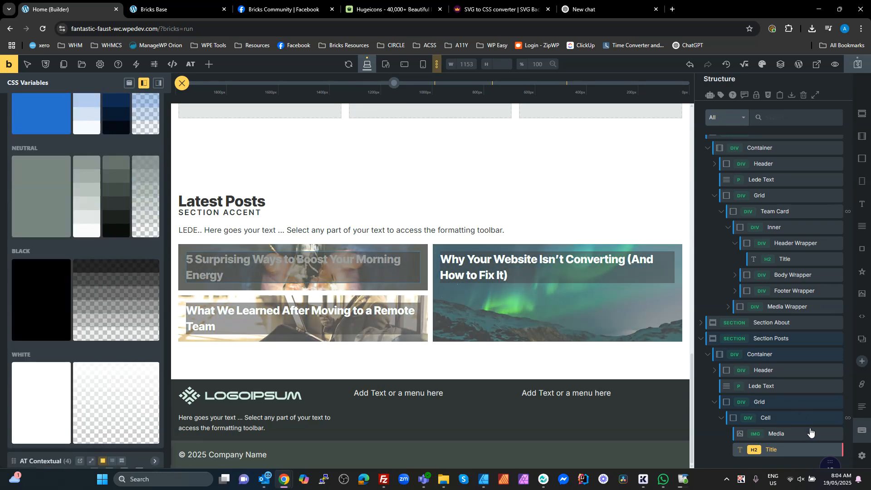
pyautogui.scroll(5, 90, 204)
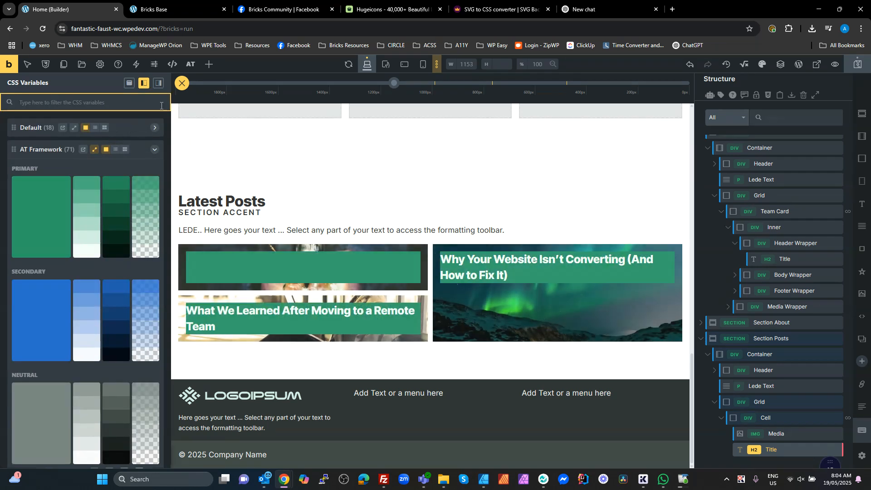
pyautogui.click(182, 83)
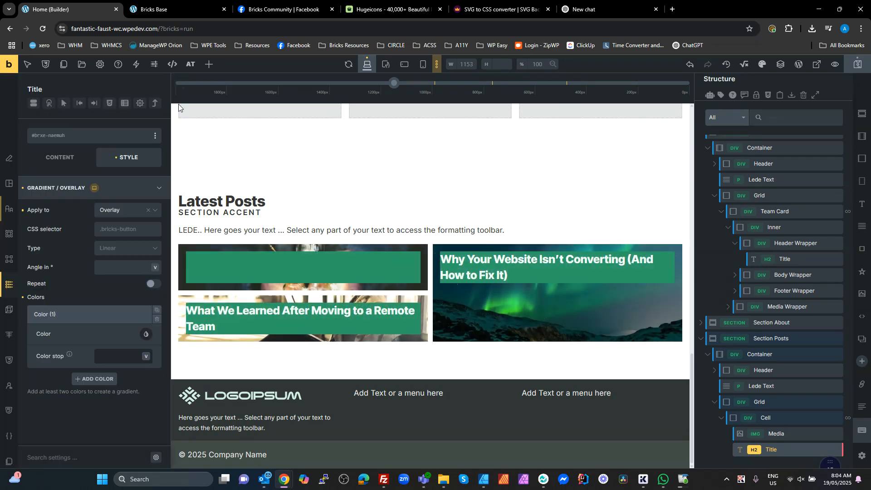
pyautogui.click(24, 188)
# Give the section-posts__cell class a gradient applied as Overlay with one color, black-t-4, and save the page.
pyautogui.click(771, 418)
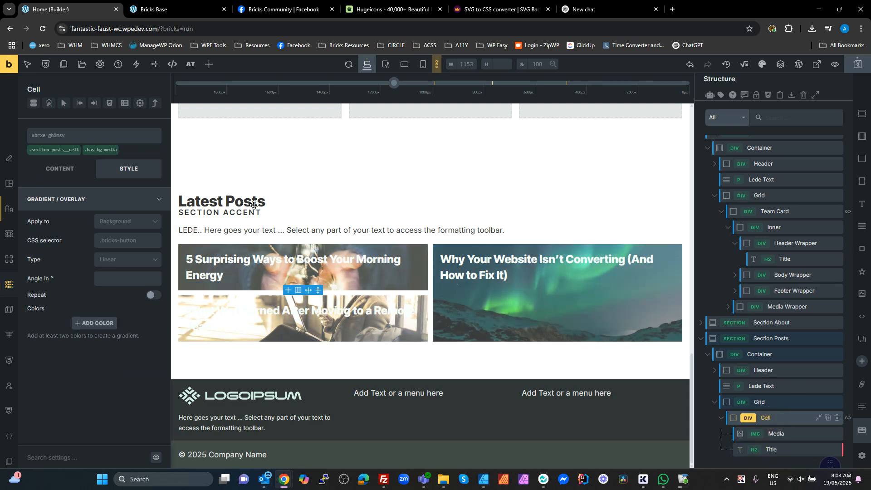
pyautogui.click(54, 150)
pyautogui.click(9, 287)
pyautogui.click(8, 287)
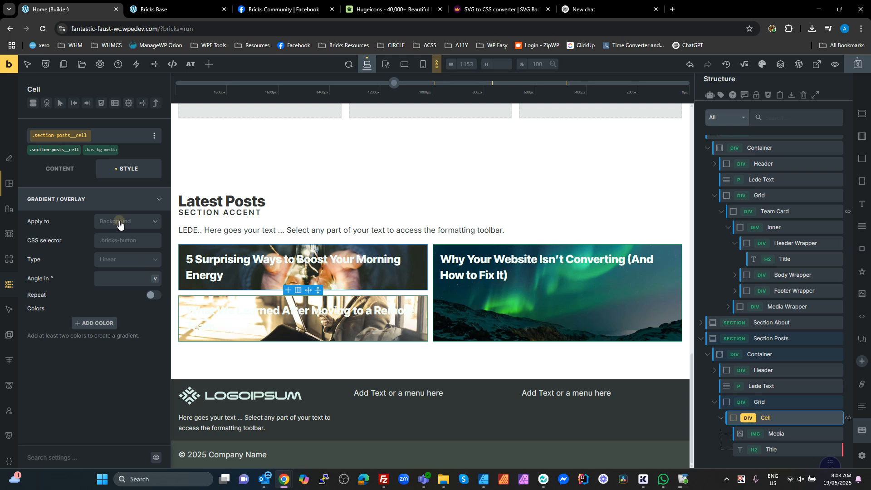
pyautogui.click(120, 223)
pyautogui.click(111, 251)
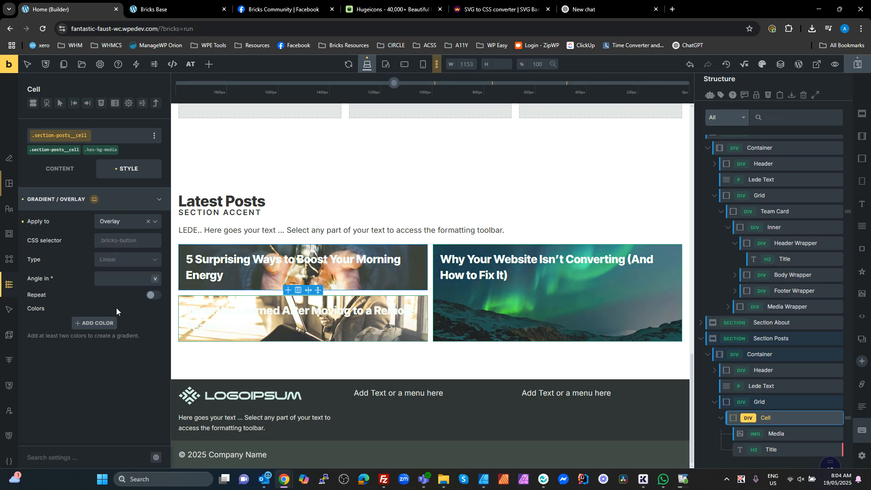
pyautogui.click(99, 324)
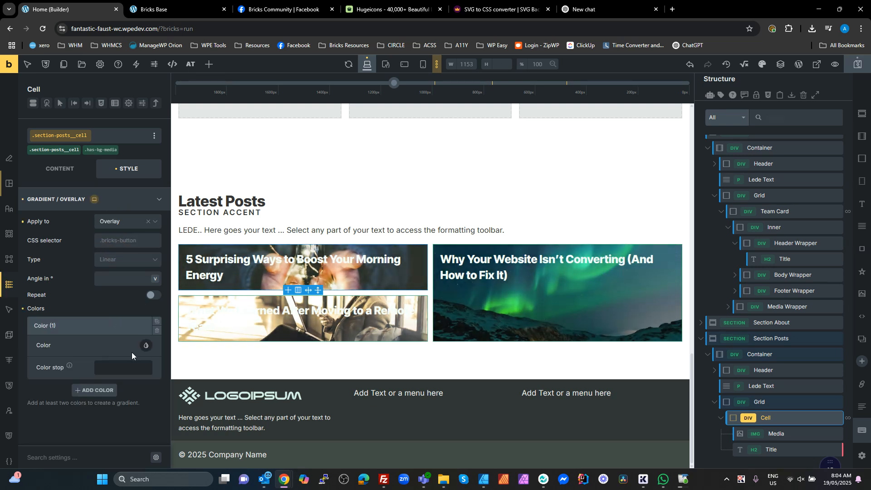
pyautogui.click(145, 345)
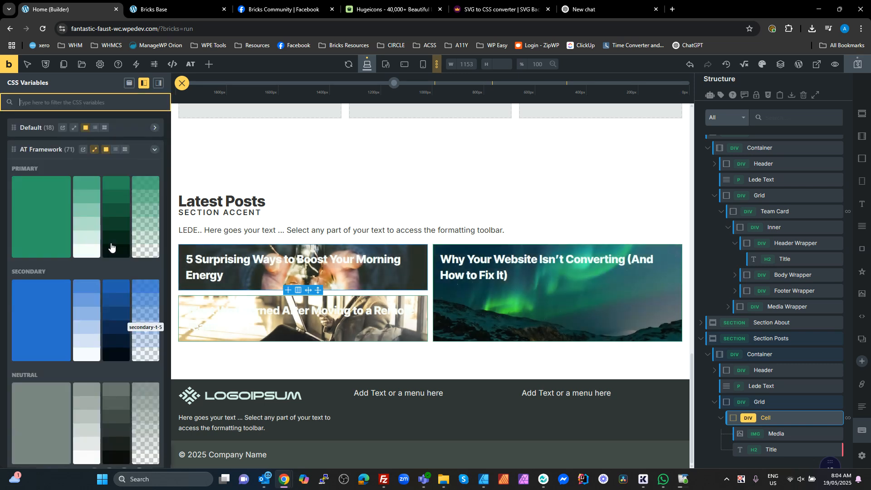
pyautogui.scroll(-5, 141, 359)
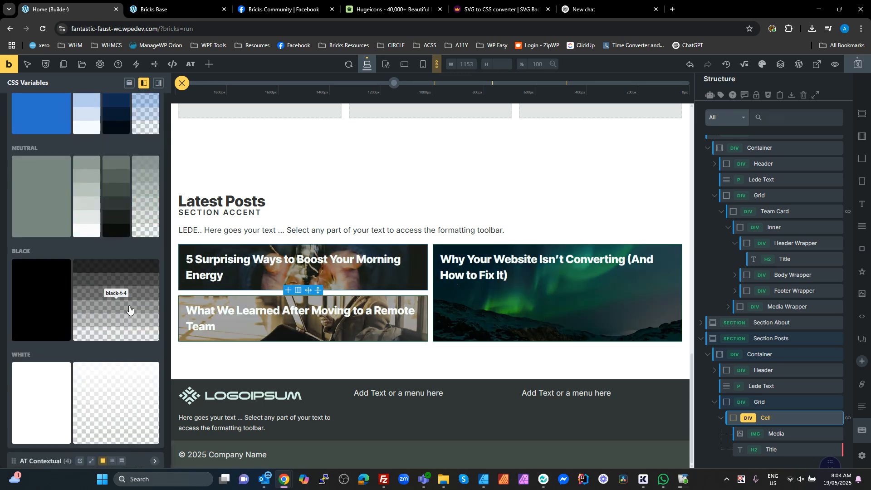
pyautogui.click(130, 308)
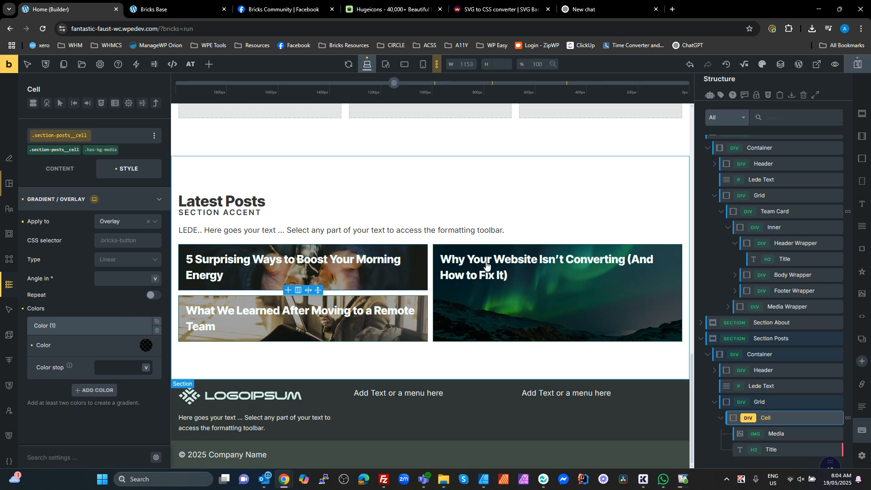
pyautogui.click(857, 67)
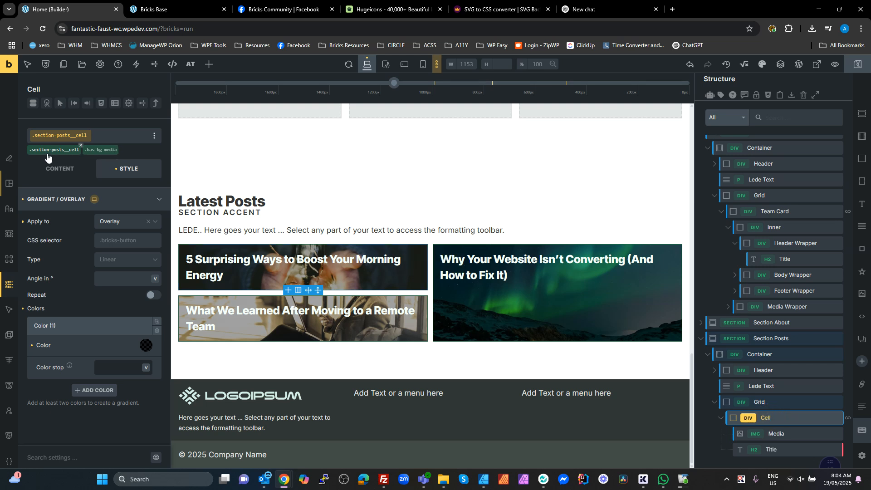
# Add the existing has-bg-media--hover-transform class to the Latest Posts cell and save the page.
pyautogui.click(58, 137)
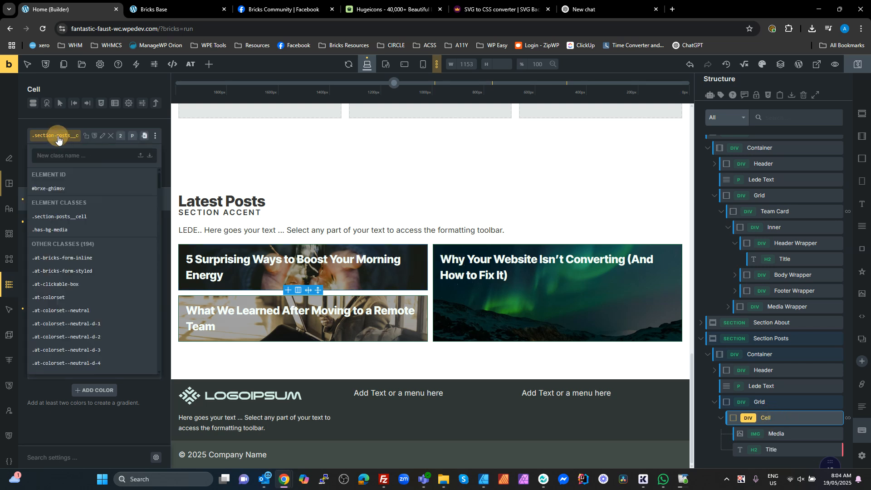
pyautogui.write('has')
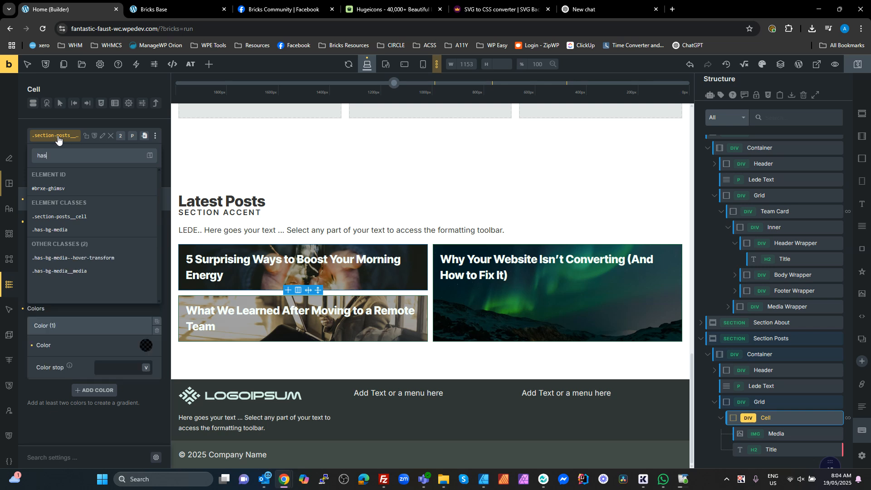
pyautogui.click(100, 258)
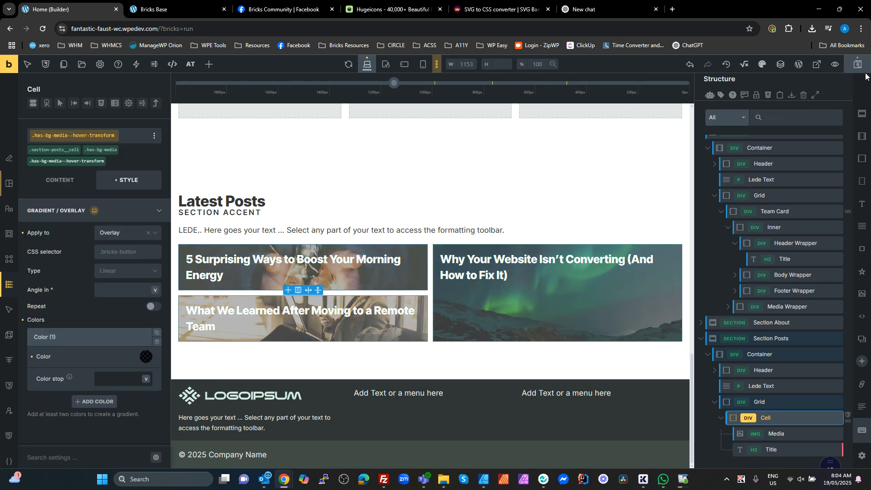
pyautogui.click(858, 66)
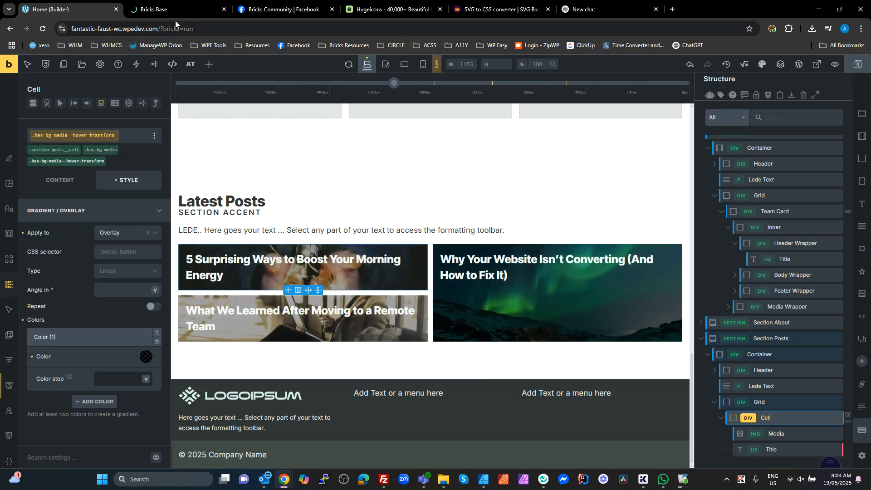
# Check the Latest Posts grid on the front-end page and open "5 Surprising Ways to Boost Your Morning Energy" through its title link.
pyautogui.click(152, 8)
pyautogui.scroll(-20, 415, 232)
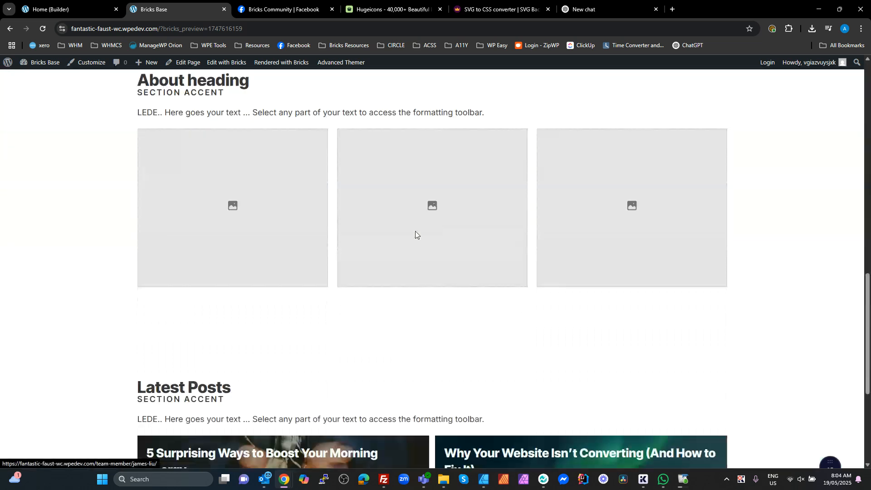
pyautogui.scroll(-2, 709, 253)
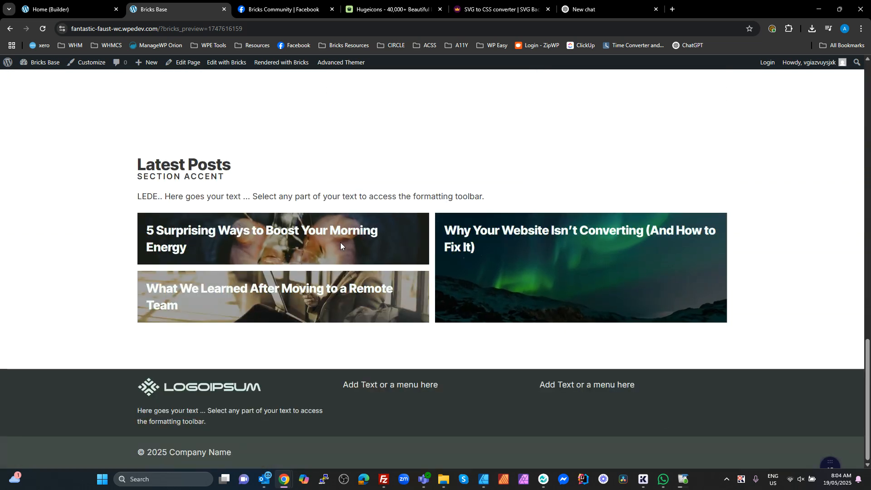
pyautogui.click(248, 233)
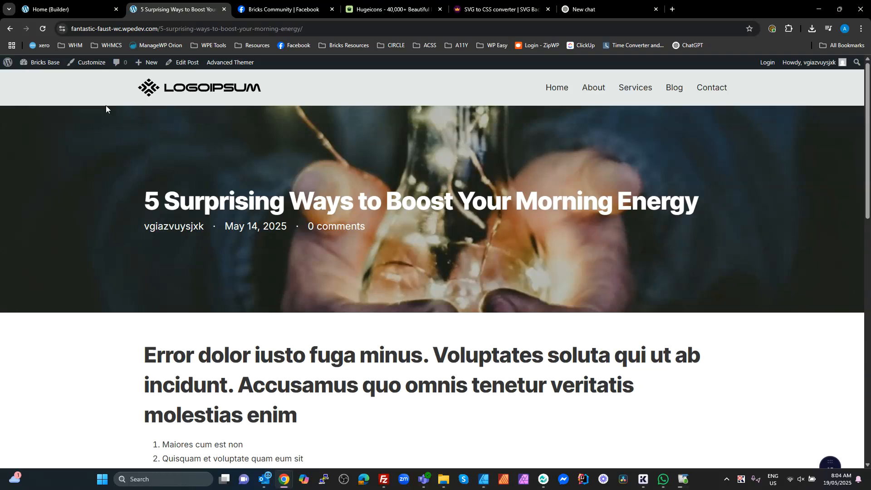
# Go back to the front-end home page, return to the builder and open the custom CSS of the Latest Posts grid's section-posts__grid class.
pyautogui.click(10, 29)
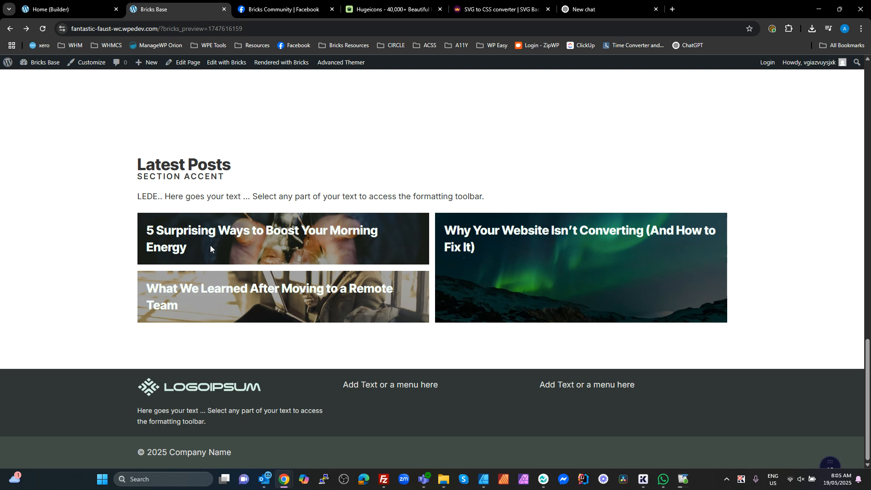
pyautogui.click(85, 14)
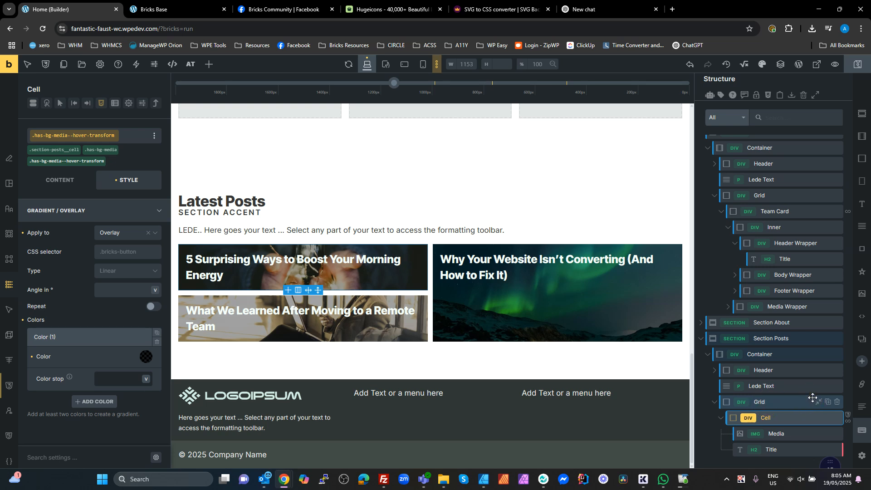
pyautogui.click(156, 103)
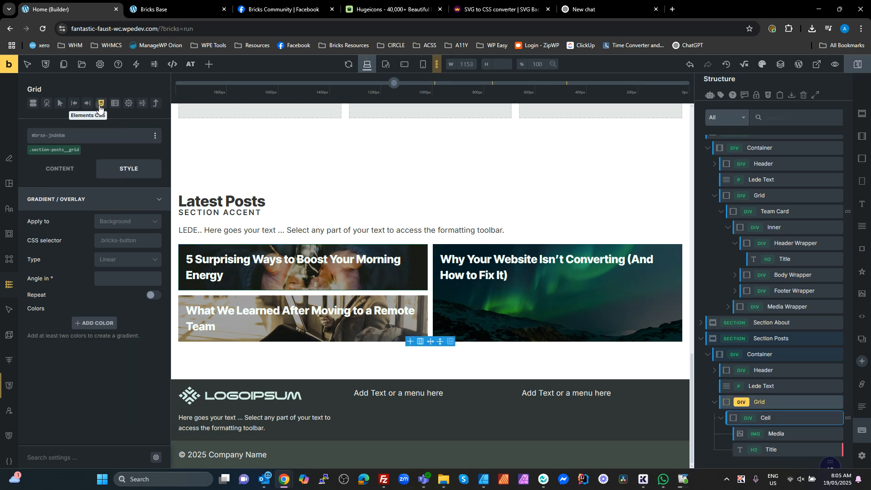
pyautogui.click(99, 105)
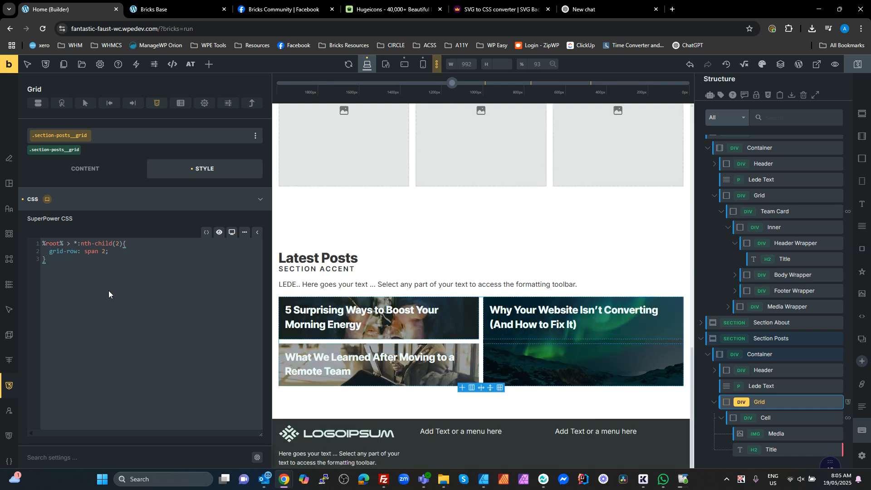
# Duplicate the nth-child(2) rule in the grid's CSS so separate rules target nth-child(1), nth-child(2) and nth-child(3).
pyautogui.click(83, 262)
pyautogui.hotkey('ctrl', 'a')
pyautogui.hotkey('ctrl', 'c')
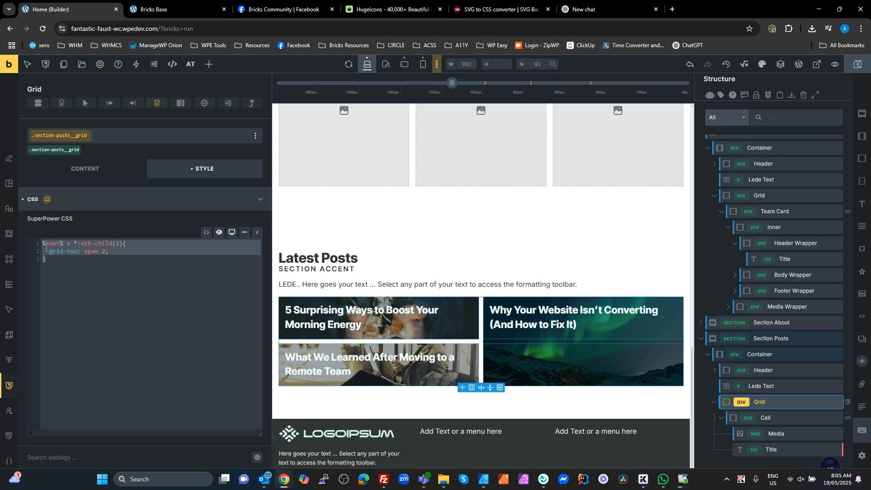
pyautogui.click(42, 244)
pyautogui.press('Return')
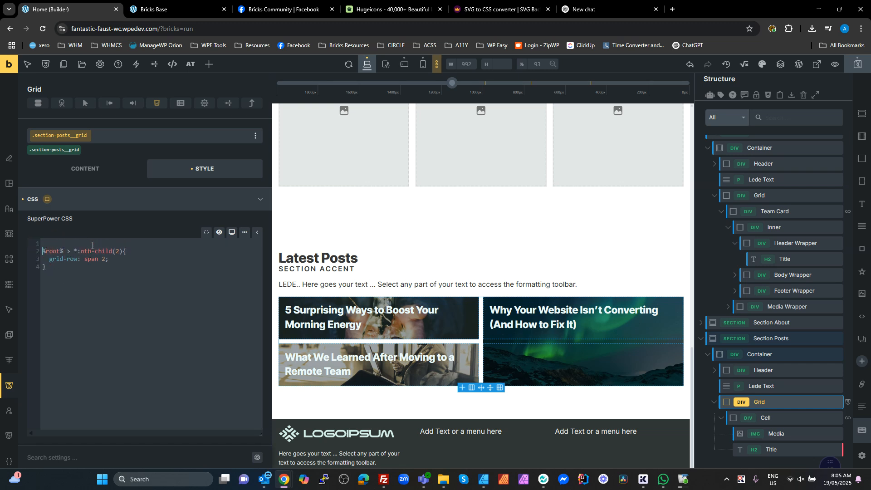
pyautogui.hotkey('ctrl', 'v')
pyautogui.click(67, 284)
pyautogui.press('Return')
pyautogui.hotkey('ctrl', 'v')
pyautogui.doubleClick(117, 244)
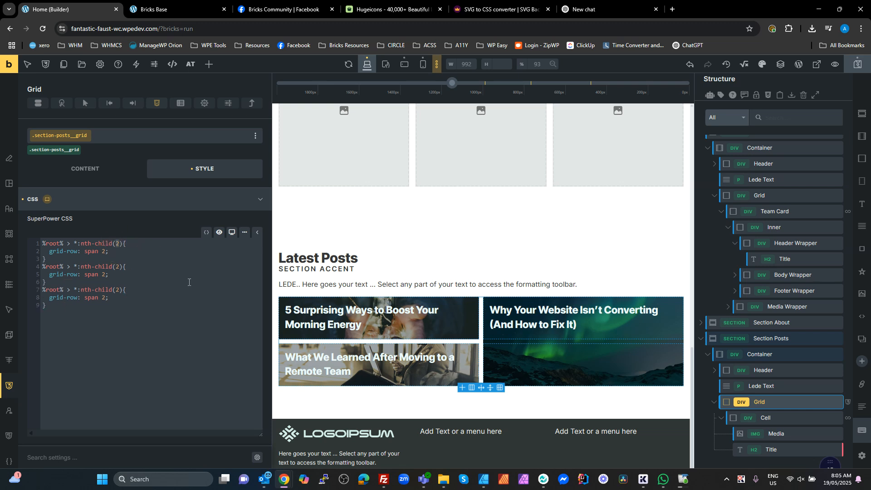
pyautogui.write('1')
pyautogui.doubleClick(117, 290)
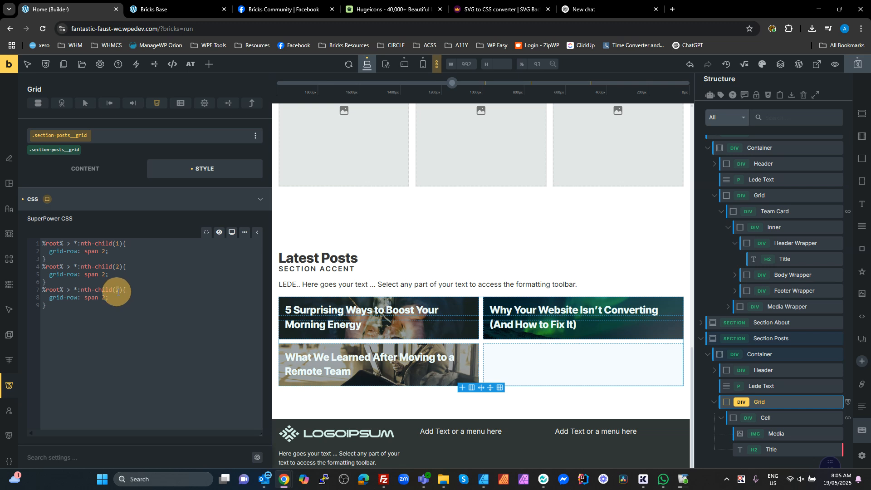
pyautogui.write('3')
pyautogui.click(125, 369)
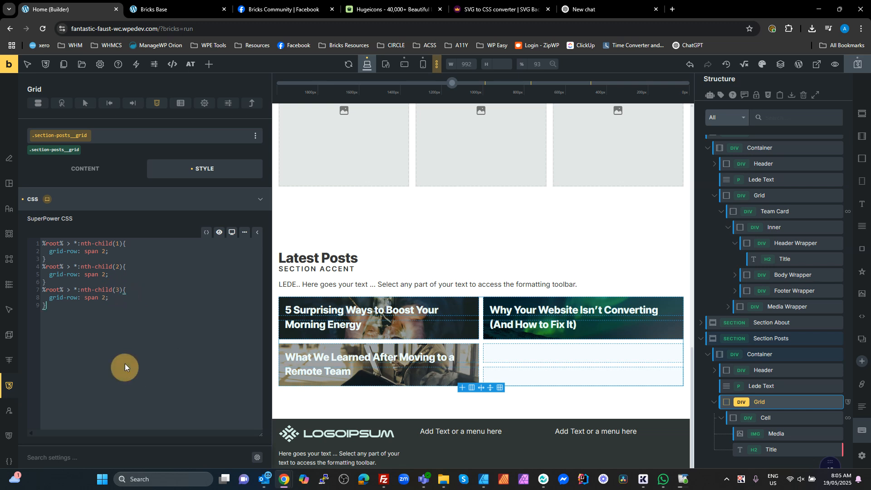
# Set grid-row to span 1 in the nth-child(1) and nth-child(3) rules.
pyautogui.doubleClick(104, 275)
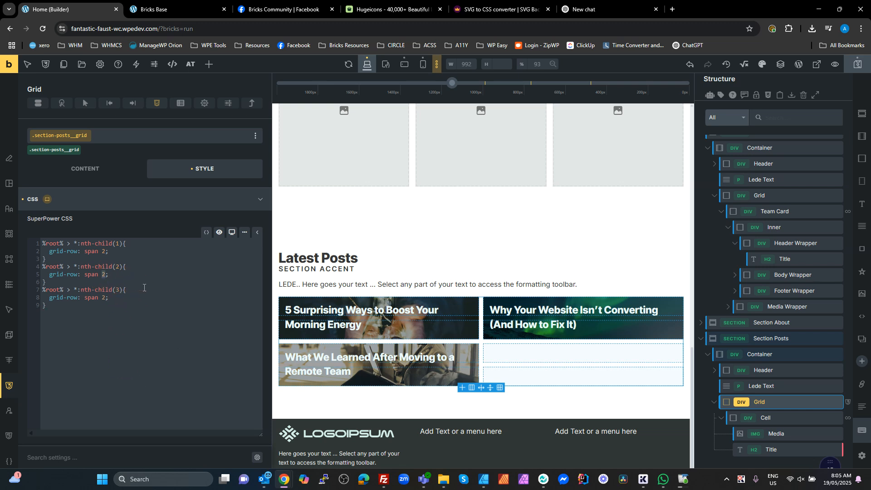
pyautogui.doubleClick(104, 252)
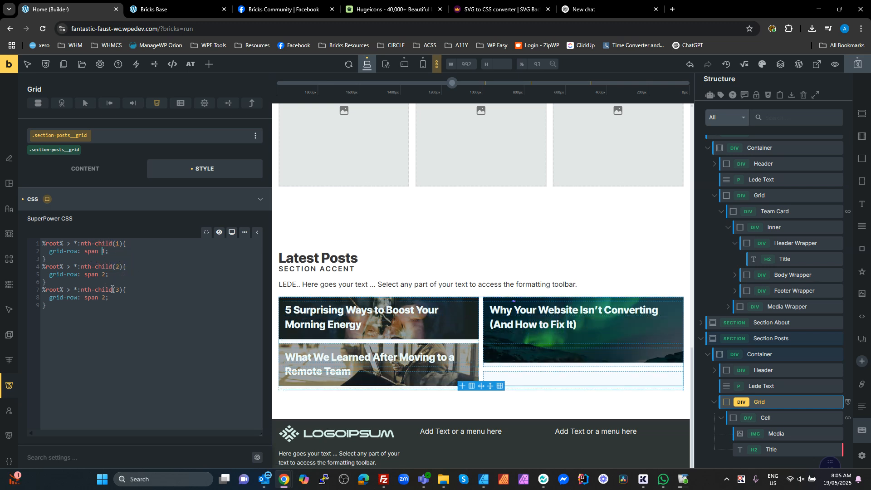
pyautogui.doubleClick(105, 298)
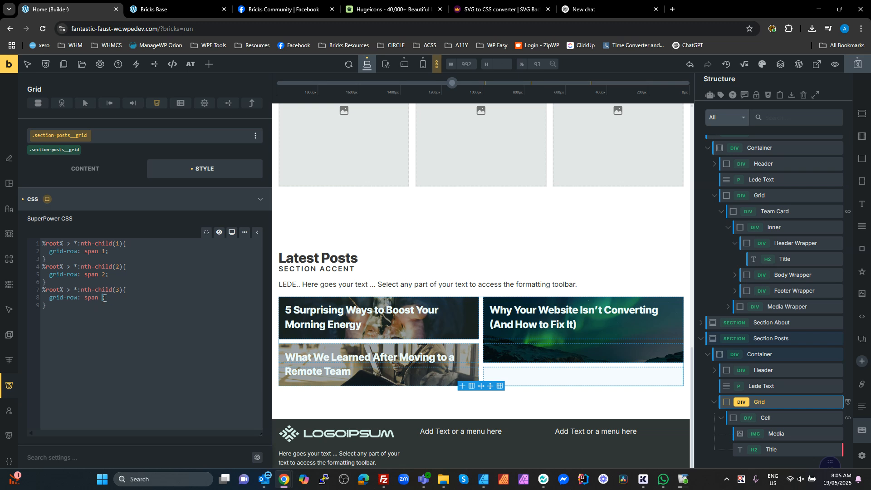
pyautogui.write('1;')
pyautogui.click(118, 254)
pyautogui.press('BackSpace')
pyautogui.press('Return')
pyautogui.write('c')
pyautogui.press('BackSpace')
pyautogui.write('grid-c;')
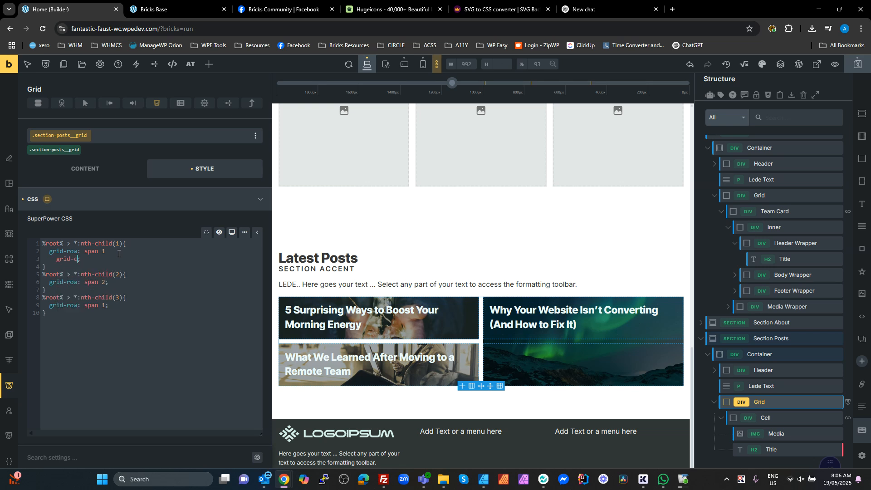
pyautogui.press('BackSpace')
pyautogui.press('BackSpace')
pyautogui.press('BackSpace')
pyautogui.press('BackSpace')
pyautogui.press('BackSpace')
pyautogui.press('BackSpace')
pyautogui.press('BackSpace')
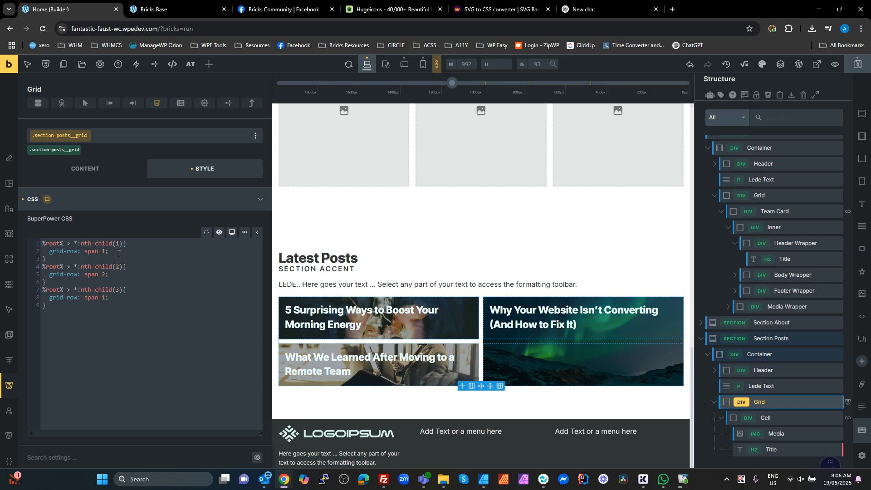
# Add the declaration grid-column: span 1 below grid-row in the nth-child(1) rule.
pyautogui.press('Return')
pyautogui.write('g')
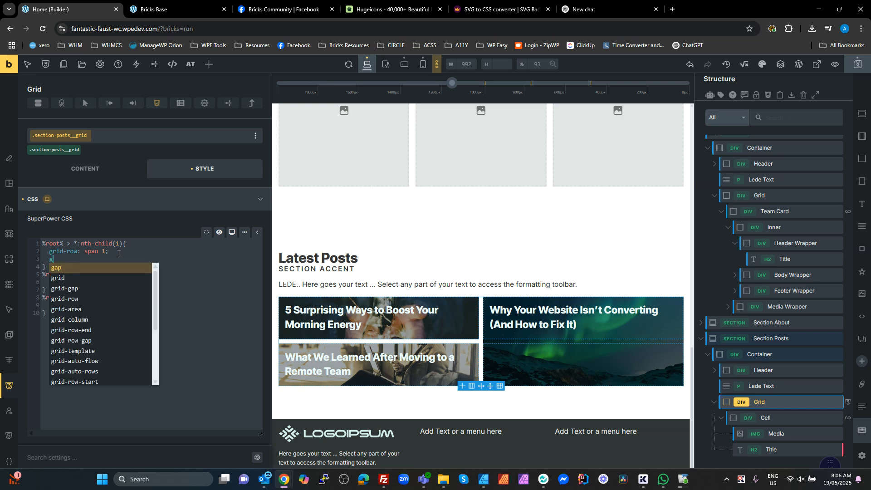
pyautogui.write('rid-c')
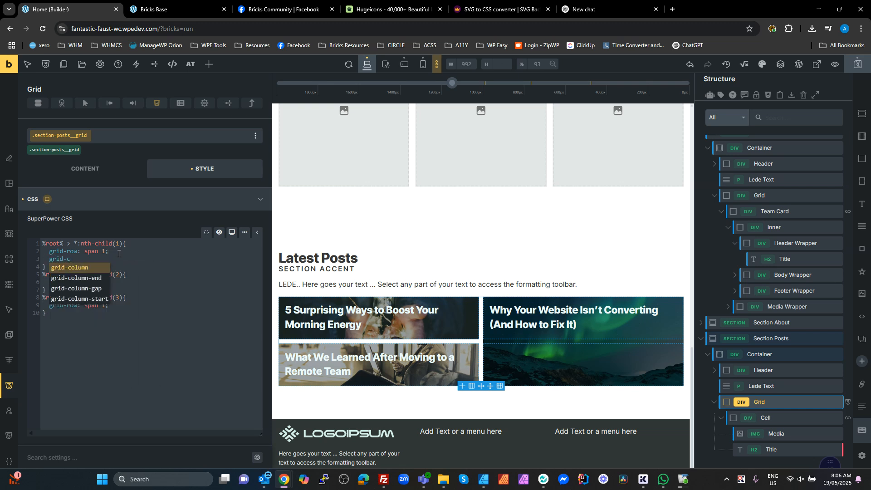
pyautogui.press('Return')
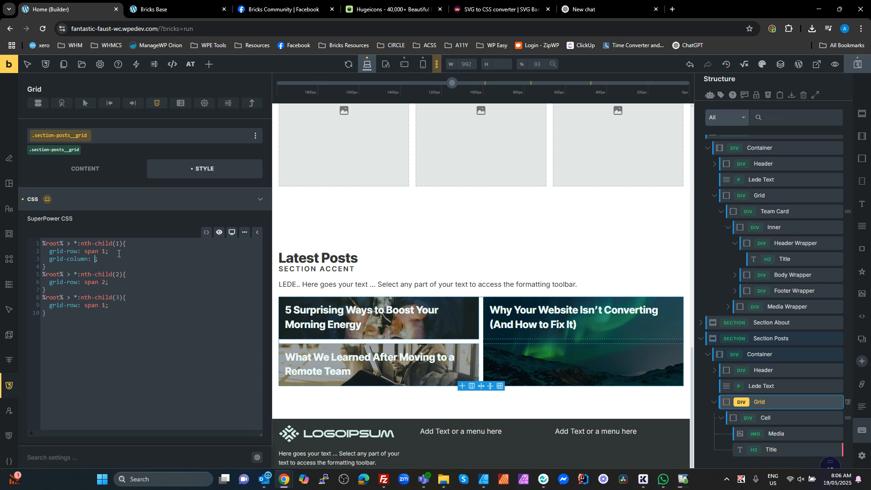
pyautogui.write('span 1')
# Copy the grid-column: span 1 declaration into the nth-child(2) and nth-child(3) rules.
pyautogui.moveTo(119, 259); pyautogui.dragTo(49, 259)
pyautogui.hotkey('ctrl', 'c')
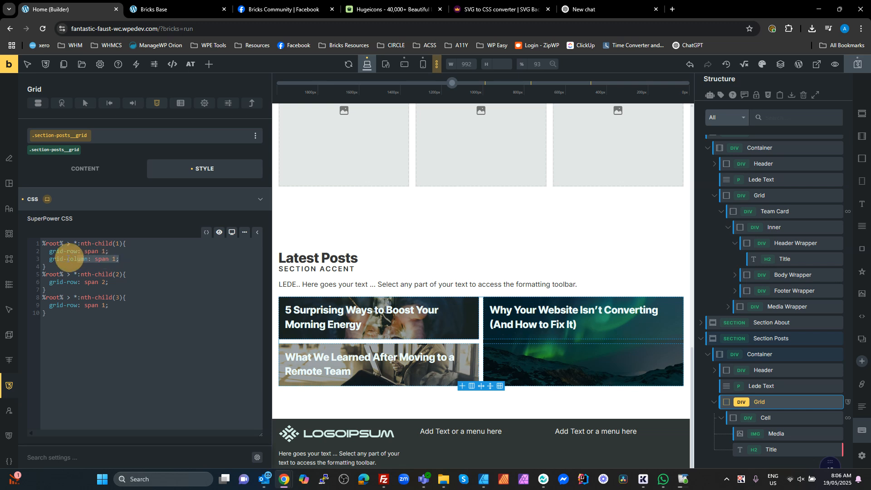
pyautogui.click(119, 282)
pyautogui.press('Return')
pyautogui.hotkey('ctrl', 'v')
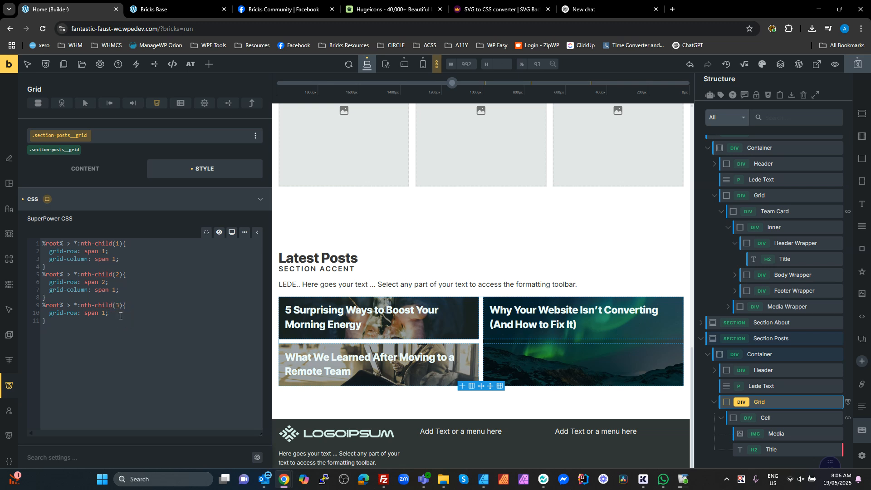
pyautogui.hotkey('ctrl', 'v')
# Set grid-row to span 1 in the nth-child(2) rule and grid-column to span 2 in the nth-child(3) rule.
pyautogui.click(162, 300)
pyautogui.click(104, 281)
pyautogui.press('BackSpace')
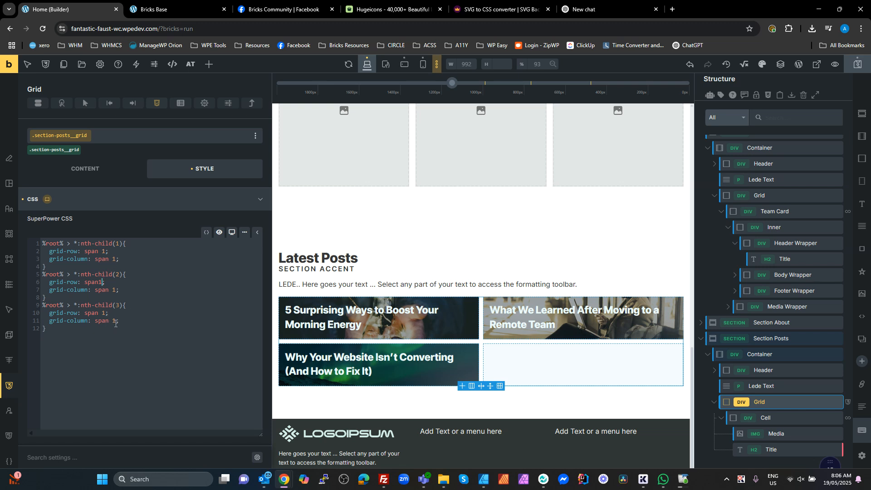
pyautogui.doubleClick(114, 321)
pyautogui.write('2')
pyautogui.click(111, 321)
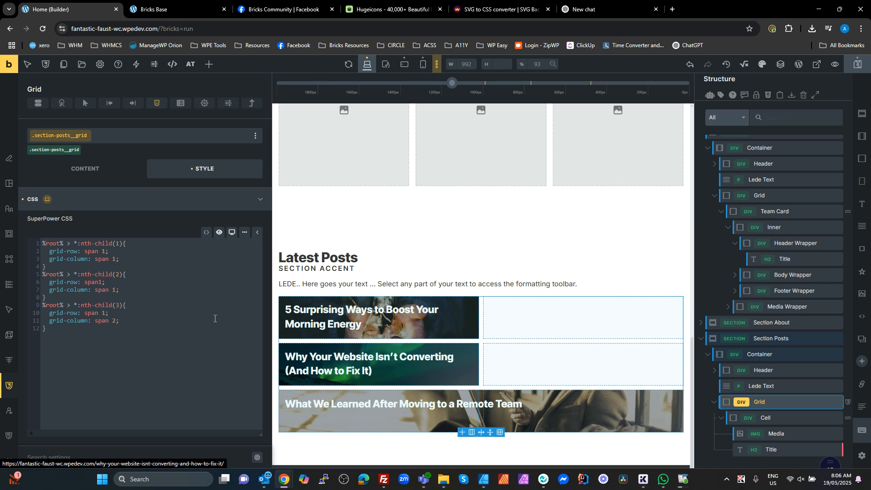
pyautogui.click(95, 321)
pyautogui.click(99, 282)
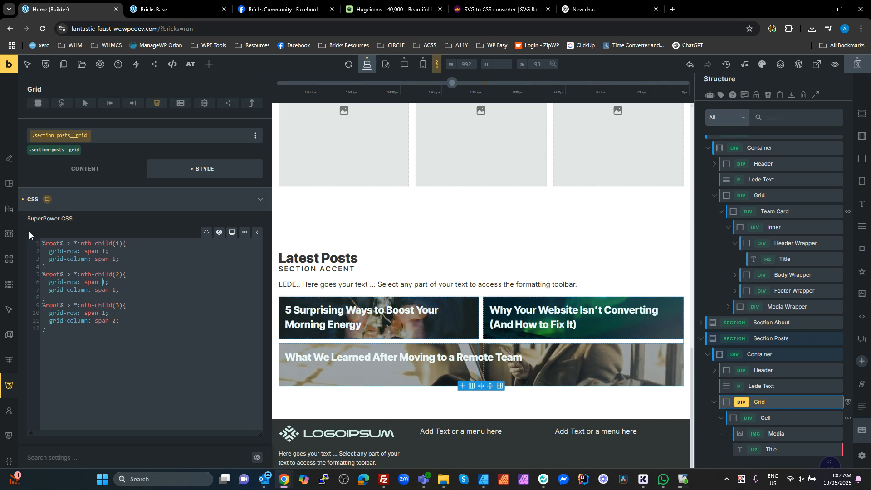
# Set the minimum height of the section-posts__cell class on the Latest Posts cell to 200px.
pyautogui.click(8, 183)
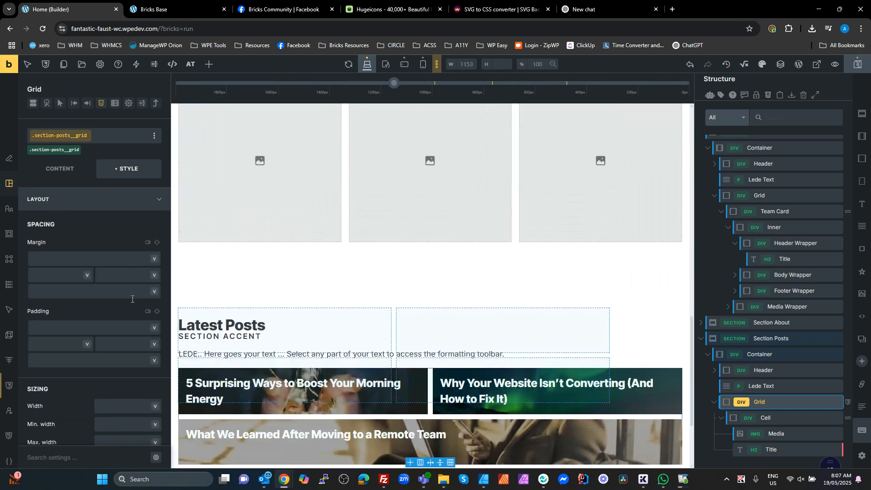
pyautogui.scroll(-6, 132, 299)
pyautogui.scroll(-3, 139, 371)
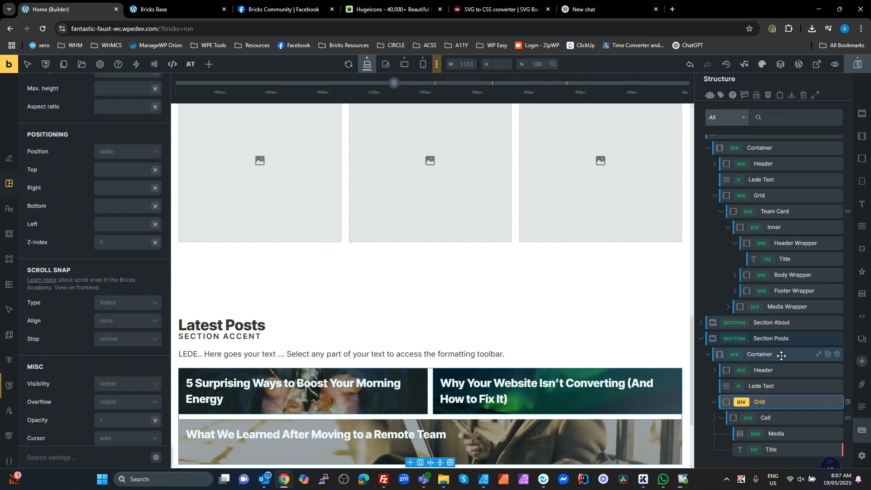
pyautogui.click(758, 412)
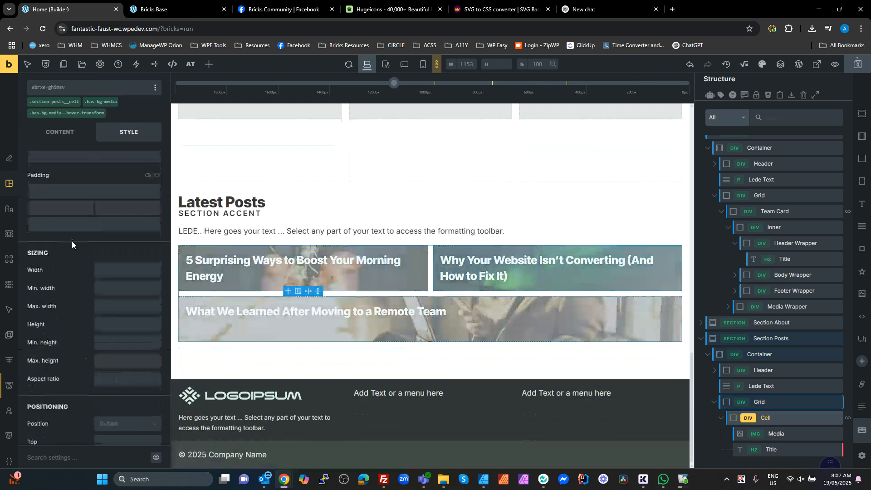
pyautogui.scroll(-4, 72, 241)
pyautogui.scroll(7, 86, 285)
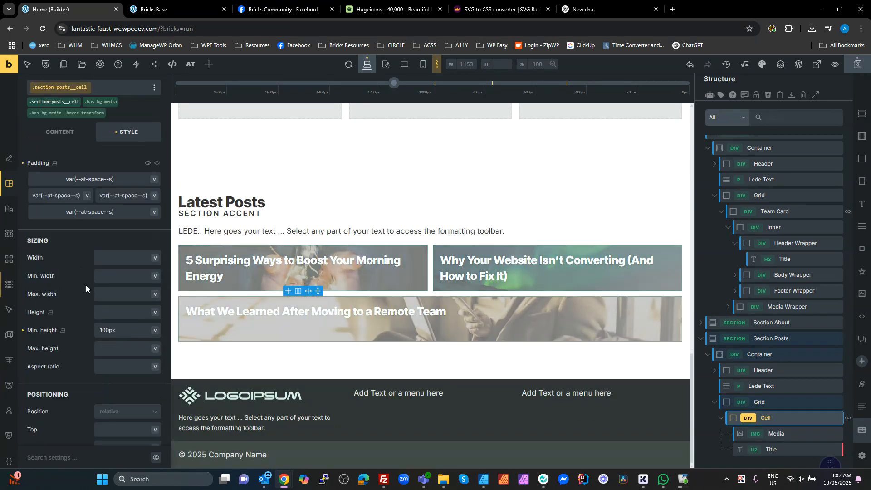
pyautogui.scroll(-3, 142, 335)
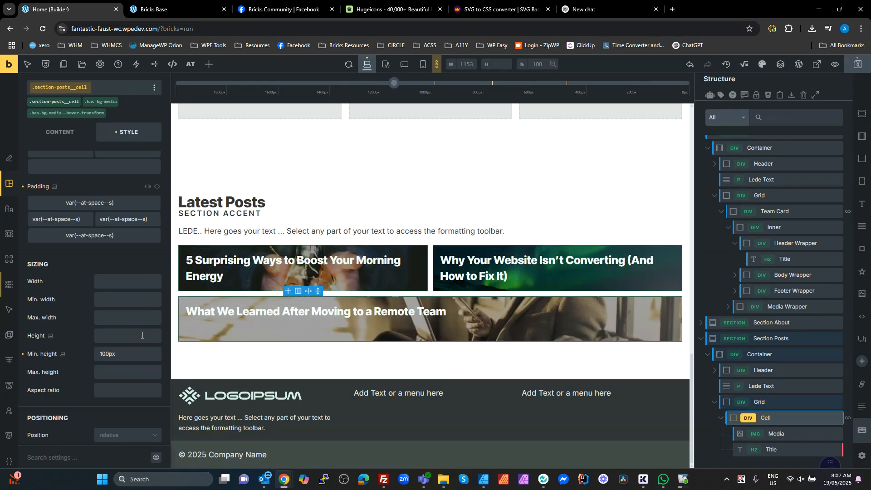
pyautogui.doubleClick(109, 354)
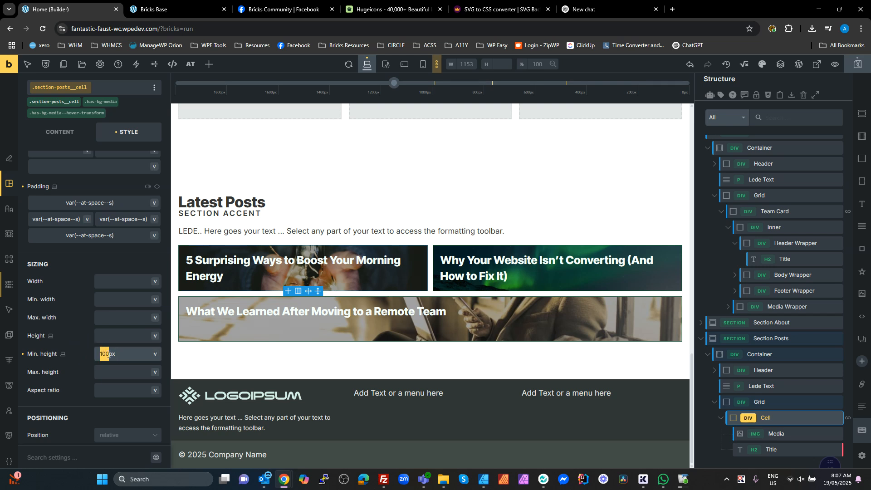
pyautogui.write('200')
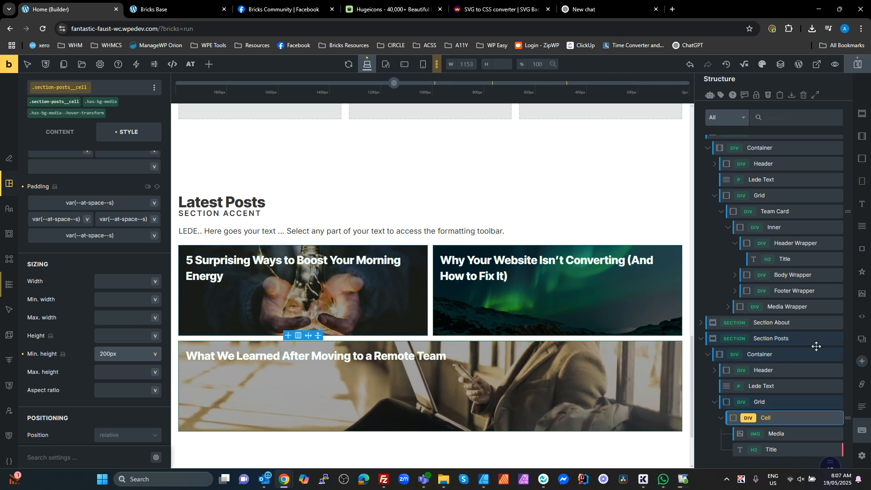
# Add the existing at-colorset and at-colorset--neutral-l-5 classes to the Section Posts element.
pyautogui.click(773, 339)
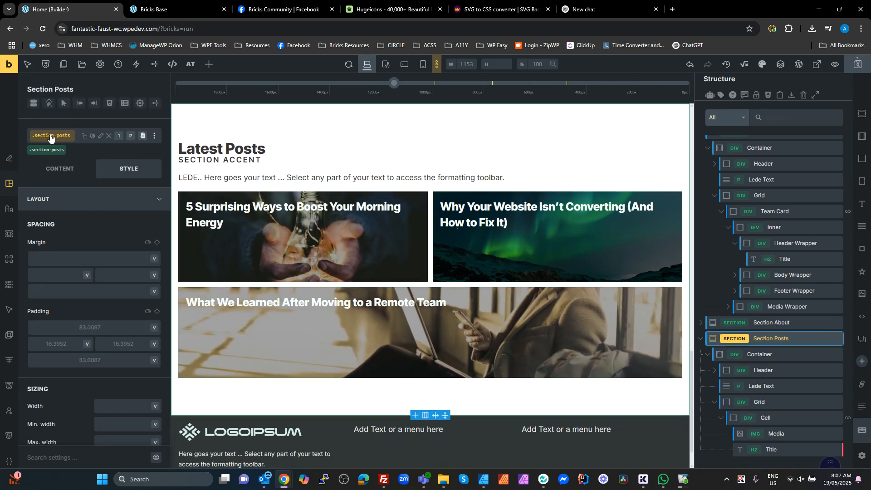
pyautogui.click(49, 136)
pyautogui.write('or')
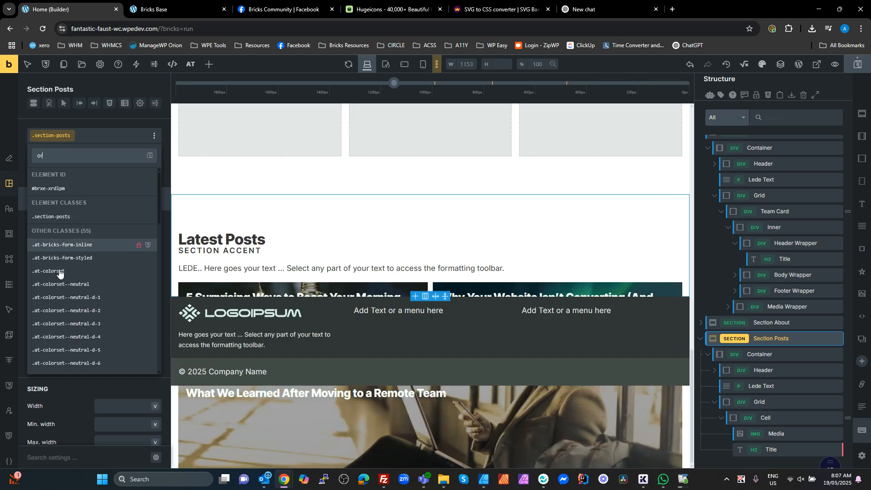
pyautogui.click(60, 271)
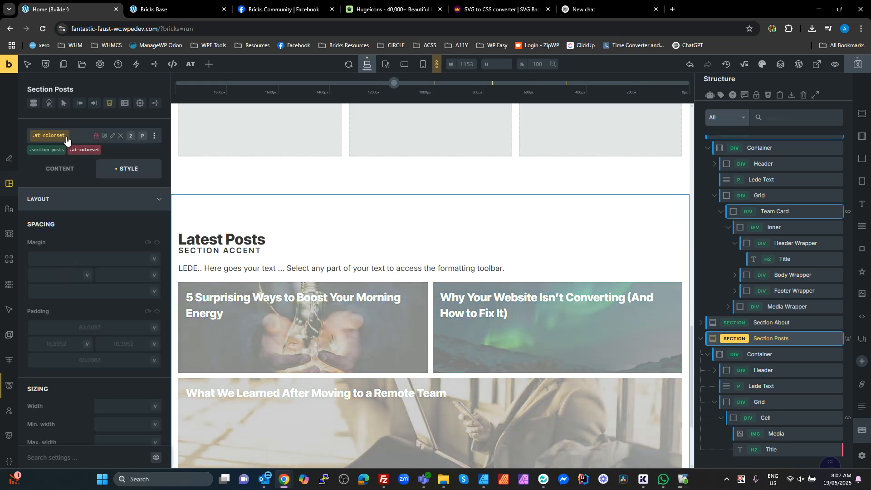
pyautogui.click(67, 136)
pyautogui.write('olor')
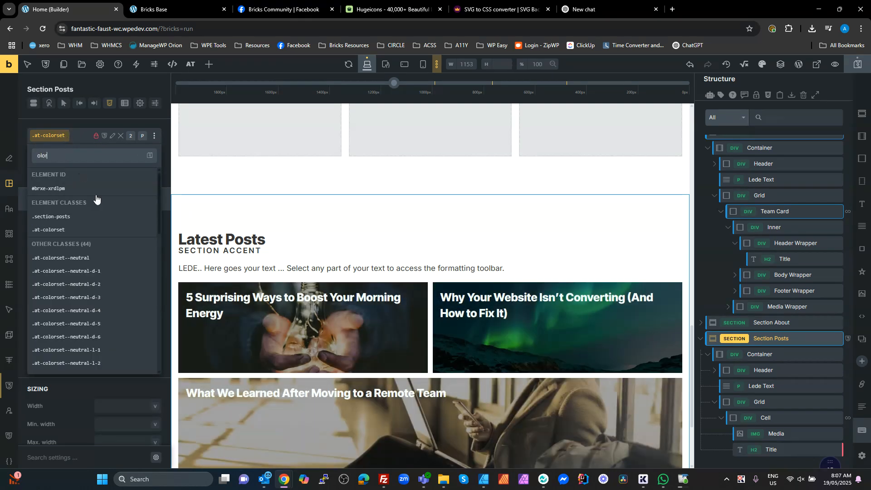
pyautogui.scroll(-3, 97, 320)
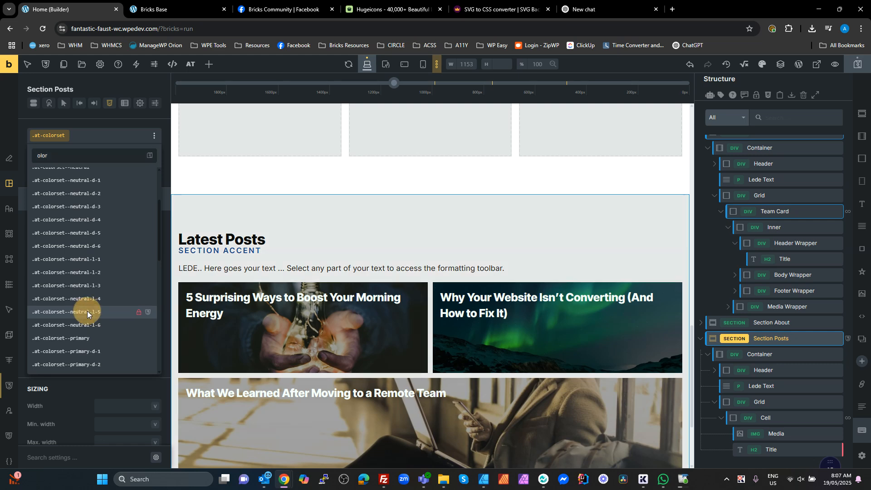
pyautogui.click(86, 312)
pyautogui.scroll(-3, 309, 261)
pyautogui.scroll(10, 462, 299)
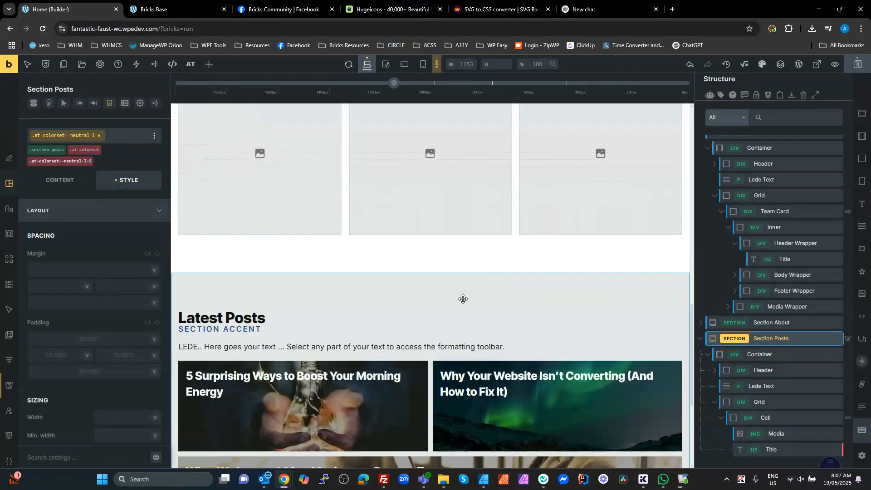
# Switch to the front-end preview tab and review the page from the hero down through Our Team, About, Latest Posts and the footer.
pyautogui.scroll(10, 463, 299)
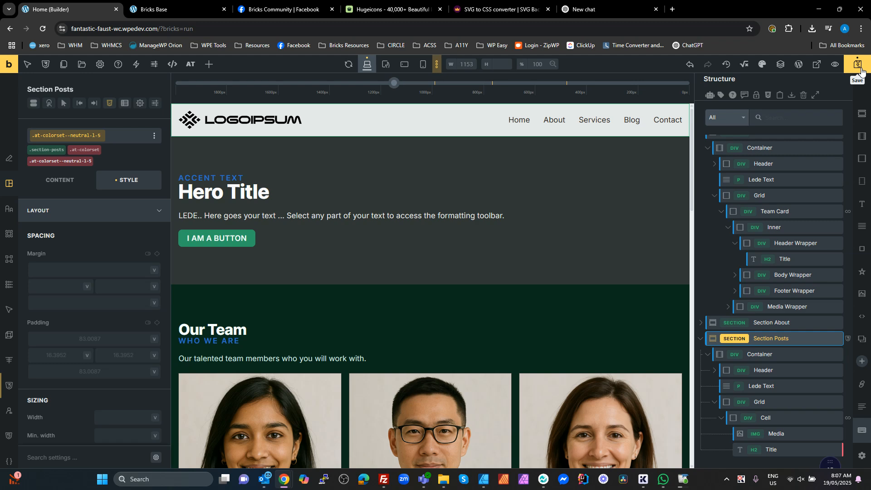
pyautogui.click(175, 7)
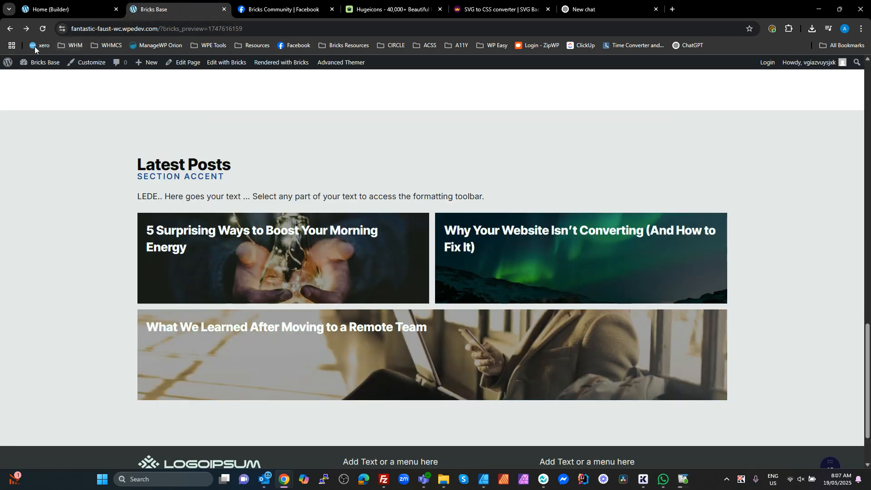
pyautogui.scroll(15, 98, 210)
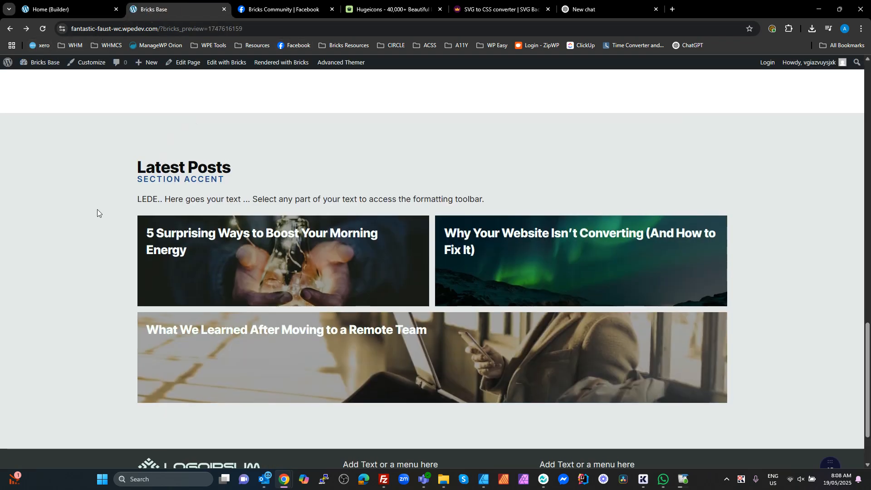
pyautogui.scroll(2, 98, 213)
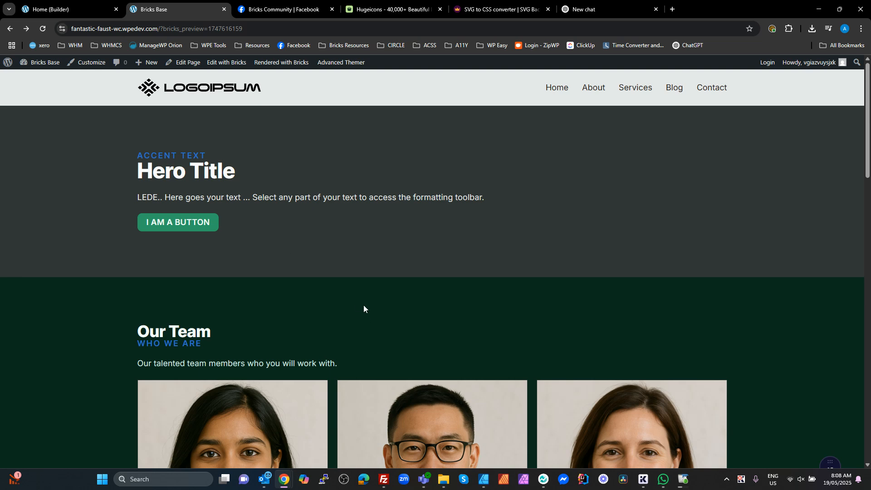
pyautogui.scroll(-2, 366, 314)
pyautogui.scroll(-3, 369, 273)
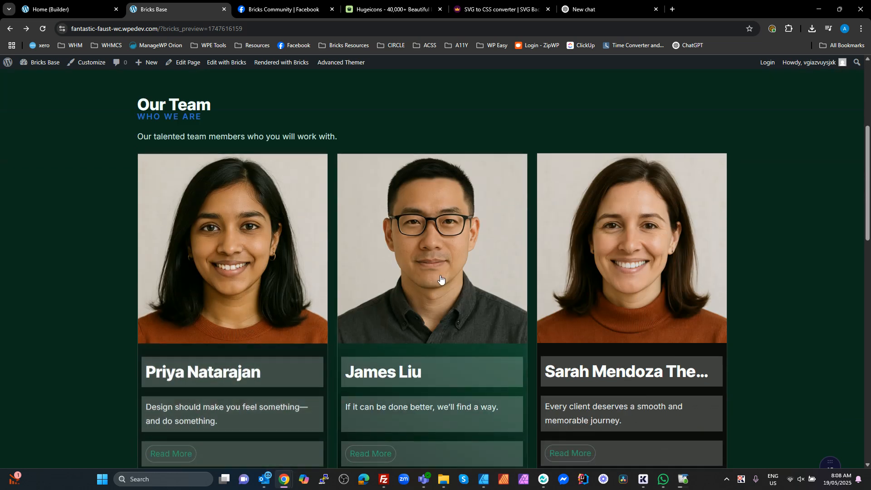
pyautogui.scroll(-10, 408, 268)
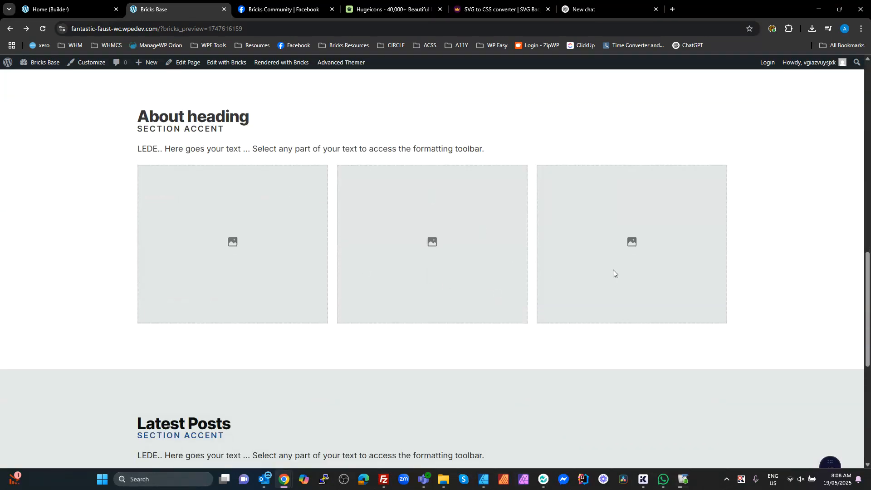
pyautogui.scroll(-7, 722, 262)
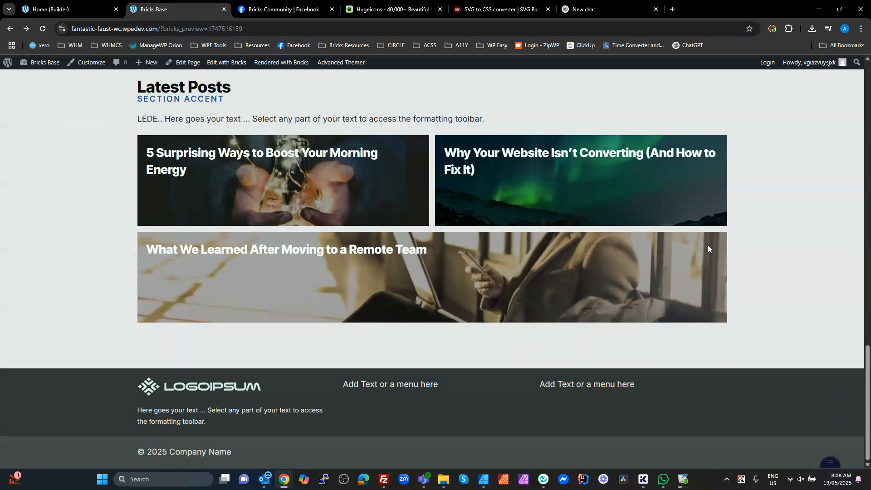
pyautogui.scroll(3, 332, 195)
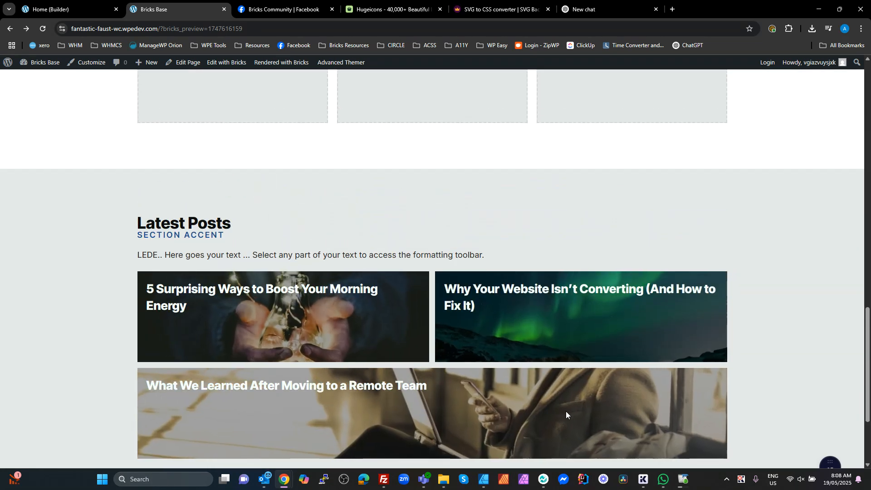
pyautogui.scroll(-1, 650, 354)
pyautogui.scroll(-2, 650, 354)
pyautogui.moveTo(168, 337); pyautogui.dragTo(154, 334)
pyautogui.scroll(20, 172, 314)
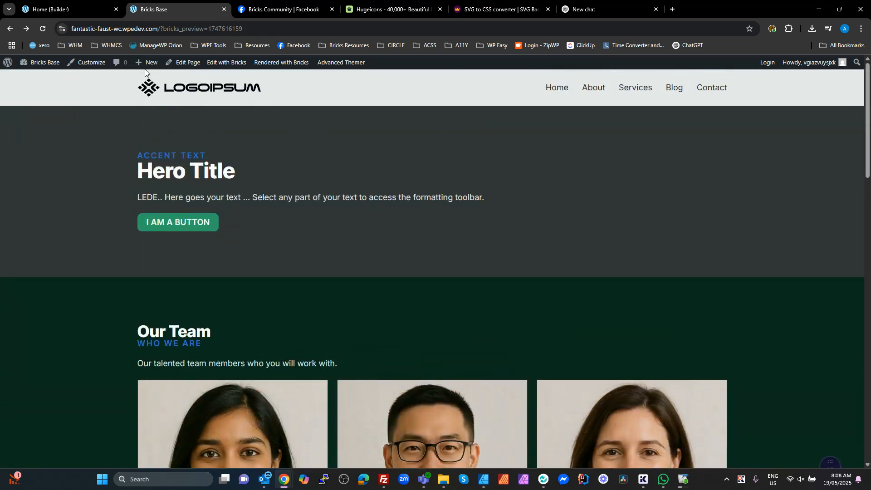
# Return to the Home builder tab, expand the whole structure tree and collapse the Header inside Section Hero.
pyautogui.click(79, 7)
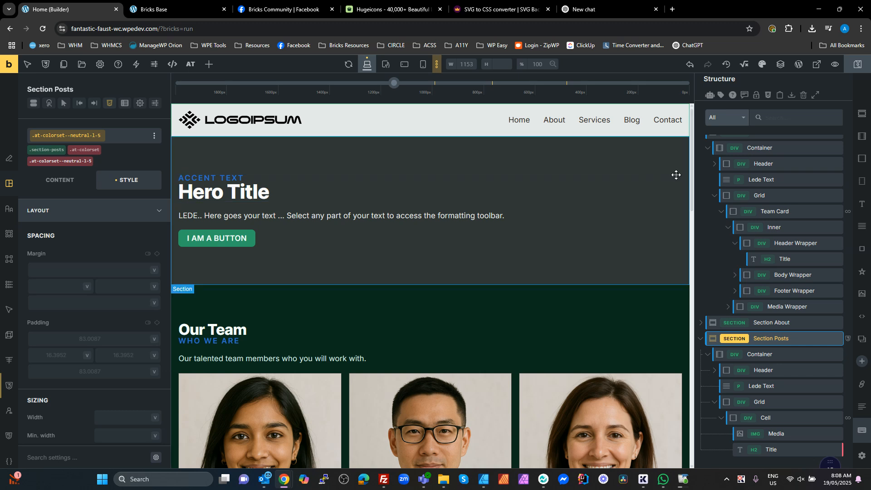
pyautogui.click(644, 157)
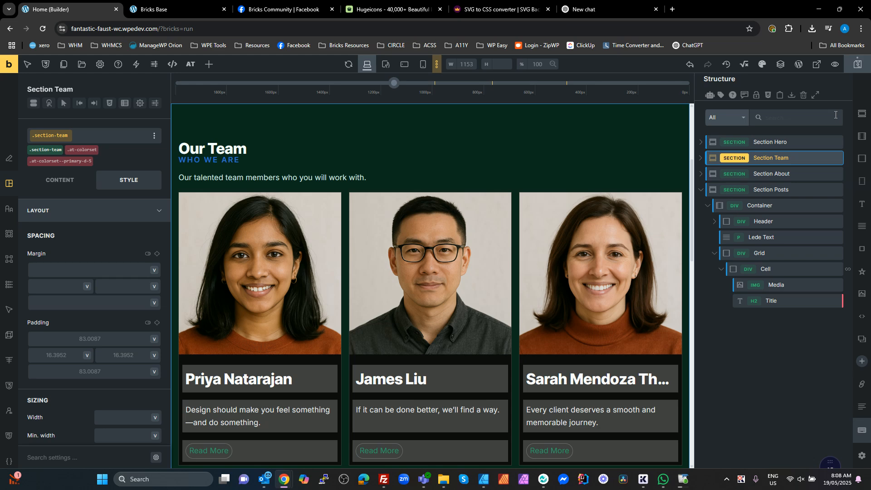
pyautogui.click(816, 96)
pyautogui.scroll(4, 454, 161)
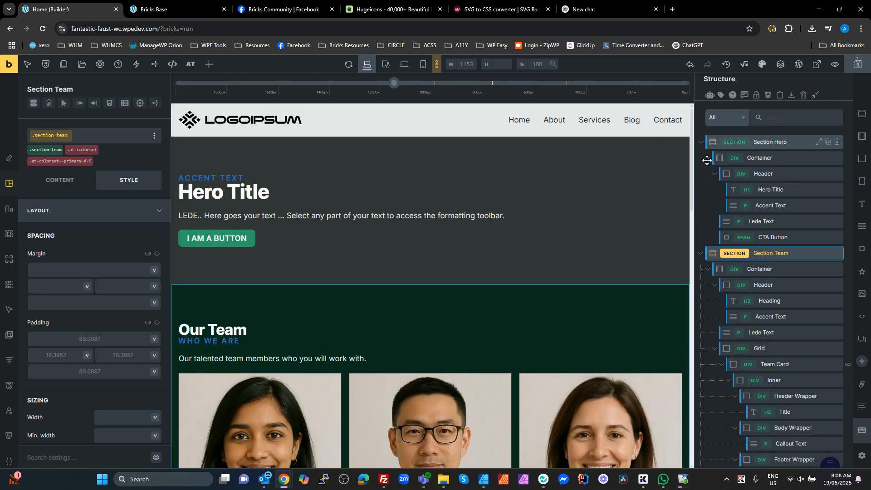
pyautogui.click(767, 143)
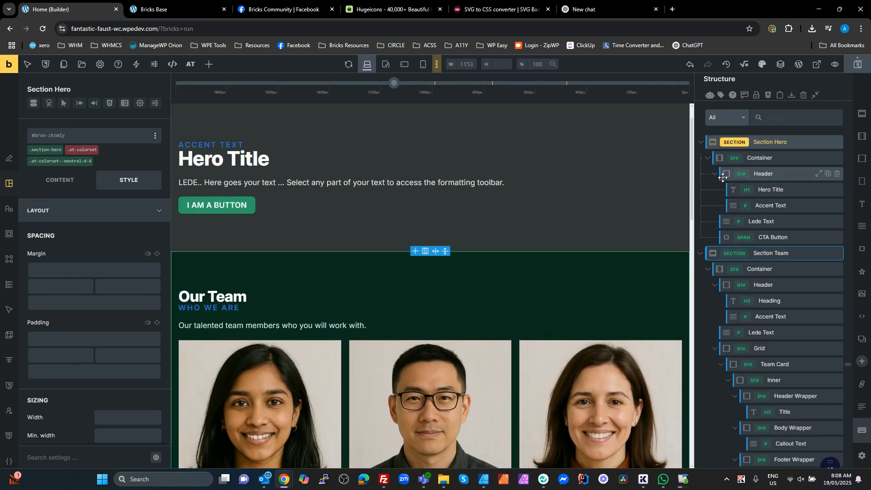
pyautogui.click(714, 175)
pyautogui.click(714, 174)
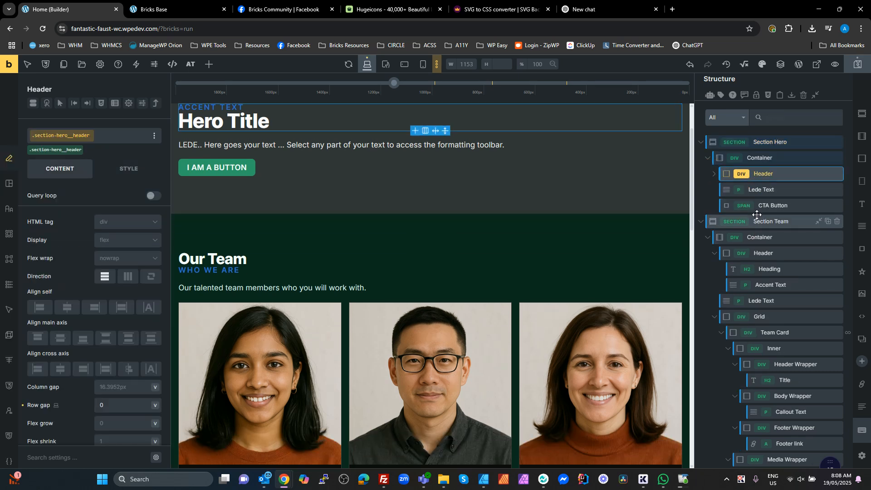
# Add a block to the Section Hero container, place it as the first child above the Header, and name it Grid.
pyautogui.click(761, 157)
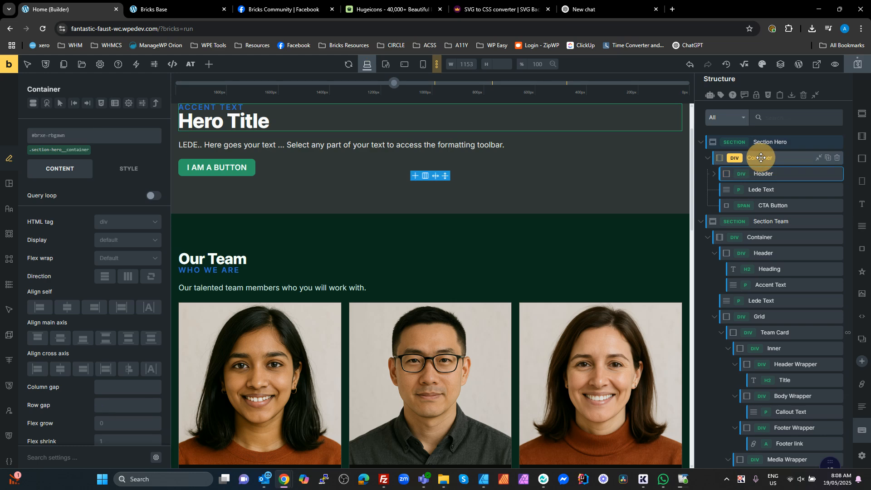
pyautogui.click(862, 159)
pyautogui.moveTo(765, 219); pyautogui.dragTo(763, 165)
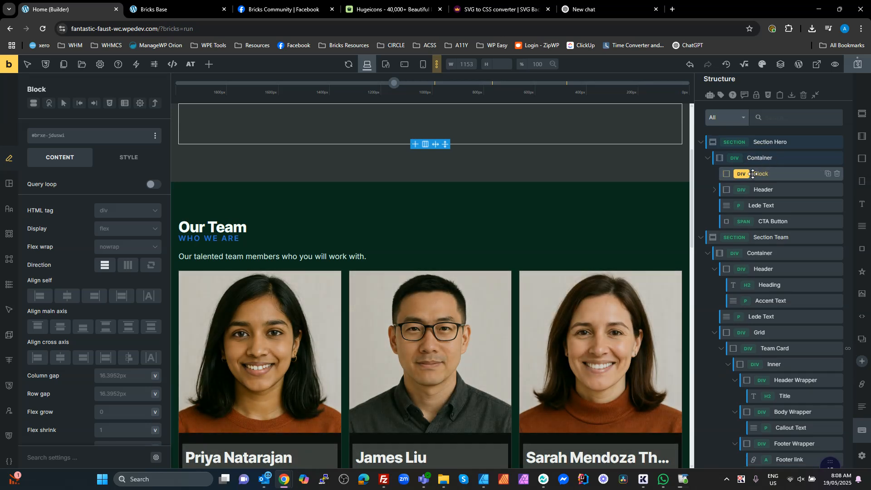
pyautogui.doubleClick(762, 175)
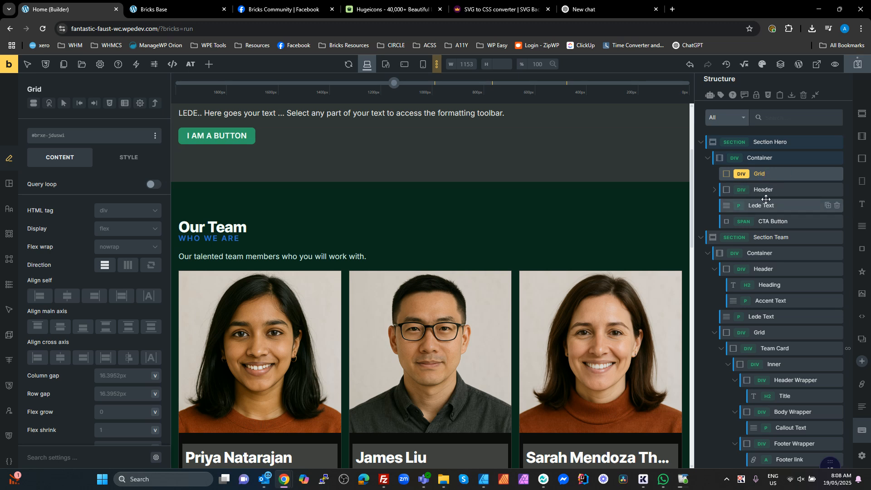
# Add a block inside the hero Grid and name it Cell.
pyautogui.click(862, 160)
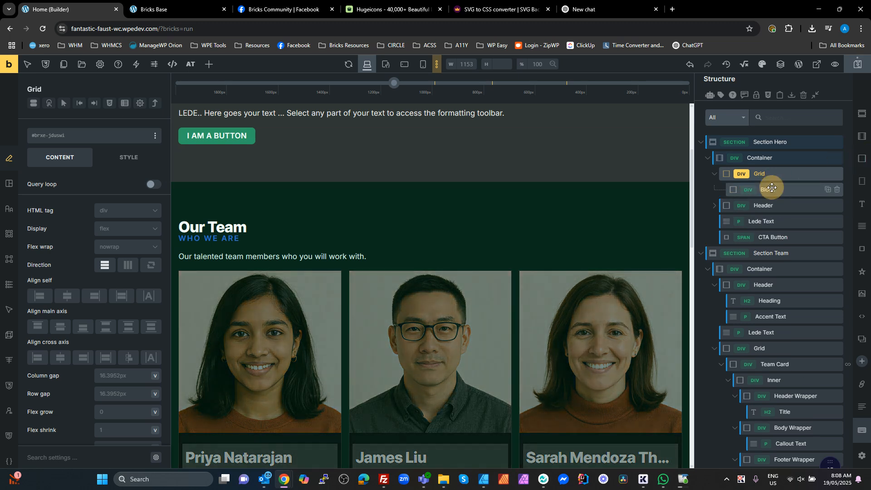
pyautogui.doubleClick(770, 189)
pyautogui.write('Cell')
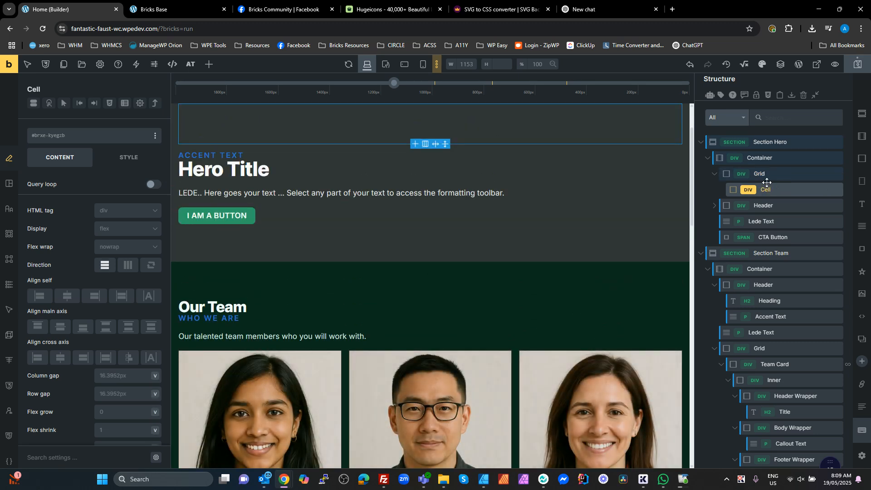
# Create classes for the Section Hero elements with the Class Converter, using the basename section-hero.
pyautogui.click(774, 160)
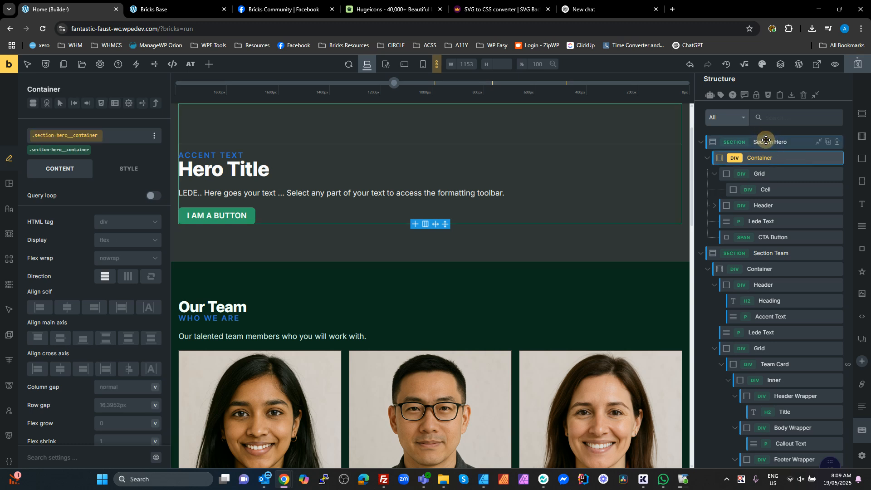
pyautogui.rightClick(766, 140)
pyautogui.click(797, 180)
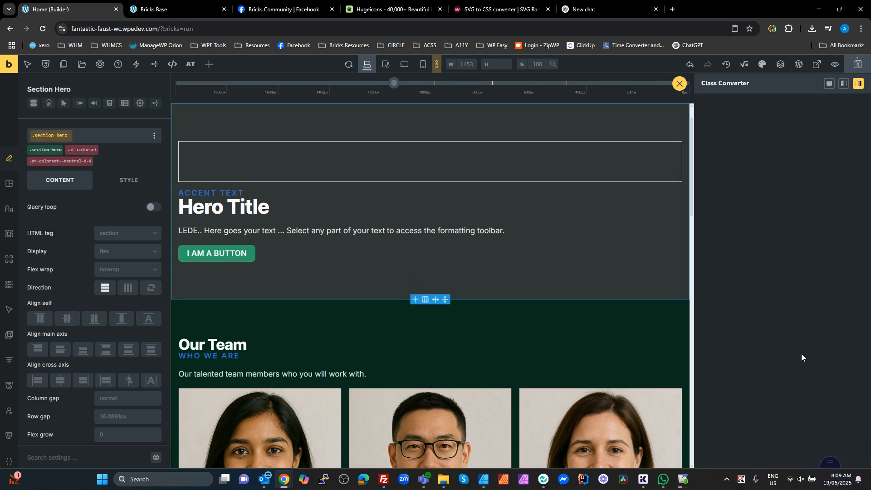
pyautogui.scroll(-3, 793, 301)
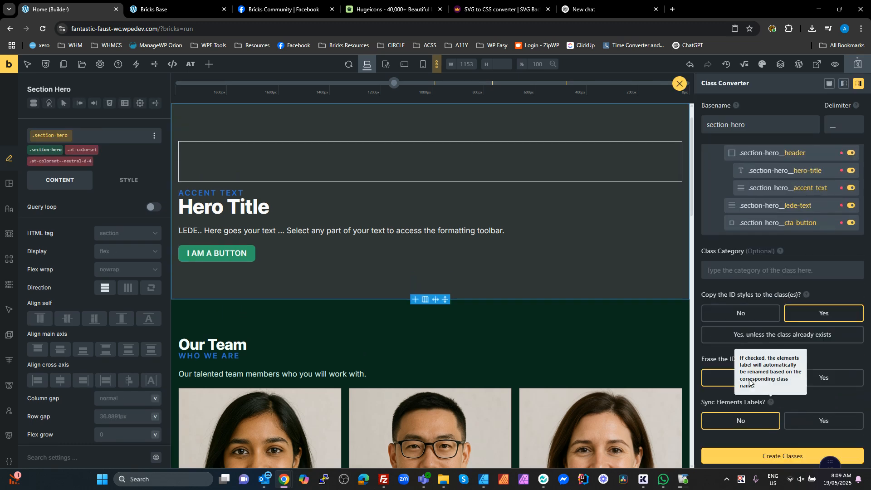
pyautogui.click(766, 457)
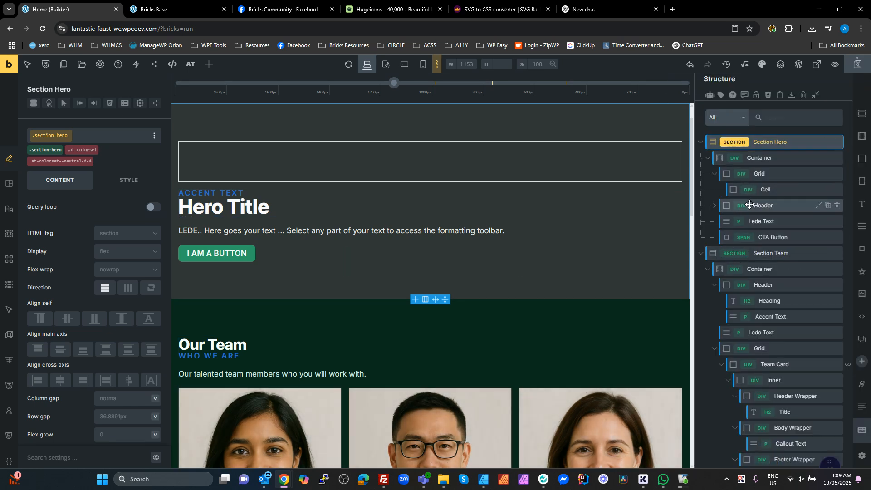
# Move the hero's Header, Lede Text and CTA Button into the Cell in that order, collapsing the Header.
pyautogui.moveTo(760, 205); pyautogui.dragTo(760, 201)
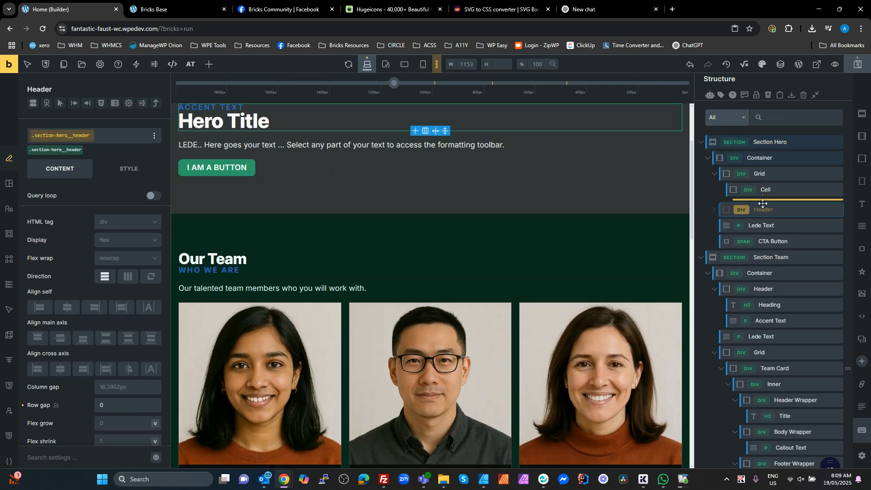
pyautogui.moveTo(763, 207); pyautogui.dragTo(763, 207)
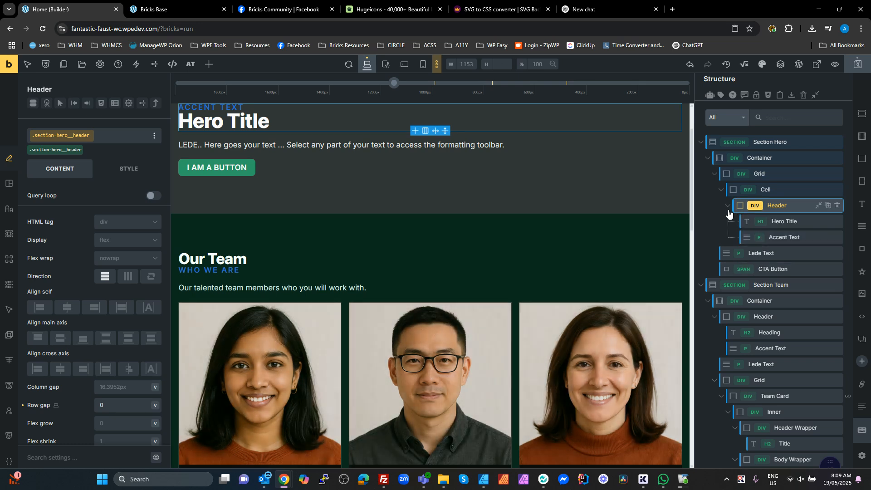
pyautogui.click(728, 206)
pyautogui.moveTo(754, 224)
pyautogui.mouseDown()
pyautogui.moveTo(756, 211)
pyautogui.moveTo(765, 223)
pyautogui.mouseUp()
pyautogui.click(763, 231)
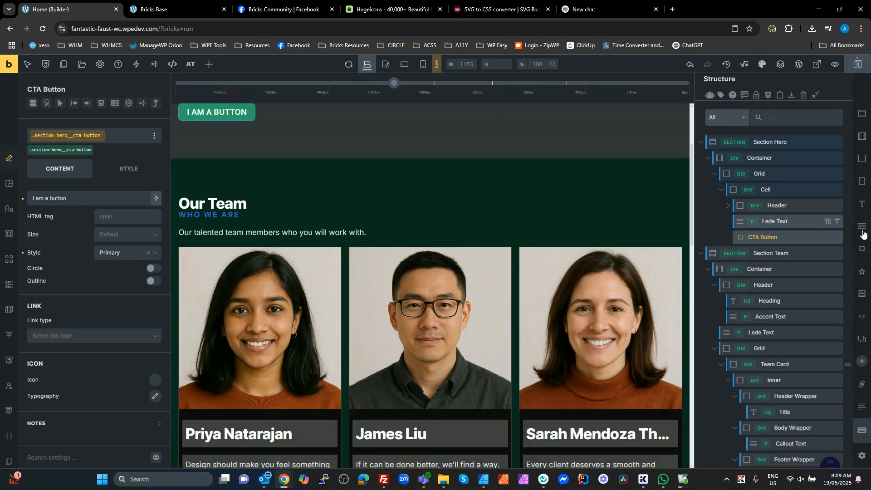
# Set the section-hero__grid class on the hero Grid to grid display with the Grid 2 1 variable as template columns.
pyautogui.scroll(1, 454, 210)
pyautogui.scroll(4, 454, 210)
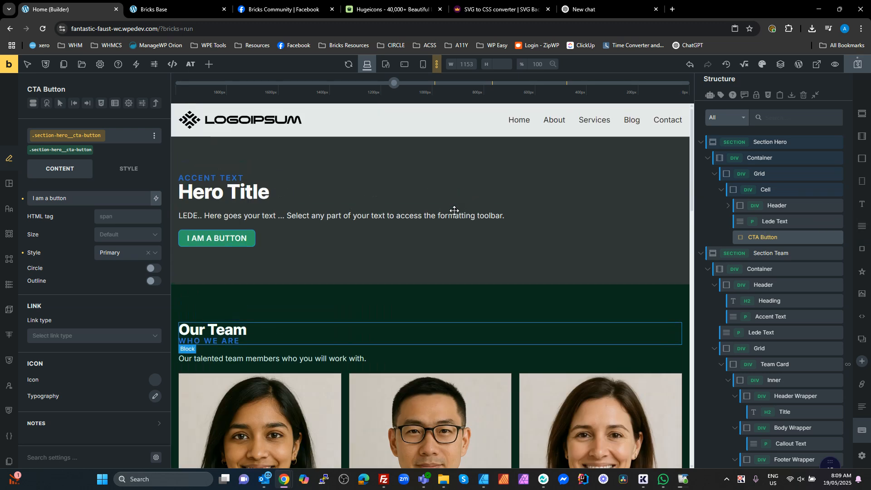
pyautogui.click(770, 175)
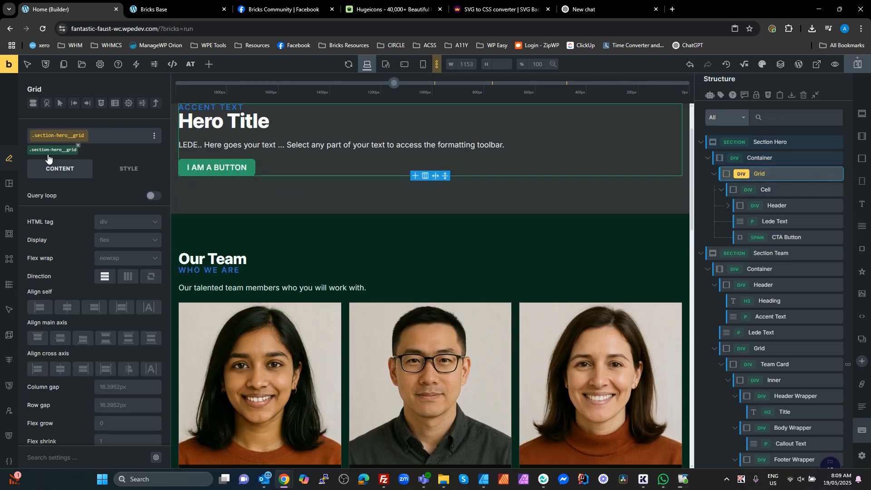
pyautogui.click(119, 246)
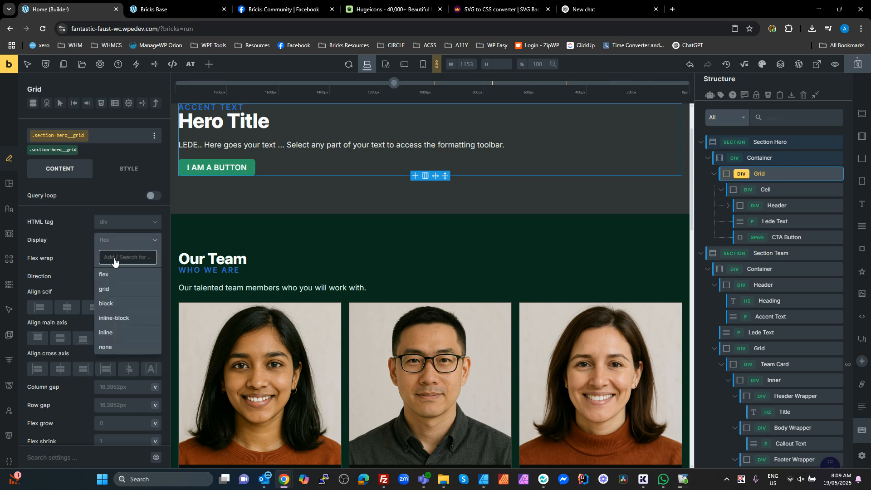
pyautogui.click(107, 290)
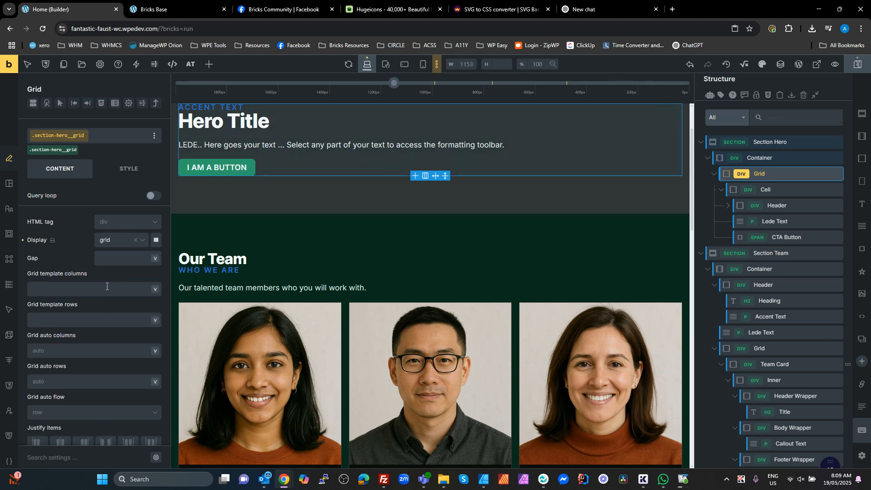
pyautogui.click(154, 290)
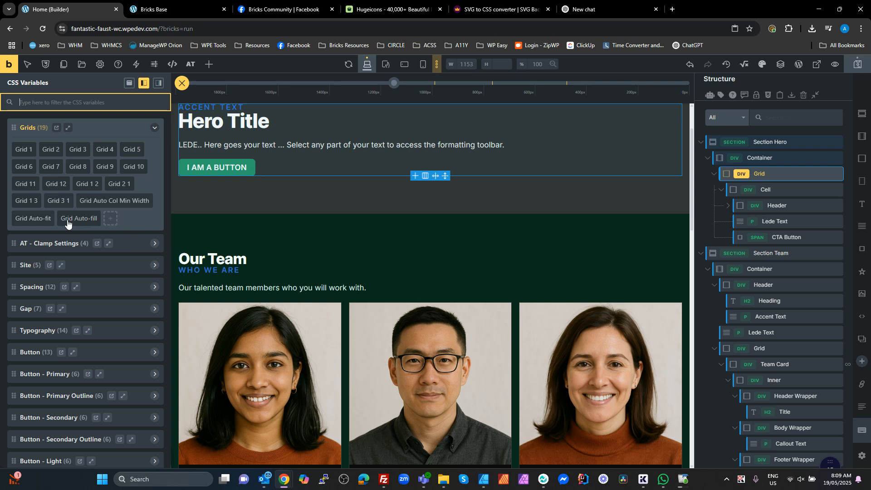
pyautogui.click(124, 184)
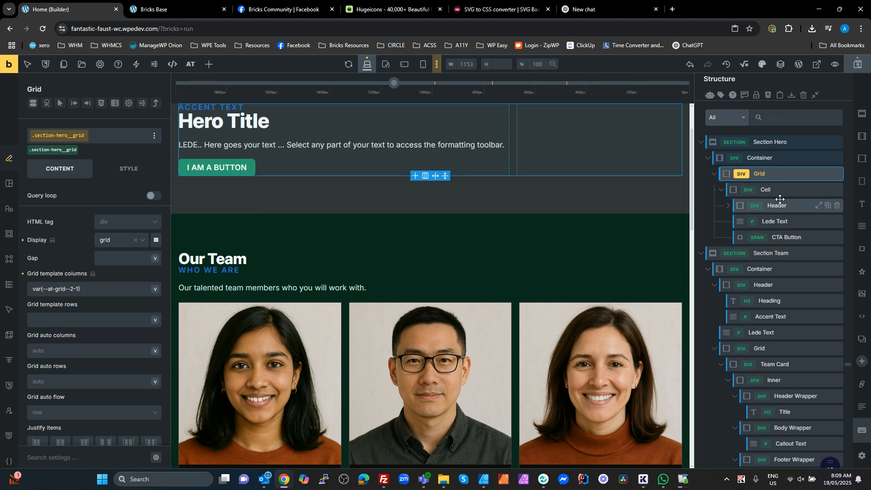
# Duplicate the hero Grid's Cell and delete the Header, Lede Text and CTA Button from the second Cell.
pyautogui.click(767, 175)
pyautogui.click(721, 191)
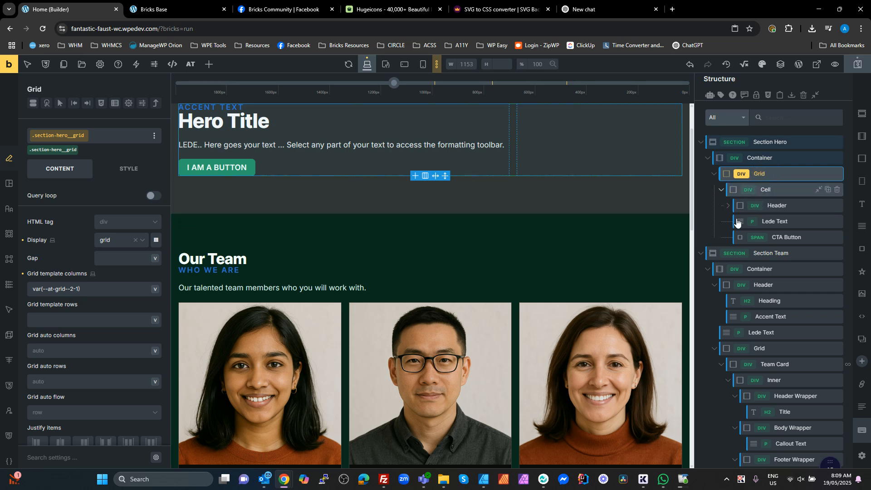
pyautogui.click(723, 194)
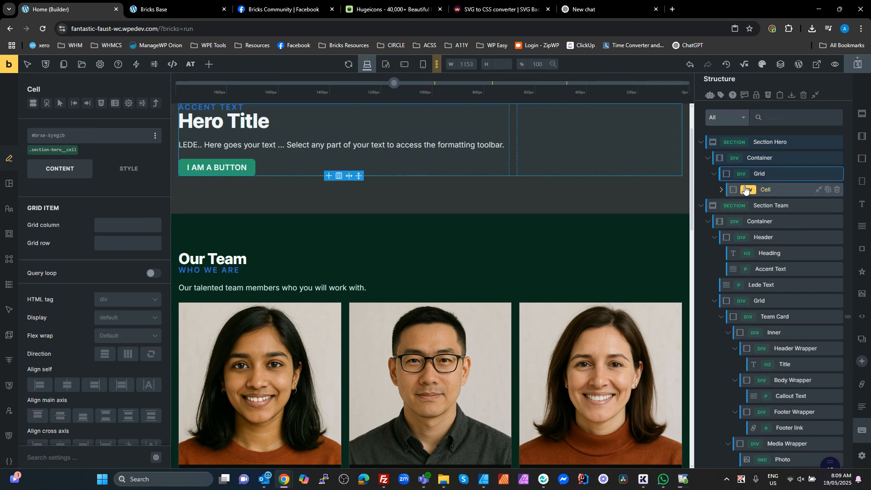
pyautogui.click(806, 176)
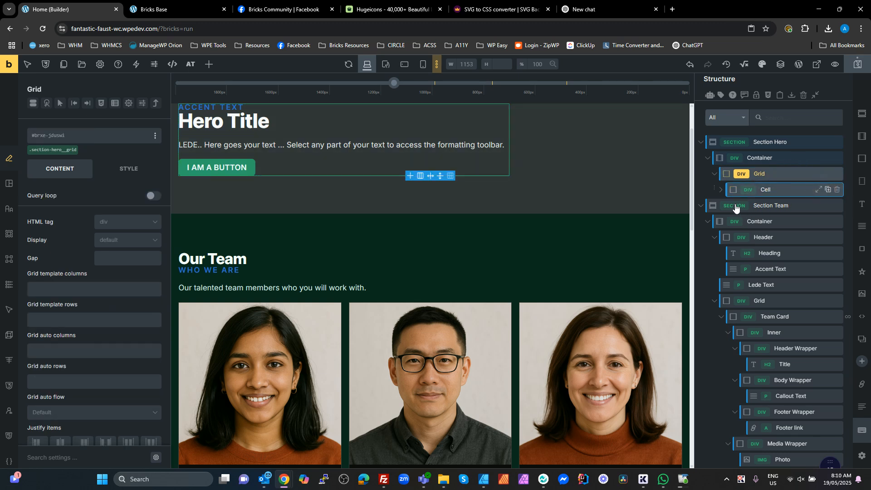
pyautogui.click(828, 190)
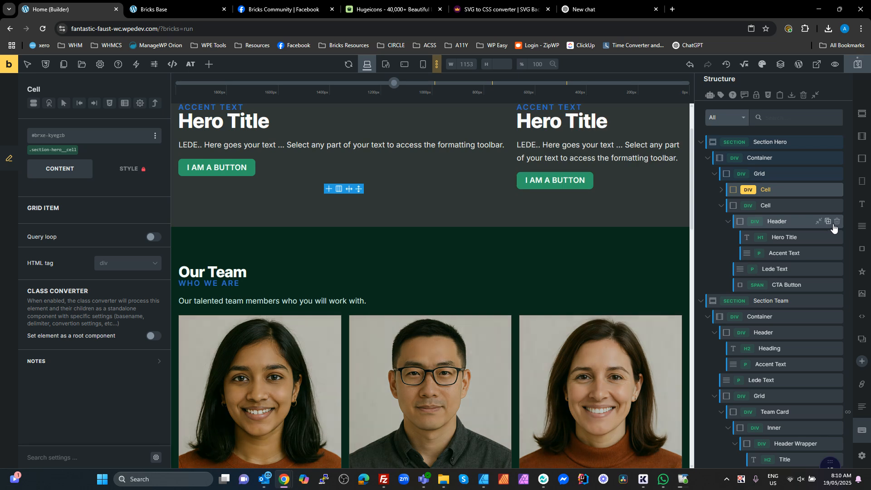
pyautogui.click(836, 221)
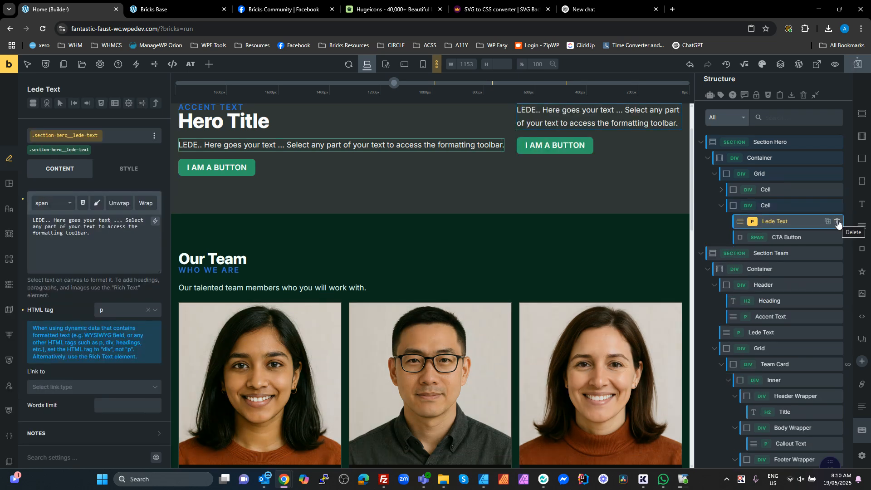
pyautogui.click(837, 222)
pyautogui.click(837, 223)
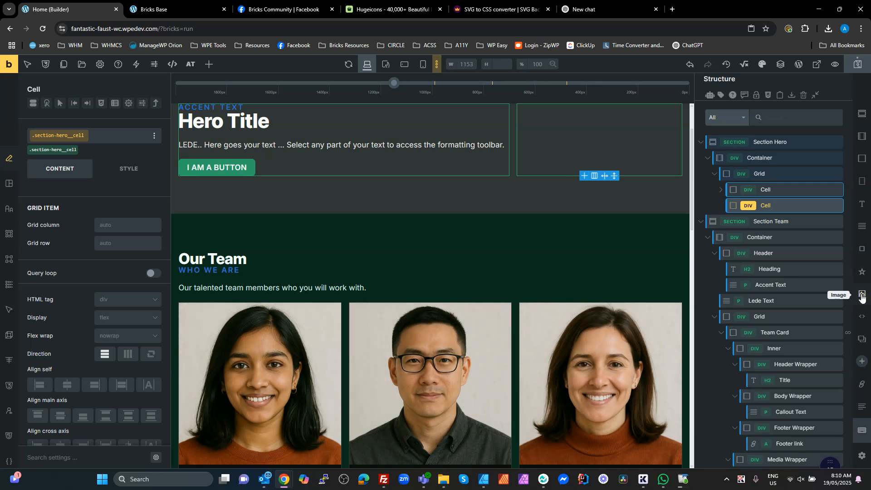
# Add an Image to the second hero Cell and insert the photo of the man holding an incandescent bulb.
pyautogui.click(862, 295)
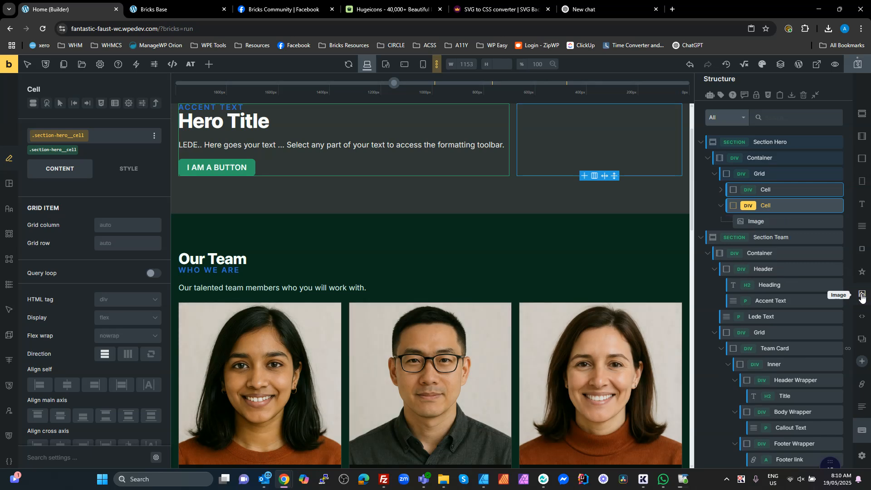
pyautogui.click(800, 222)
pyautogui.click(113, 193)
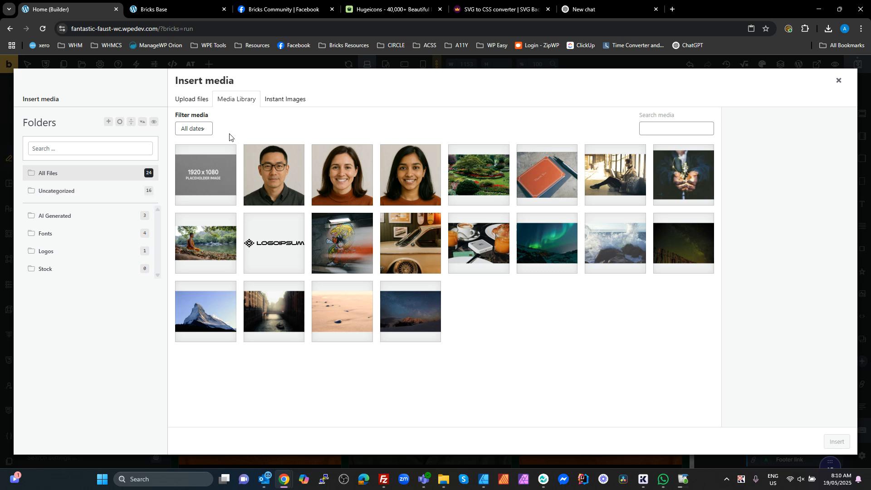
pyautogui.click(695, 174)
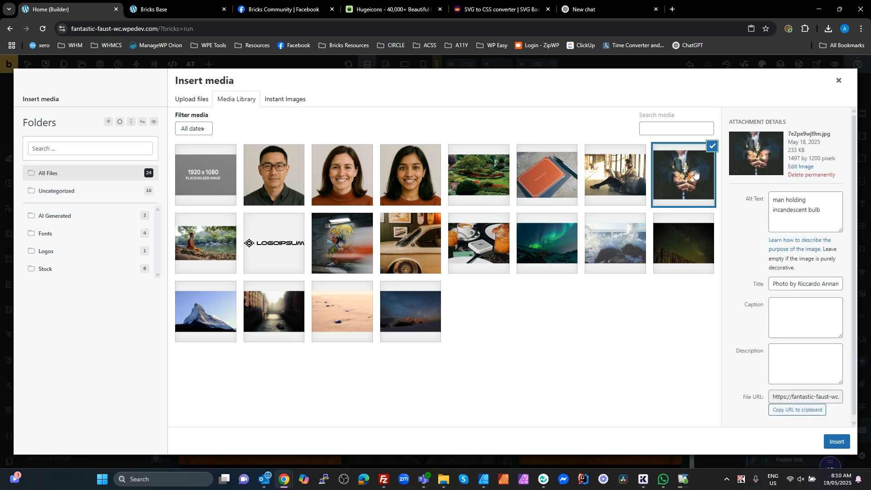
pyautogui.click(837, 442)
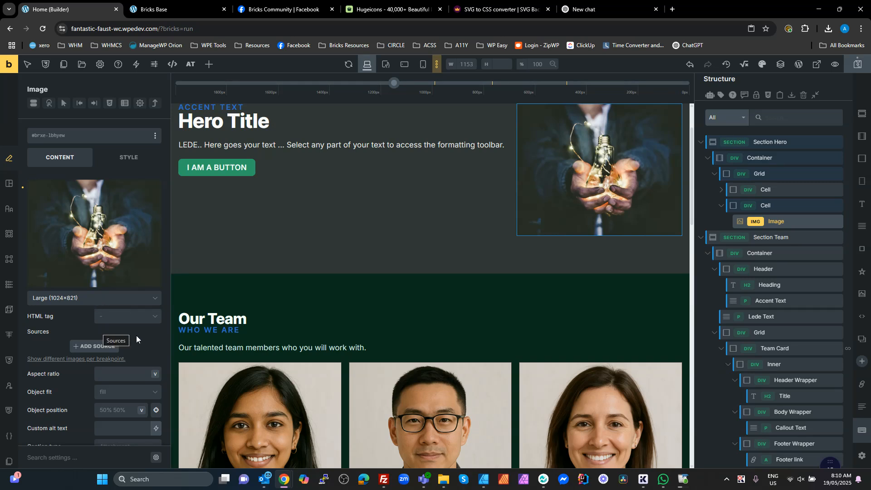
# Set the object fit of the Image in the hero's second Cell to Cover.
pyautogui.click(114, 392)
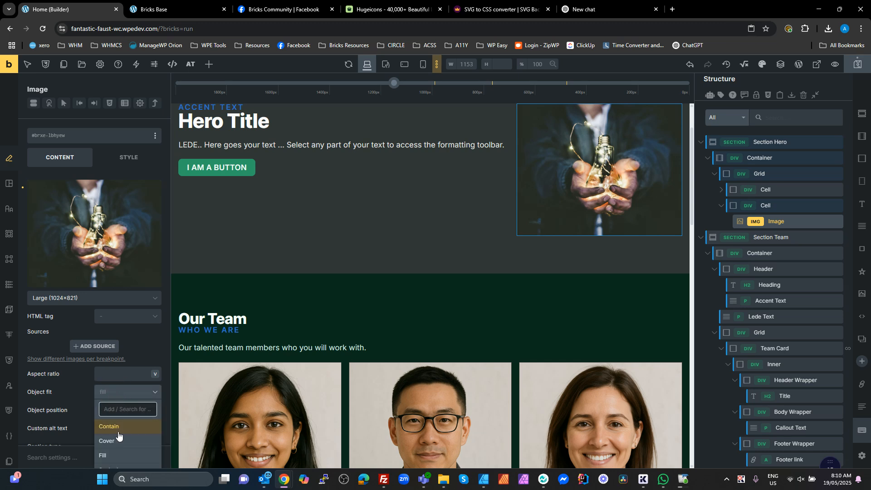
pyautogui.click(111, 444)
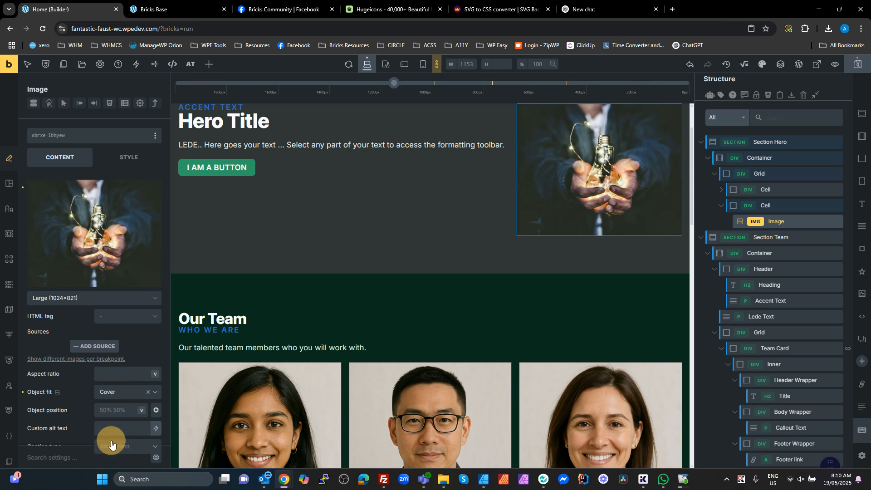
pyautogui.click(113, 374)
pyautogui.scroll(2, 587, 196)
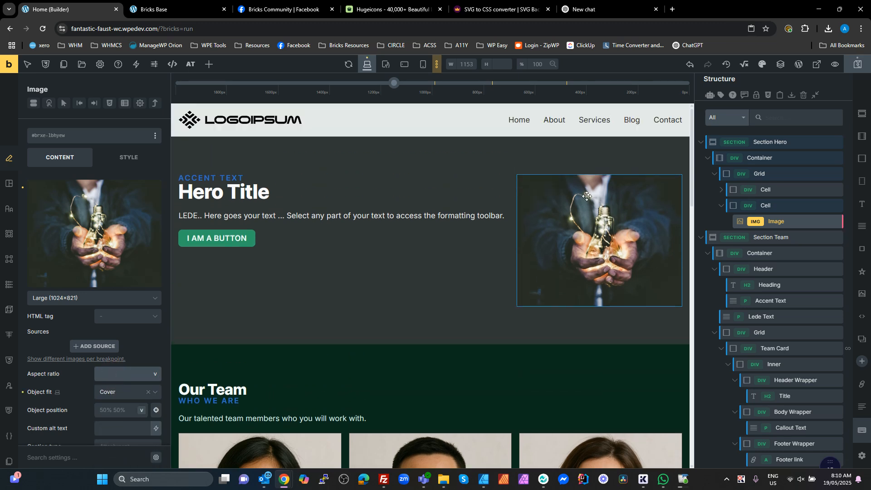
pyautogui.scroll(-1, 101, 332)
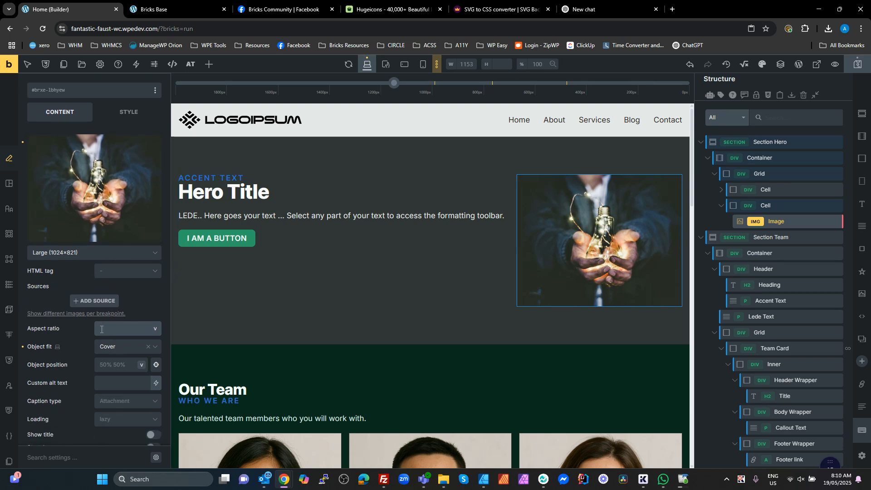
# Give all four corners of the hero Cell's Image a linked border radius of var(--at-radius--s).
pyautogui.click(9, 260)
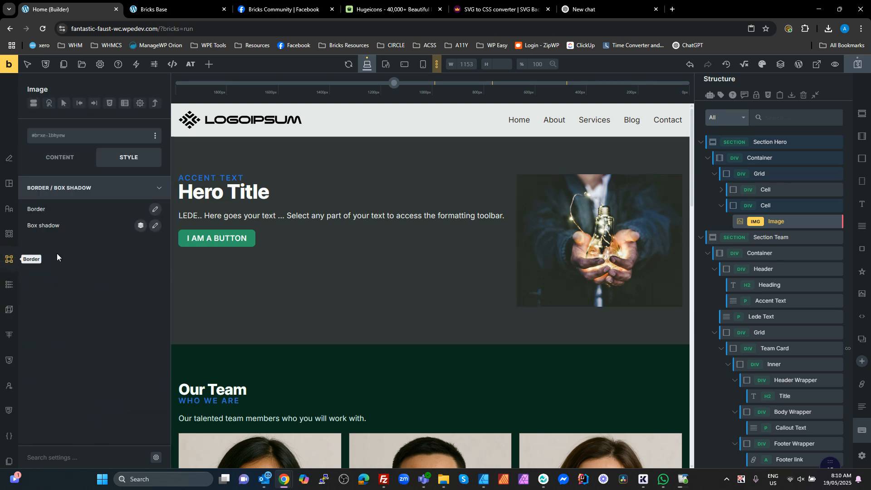
pyautogui.click(155, 210)
pyautogui.click(148, 340)
pyautogui.click(59, 367)
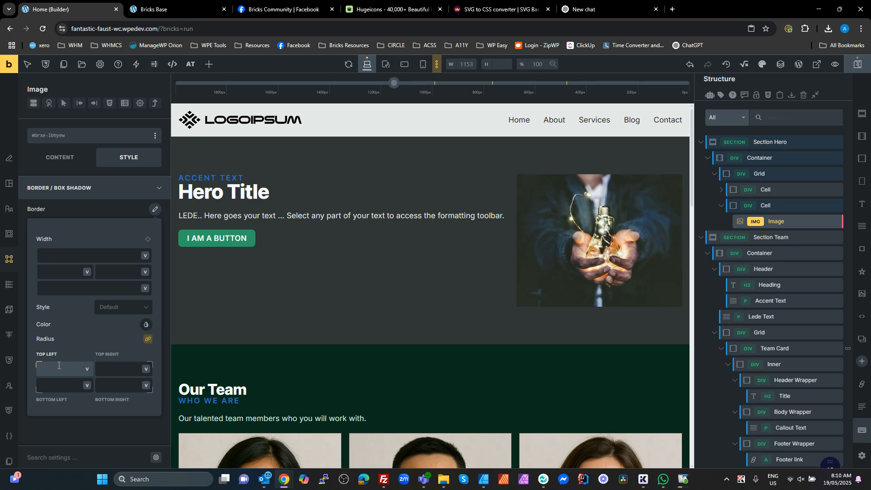
pyautogui.write('radius--s')
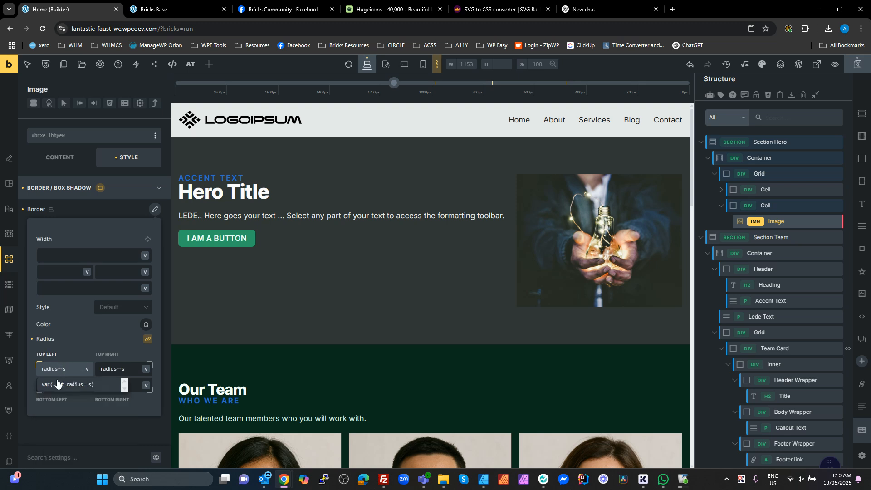
pyautogui.click(84, 386)
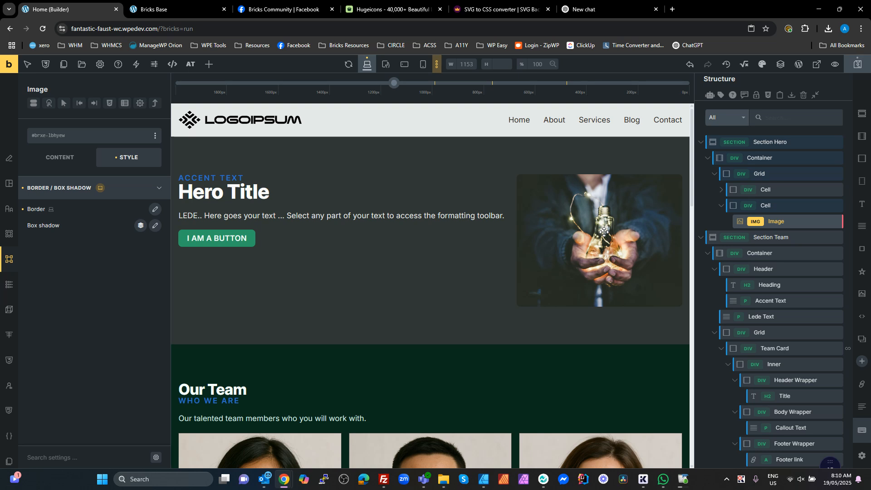
# Add the existing class has-bg-media to Section Hero.
pyautogui.click(762, 142)
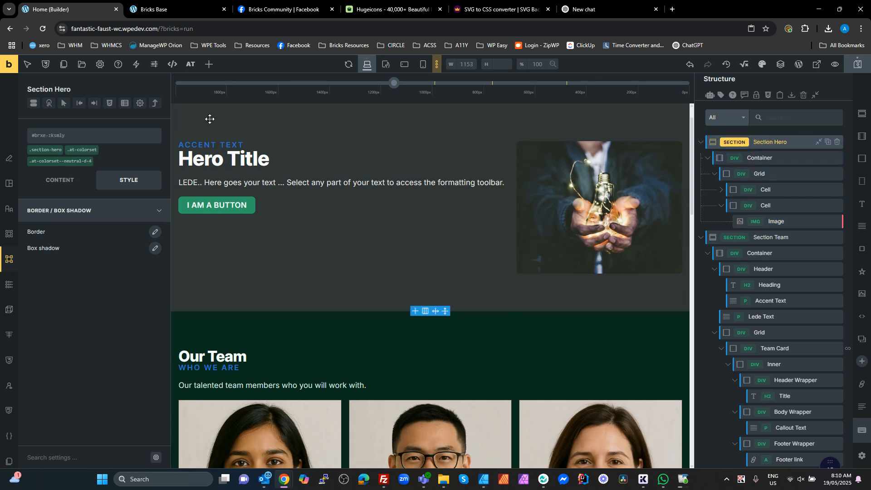
pyautogui.click(48, 140)
pyautogui.write('has')
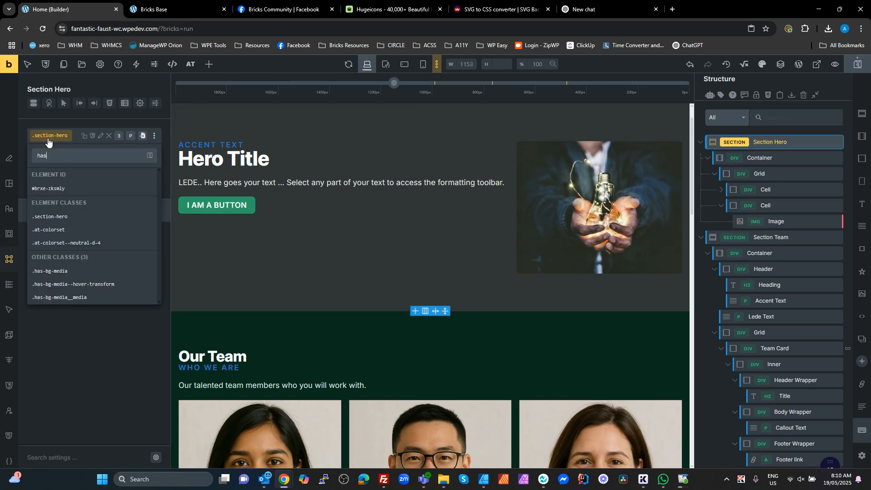
pyautogui.click(65, 271)
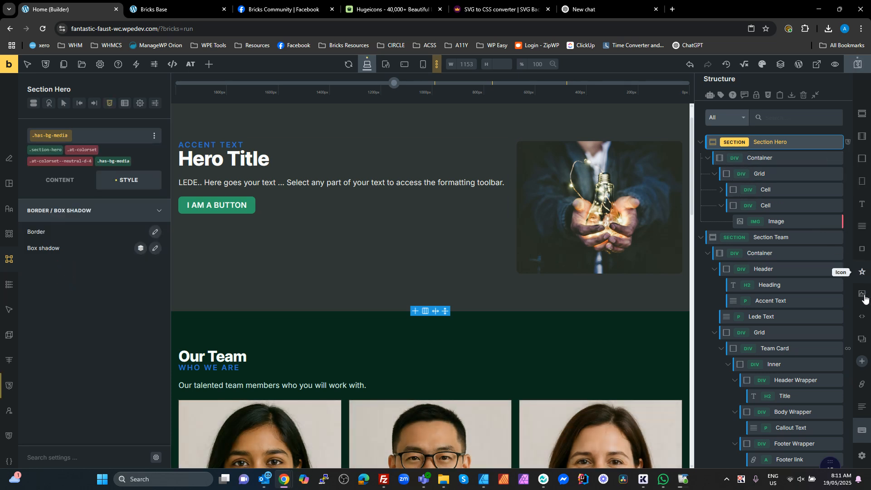
# Add an Image directly inside Section Hero below the Container and assign it the class has-bg-media__media.
pyautogui.moveTo(863, 295); pyautogui.dragTo(767, 234)
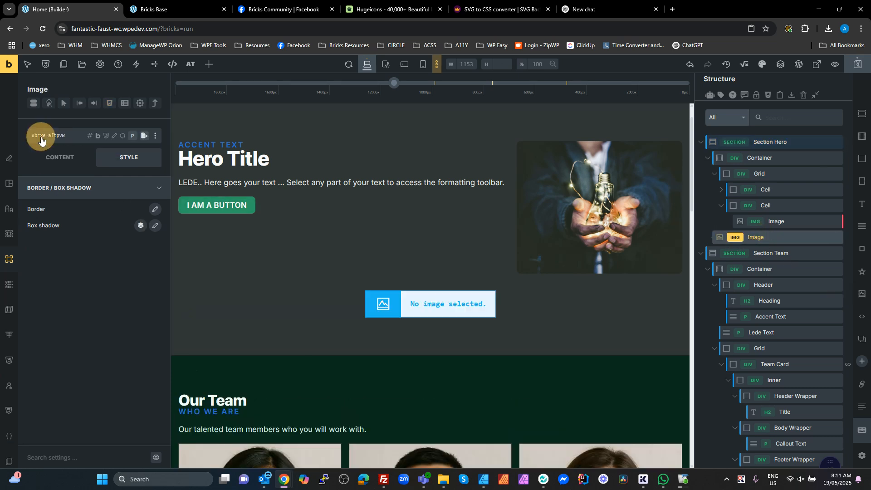
pyautogui.click(41, 137)
pyautogui.write('has')
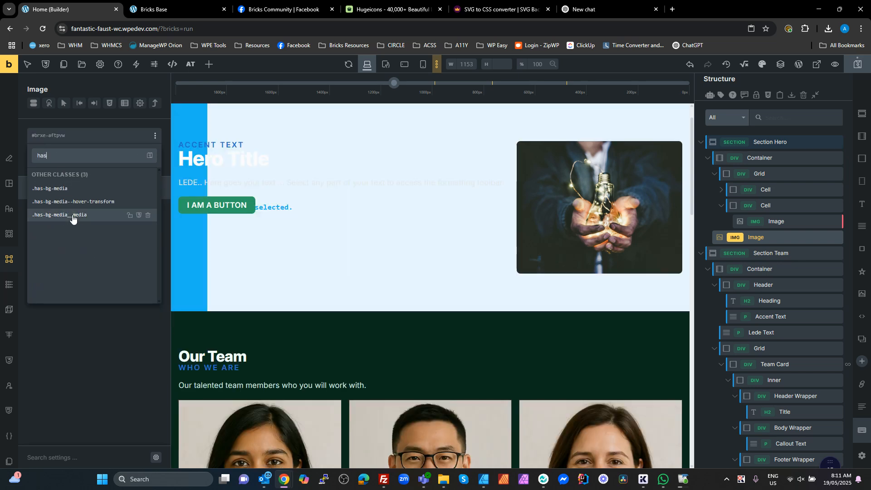
pyautogui.click(73, 214)
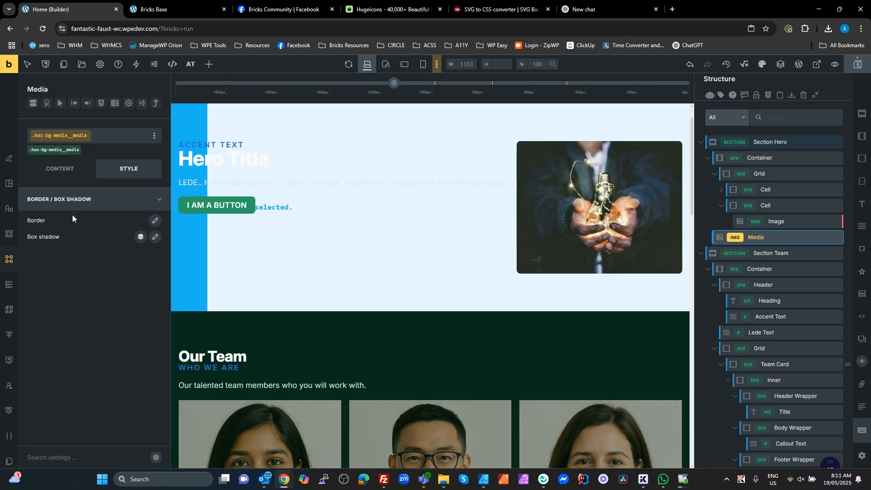
# Set the HTML tag of the hero's Media image to figure.
pyautogui.click(58, 170)
pyautogui.click(125, 268)
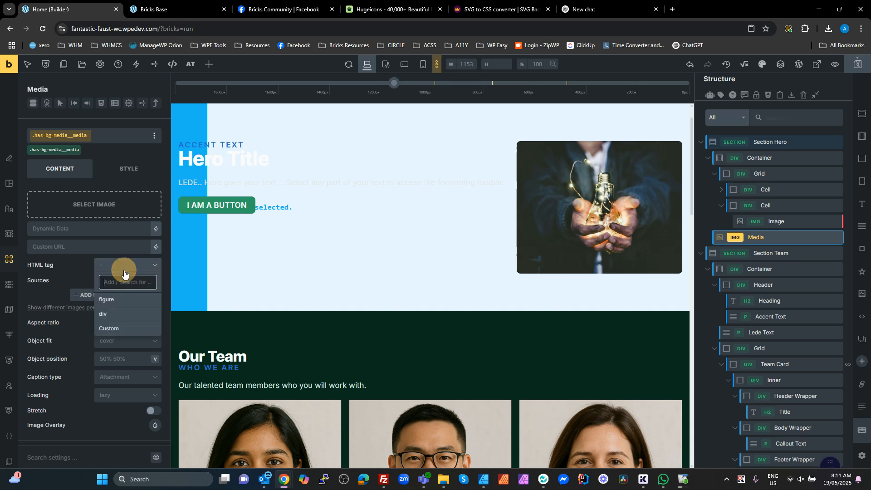
pyautogui.click(112, 305)
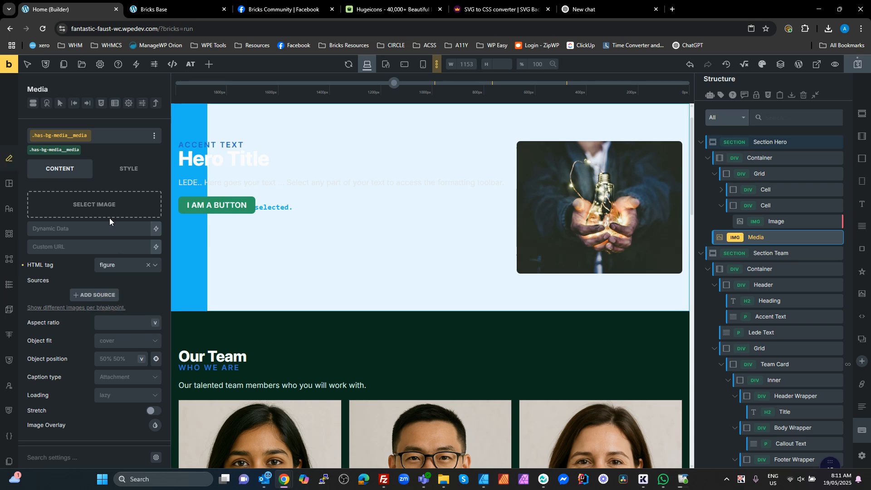
# Insert the incandescent bulb photo into the hero's Media element at Full (1497×1200) size.
pyautogui.click(104, 203)
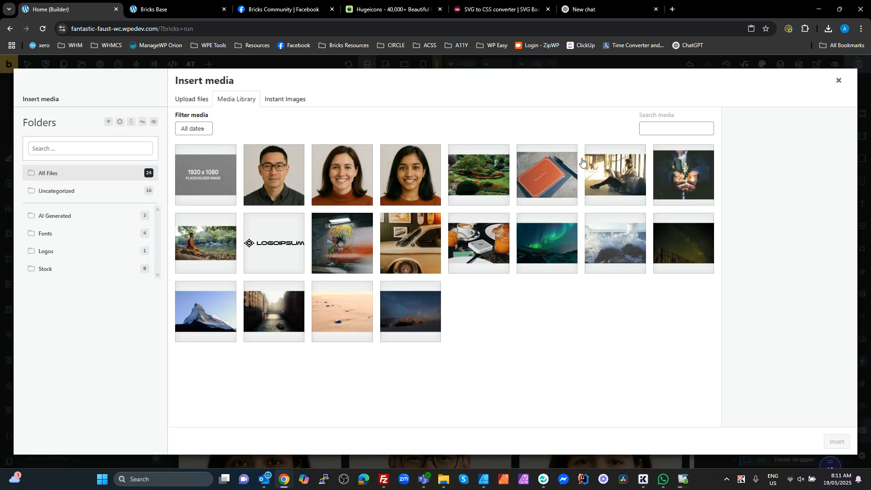
pyautogui.click(691, 178)
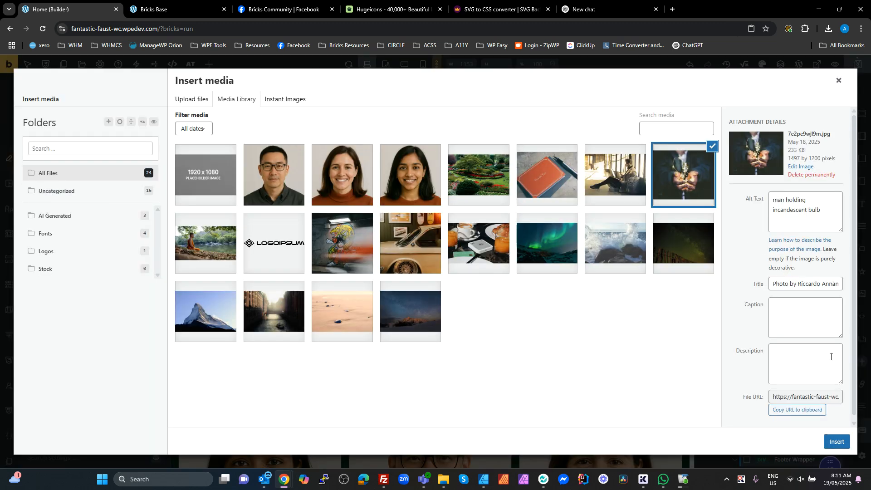
pyautogui.click(836, 441)
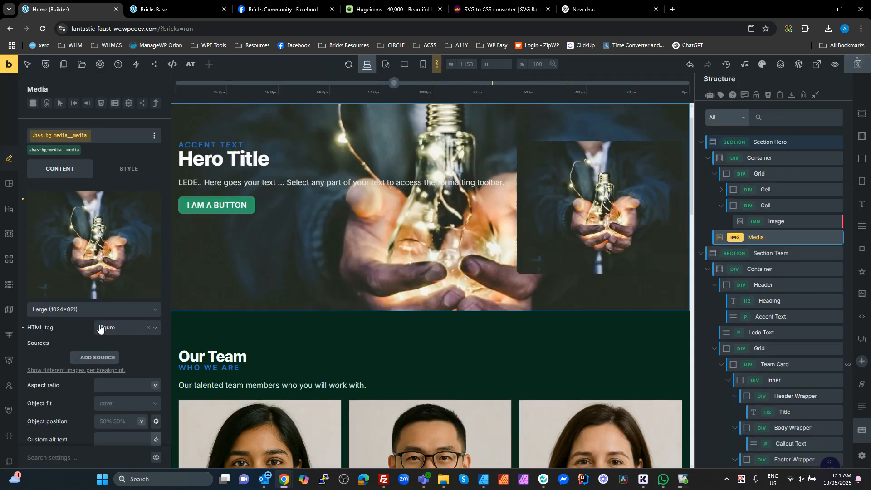
pyautogui.click(75, 310)
pyautogui.click(82, 324)
# Add the existing class has-bg-media--hover-transform to the hero's Media element.
pyautogui.scroll(-1, 97, 272)
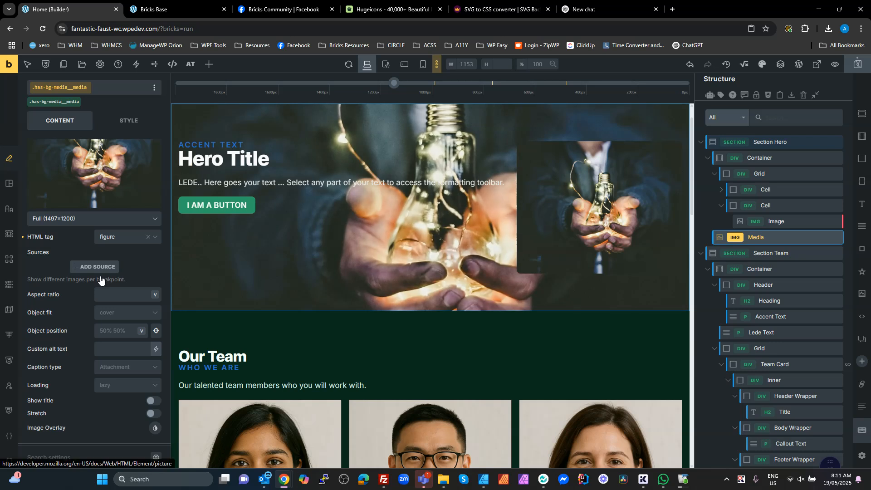
pyautogui.scroll(1, 87, 189)
pyautogui.click(58, 135)
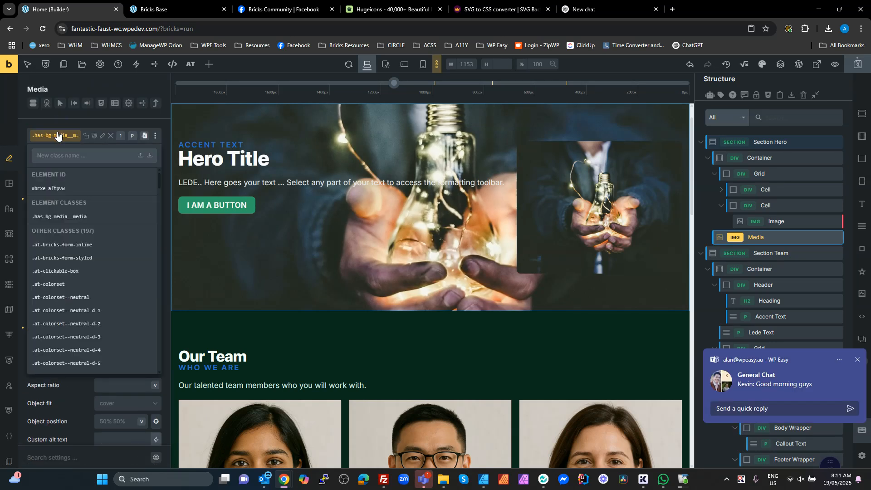
pyautogui.write('has')
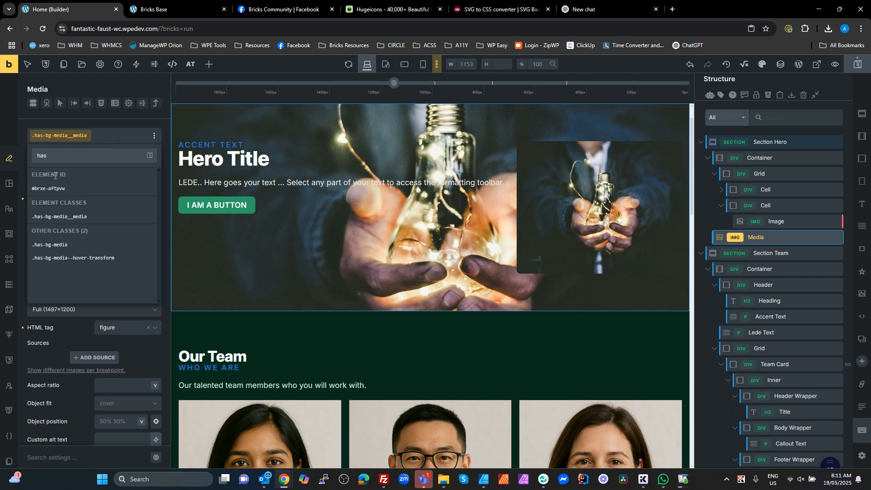
pyautogui.click(79, 257)
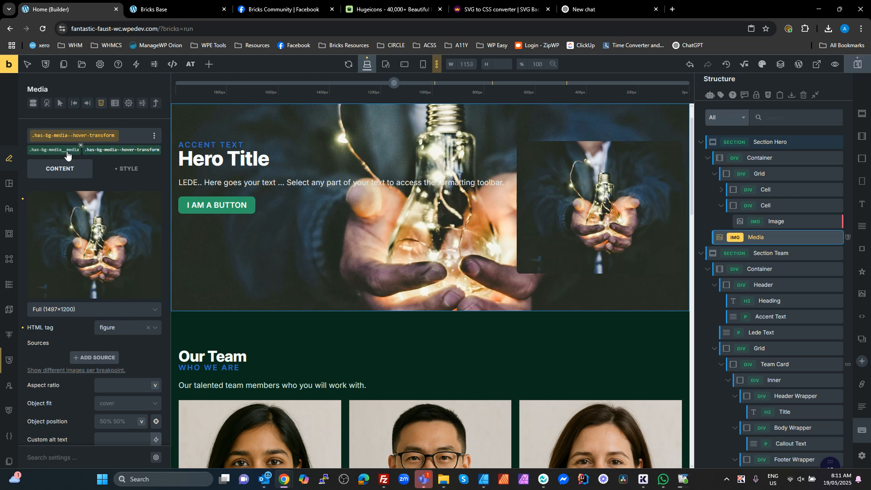
# Give Section Hero a gradient applied as an Overlay, with the semi-transparent black-t-2 shade as its first color.
pyautogui.click(763, 142)
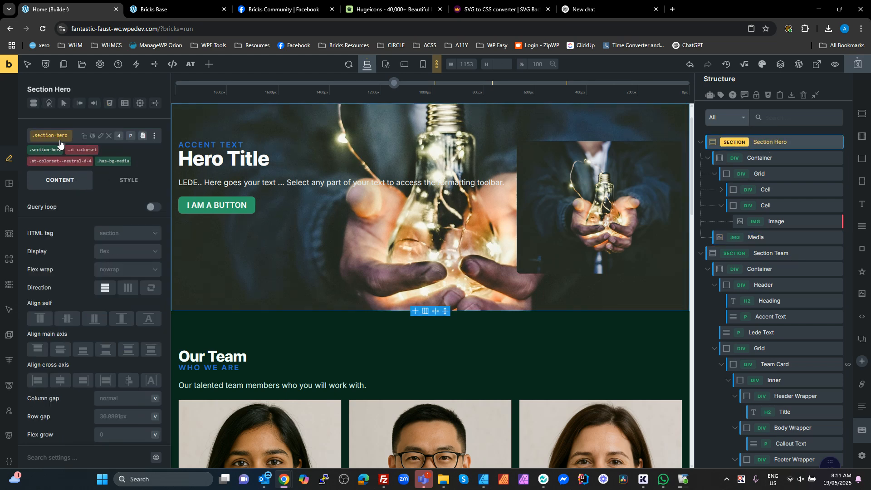
pyautogui.click(9, 285)
pyautogui.click(125, 232)
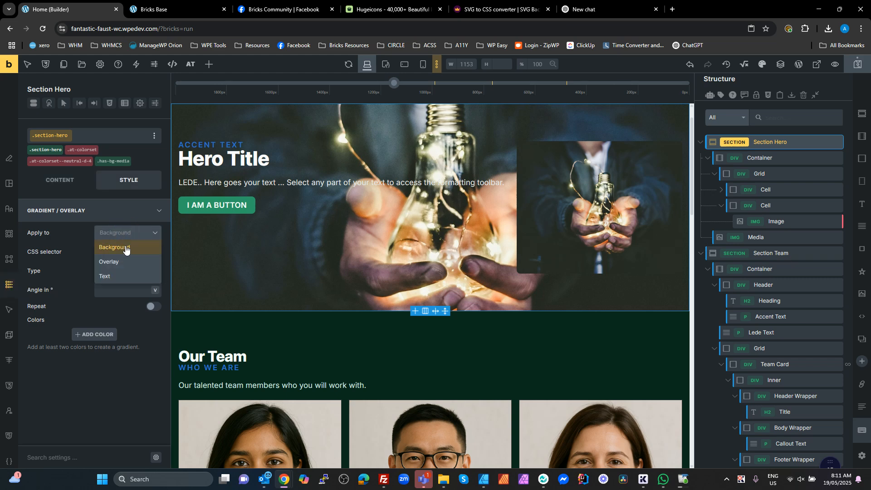
pyautogui.click(114, 262)
pyautogui.click(94, 334)
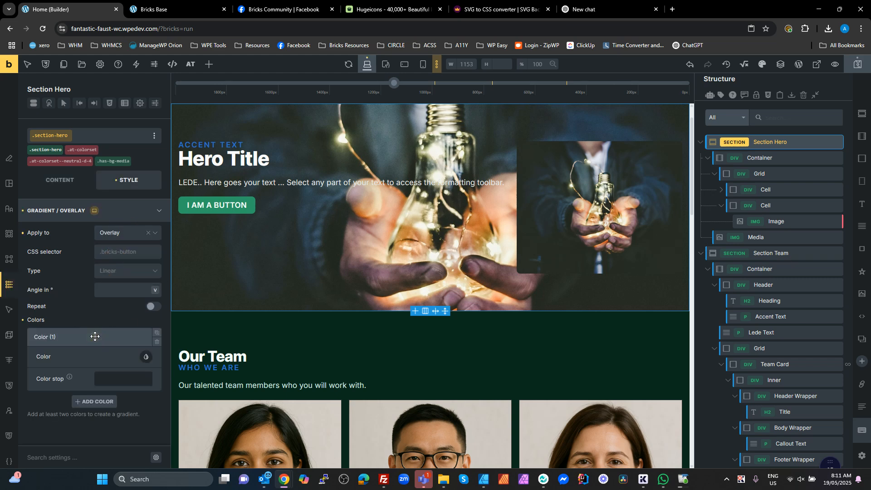
pyautogui.click(145, 359)
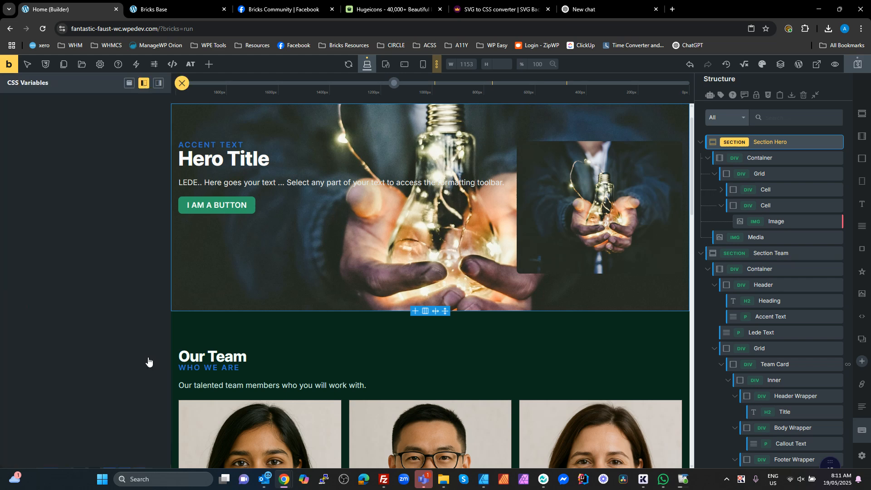
pyautogui.scroll(-6, 141, 355)
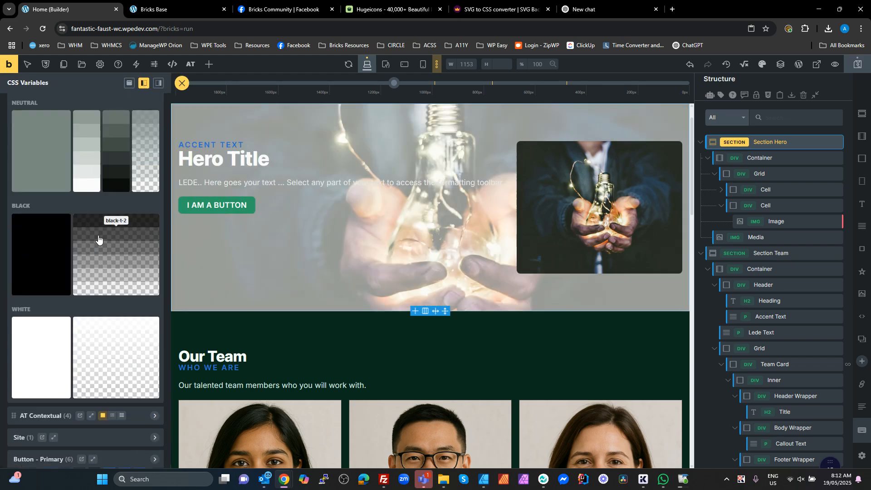
pyautogui.click(107, 237)
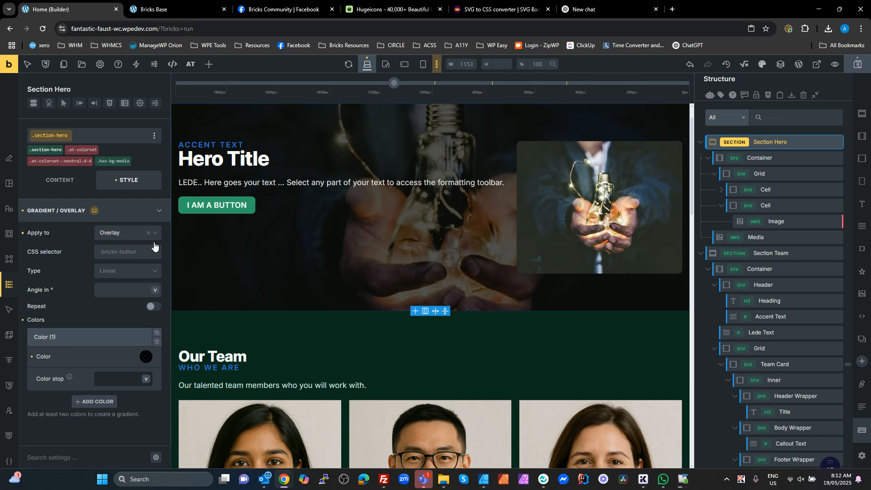
# Add a second color to the hero's overlay gradient using a much more transparent black shade from the AT Framework palette.
pyautogui.click(105, 400)
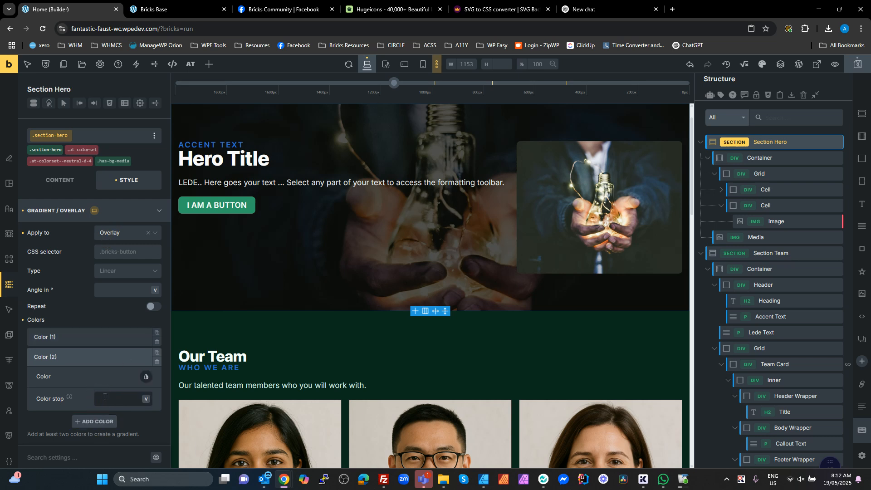
pyautogui.click(146, 377)
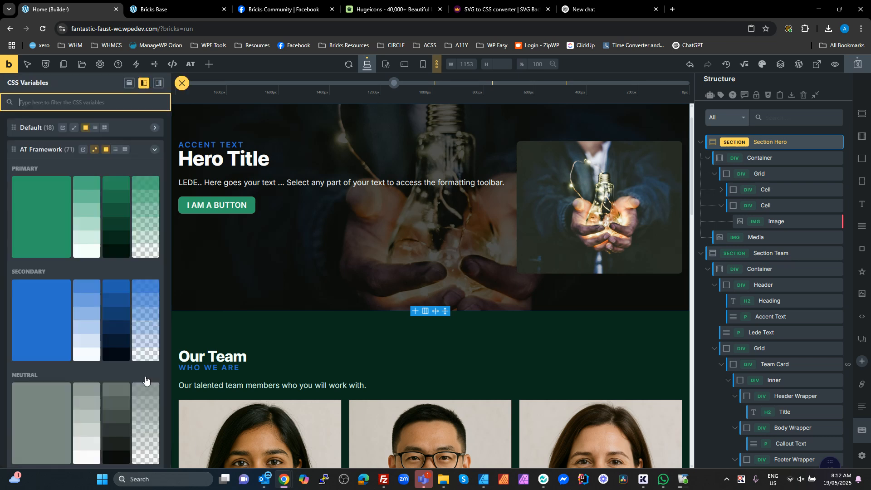
pyautogui.scroll(-3, 113, 332)
pyautogui.scroll(-2, 113, 332)
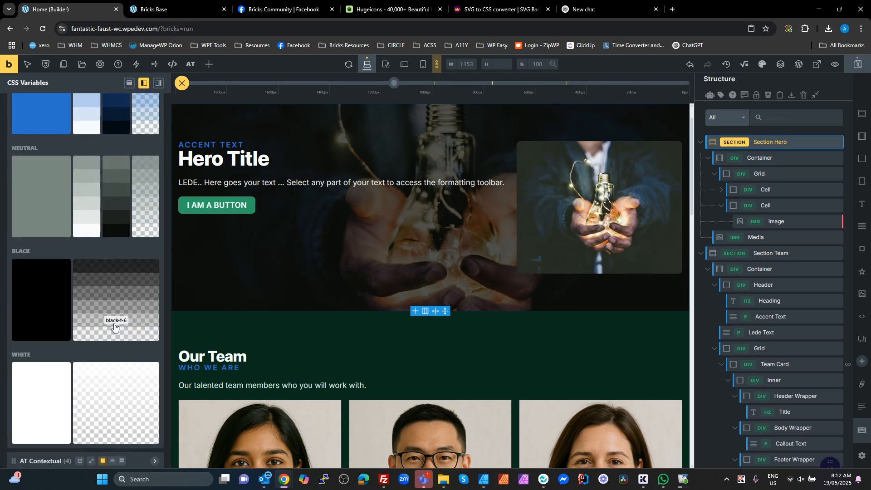
pyautogui.click(140, 323)
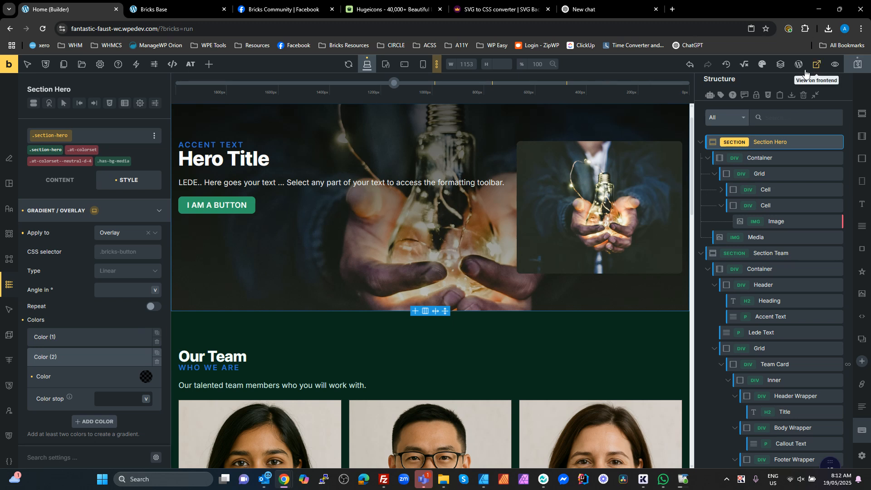
# Set the hero Lede Text's maximum width to 40ch and view the page on the front end.
pyautogui.click(292, 184)
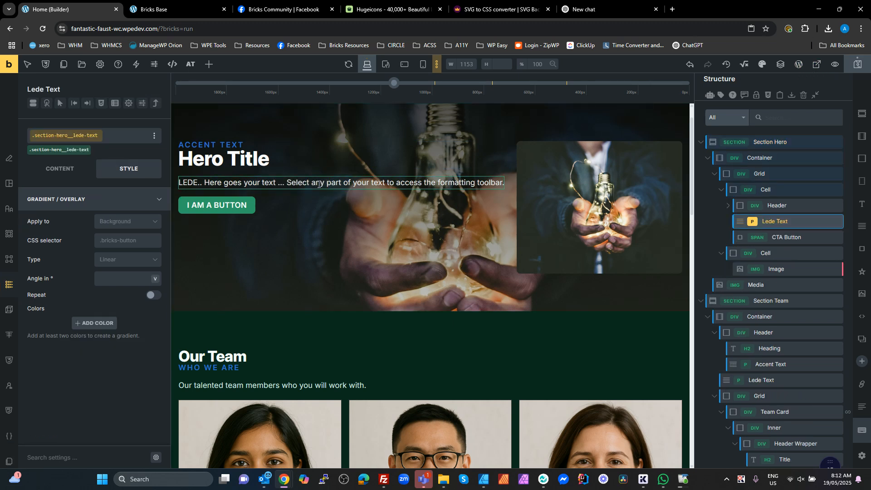
pyautogui.click(12, 185)
pyautogui.scroll(-2, 101, 364)
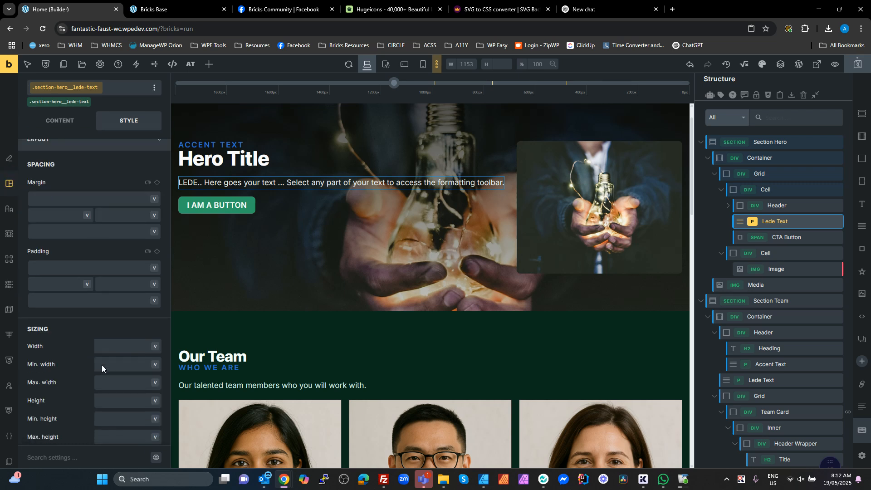
pyautogui.scroll(-2, 102, 373)
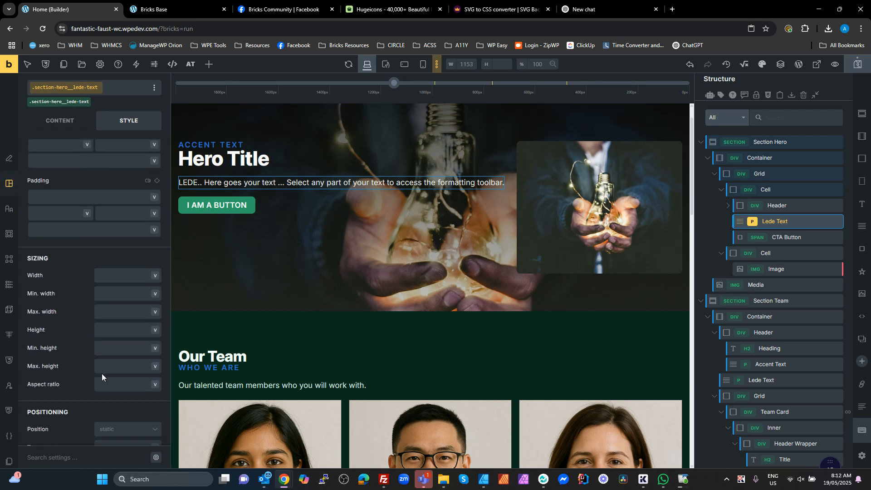
pyautogui.click(103, 306)
pyautogui.write('40ch')
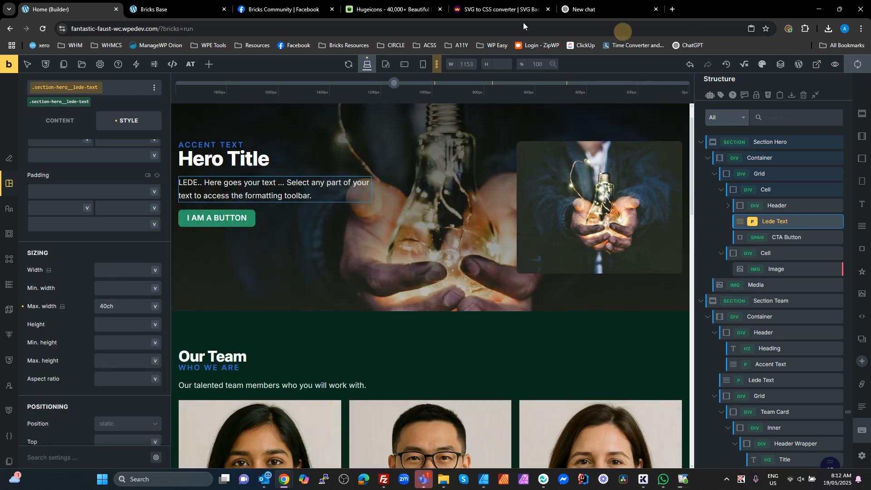
pyautogui.click(179, 7)
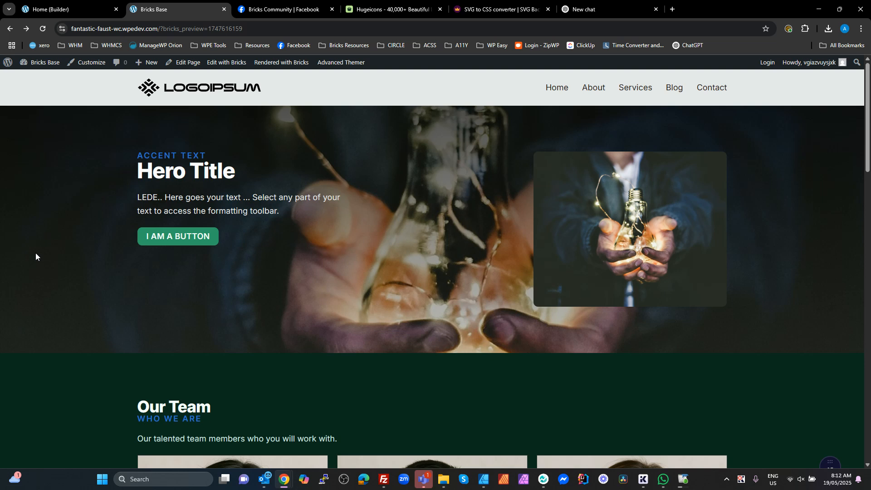
# Back in the builder, examine the content settings of the hero's Media element, including its per-breakpoint image sources.
pyautogui.click(68, 9)
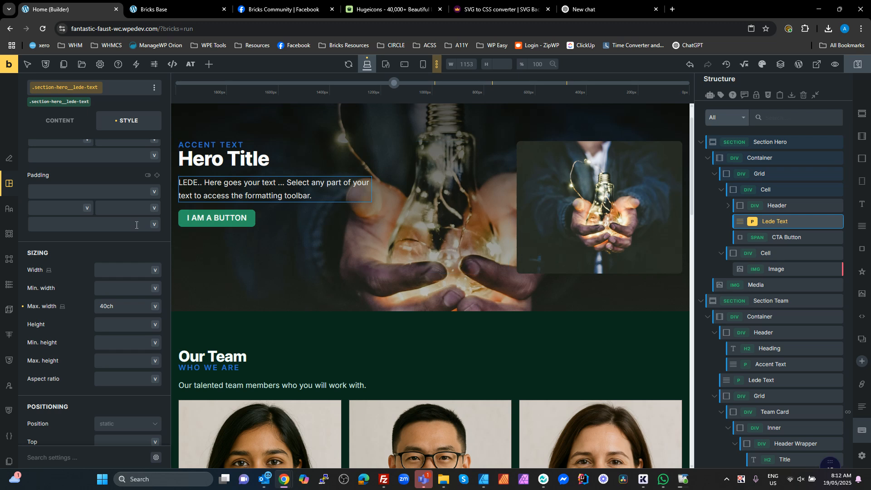
pyautogui.click(782, 270)
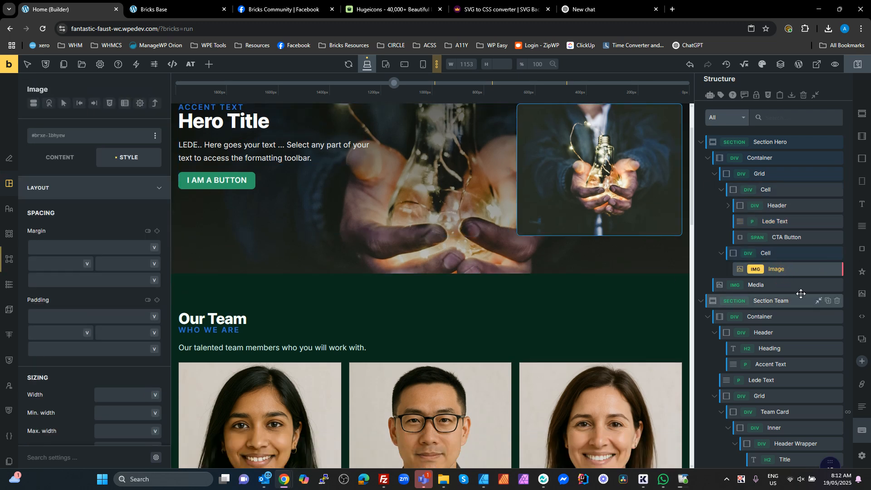
pyautogui.click(771, 284)
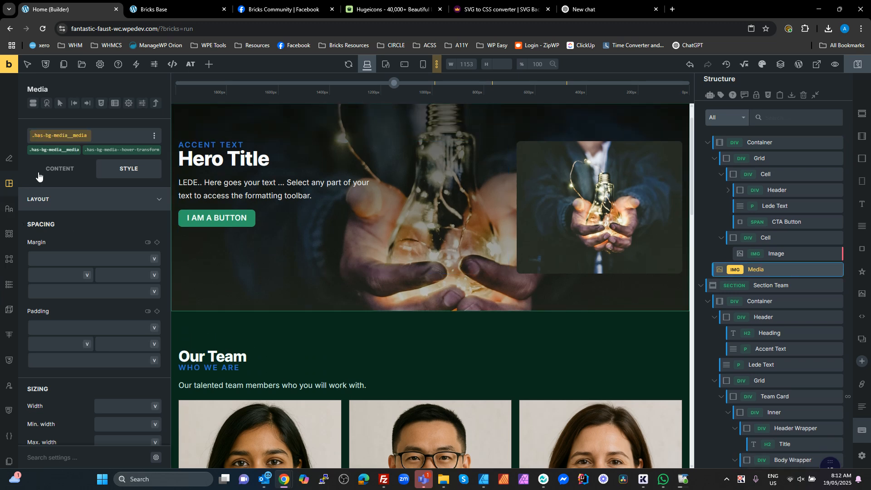
pyautogui.click(64, 169)
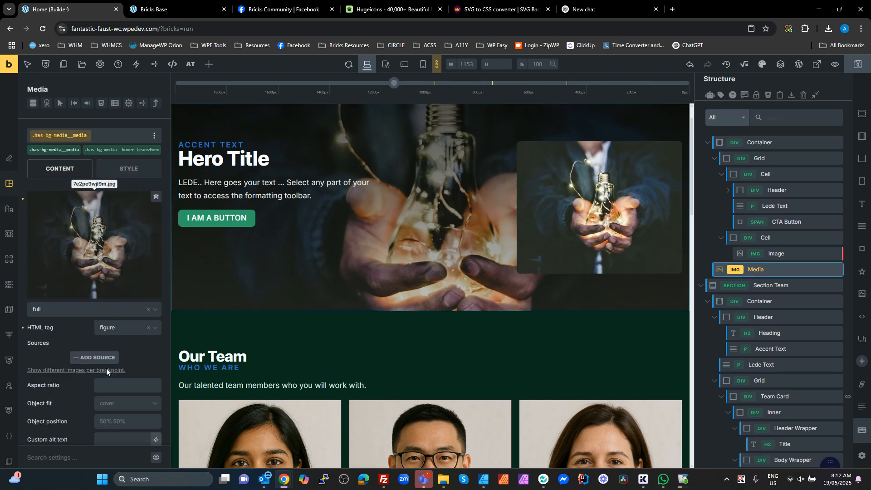
pyautogui.scroll(-5, 111, 381)
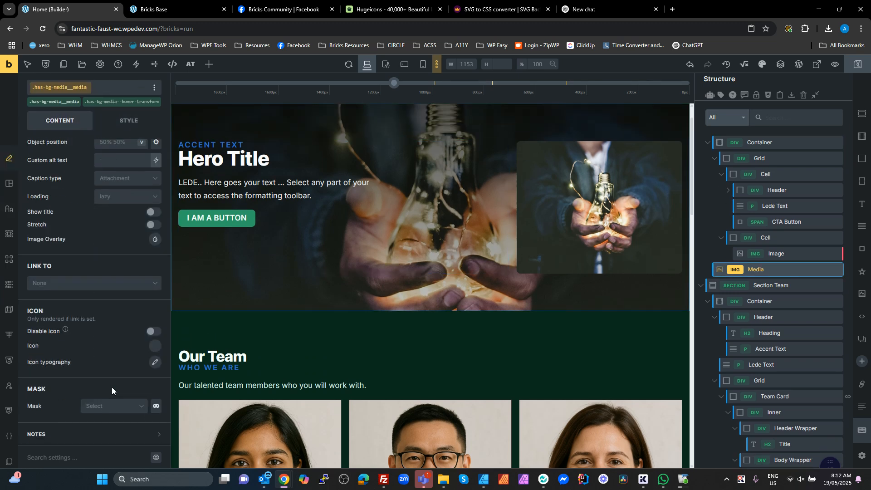
pyautogui.scroll(5, 112, 387)
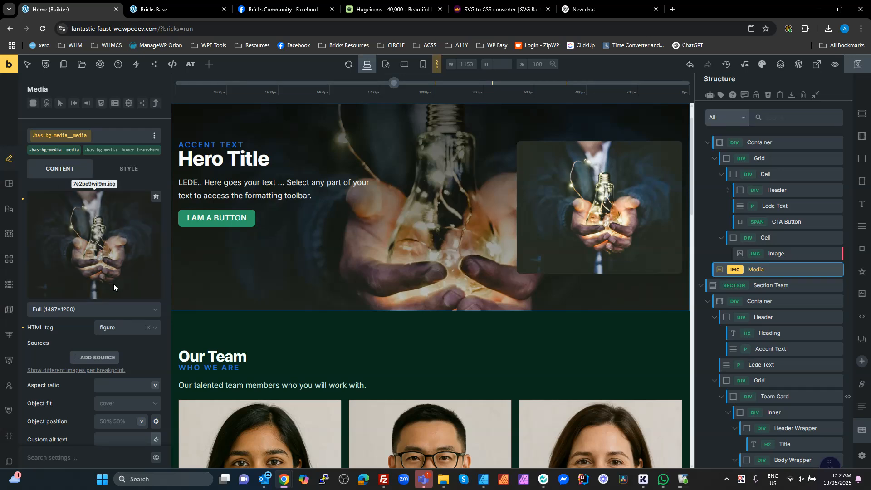
pyautogui.scroll(-1, 113, 284)
pyautogui.click(95, 266)
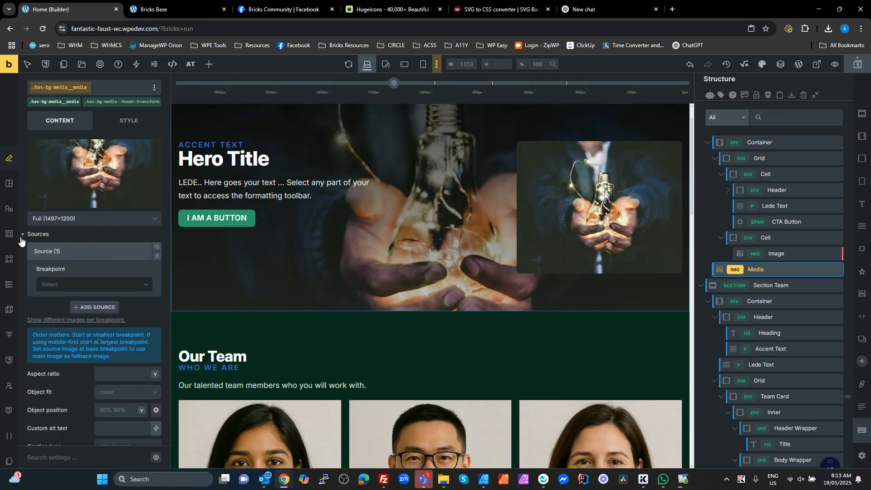
pyautogui.click(156, 256)
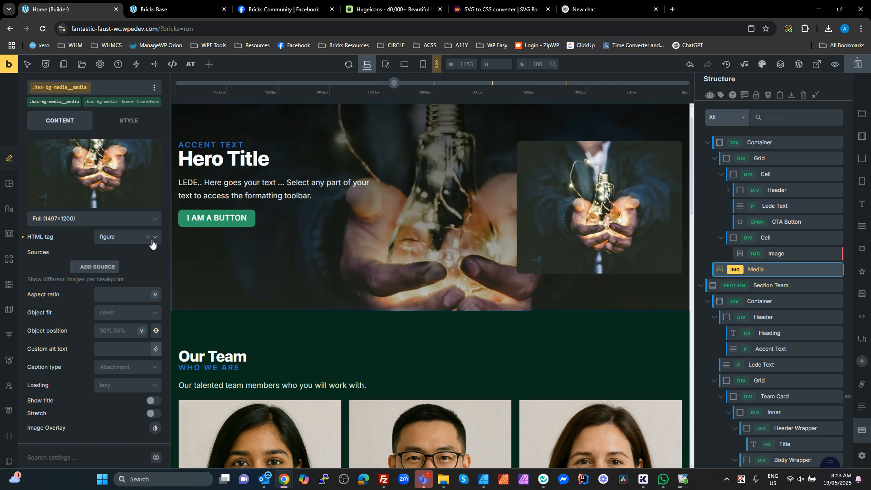
# Review the hero and team sections on the front-end page and return to the builder.
pyautogui.click(154, 9)
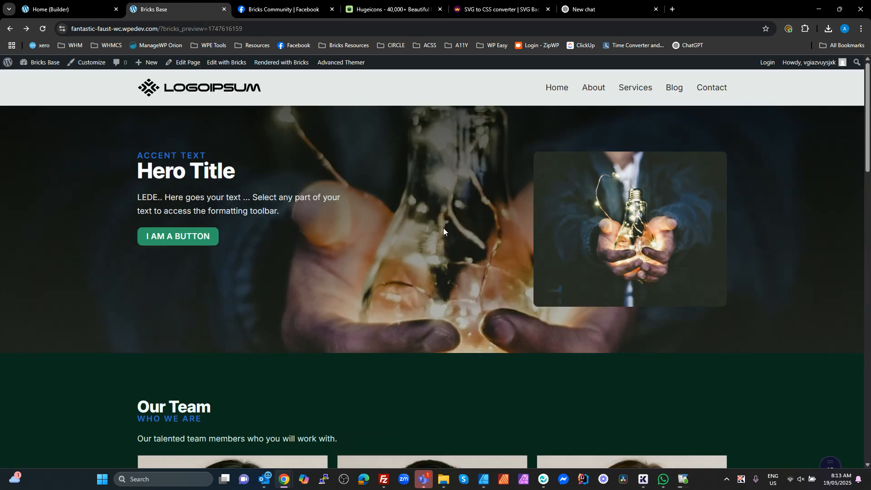
pyautogui.scroll(-10, 443, 228)
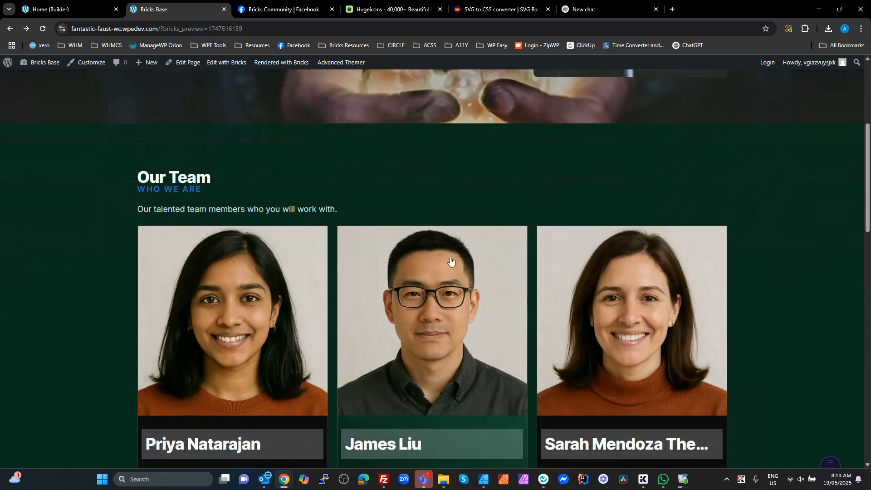
pyautogui.scroll(-5, 451, 258)
pyautogui.scroll(15, 451, 258)
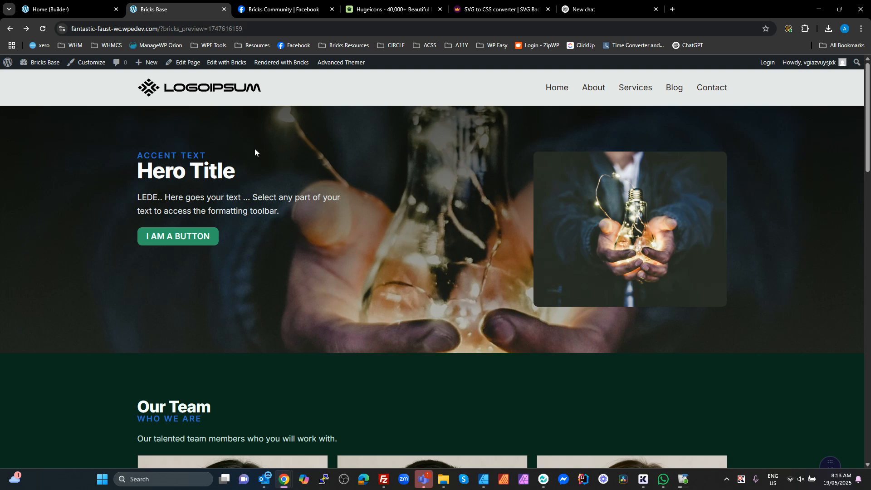
pyautogui.click(70, 9)
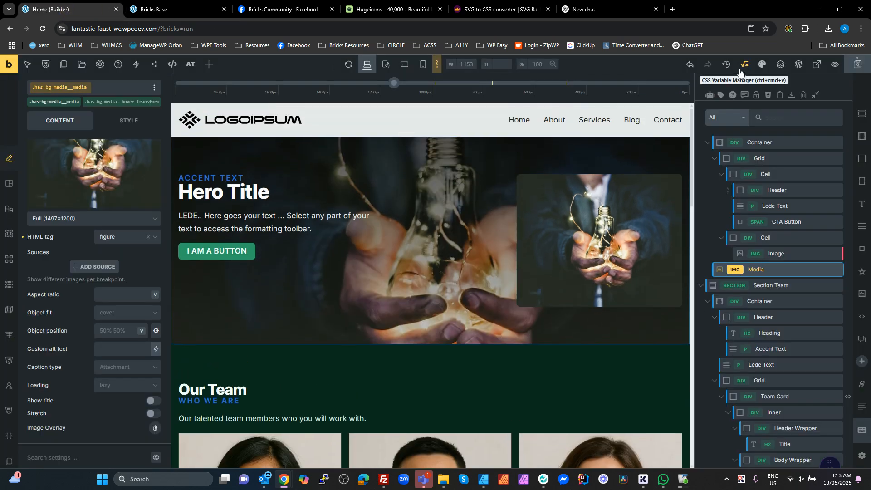
# Change the primary color of the AT Framework palette to magenta #9a0e82 and copy its hex value.
pyautogui.click(762, 65)
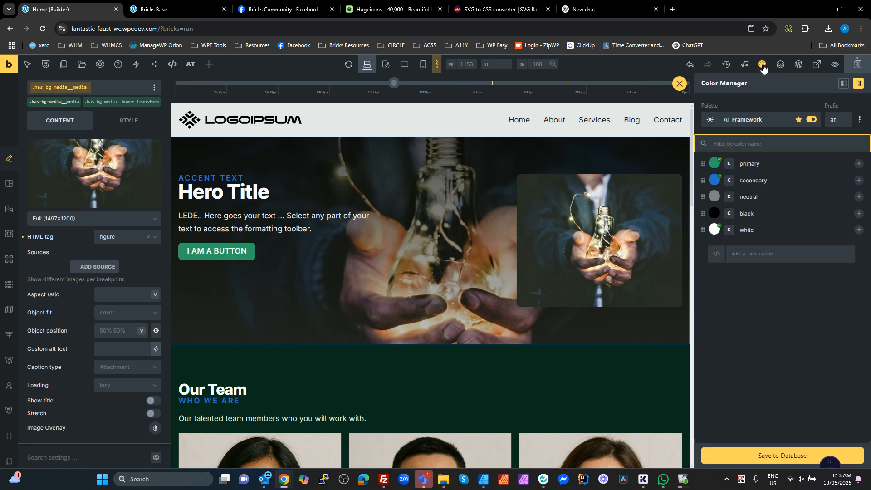
pyautogui.click(714, 163)
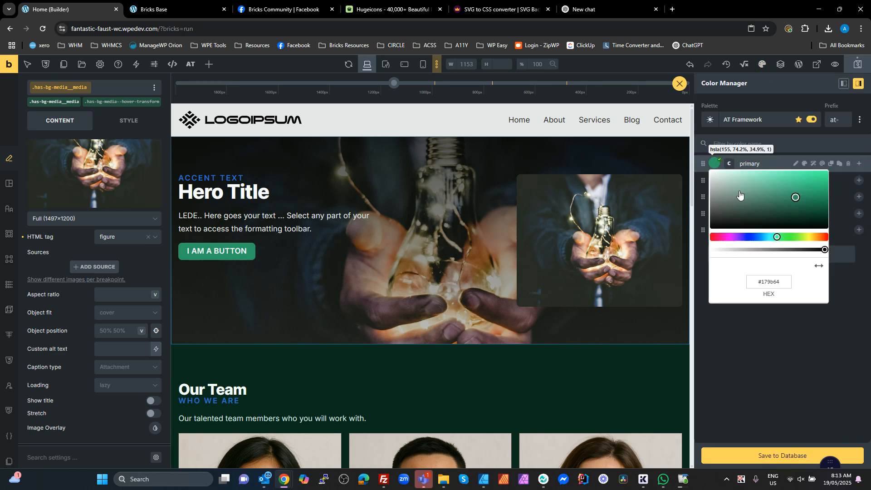
pyautogui.moveTo(776, 238); pyautogui.dragTo(729, 239)
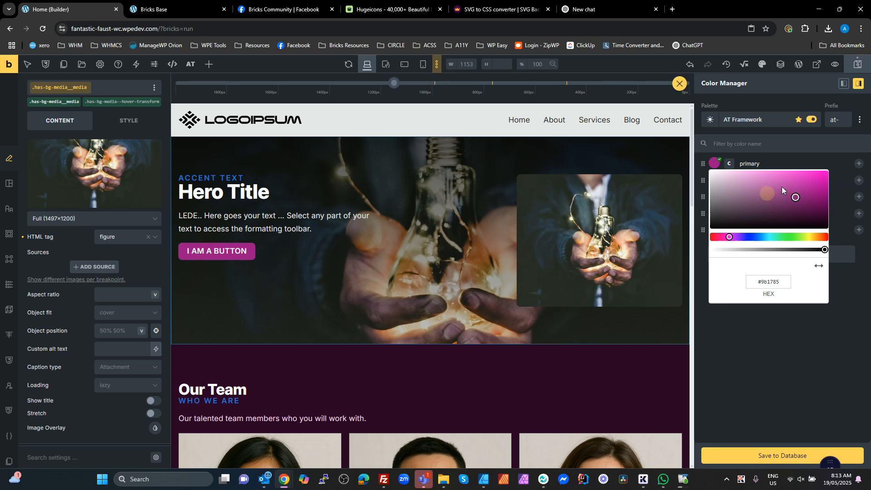
pyautogui.moveTo(799, 195); pyautogui.dragTo(806, 198)
pyautogui.doubleClick(768, 282)
pyautogui.click(789, 353)
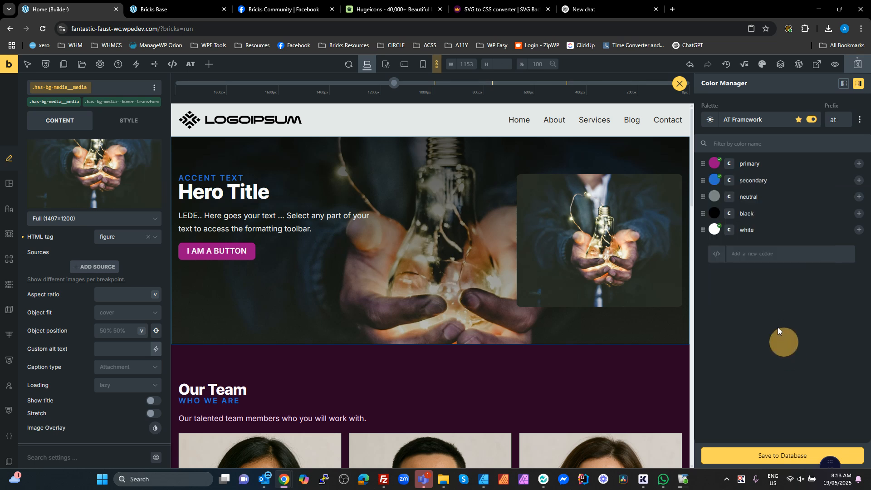
# Set the palette's neutral color to the primary's hex value, 9a0e82.
pyautogui.click(720, 200)
pyautogui.doubleClick(769, 314)
pyautogui.write('9a0e82')
# Switch the neutral color's value format to HSL and set its lightness to 50%.
pyautogui.click(819, 301)
pyautogui.click(819, 300)
pyautogui.click(751, 313)
pyautogui.doubleClick(785, 313)
pyautogui.click(785, 311)
pyautogui.moveTo(775, 315); pyautogui.dragTo(809, 315)
pyautogui.write('5')
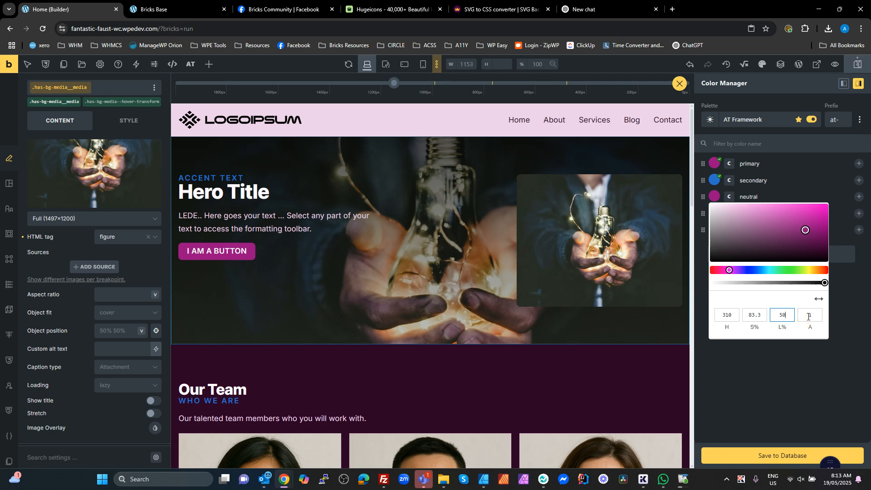
# Set the neutral color's saturation to 8% and close its color picker.
pyautogui.moveTo(760, 314); pyautogui.dragTo(728, 313)
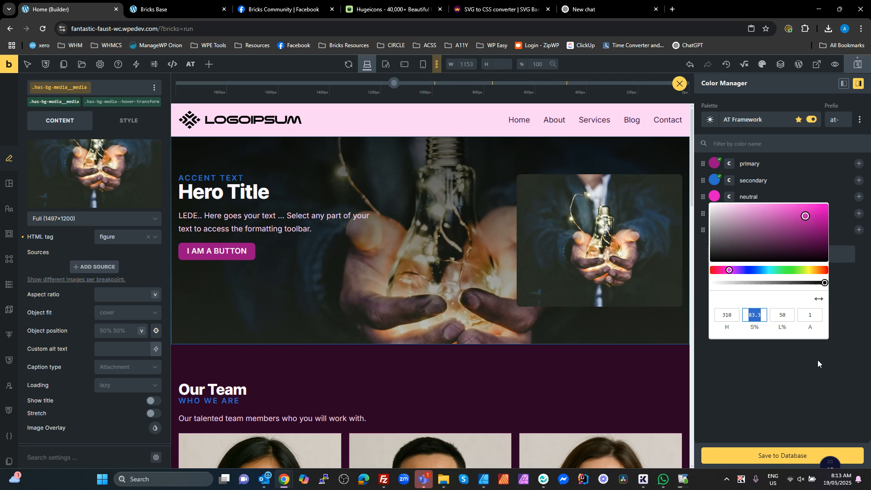
pyautogui.write('8')
pyautogui.press('Tab')
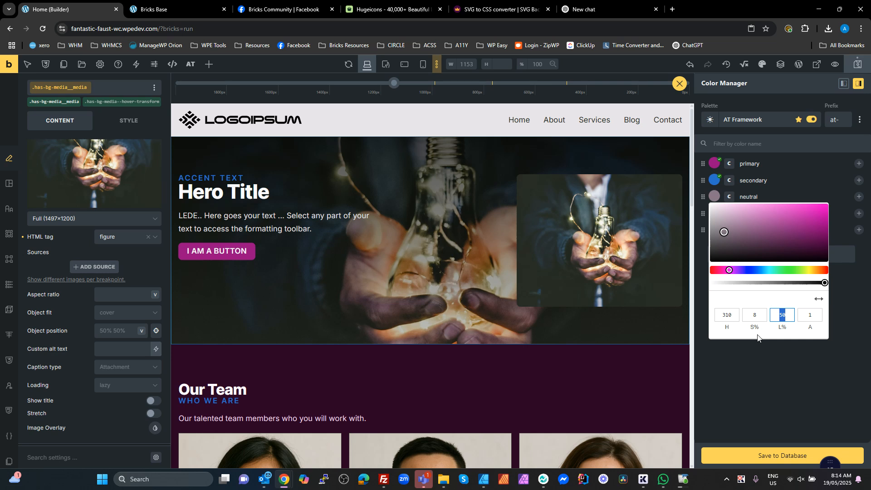
pyautogui.click(794, 364)
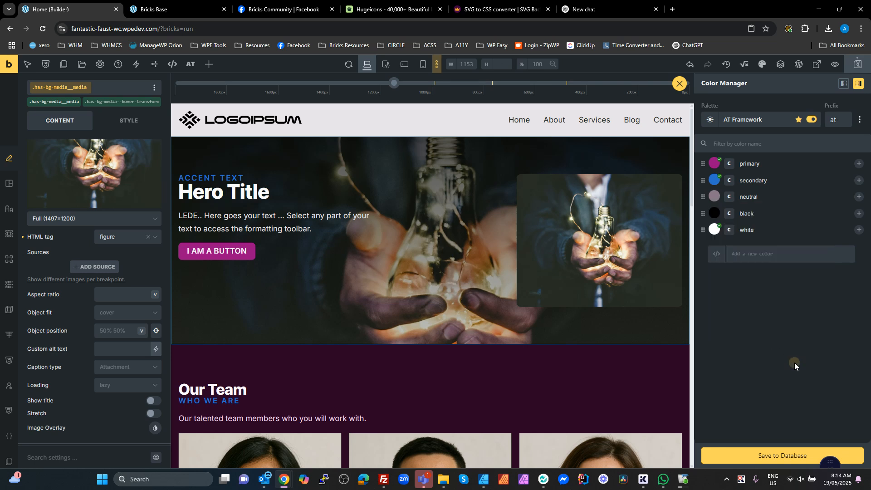
# Shift the hue of the palette's secondary color to lime green and save the palette to the database.
pyautogui.click(716, 181)
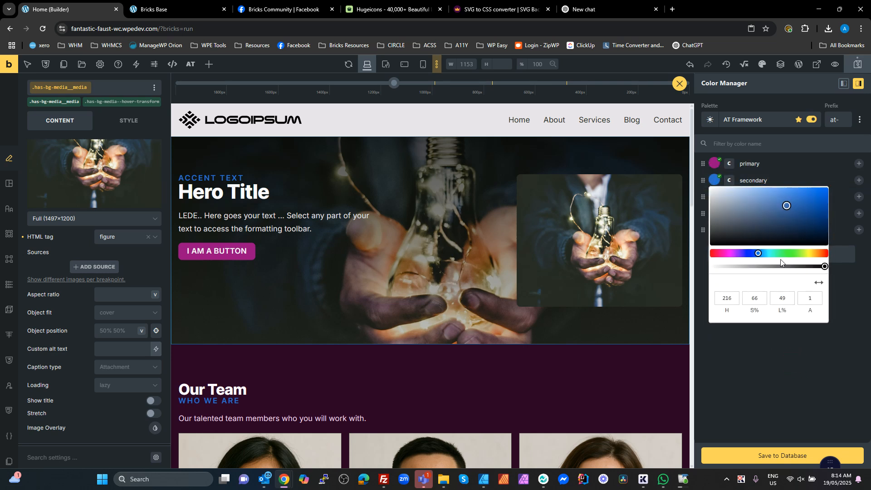
pyautogui.moveTo(757, 255); pyautogui.dragTo(802, 253)
pyautogui.click(816, 373)
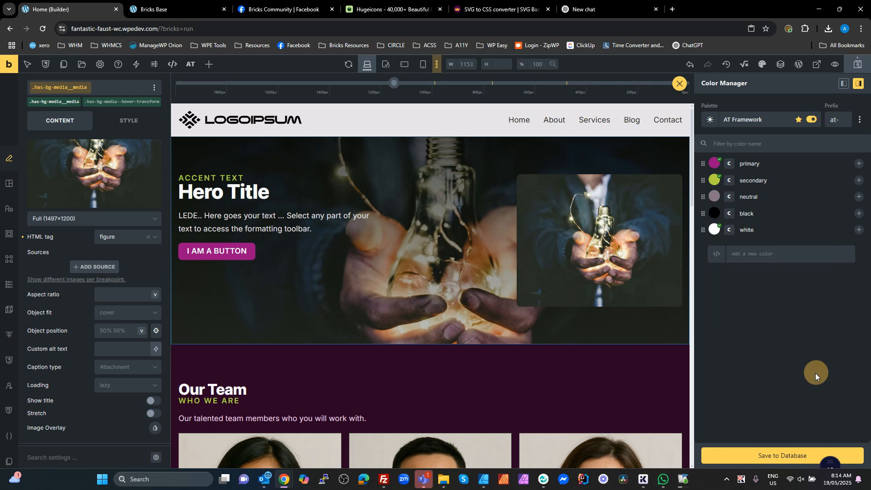
pyautogui.click(777, 458)
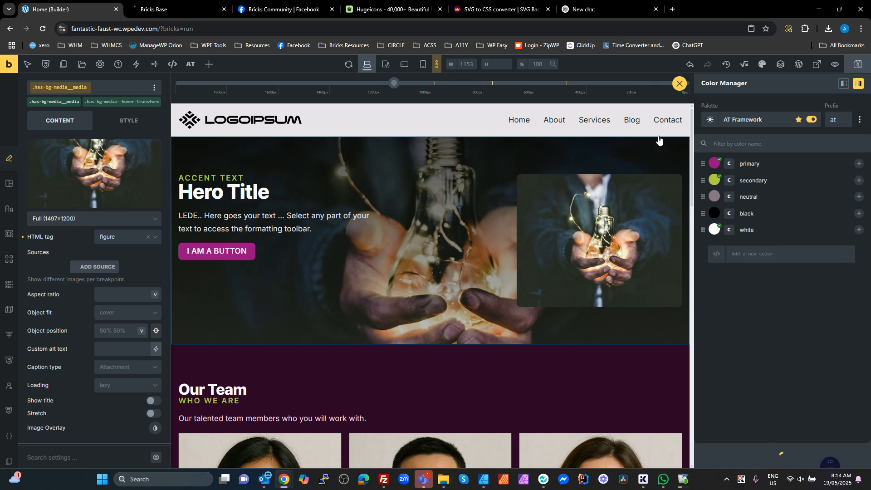
pyautogui.click(679, 83)
# Review the recolored home page from hero to footer in the builder and on the live Bricks Base preview.
pyautogui.scroll(-10, 535, 238)
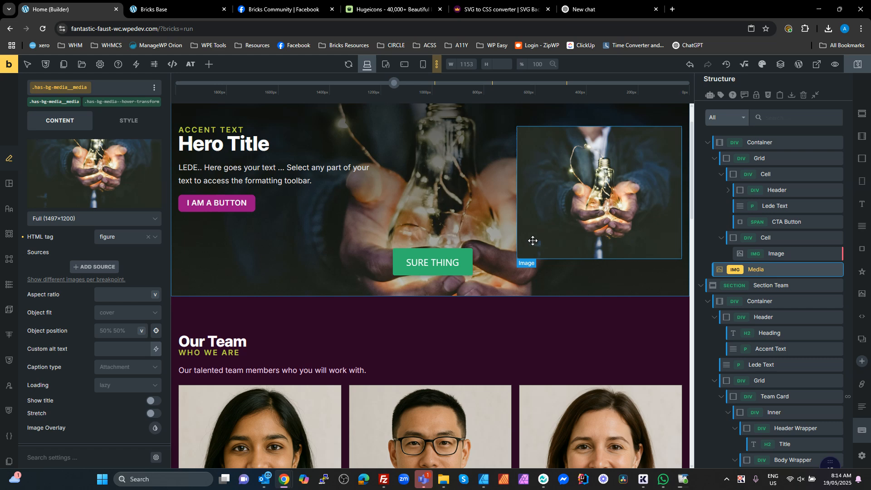
pyautogui.scroll(-6, 532, 240)
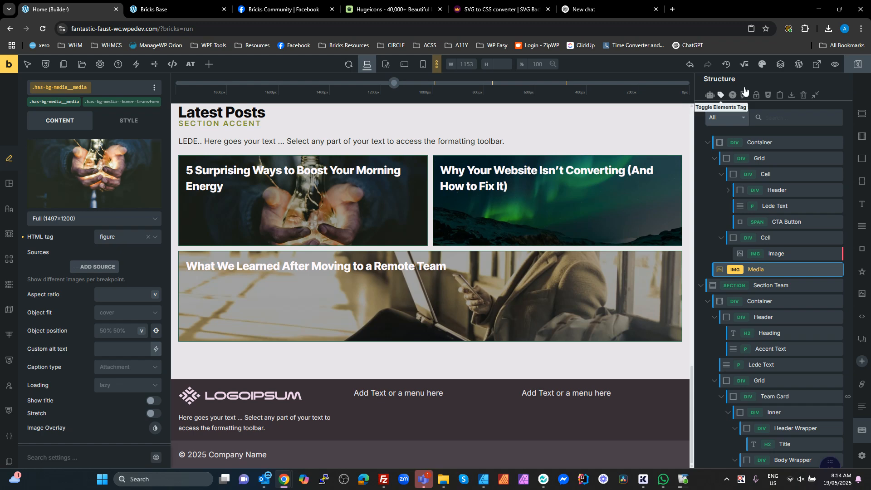
pyautogui.click(163, 9)
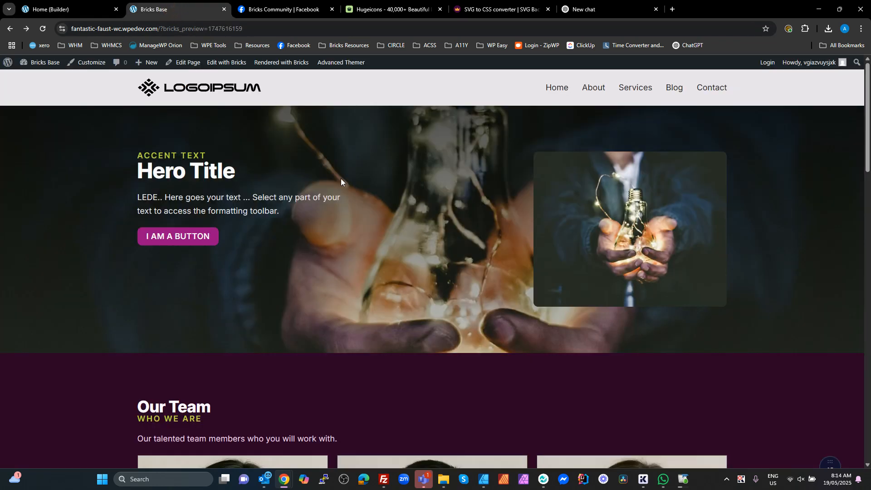
pyautogui.scroll(-3, 398, 283)
pyautogui.scroll(-15, 398, 282)
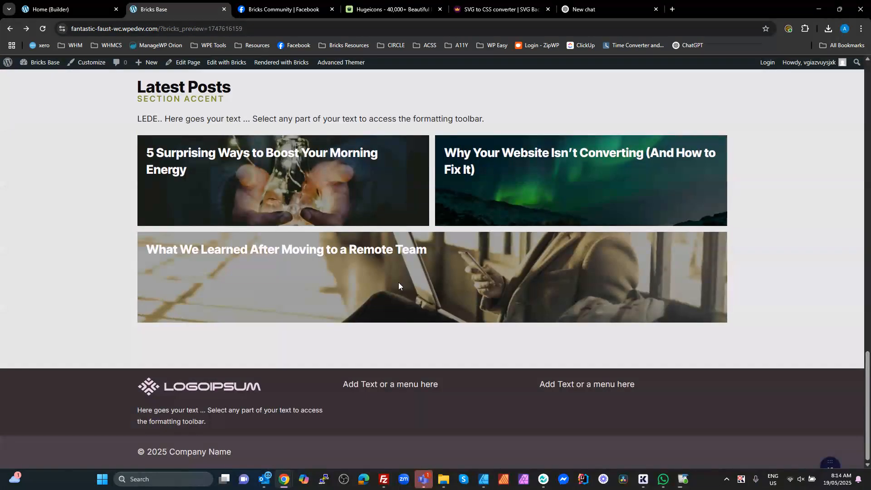
pyautogui.scroll(13, 398, 282)
pyautogui.scroll(6, 401, 285)
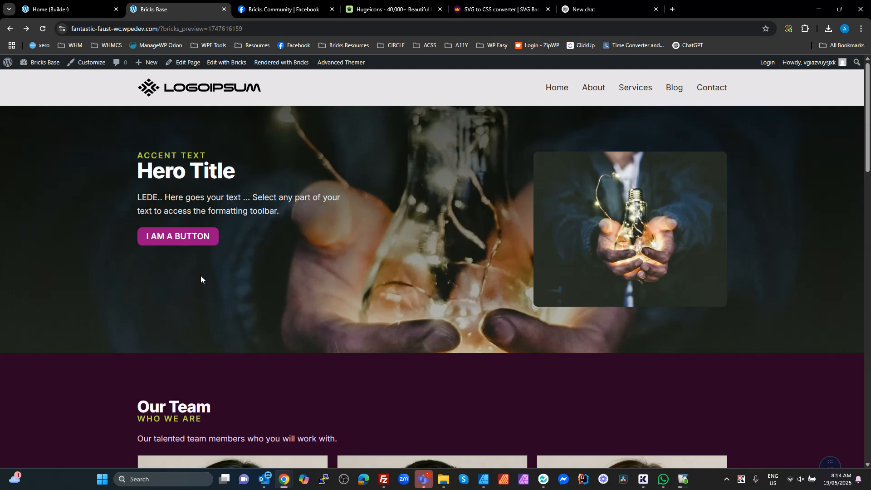
# Examine the new palette on the preview's hero accent text and title, team cards, About section, Latest Posts and footer.
pyautogui.click(152, 159)
pyautogui.moveTo(195, 160); pyautogui.dragTo(259, 176)
pyautogui.click(247, 178)
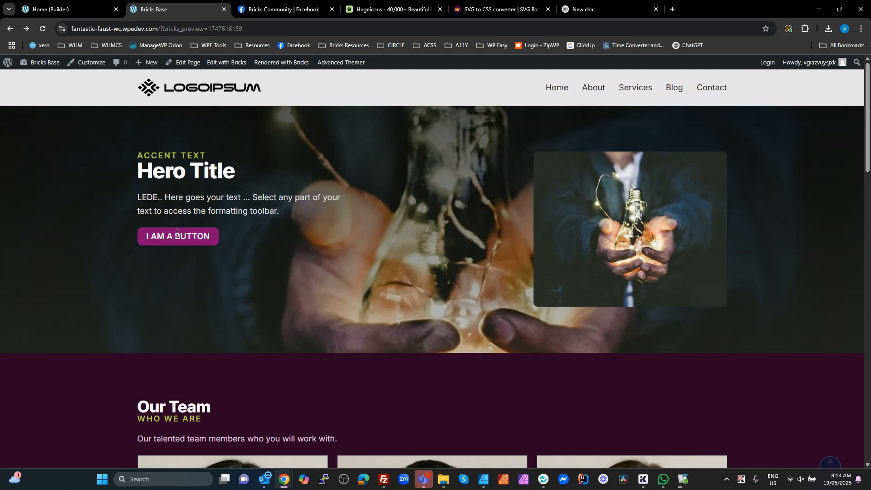
pyautogui.scroll(-4, 358, 333)
pyautogui.scroll(-6, 103, 263)
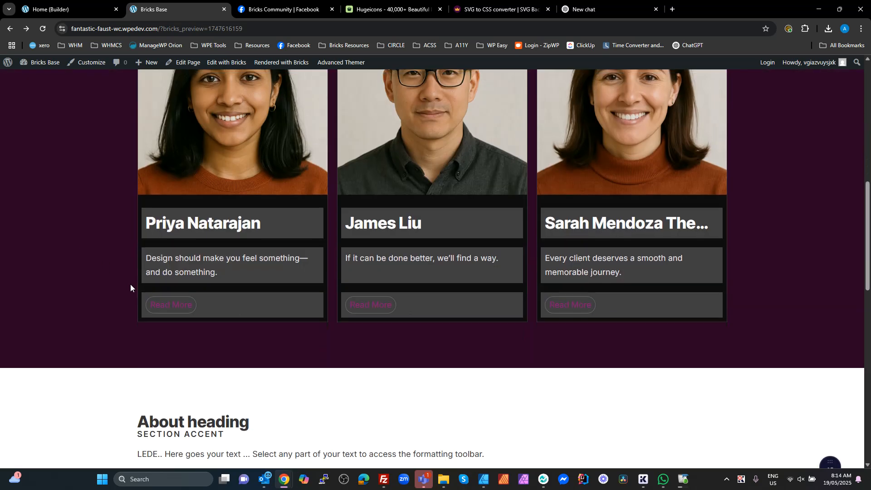
pyautogui.scroll(-10, 704, 365)
pyautogui.scroll(5, 651, 361)
pyautogui.scroll(3, 573, 360)
pyautogui.scroll(5, 179, 355)
pyautogui.scroll(-14, 185, 364)
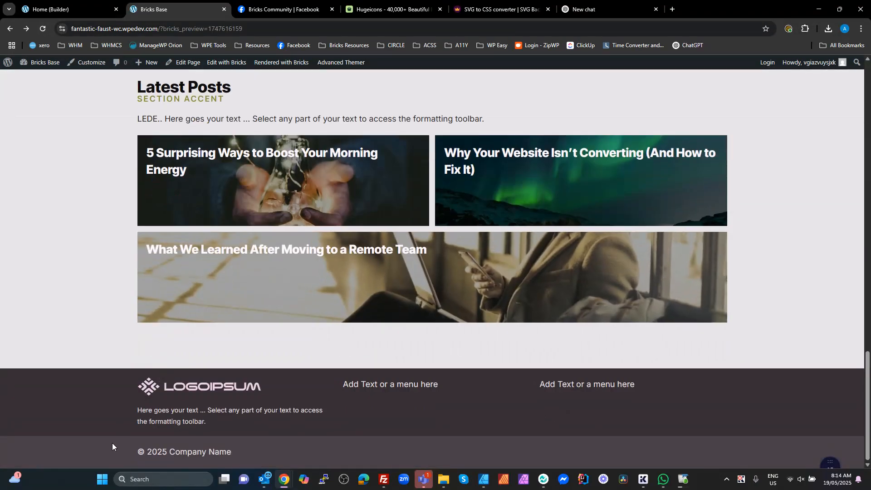
pyautogui.scroll(20, 128, 424)
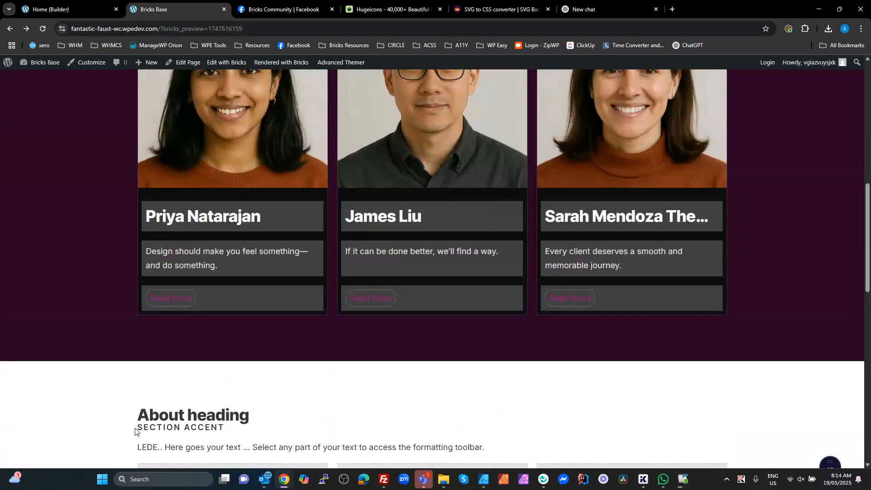